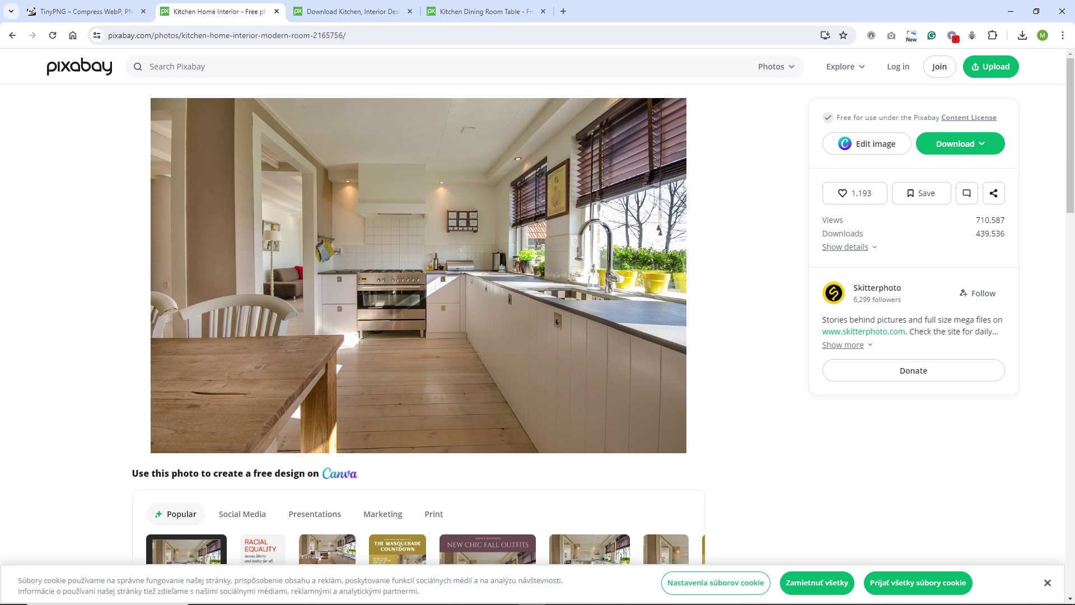
Step: View the red kitchen illustration tab, then the Kitchen Dining Room Table photo tab in Chrome
click(351, 13)
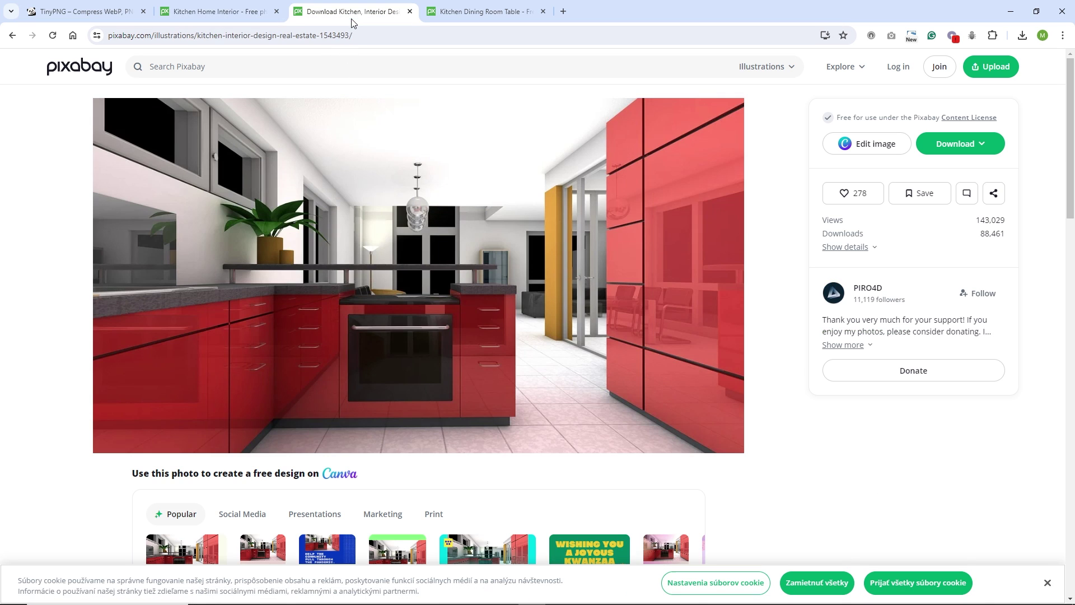
click(497, 14)
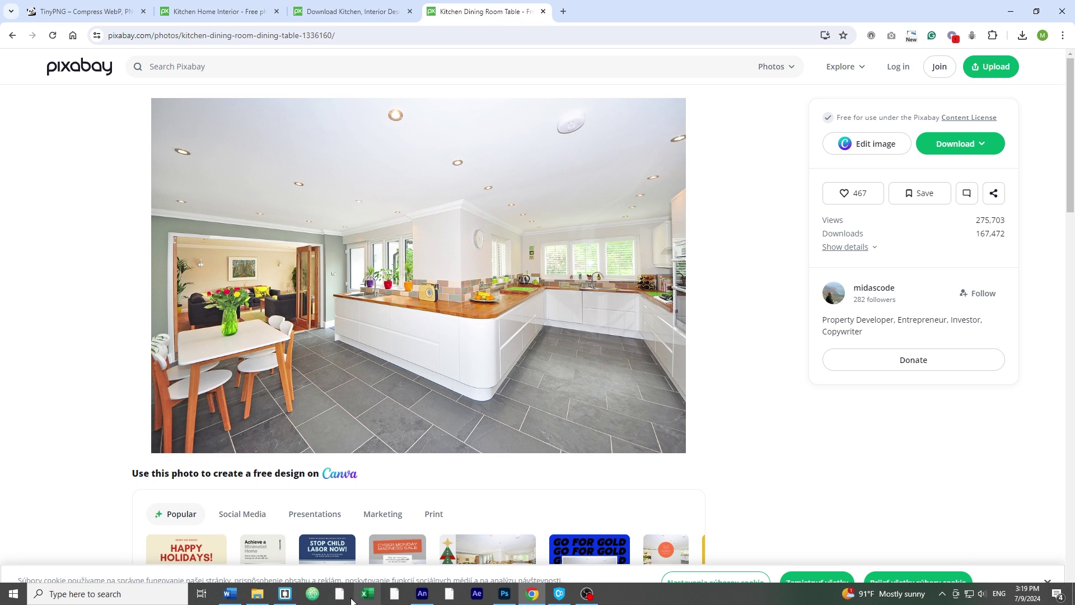
click(257, 594)
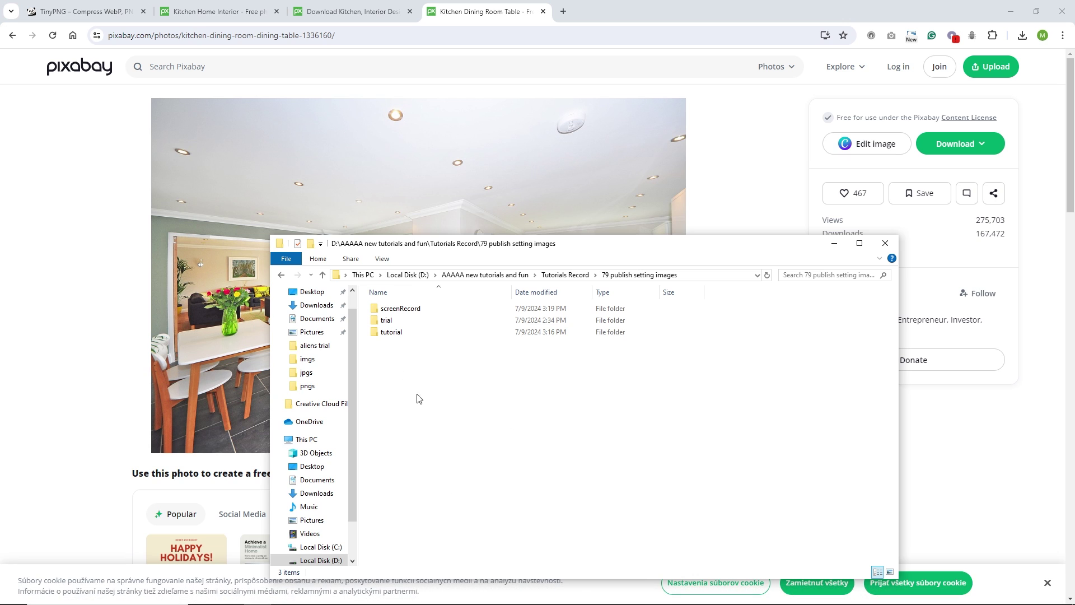
double_click(394, 332)
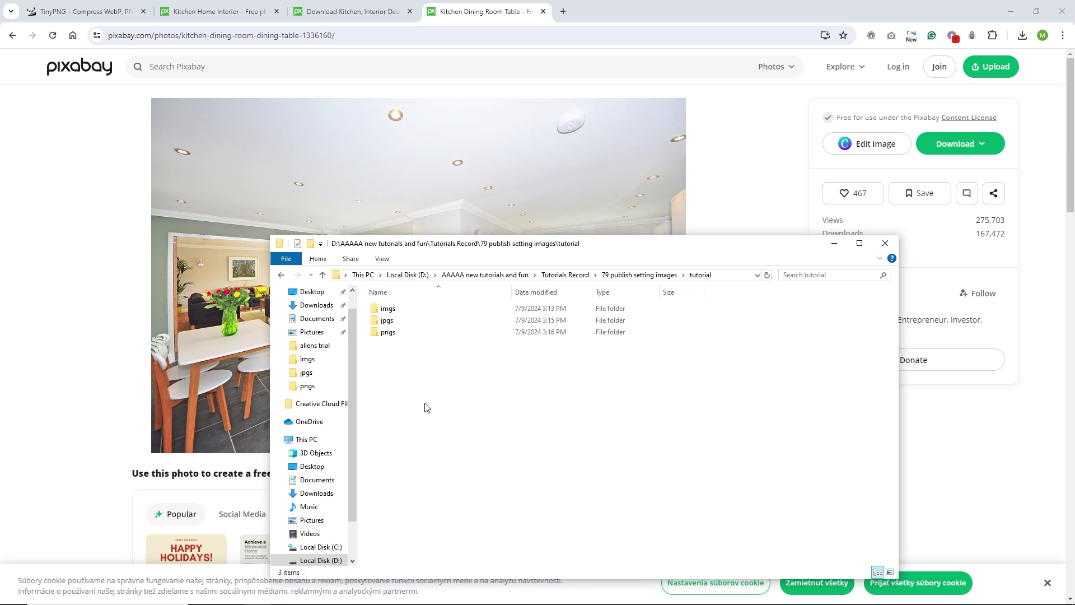
double_click(388, 320)
click(527, 336)
click(469, 324)
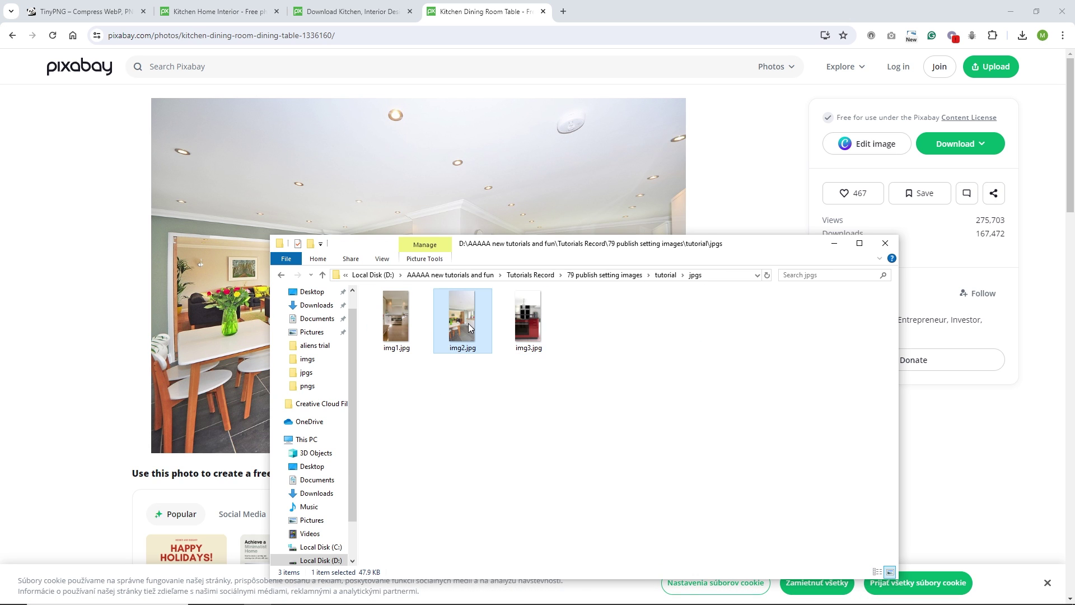
click(401, 330)
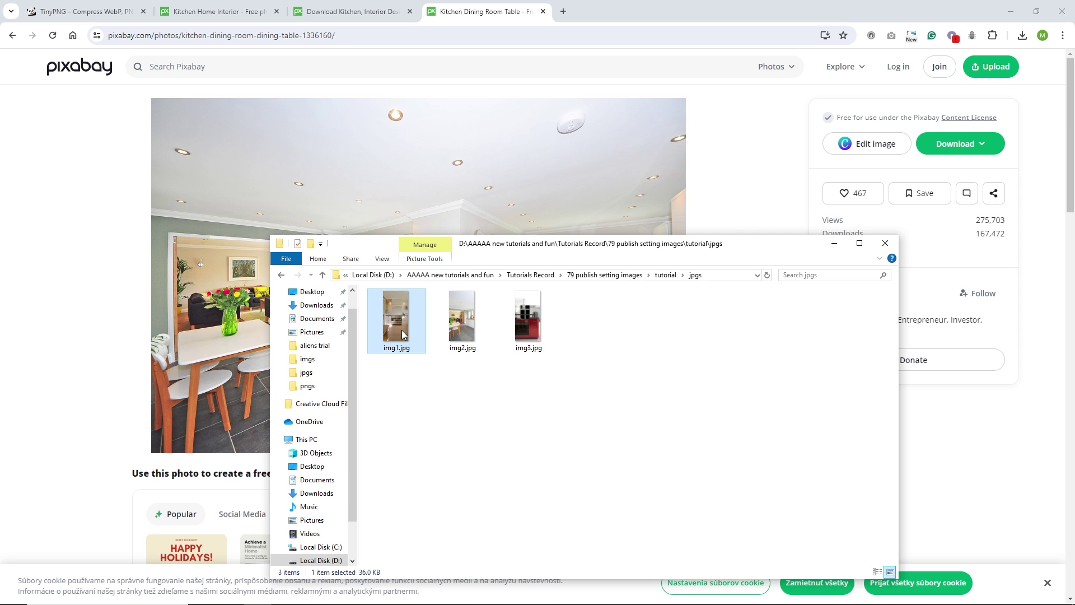
click(281, 275)
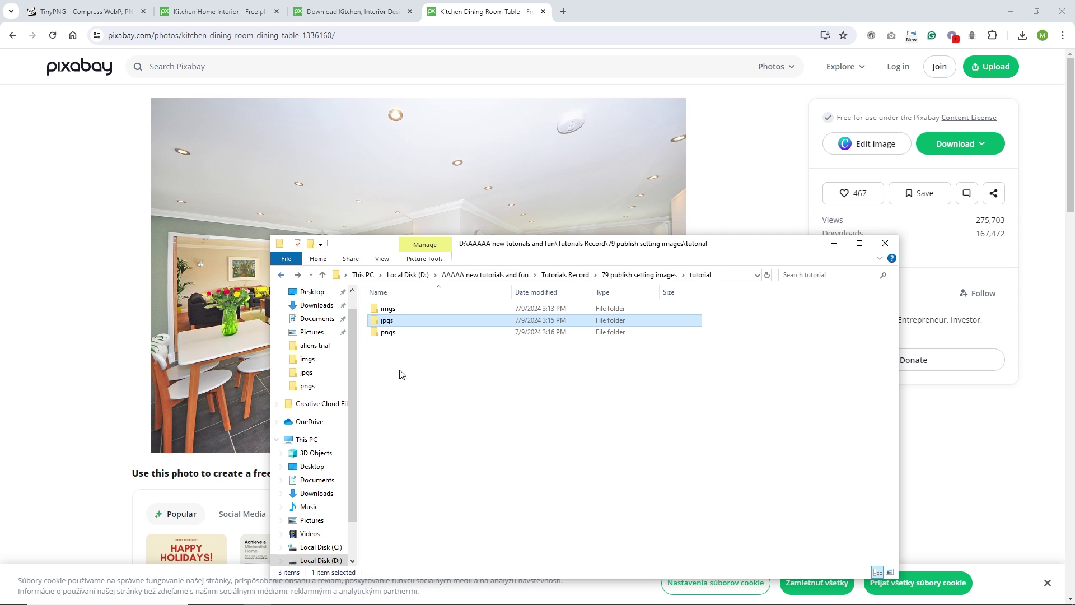
double_click(396, 334)
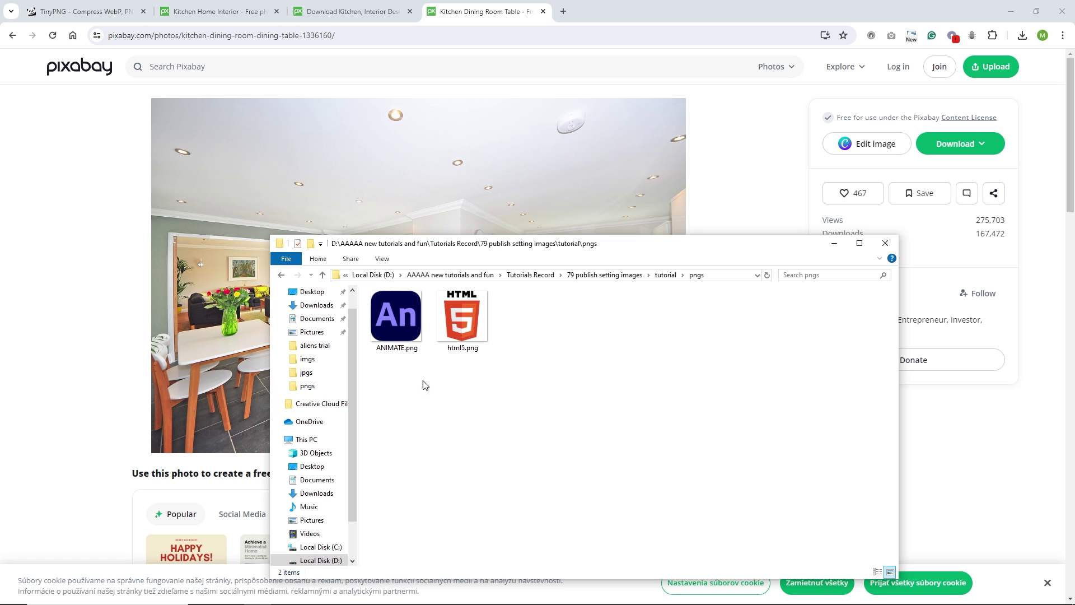
click(391, 331)
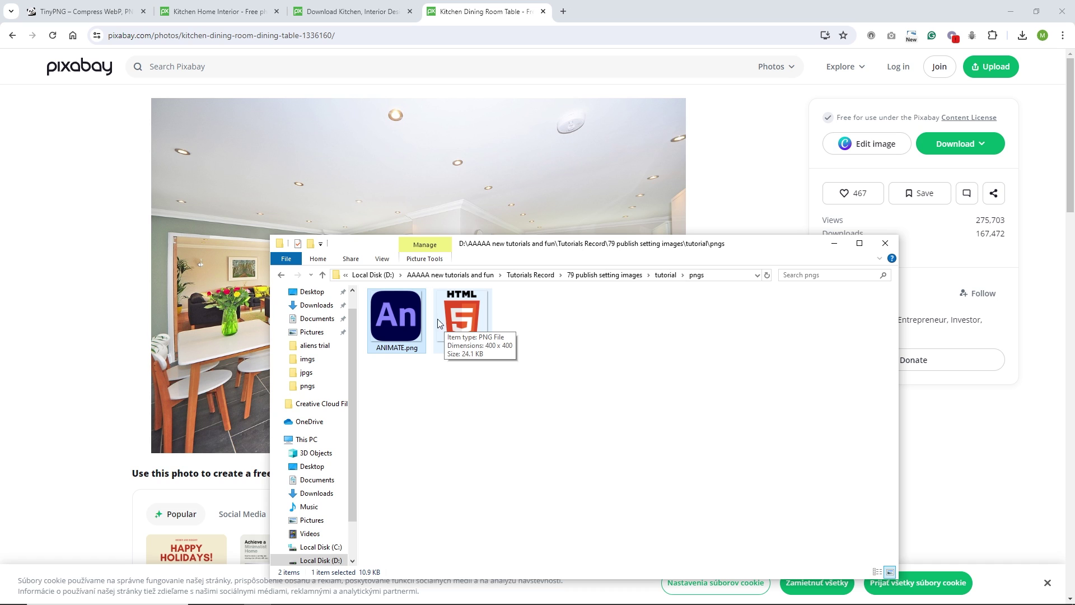
click(281, 275)
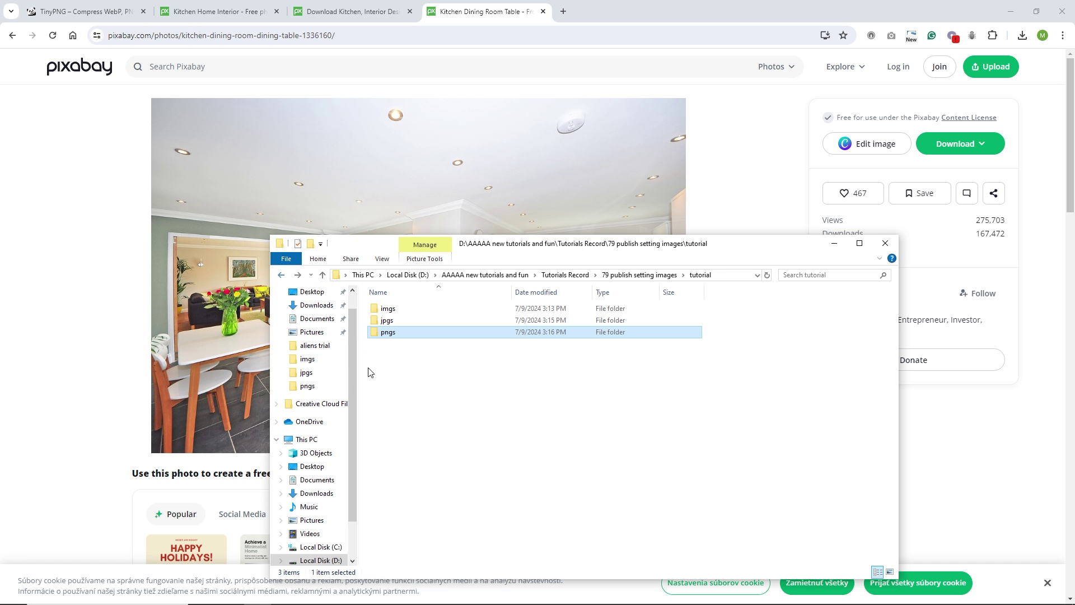
double_click(392, 325)
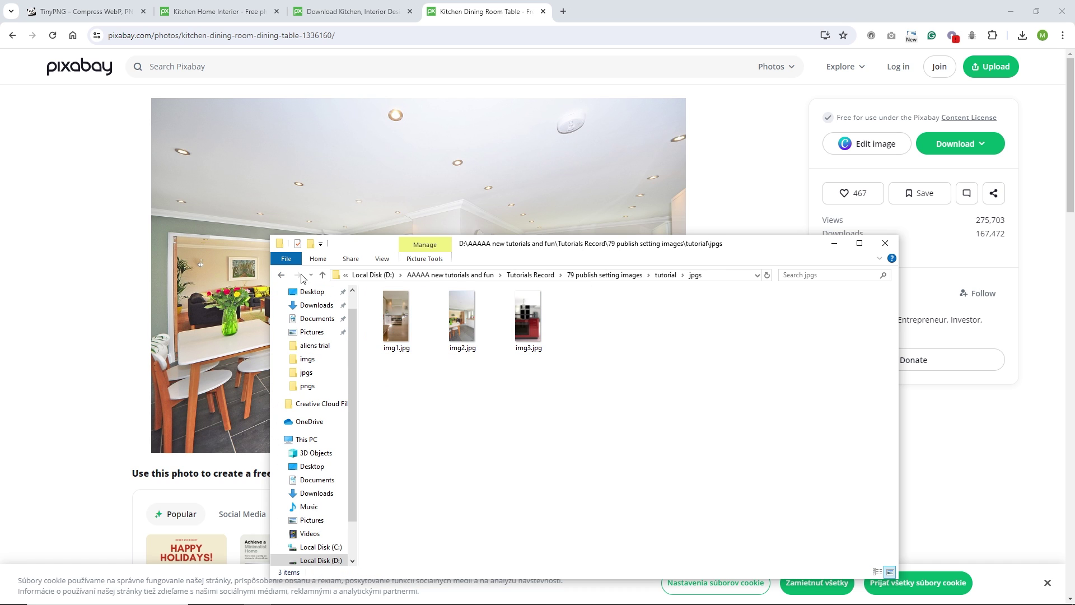
click(282, 275)
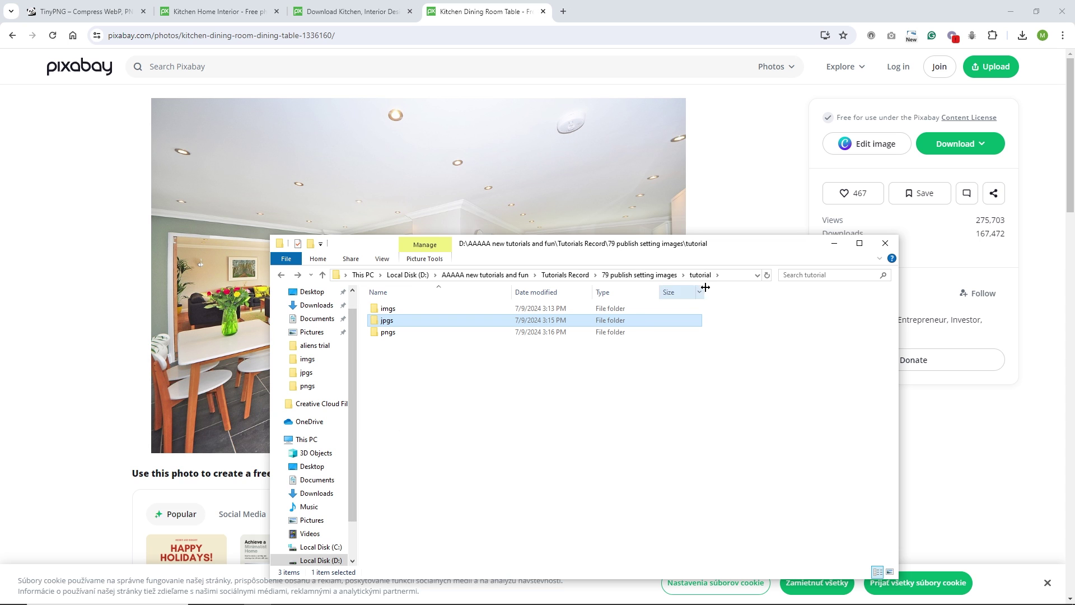
click(834, 243)
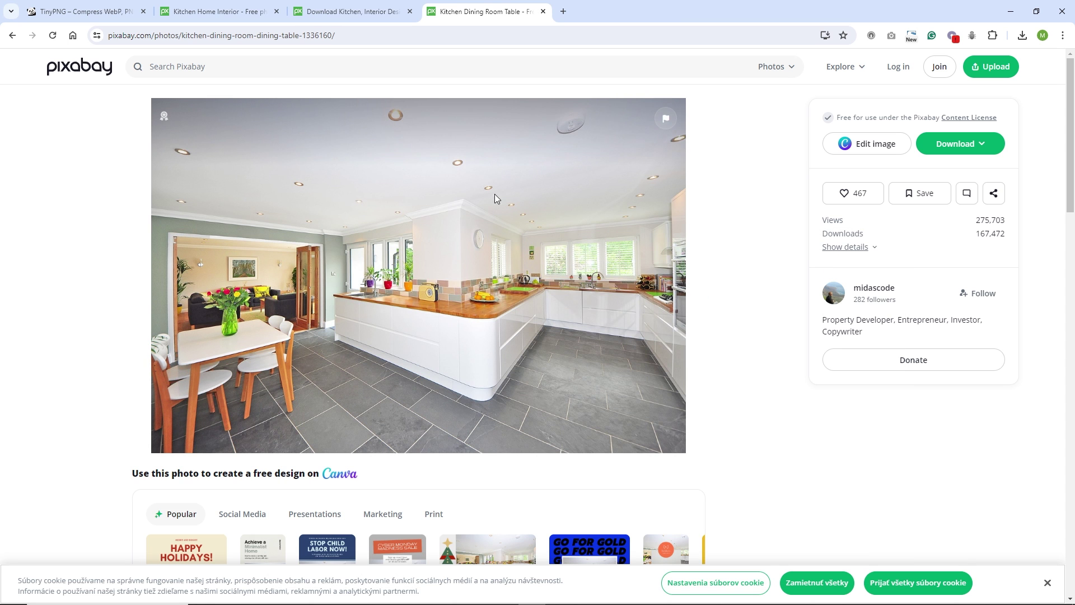
Step: Download the red kitchen illustration at 1280×699, then cancel saving kitchen-1543493_1280.jpg
click(236, 16)
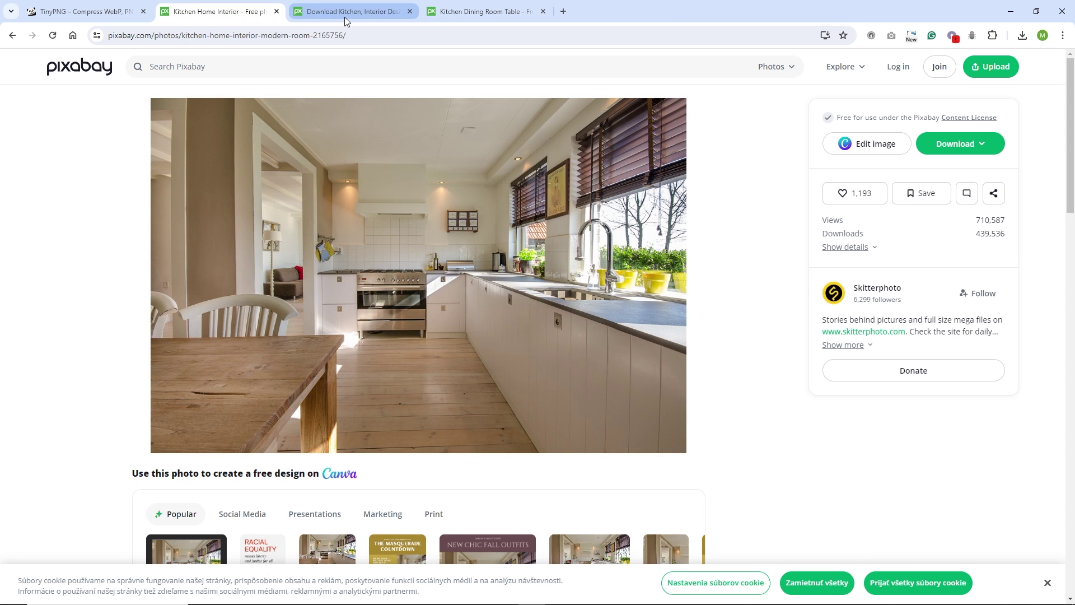
click(345, 16)
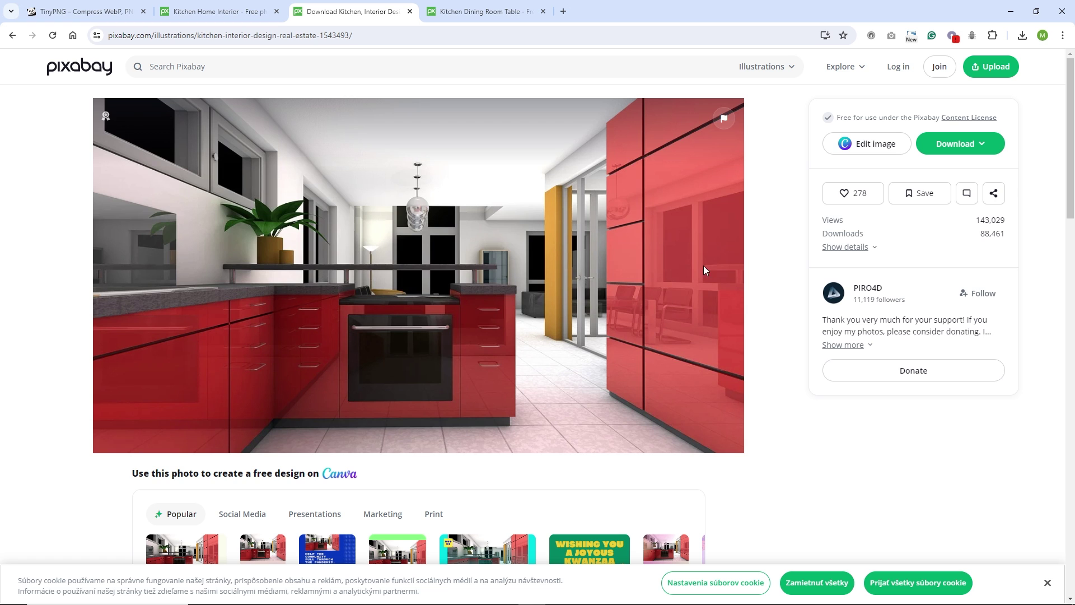
click(957, 147)
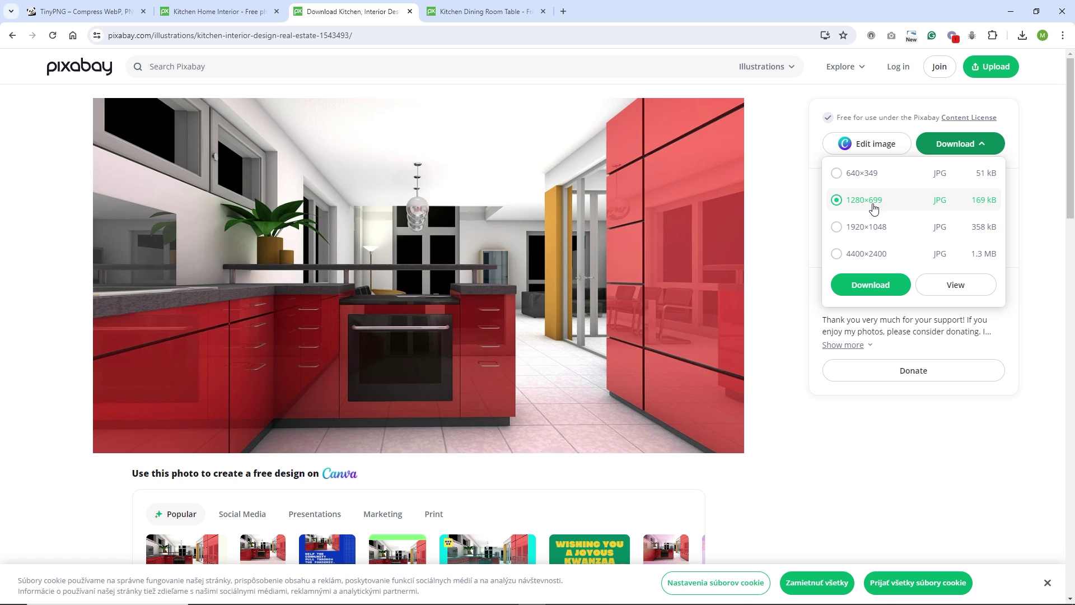
click(875, 287)
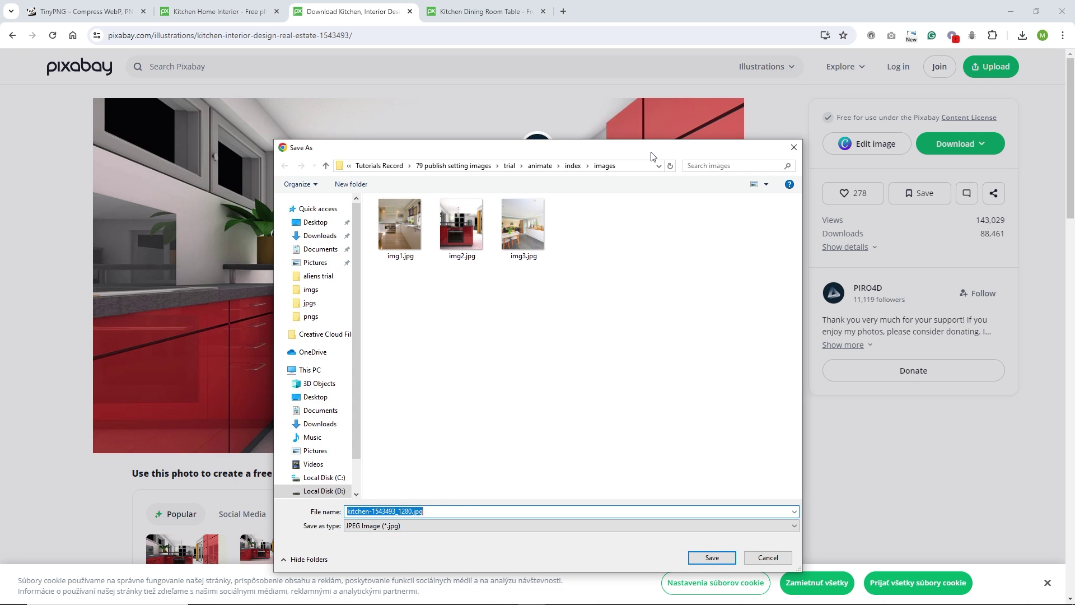
drag(651, 155, 619, 155)
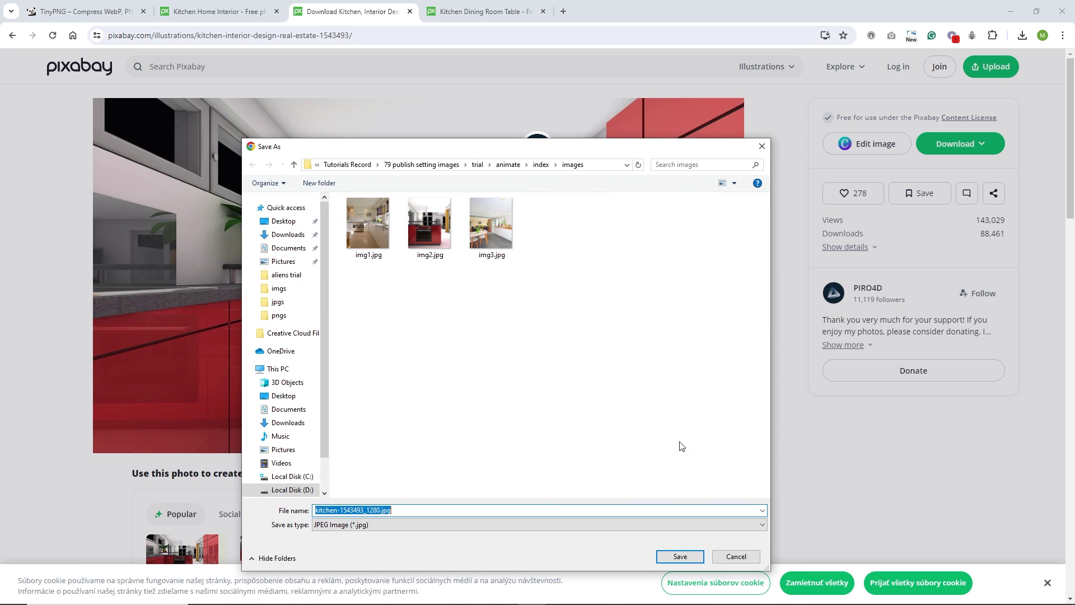
click(735, 557)
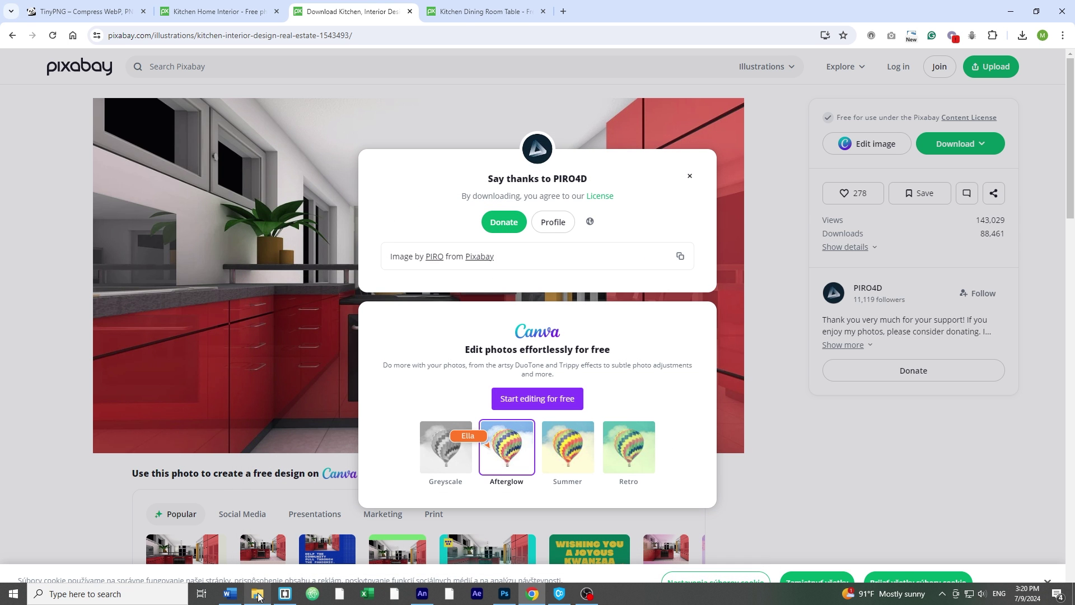
Step: Open the tutorial's imgs folder and check img1.jpg's image details in its Properties
click(258, 594)
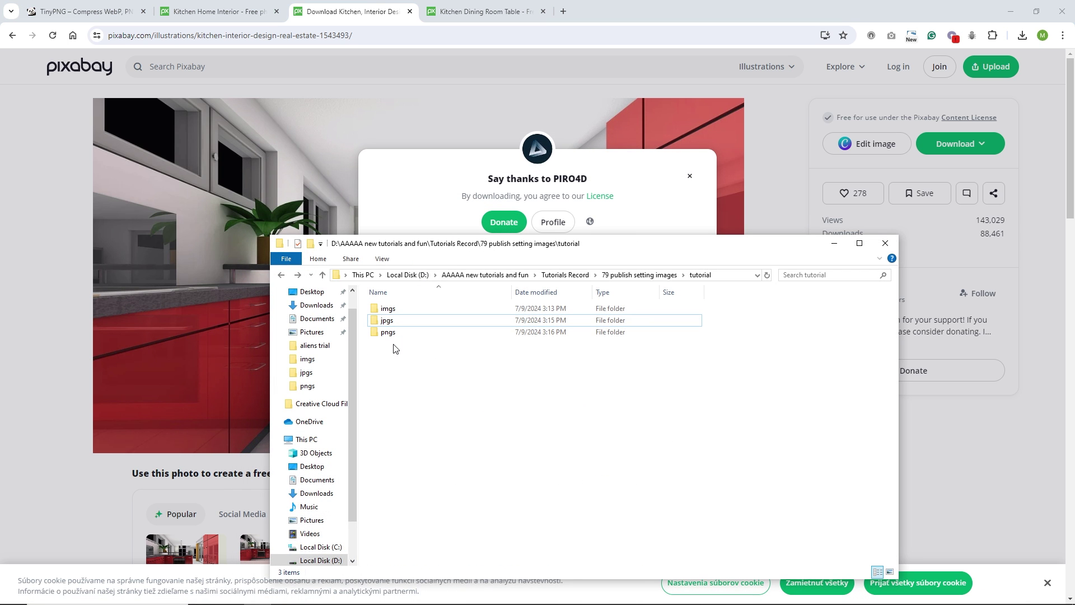
double_click(386, 309)
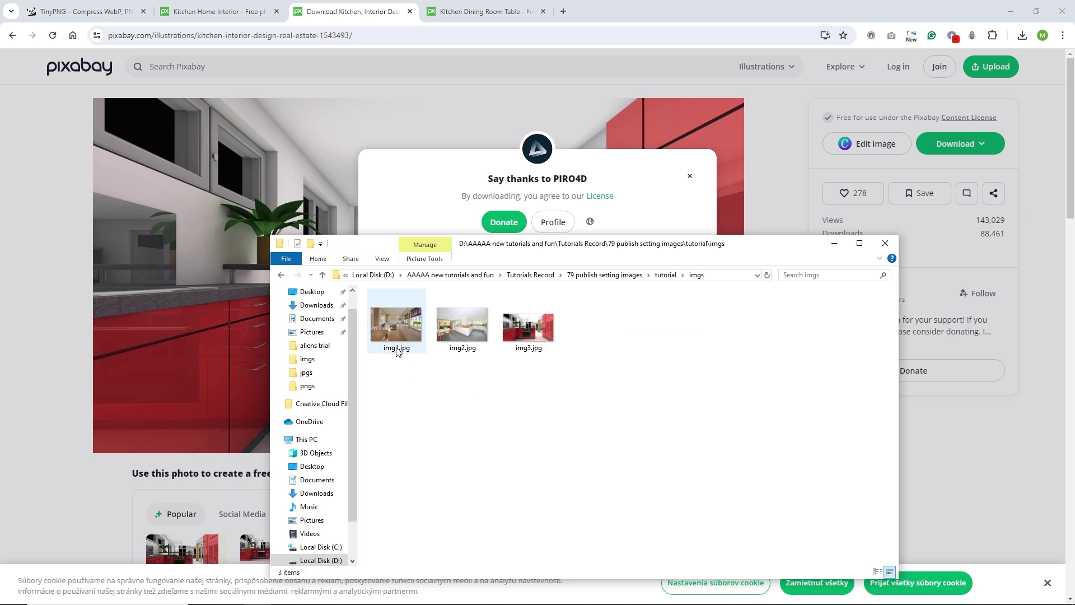
click(525, 335)
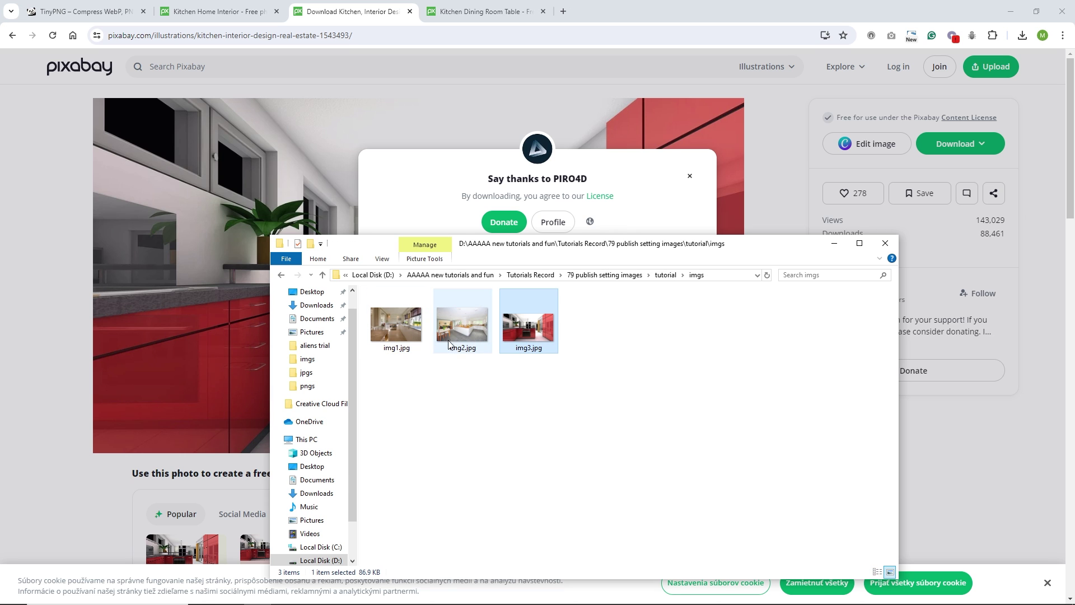
right_click(405, 322)
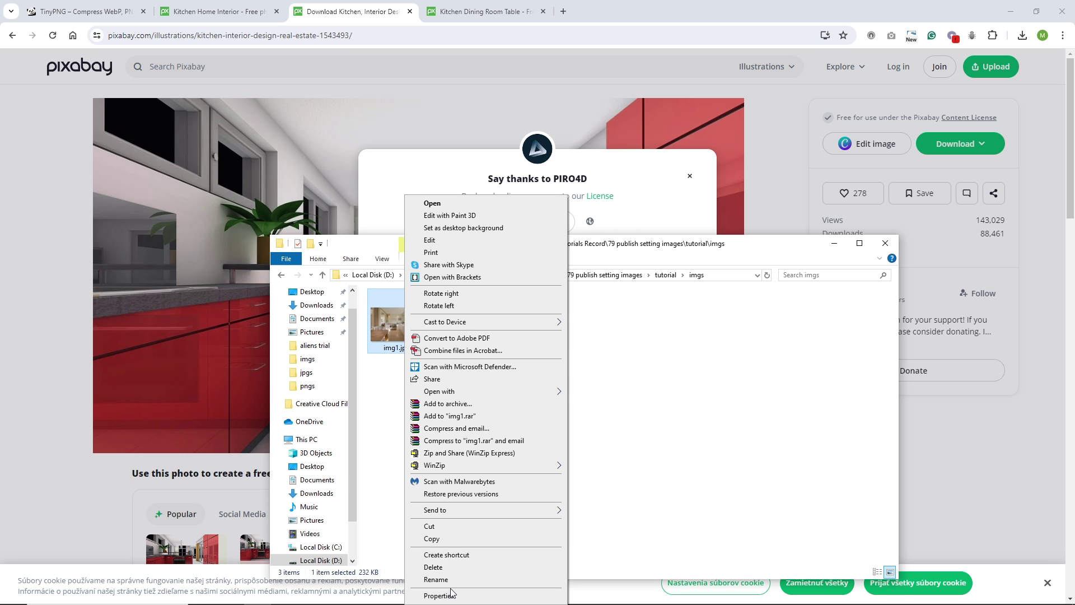
click(451, 594)
click(481, 343)
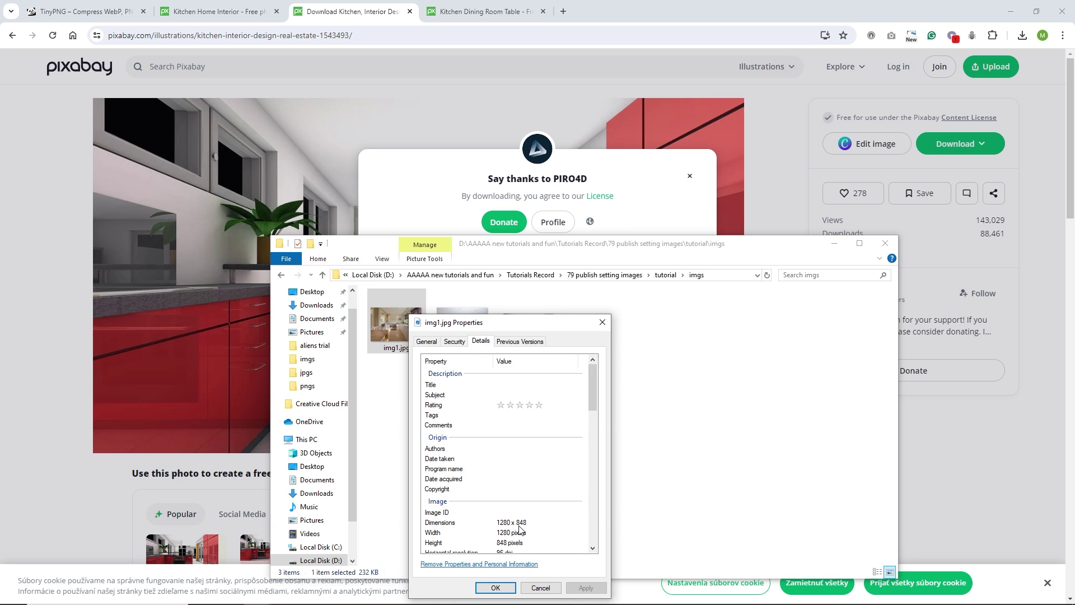
click(602, 323)
Step: Check img3.jpg's dimensions in its Properties, then close the window
click(471, 336)
right_click(471, 336)
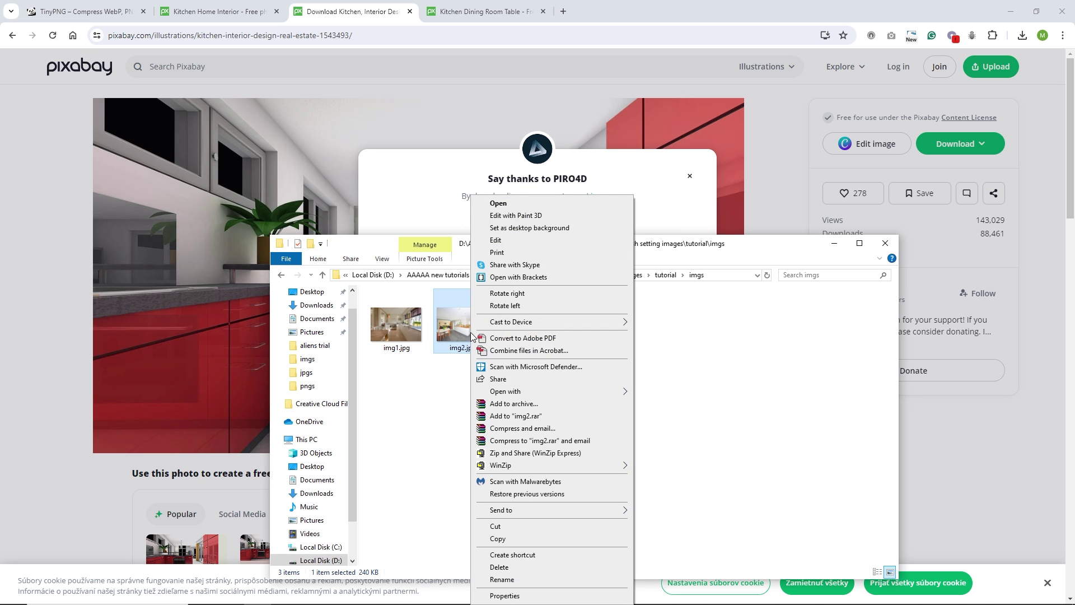
key(Escape)
click(521, 325)
right_click(538, 330)
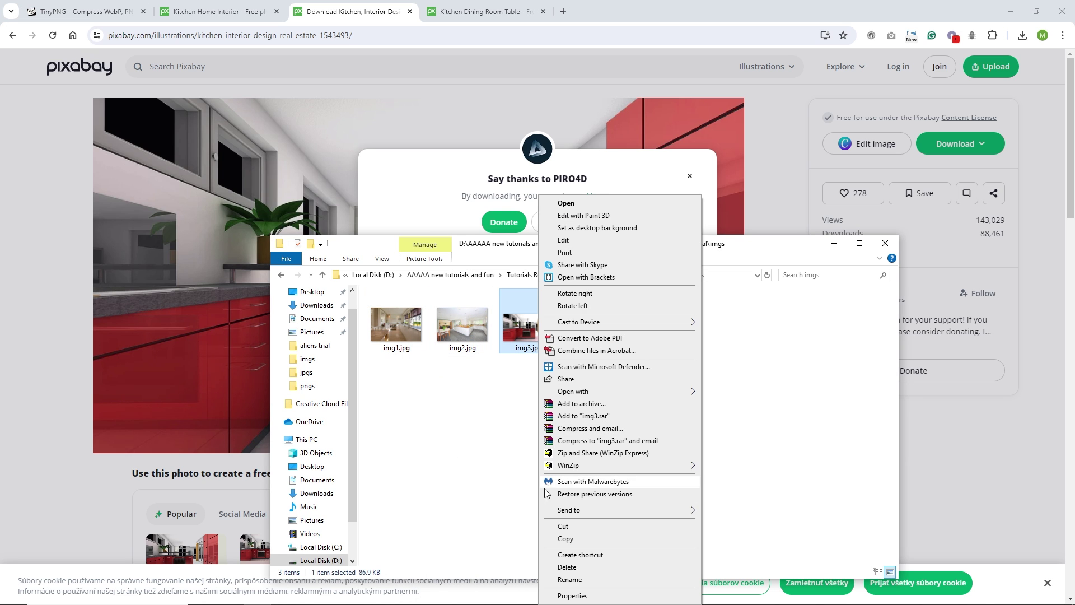
click(580, 595)
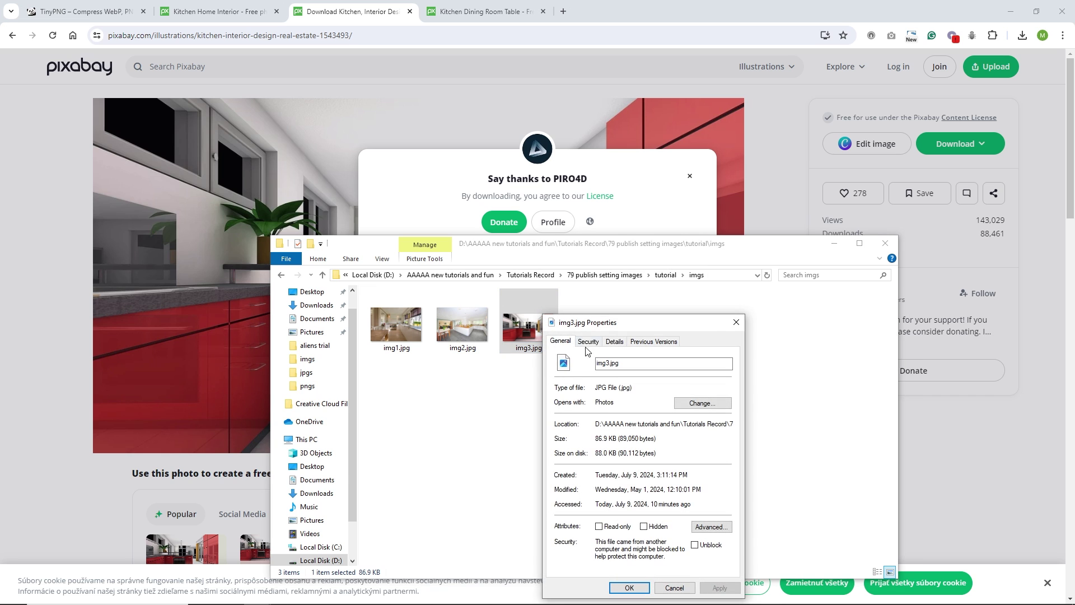
click(615, 342)
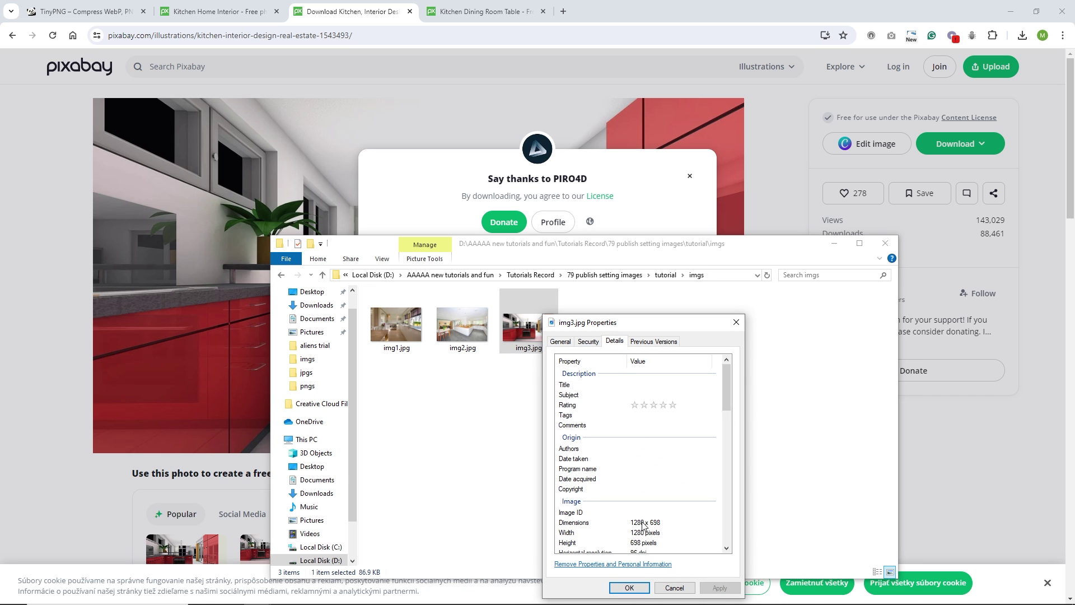
click(736, 322)
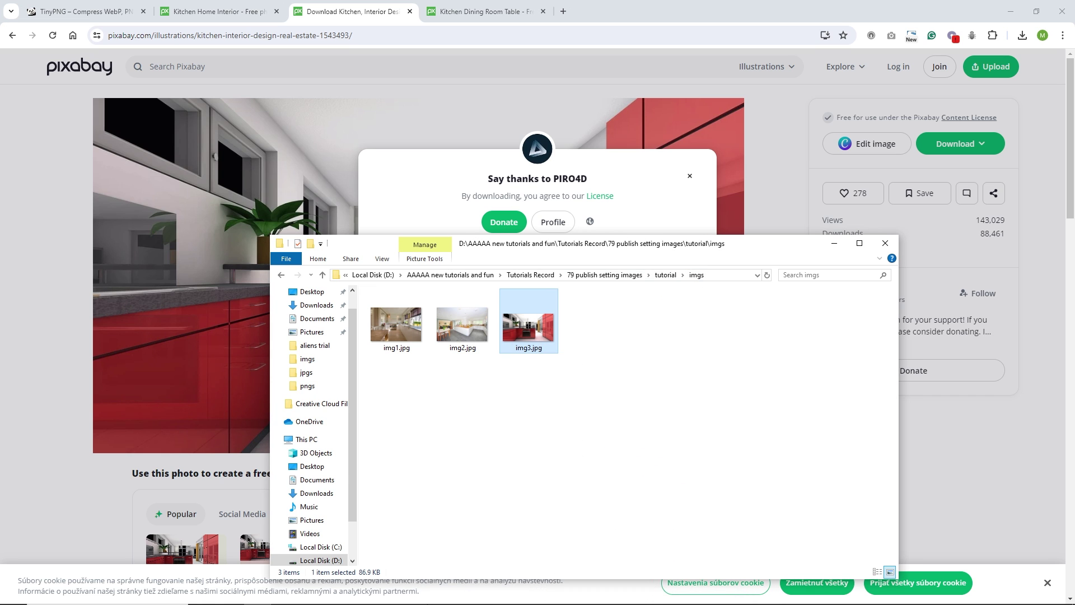
Step: In Photoshop, start a new document with the 330 x 660 px, 72 ppi preset
click(504, 595)
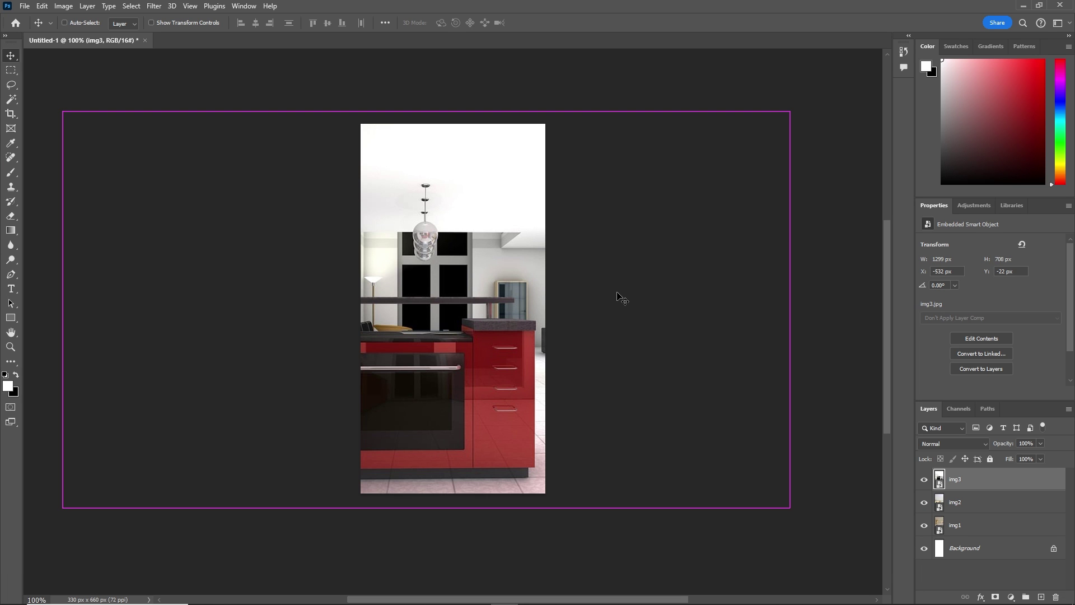
key(ctrl+n)
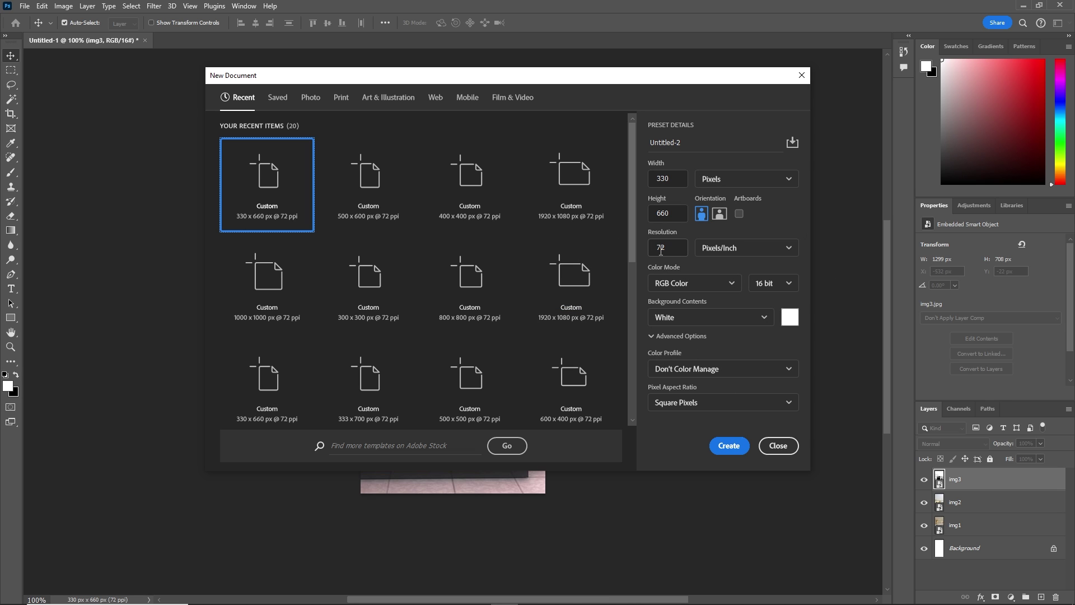
Step: Create the 330 x 660 document and place img1.jpg from the imgs folder onto it
click(727, 446)
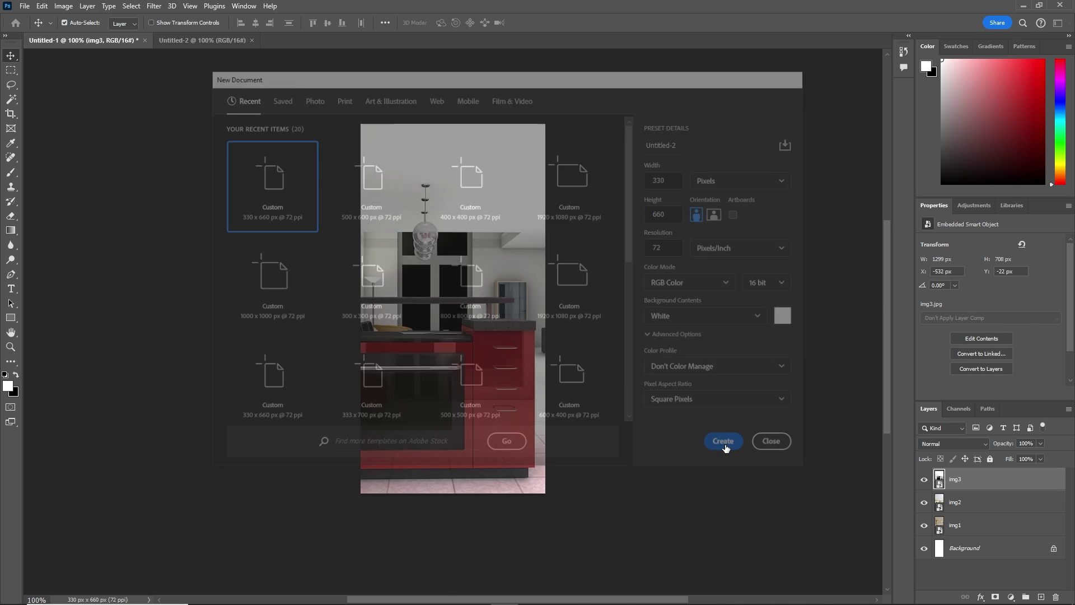
click(286, 593)
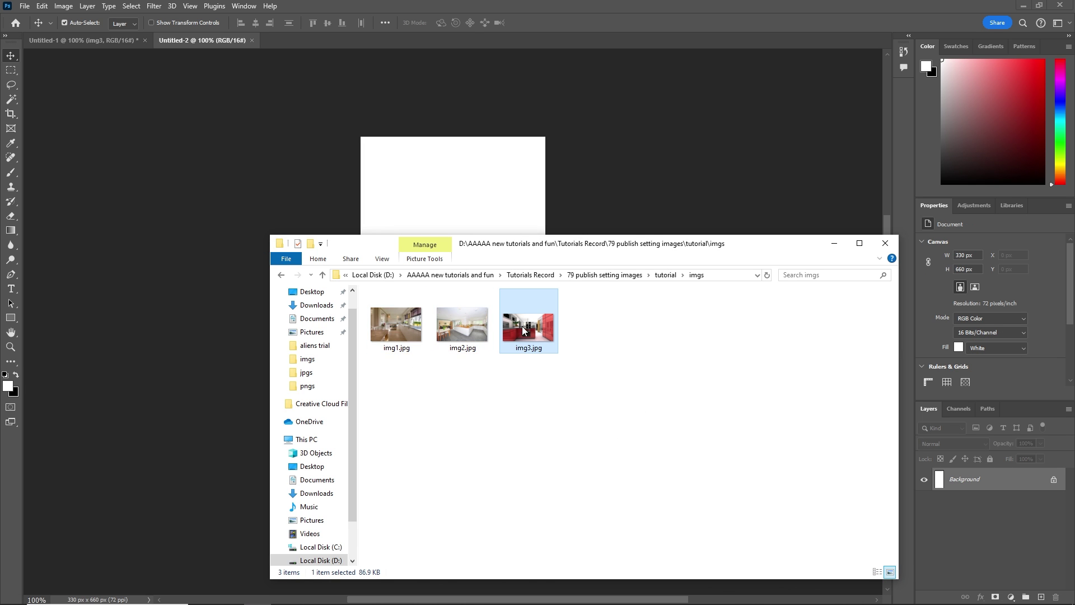
click(400, 336)
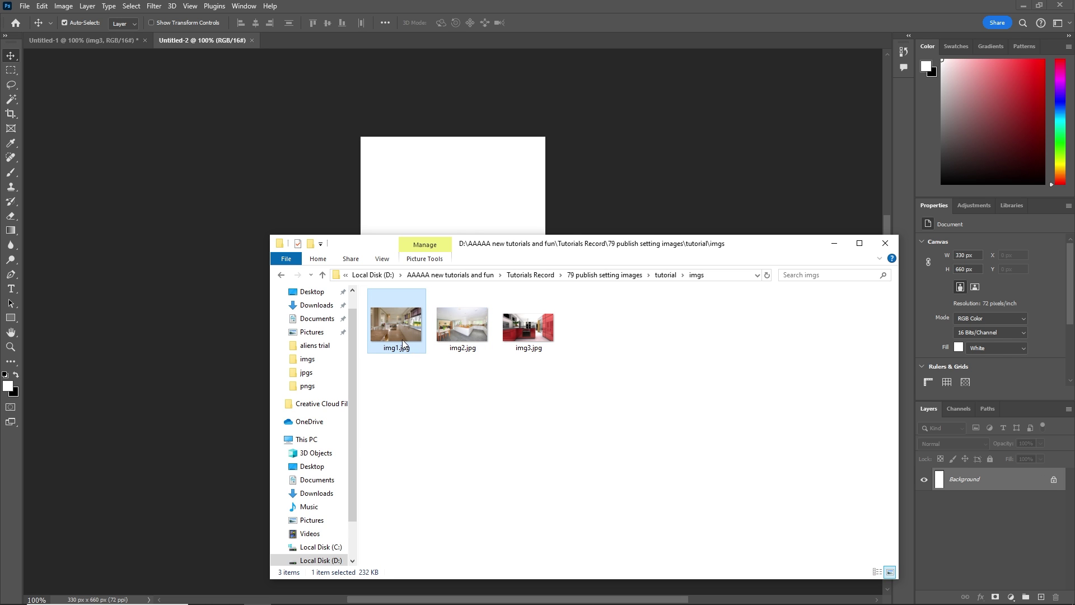
drag(402, 339, 438, 219)
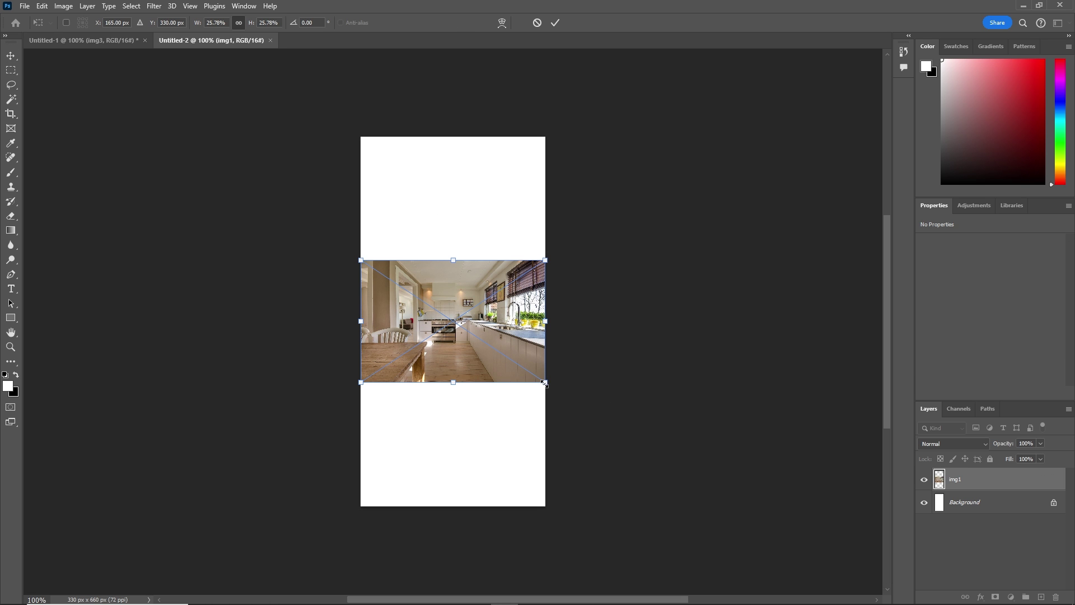
Step: Scale img1 up to 1042 × 690 px to fill the canvas and nudge it to frame the oven
drag(544, 383, 706, 576)
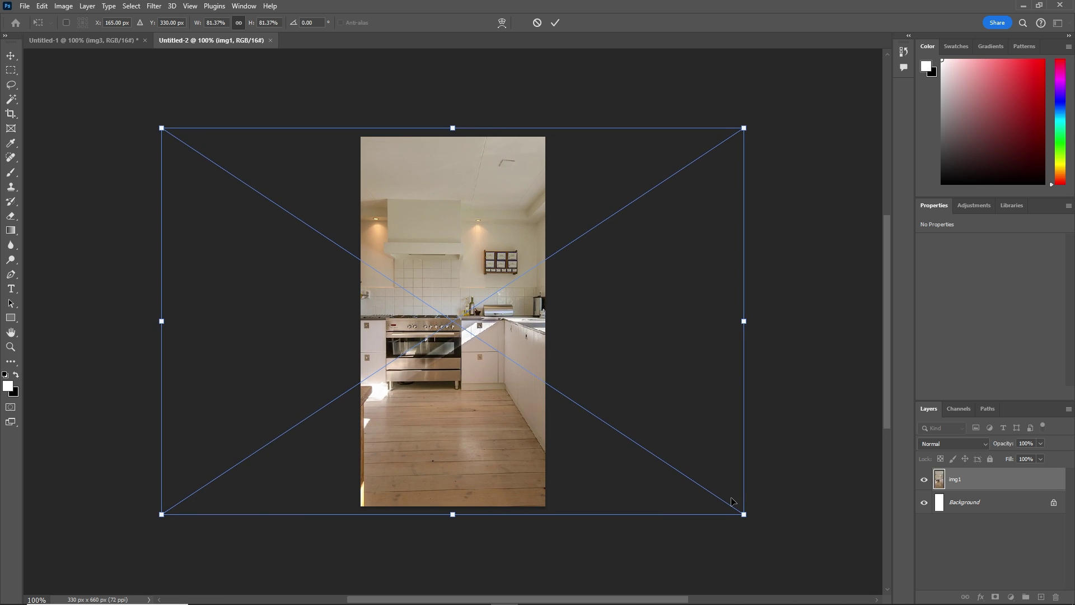
key(Return)
key(shift+Right)
key(shift+Right)
key(shift+Right)
key(shift+Right)
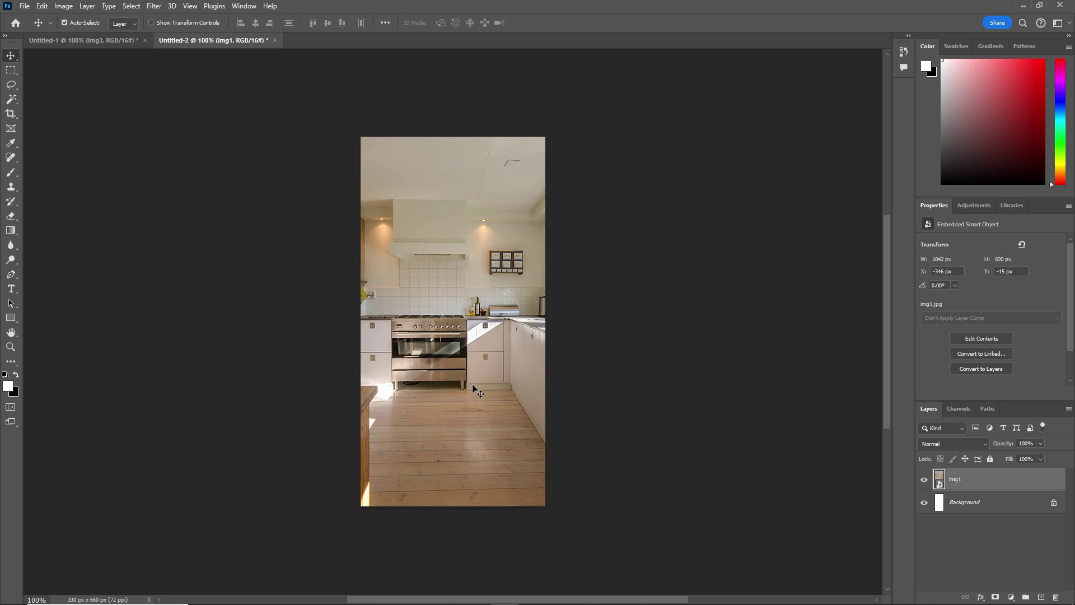
key(shift+Left)
key(shift+Left)
key(shift+Left)
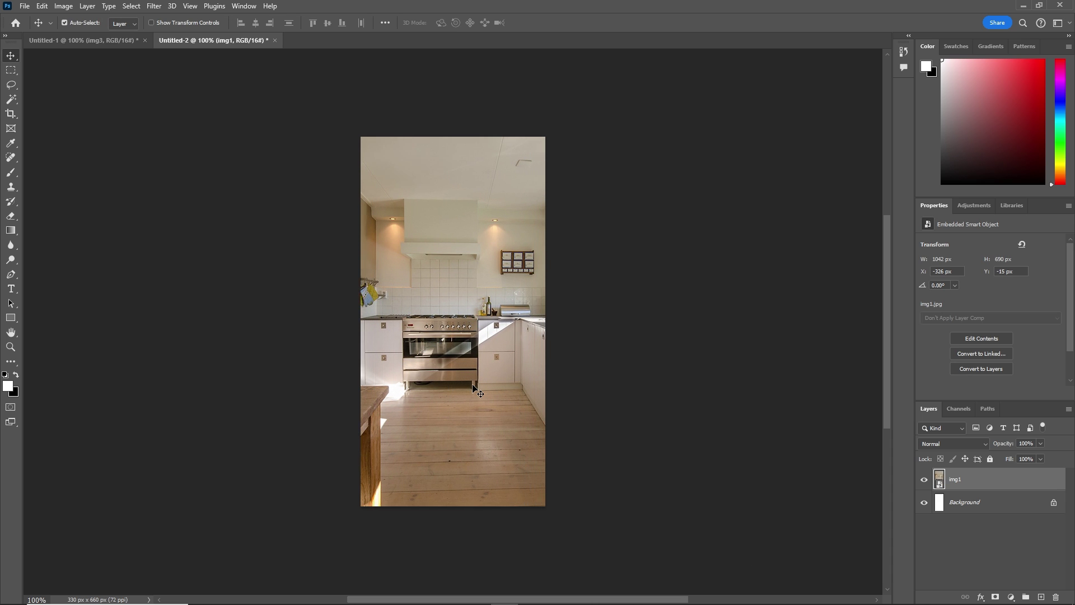
key(shift+Right)
key(shift+Right)
Step: In File > Export > Export As, keep JPG format and set Quality to 5
click(24, 7)
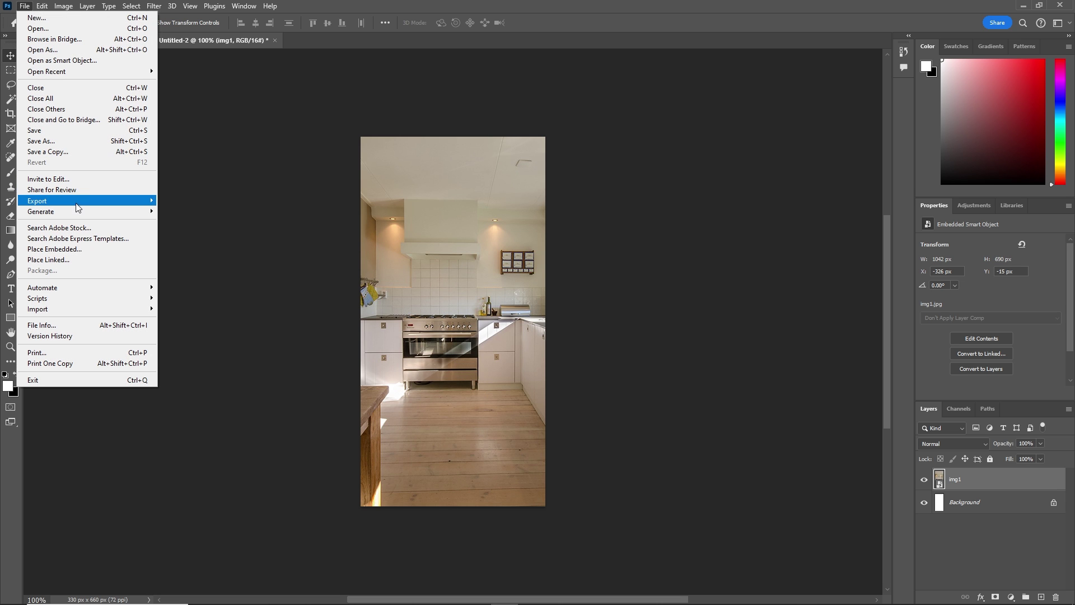
mouse_move(82, 205)
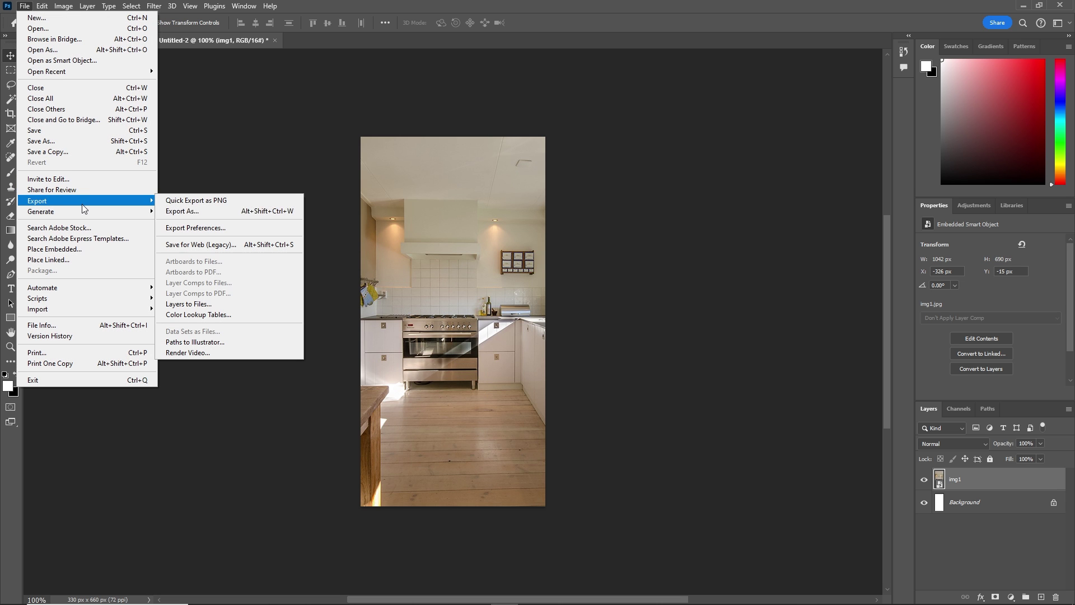
click(227, 215)
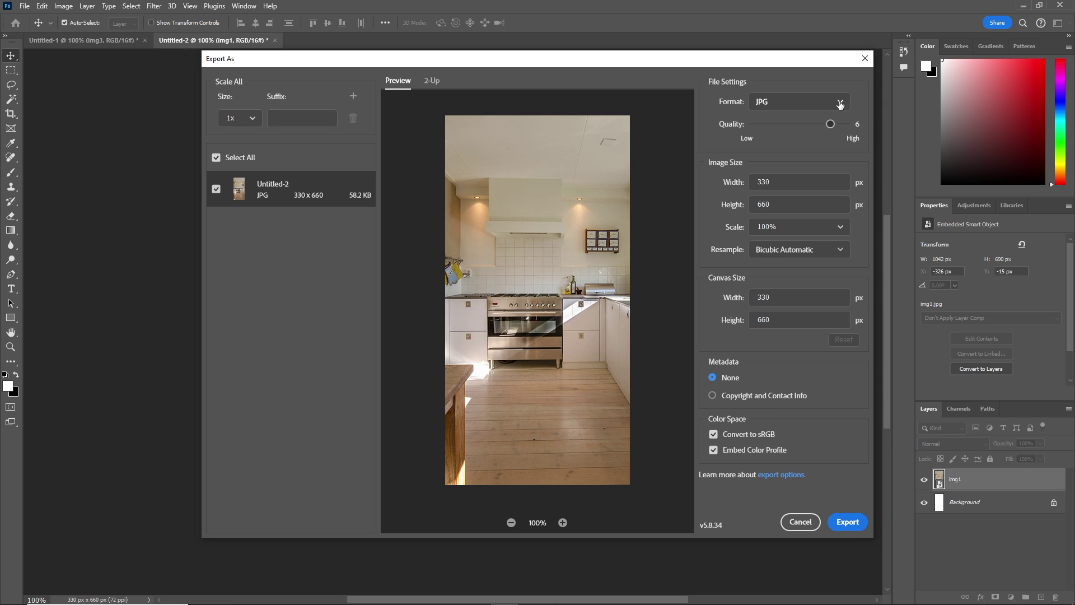
click(840, 103)
click(769, 144)
drag(832, 124, 846, 124)
drag(844, 124, 805, 124)
drag(800, 124, 814, 124)
Step: Cancel the JPG export without saving and show the tutorial folder in File Explorer
click(849, 522)
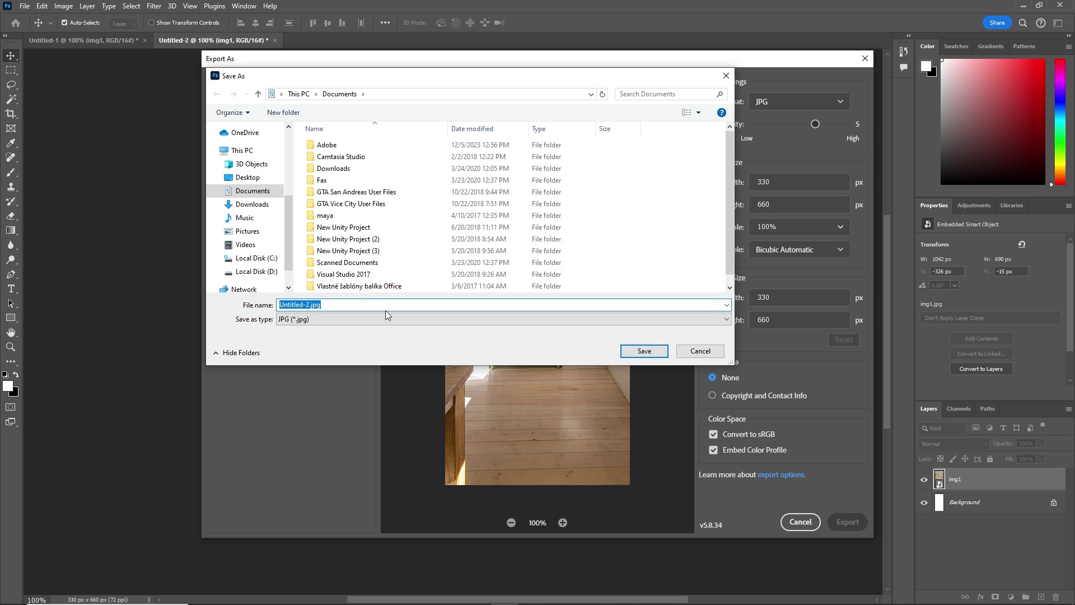
click(703, 351)
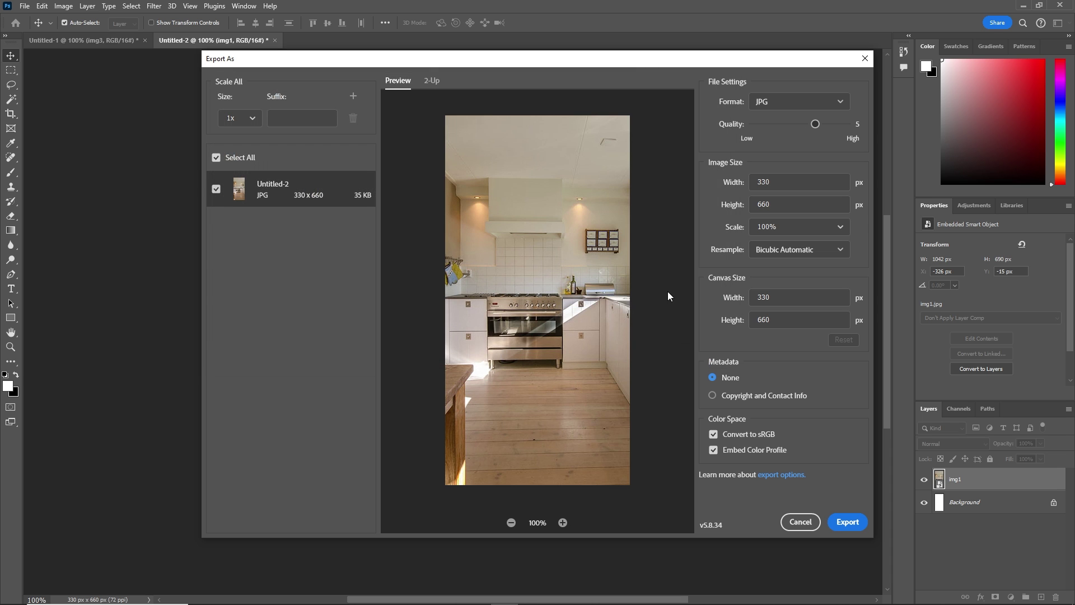
click(794, 522)
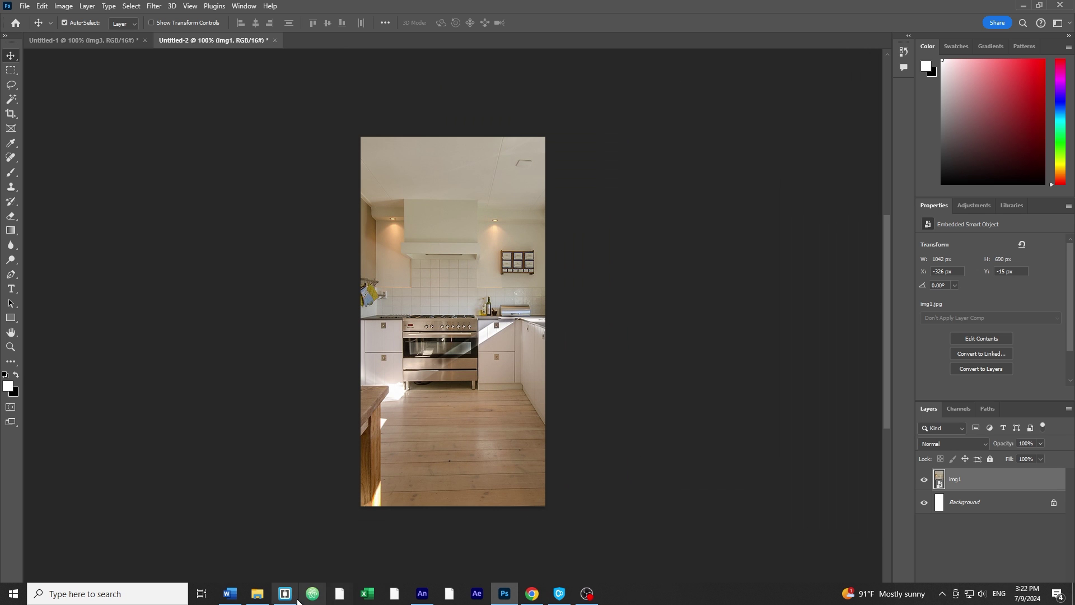
click(257, 600)
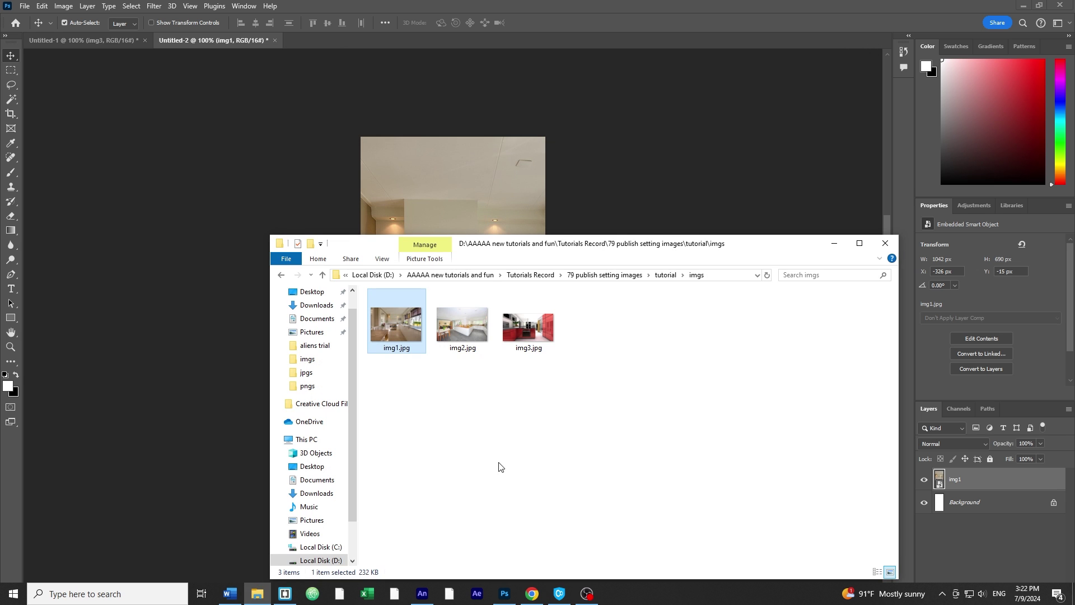
click(666, 274)
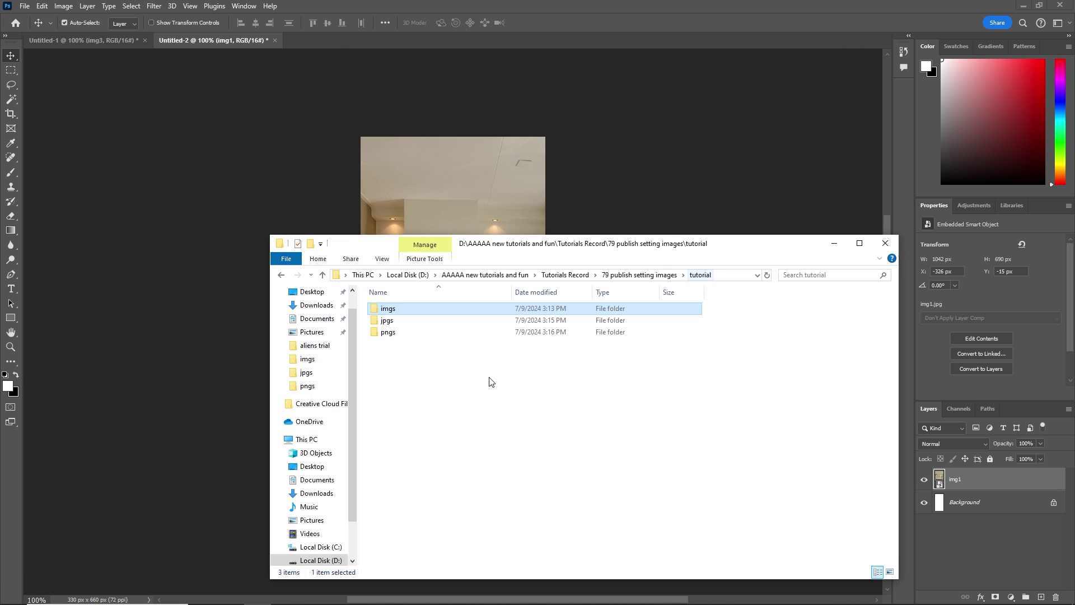
Step: Open the jpgs folder and check the tall img1.jpg, img2.jpg and img3.jpg
double_click(390, 321)
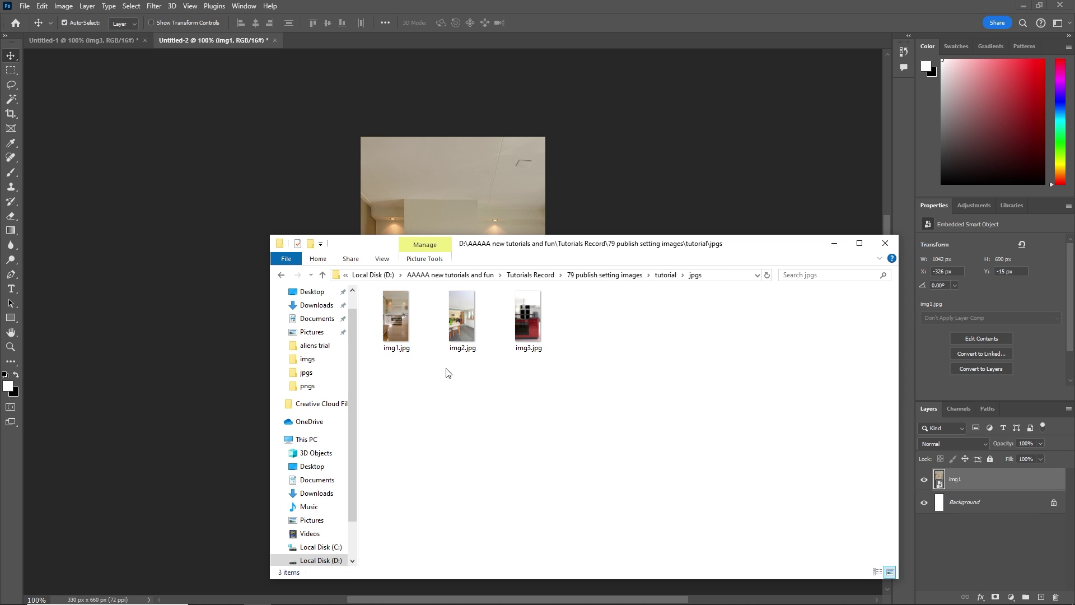
click(396, 325)
click(474, 348)
click(533, 335)
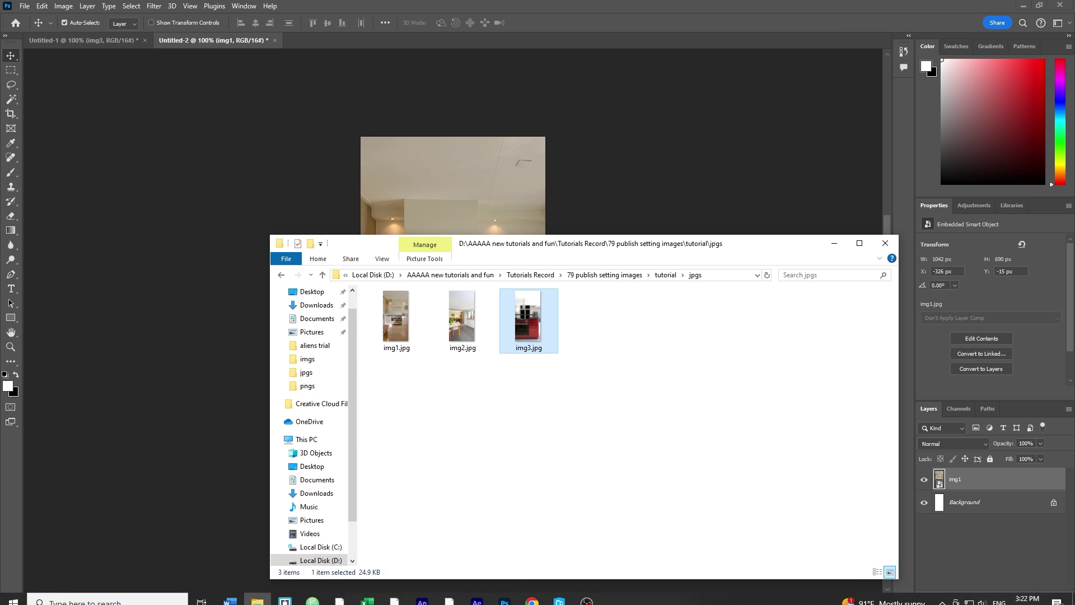
Step: In Animate, create a new HTML5 Canvas document with width 300 and height 600
mouse_move(421, 599)
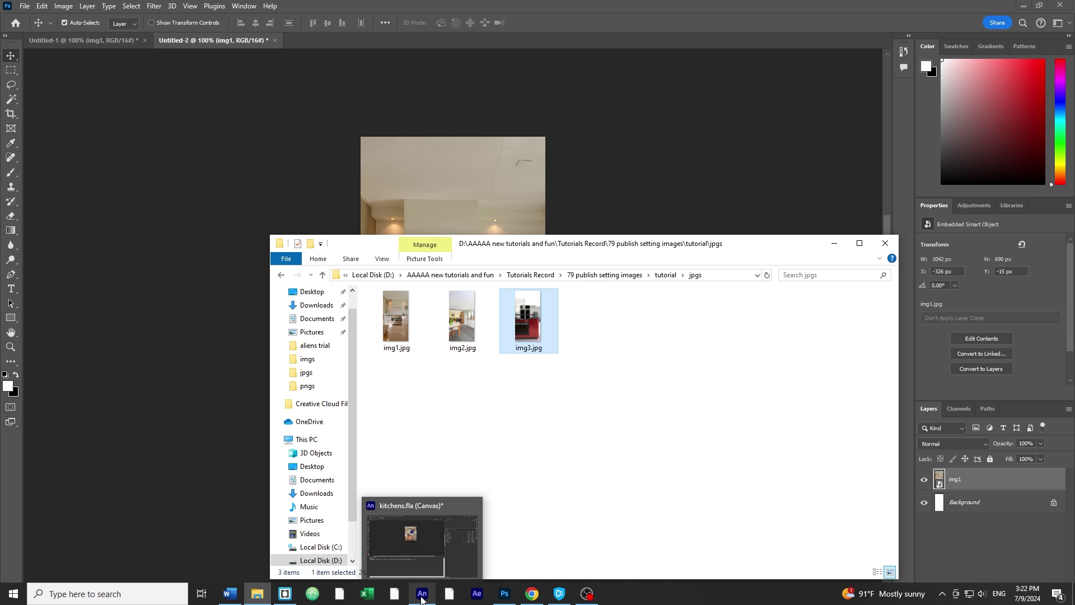
click(419, 548)
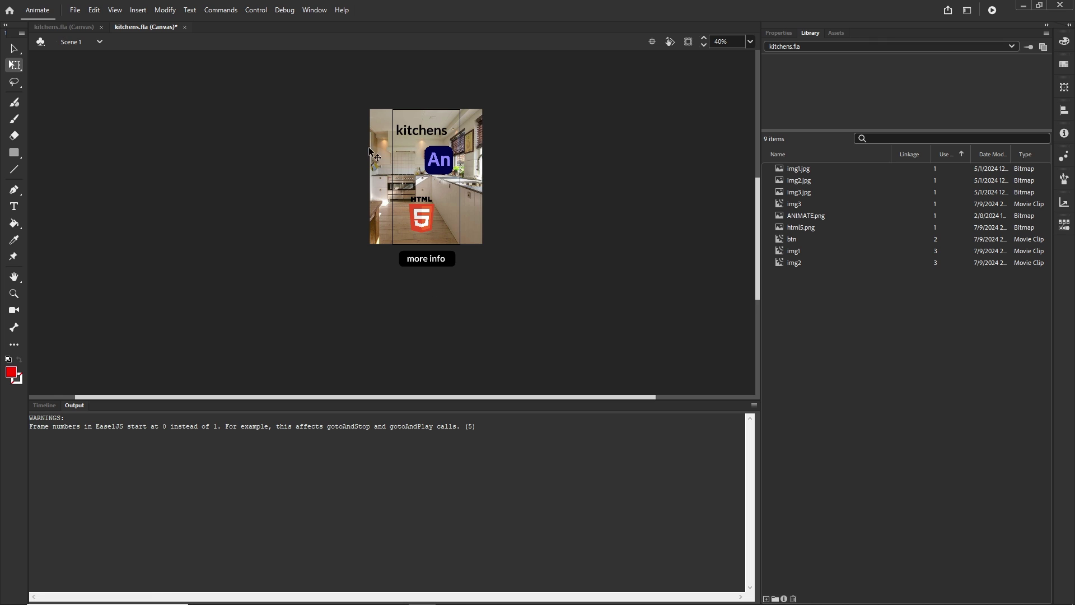
scroll(370, 129, up, 3)
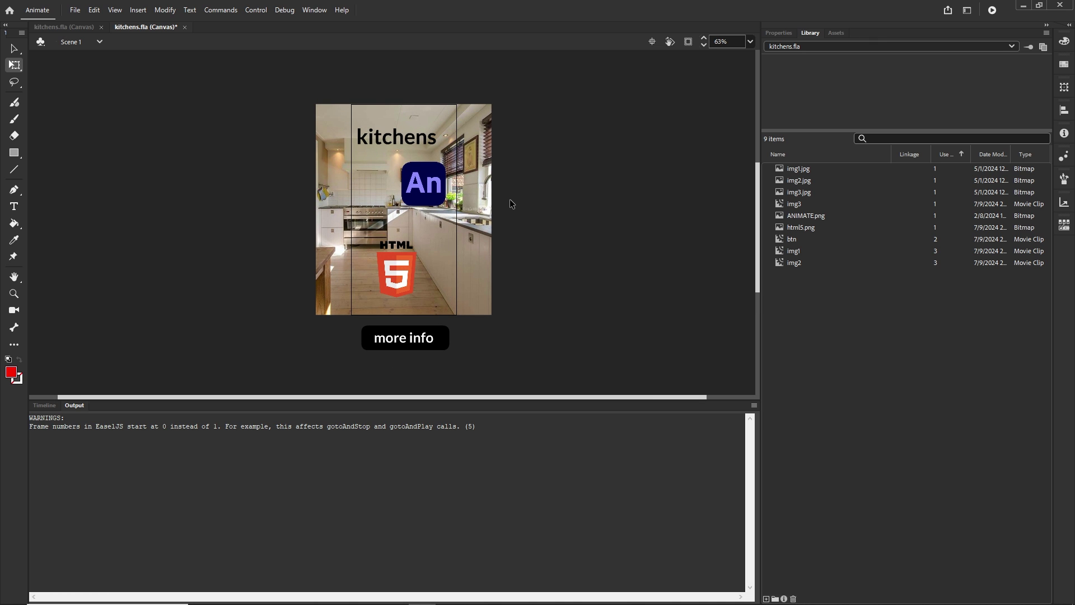
key(ctrl+Return)
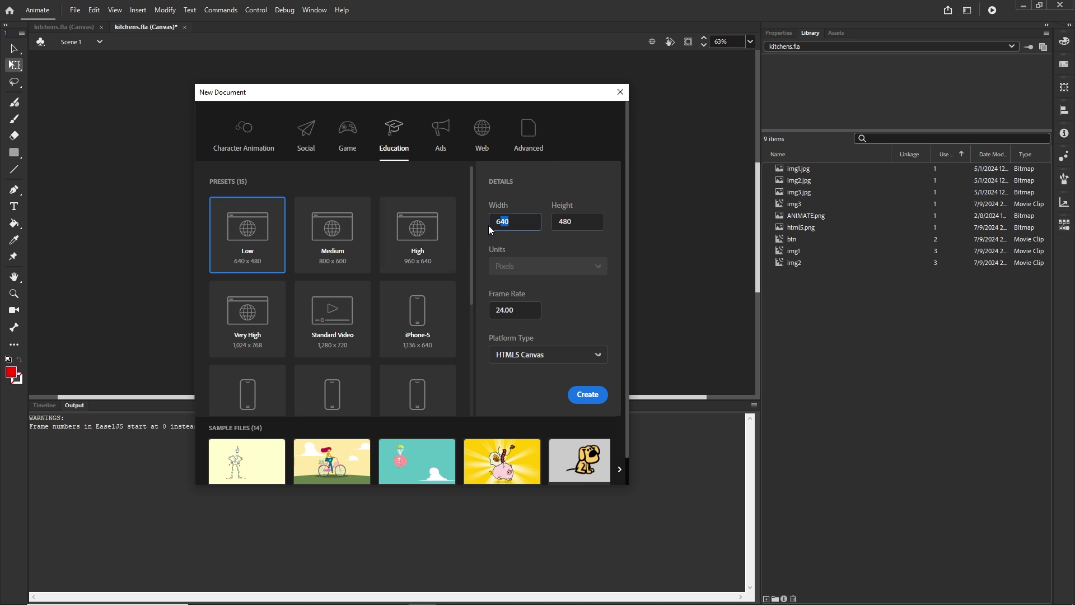
text(300)
drag(578, 223, 555, 224)
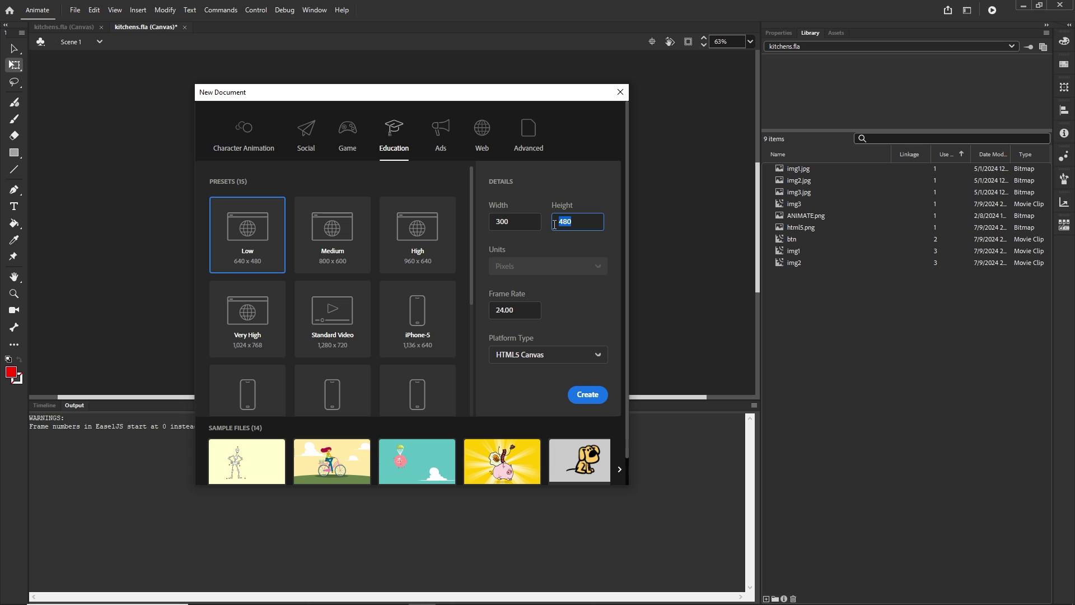
text(600)
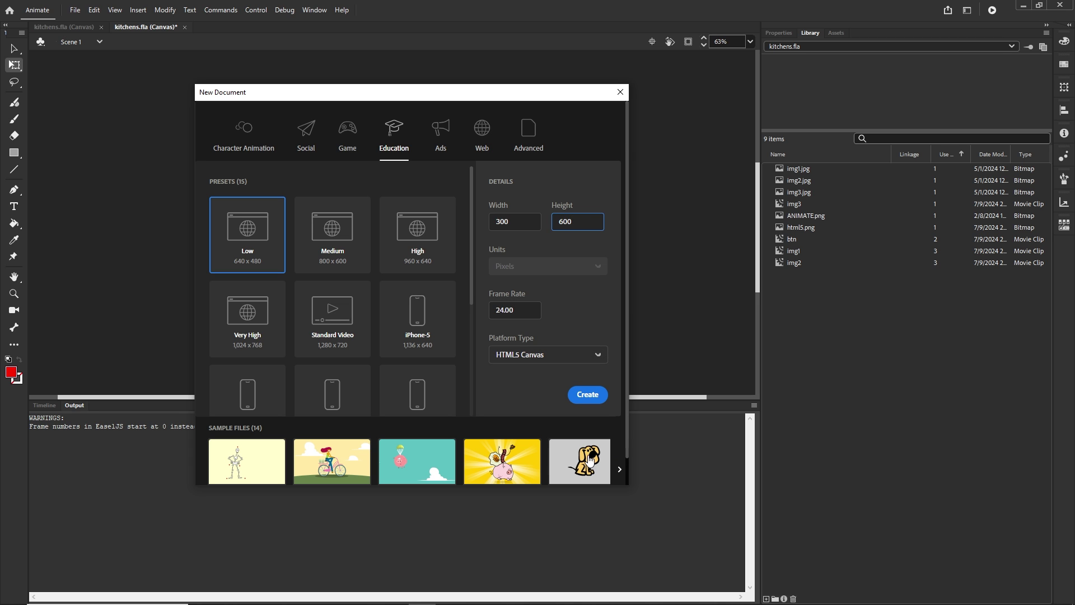
click(595, 397)
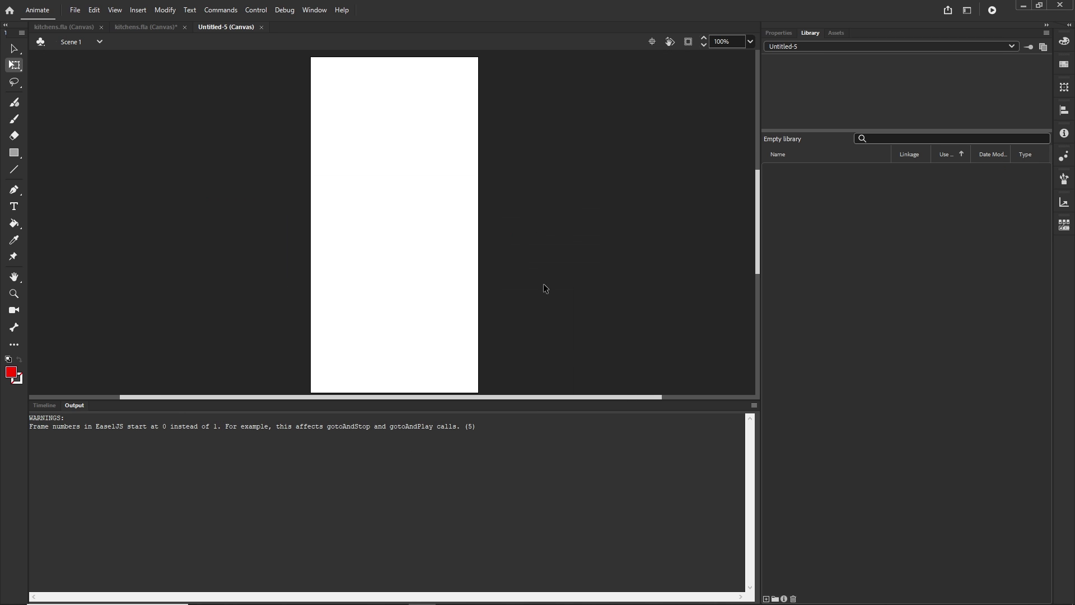
Step: Save and close kitchens.fla, leaving the new document with its timeline shown
scroll(478, 265, down, 1)
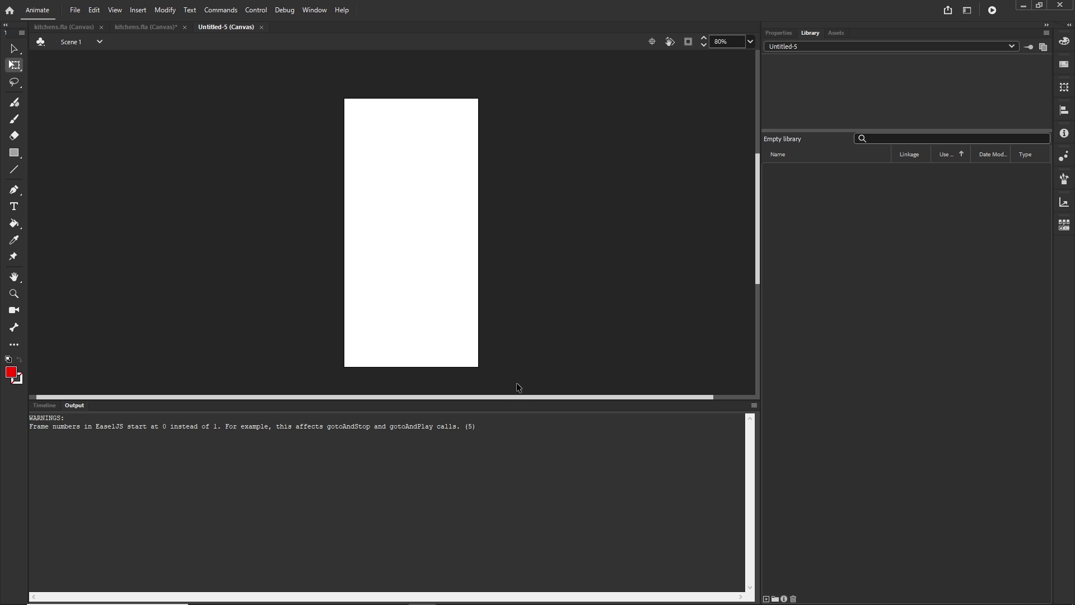
click(158, 26)
click(184, 27)
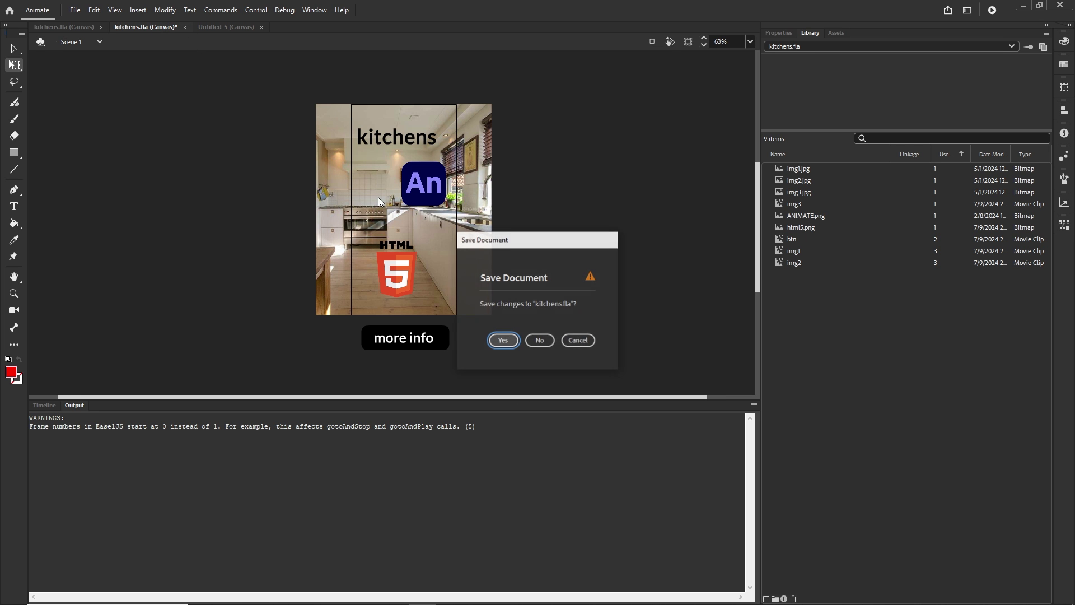
click(498, 339)
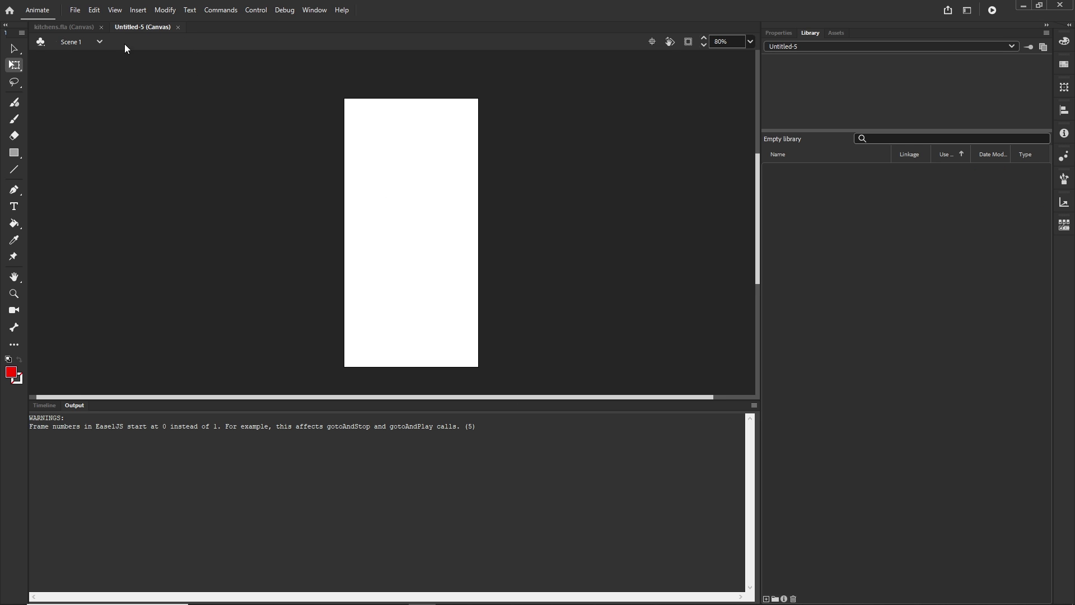
click(80, 27)
click(101, 27)
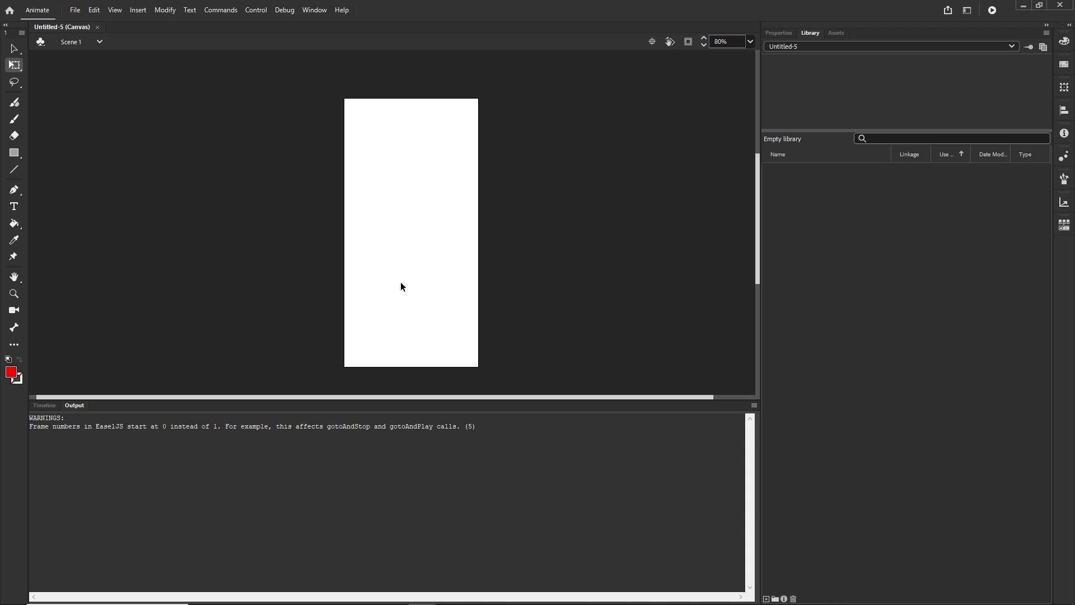
click(54, 407)
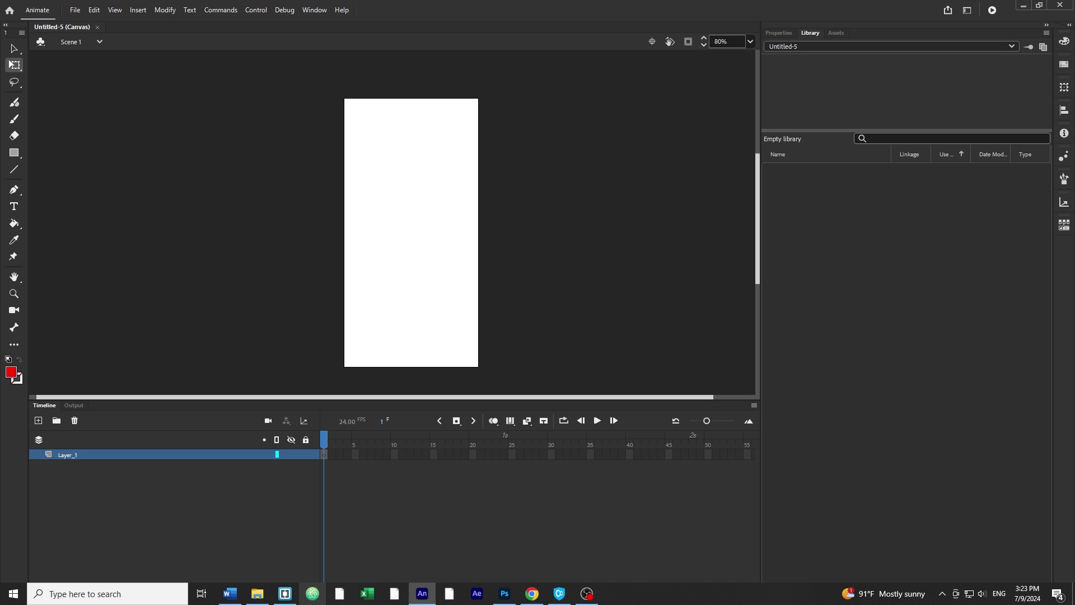
Step: Drag img1.jpg, img2.jpg and img3.jpg from the jpgs folder onto the Animate stage
click(257, 594)
click(595, 376)
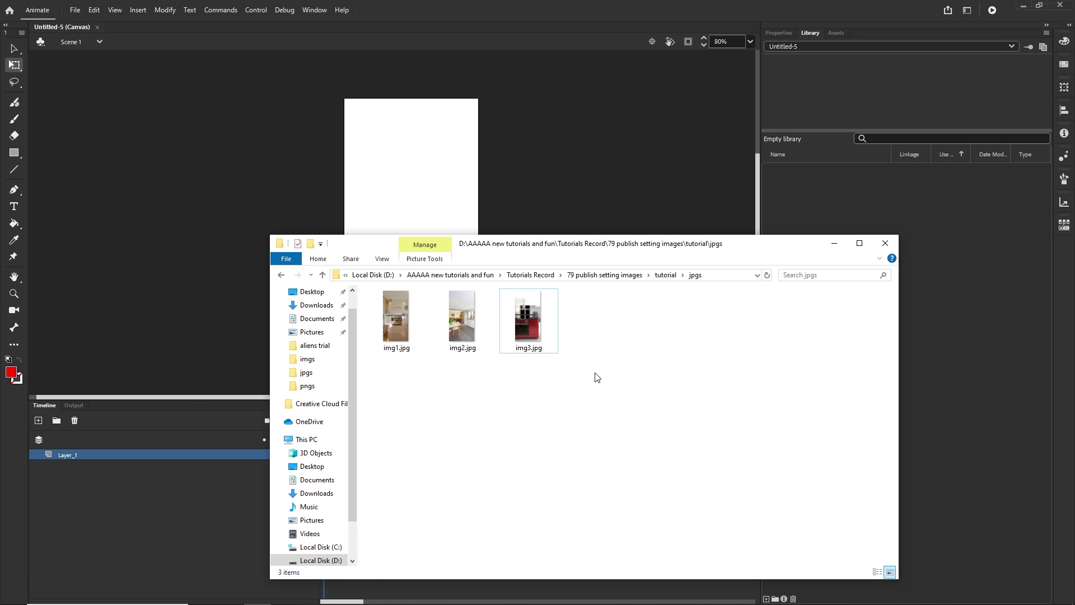
click(542, 344)
shift+click(376, 295)
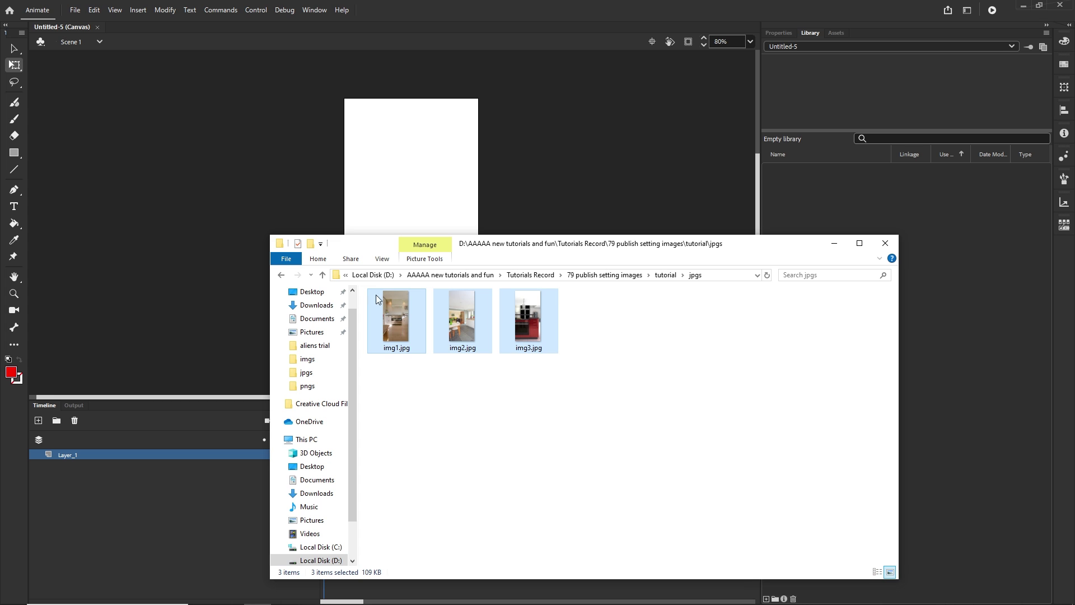
drag(465, 332, 404, 190)
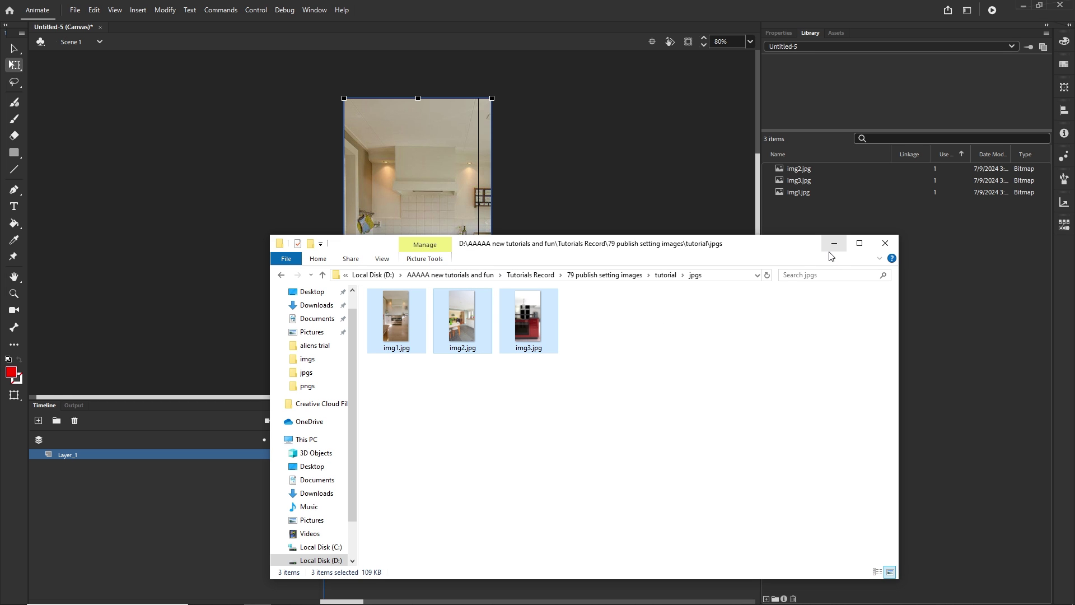
click(832, 244)
click(613, 297)
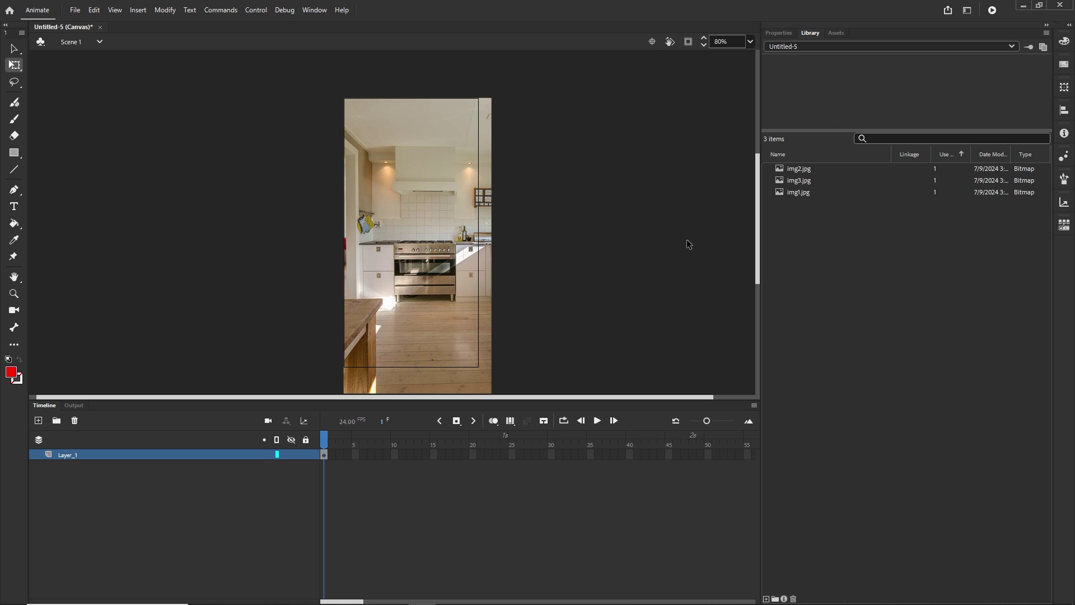
Step: Check the document properties and the library of imported kitchen bitmaps
click(779, 34)
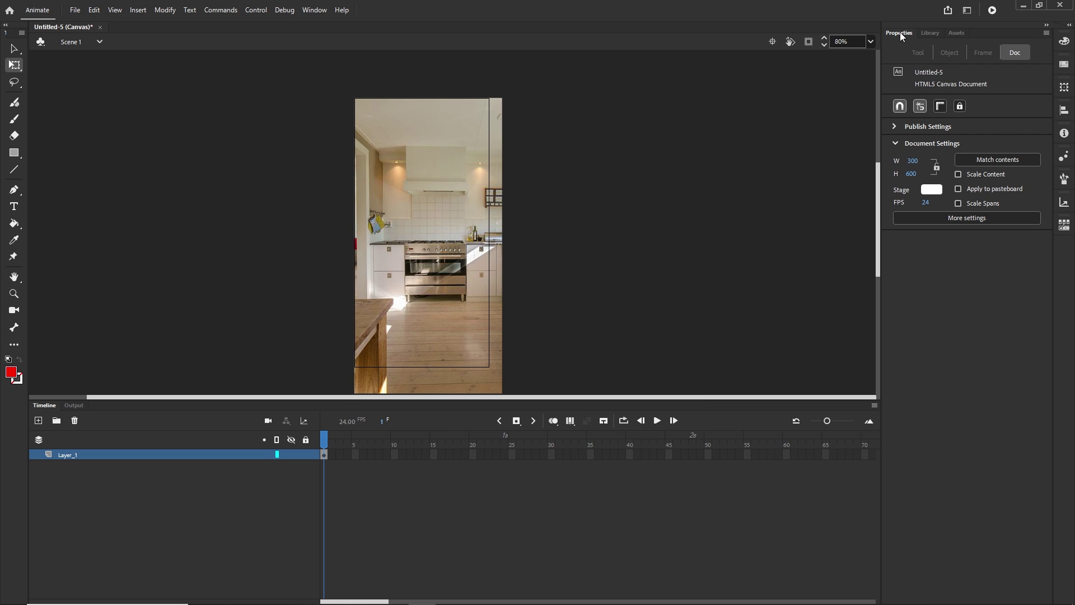
click(935, 35)
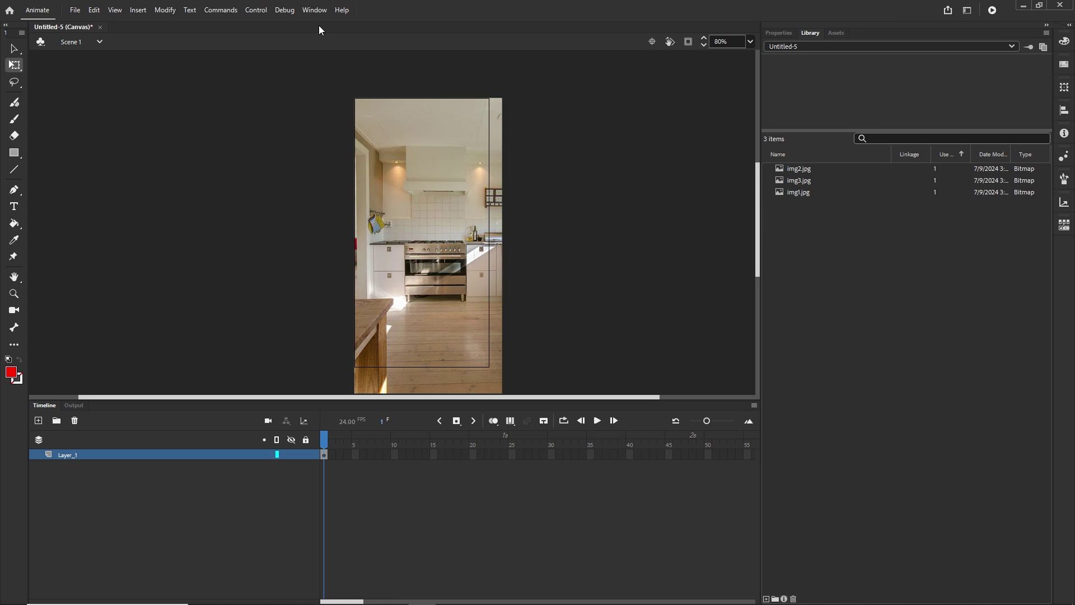
click(314, 10)
mouse_move(392, 419)
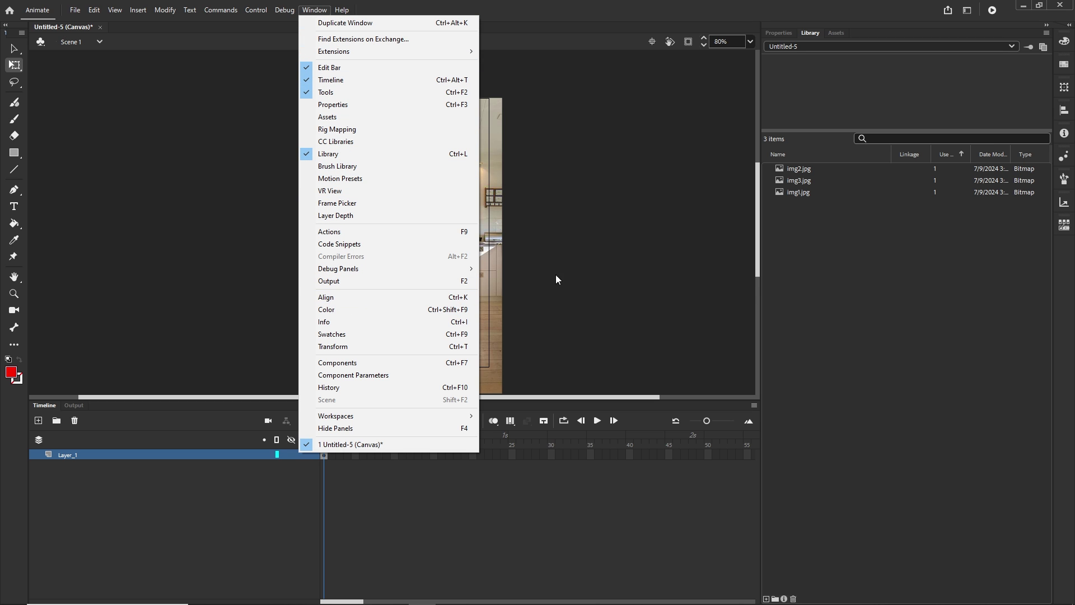
click(594, 280)
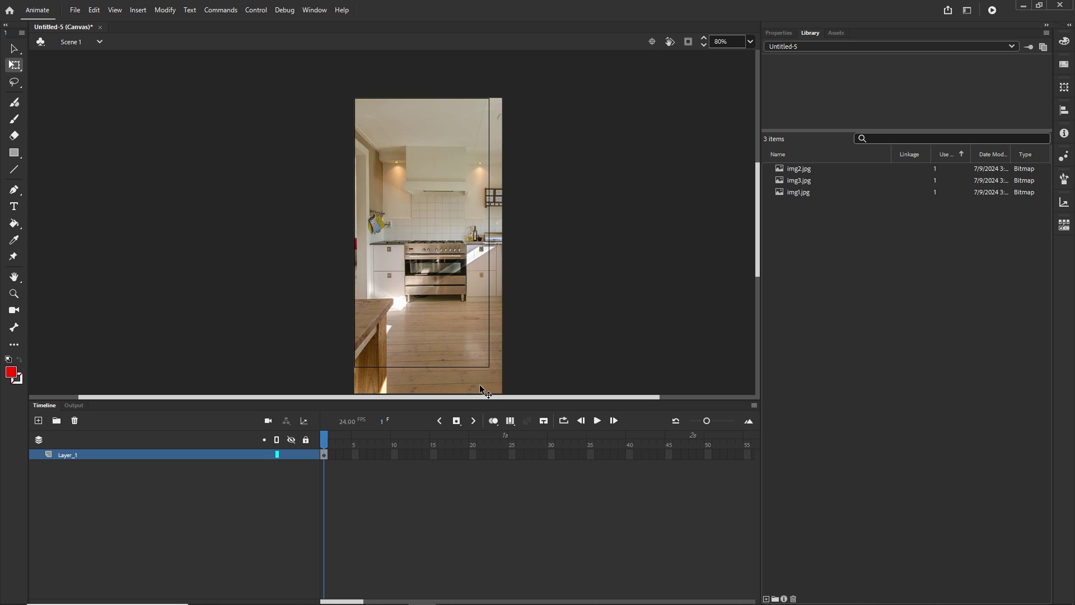
Step: Delete the three kitchen images from the stage, then select img1.jpg in the library
click(416, 284)
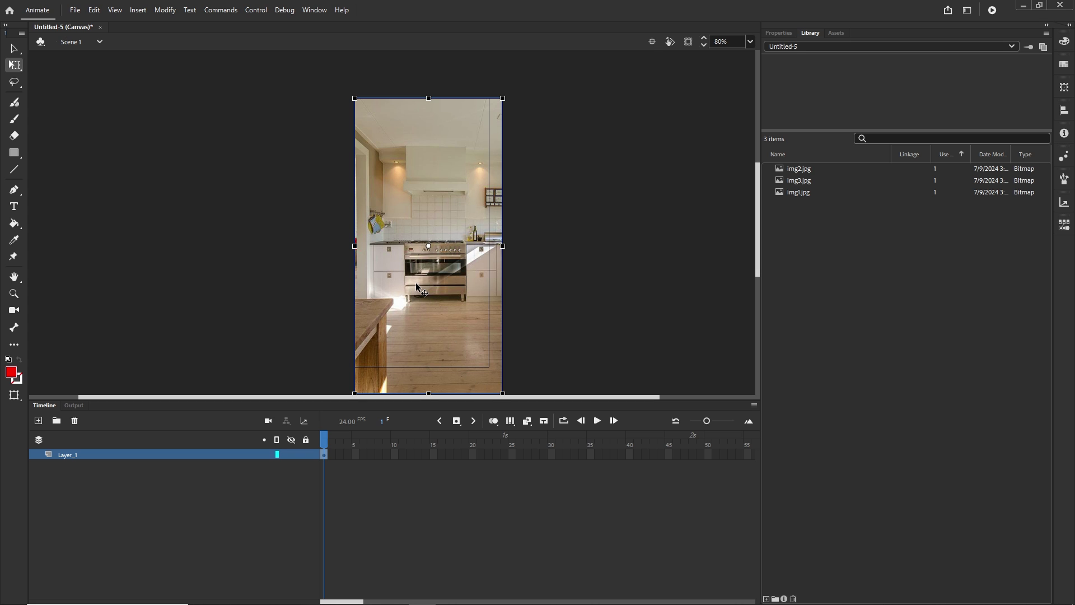
key(Delete)
click(417, 286)
key(Delete)
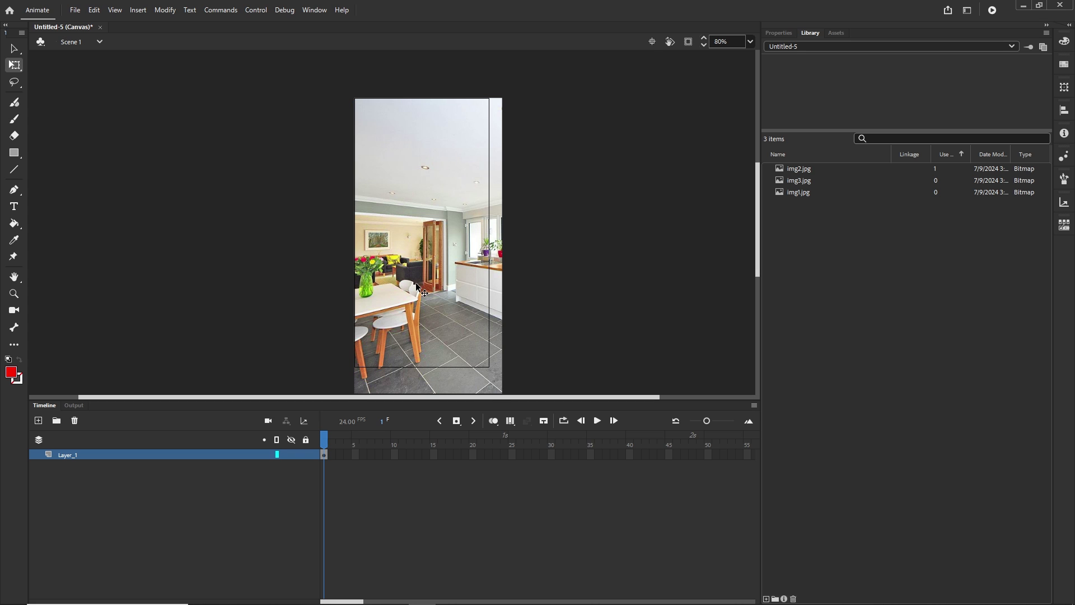
click(416, 286)
key(Delete)
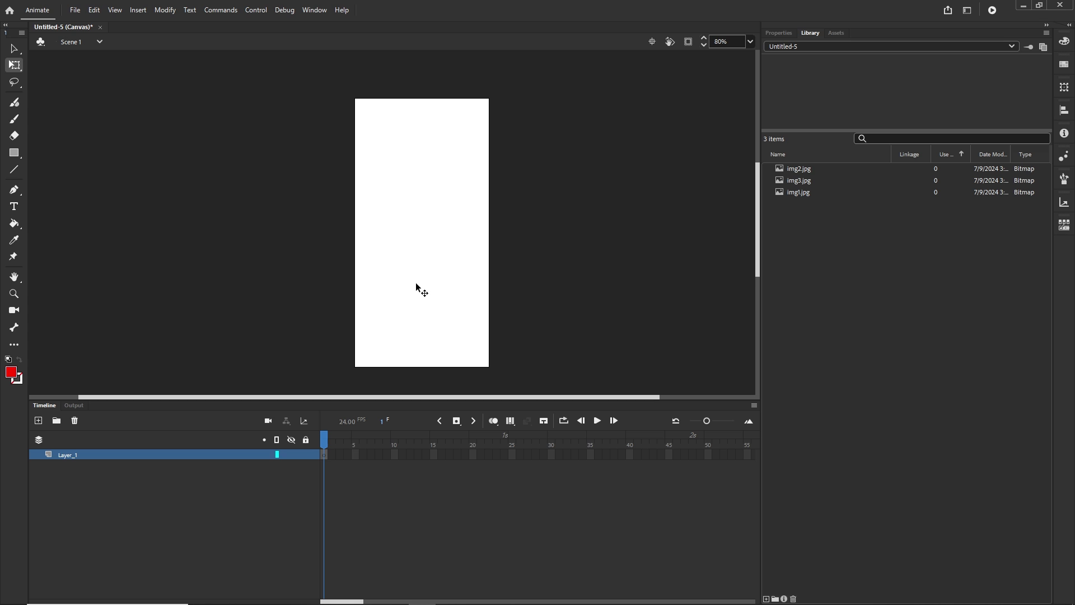
click(788, 197)
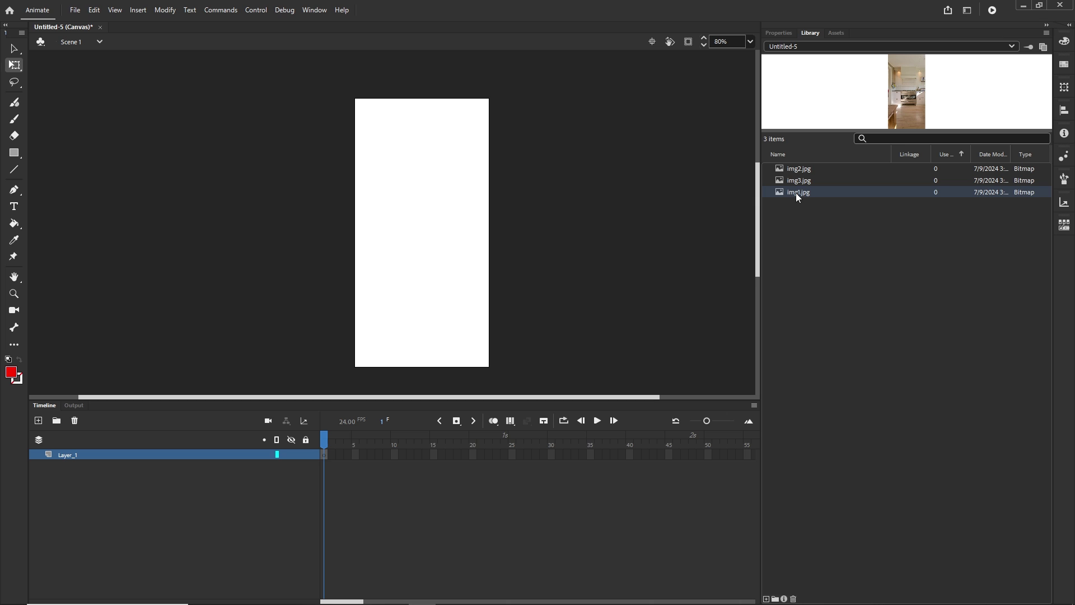
Step: Place img1.jpg on the stage and centre it horizontally and vertically relative to the stage
drag(606, 194, 424, 239)
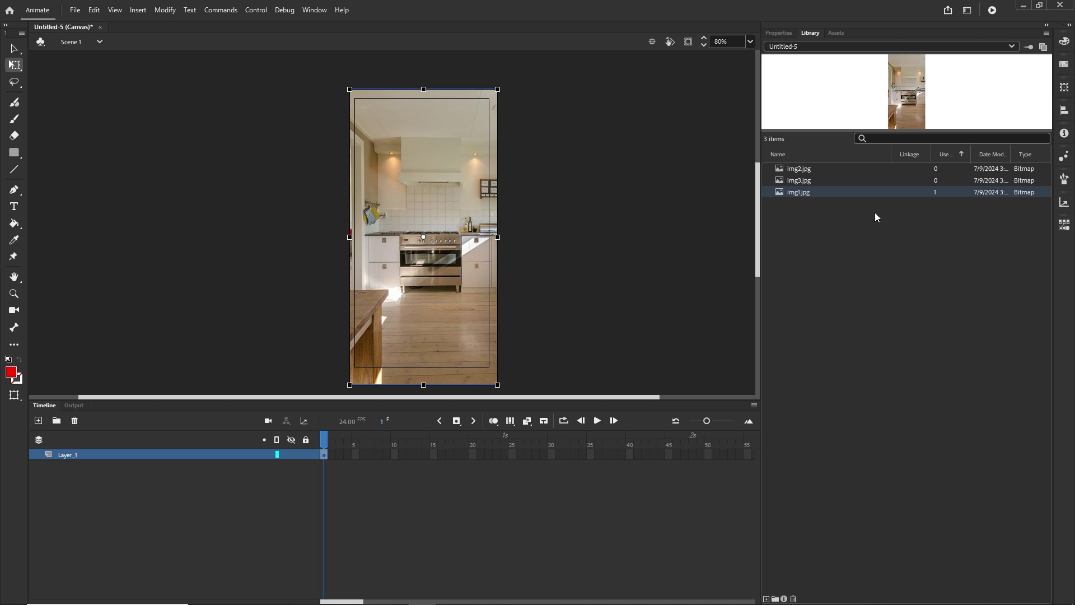
click(1064, 110)
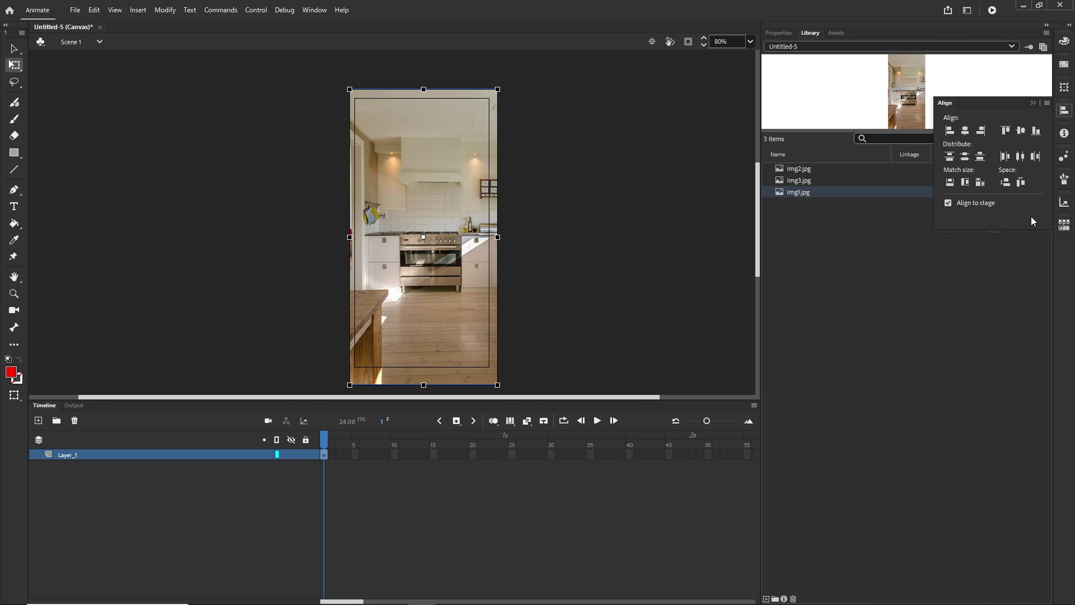
click(948, 203)
click(966, 131)
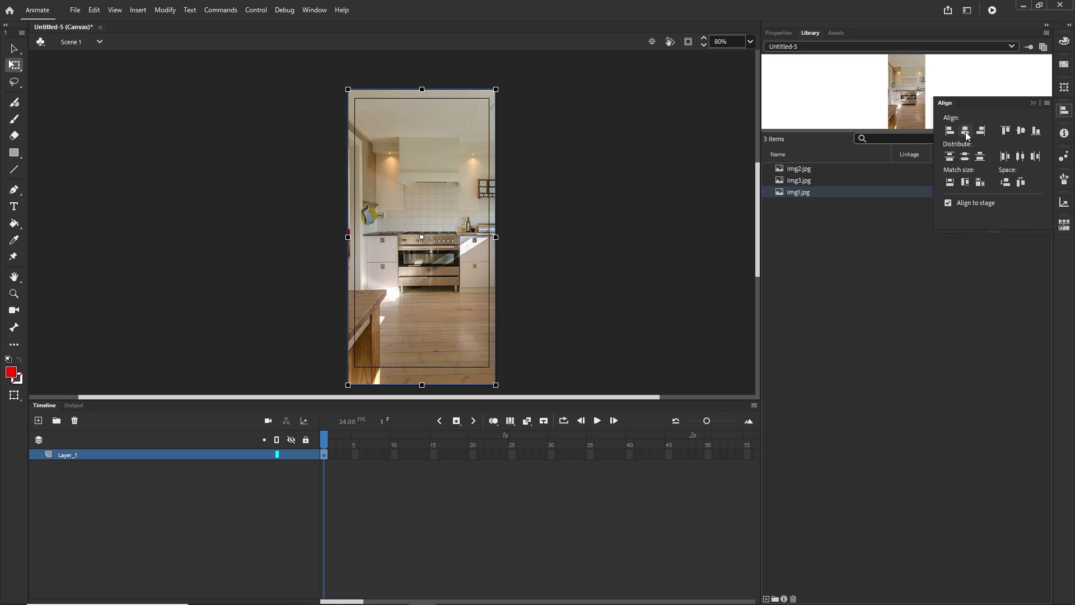
click(1021, 130)
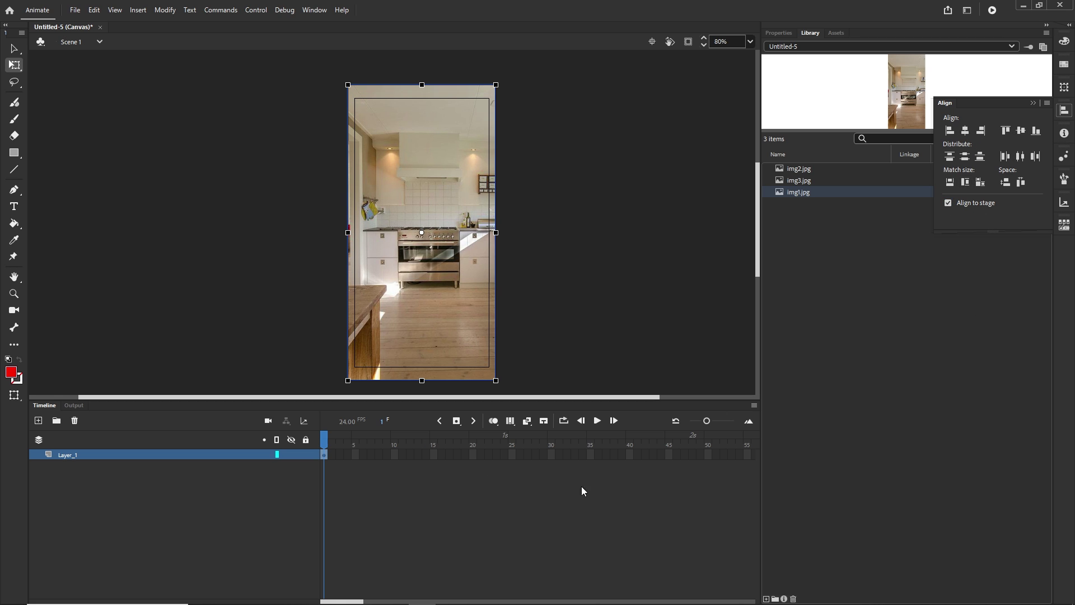
Step: Toggle clipping of content outside the stage and reselect the kitchen image
click(689, 44)
click(689, 44)
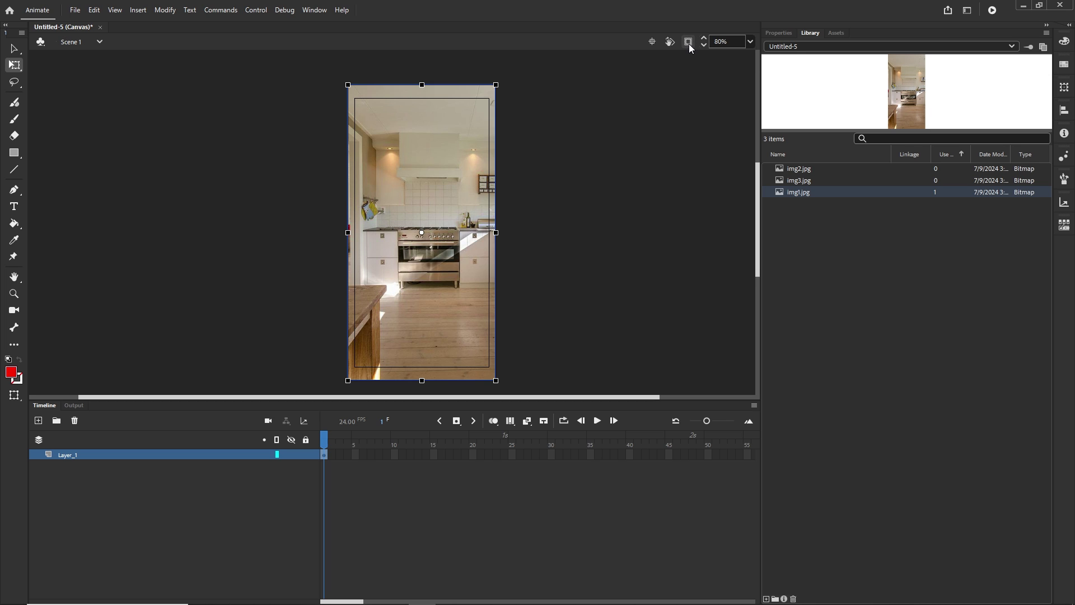
click(578, 264)
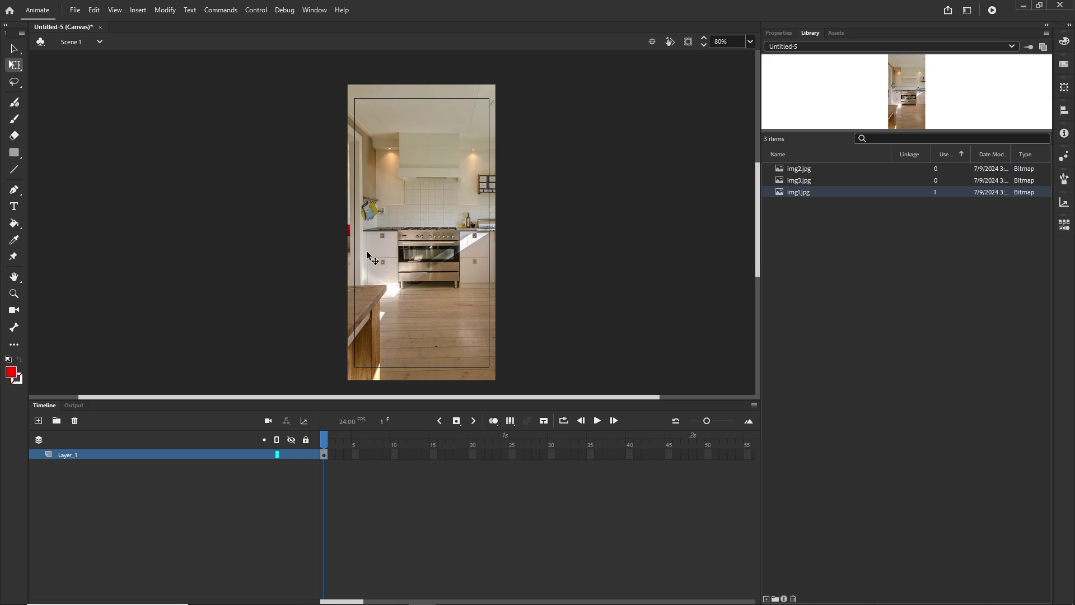
click(415, 215)
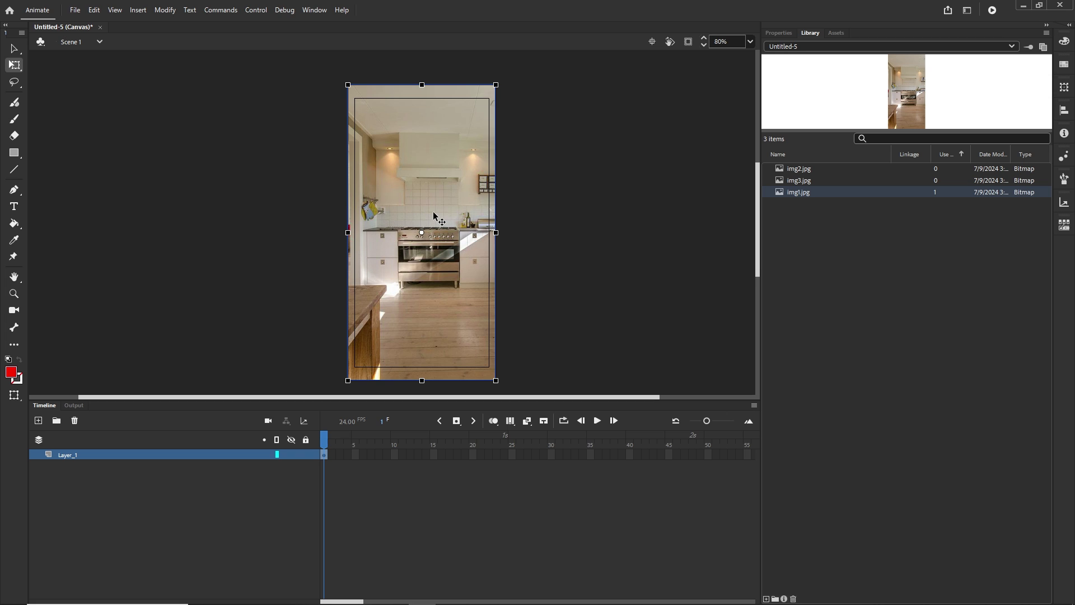
click(164, 10)
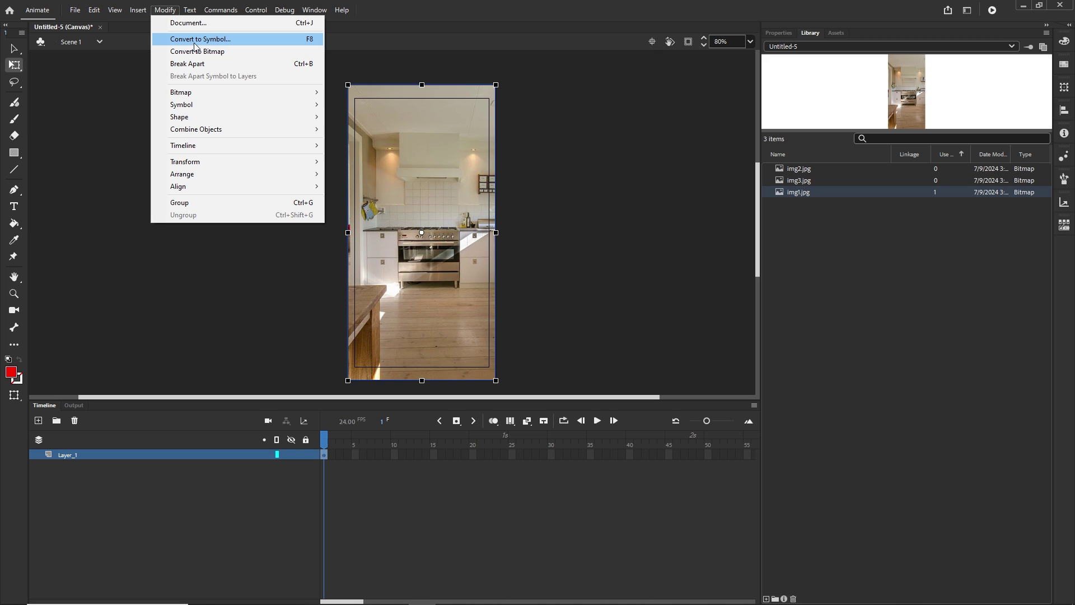
Step: Convert the kitchen image into a Movie Clip symbol named img1
click(195, 40)
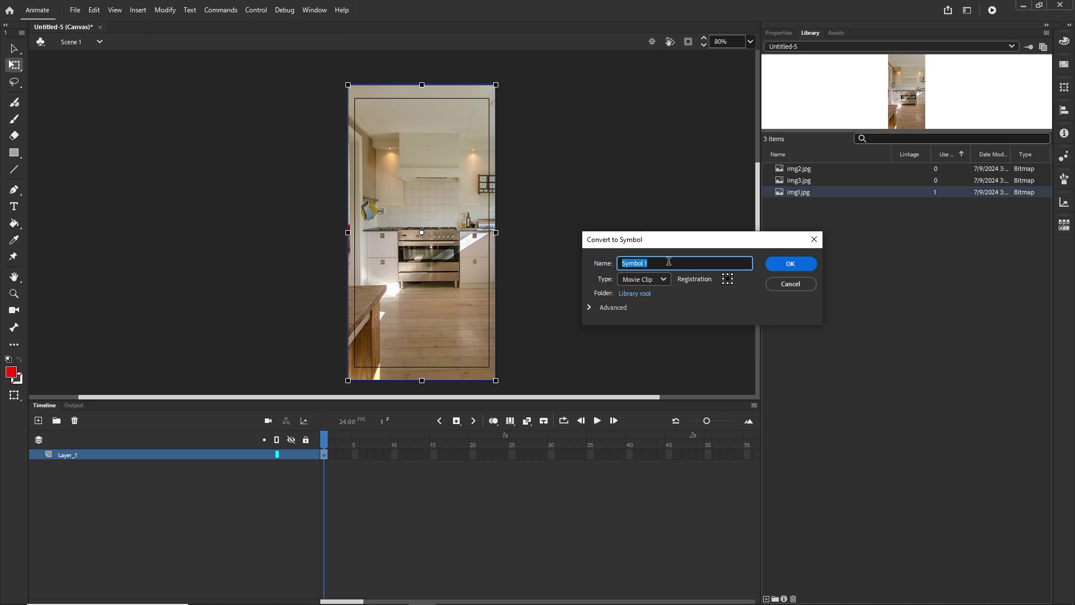
text(img1)
click(794, 266)
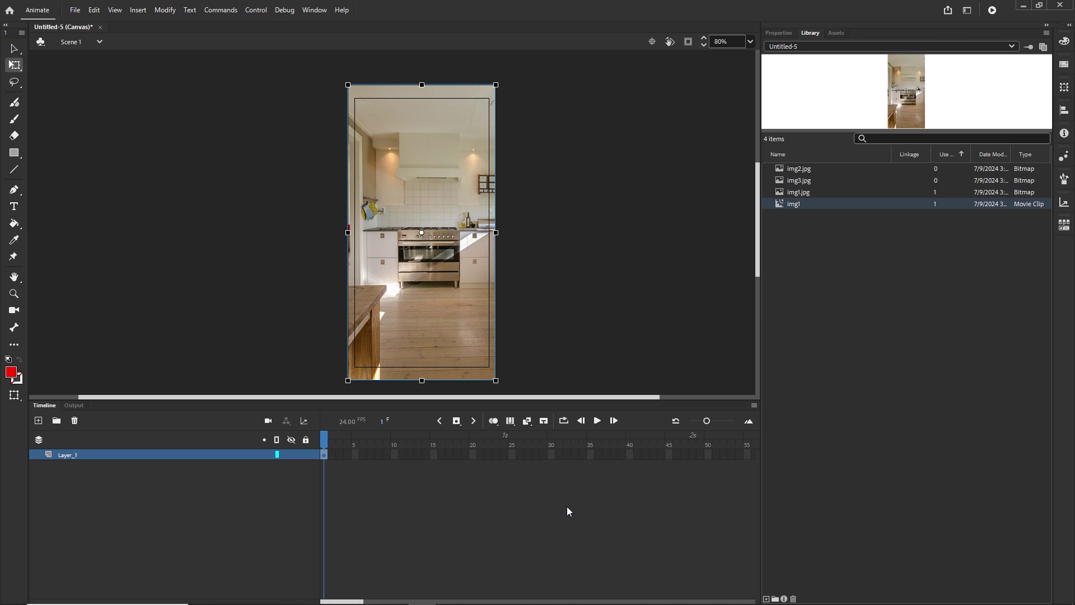
click(550, 454)
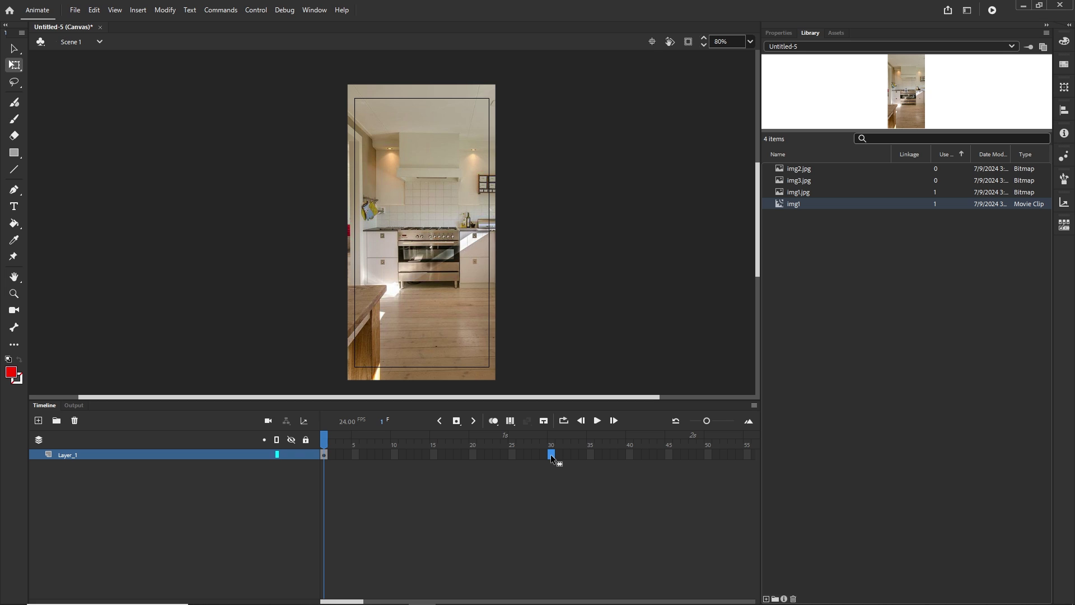
Step: Add a keyframe at frame 30 on Layer_1 and move the playhead there
right_click(551, 455)
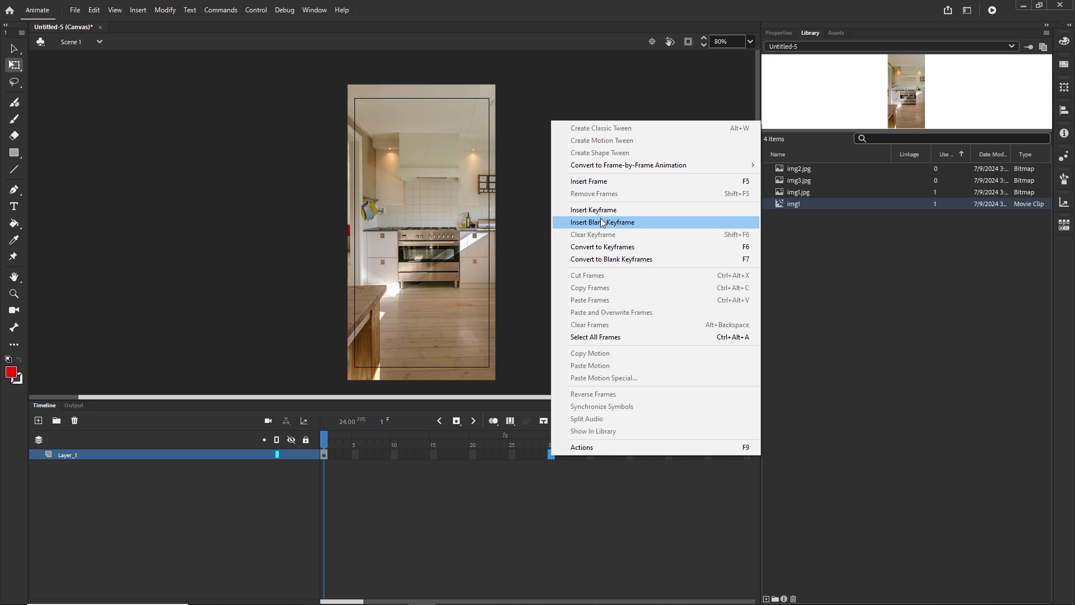
click(599, 211)
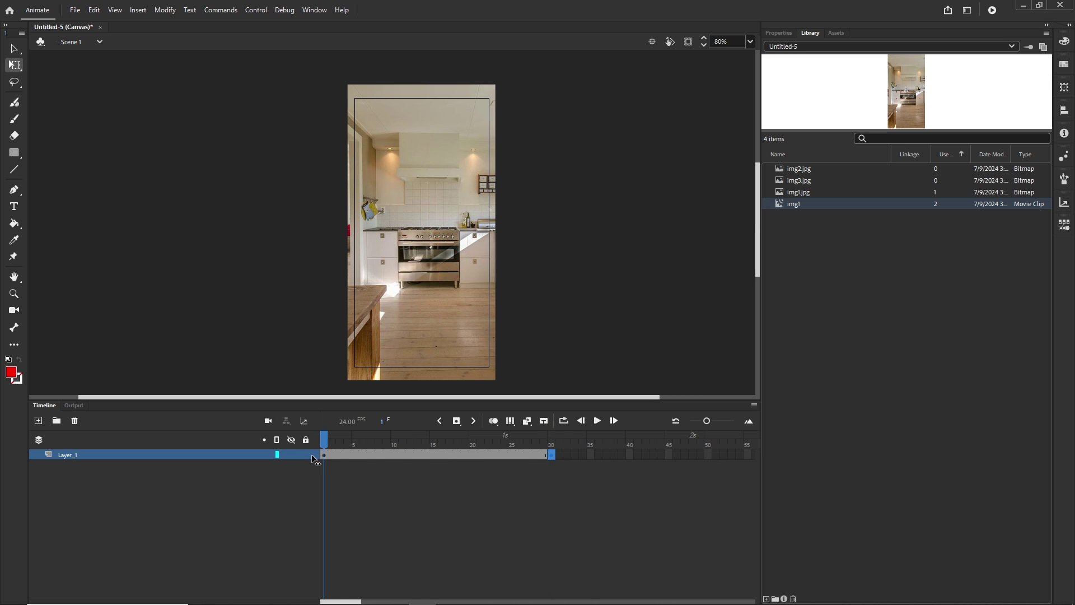
drag(313, 459, 551, 454)
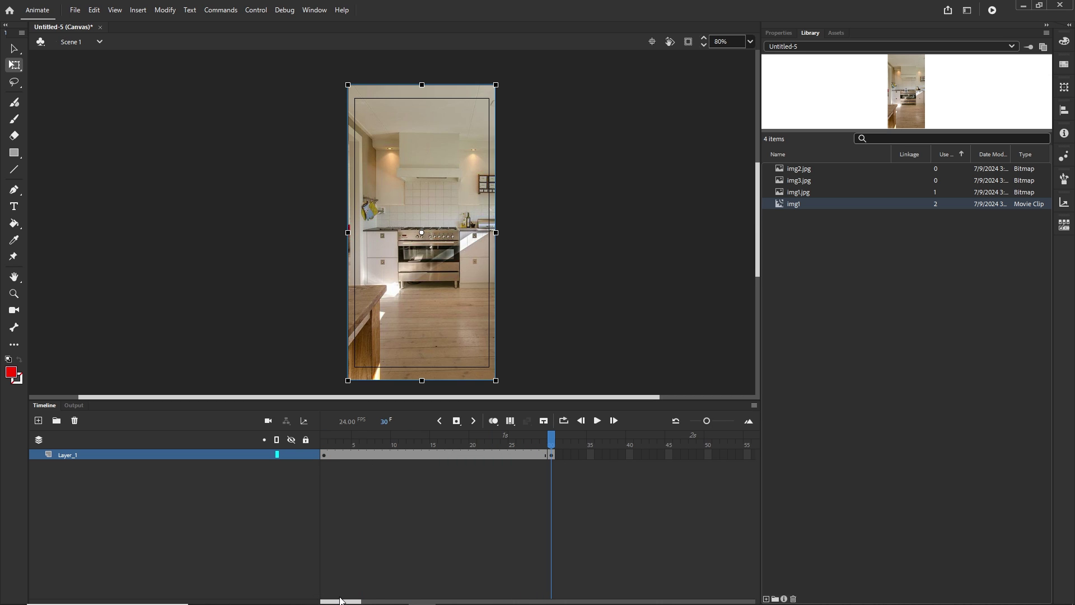
drag(340, 600, 353, 601)
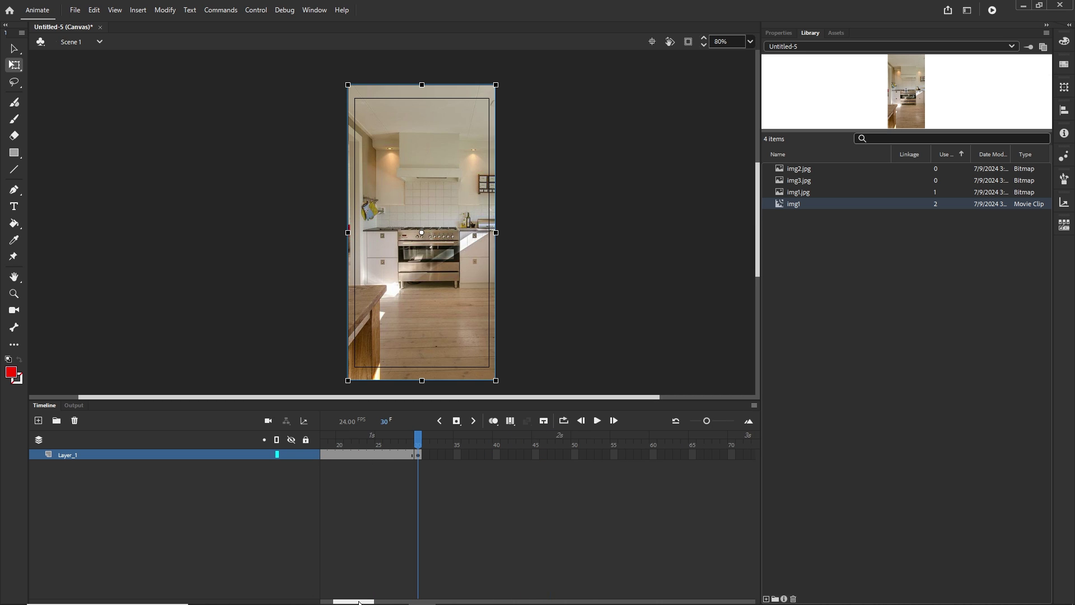
Step: Insert a keyframe at frame 40, select its image and show the Color Effects choices
click(497, 455)
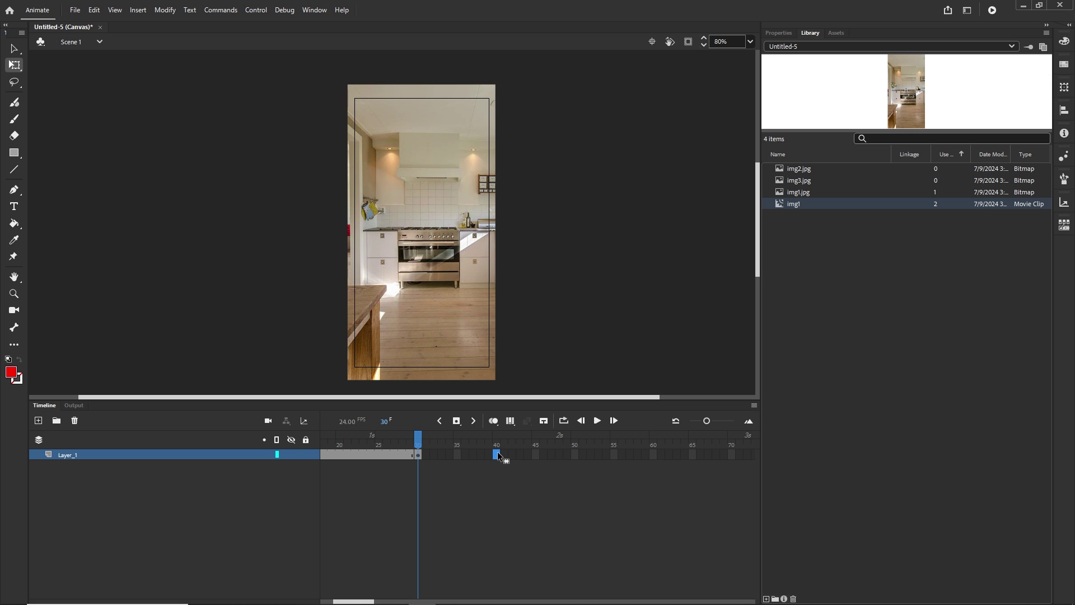
key(F6)
click(573, 328)
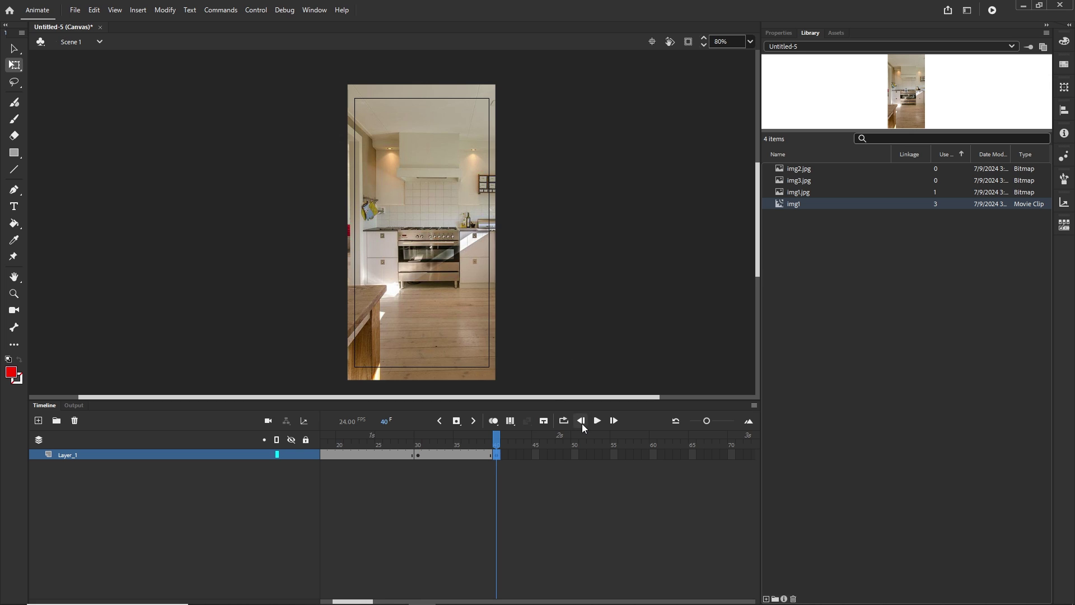
click(423, 231)
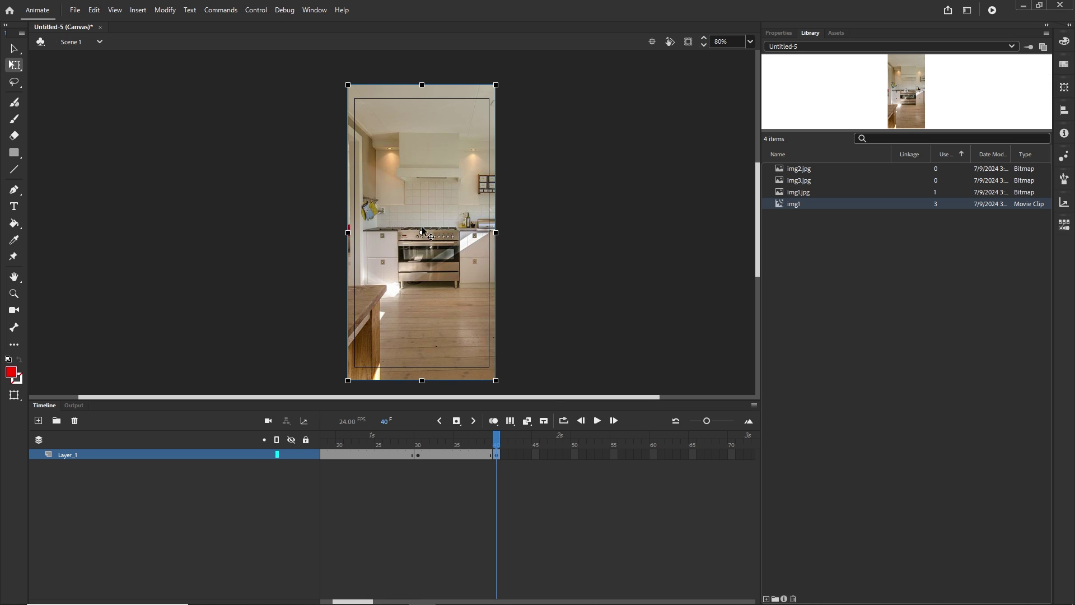
click(779, 34)
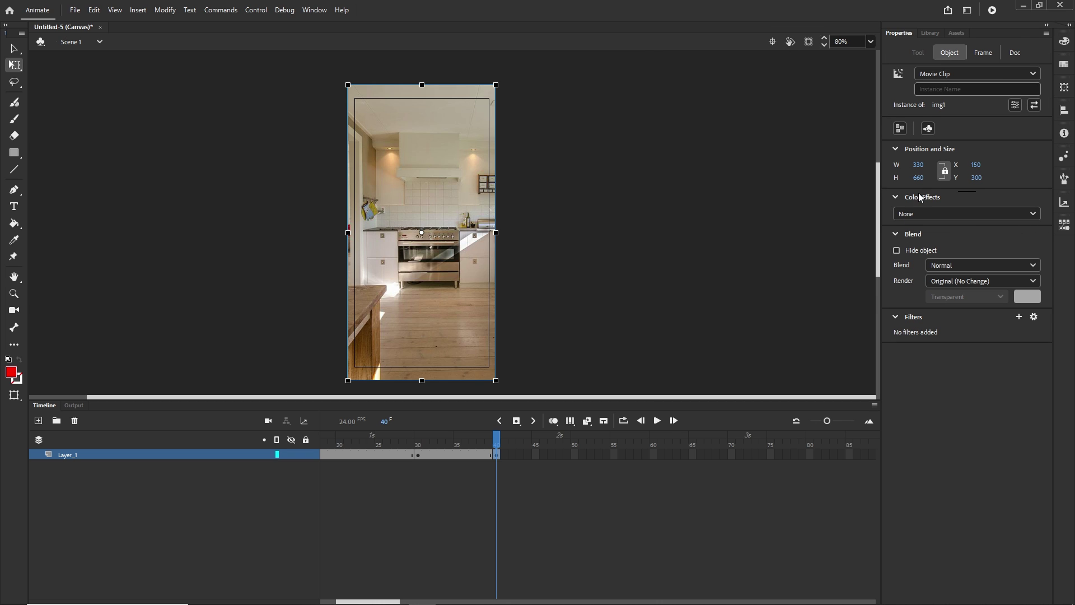
click(1033, 215)
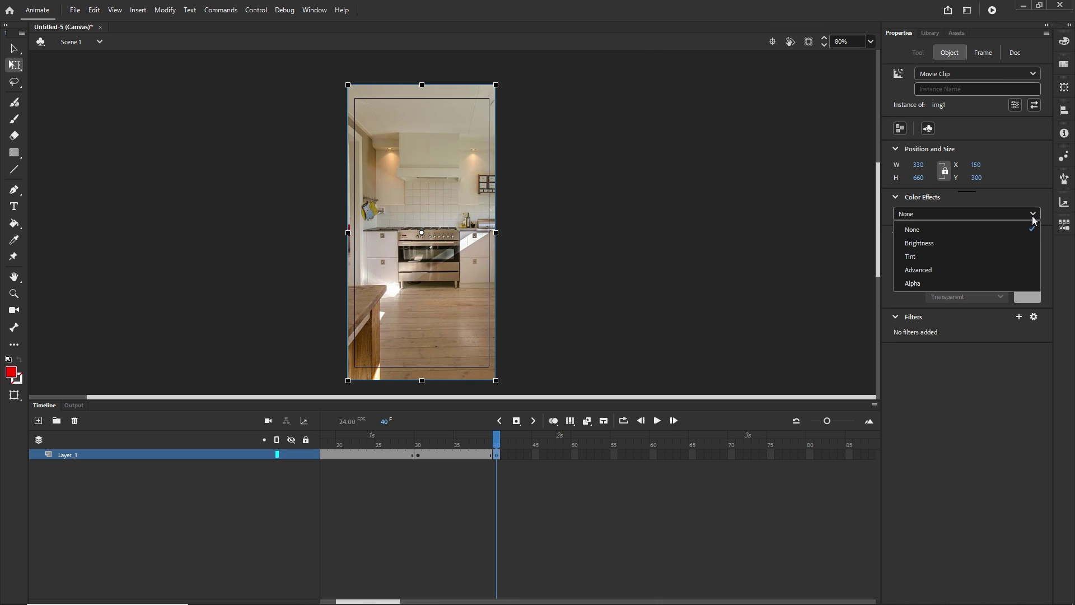
Step: Give the image at frame 40 an Alpha colour effect of 0%
click(919, 284)
mouse_move(902, 240)
mouse_down()
mouse_move(993, 237)
mouse_move(892, 242)
mouse_up()
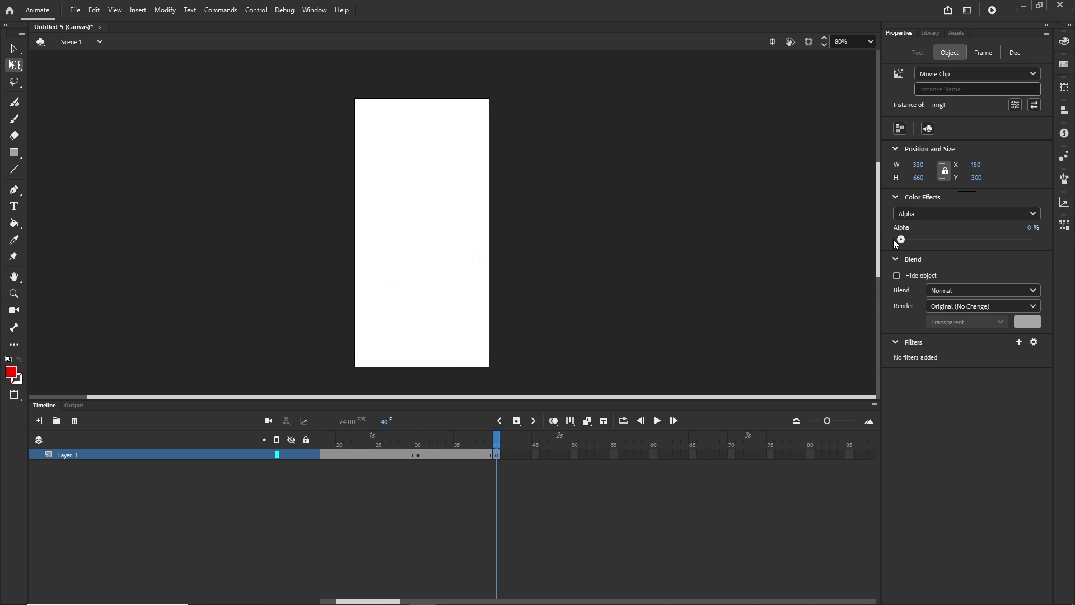
click(432, 504)
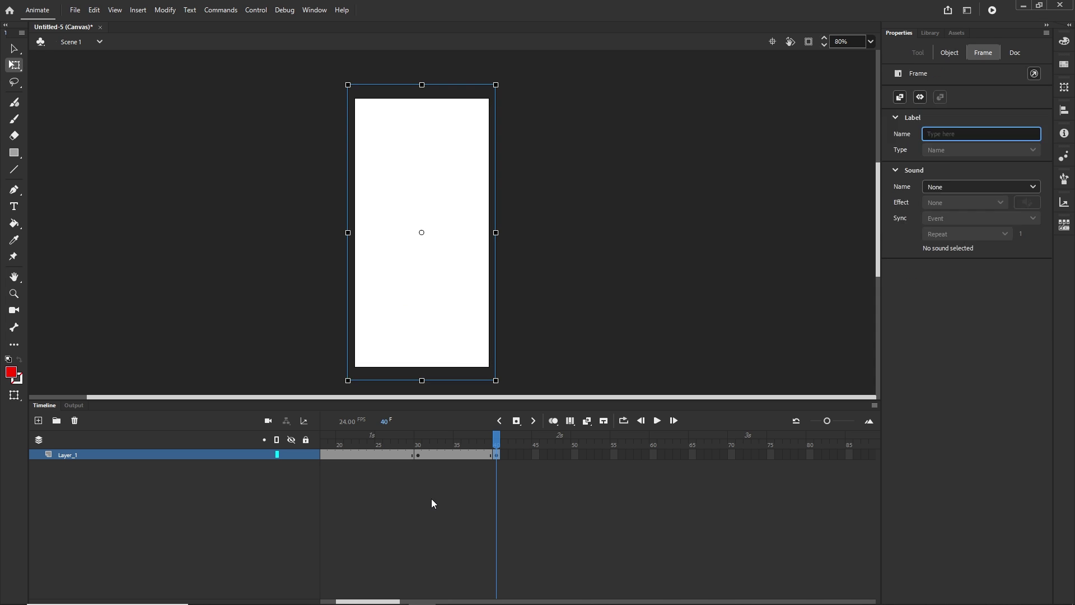
Step: Create a classic tween at frame 35 between the keyframes and preview the fade
mouse_move(464, 454)
mouse_down()
mouse_move(448, 454)
mouse_move(457, 453)
mouse_up()
right_click(457, 454)
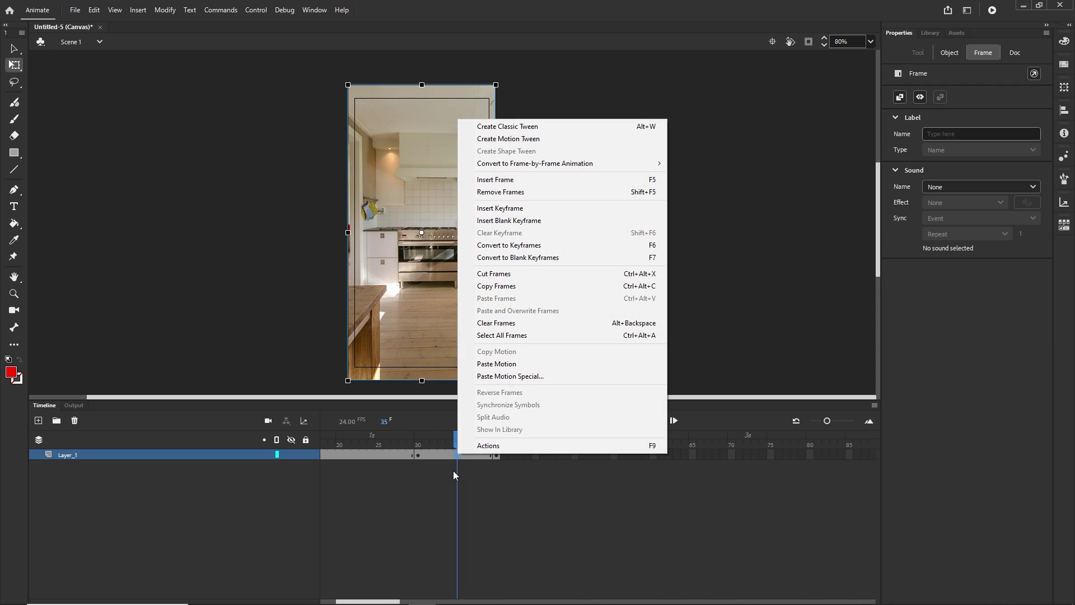
click(521, 126)
drag(452, 435, 216, 453)
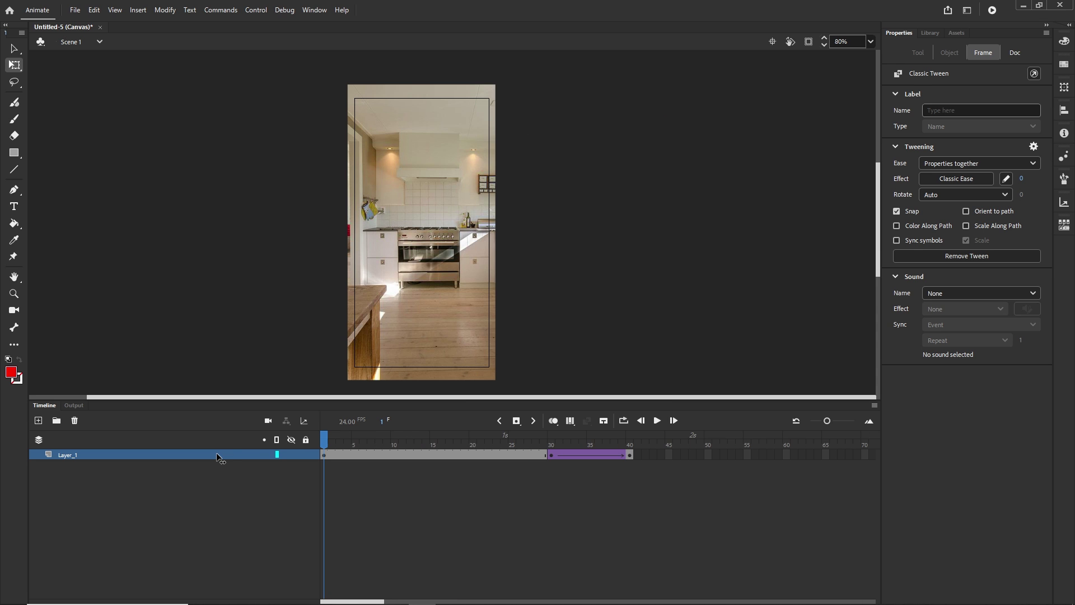
drag(324, 438, 633, 451)
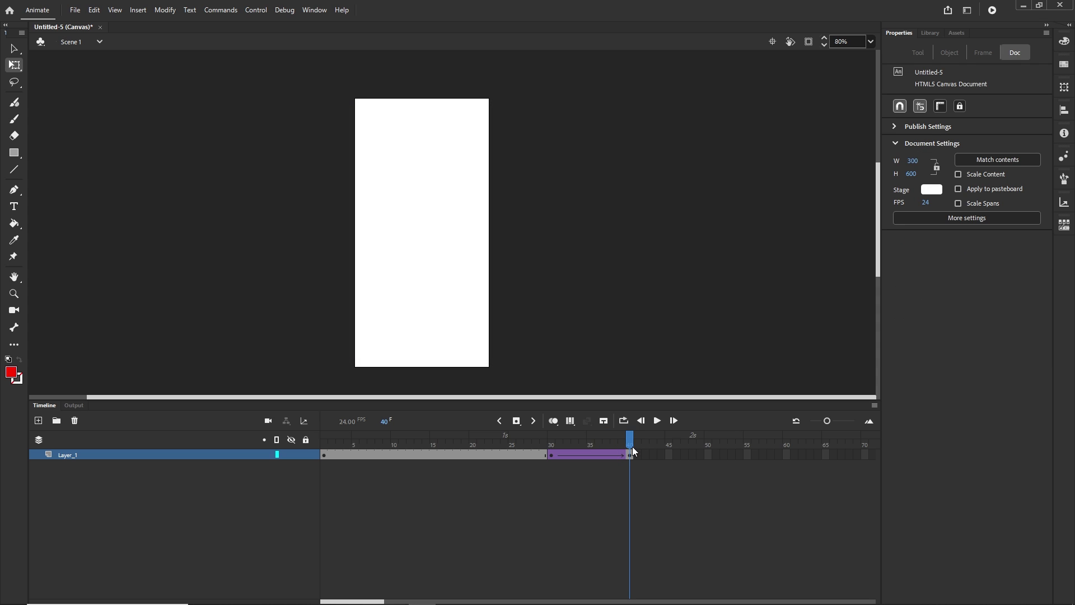
Step: Rename Layer_1 to img1 and add a new layer
double_click(69, 455)
text(imgl)
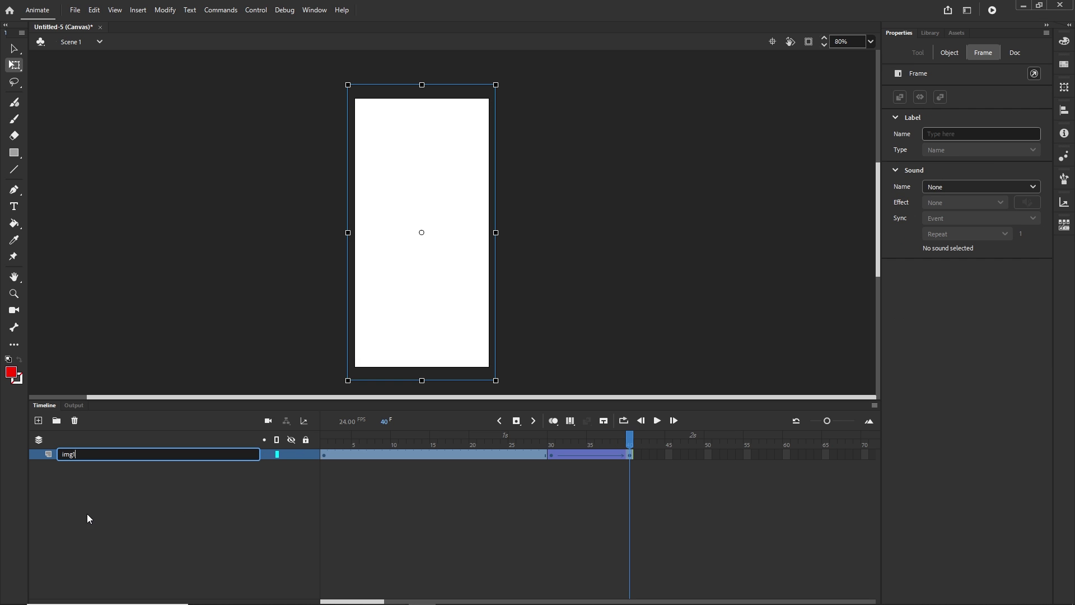
click(87, 518)
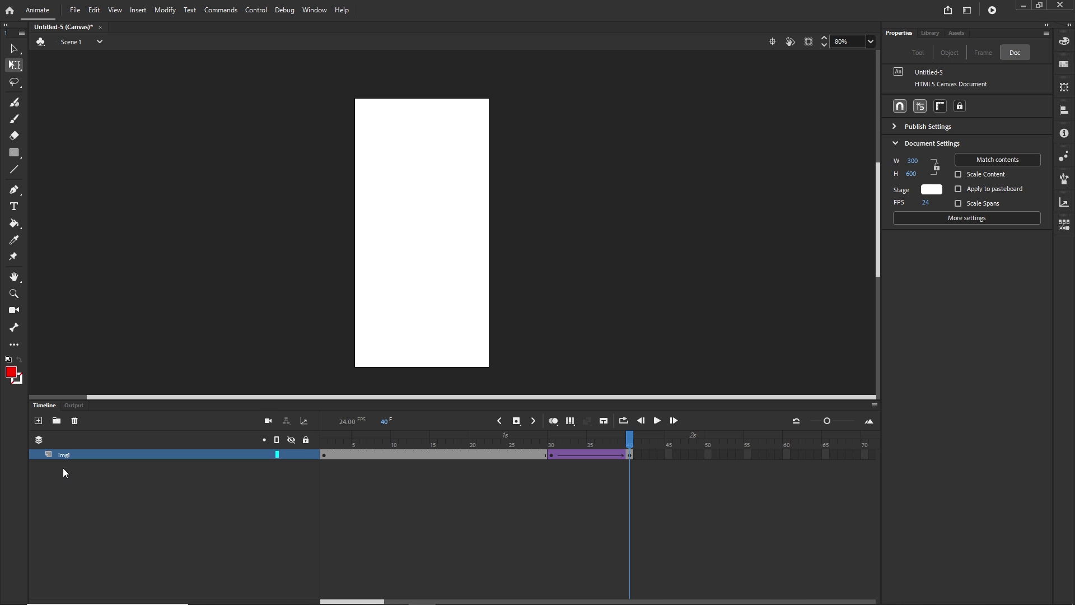
click(38, 421)
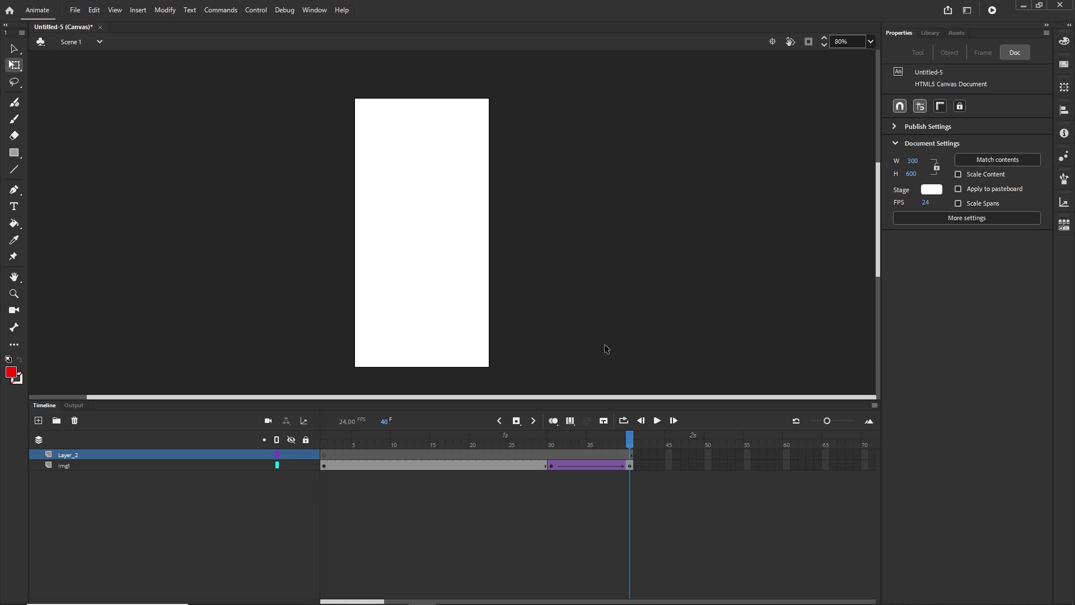
Step: Place img2.jpg from the Library on the stage, centred horizontally and vertically
click(936, 34)
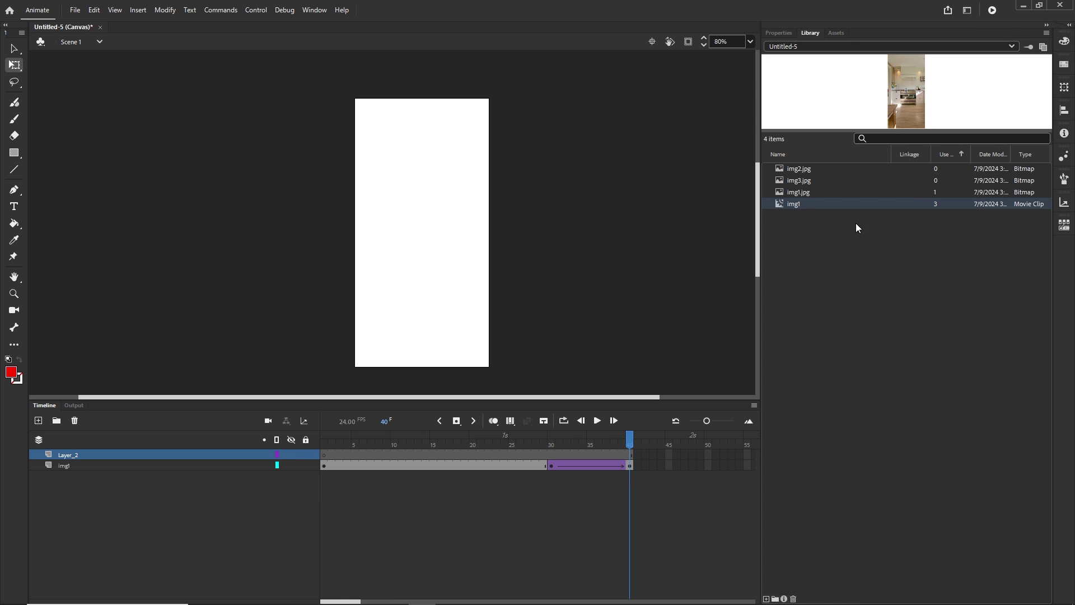
click(796, 169)
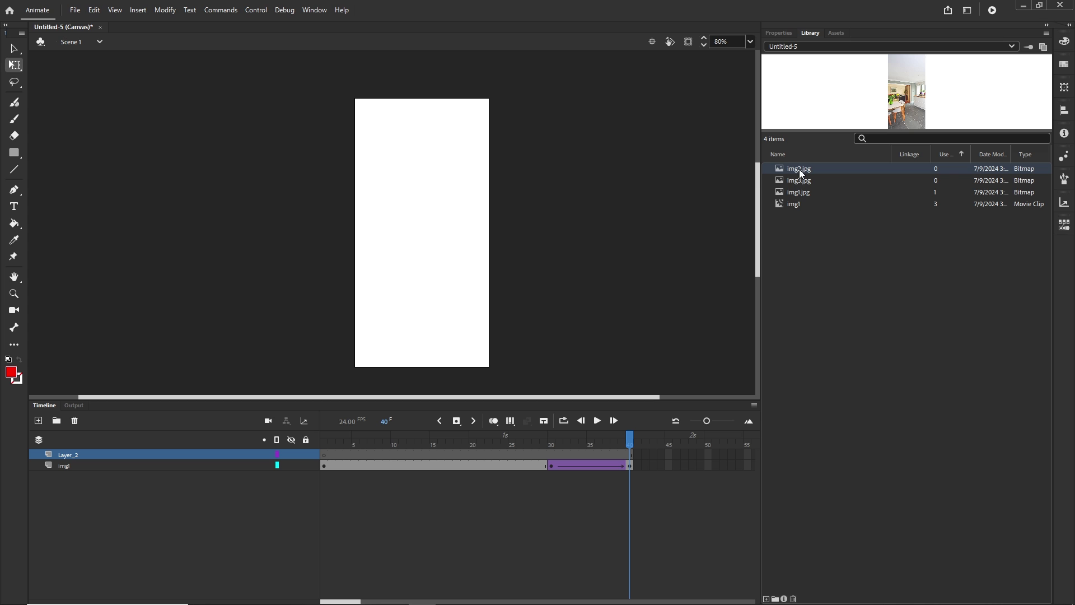
drag(799, 170, 426, 234)
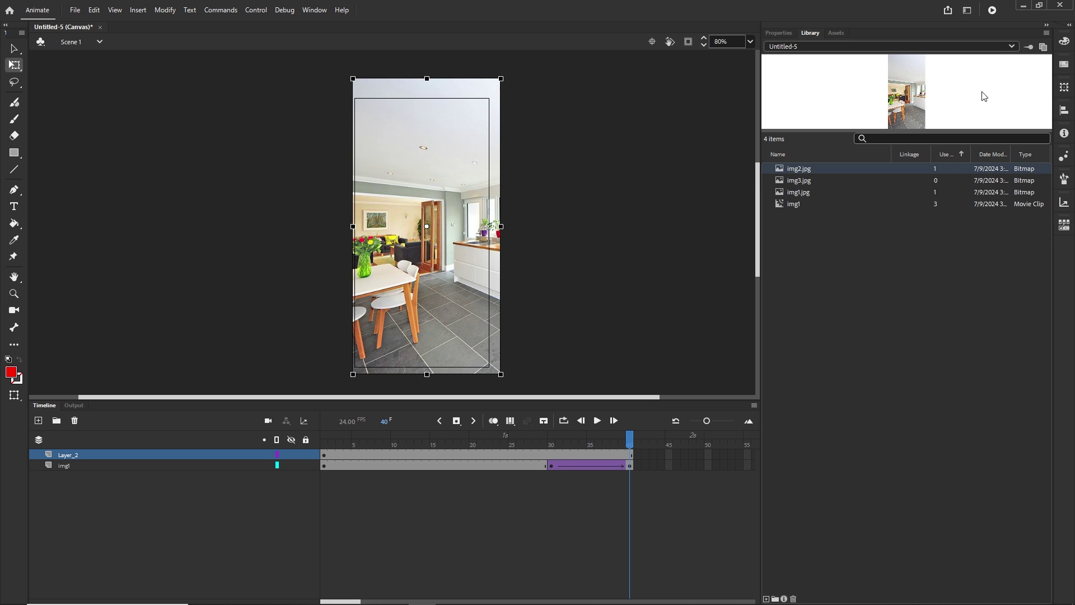
click(1065, 110)
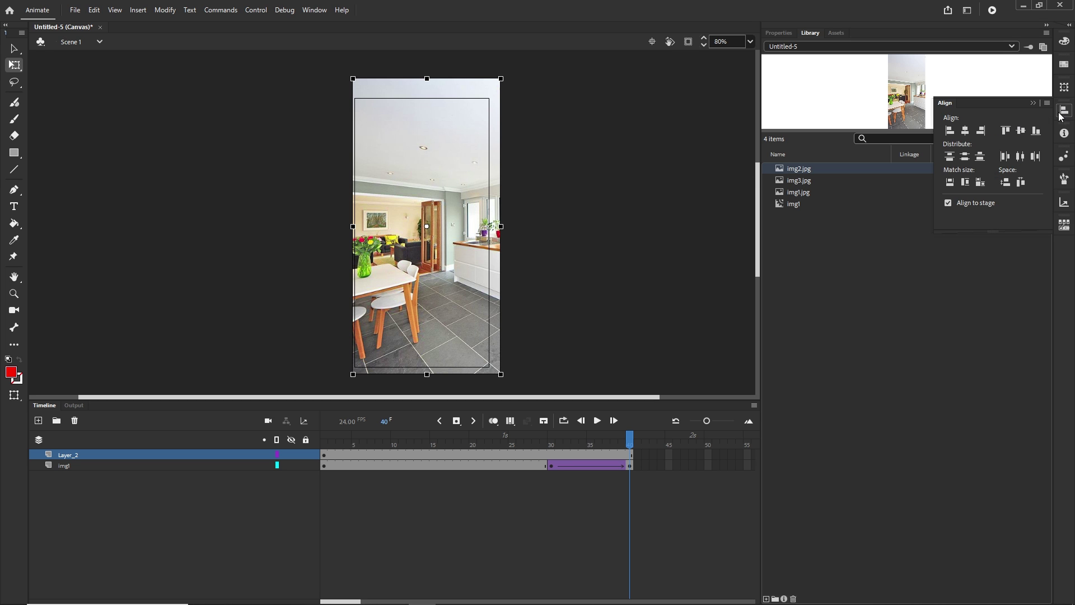
click(965, 131)
click(1021, 130)
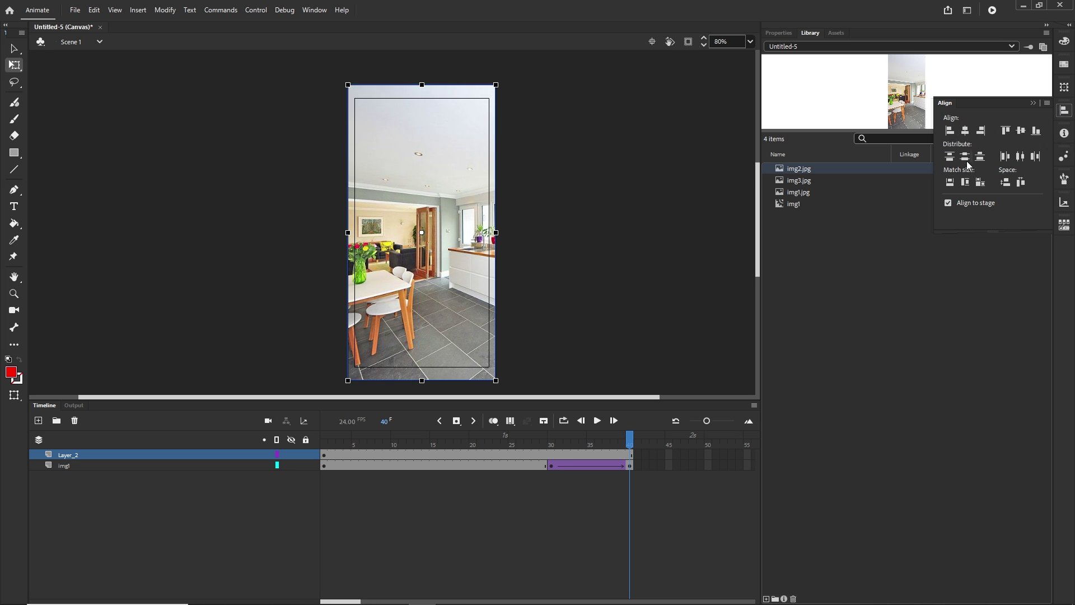
click(637, 231)
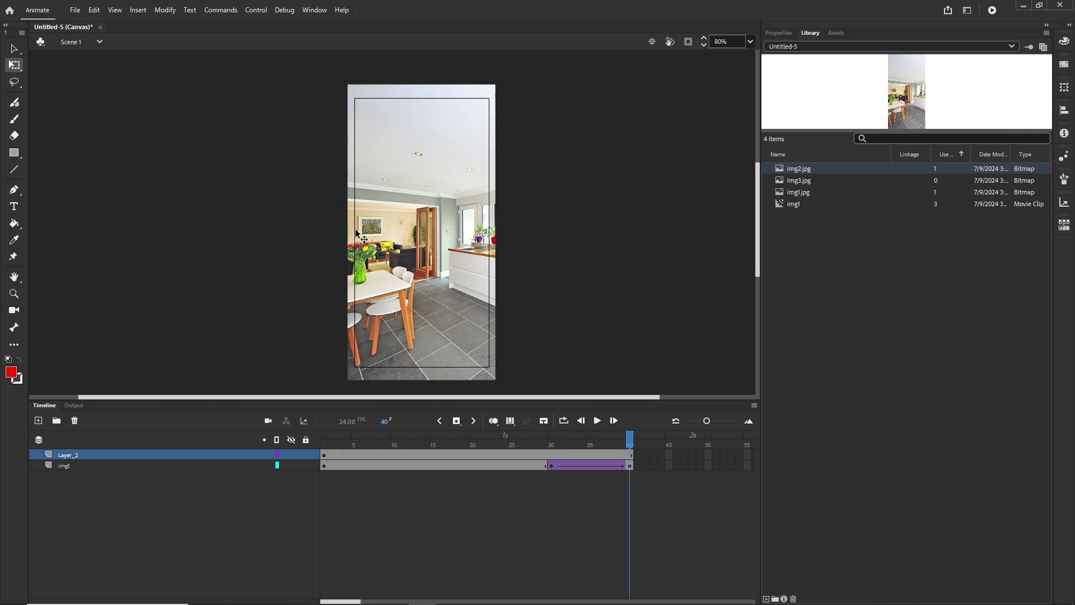
click(403, 225)
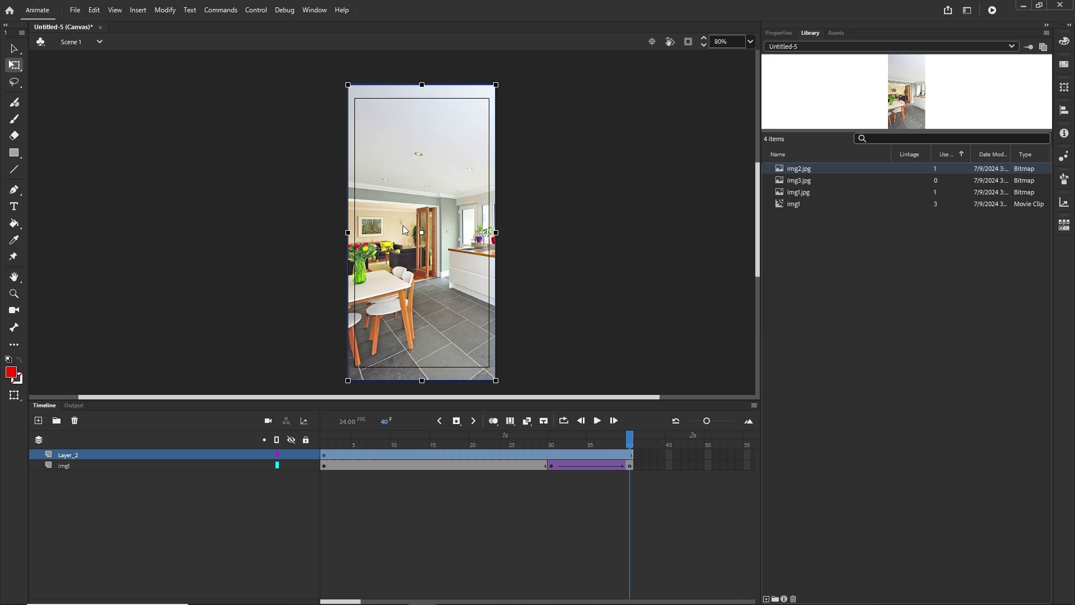
Step: Convert the second kitchen image into a Movie Clip symbol named img2
key(F8)
text(img2)
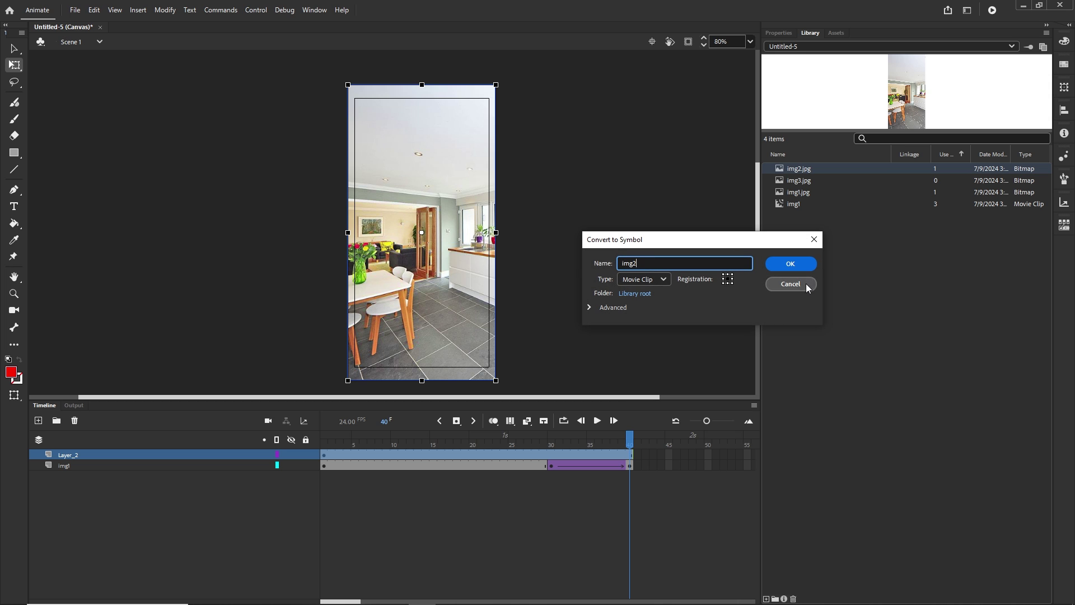
click(792, 267)
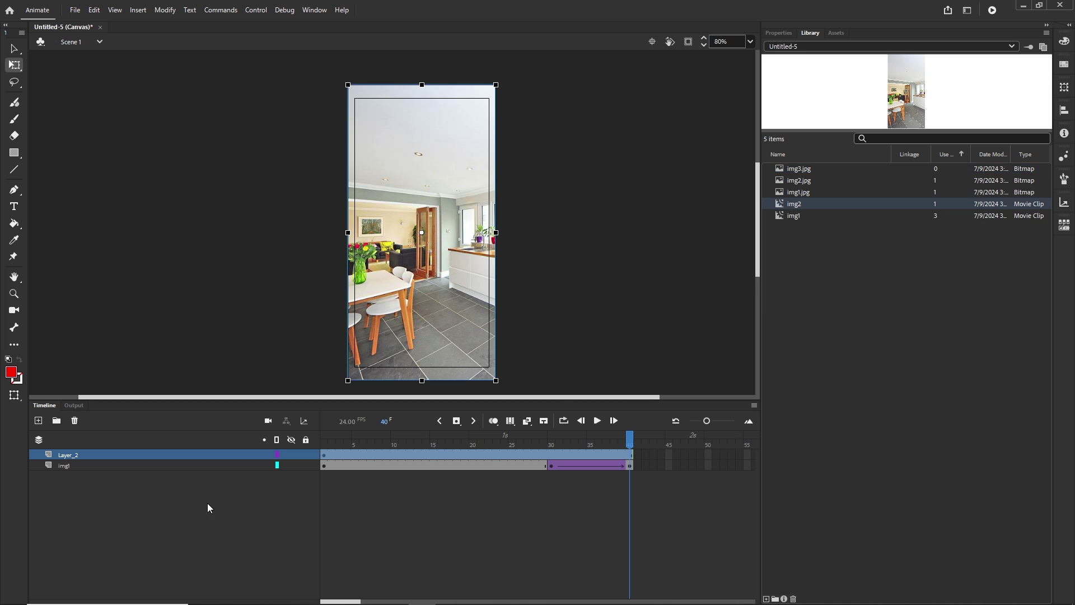
Step: Rename the new layer img2 and move it beneath the img1 layer
double_click(73, 457)
text(img2)
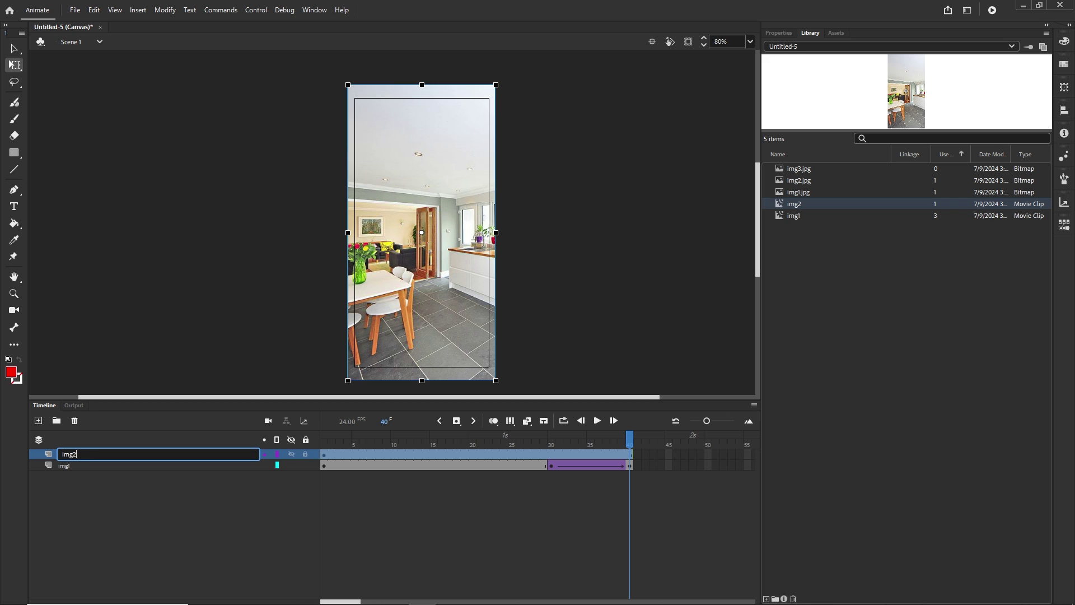
click(97, 497)
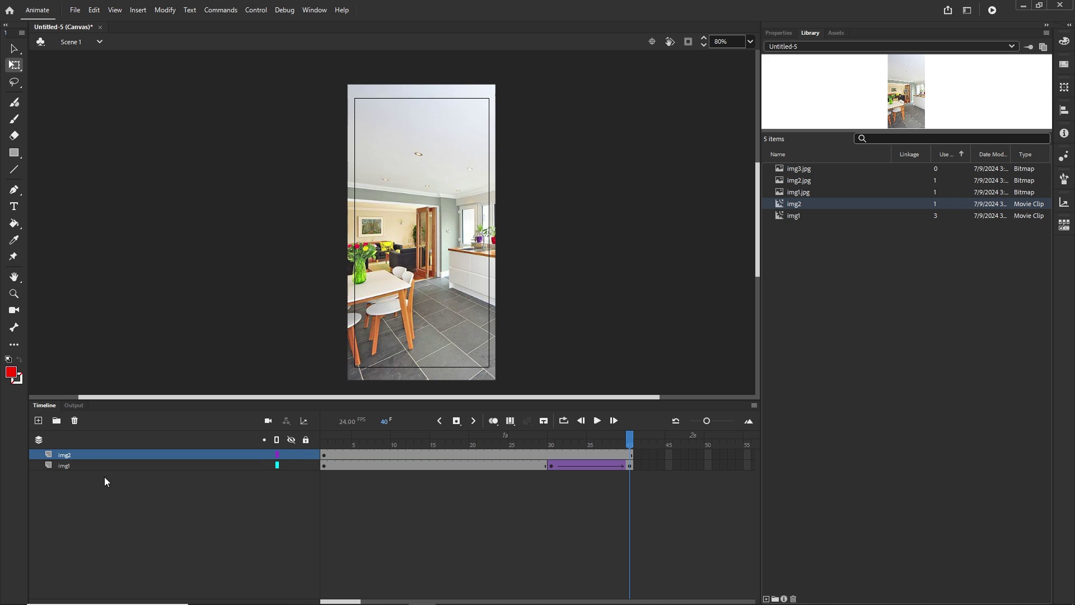
click(73, 456)
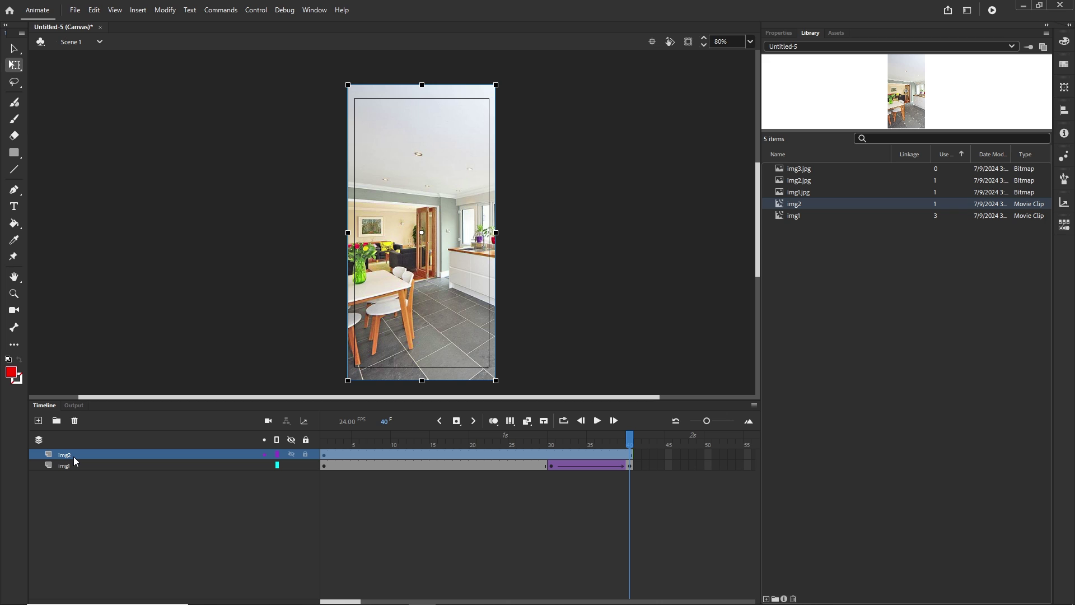
drag(73, 456, 75, 468)
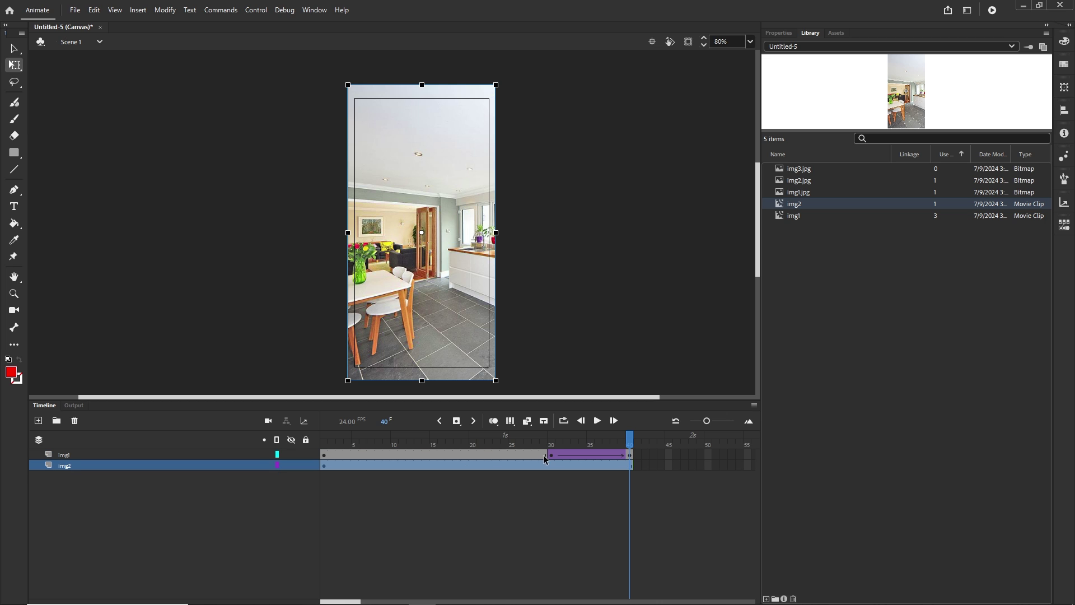
Step: Add a keyframe at frame 57 on the img2 layer
click(475, 536)
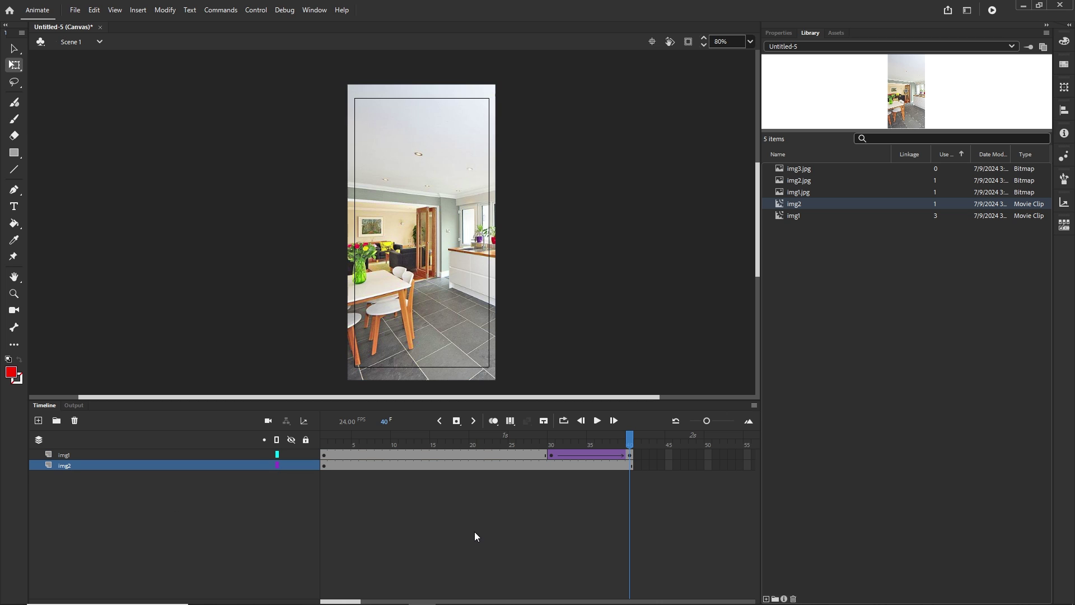
click(324, 466)
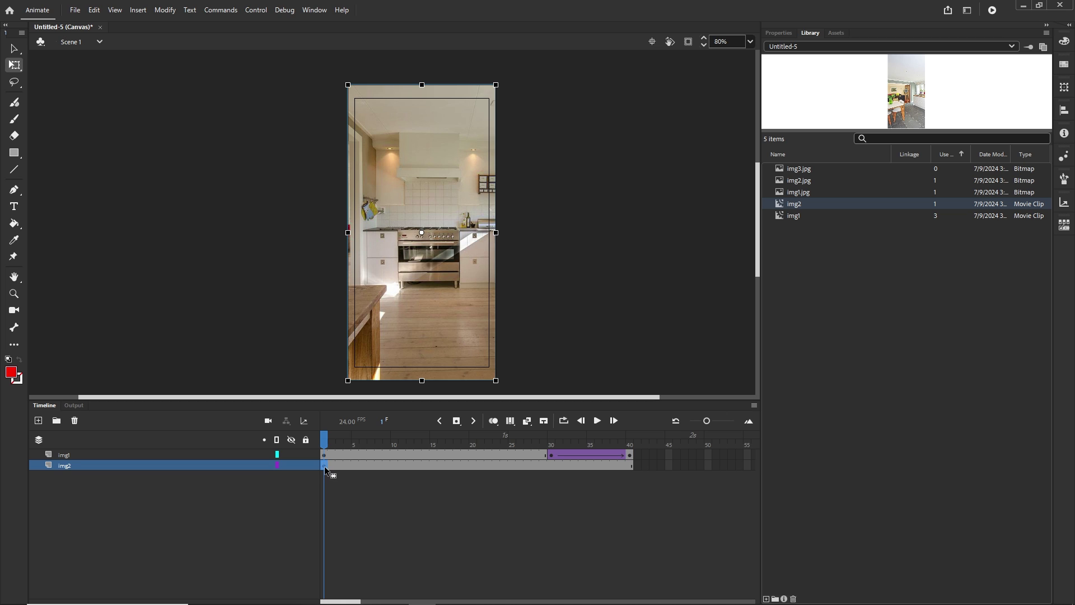
click(550, 466)
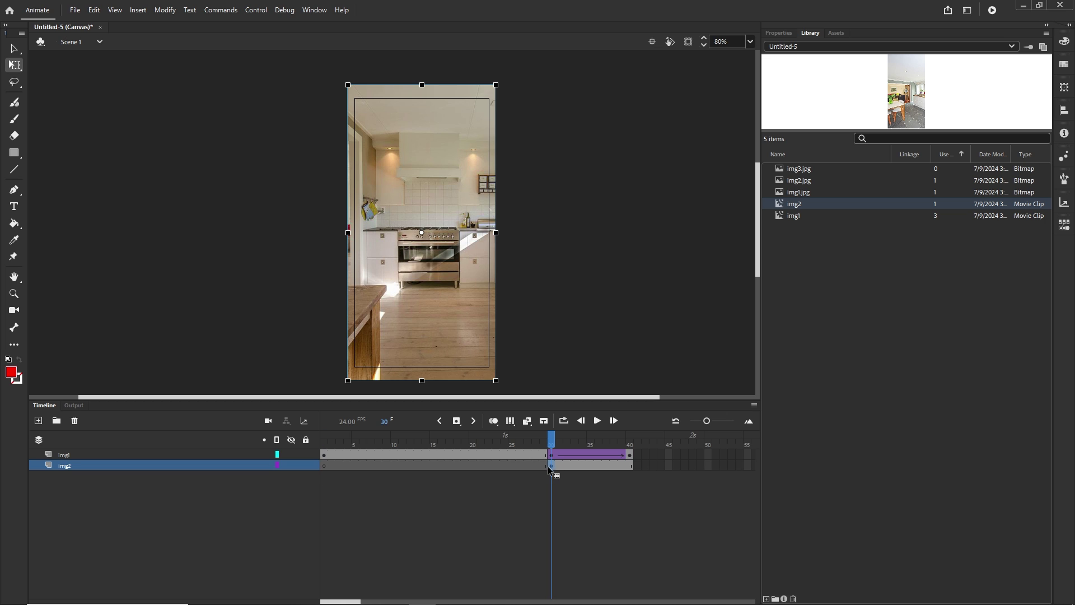
drag(544, 441, 615, 443)
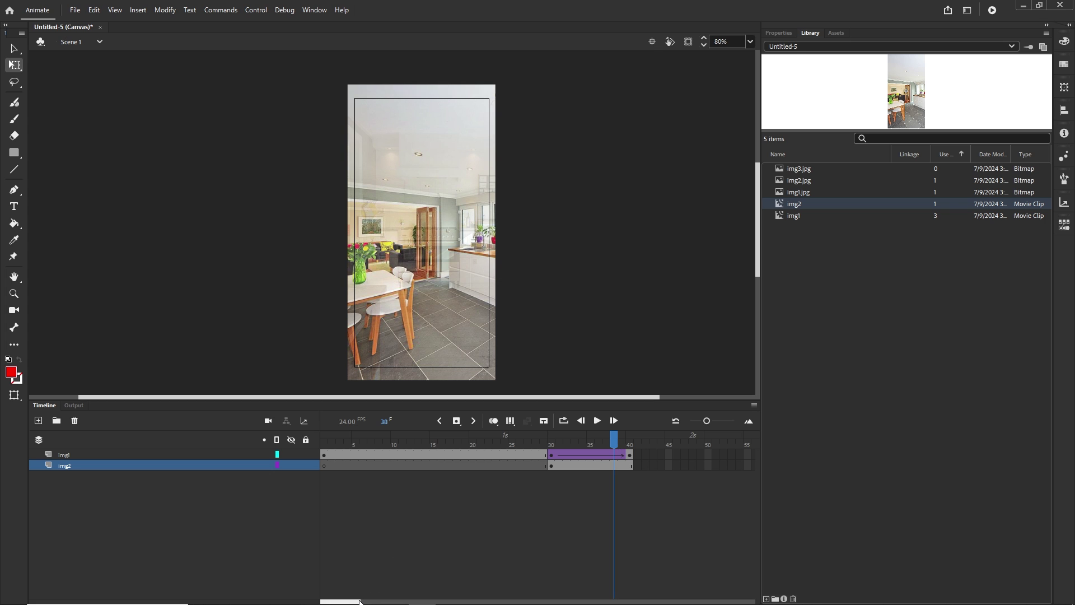
drag(348, 601, 368, 602)
click(544, 465)
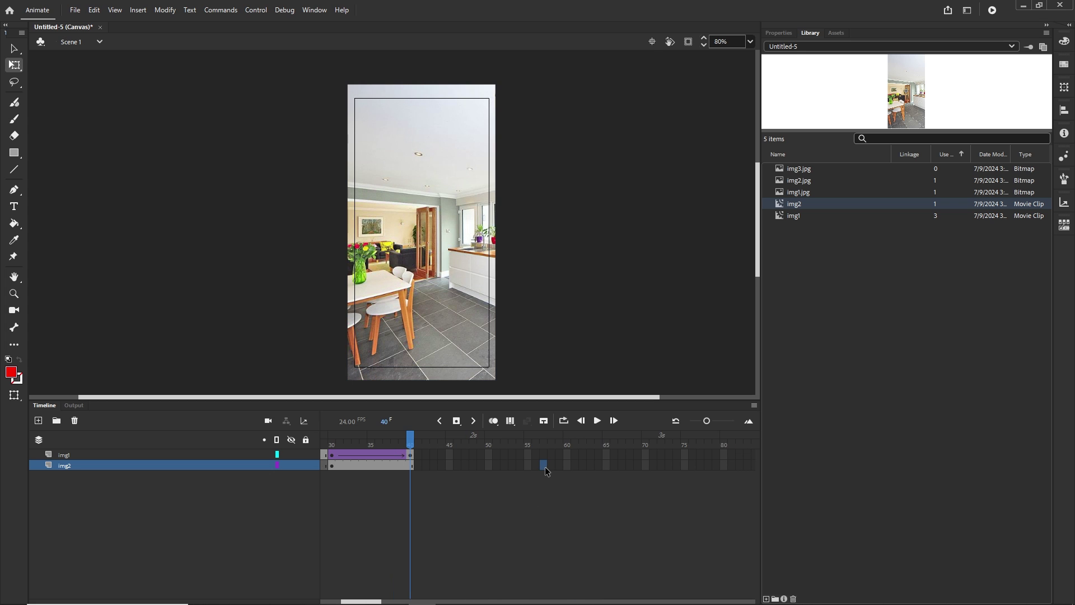
right_click(545, 466)
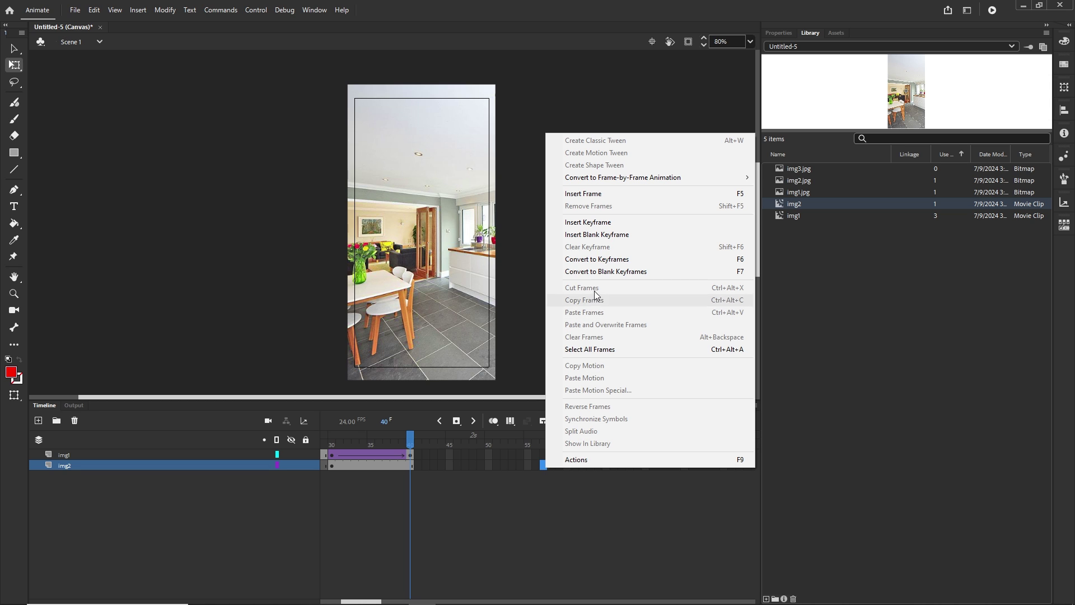
click(593, 224)
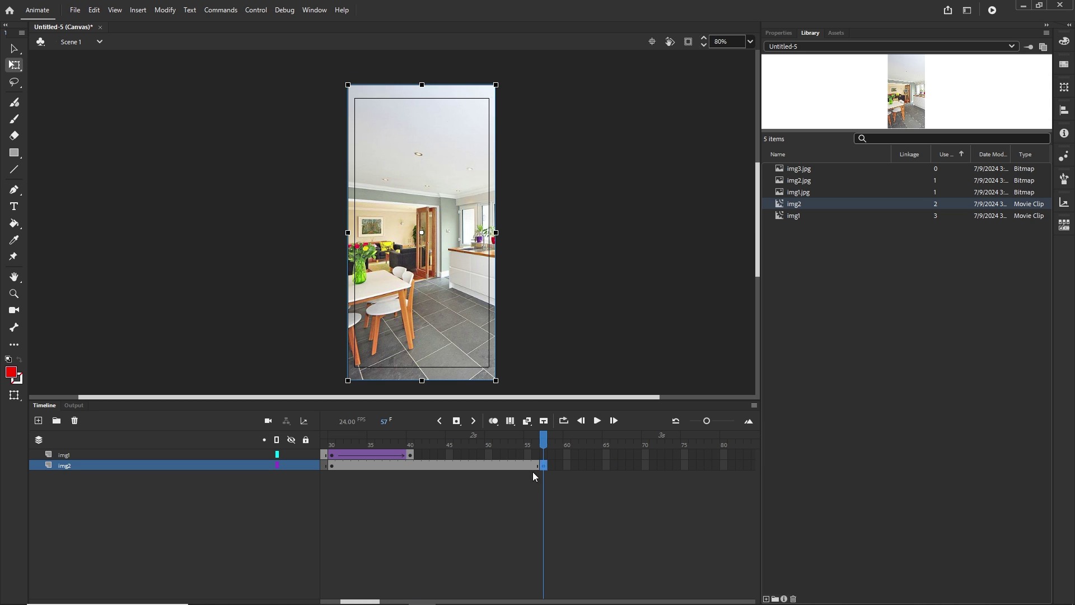
Step: Insert a keyframe at frame 68 on img2 and lower its opacity with an Alpha colour effect
drag(545, 438, 425, 440)
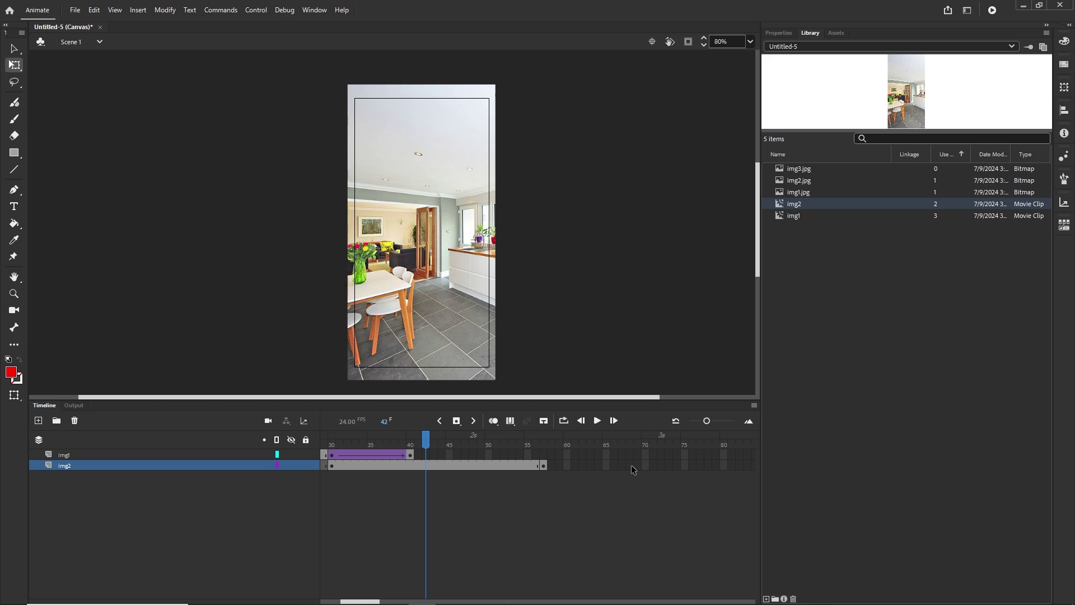
click(630, 465)
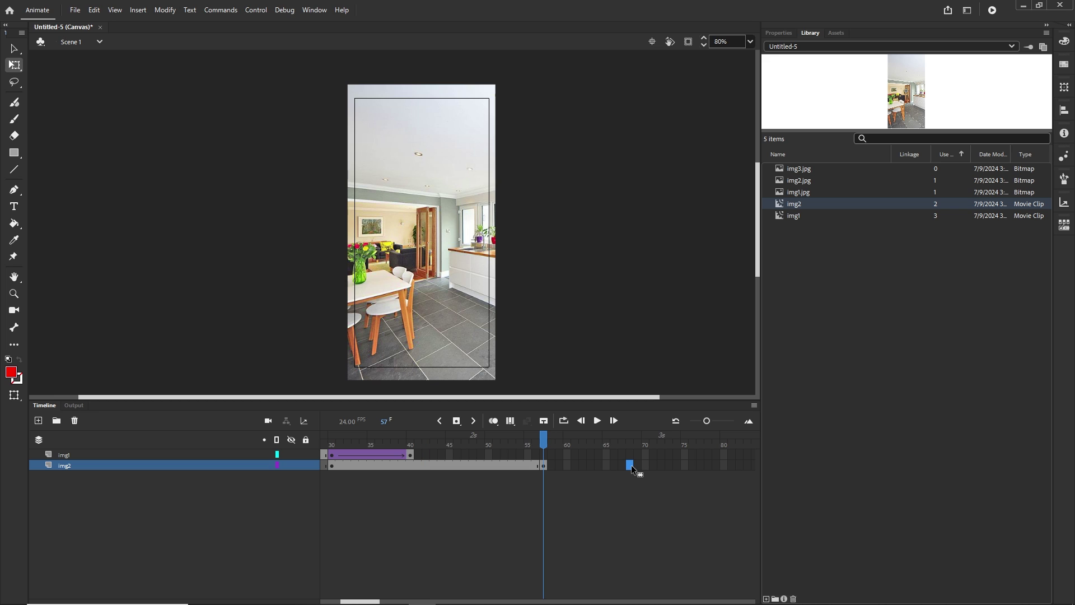
key(F6)
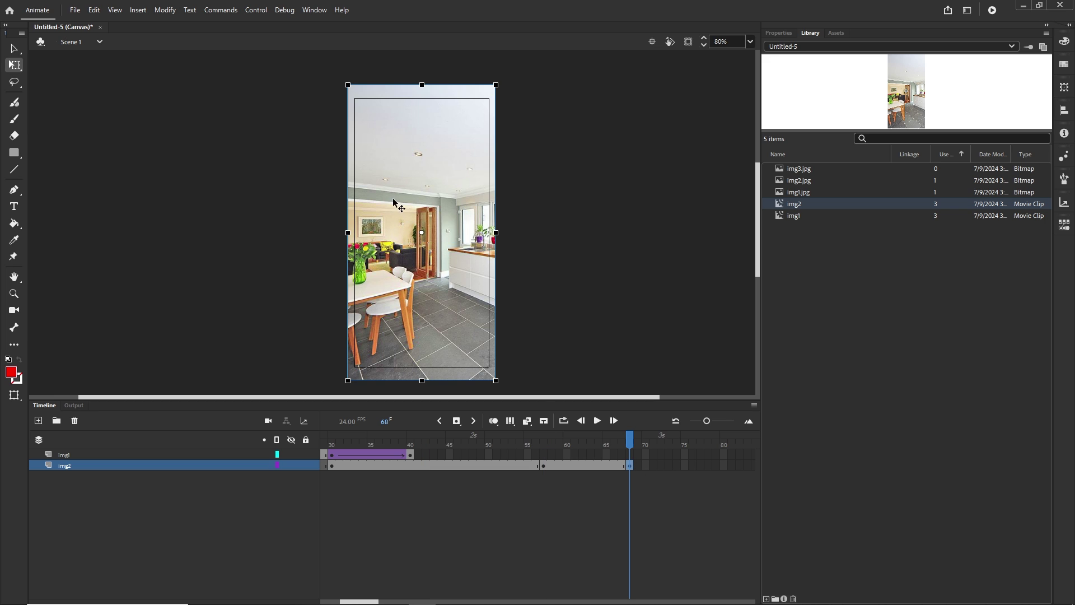
click(780, 36)
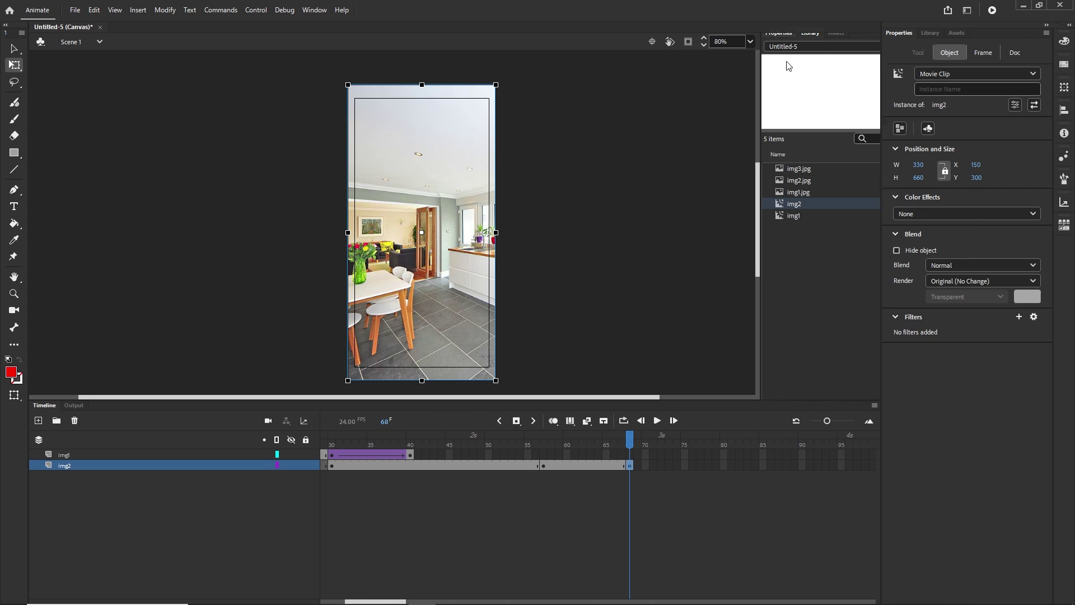
click(1036, 216)
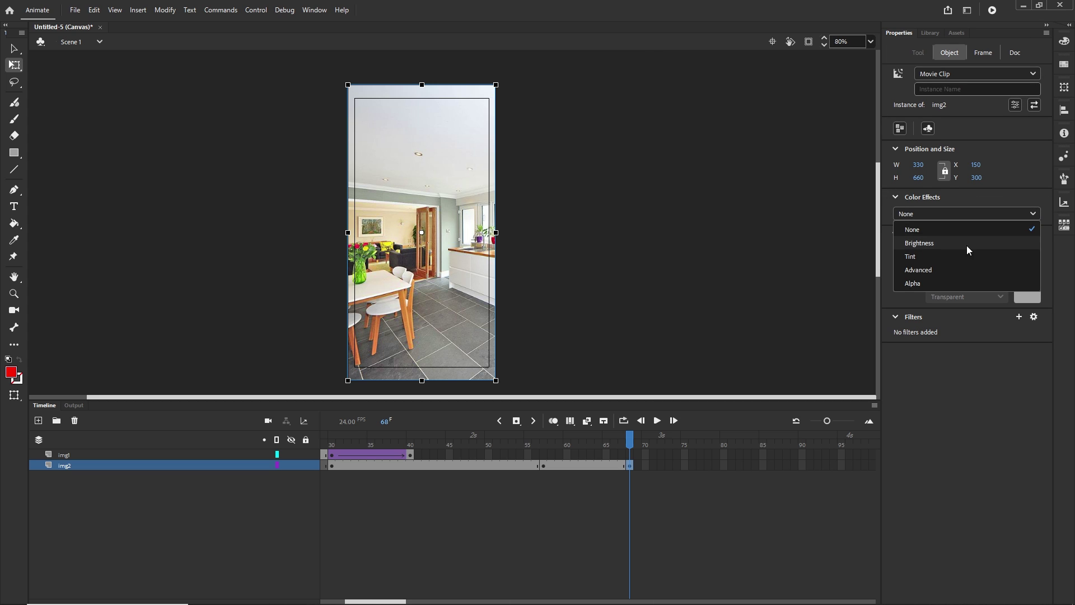
click(913, 283)
drag(903, 240, 963, 239)
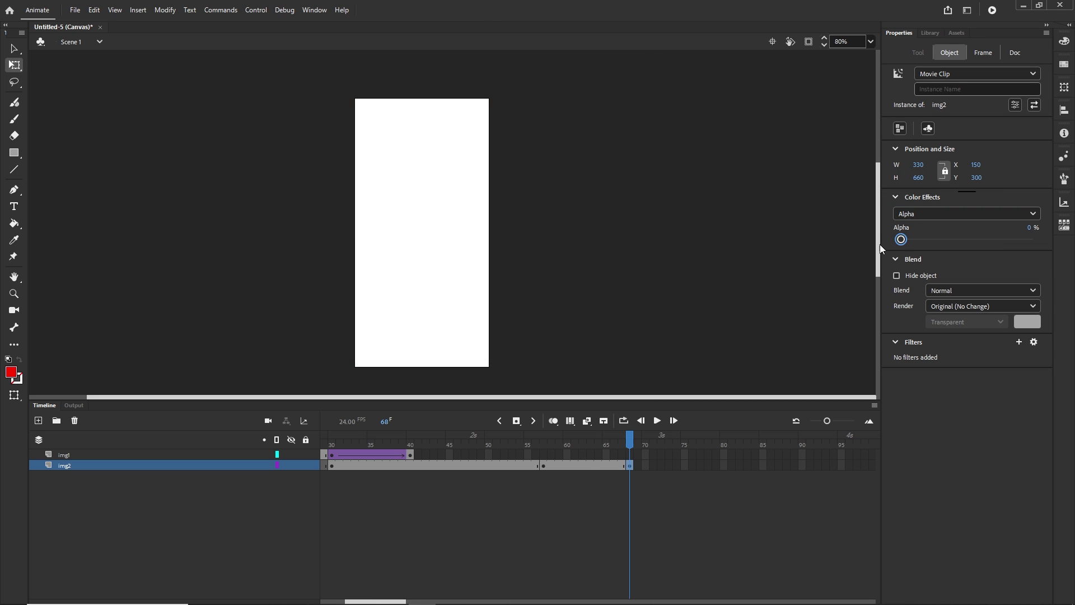
Step: Create a classic tween between frames 57 and 68 and preview the fade
click(580, 465)
right_click(581, 465)
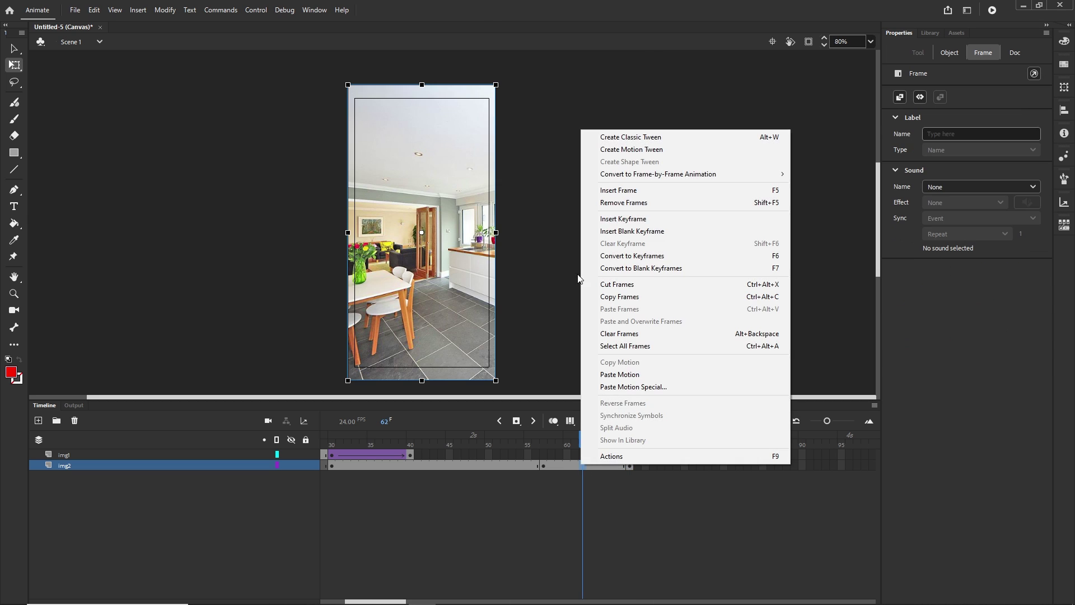
click(631, 137)
drag(582, 458, 614, 443)
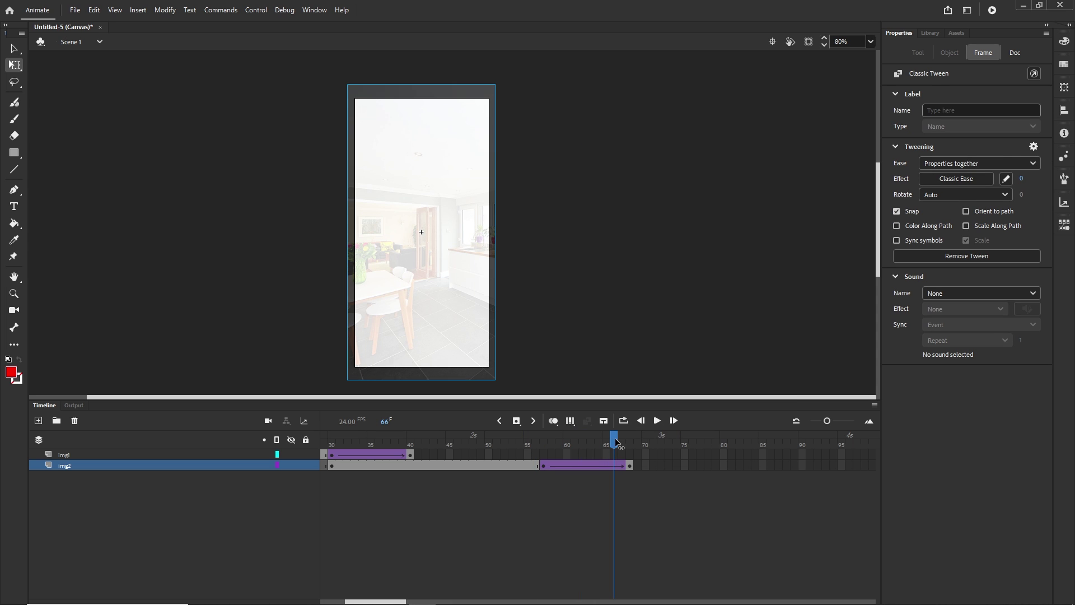
click(62, 457)
Step: Add a new layer and name it img3
click(37, 421)
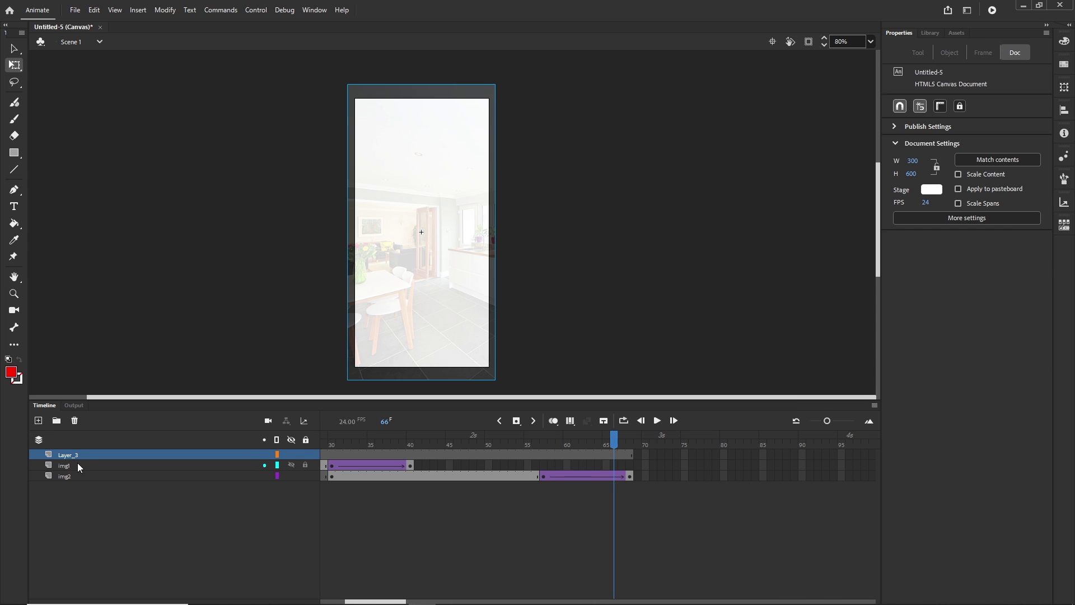
click(72, 452)
double_click(72, 451)
text(img)
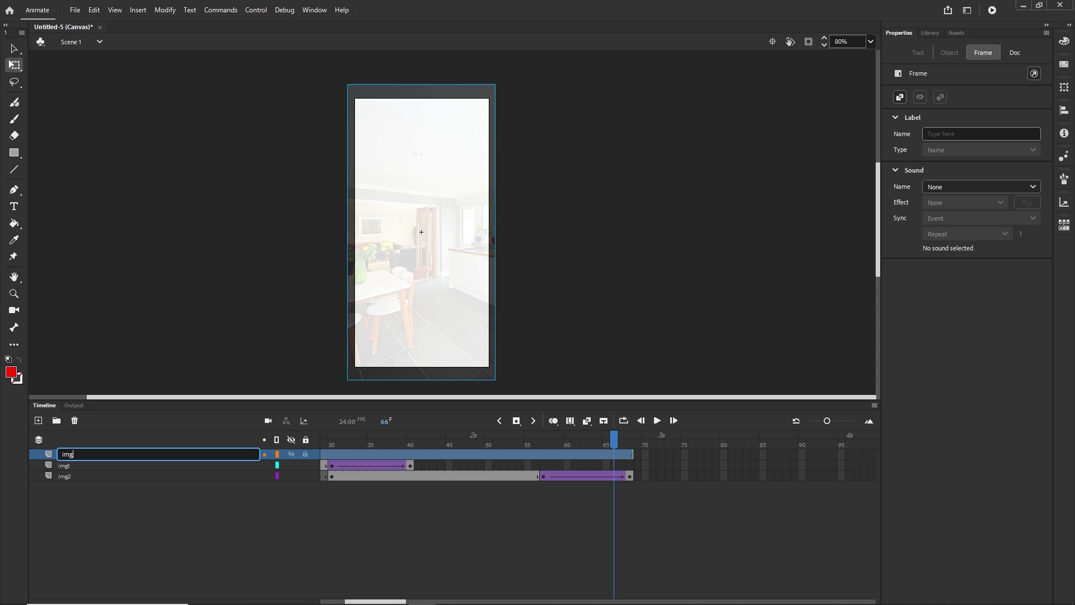
text(3)
click(619, 295)
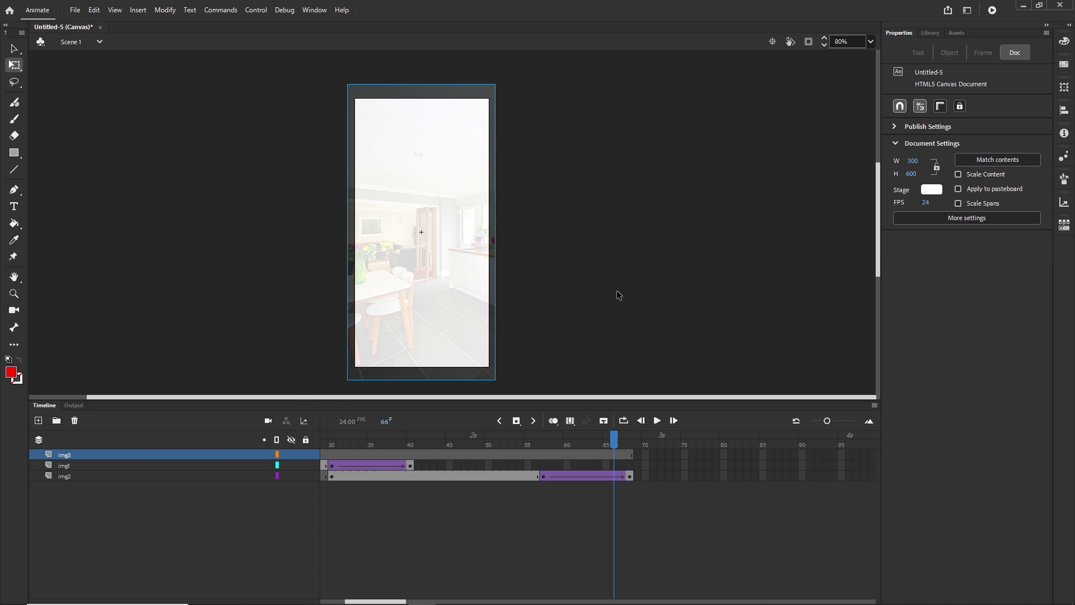
Step: Place img3.jpg from the Library on the stage, centred horizontally and vertically
click(931, 32)
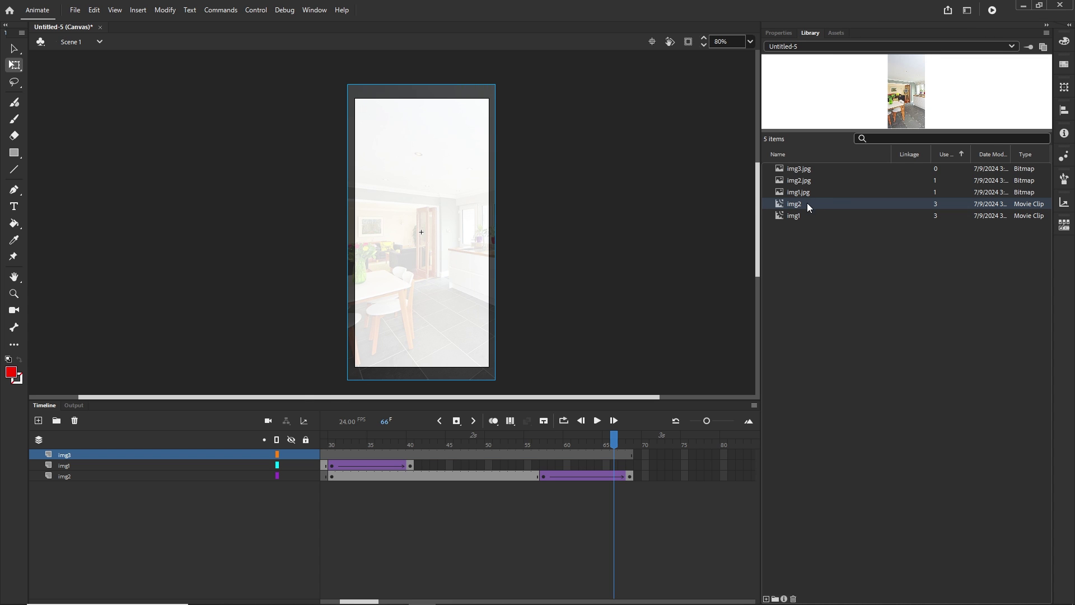
click(799, 170)
drag(592, 192, 443, 252)
click(1065, 112)
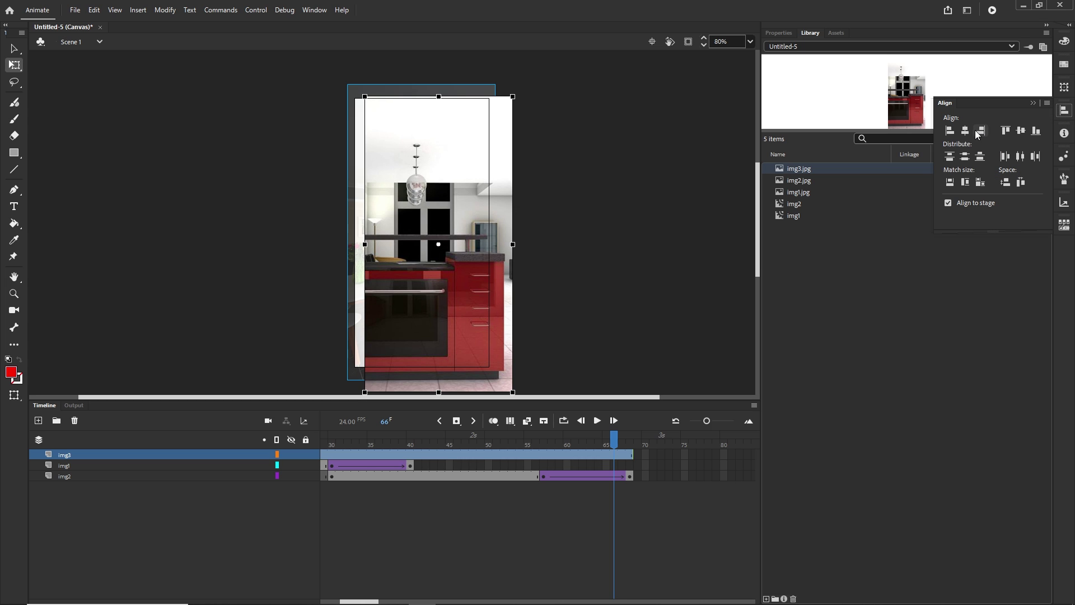
click(966, 132)
click(1022, 132)
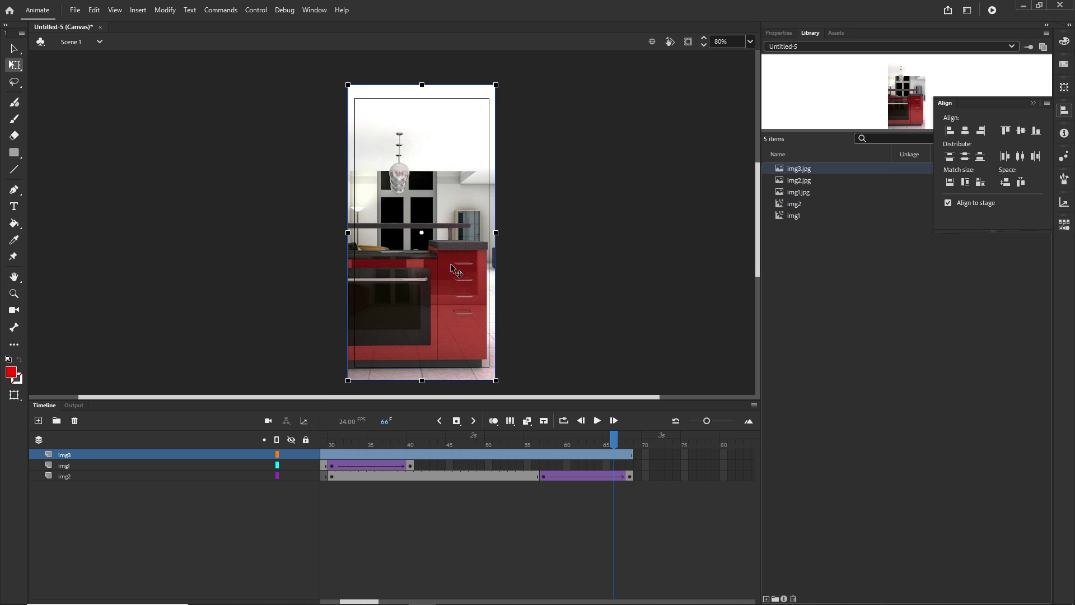
click(421, 270)
Step: Convert it to Movie Clip symbol img3 and move the img3 layer below img2
key(F8)
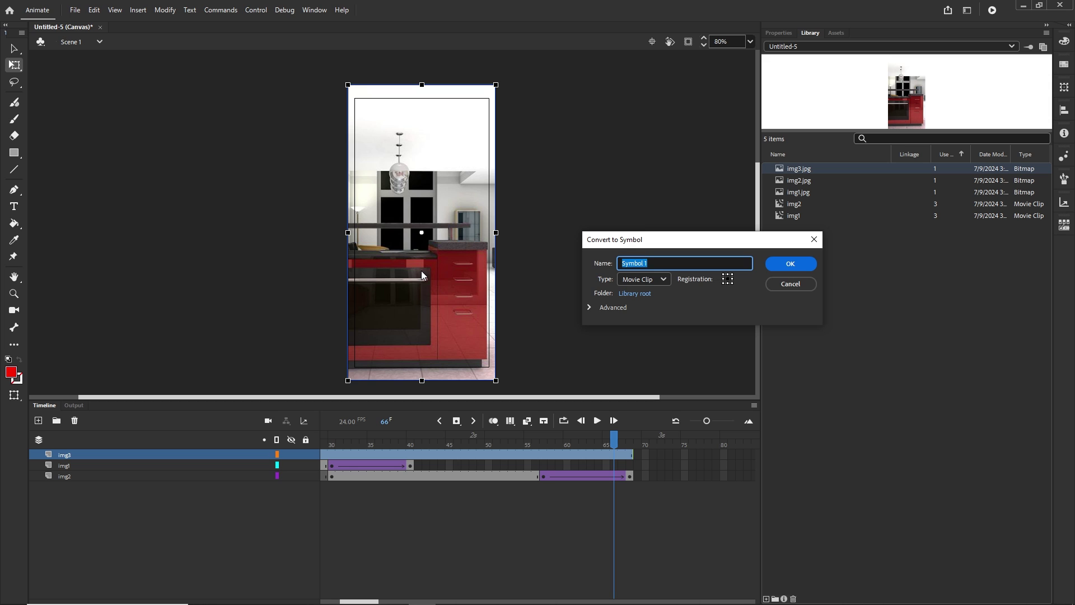
text(img3)
click(791, 264)
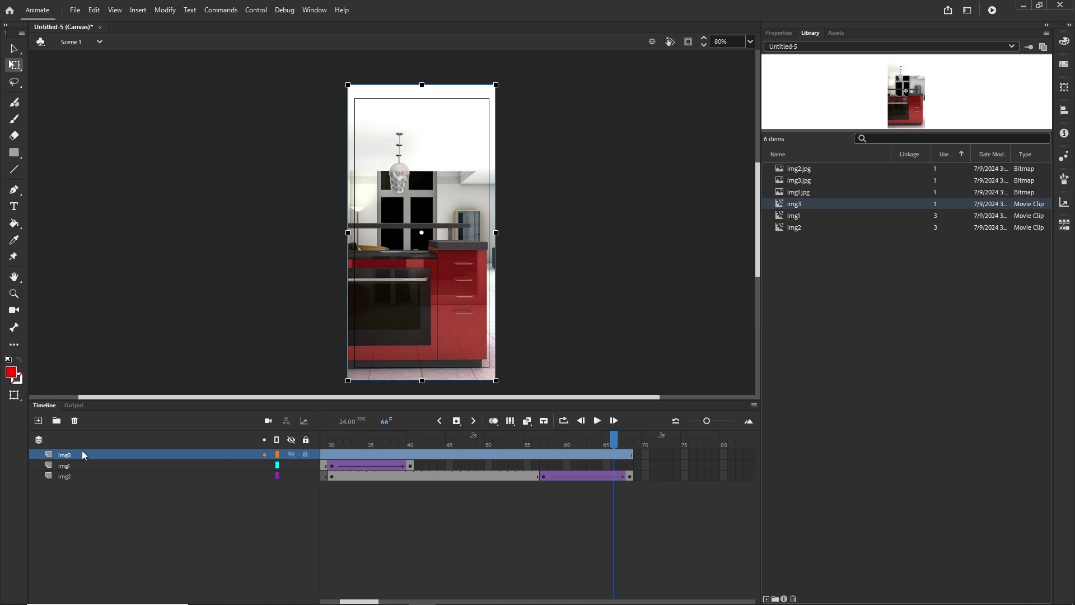
drag(81, 454, 84, 482)
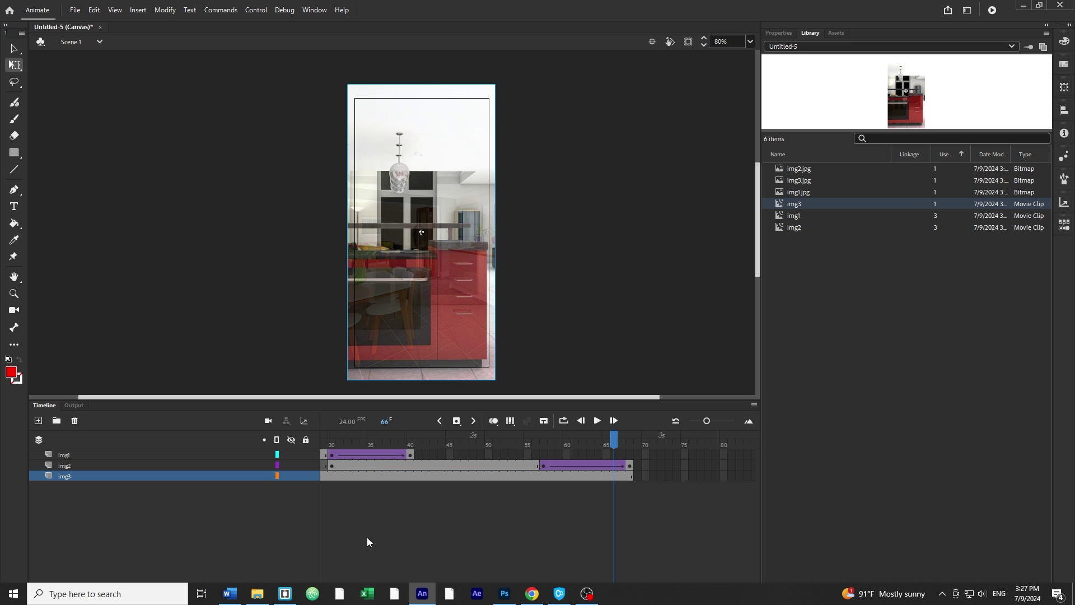
Step: End the img2 and img3 spans near frame 67, shift the img3 keyframe to about 57, preview the crossfade
drag(347, 601, 328, 602)
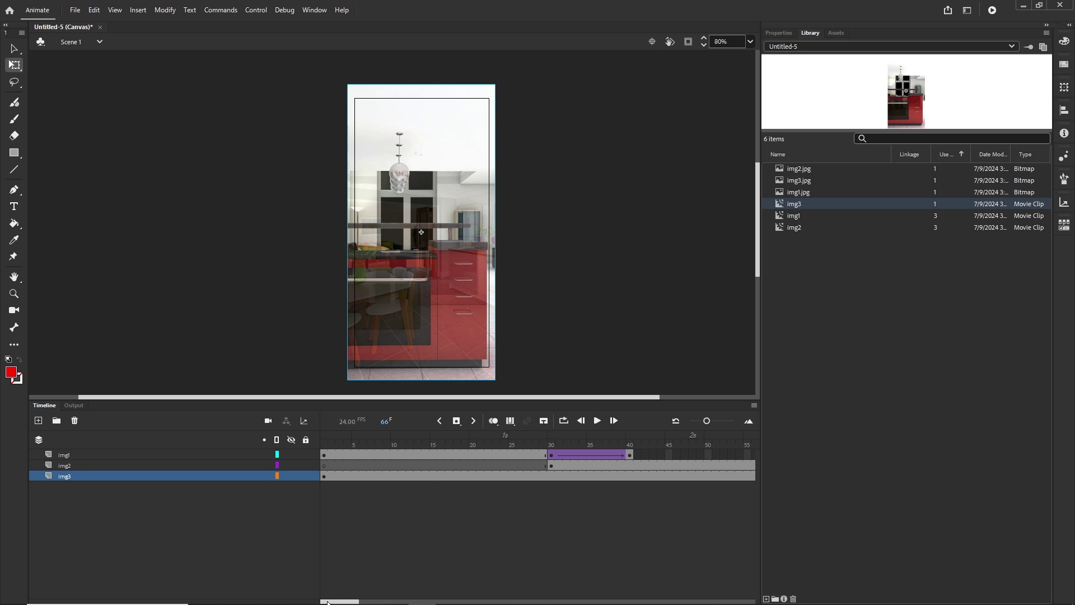
click(323, 476)
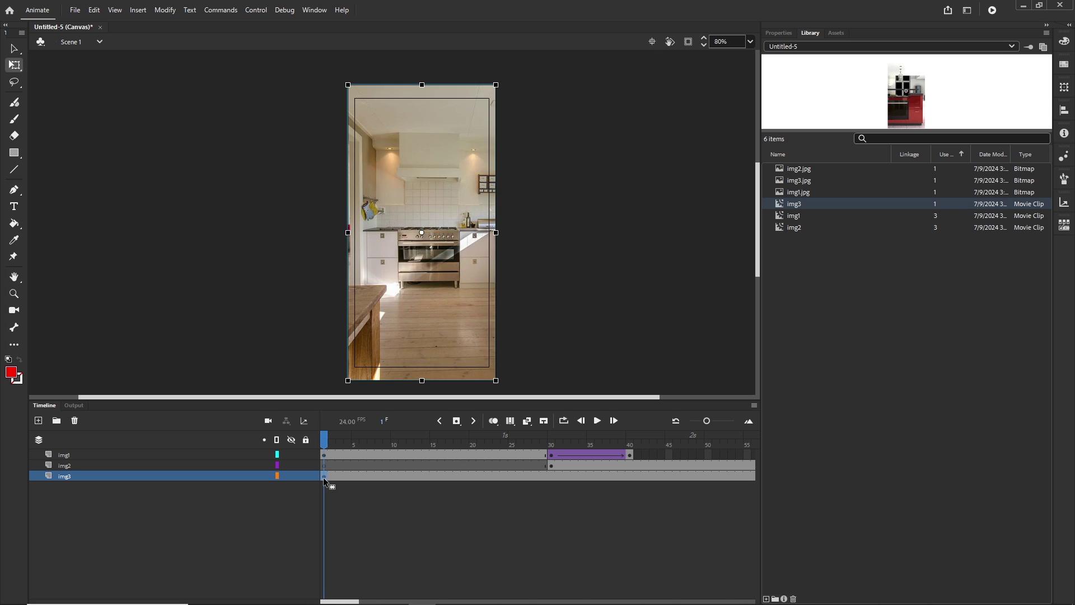
drag(329, 442, 370, 439)
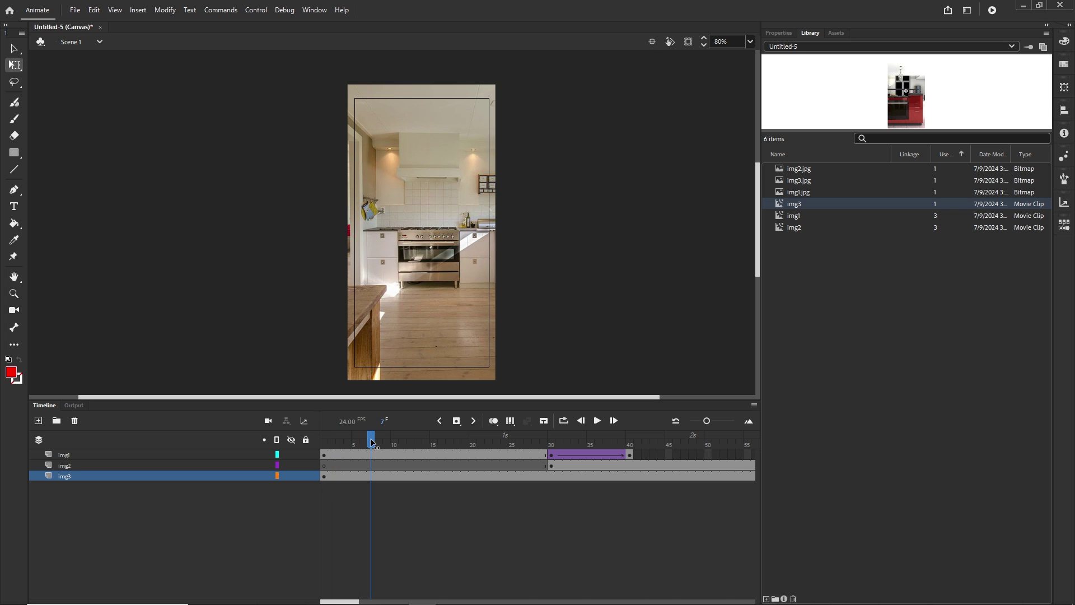
click(325, 477)
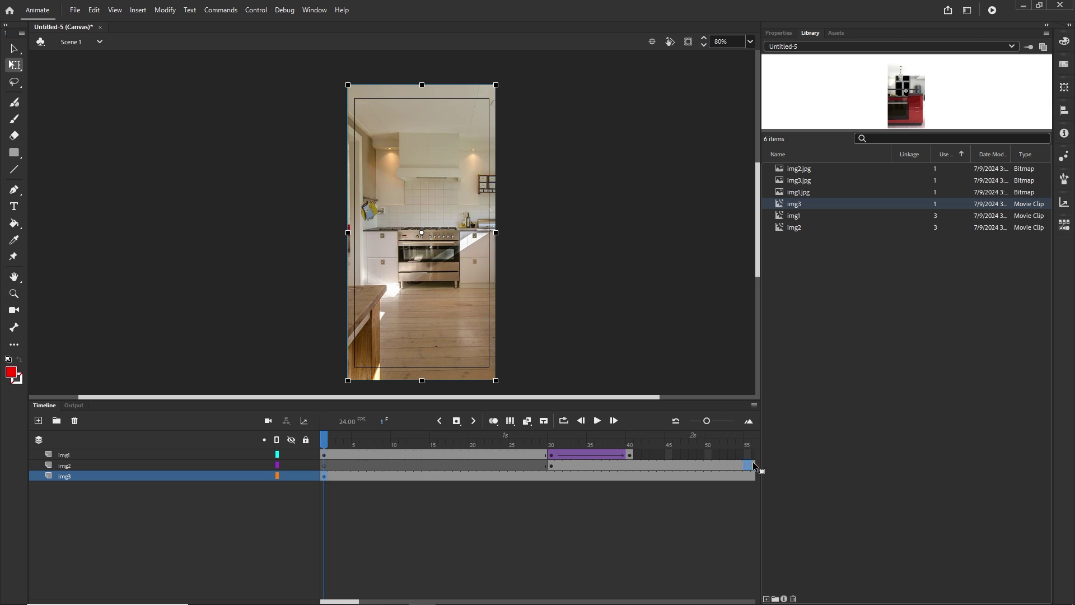
drag(753, 464, 709, 483)
drag(495, 485, 488, 483)
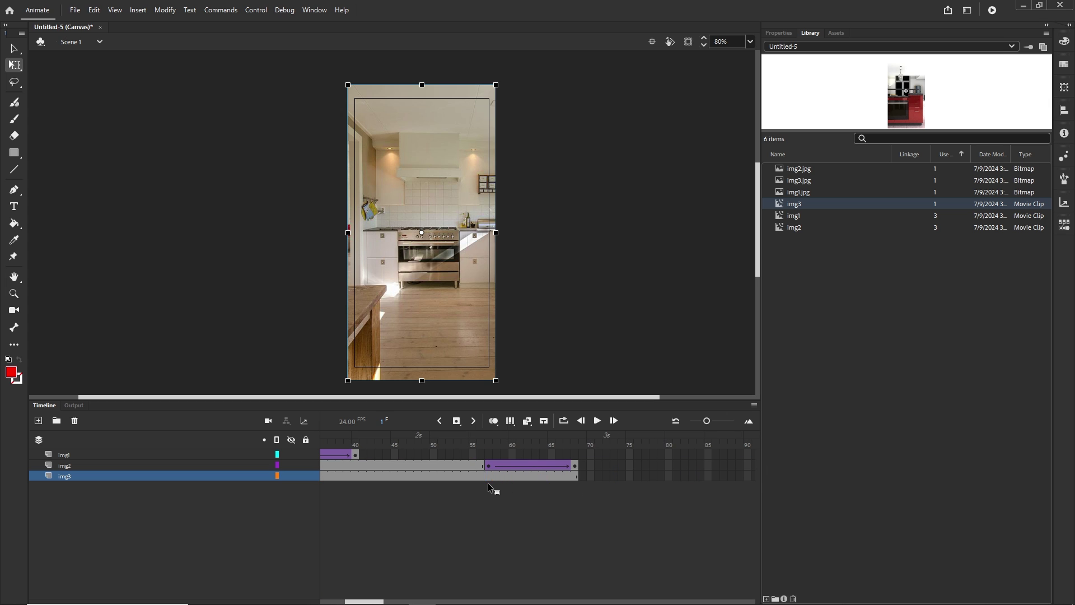
drag(490, 445, 528, 445)
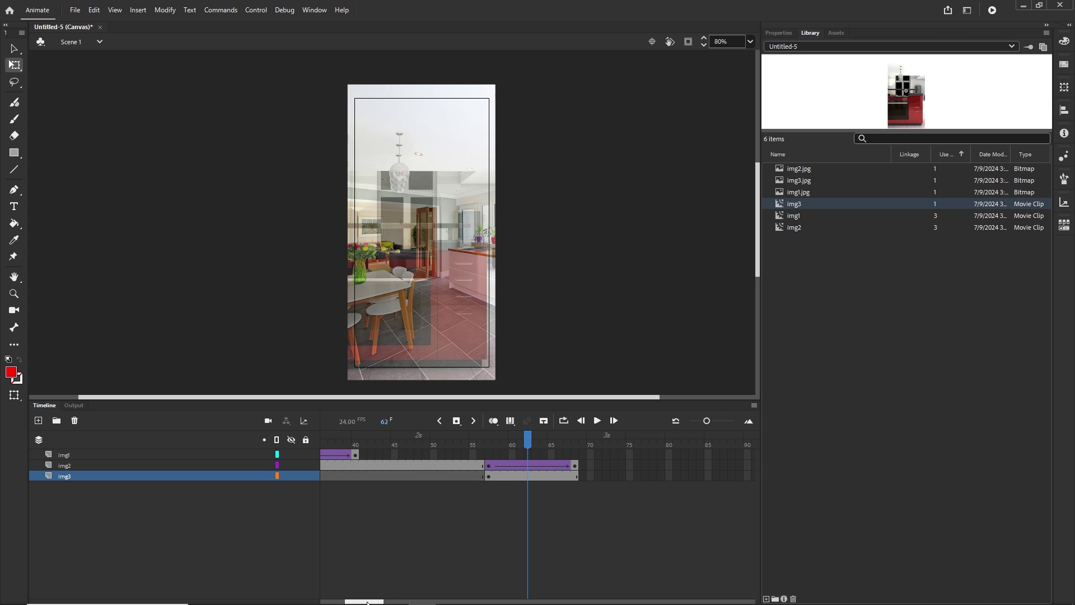
scroll(476, 540, right, 3)
Step: Fill the img3 layer with frames up to frame 90 and rewind the playhead
click(630, 476)
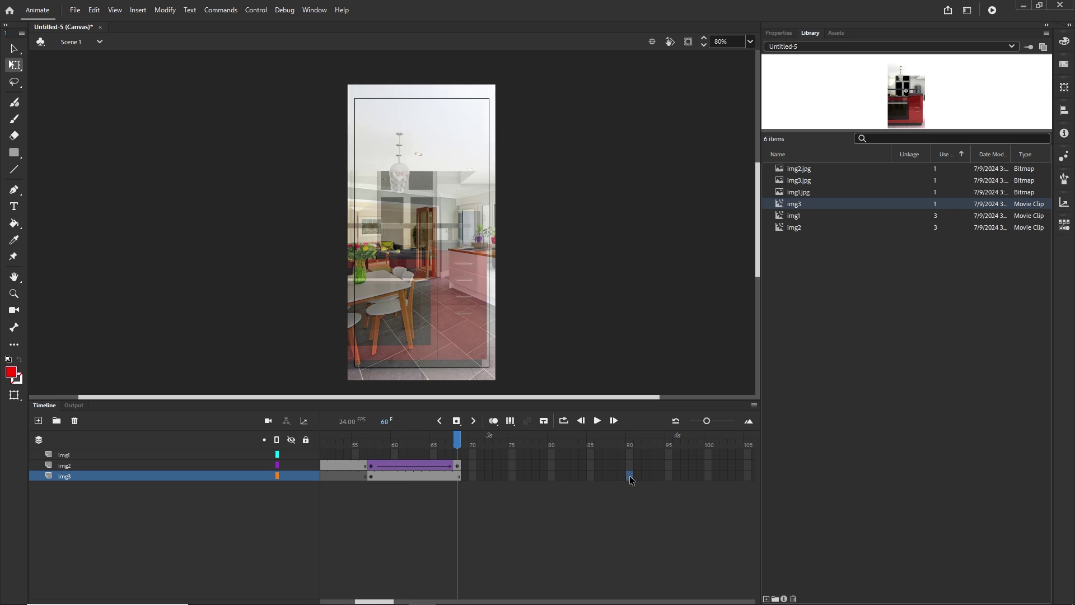
right_click(630, 475)
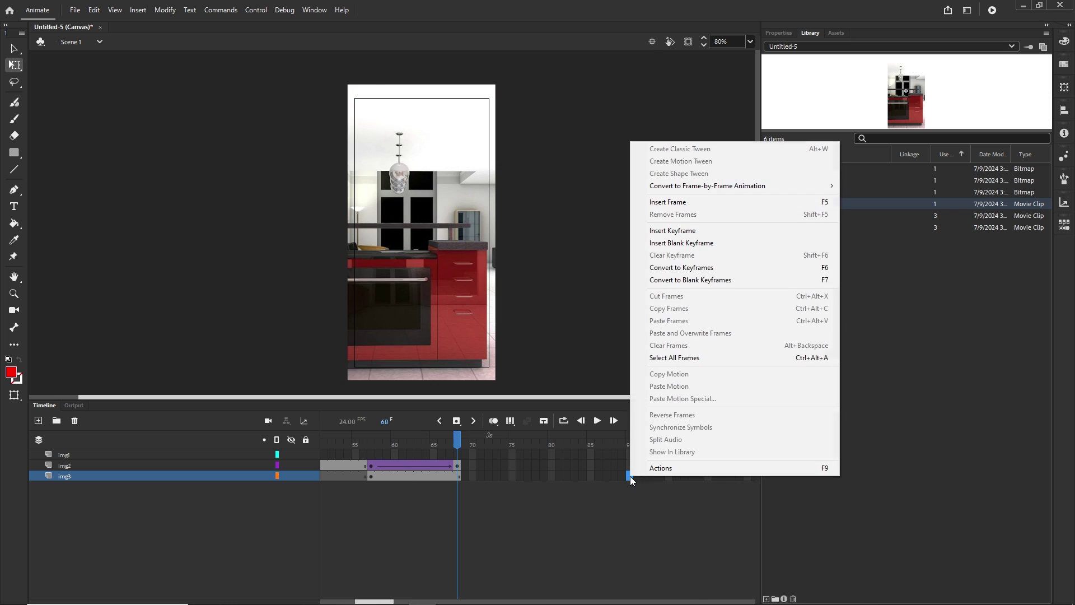
click(679, 208)
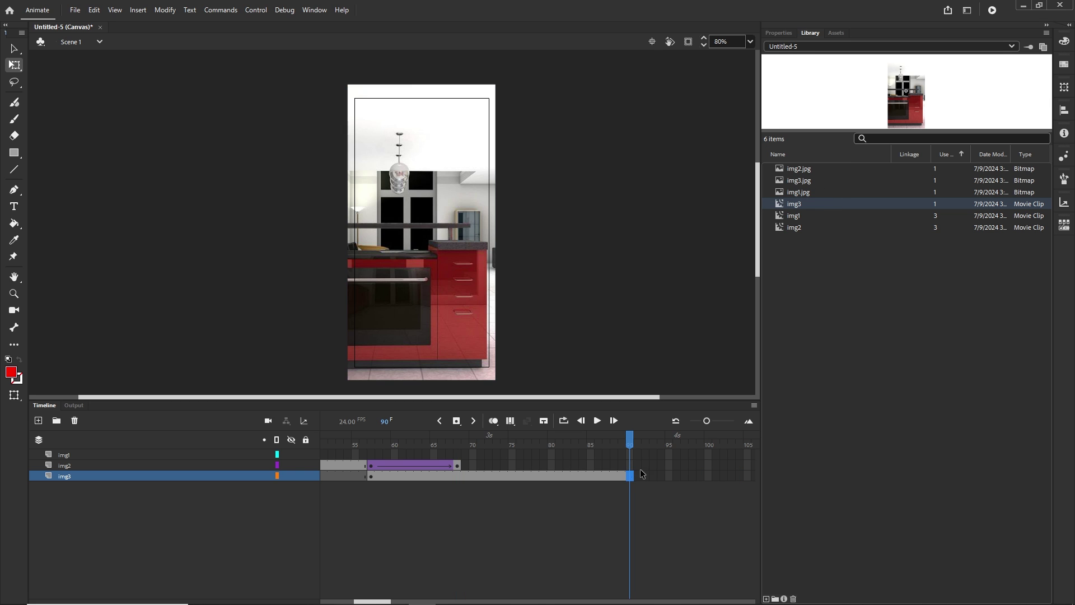
drag(630, 477, 292, 475)
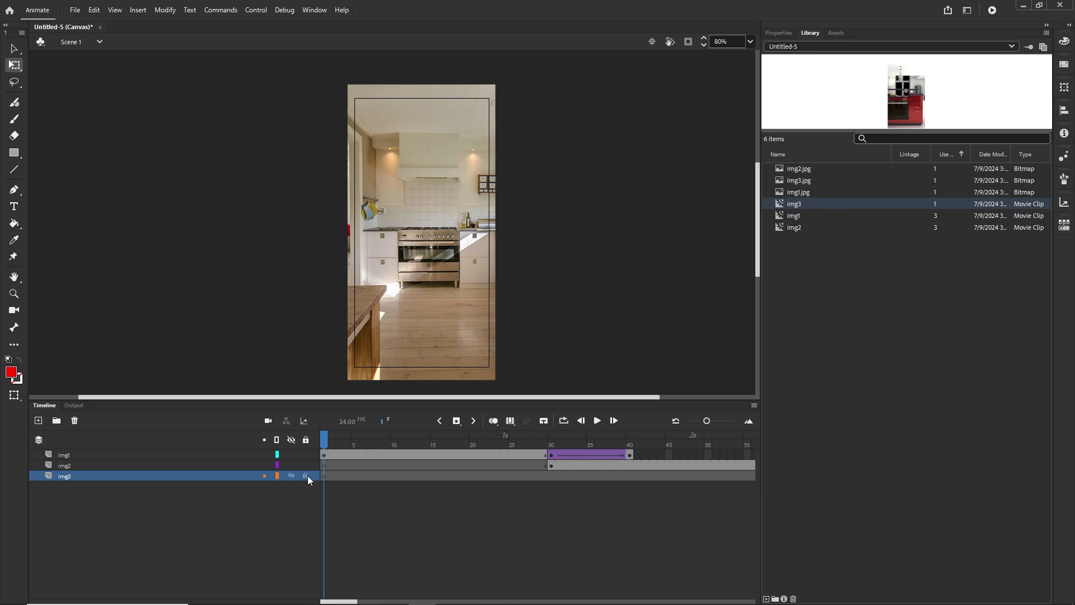
Step: Test the kitchen crossfade in Chrome with Ctrl+Enter, then return to Animate
key(ctrl+Return)
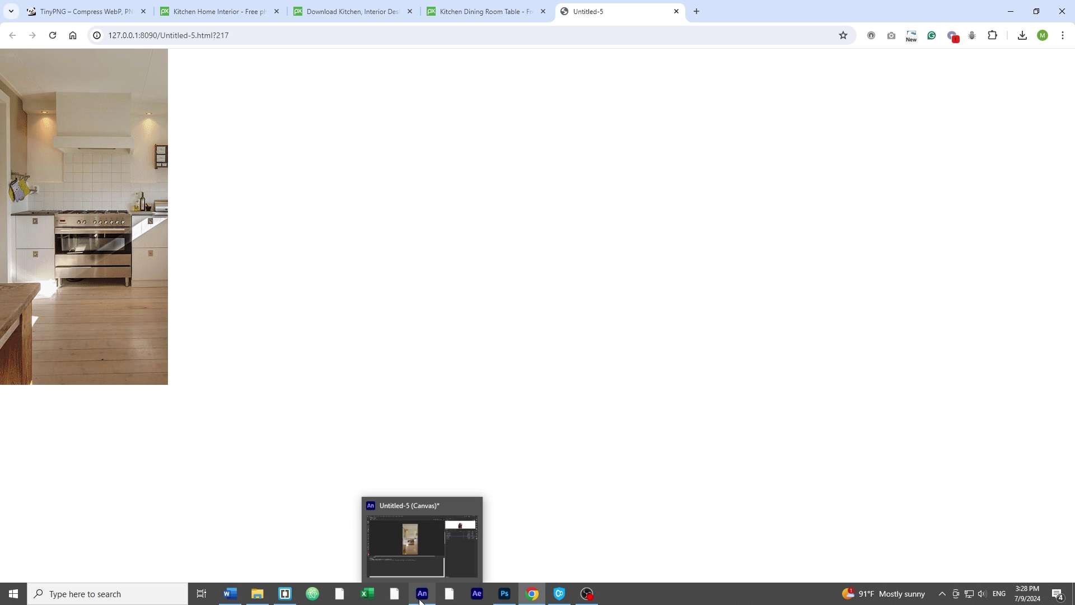
click(421, 597)
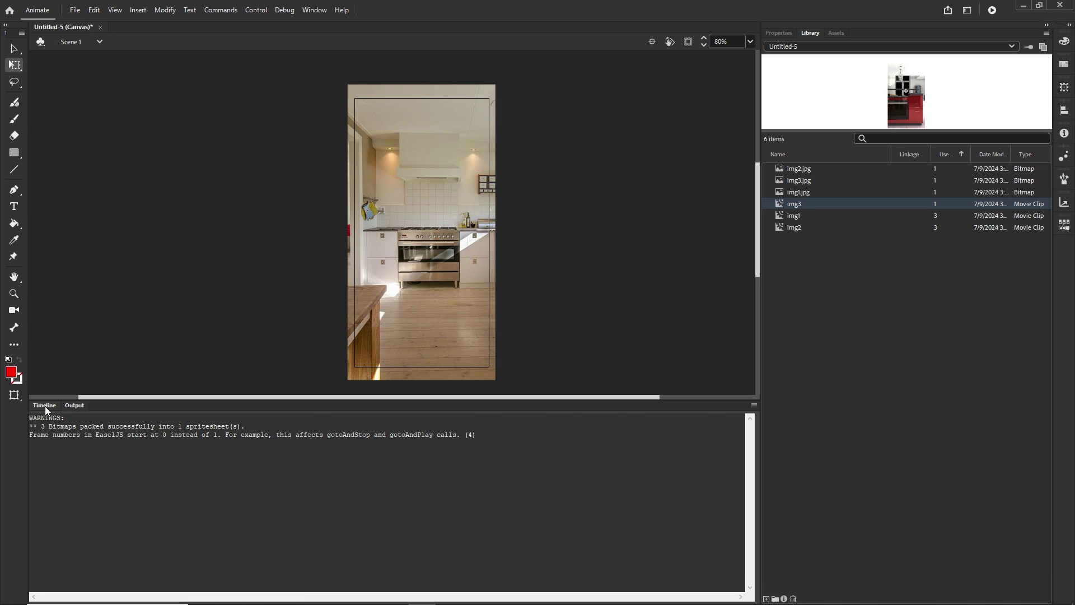
Step: Bring back the timeline and check Publish Settings, closing them without changes
click(45, 405)
click(75, 10)
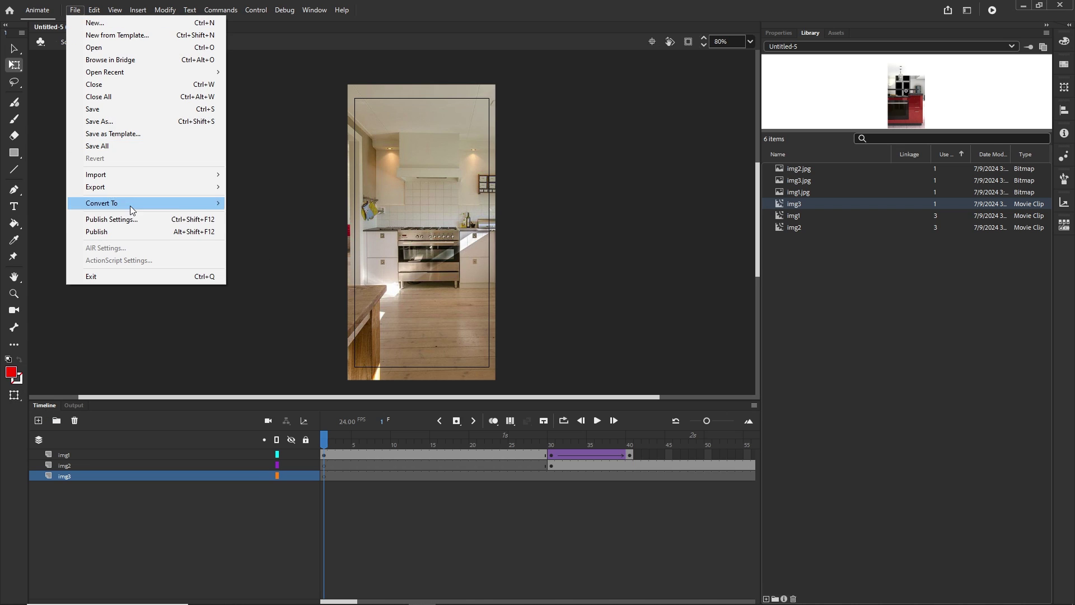
click(127, 220)
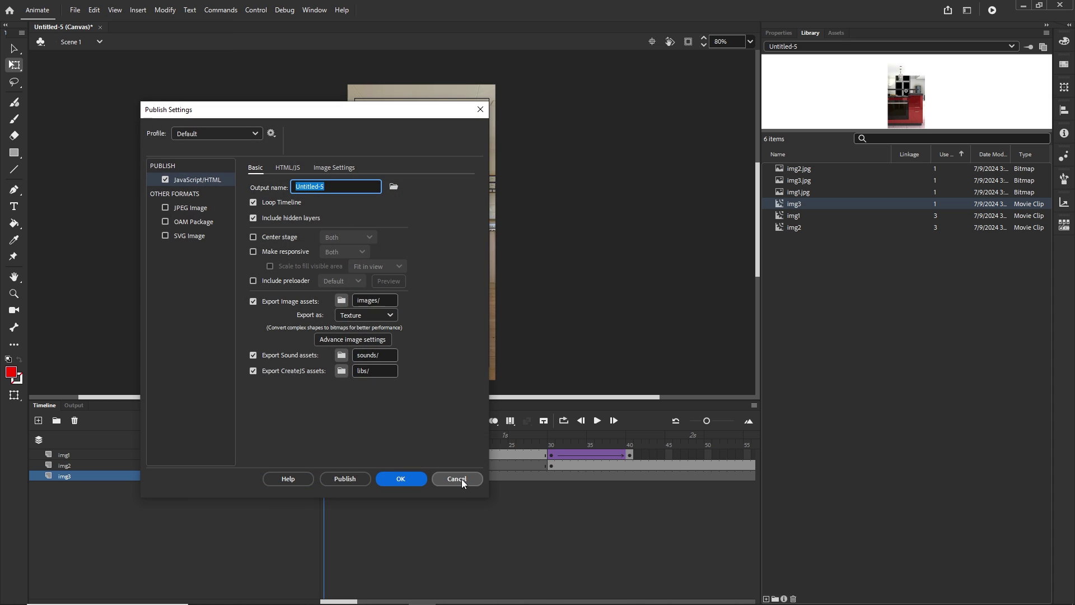
click(457, 479)
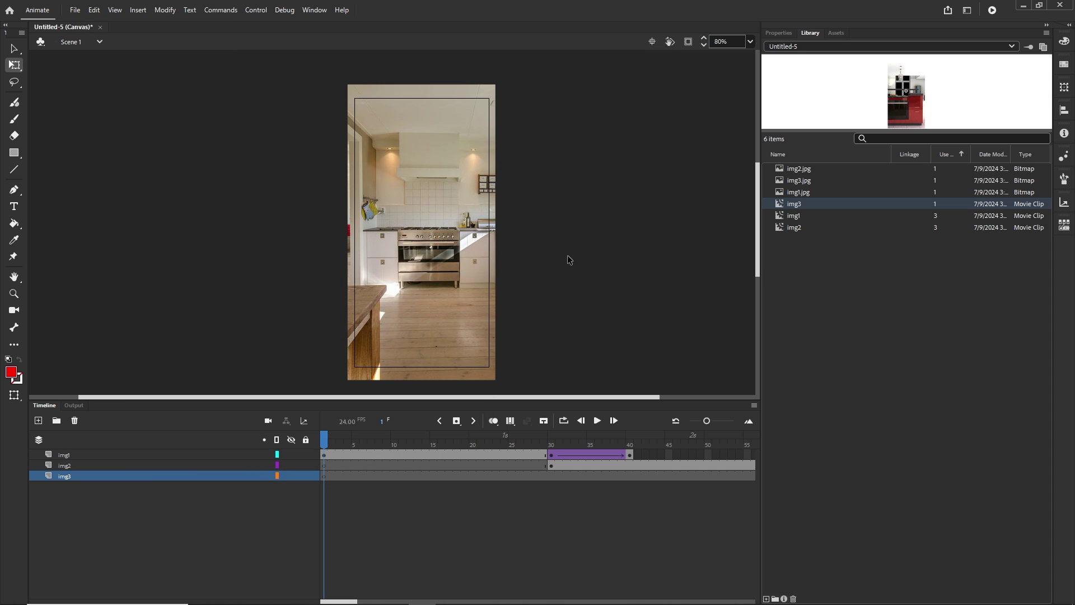
Step: Start a Save As and create a new folder named animate inside tutorial
key(ctrl+s)
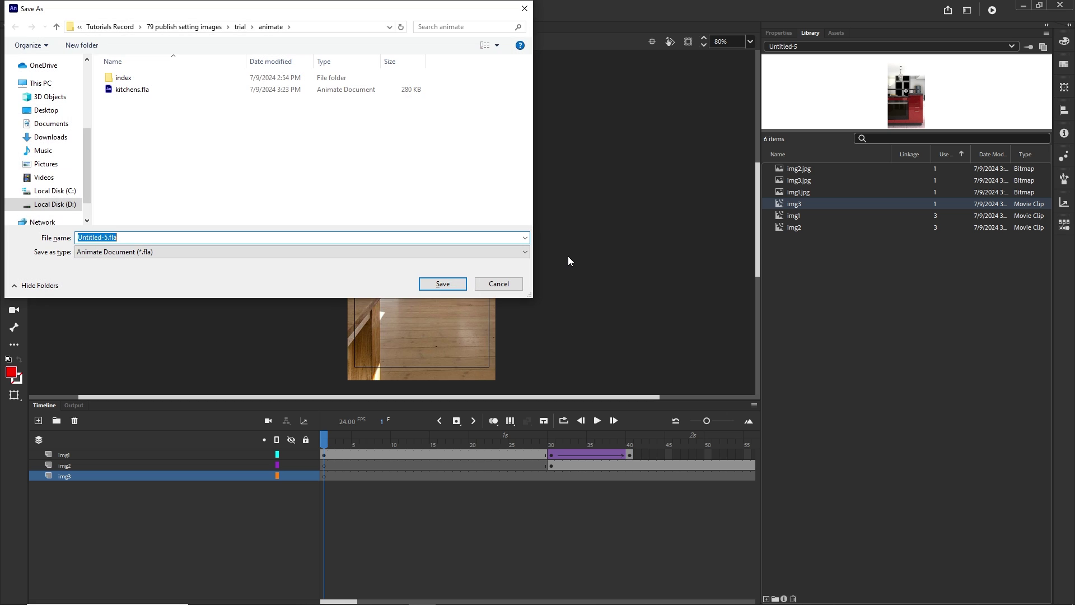
click(189, 28)
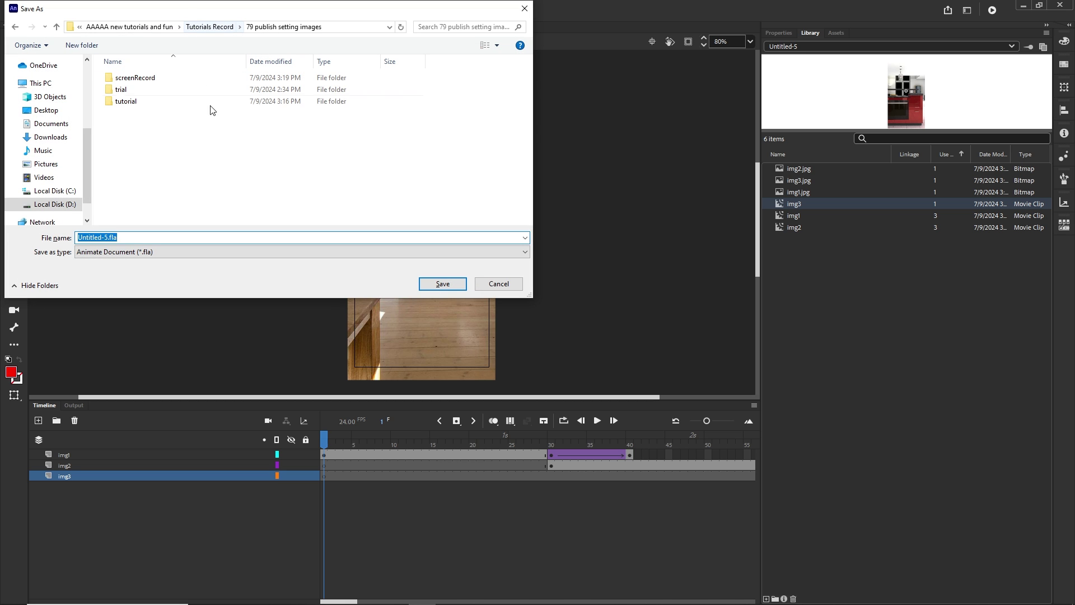
double_click(126, 103)
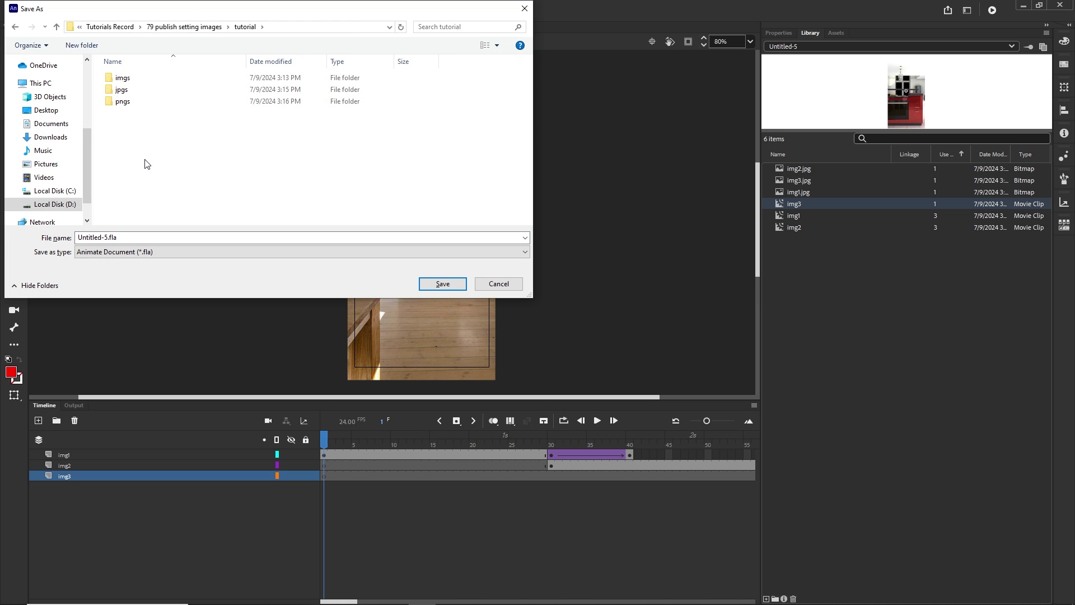
right_click(139, 154)
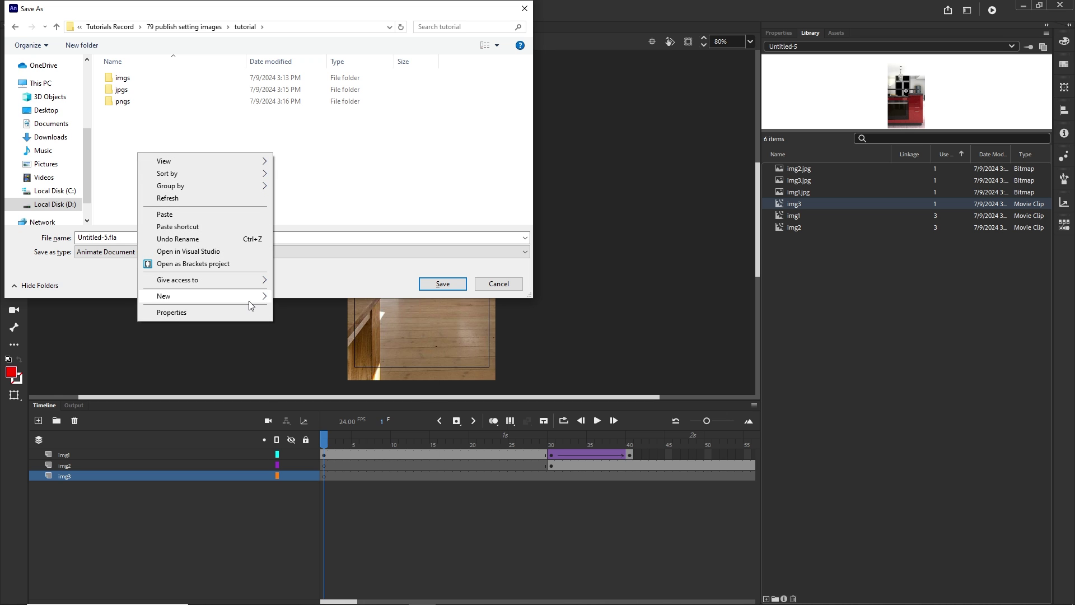
mouse_move(259, 297)
click(306, 297)
text(a)
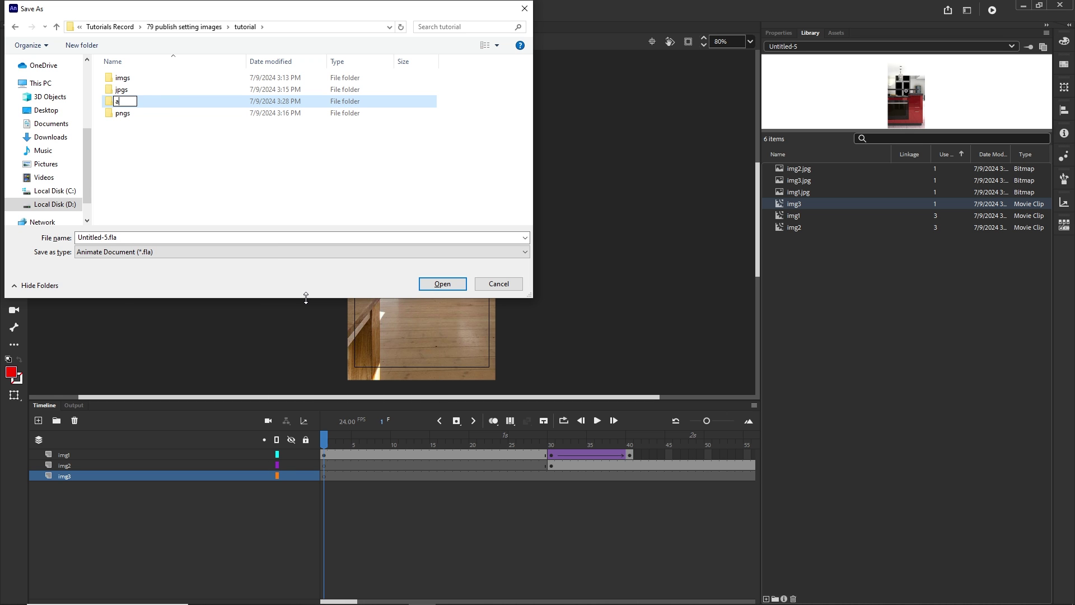
text(nimate)
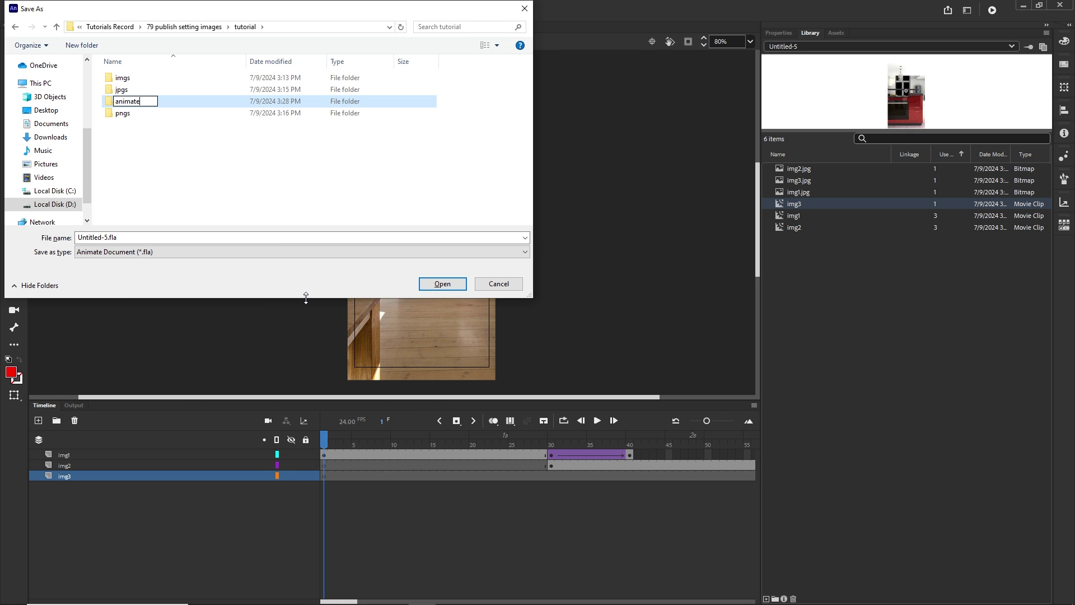
click(185, 162)
Step: Open the animate folder and enter kitchens as the file name
double_click(129, 79)
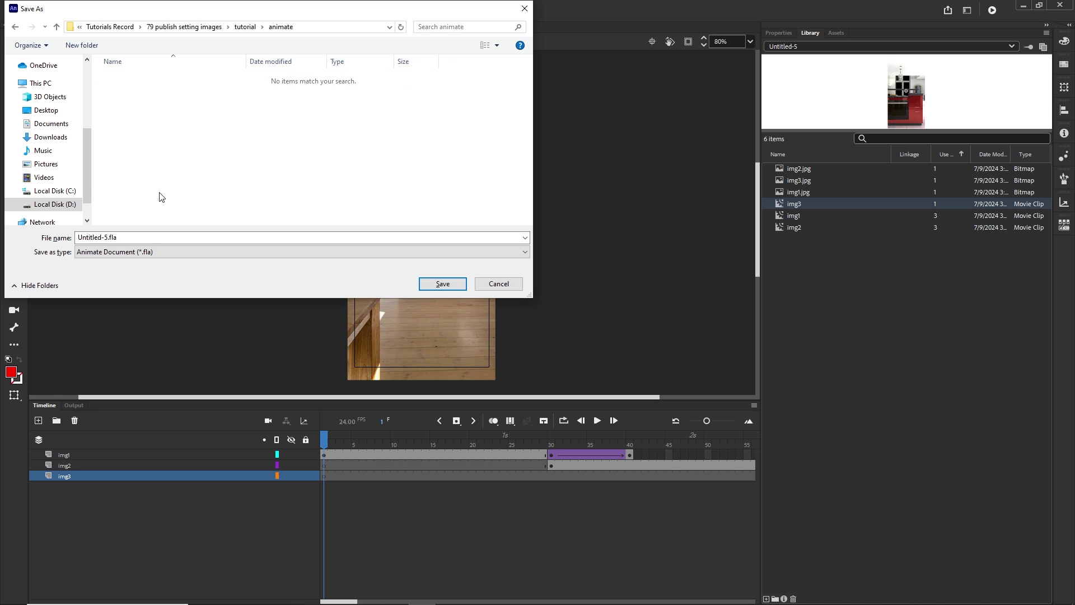
click(132, 238)
text(kitchens)
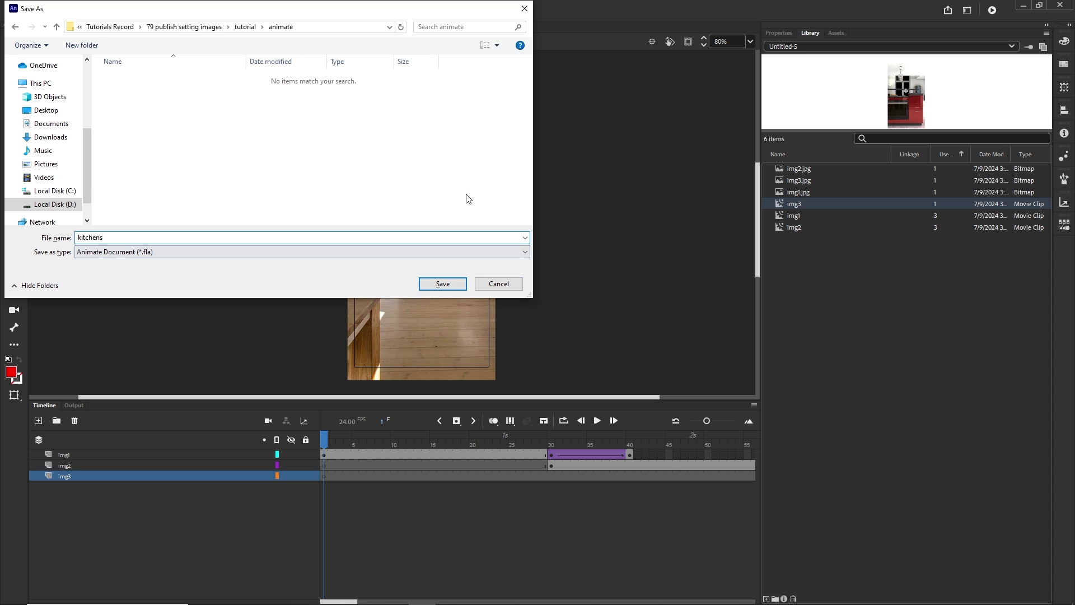
Step: Save the document as kitchens.fla and verify in File Explorer that it sits in tutorial's animate folder
click(443, 289)
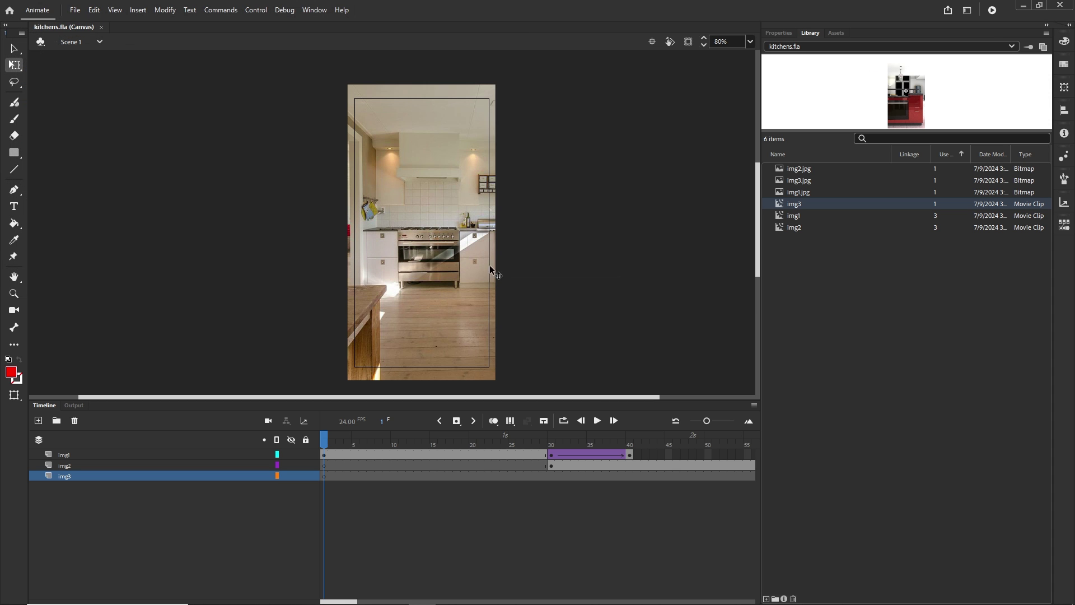
click(257, 597)
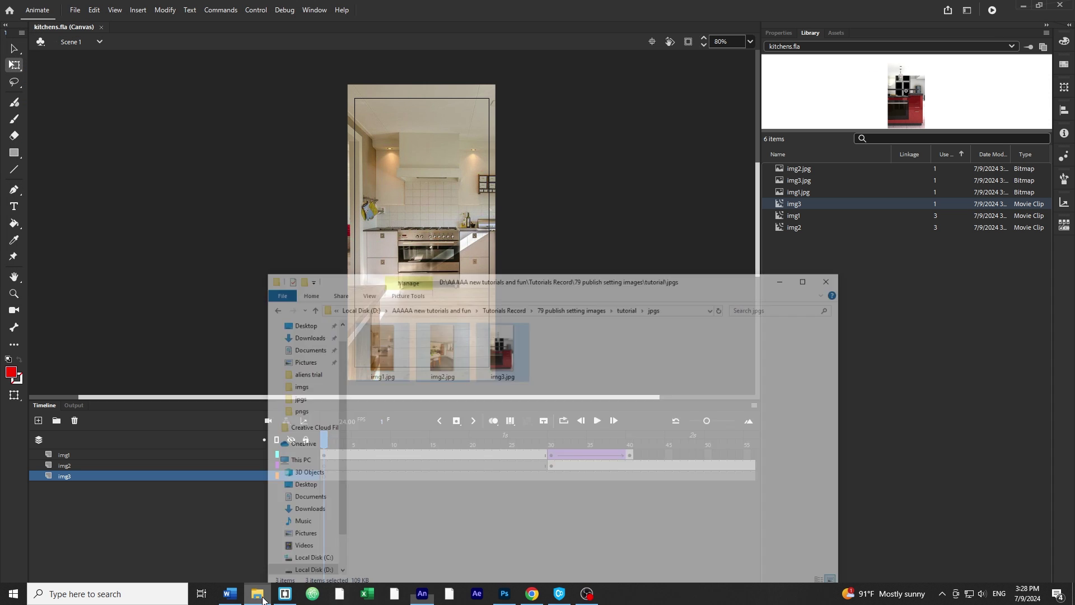
click(666, 275)
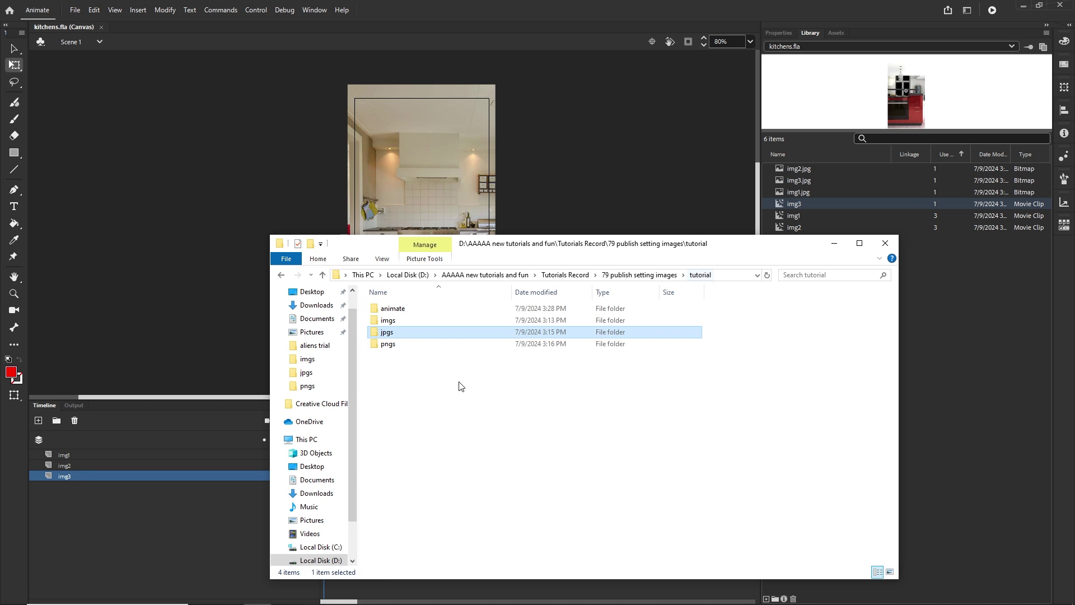
double_click(396, 310)
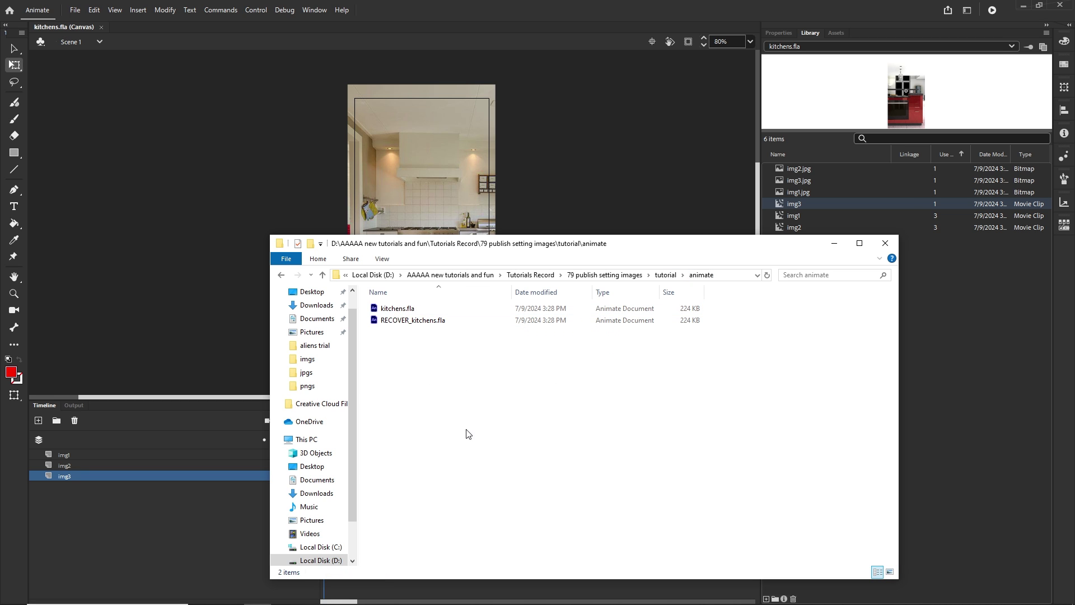
click(404, 312)
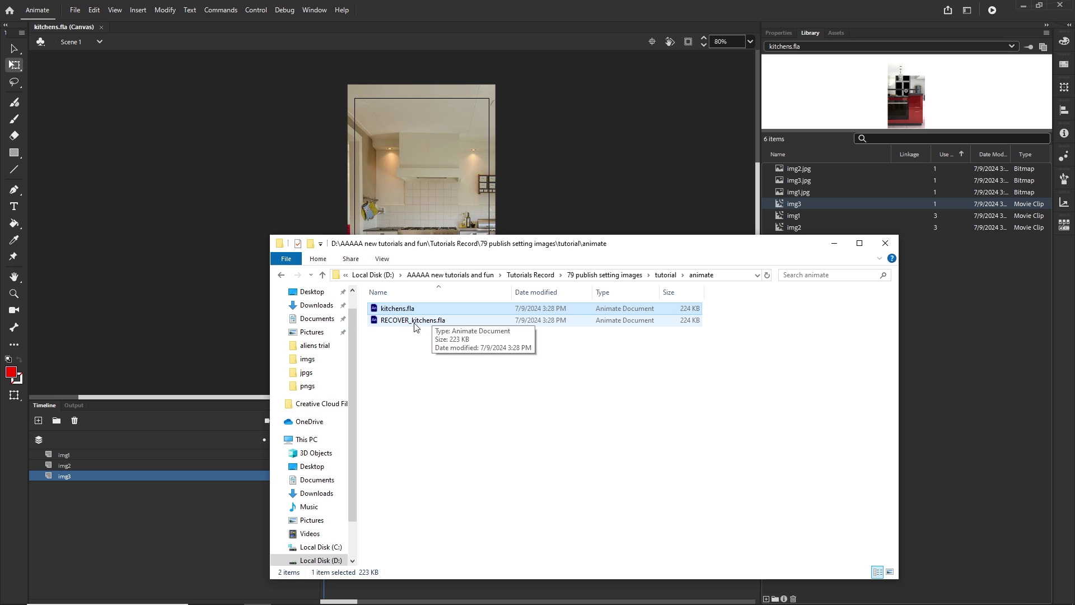
click(834, 244)
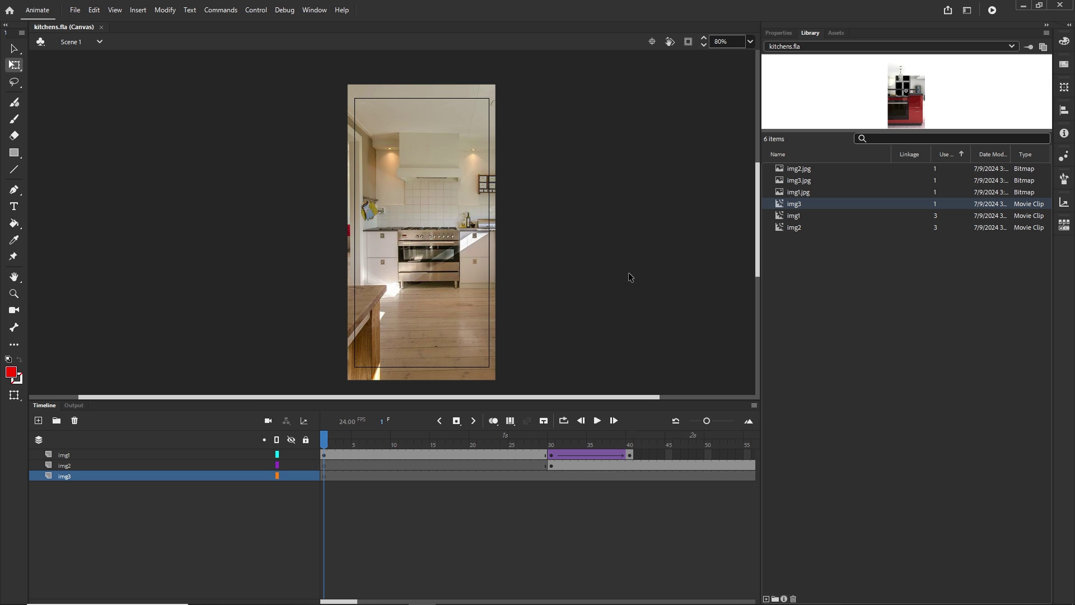
Step: Publish kitchens as HTML5 Canvas with a Chrome preview, then bring back the animate folder in File Explorer
key(ctrl+Return)
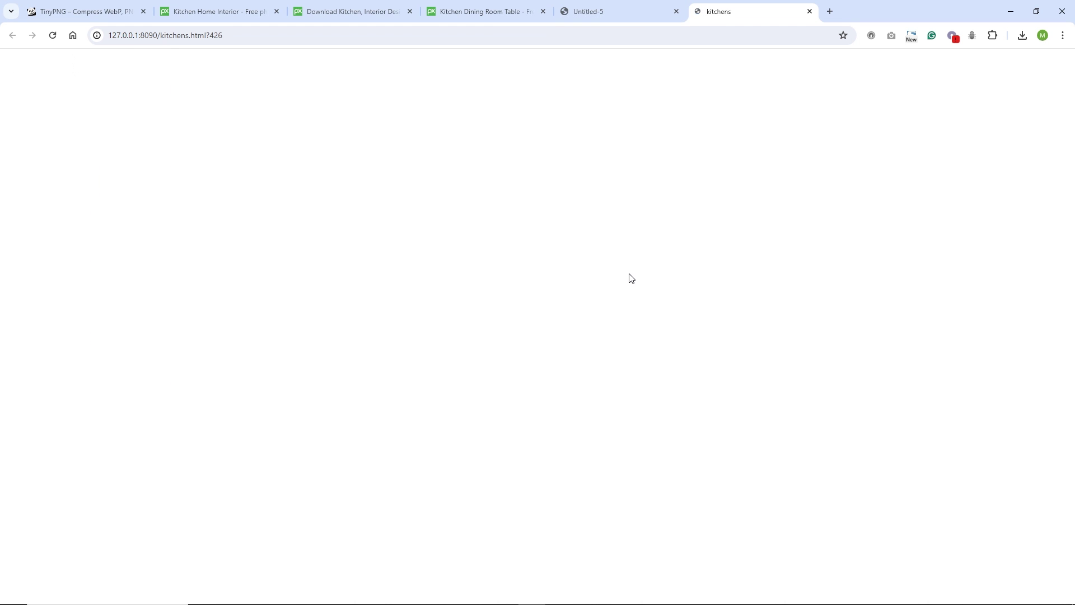
click(257, 593)
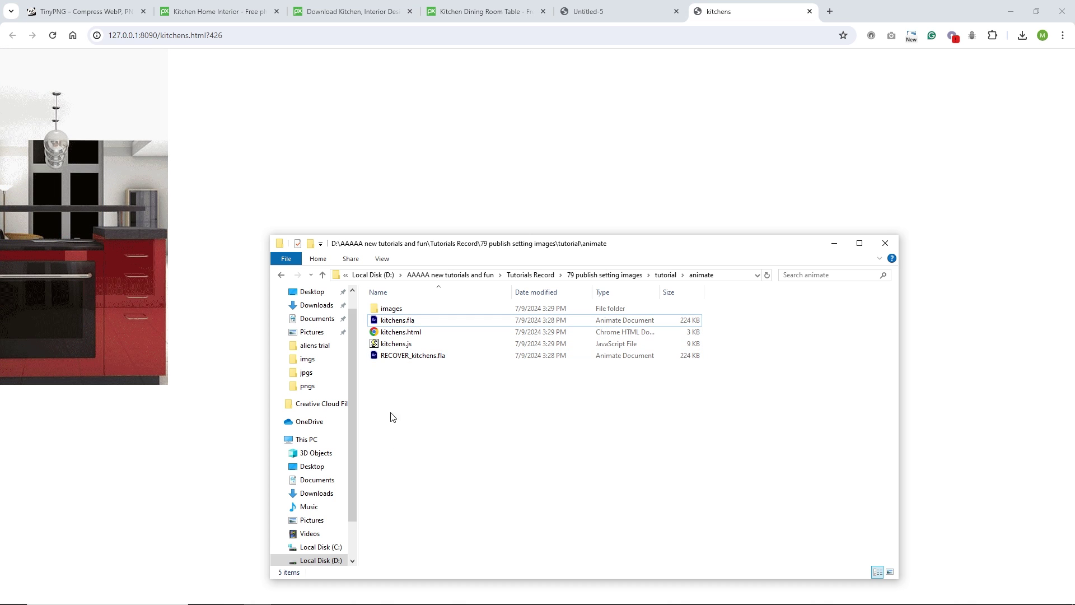
Step: Inspect the published kitchens.js, kitchens.html and the kitchens_atlas_1.png texture atlas in images
click(399, 344)
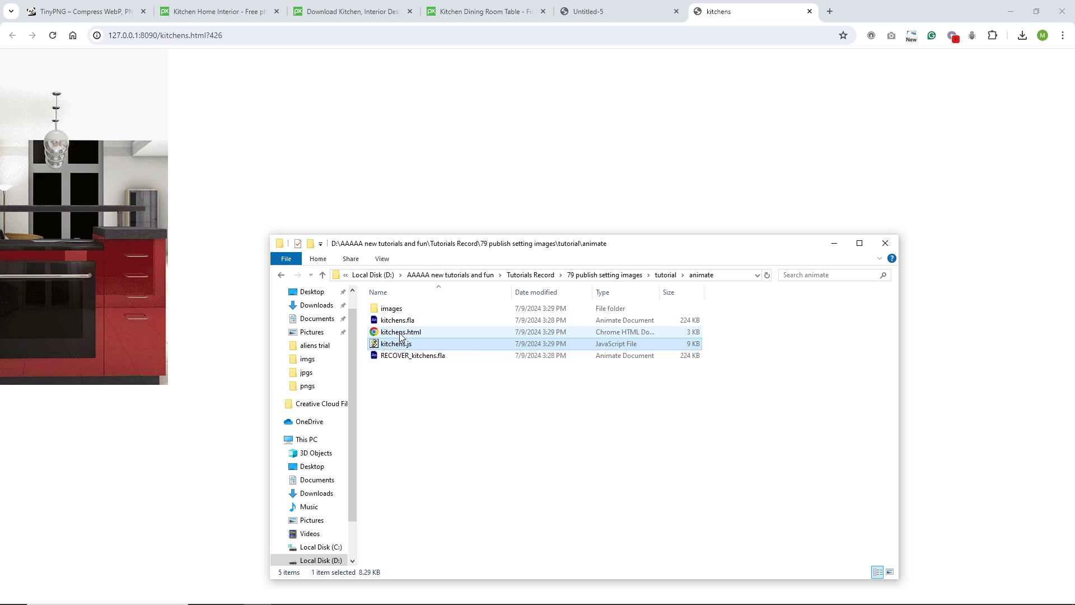
click(401, 332)
click(391, 309)
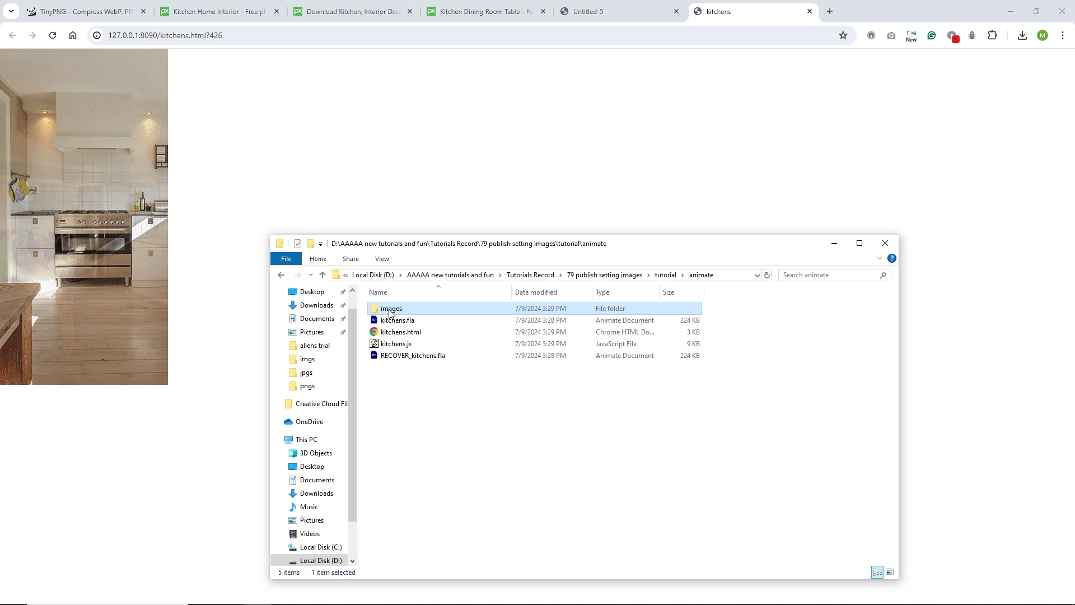
double_click(391, 310)
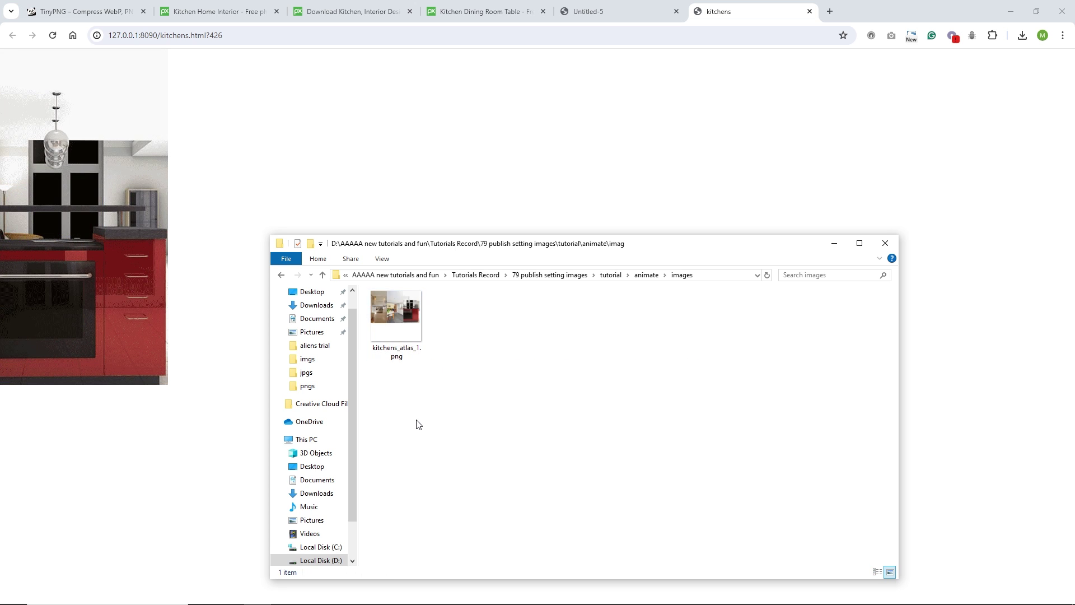
click(398, 311)
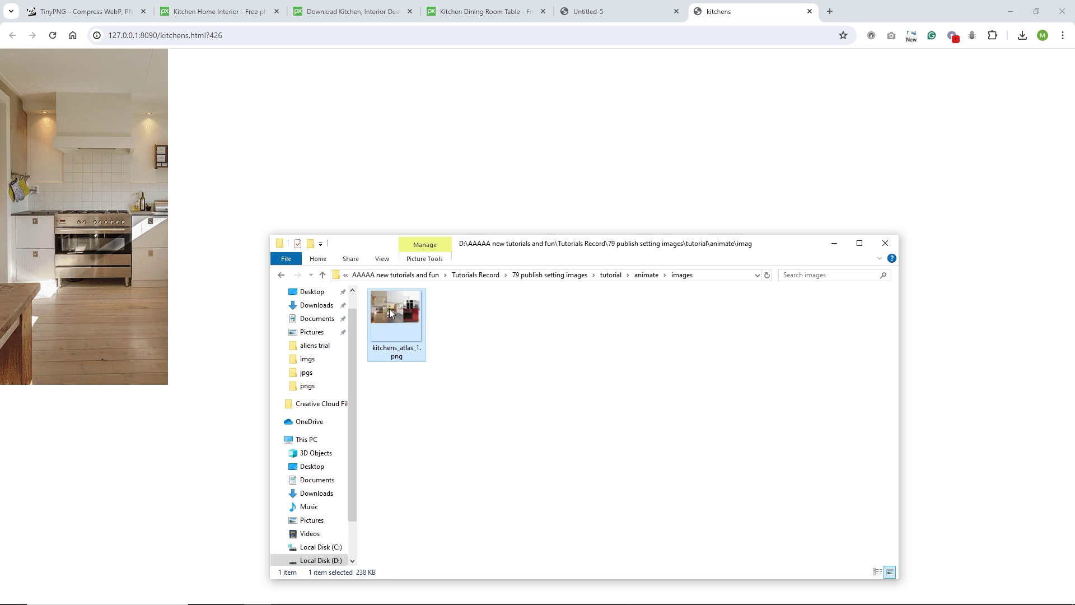
double_click(389, 308)
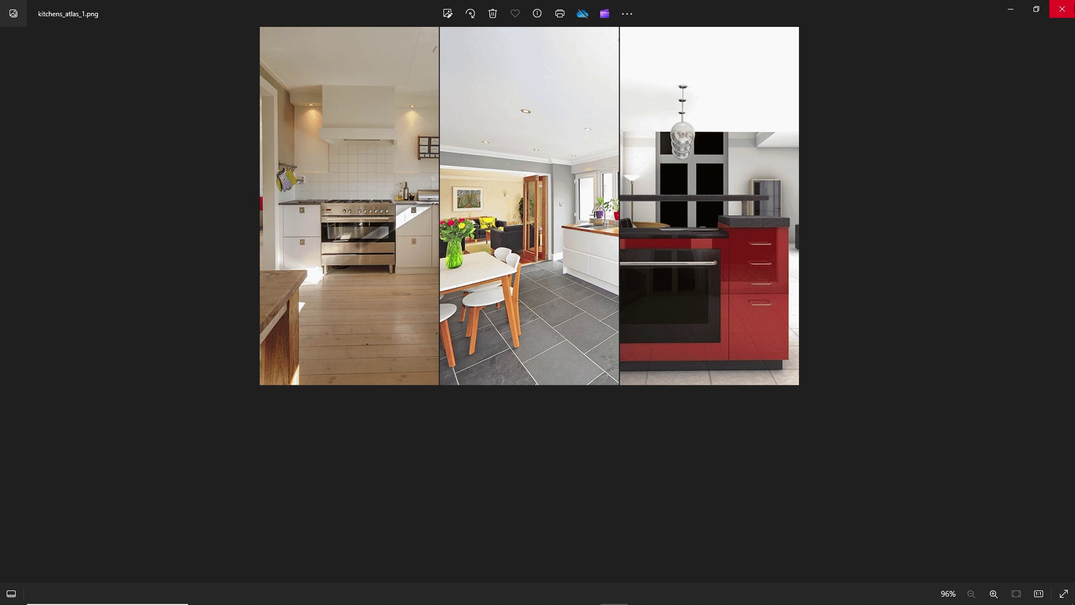
click(1062, 9)
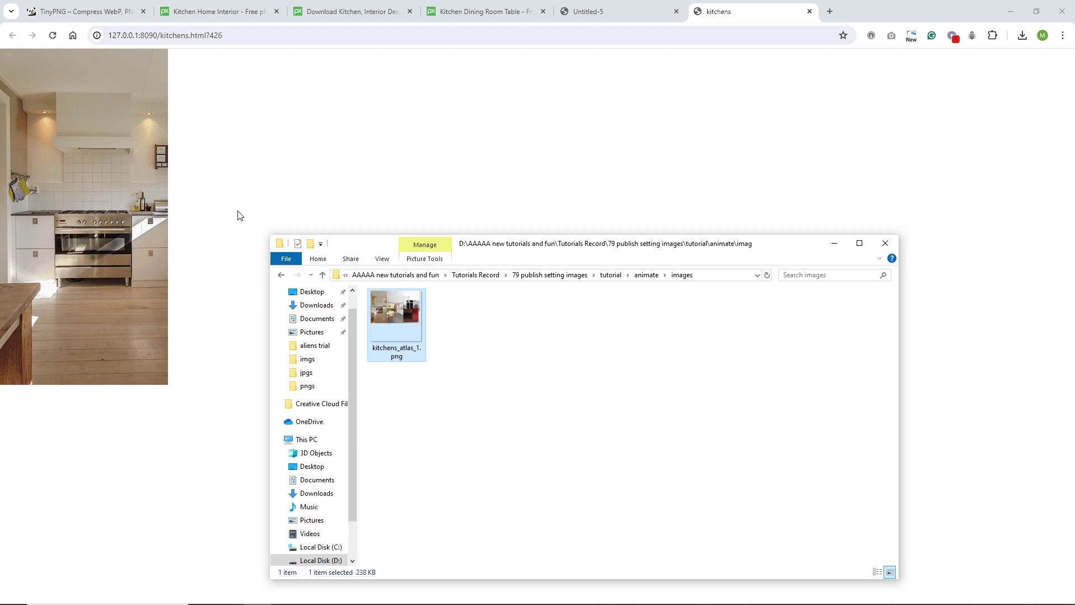
Step: Delete kitchens.js, kitchens.html and the images folder from the animate folder
click(281, 278)
click(396, 346)
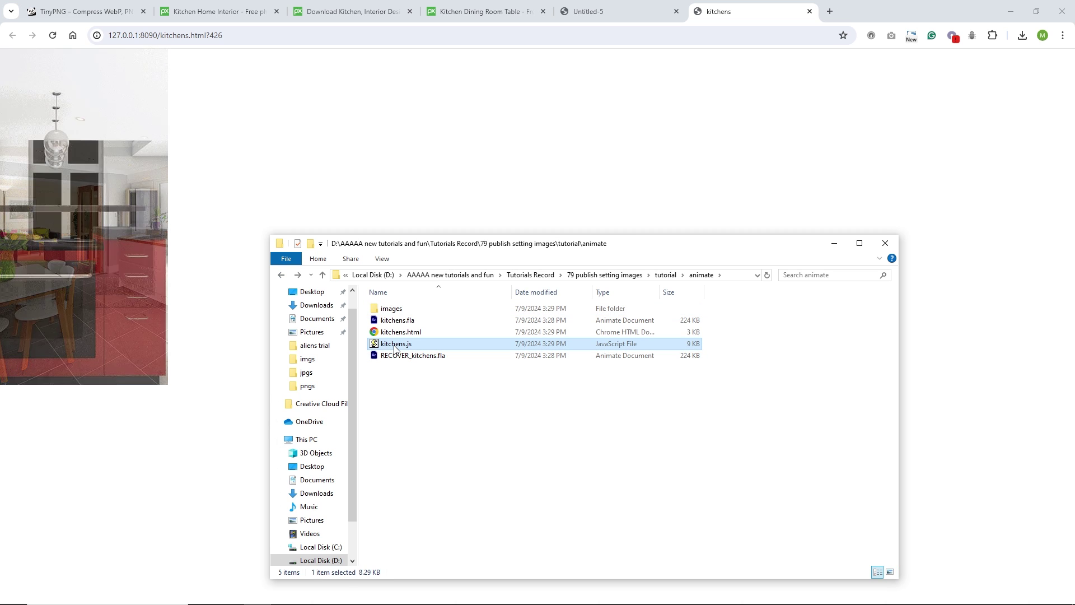
key(Delete)
click(398, 334)
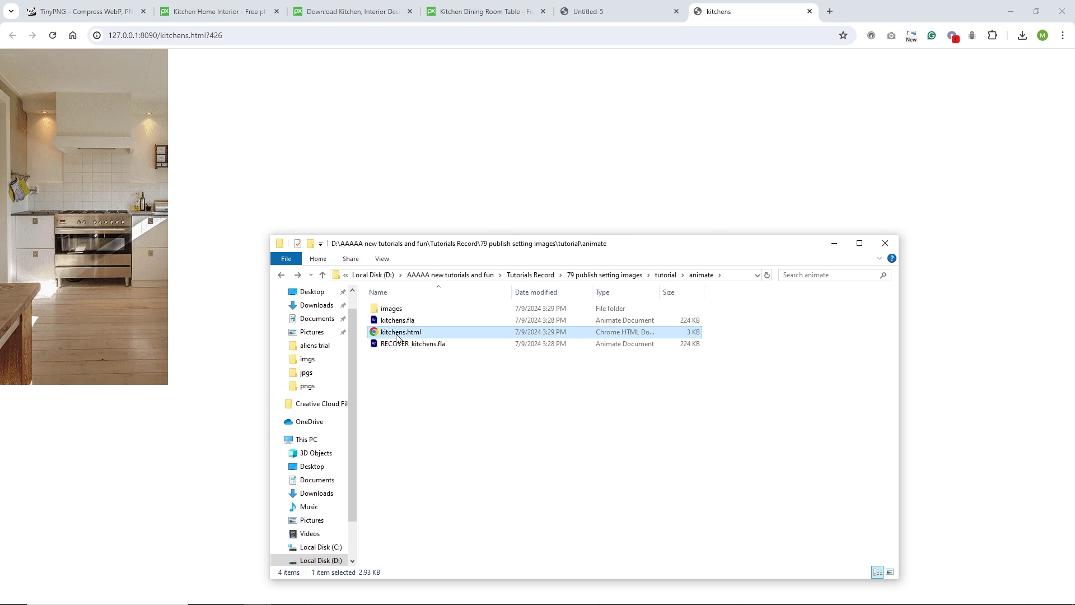
key(Delete)
click(388, 310)
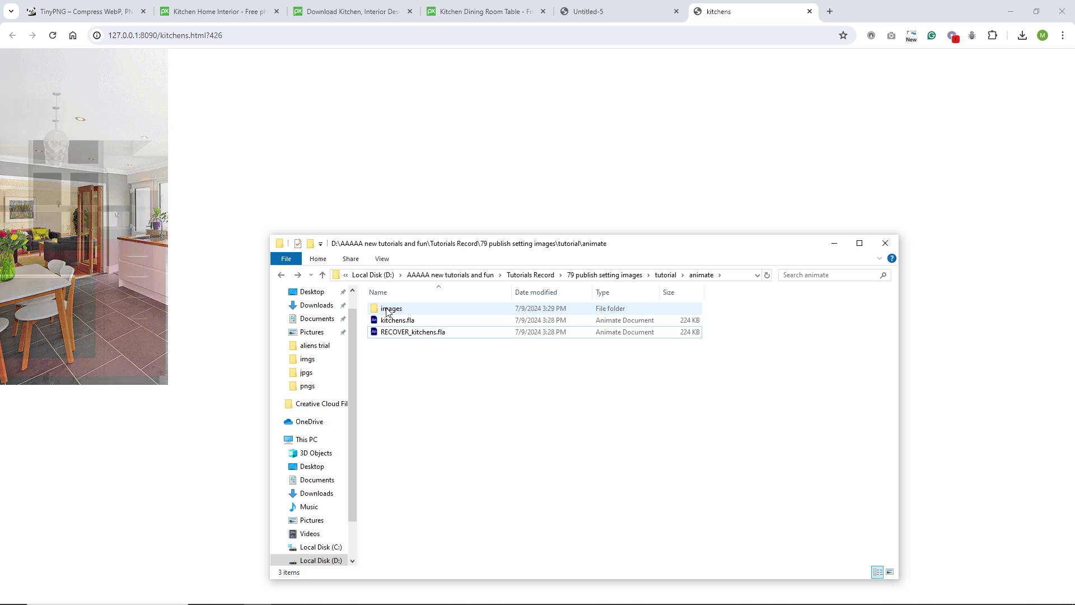
key(Delete)
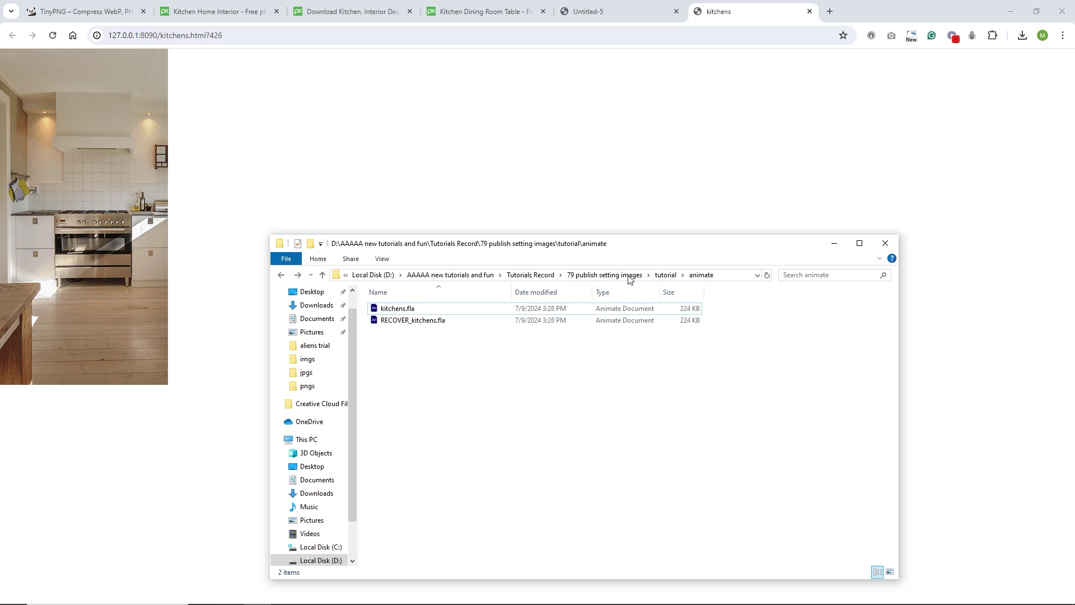
click(825, 247)
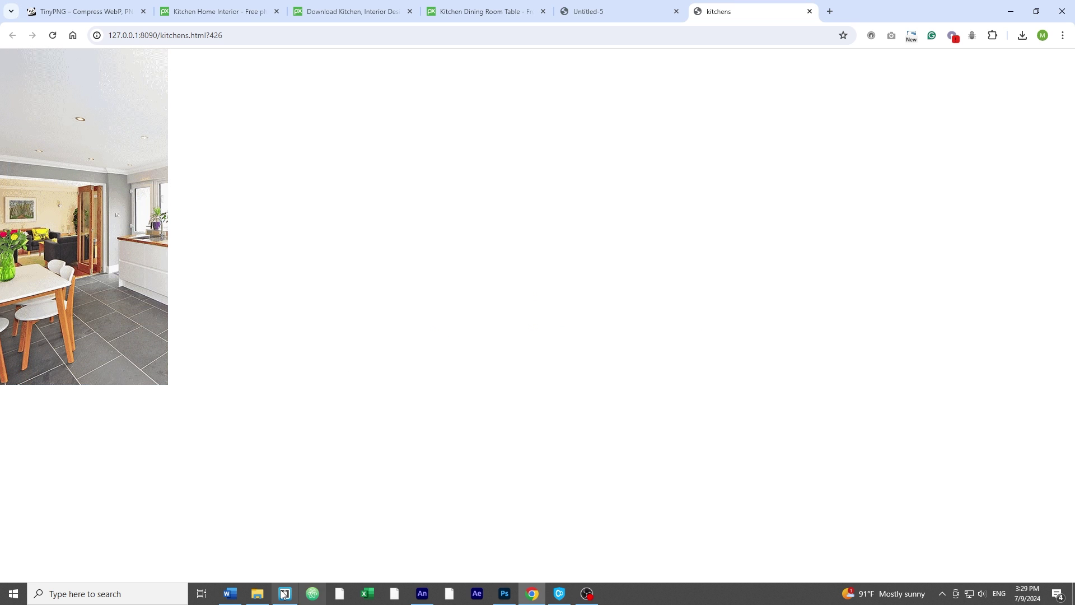
click(260, 596)
Step: In Publish Settings, browse the output destination to the tutorial's animate folder
click(423, 593)
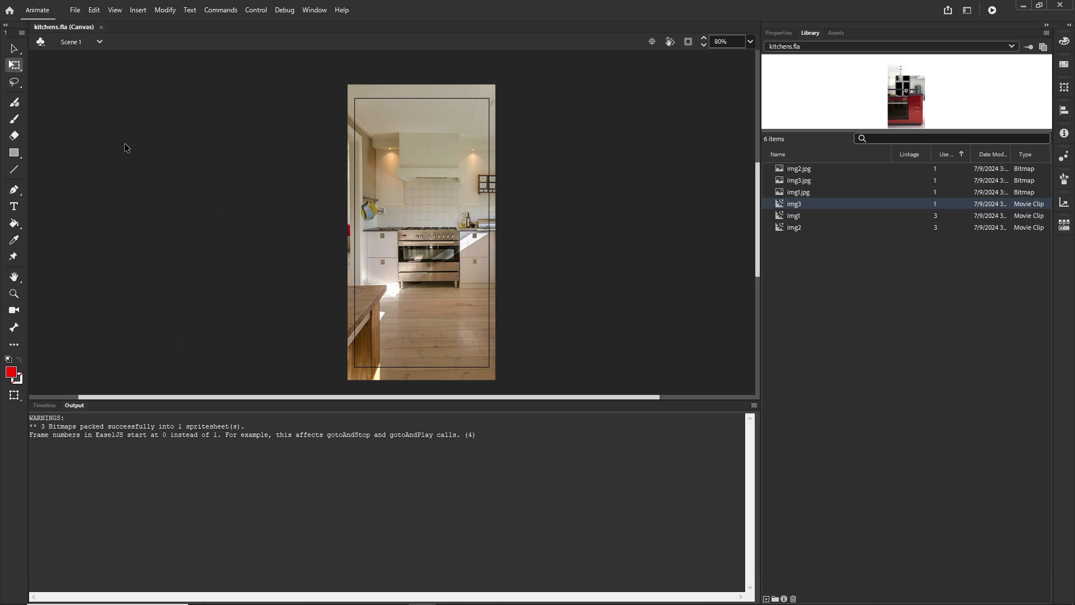
click(75, 11)
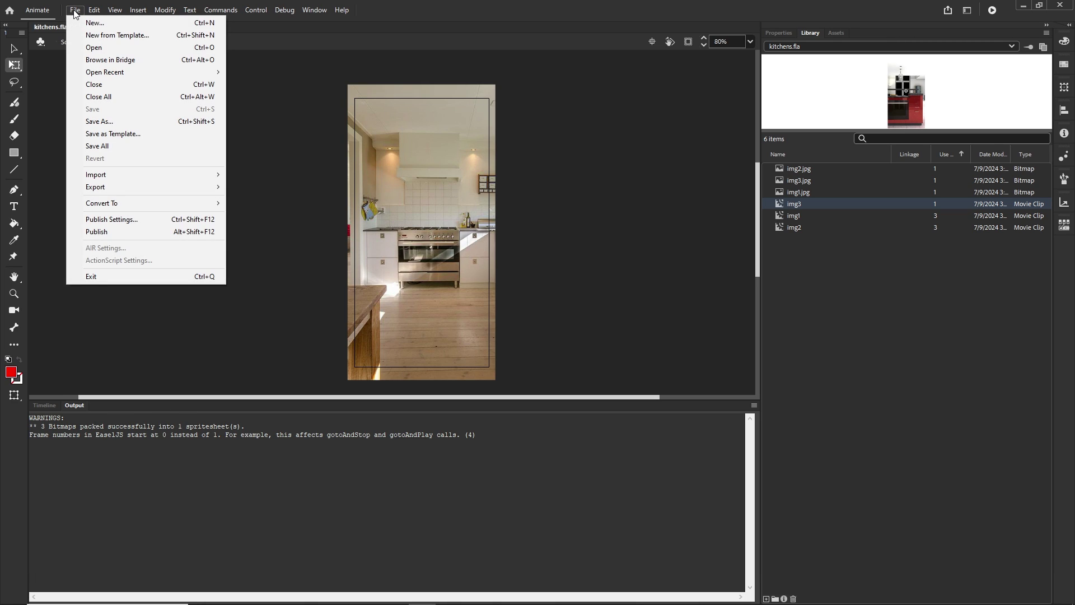
click(119, 220)
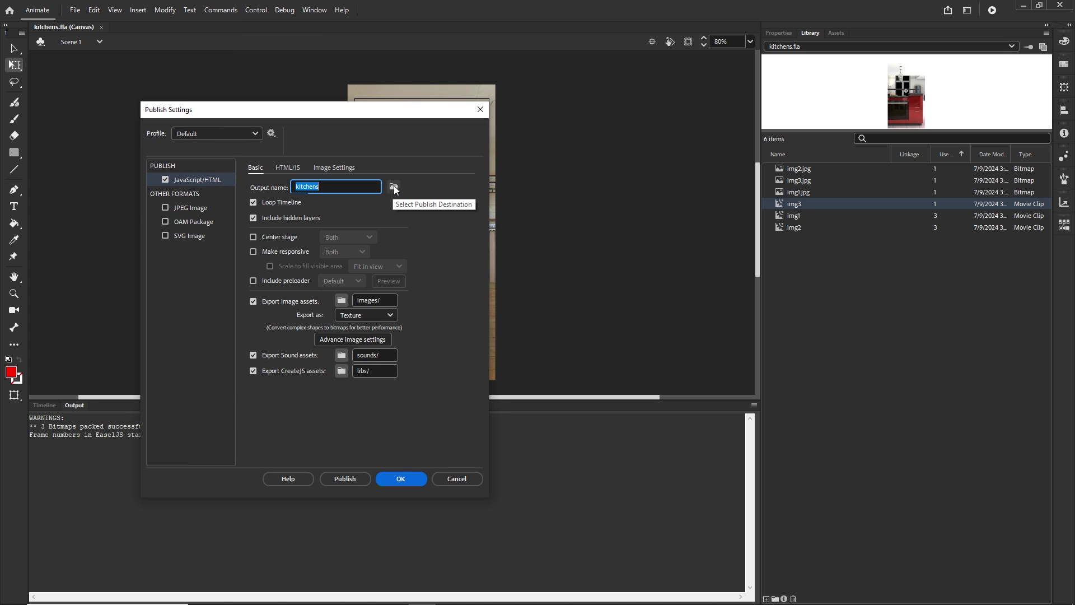
click(394, 187)
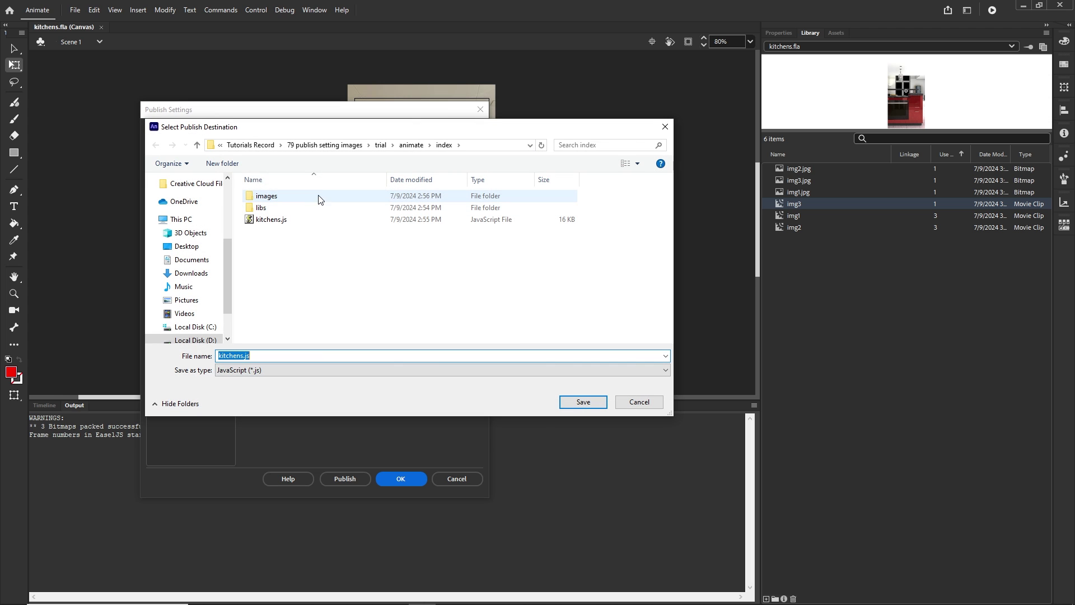
click(332, 147)
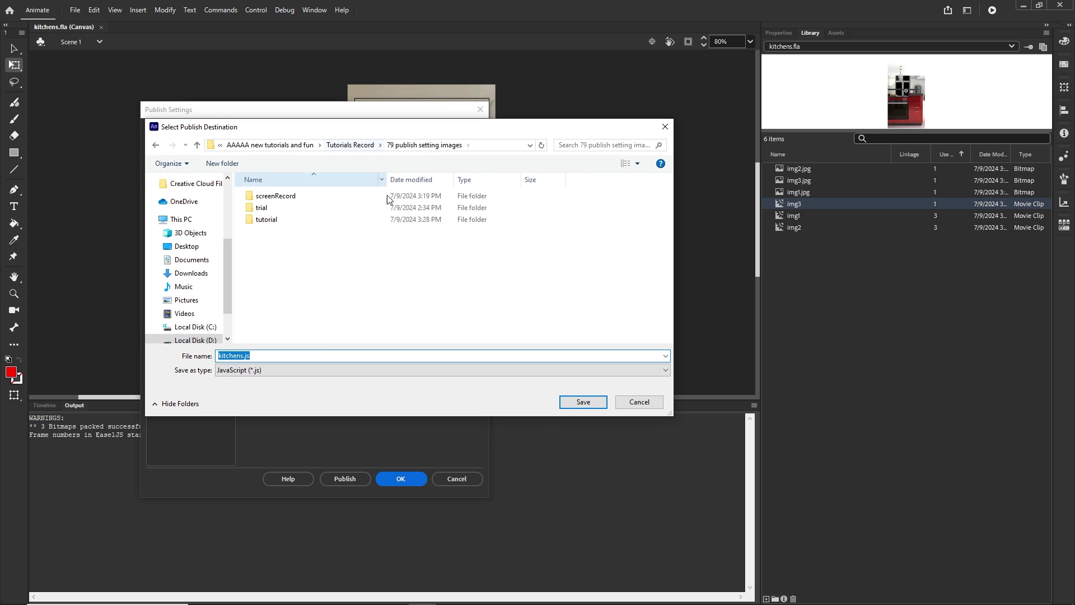
click(267, 222)
double_click(267, 222)
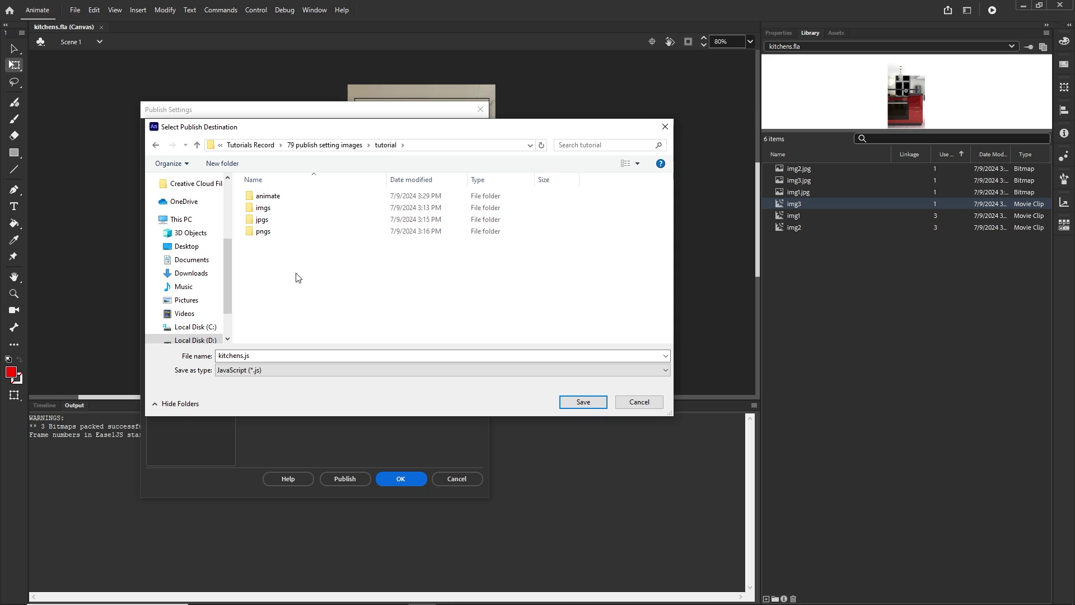
double_click(268, 197)
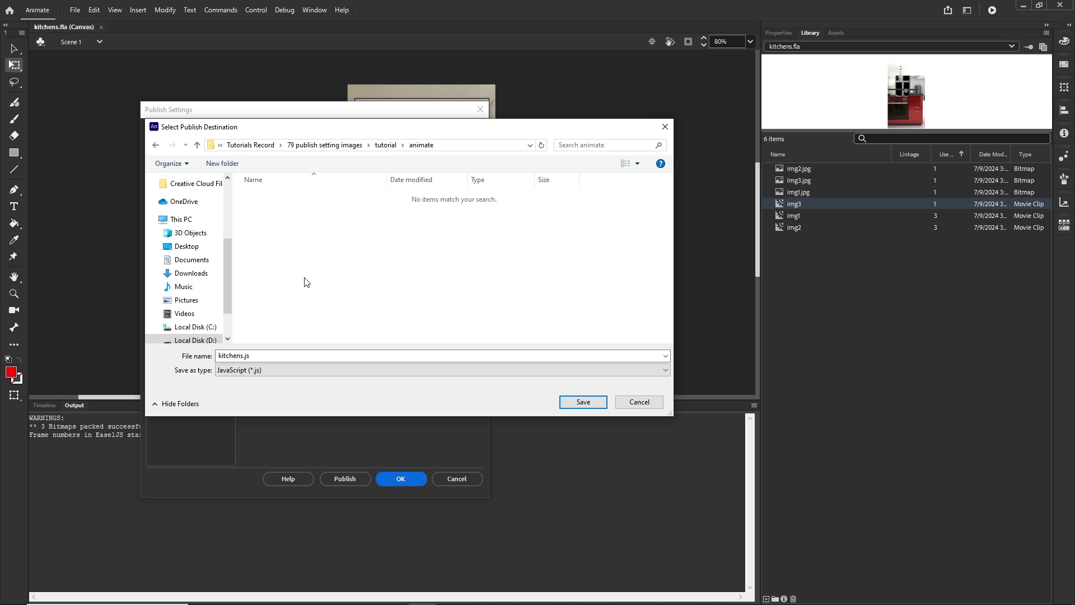
Step: Create a new index folder in animate and set it as the publish destination, then apply
right_click(280, 242)
mouse_move(381, 384)
click(446, 384)
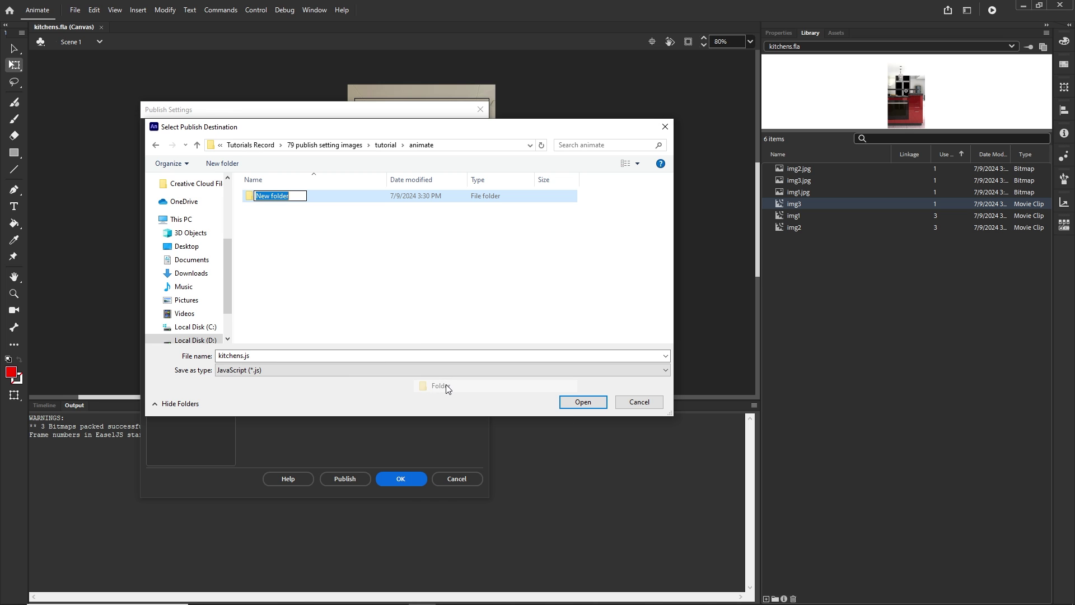
text(index)
click(418, 318)
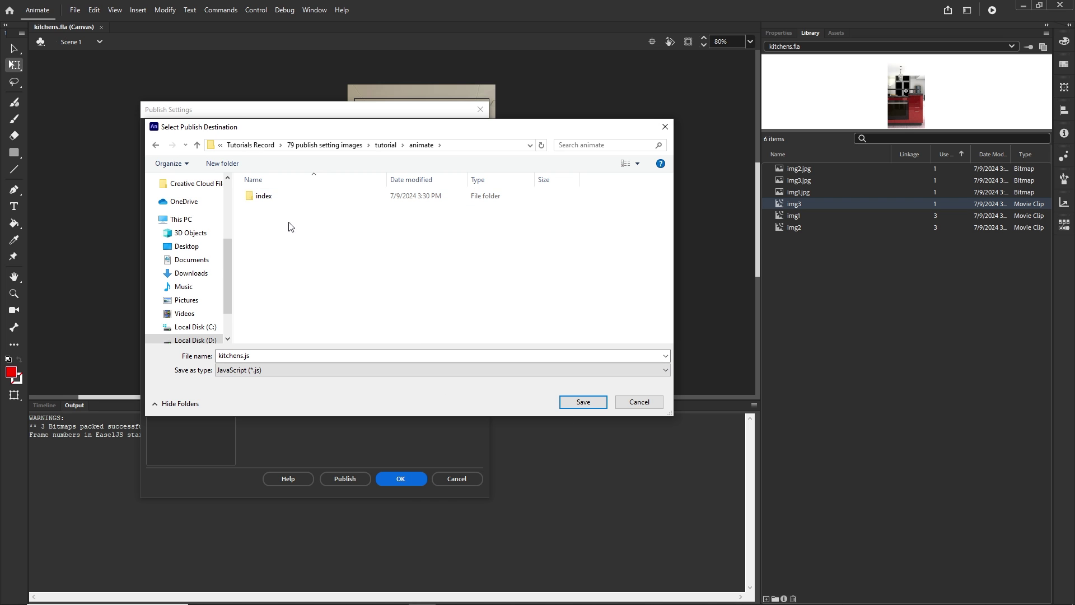
double_click(265, 197)
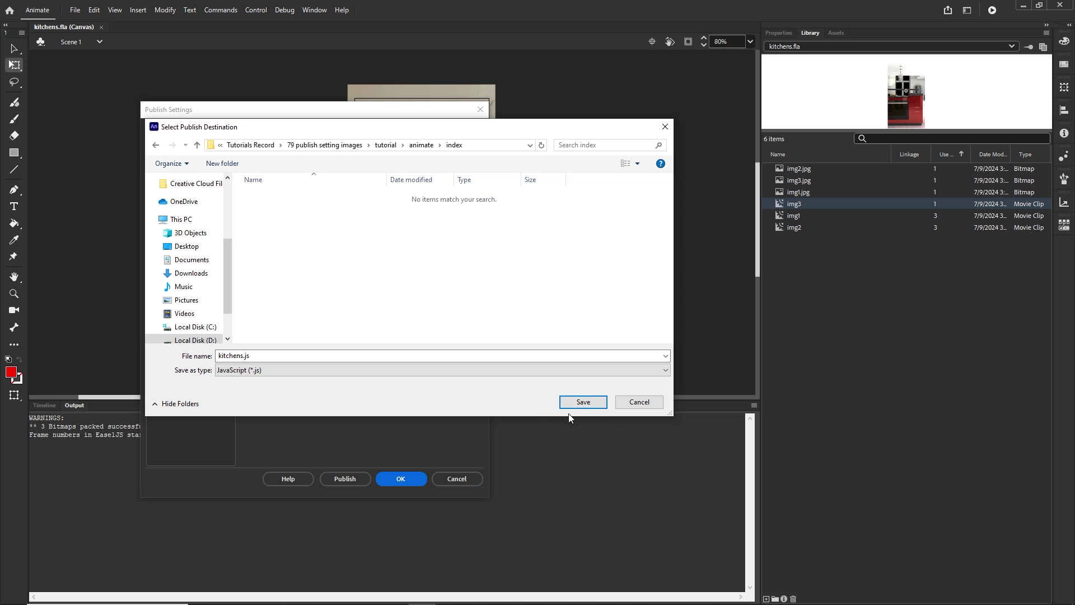
click(582, 403)
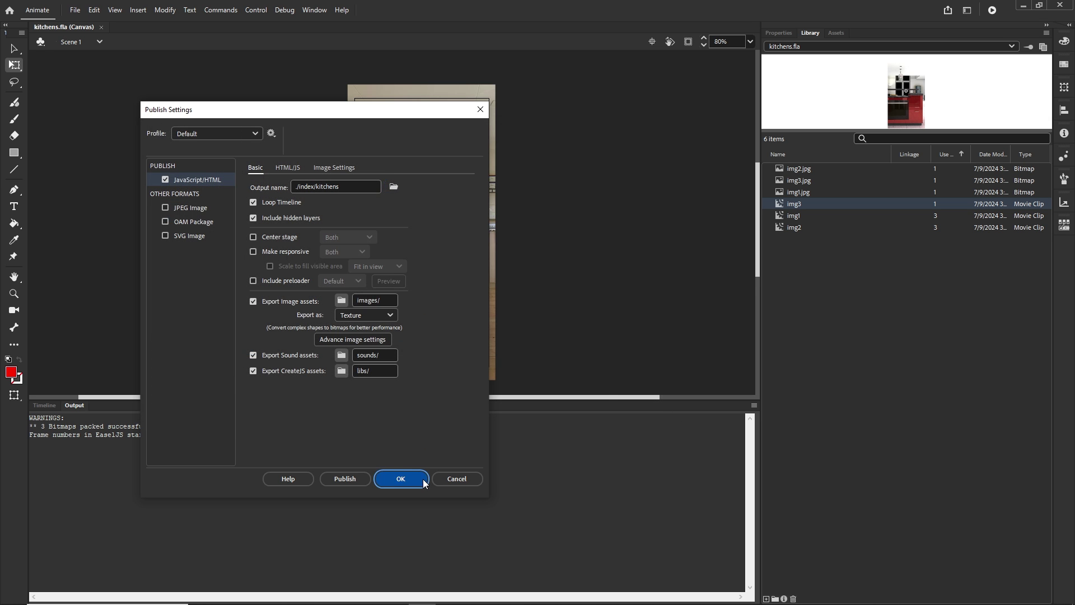
click(420, 479)
Step: Check that the new index folder is empty, then publish kitchens.fla with a Chrome preview
click(272, 593)
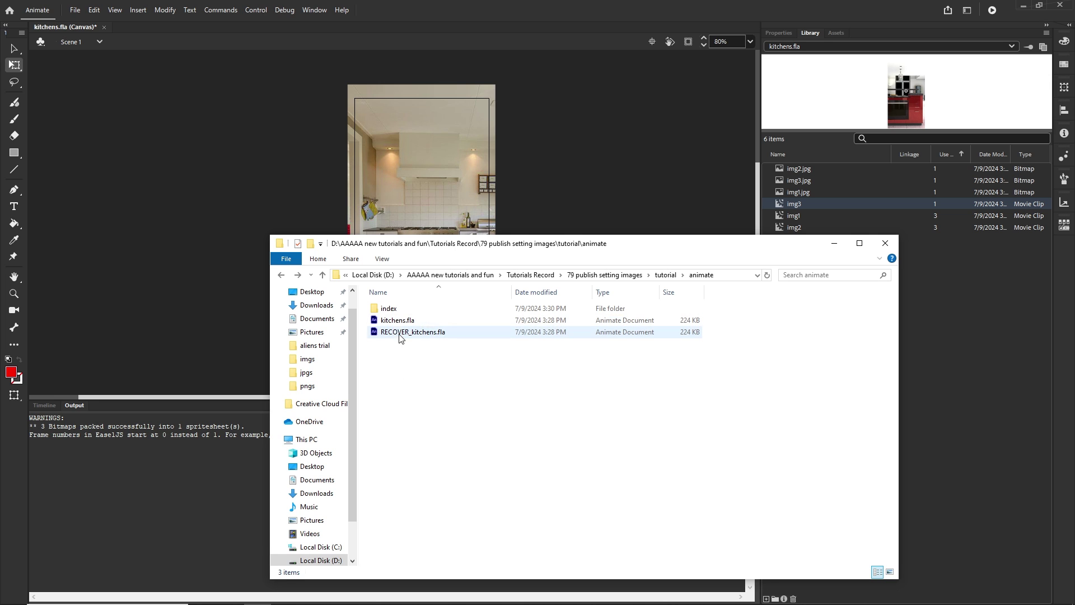
double_click(389, 309)
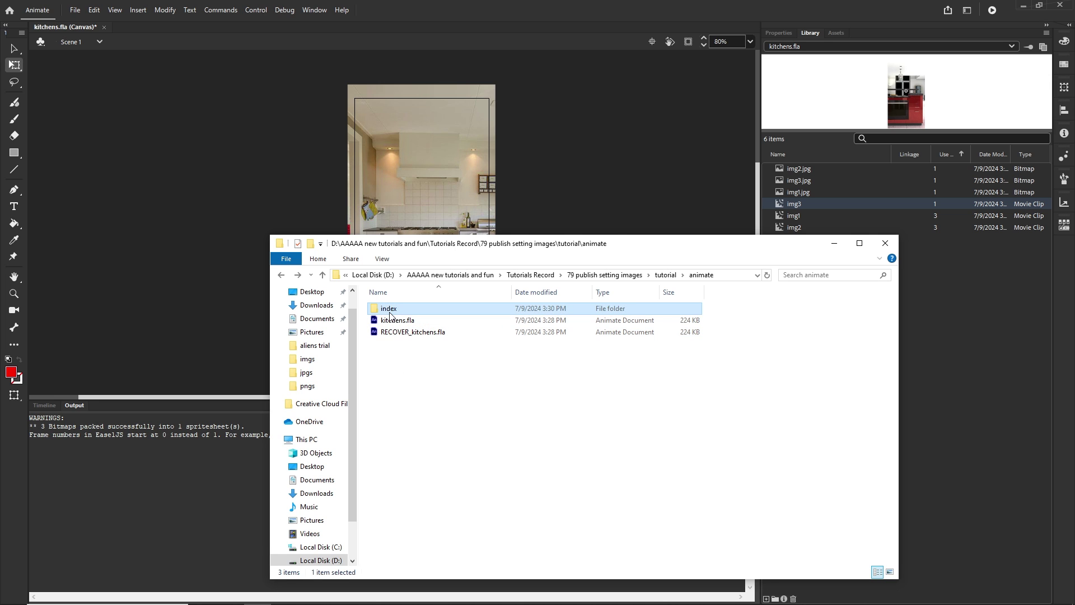
click(834, 243)
key(ctrl+Return)
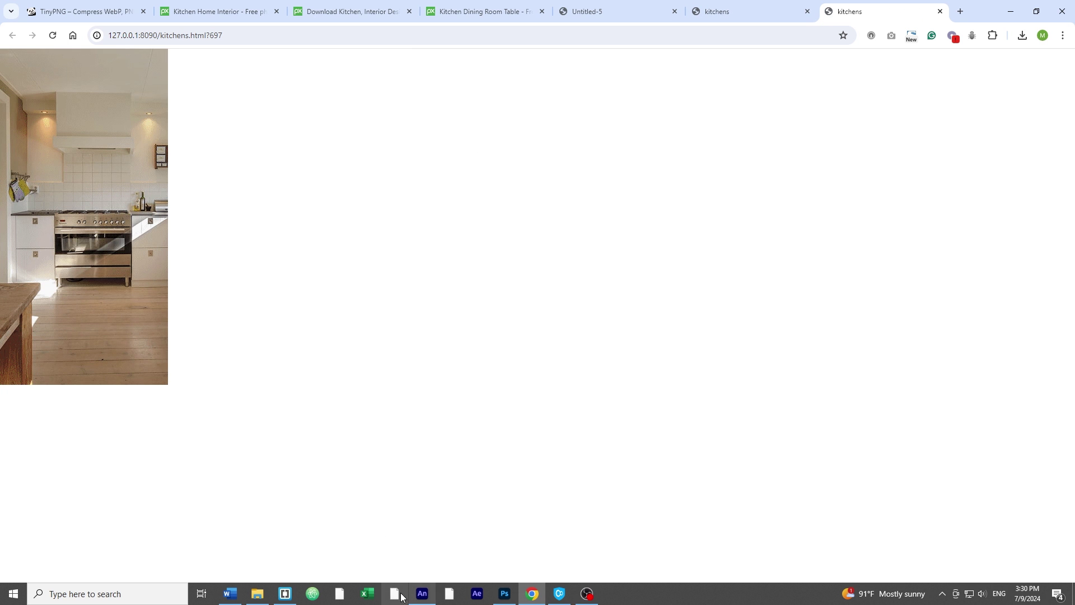
Step: Inspect the published kitchens.html and the atlas in the index folder's images subfolder
click(421, 593)
click(74, 9)
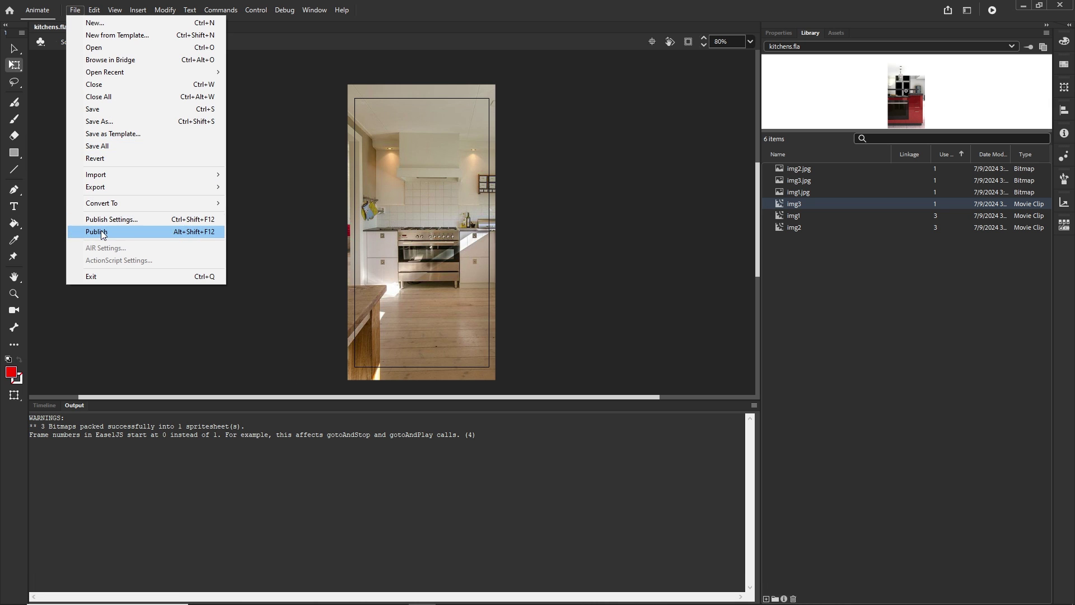
click(258, 594)
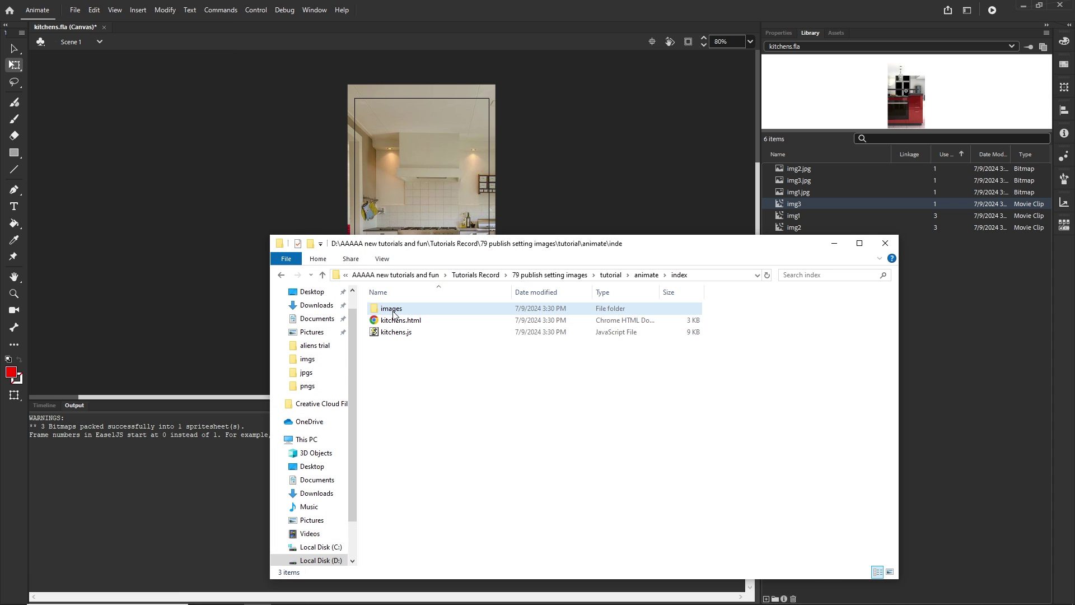
click(281, 274)
double_click(398, 311)
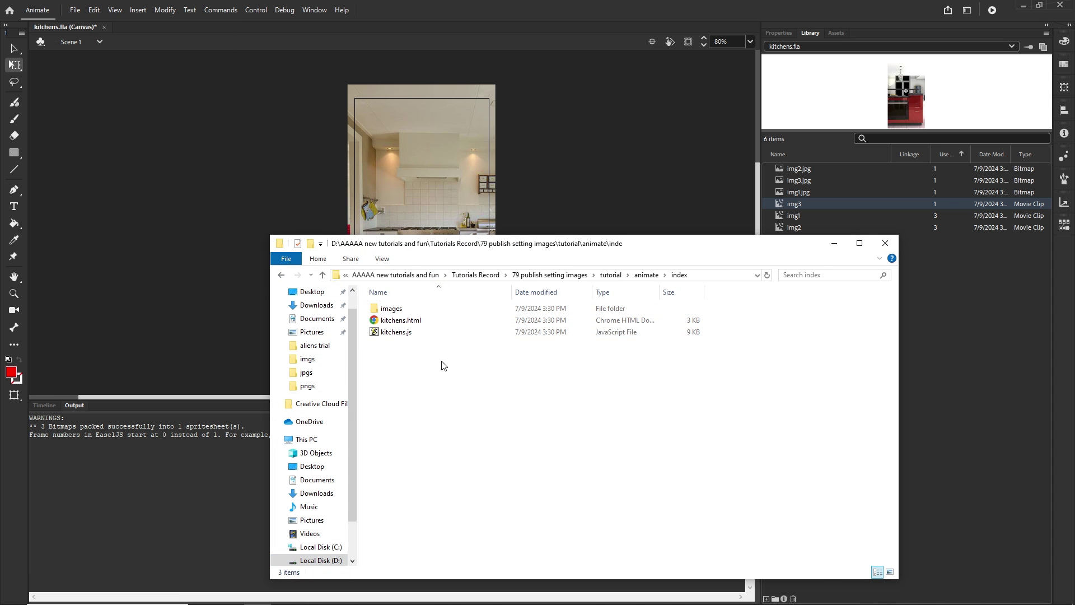
click(406, 320)
double_click(392, 309)
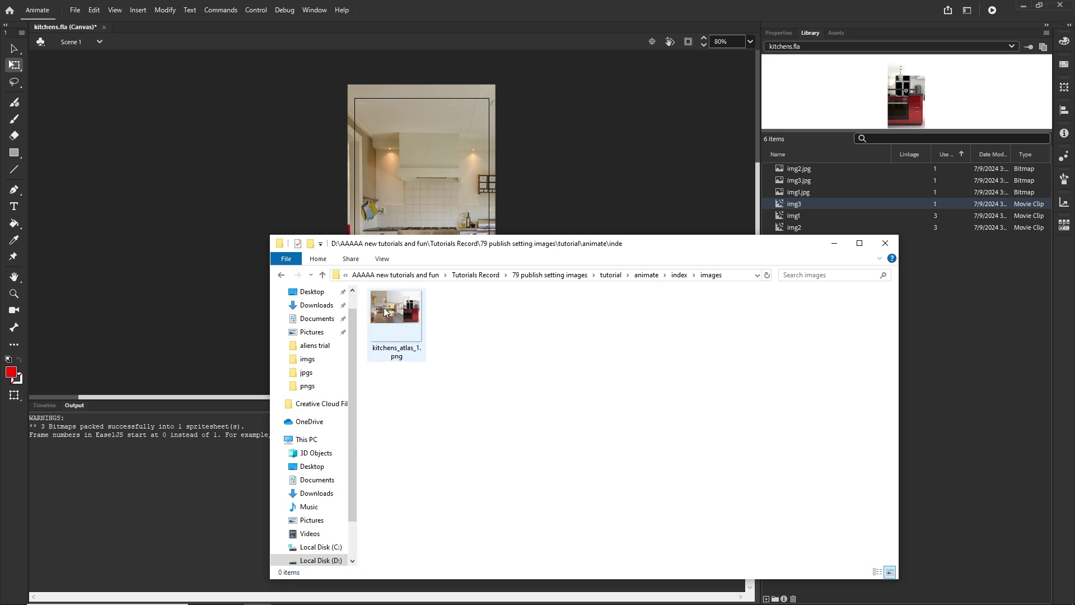
click(281, 274)
Step: Delete all three published items from index and confirm the folder is empty
drag(399, 361, 385, 314)
key(Delete)
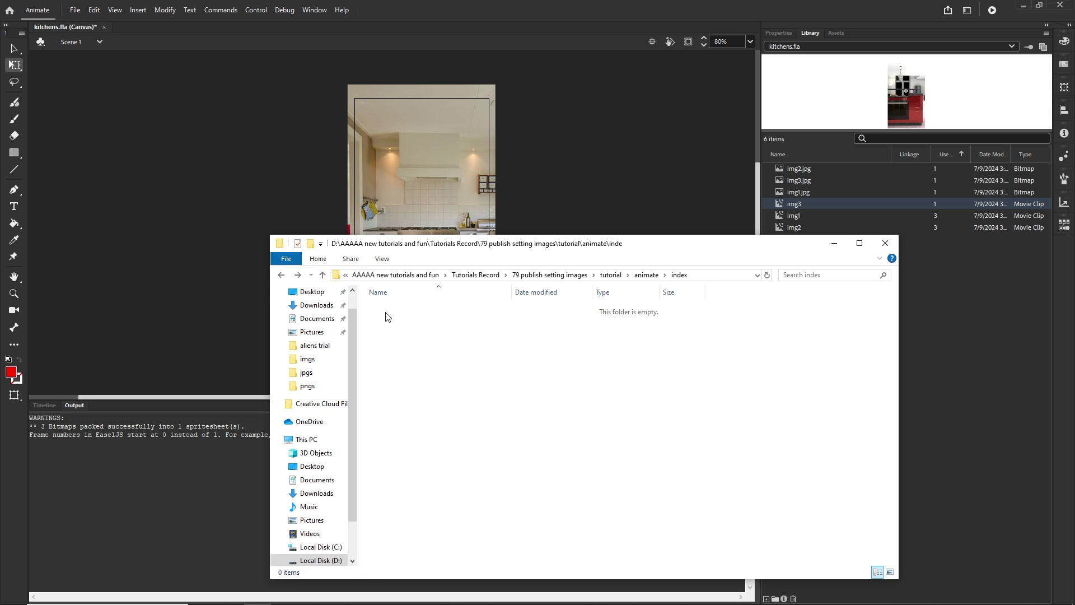
click(284, 276)
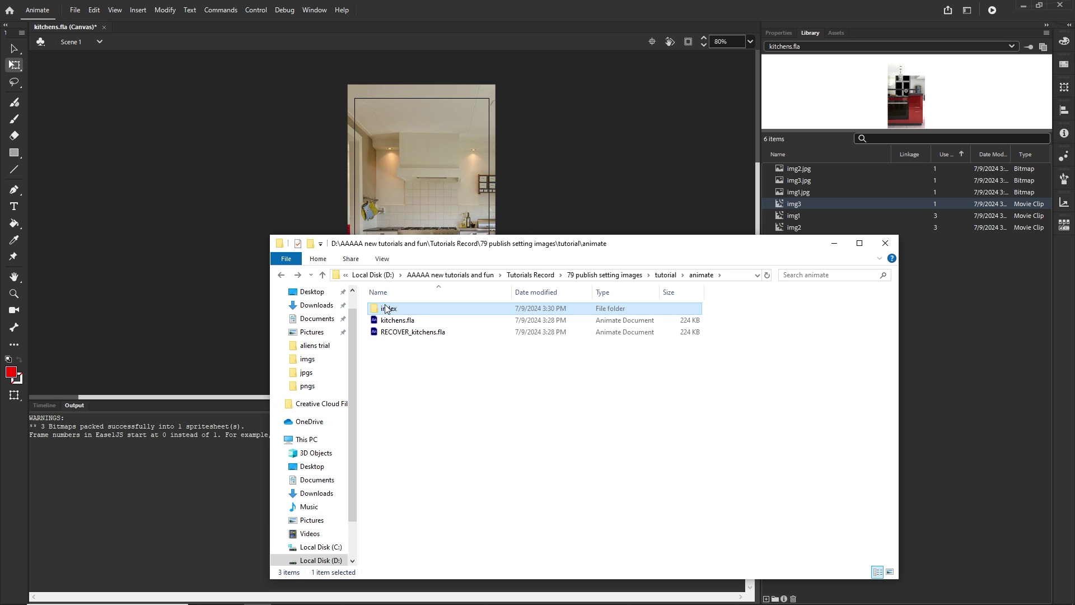
double_click(386, 309)
click(834, 243)
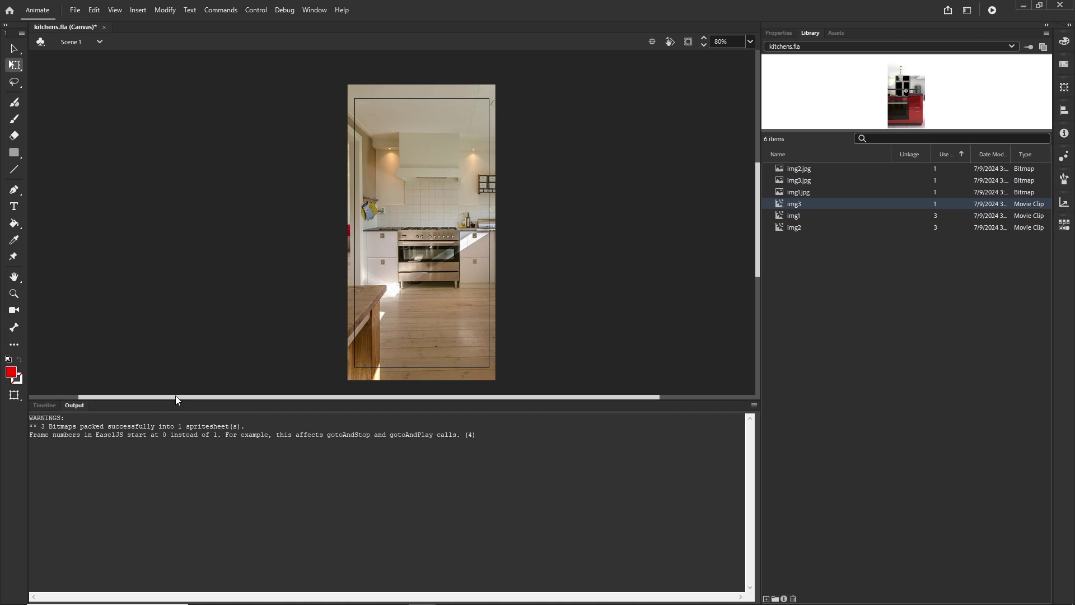
Step: Reopen Publish Settings with output ./index/kitchens and keep image assets exported as Texture
click(46, 405)
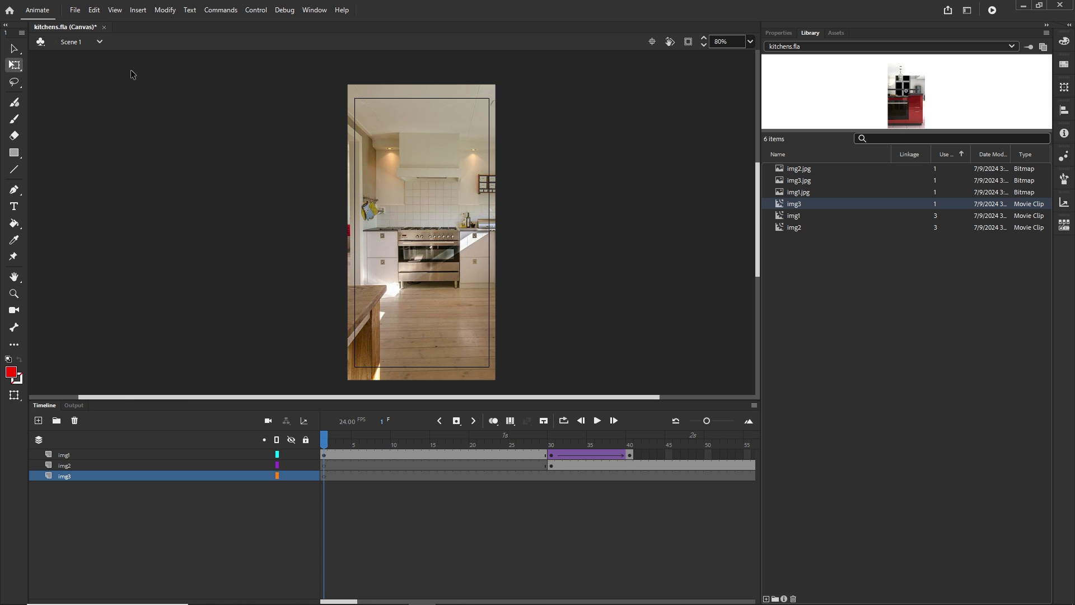
click(74, 10)
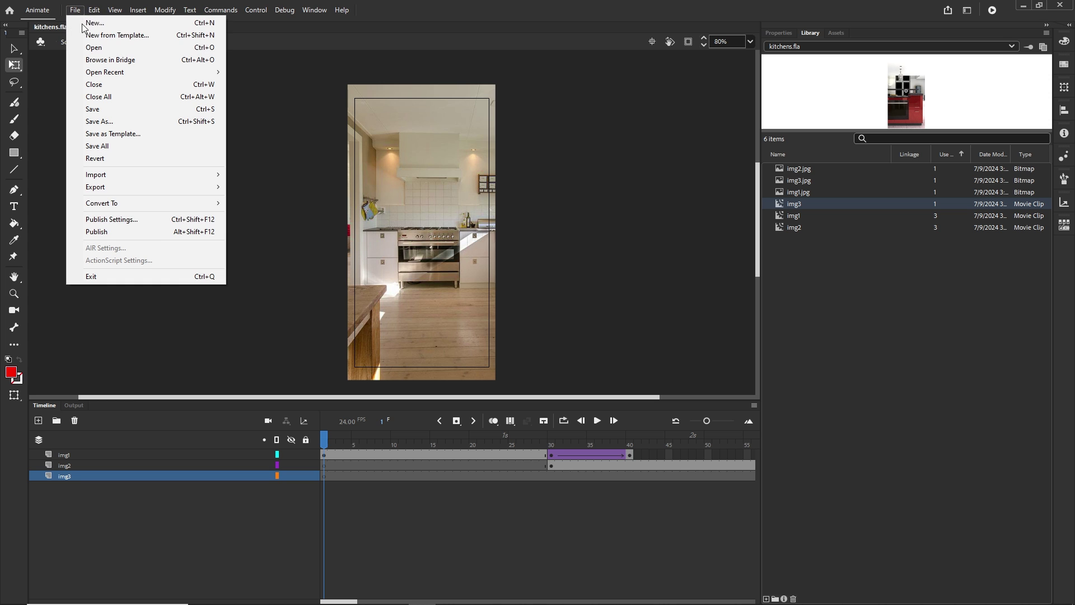
click(150, 219)
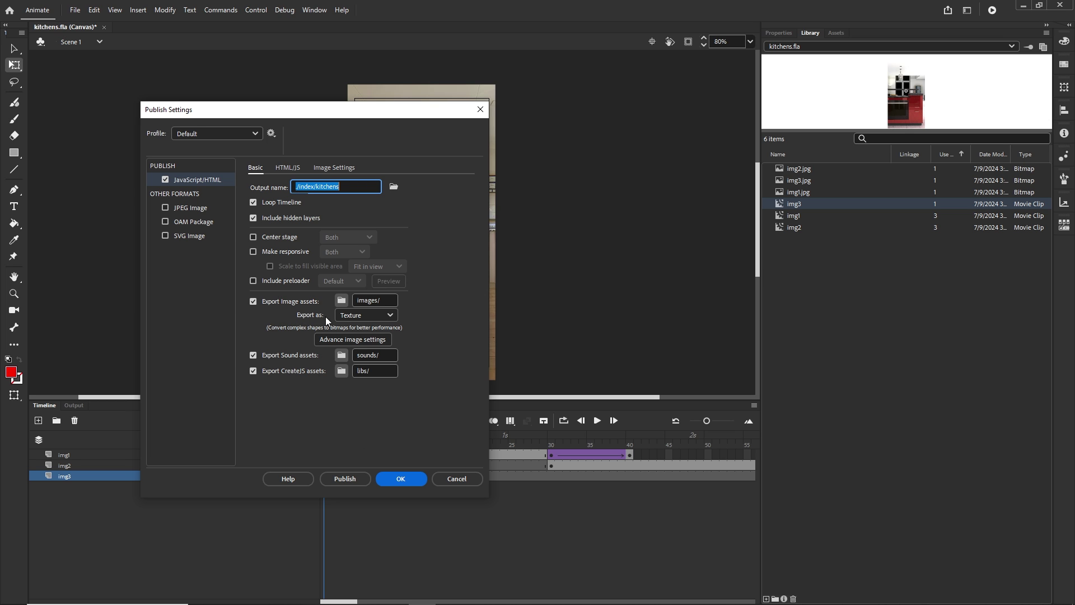
click(388, 317)
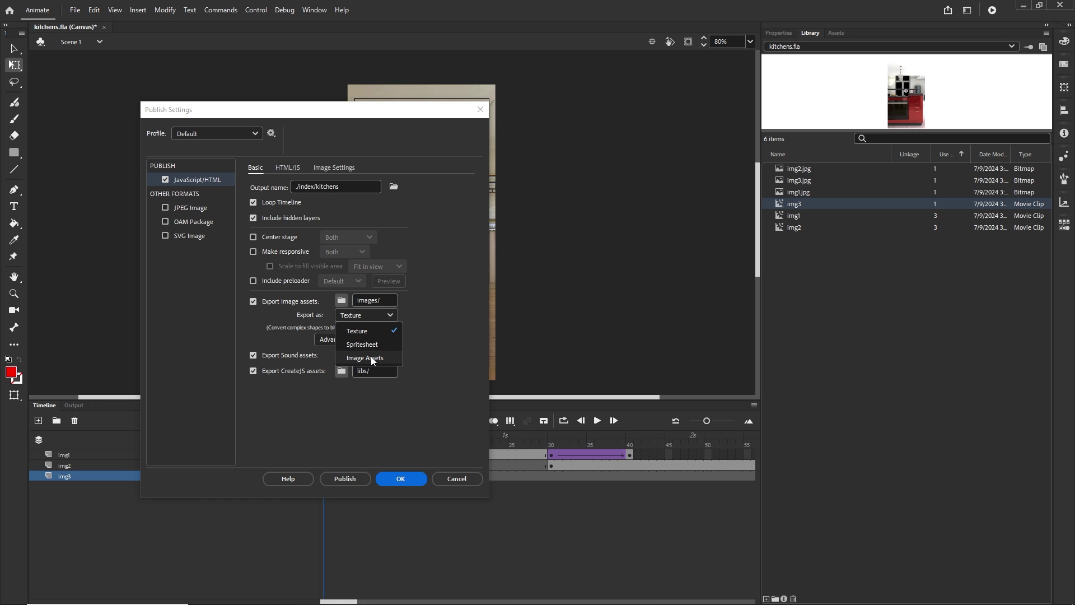
click(358, 331)
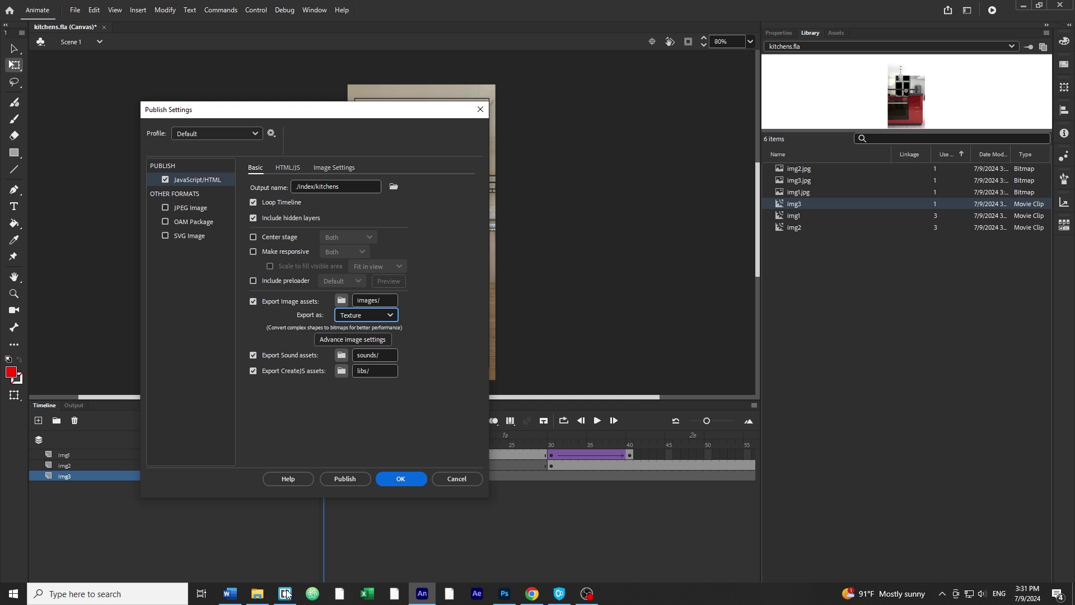
click(257, 594)
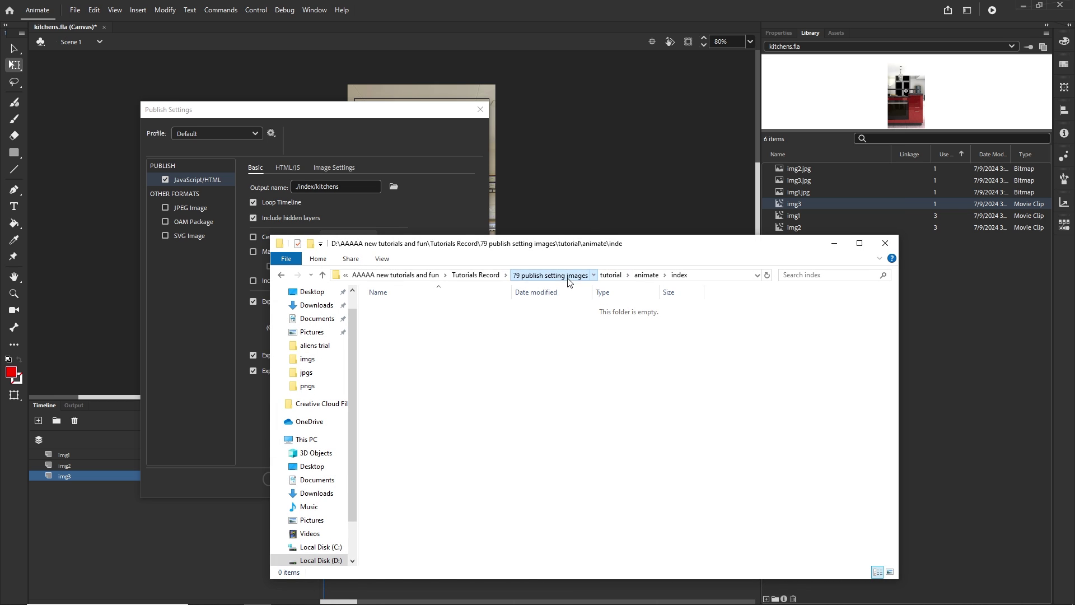
click(550, 274)
double_click(401, 334)
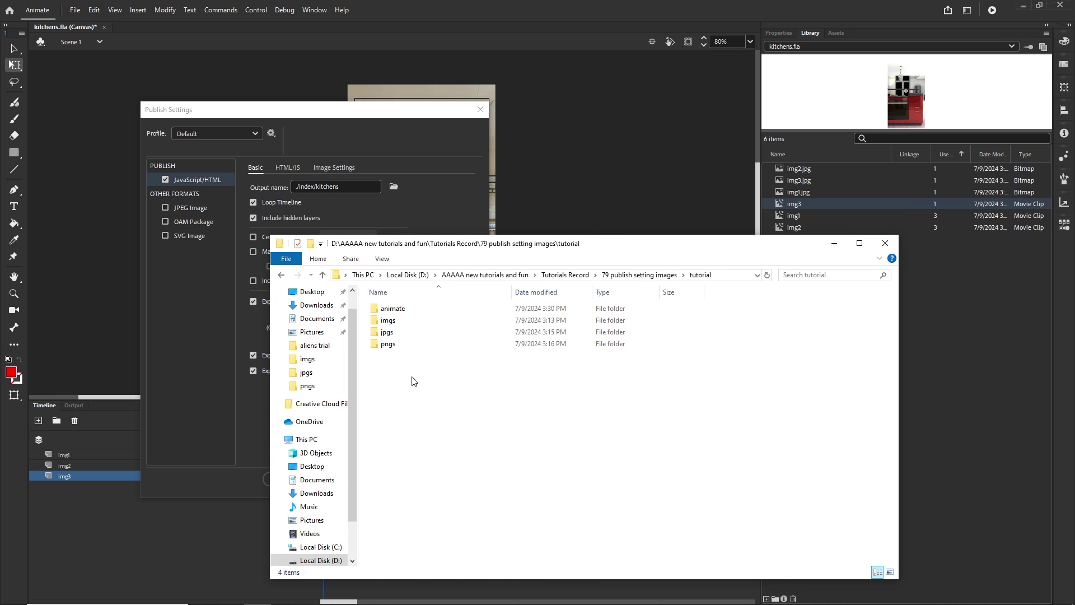
click(390, 336)
double_click(390, 335)
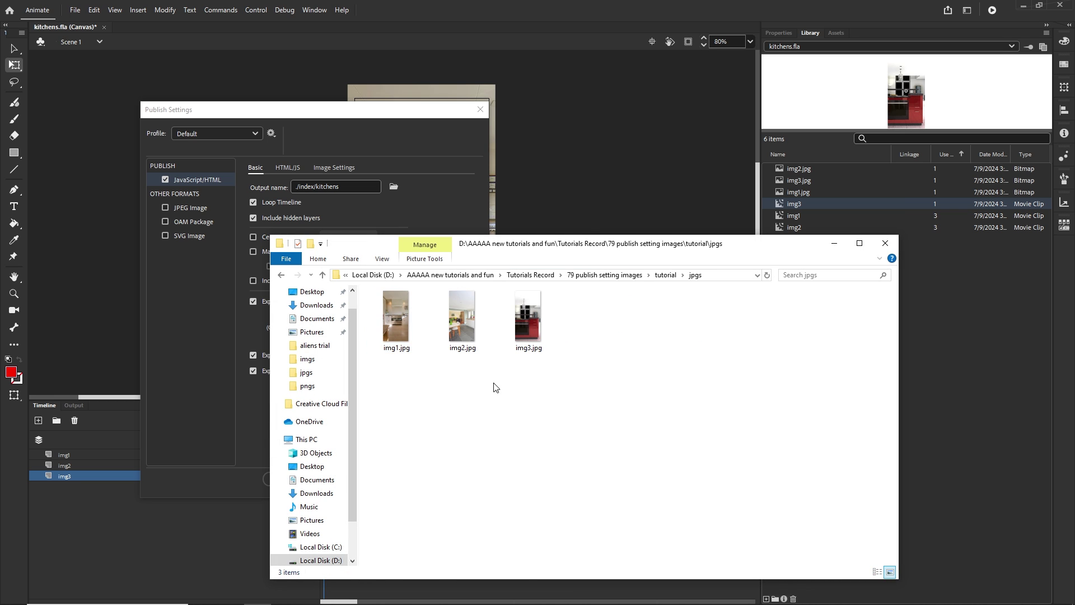
click(394, 323)
click(454, 330)
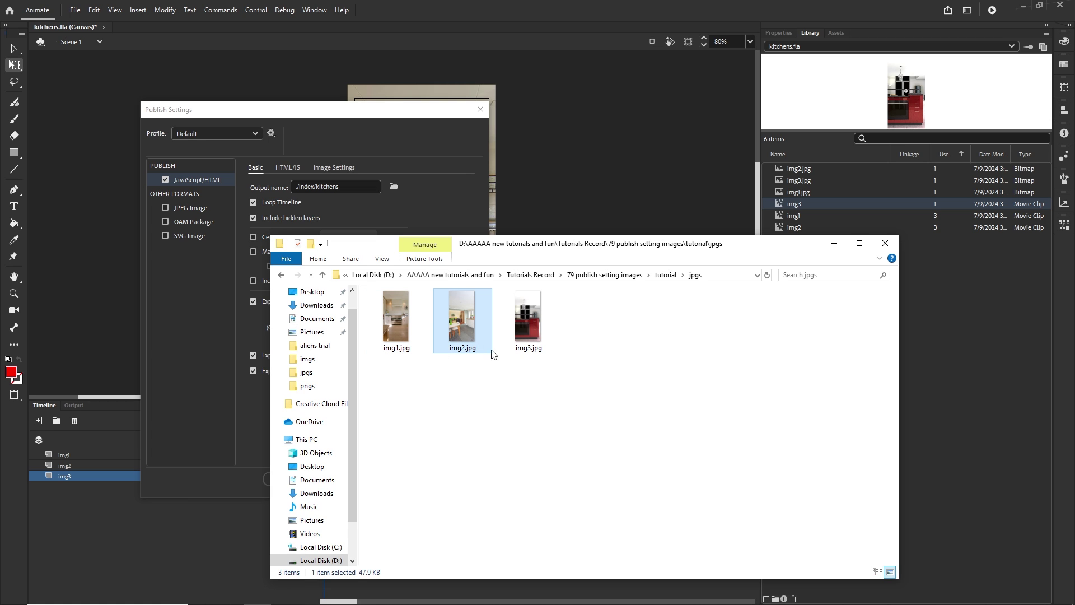
click(533, 332)
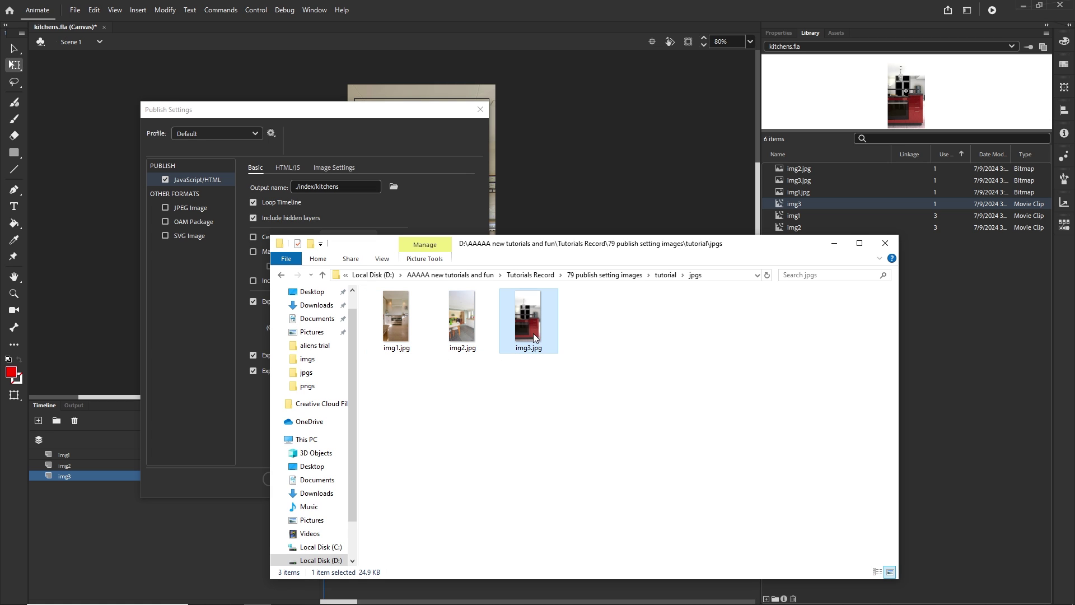
click(834, 243)
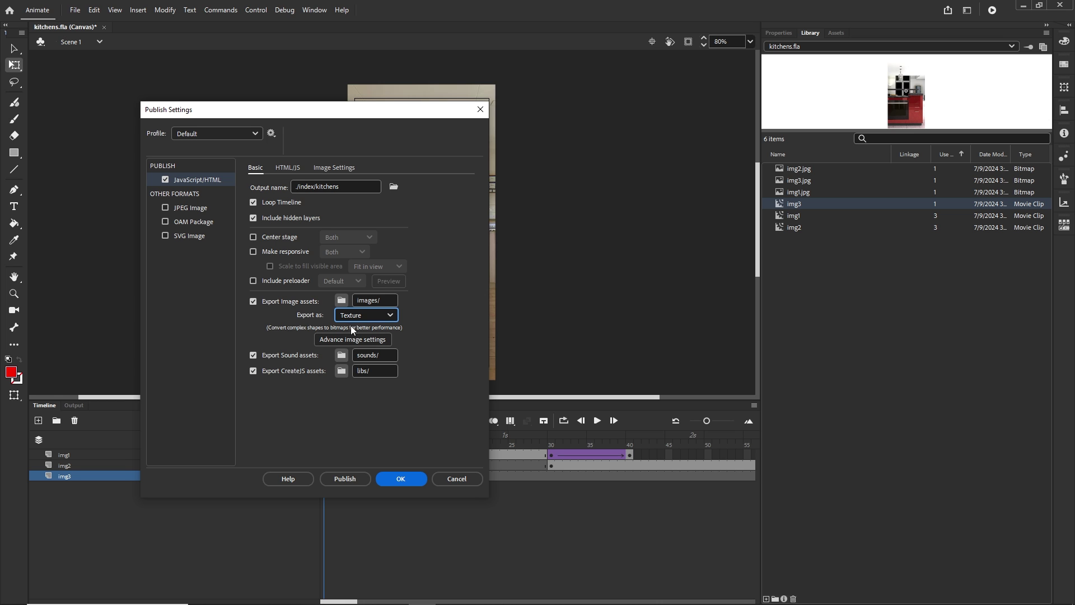
Step: Review HTML/JS and Image Settings, try Spritesheet, revert to Texture at 2048 × 2048, and confirm
click(288, 167)
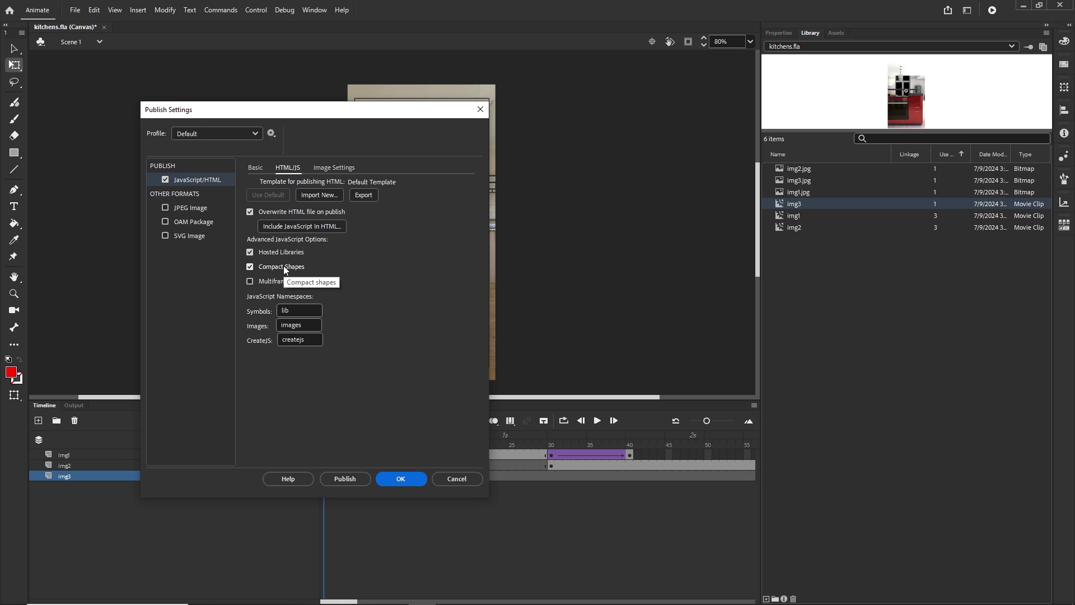
click(338, 167)
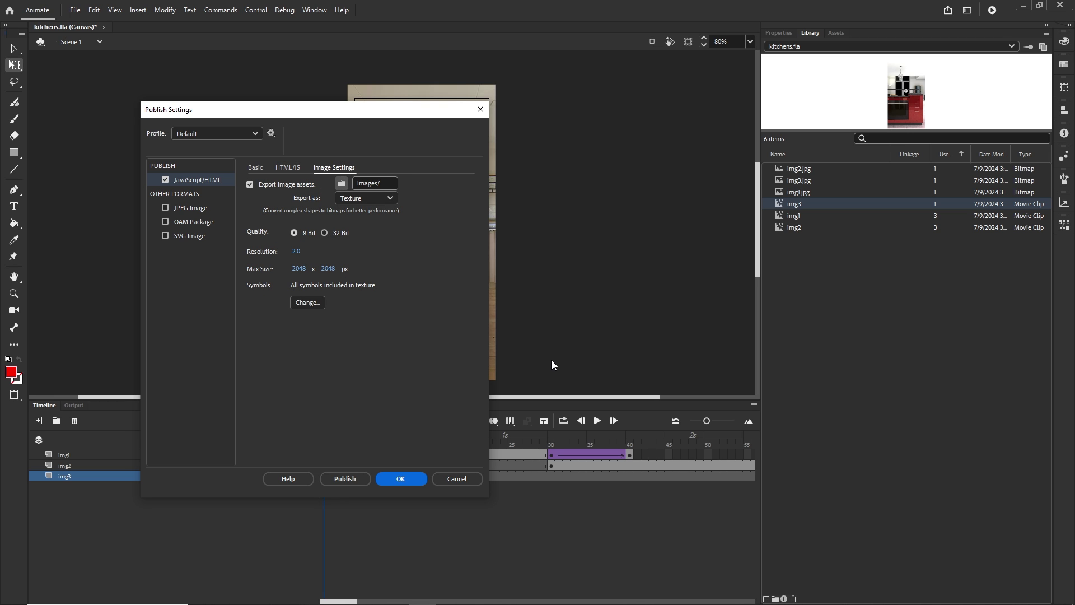
click(389, 200)
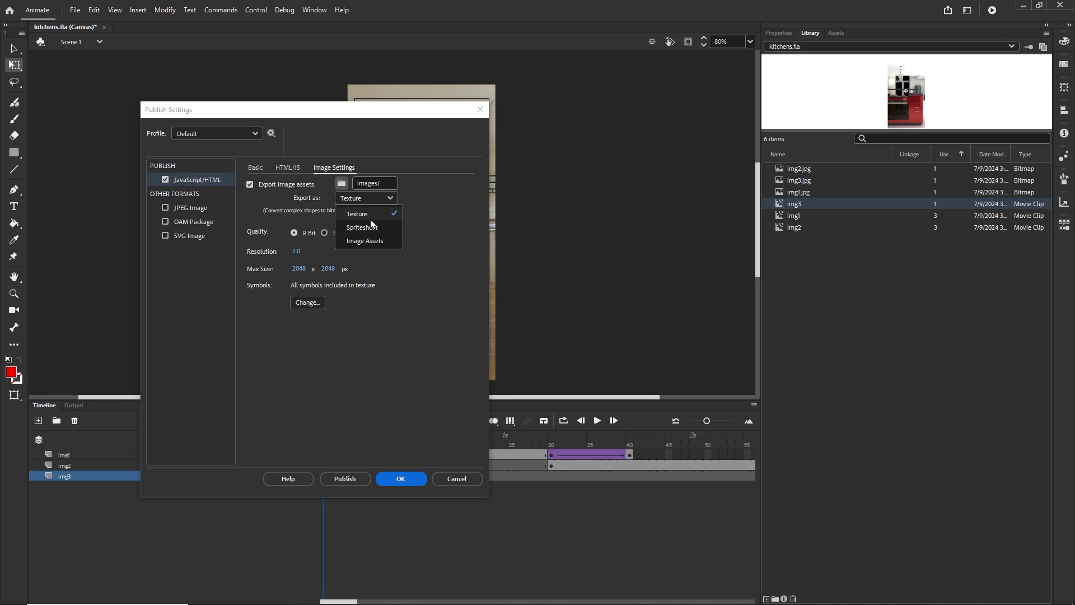
click(371, 229)
click(395, 200)
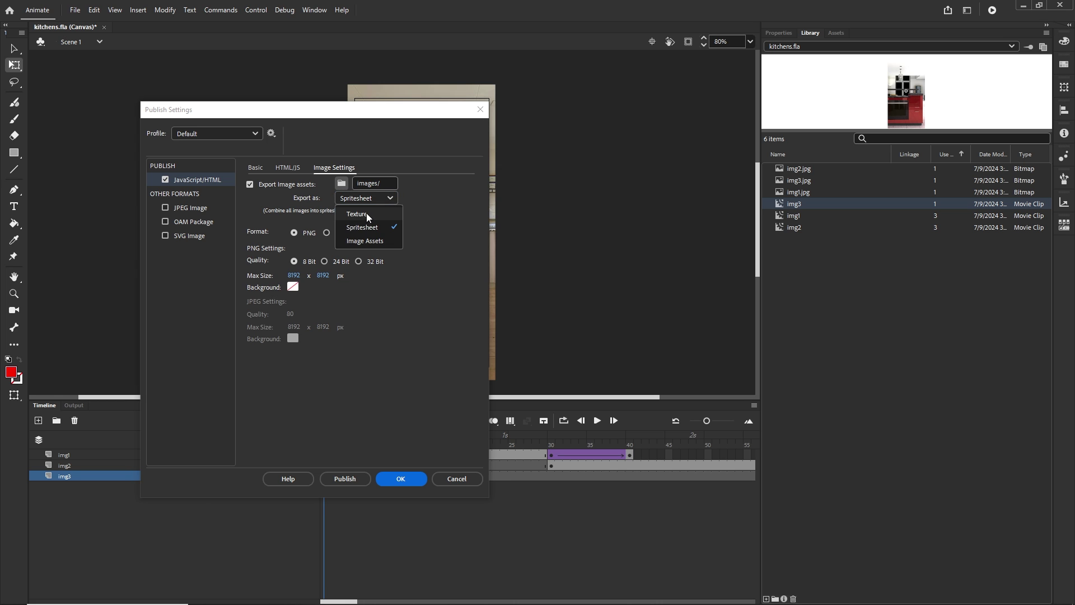
click(362, 215)
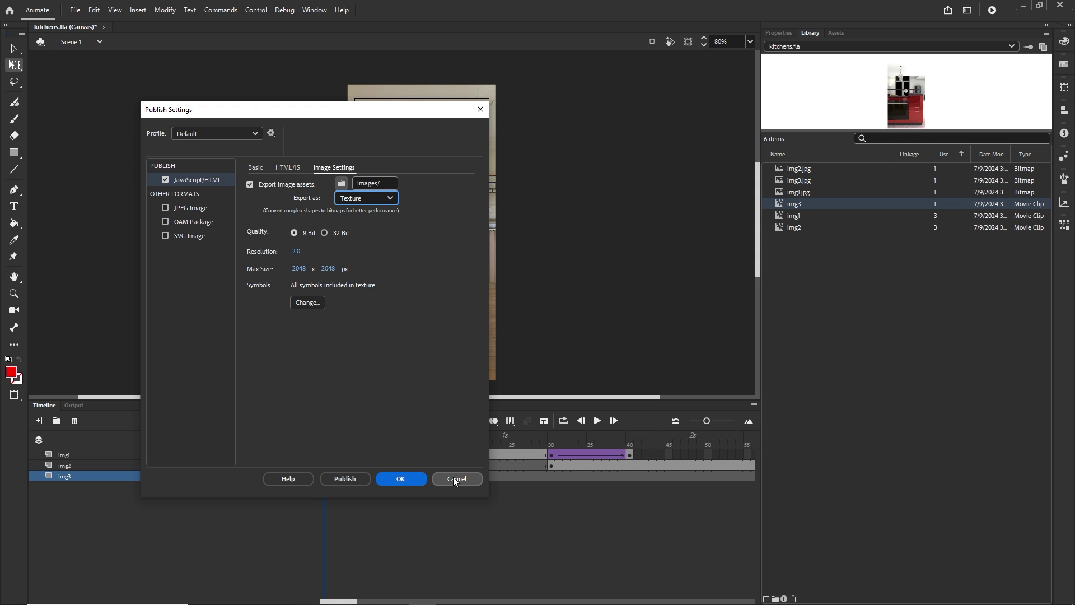
click(407, 479)
Step: Publish the movie, then locate kitchens_atlas_1.png in tutorial\animate\index\images
click(73, 12)
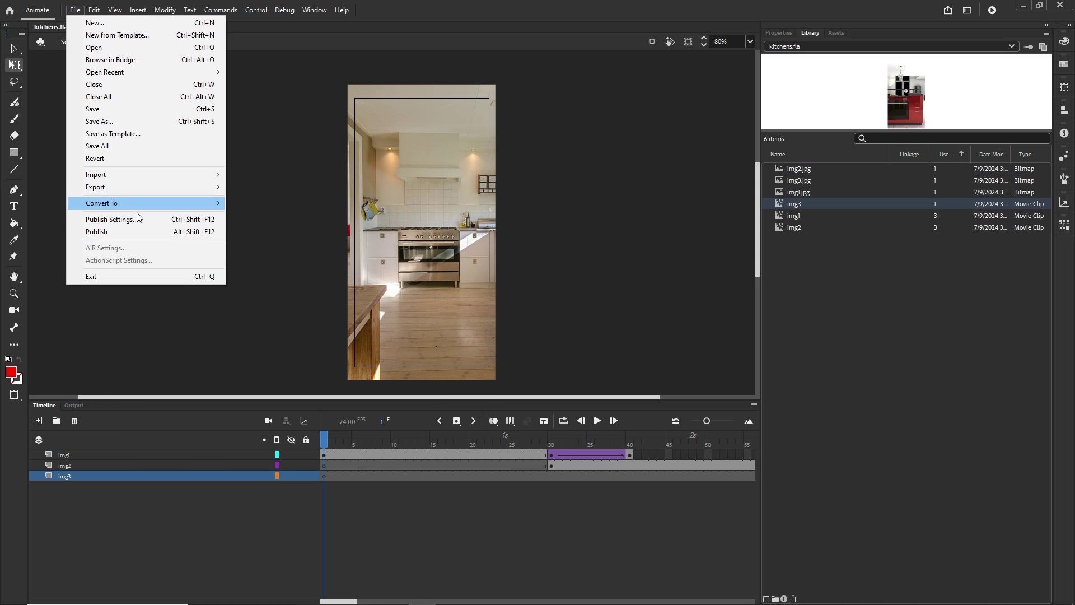
click(137, 231)
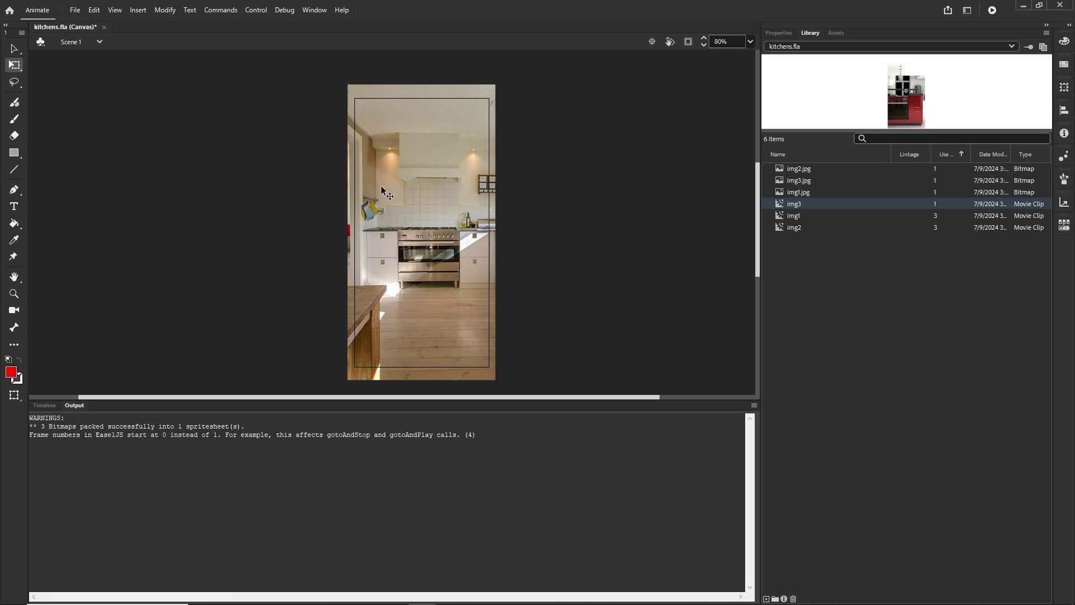
click(257, 593)
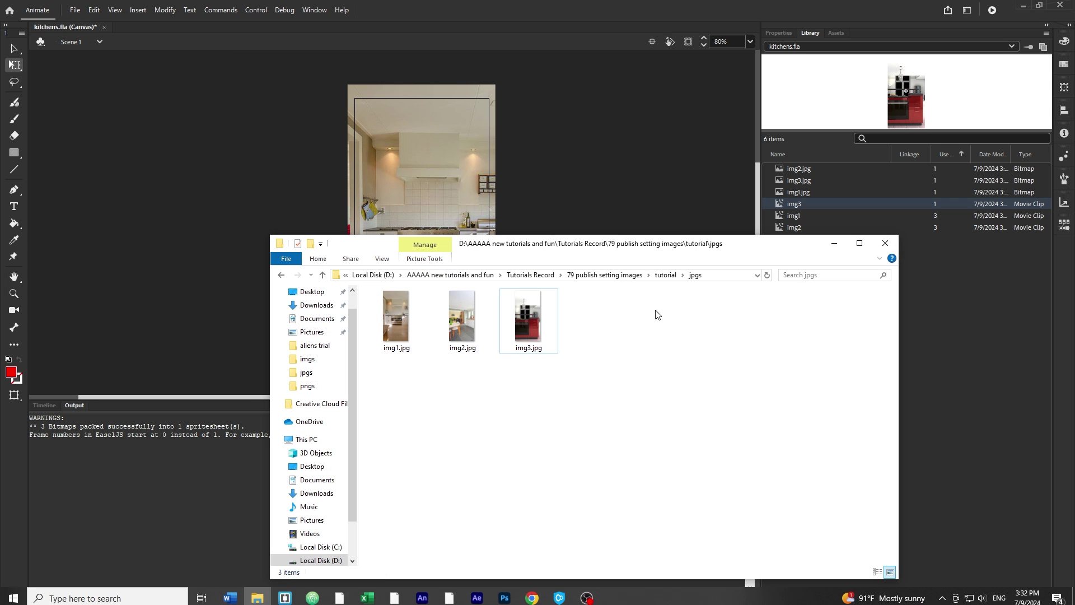
click(665, 274)
click(639, 274)
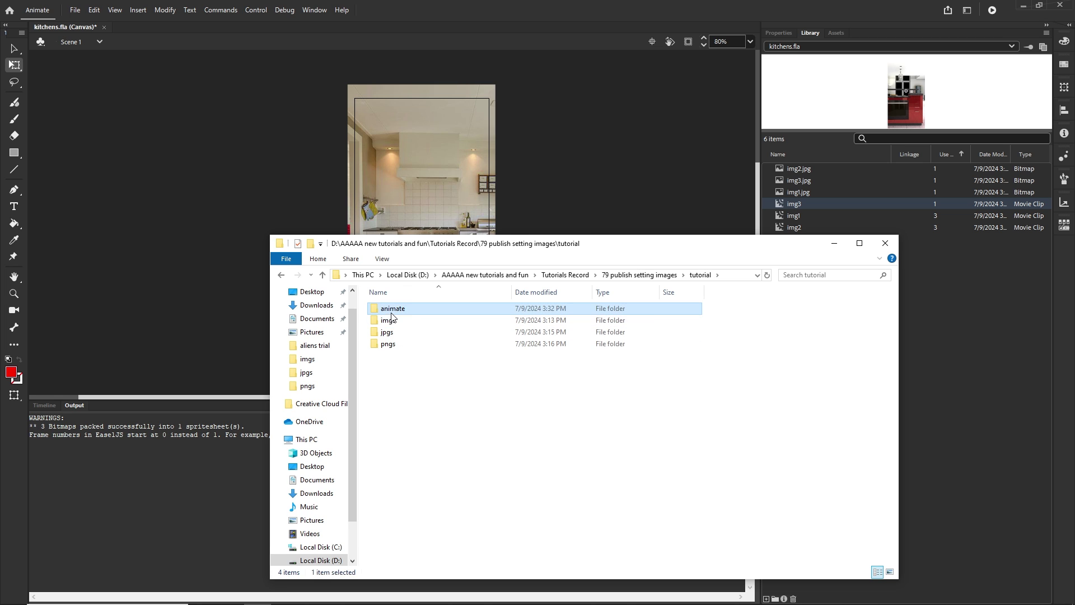
double_click(391, 309)
click(388, 312)
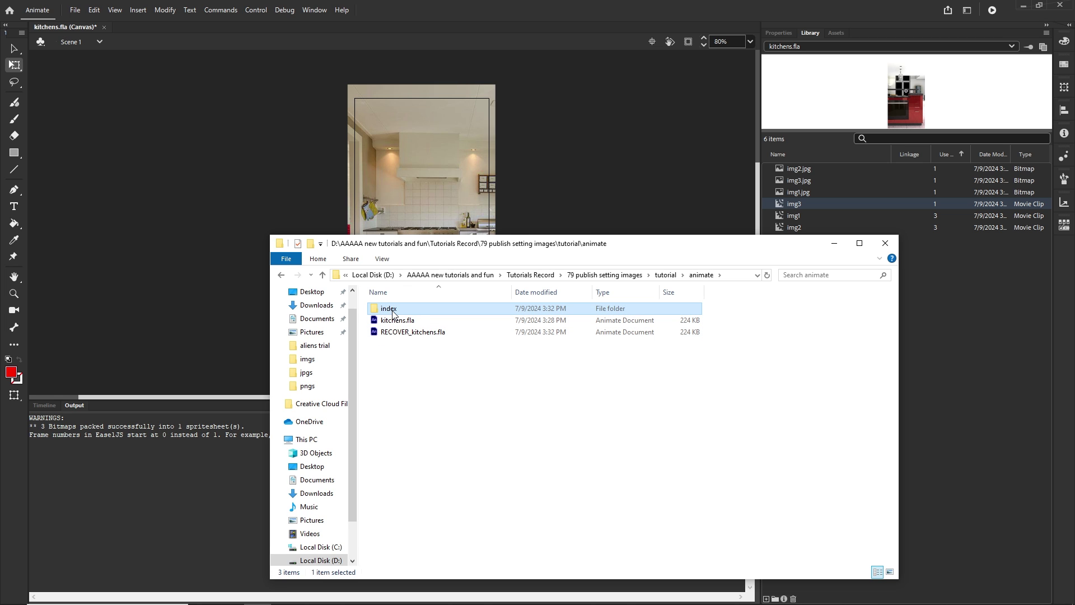
double_click(389, 311)
double_click(395, 311)
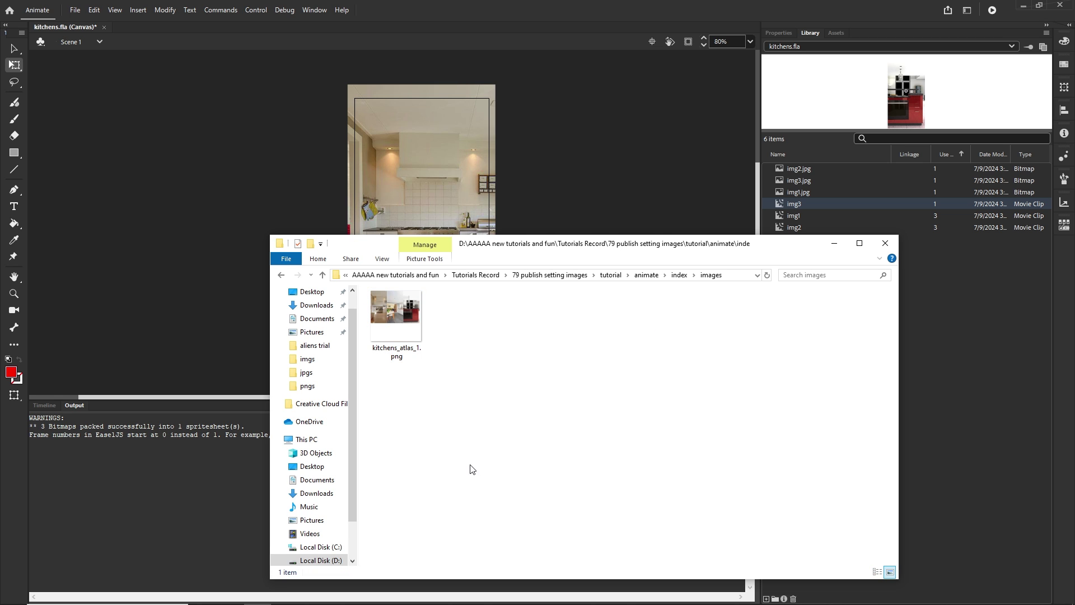
click(396, 310)
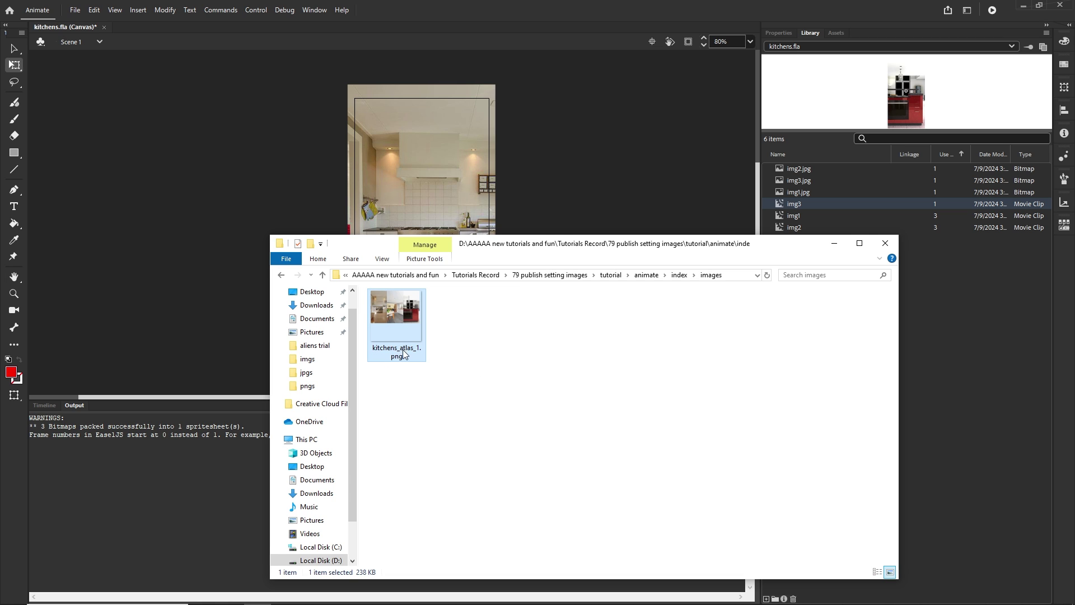
Step: View kitchens_atlas_1.png in Photos showing three kitchens side by side, then reopen Publish Settings
double_click(394, 318)
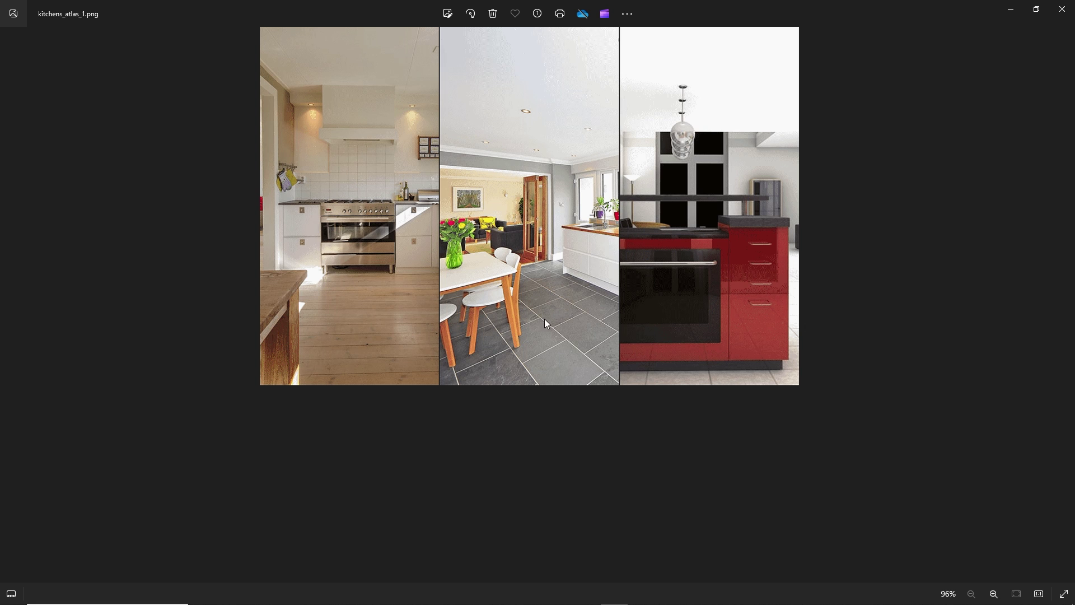
click(1062, 9)
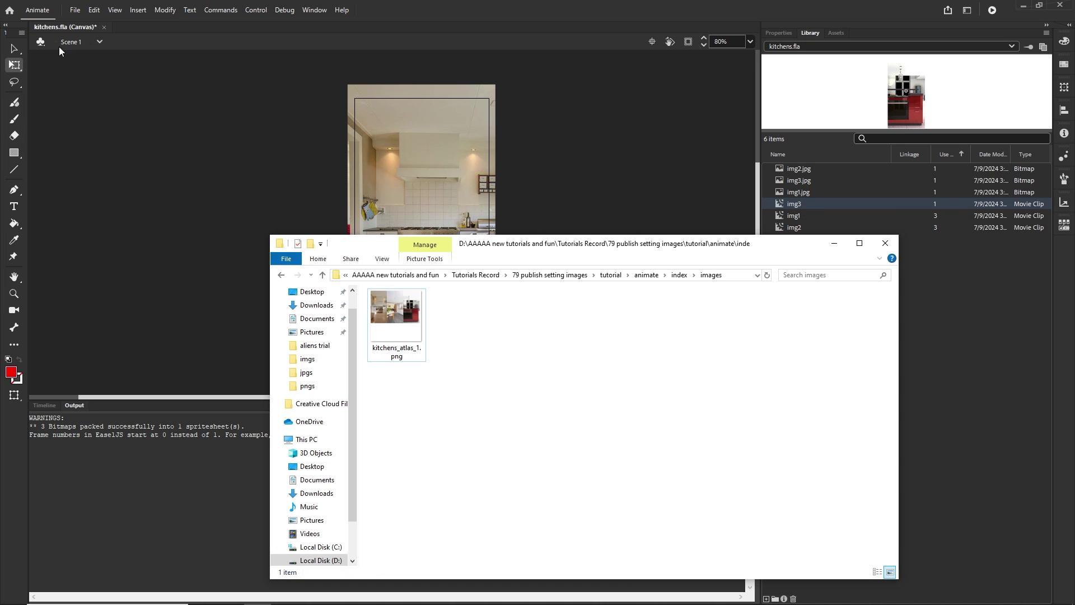
click(73, 11)
click(154, 218)
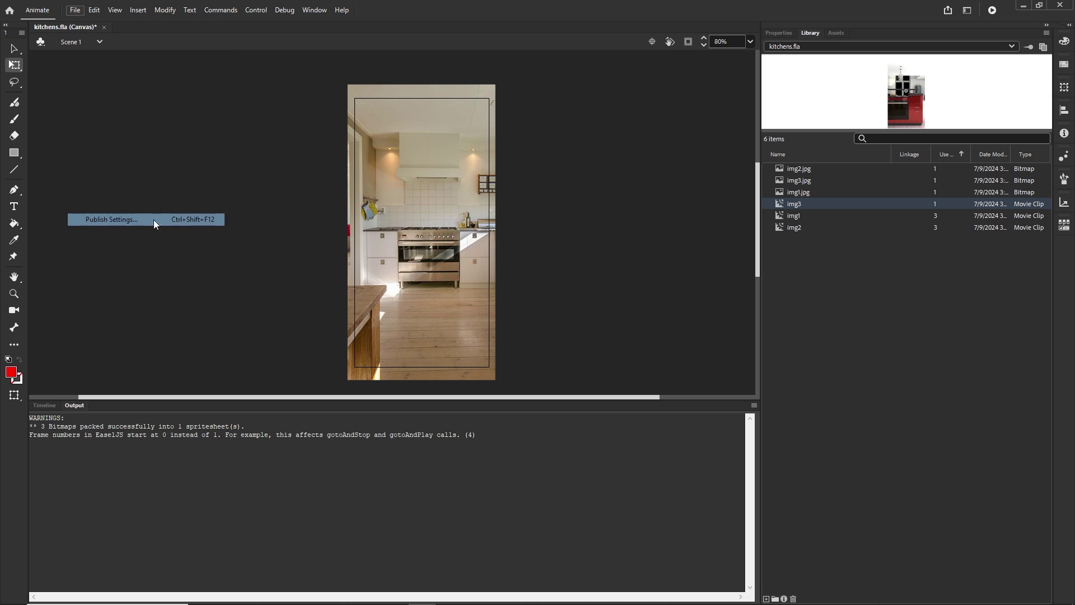
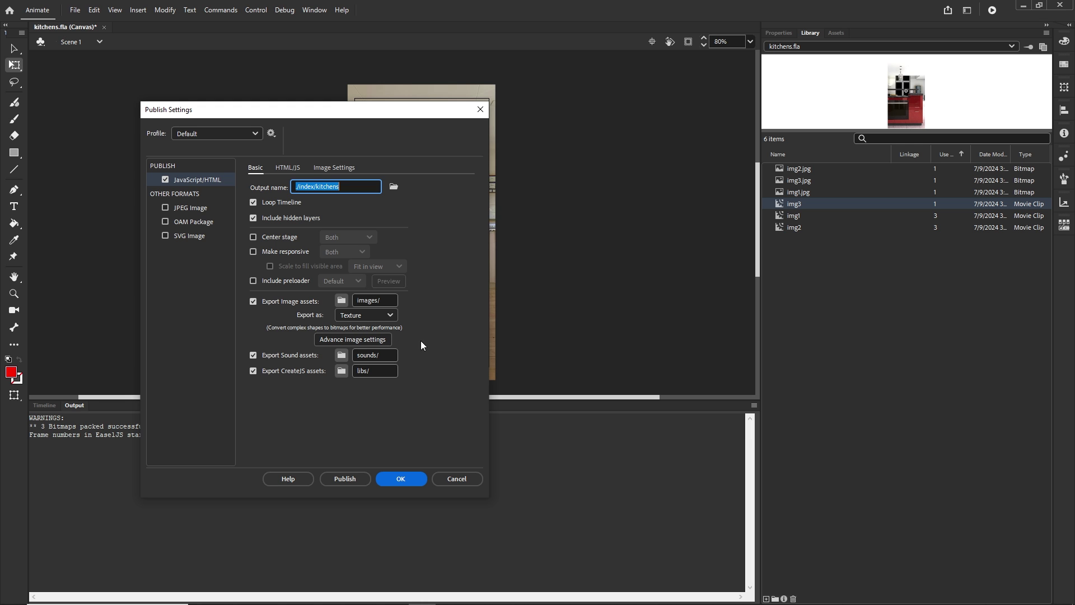
Step: Dismiss Publish Settings and add a new empty layer, Layer_4, above img1 in the timeline
click(477, 476)
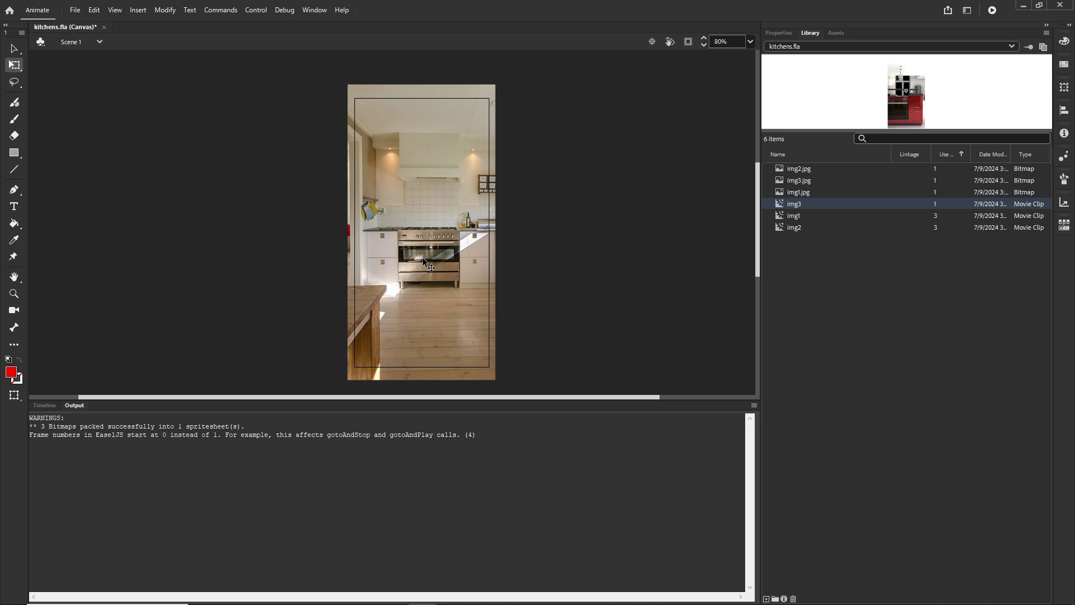
click(50, 405)
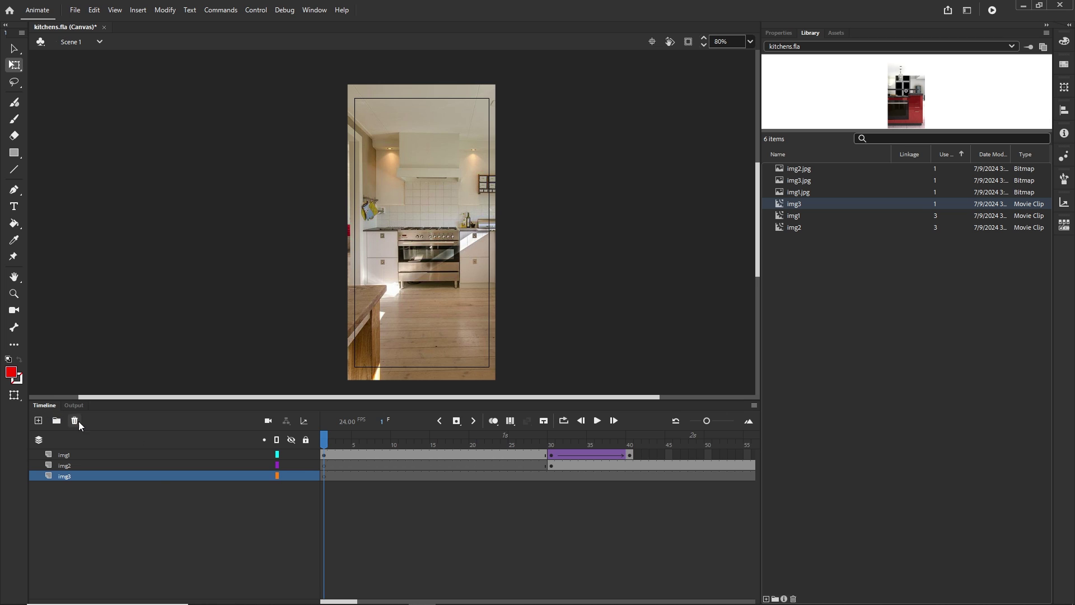
click(72, 455)
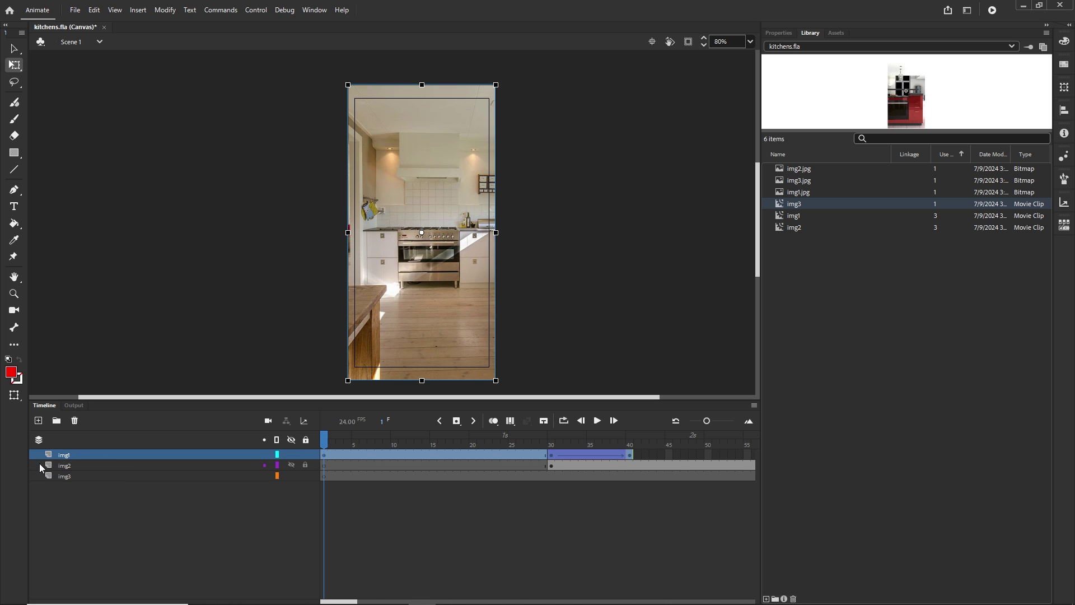
click(98, 551)
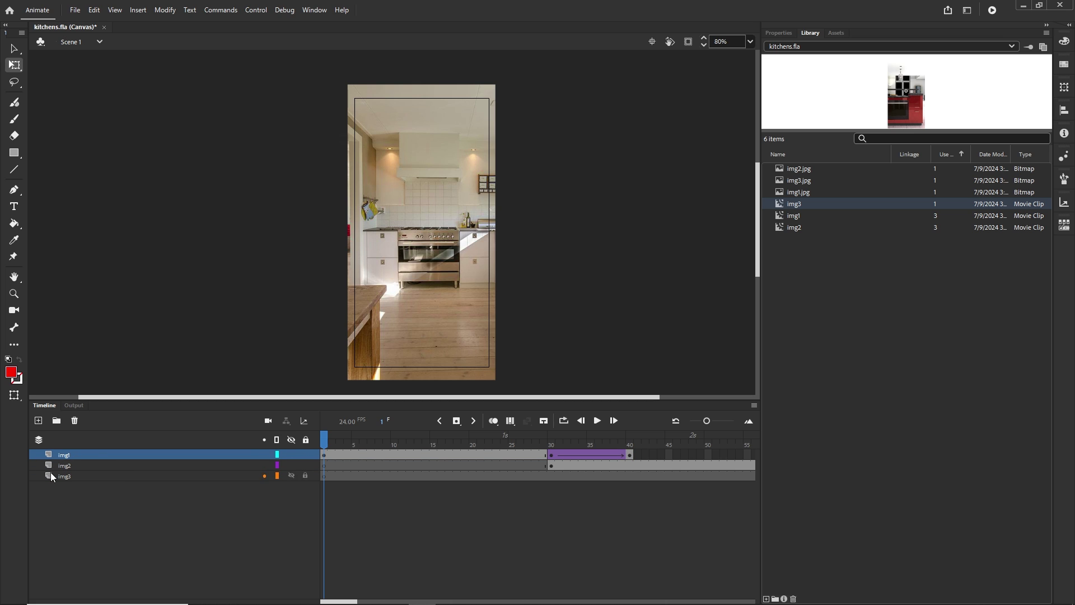
click(38, 421)
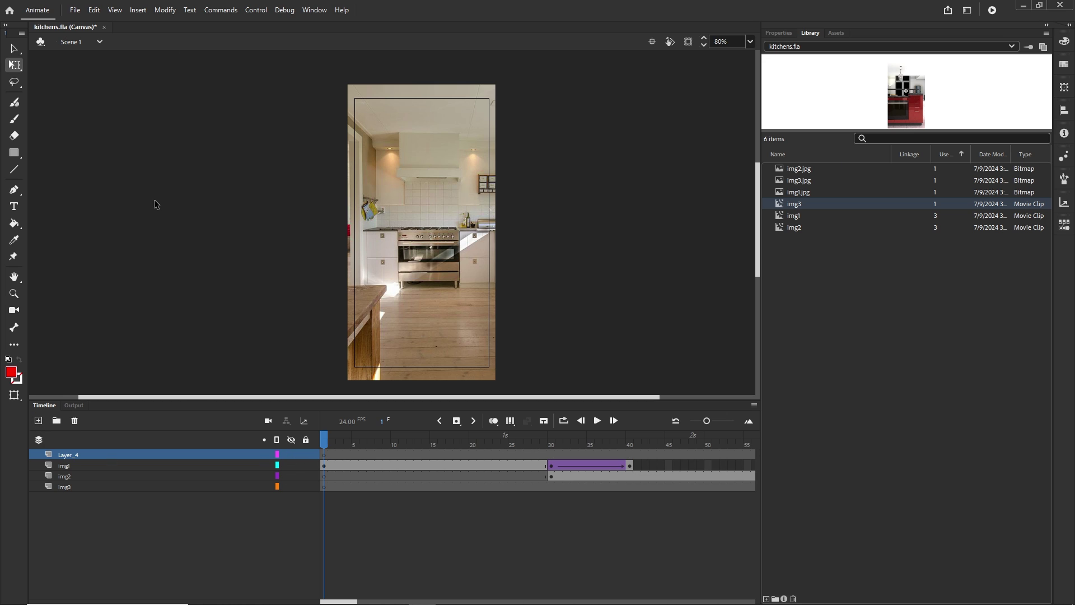
Step: Add a black 'kitchen' title at size 64 near the top of the stage
click(783, 33)
click(12, 207)
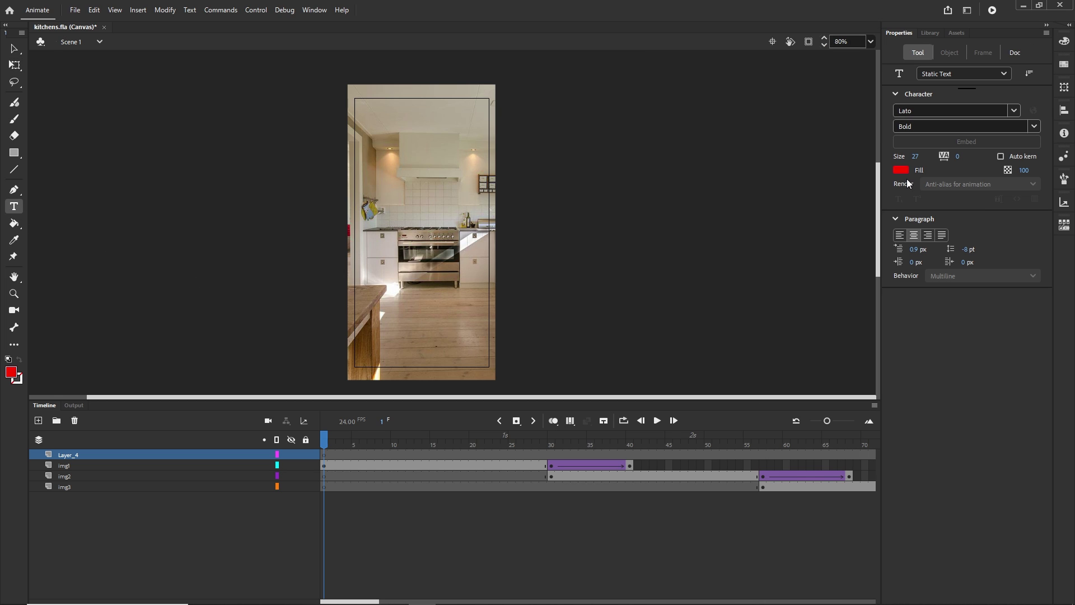
click(903, 171)
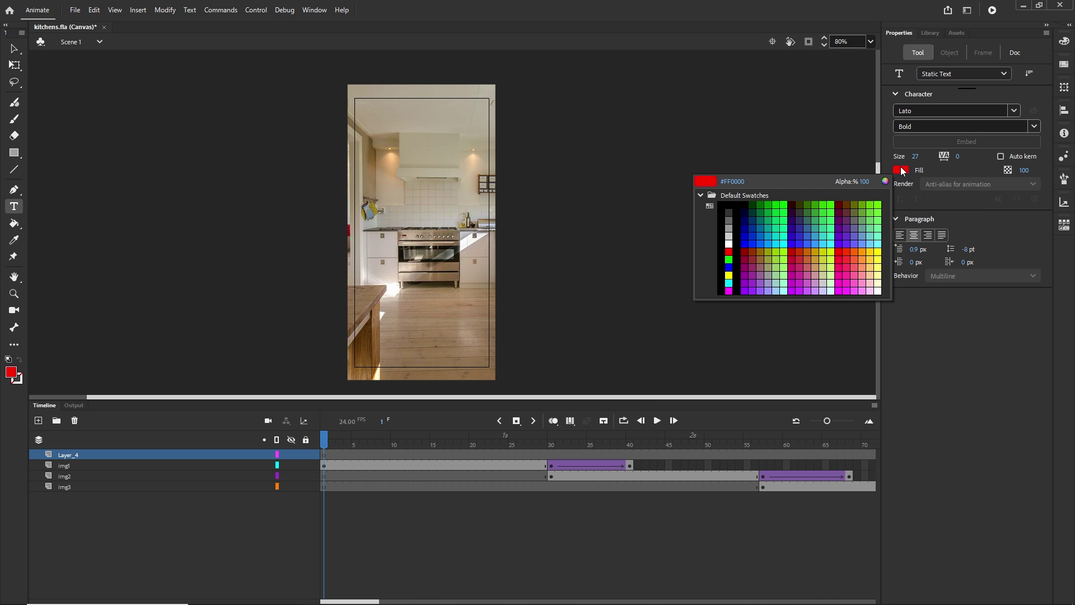
click(731, 202)
click(411, 156)
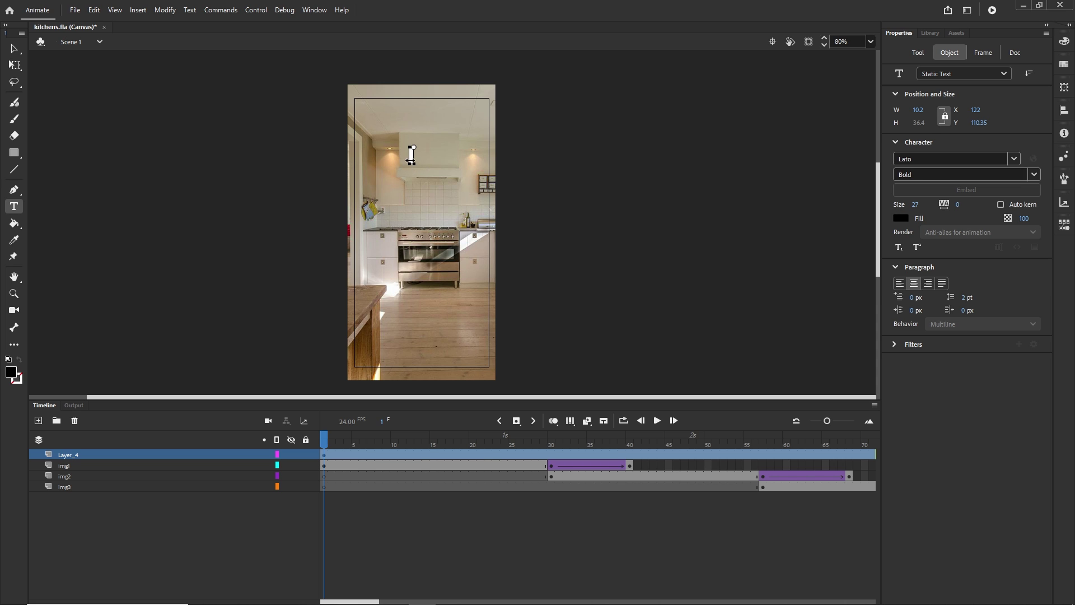
text(kitchen)
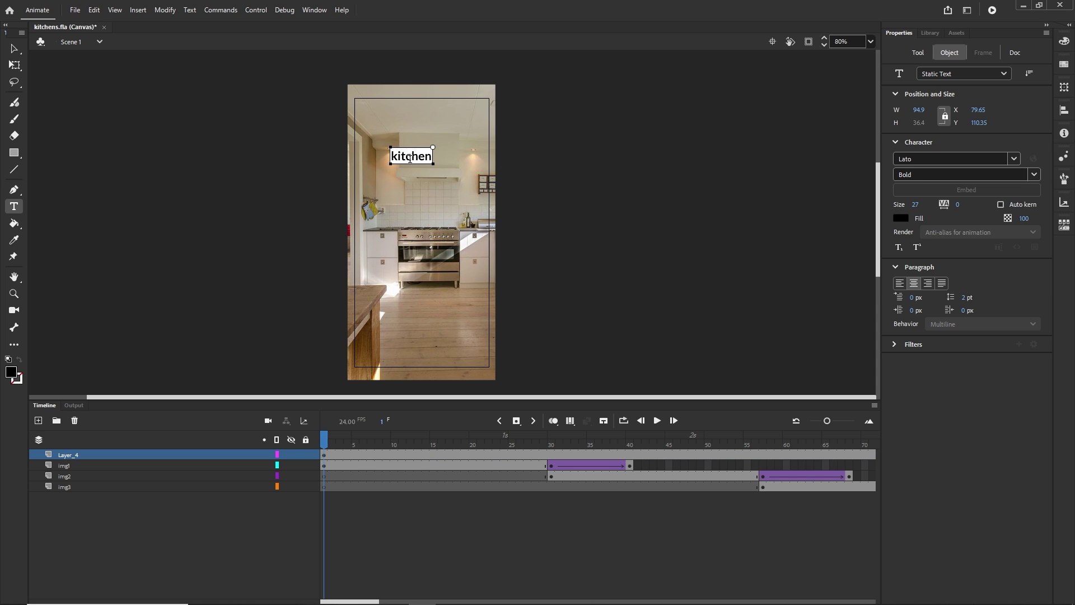
click(14, 48)
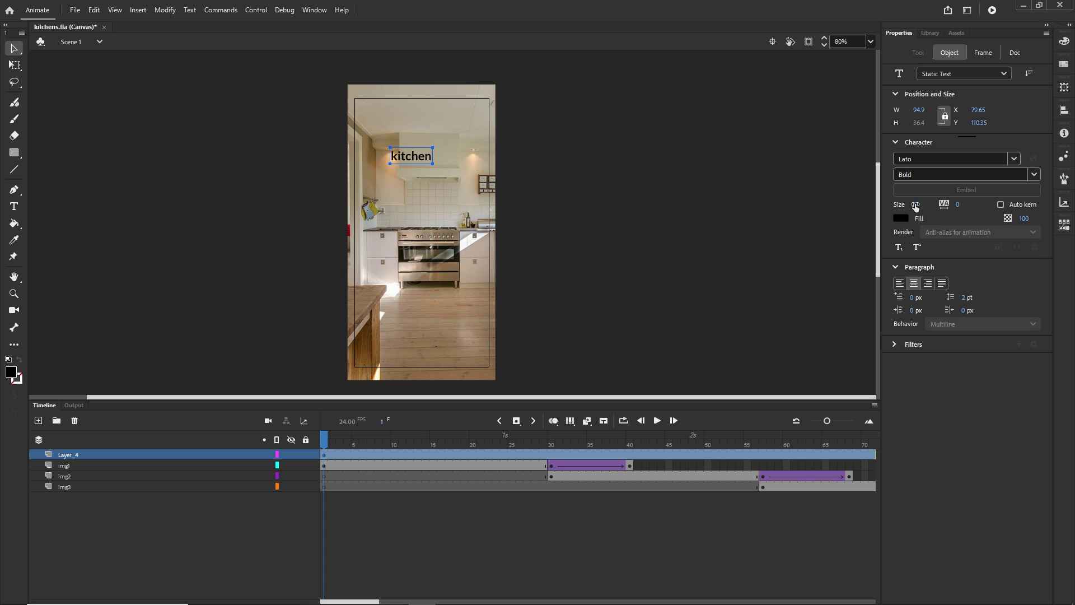
drag(916, 206, 932, 174)
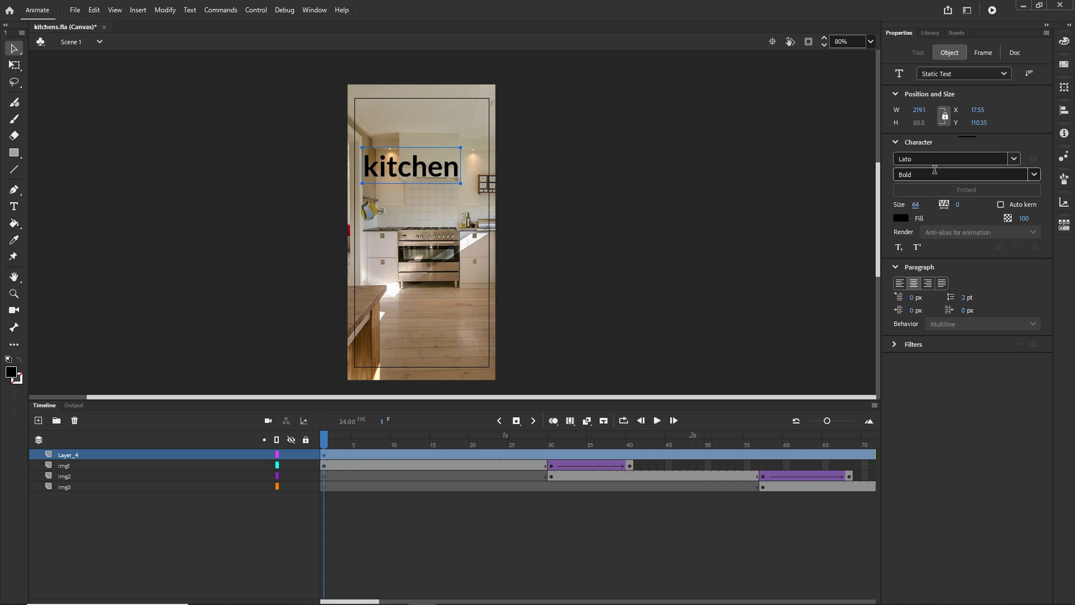
drag(431, 172, 437, 146)
click(588, 176)
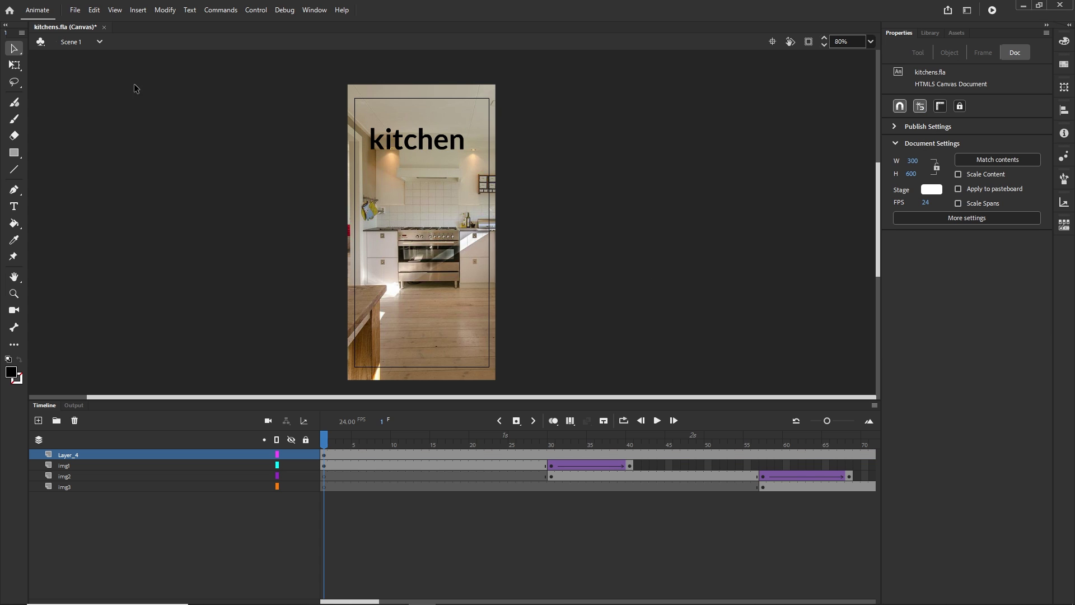
Step: Publish the banner and open kitchens_atlas_1.png from the exported images folder
click(75, 10)
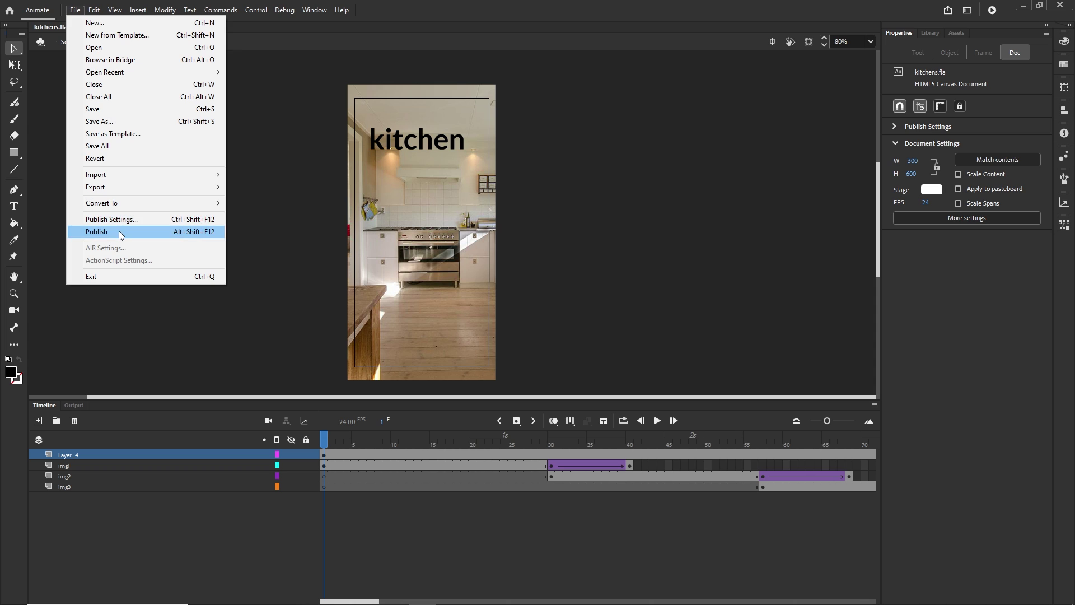
click(97, 232)
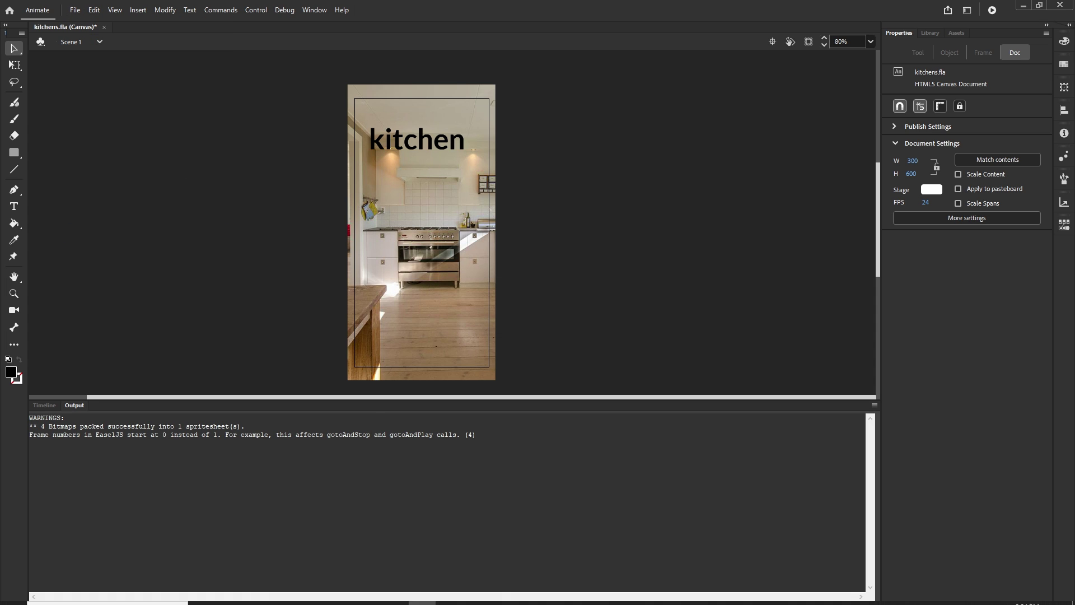
click(257, 593)
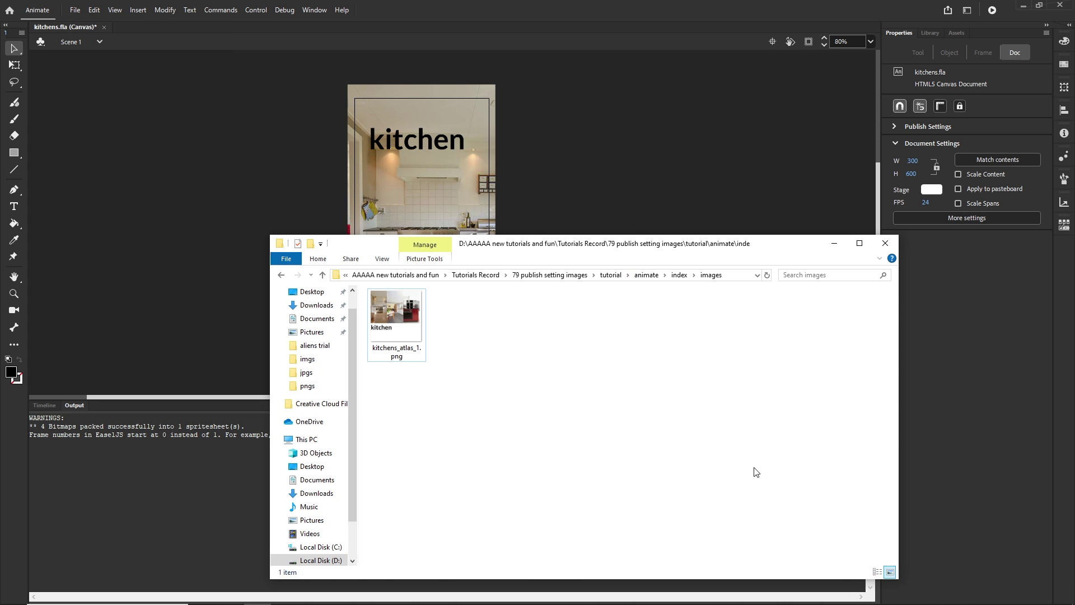
click(679, 274)
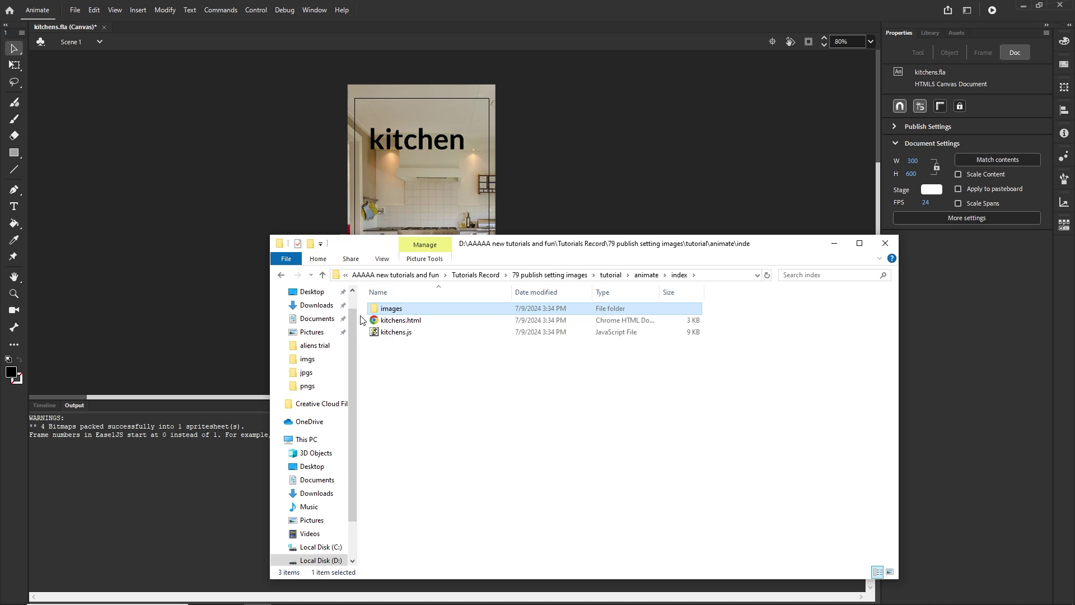
double_click(392, 309)
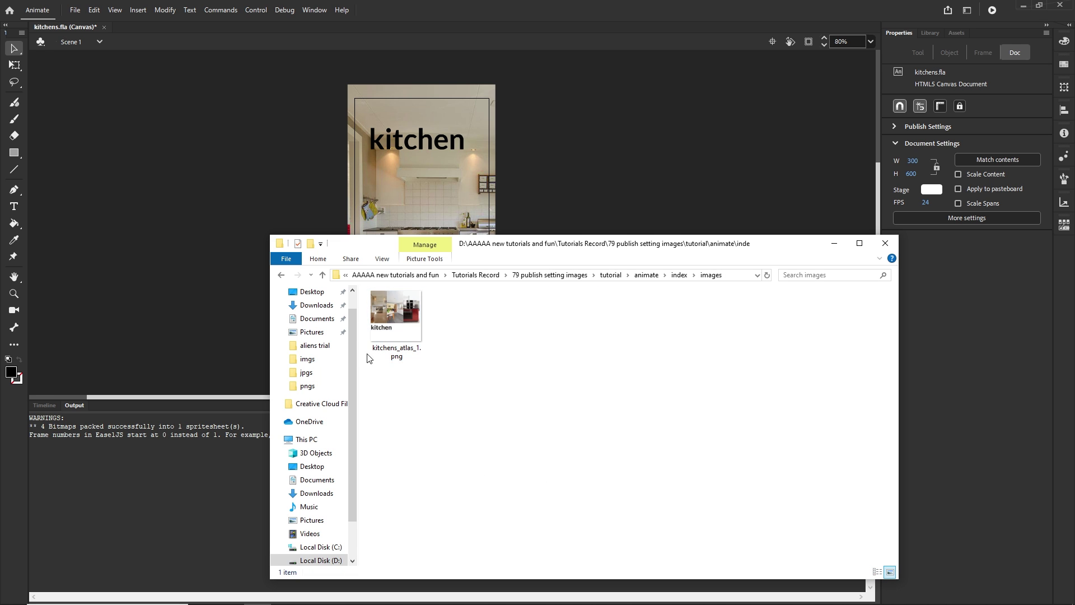
double_click(399, 304)
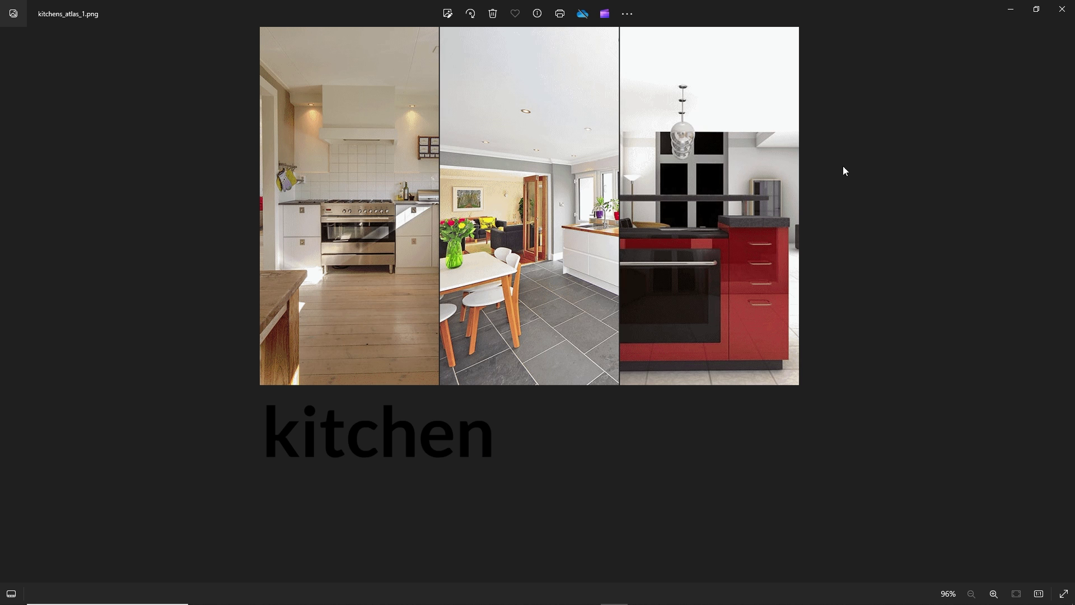
Step: Close the Photos viewer after reviewing the combined kitchens_atlas_1.png spritesheet
click(1063, 9)
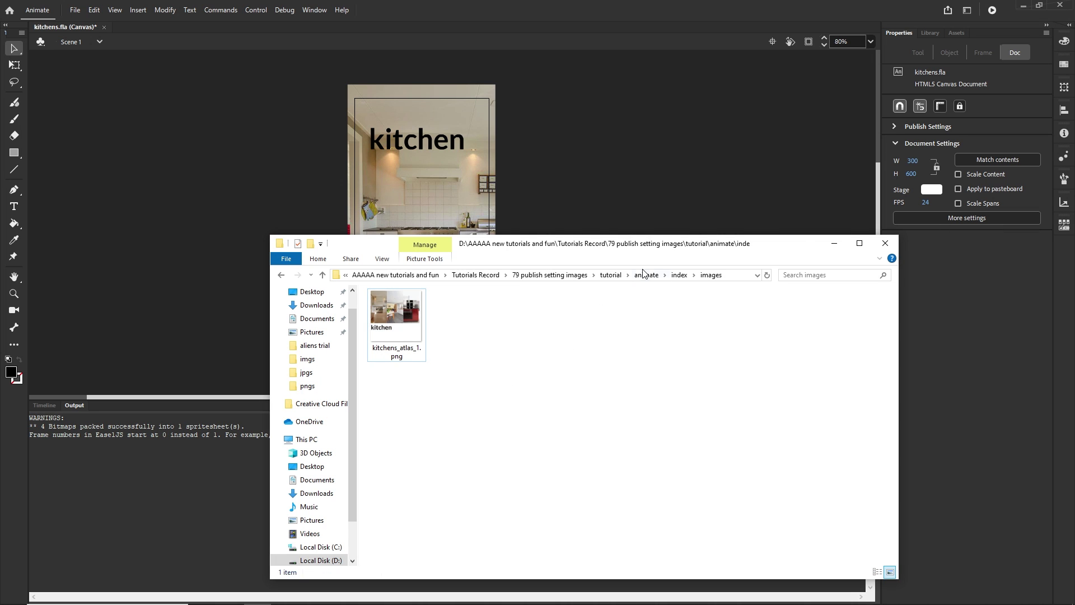
Step: Return to Animate's timeline and check Publish Settings without changing them
click(834, 243)
click(44, 404)
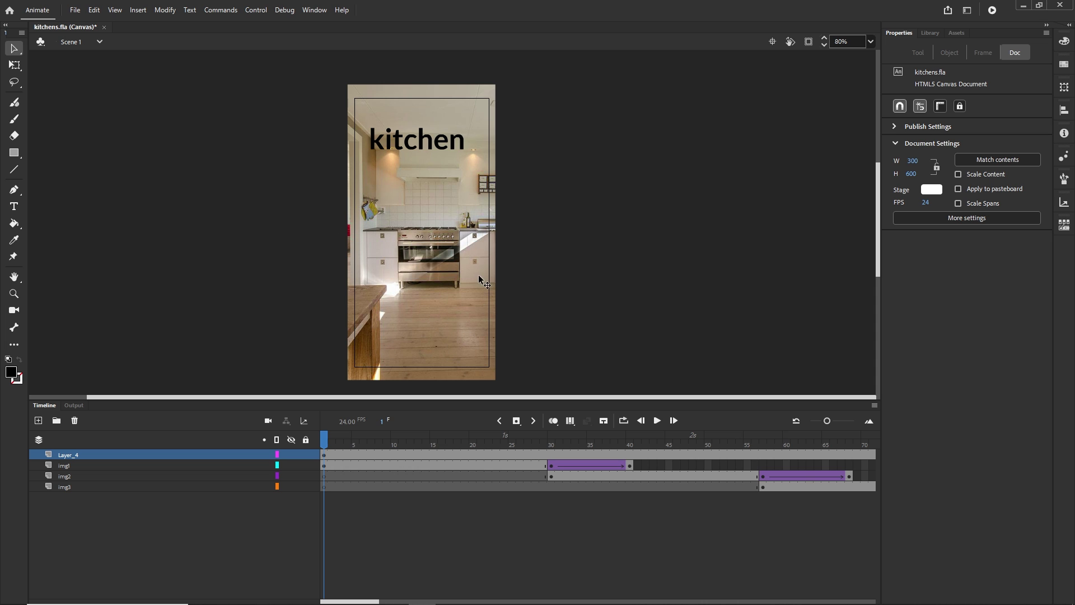
click(73, 11)
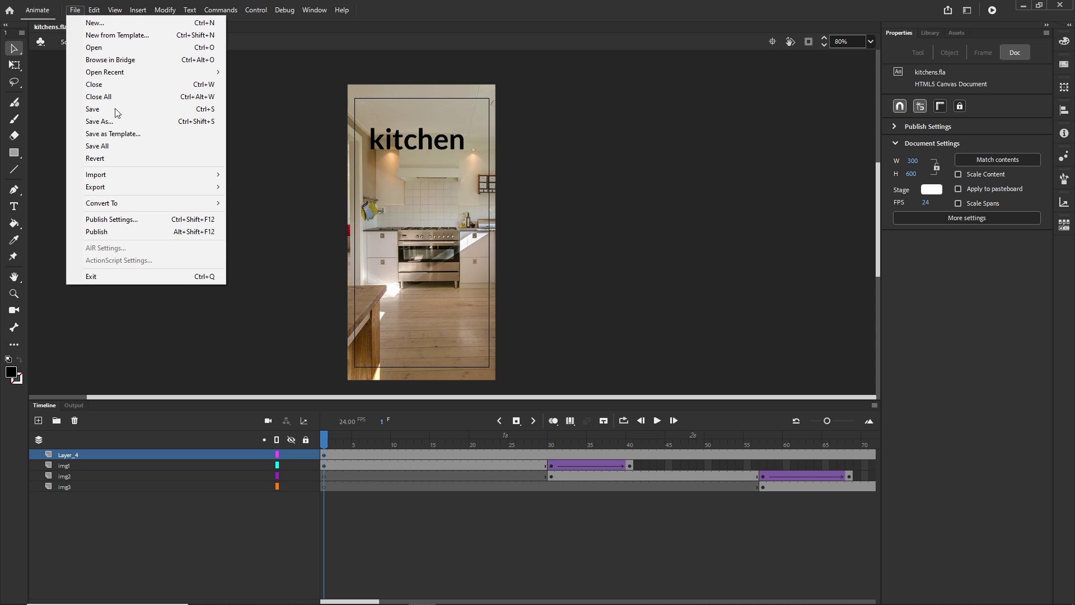
click(138, 219)
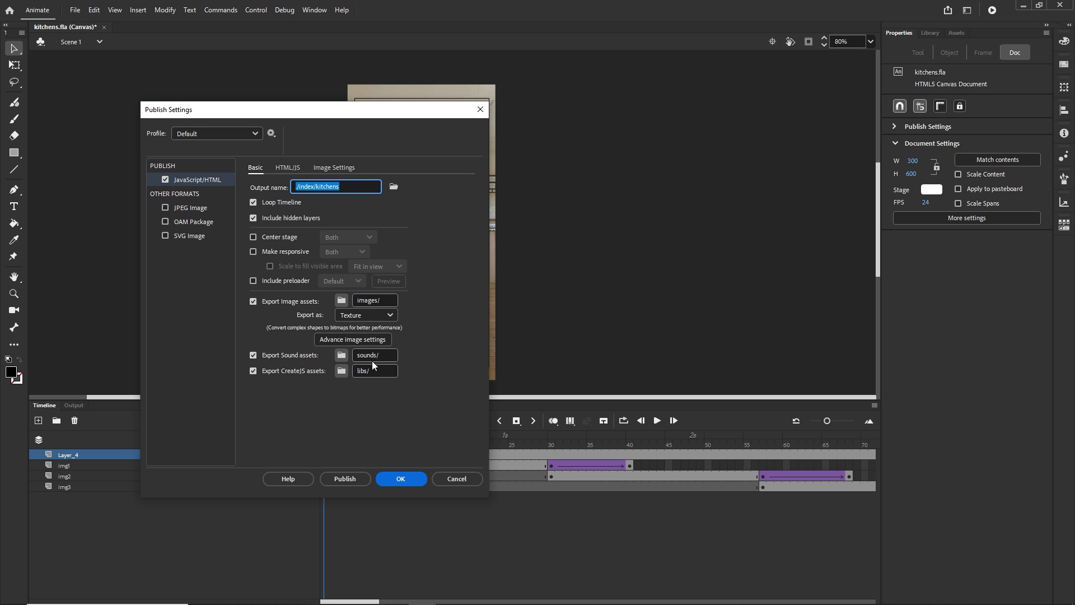
click(474, 479)
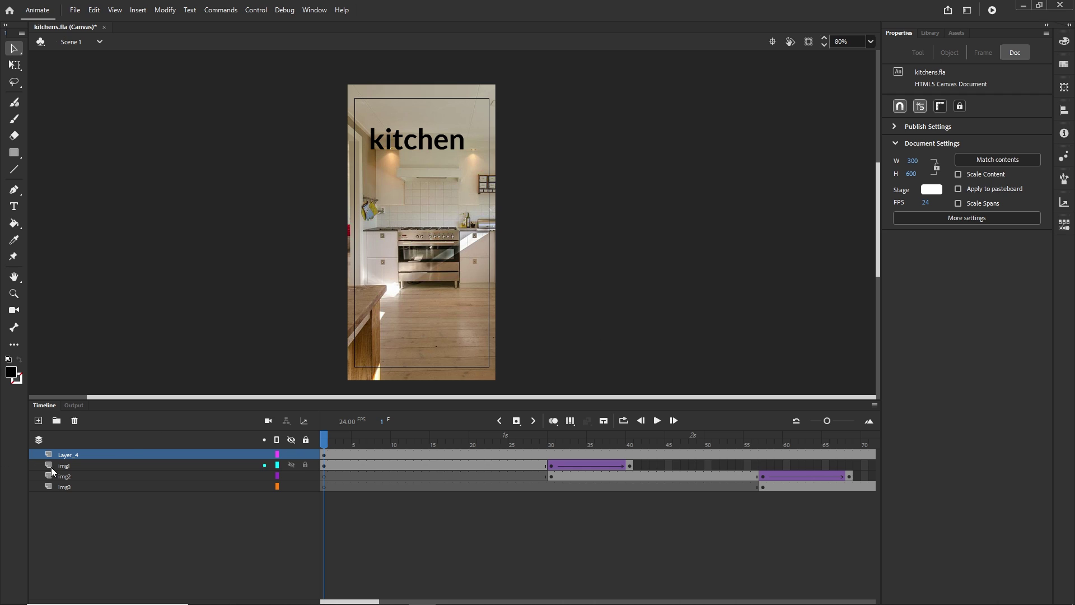
Step: Rename Layer_4 to 'txt' and add a new top layer named 'btn'
double_click(67, 454)
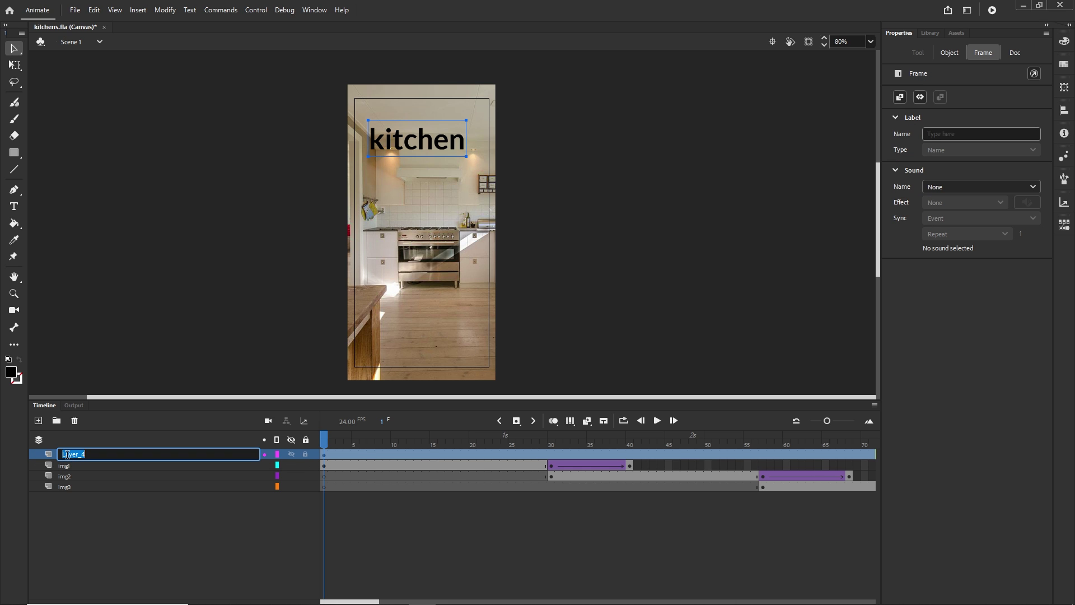
text(txt)
key(Return)
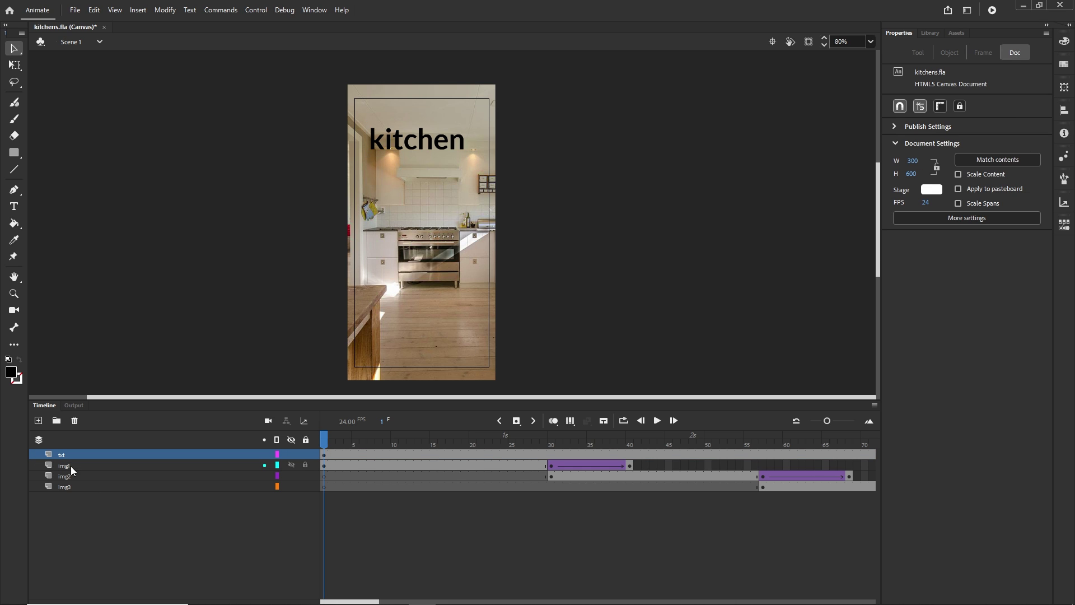
click(38, 421)
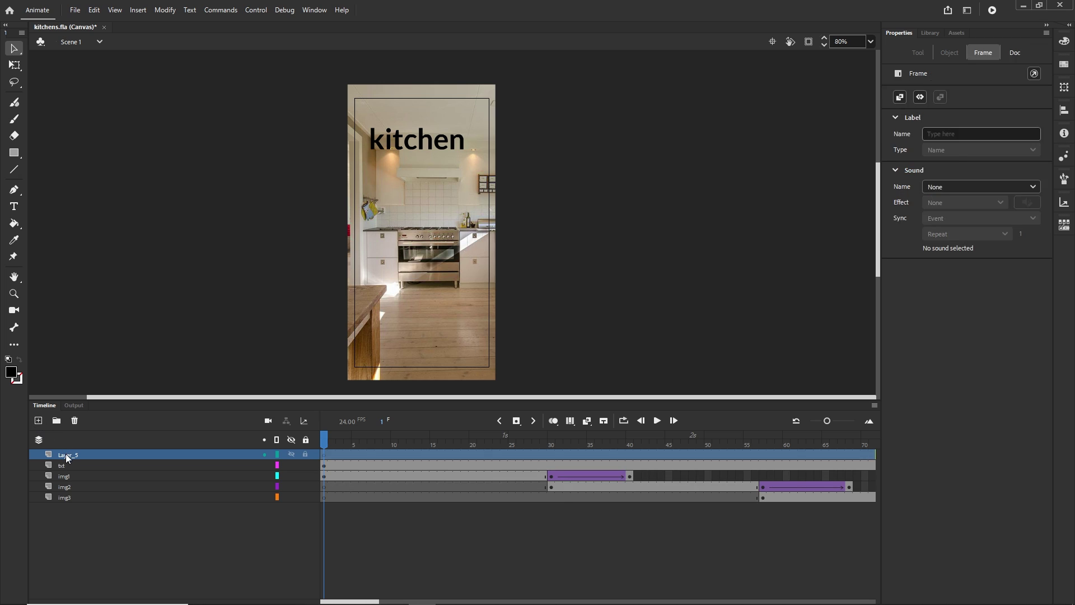
double_click(66, 454)
text(btn)
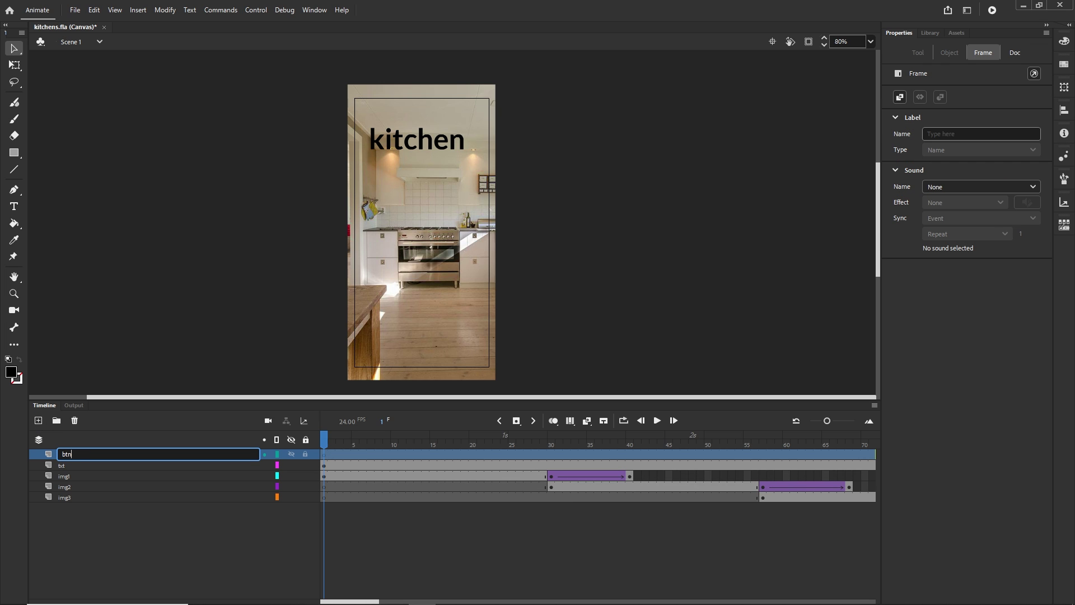
key(Return)
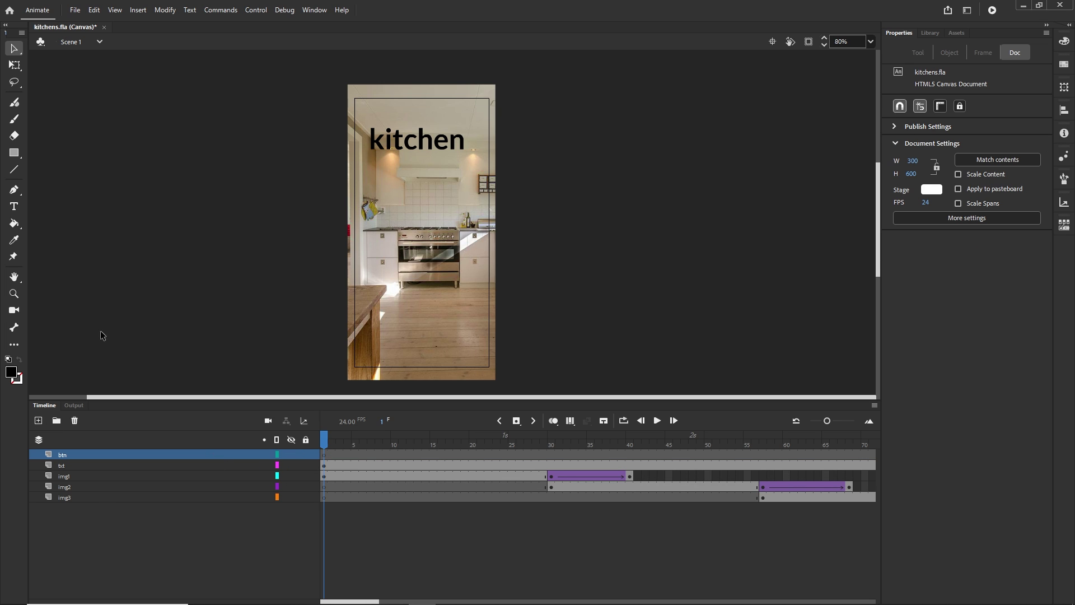
Step: Draw a black rectangle with corner radius 20 near the bottom of the stage
click(16, 158)
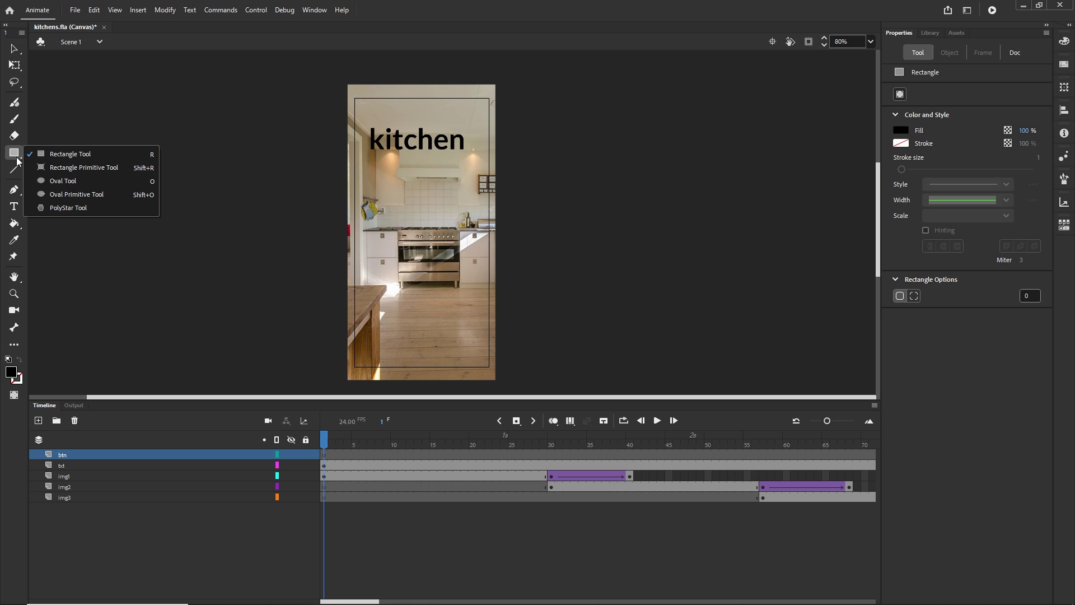
click(68, 157)
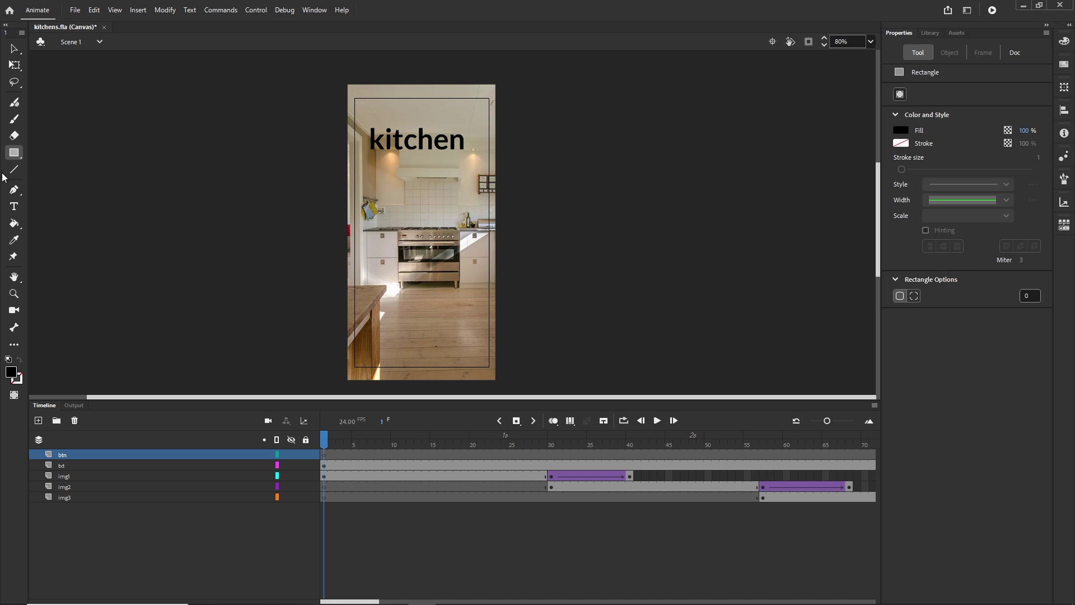
click(23, 161)
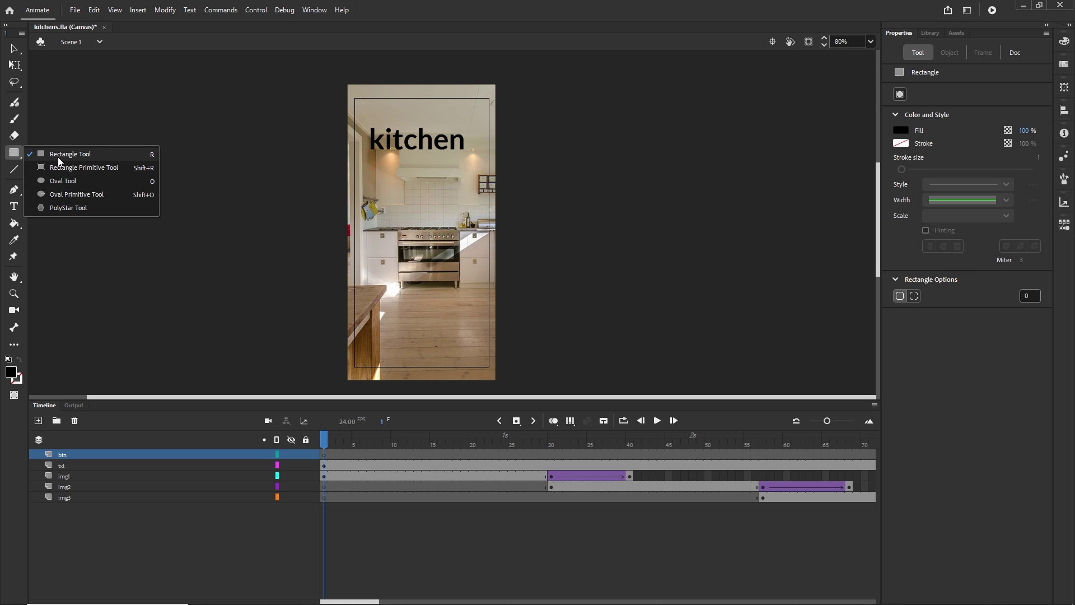
click(86, 157)
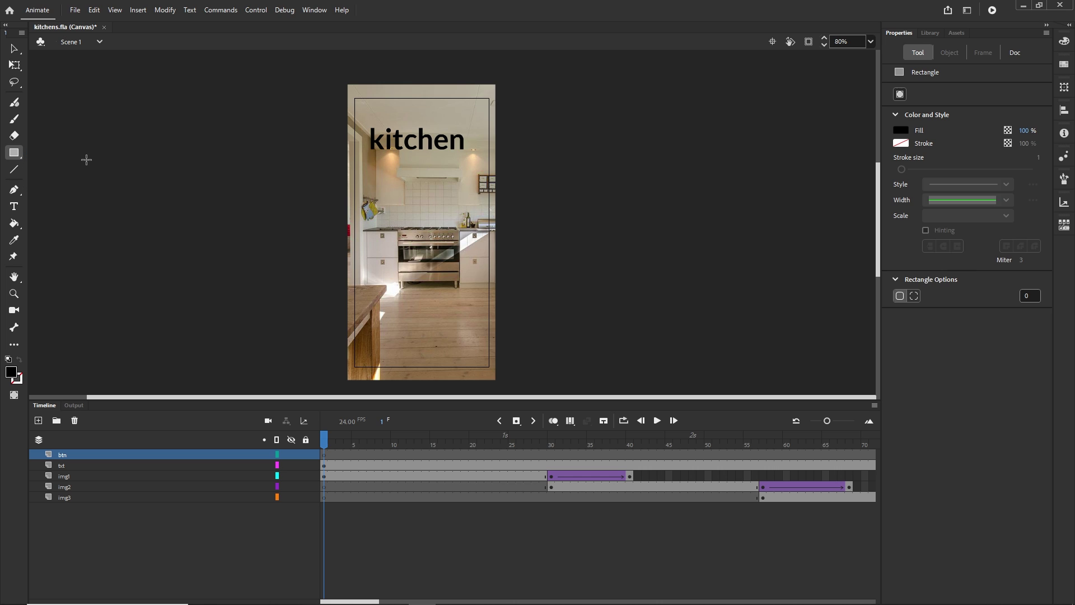
click(1029, 296)
text(20)
key(Return)
drag(367, 316, 479, 354)
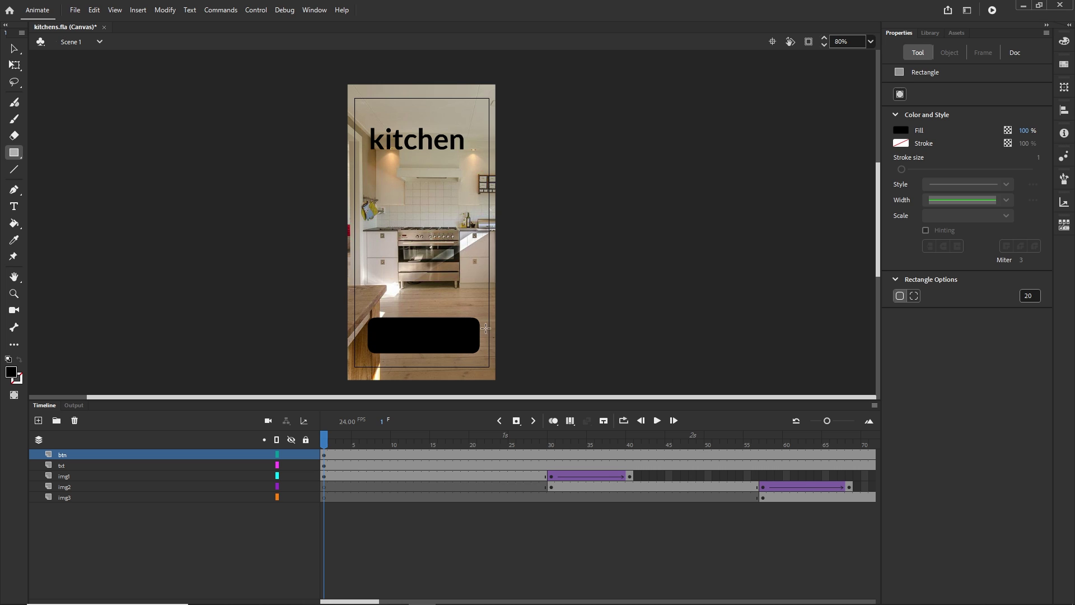
click(14, 48)
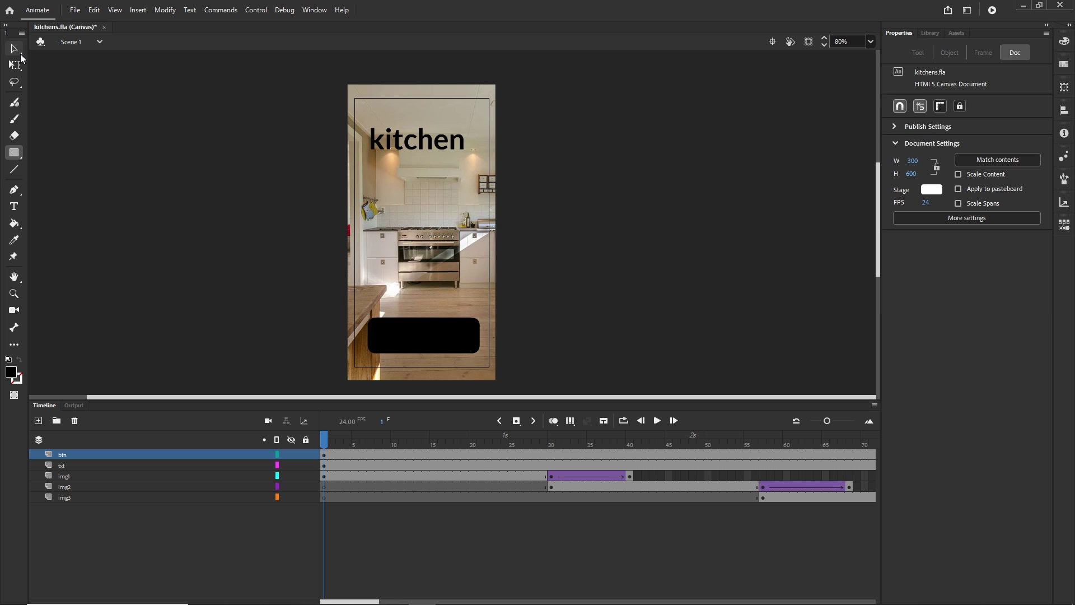
Step: Type white 'more info' text on the black button
click(14, 207)
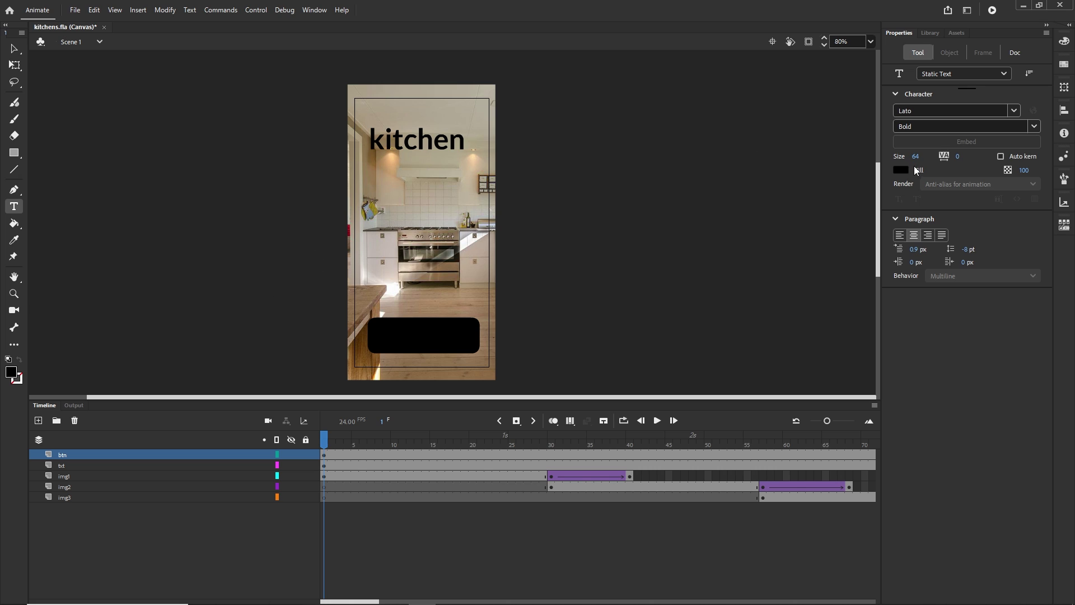
click(900, 170)
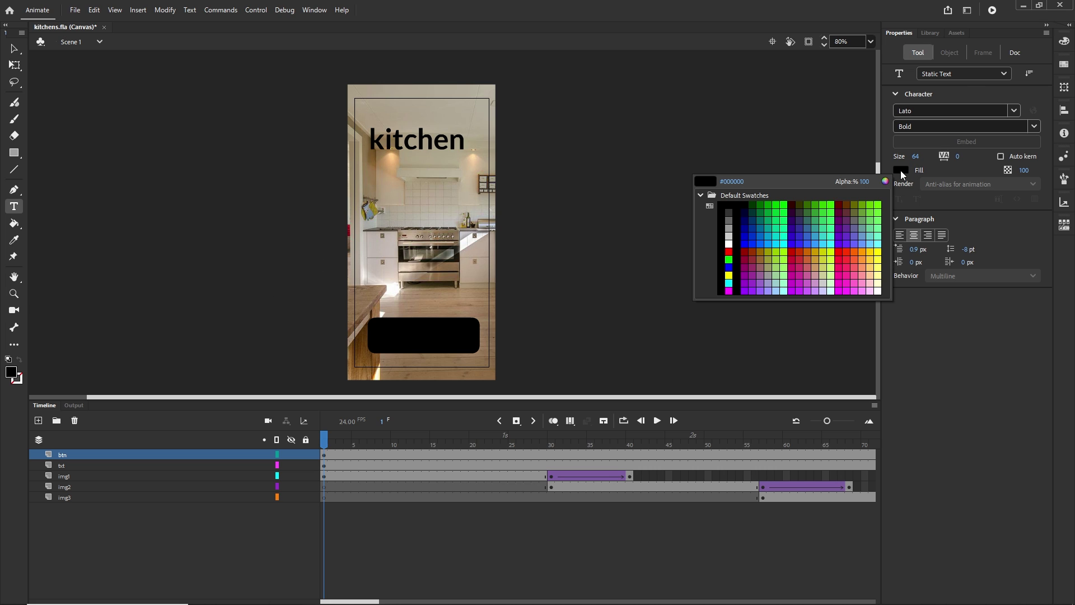
click(730, 245)
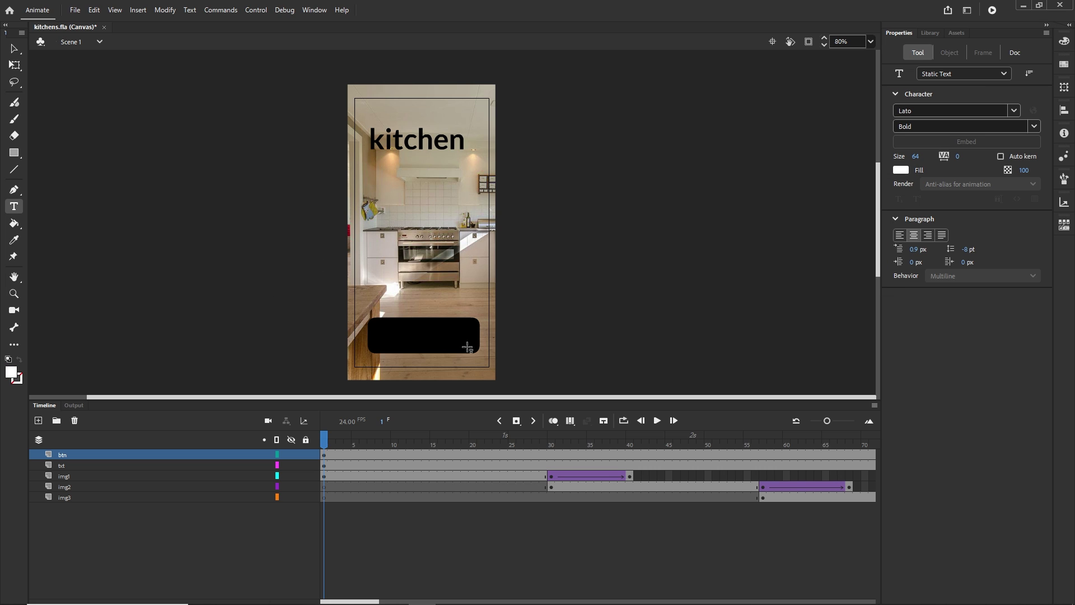
click(405, 343)
text(more info)
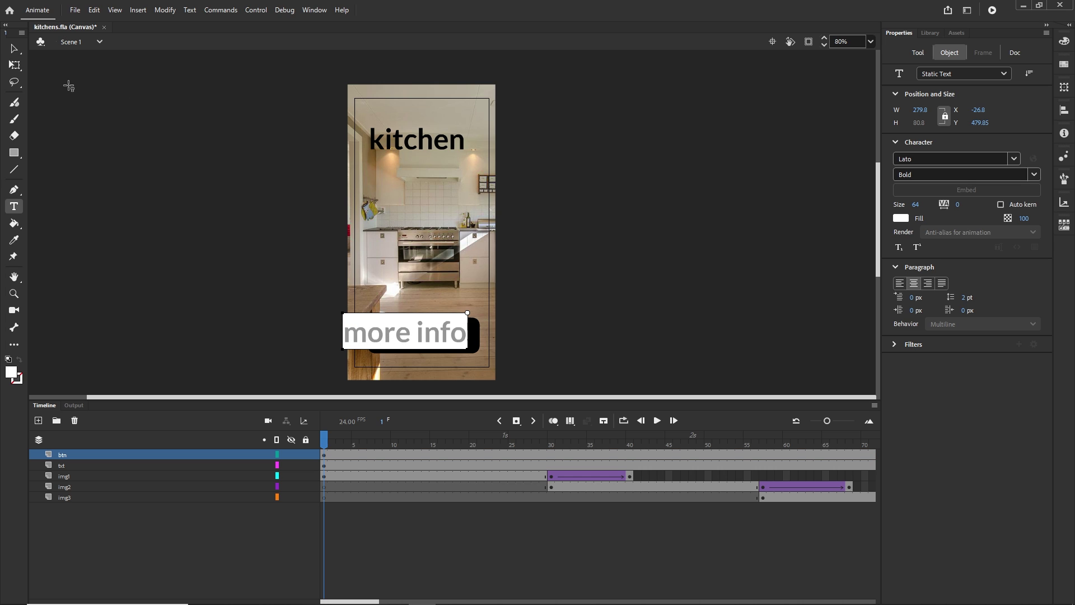
click(14, 49)
Step: Shrink the 'more info' text to size 35 and nudge it centred on the button
drag(448, 338, 469, 339)
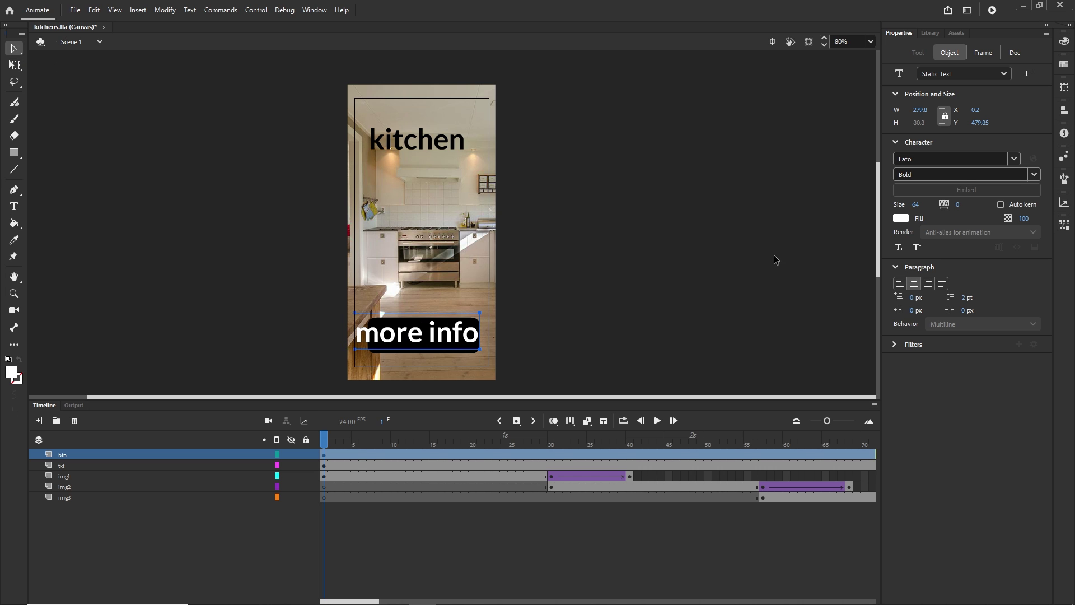
drag(916, 207, 905, 209)
click(708, 314)
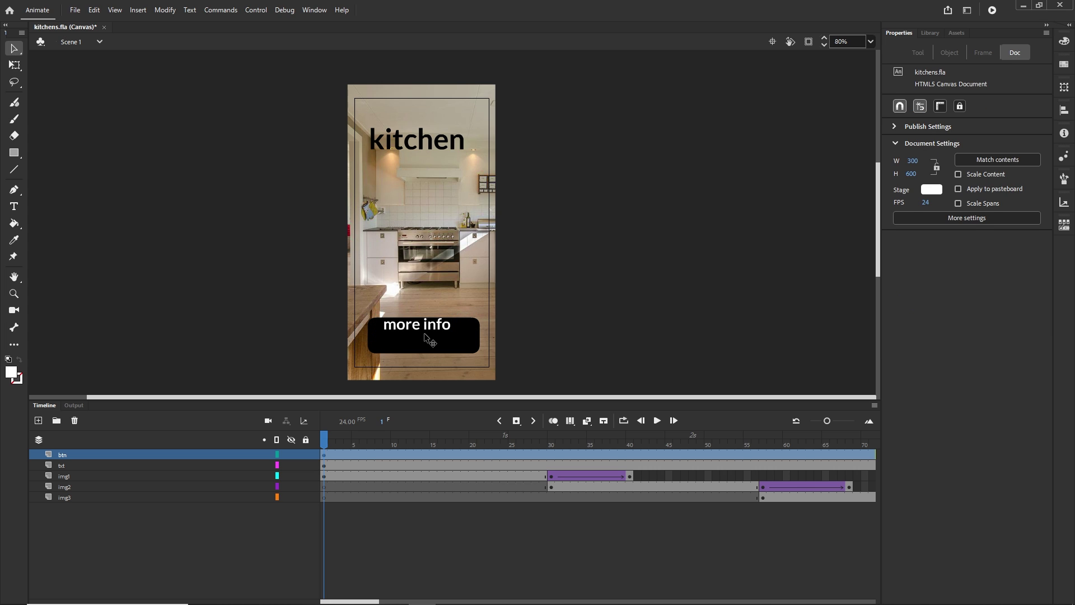
click(429, 340)
click(442, 330)
key(shift+Down)
key(shift+Down)
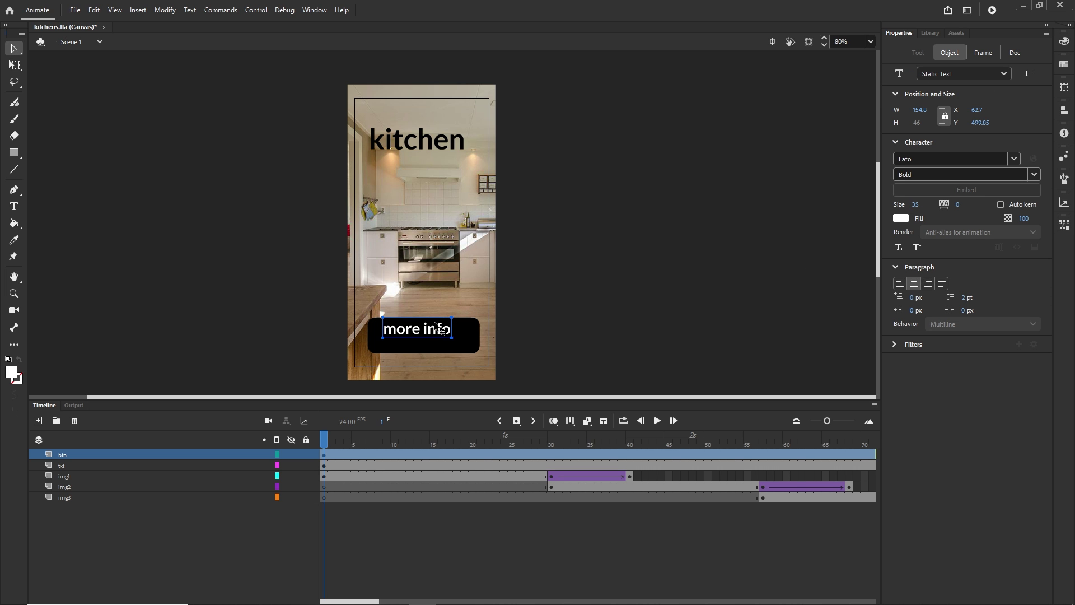
key(Right)
key(Right)
key(Right)
key(Right)
key(Right)
key(Right)
key(Right)
key(Right)
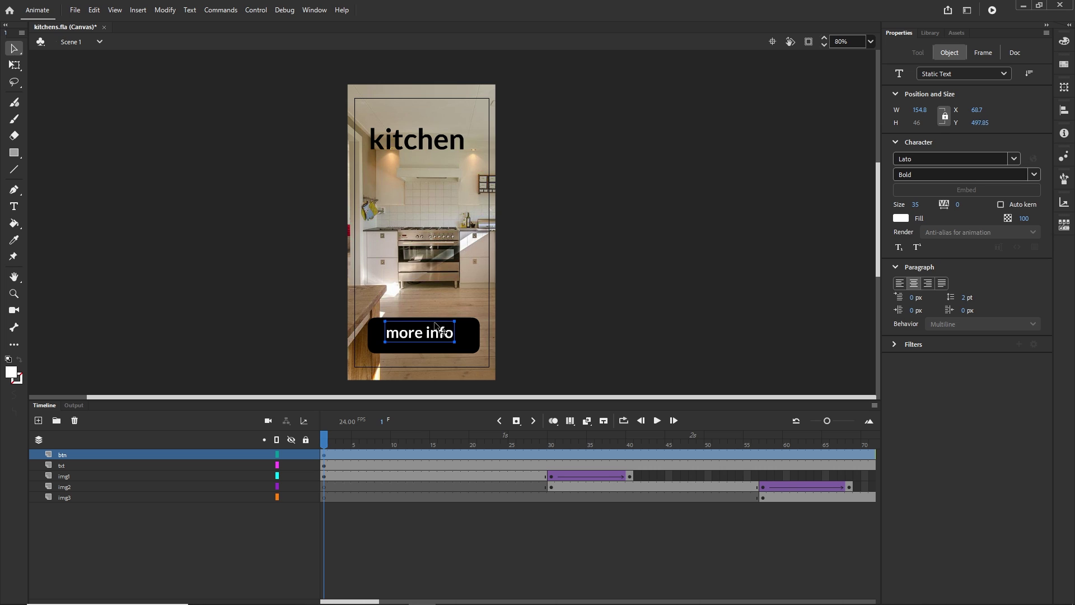
Step: Convert the rectangle and 'more info' text into a Movie Clip symbol named 'btn'
click(635, 317)
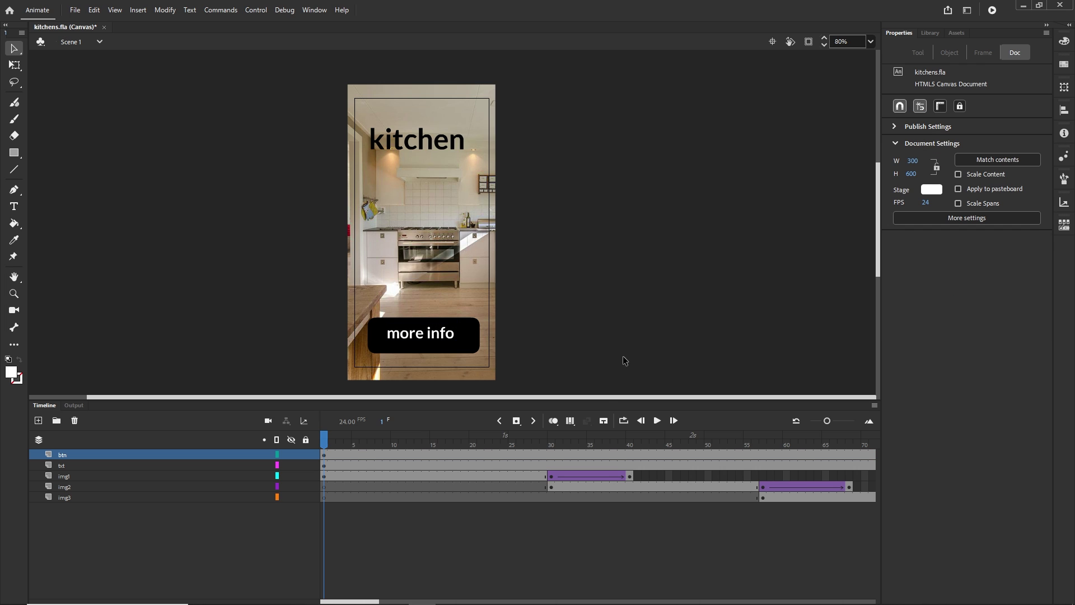
click(469, 341)
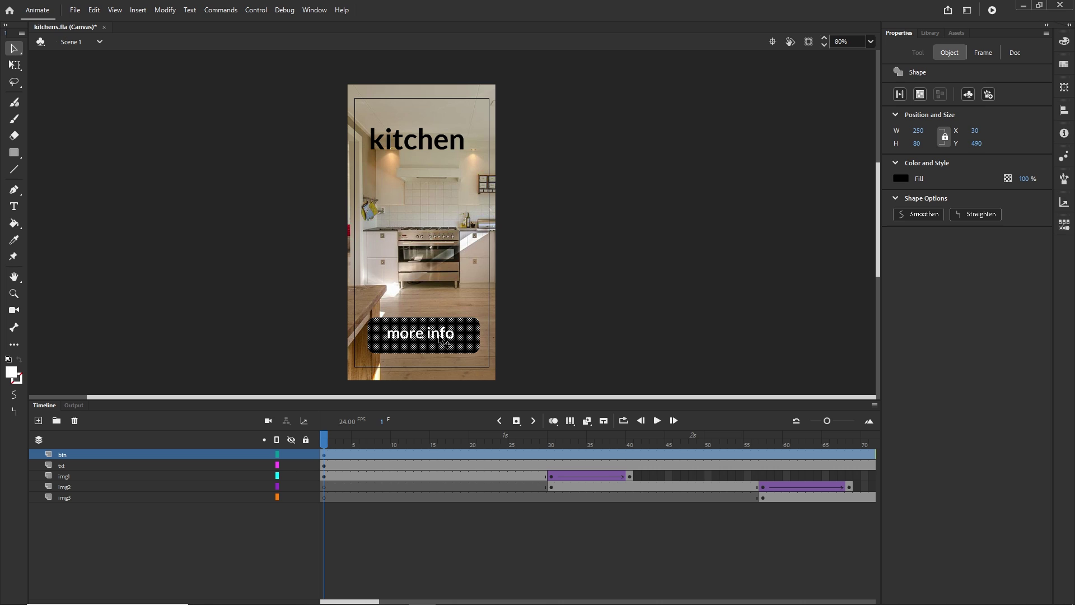
shift+click(447, 342)
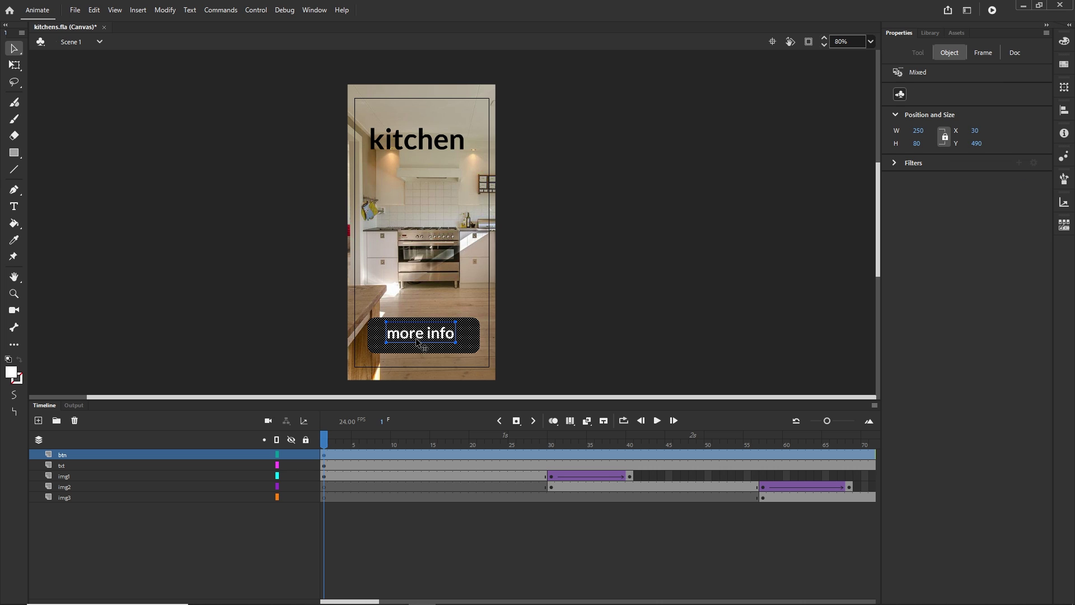
key(F8)
text(btn)
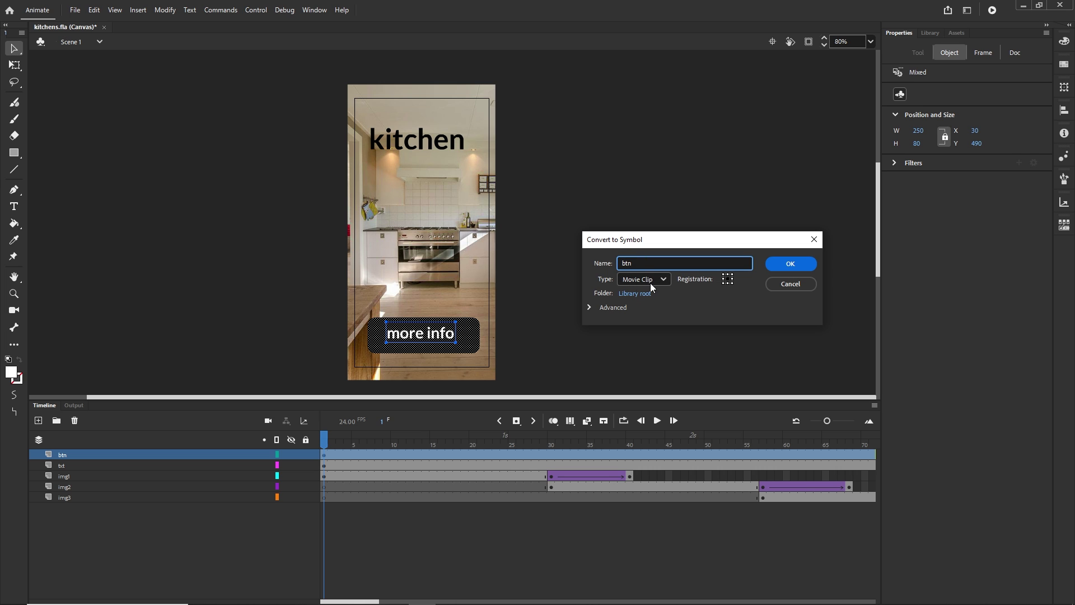
click(795, 268)
click(490, 557)
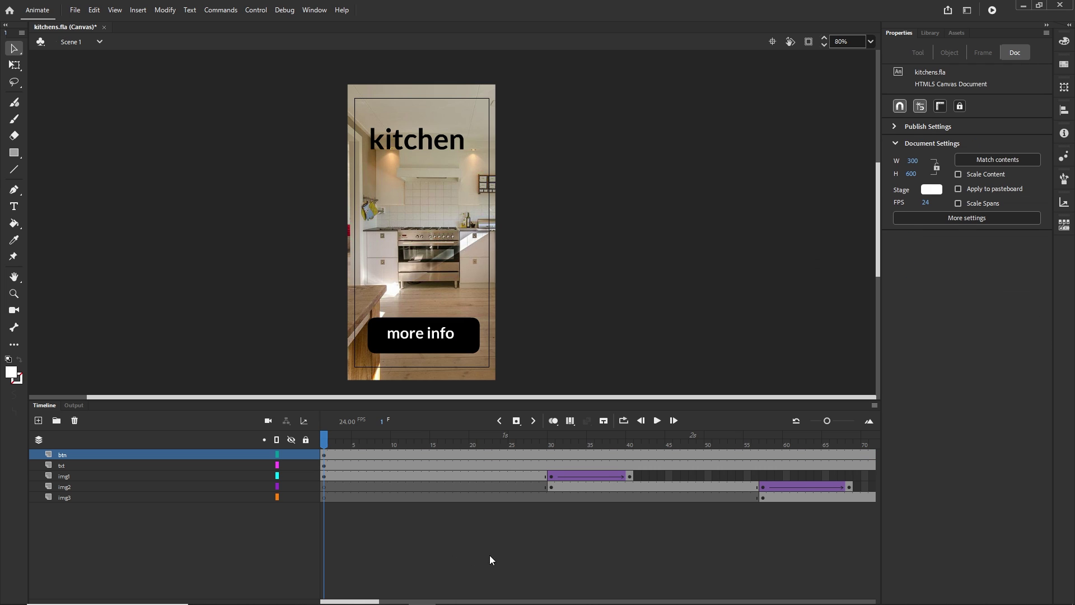
Step: Add a keyframe at frame 20 and set the button's alpha to 0 at frame 1
click(472, 456)
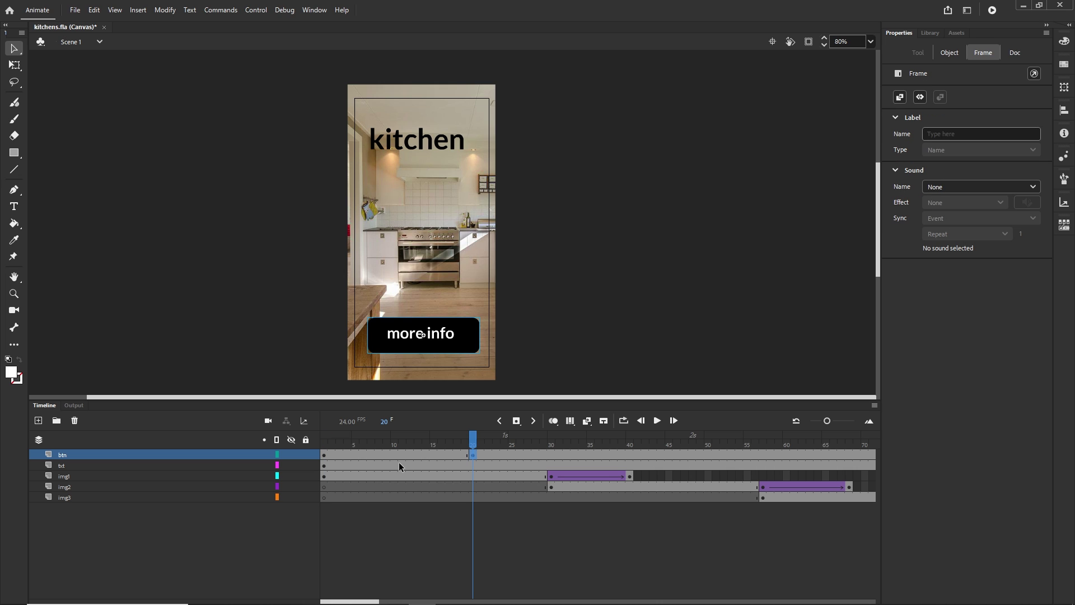
key(F6)
key(Home)
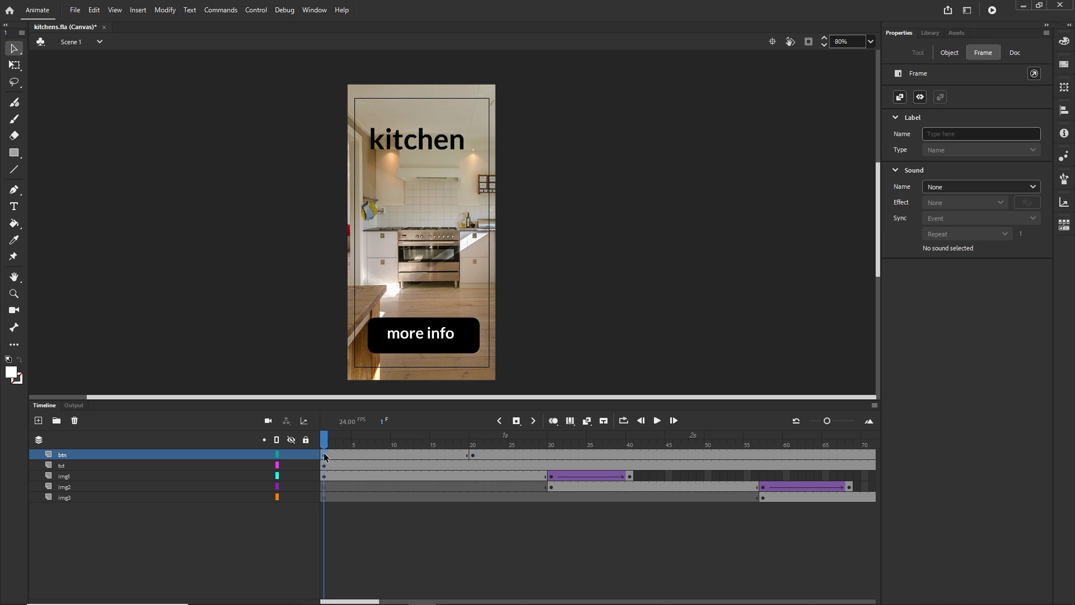
click(465, 342)
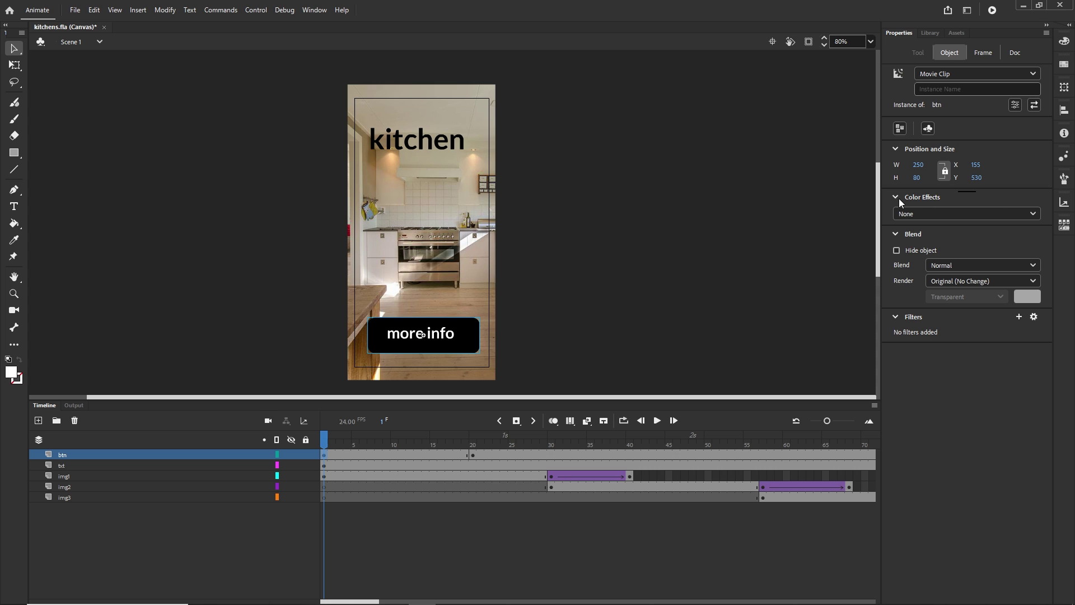
click(1033, 214)
click(936, 283)
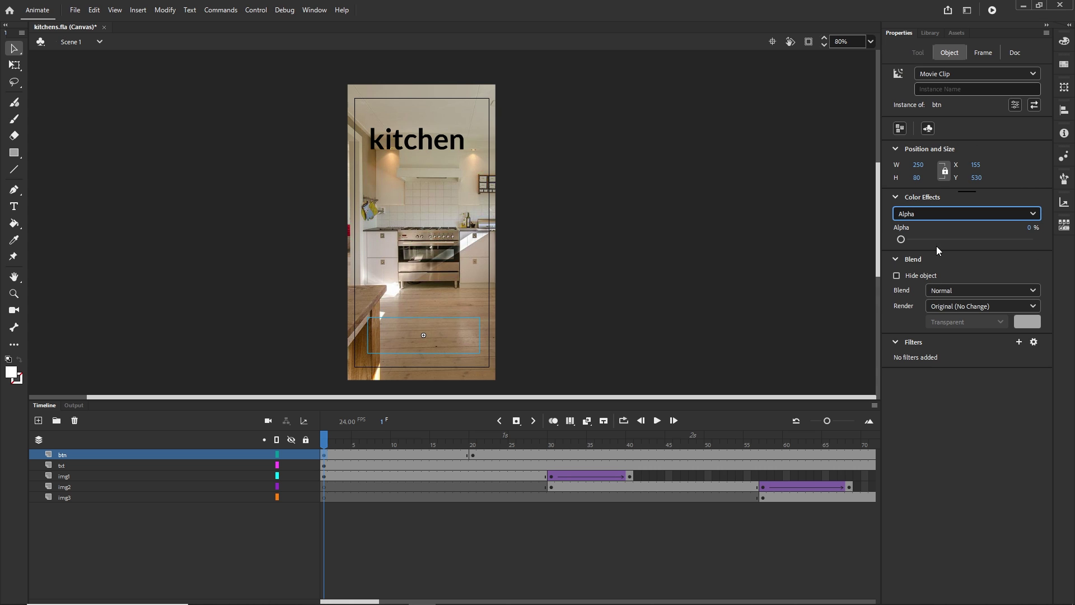
Step: Create a classic tween between frames 1 and 20 and test the banner in the browser
click(388, 455)
click(411, 455)
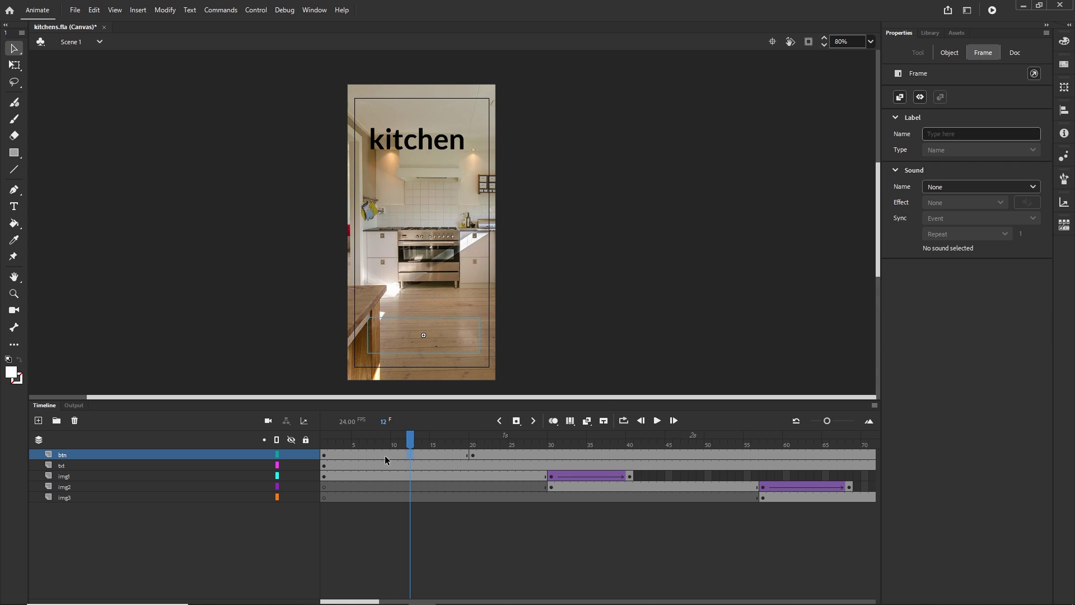
click(385, 456)
right_click(386, 454)
click(437, 128)
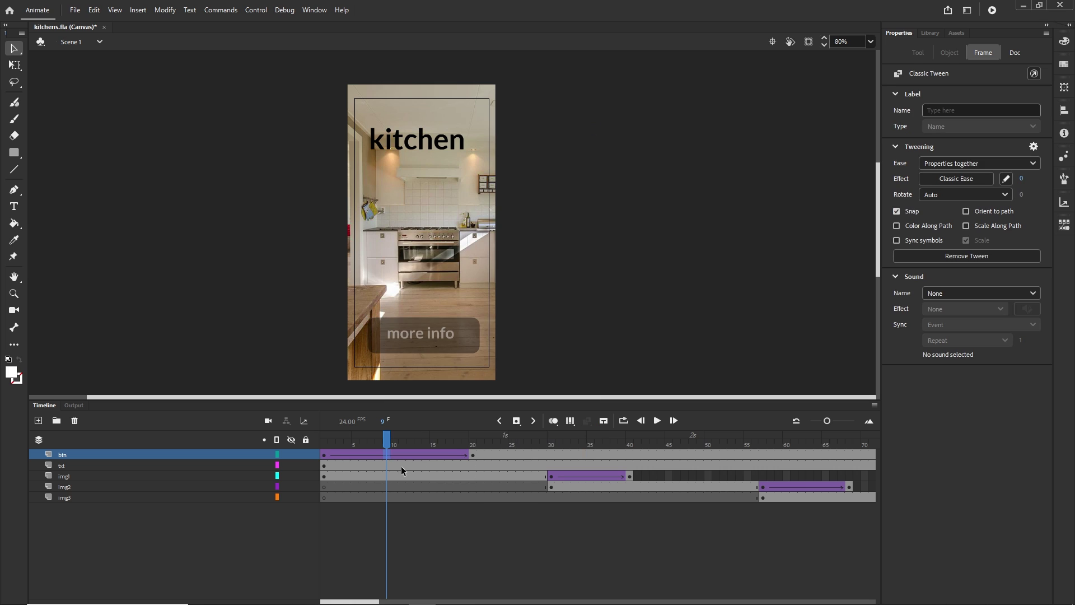
drag(382, 438, 314, 445)
key(ctrl+Return)
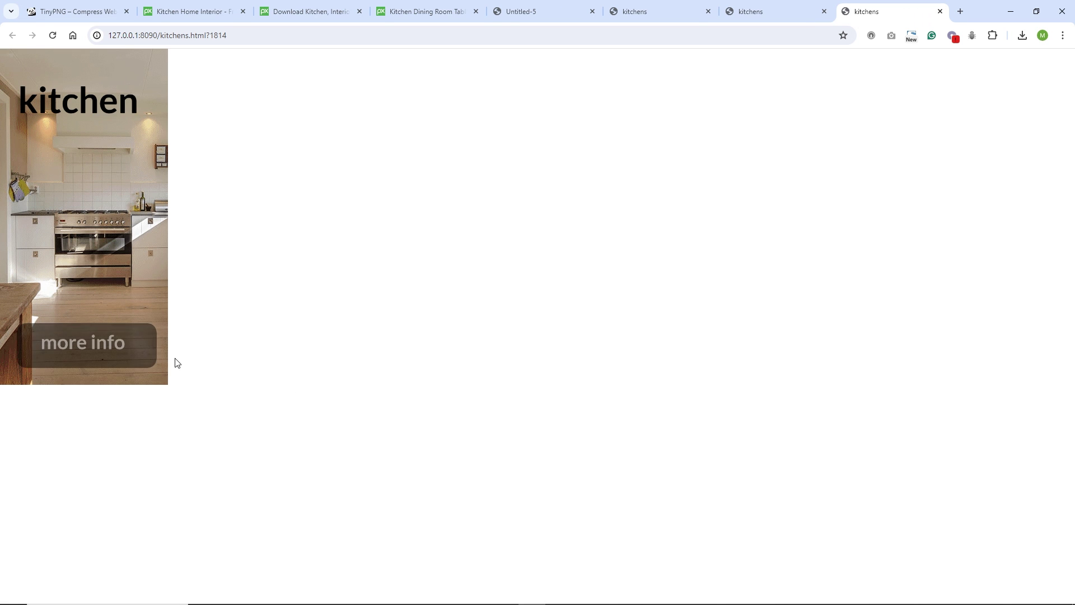
Step: Republish the banner and view kitchens_atlas_1.png from the images folder
click(423, 594)
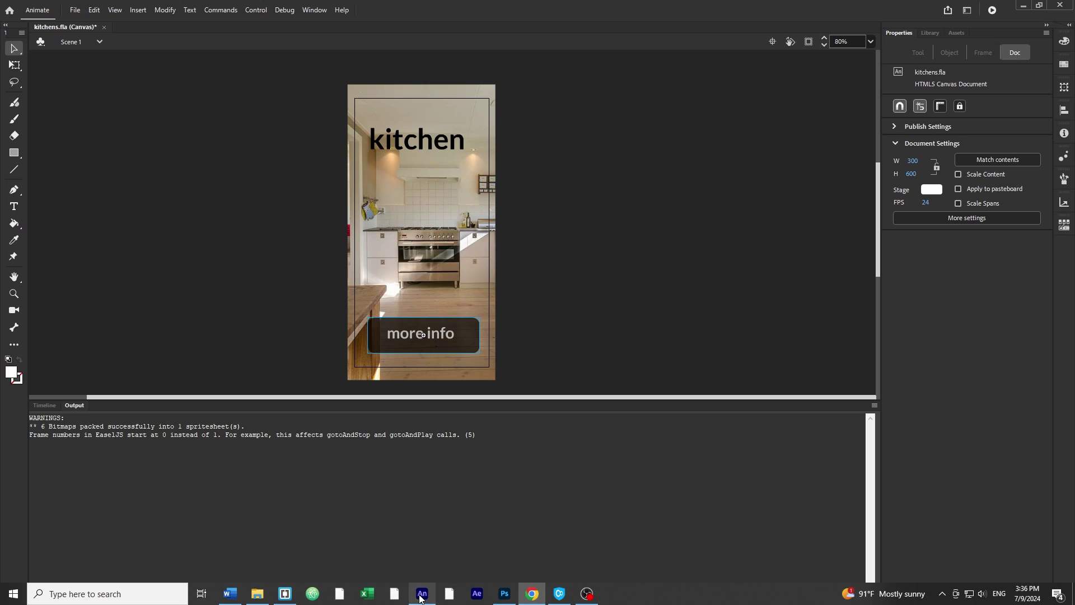
click(75, 10)
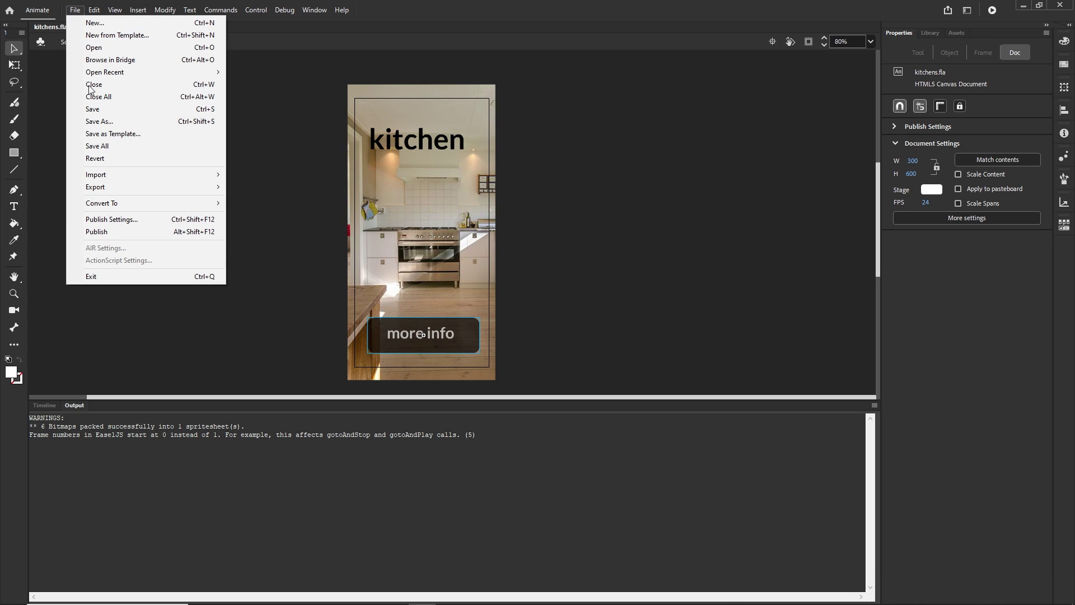
click(101, 231)
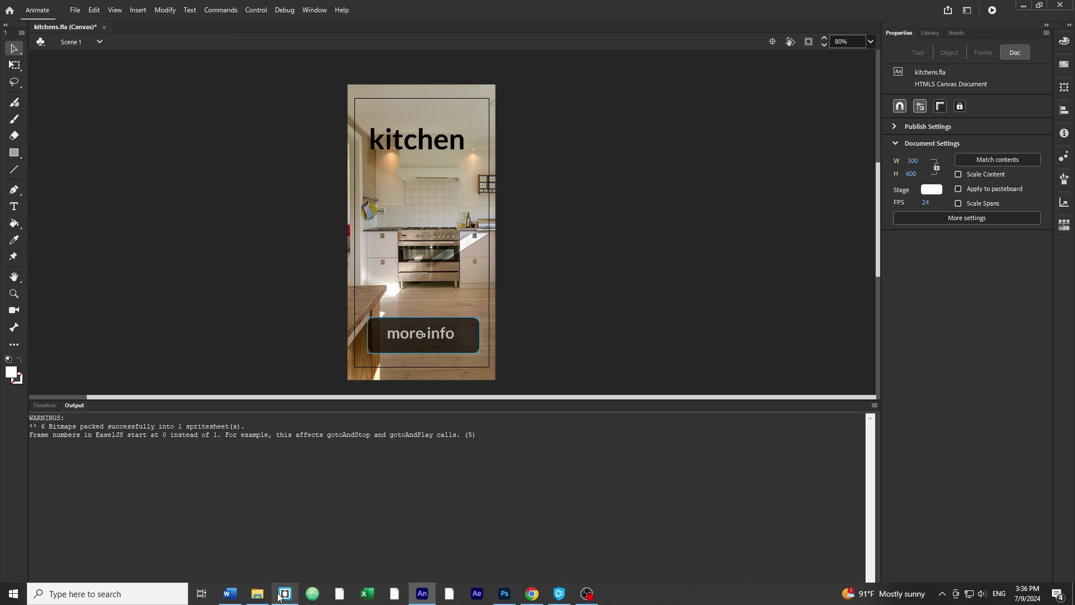
click(257, 598)
click(386, 345)
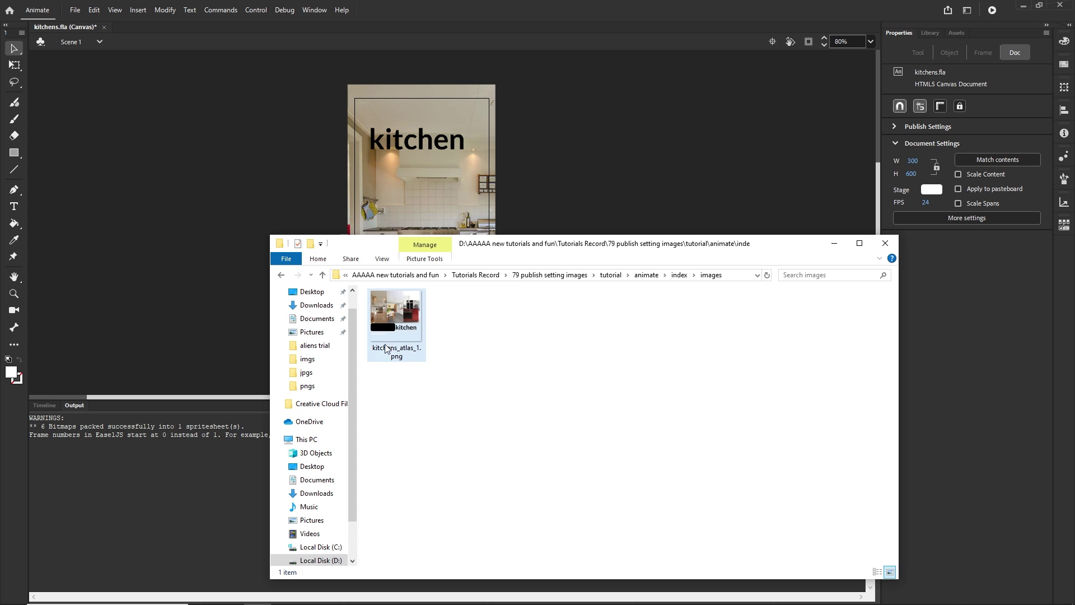
double_click(398, 309)
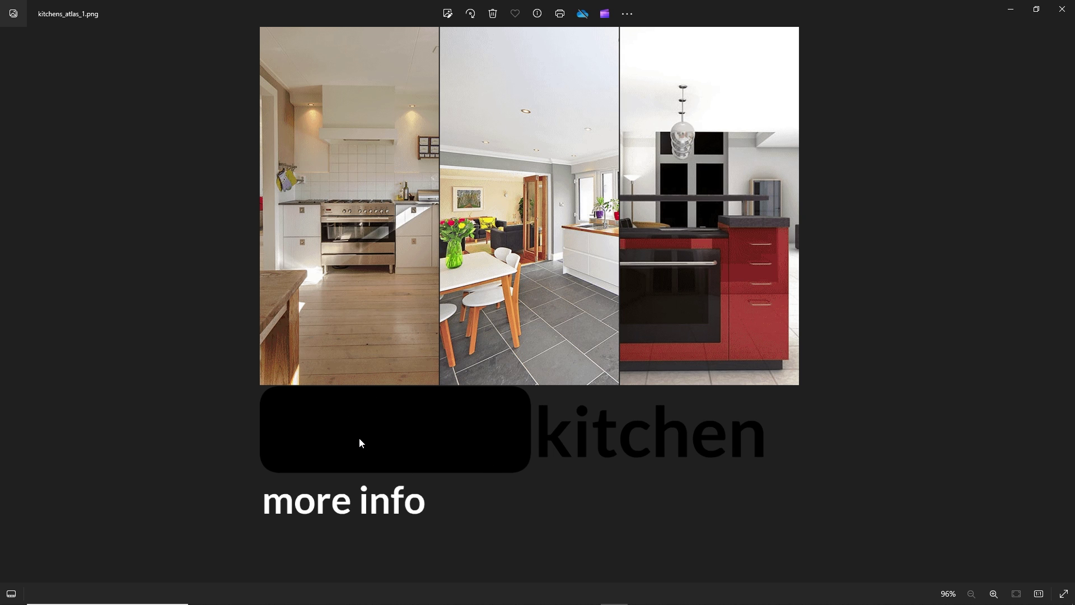
Step: Close the spritesheet viewer, cancel Publish Settings, and show the timeline again
click(1063, 9)
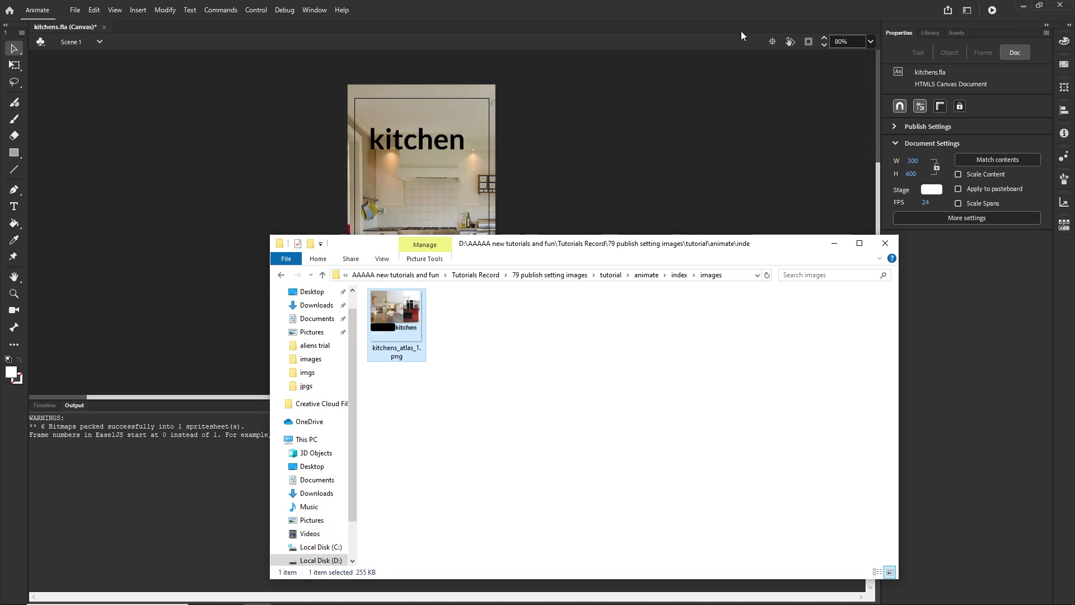
click(75, 10)
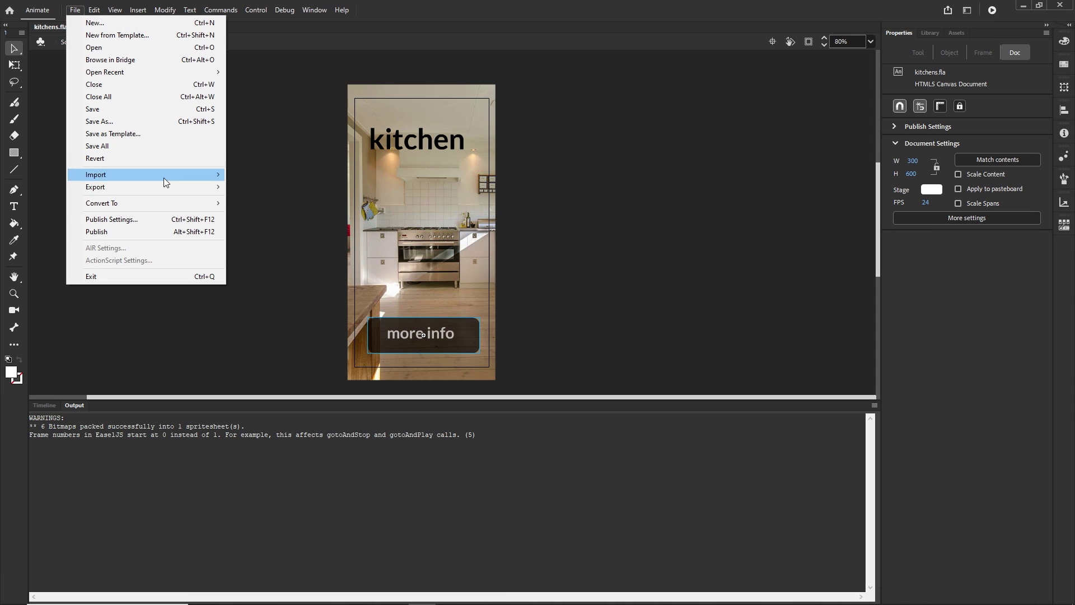
click(123, 222)
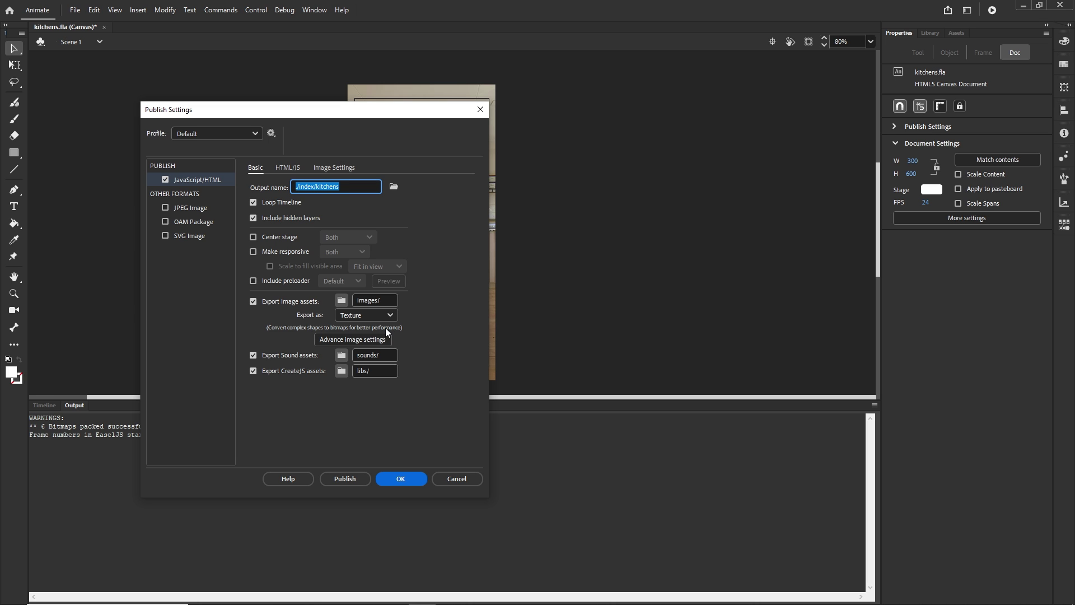
click(459, 477)
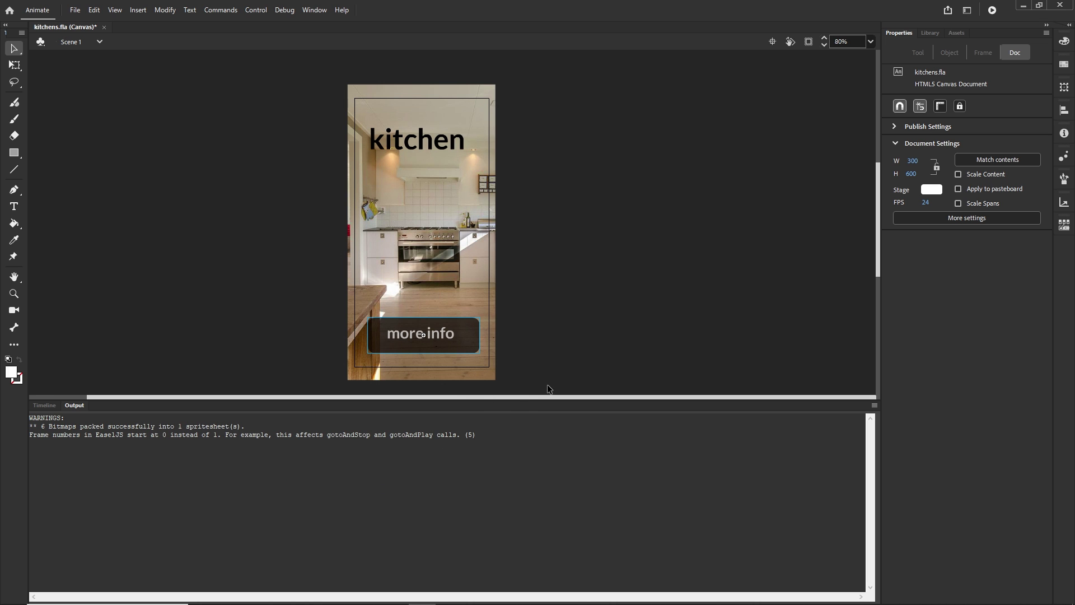
click(44, 405)
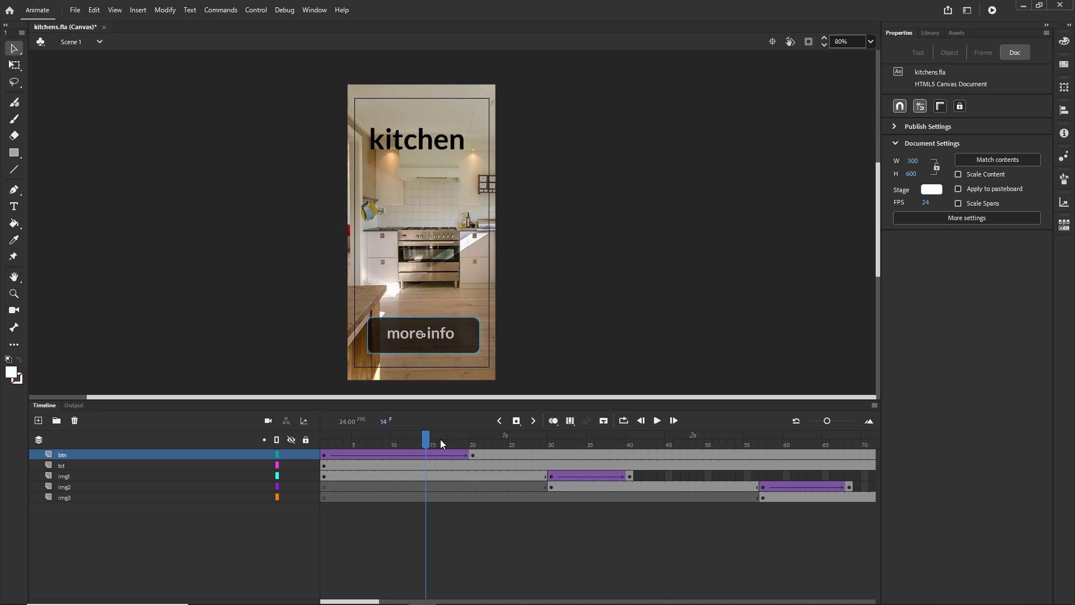
Step: At frame 21, add a new layer and pick the plain Rectangle tool
click(458, 448)
drag(458, 448, 481, 449)
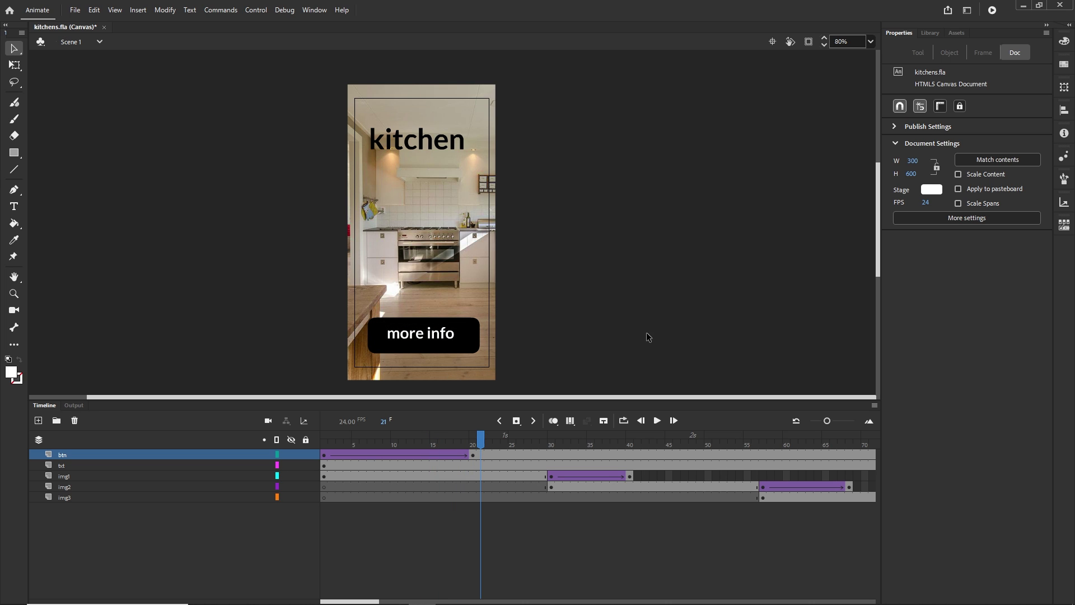
click(38, 421)
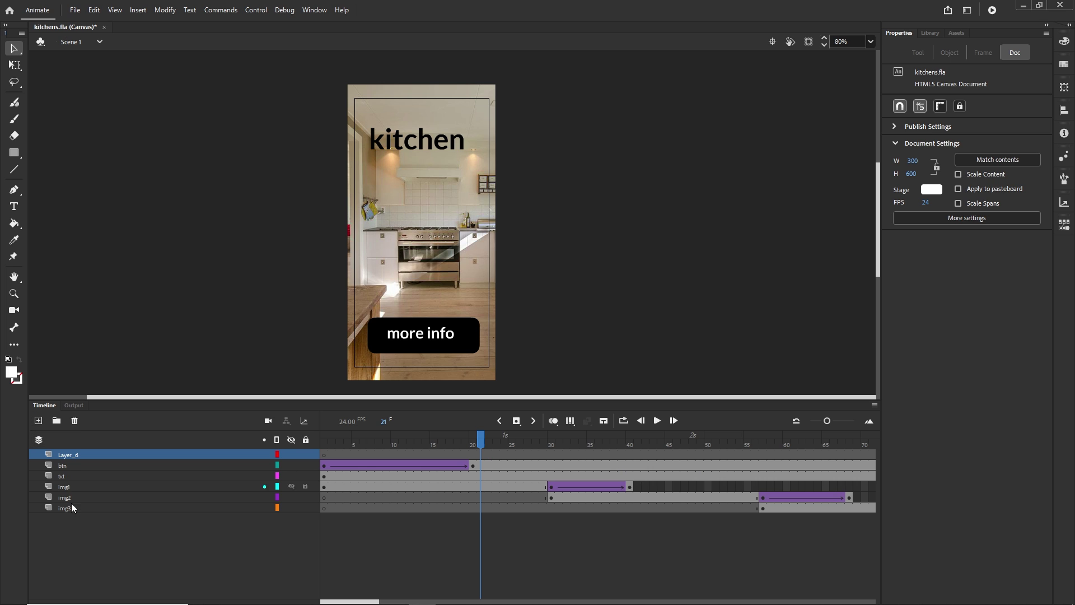
click(20, 159)
click(20, 159)
click(60, 159)
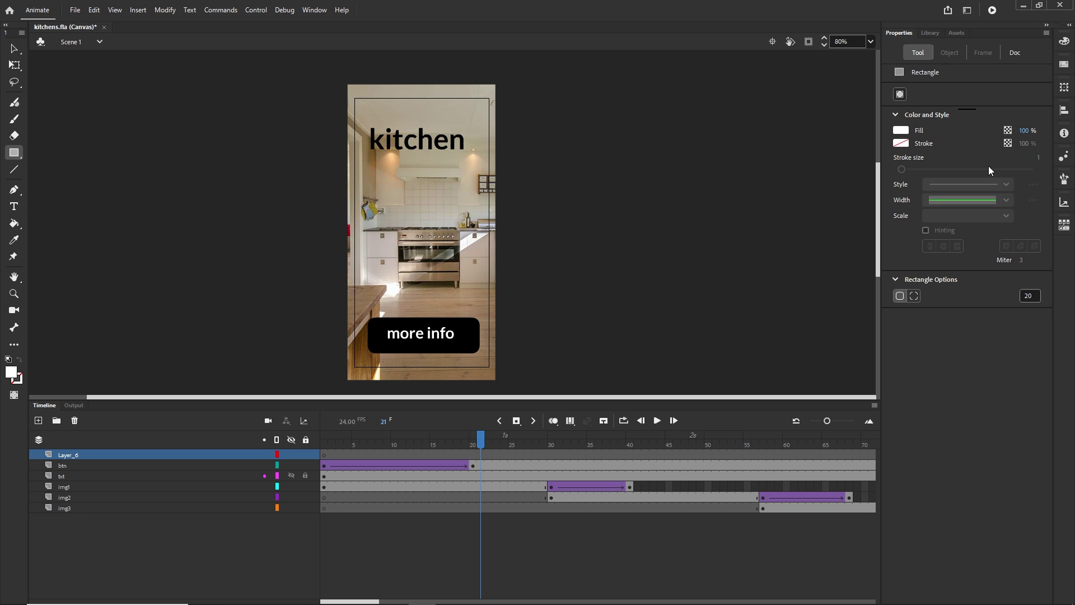
Step: Set the fill colour to red, then draw and undo a rounded rectangle
click(895, 133)
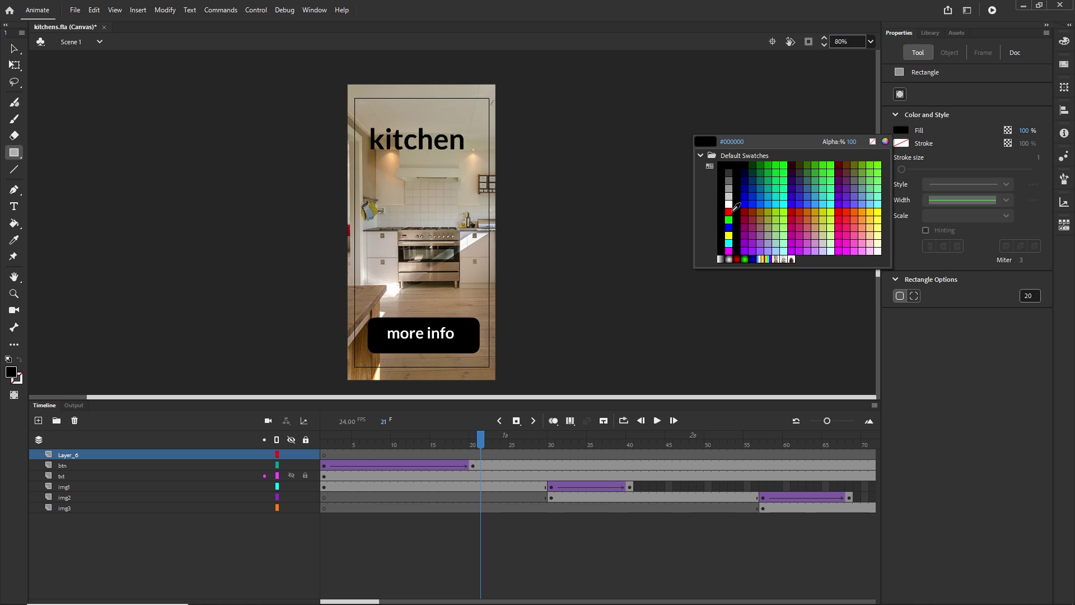
click(760, 226)
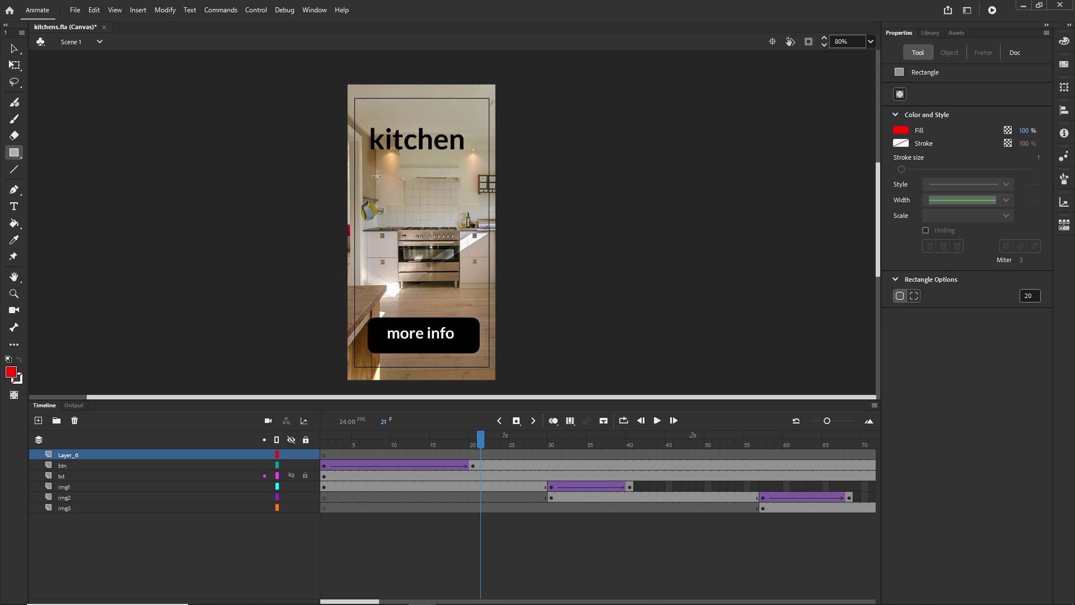
drag(389, 196, 455, 263)
key(ctrl+z)
Step: Set the corner radius to 0 and draw a square-cornered red rectangle at stage centre
click(1037, 296)
text(0)
key(Return)
drag(391, 183, 453, 255)
click(15, 50)
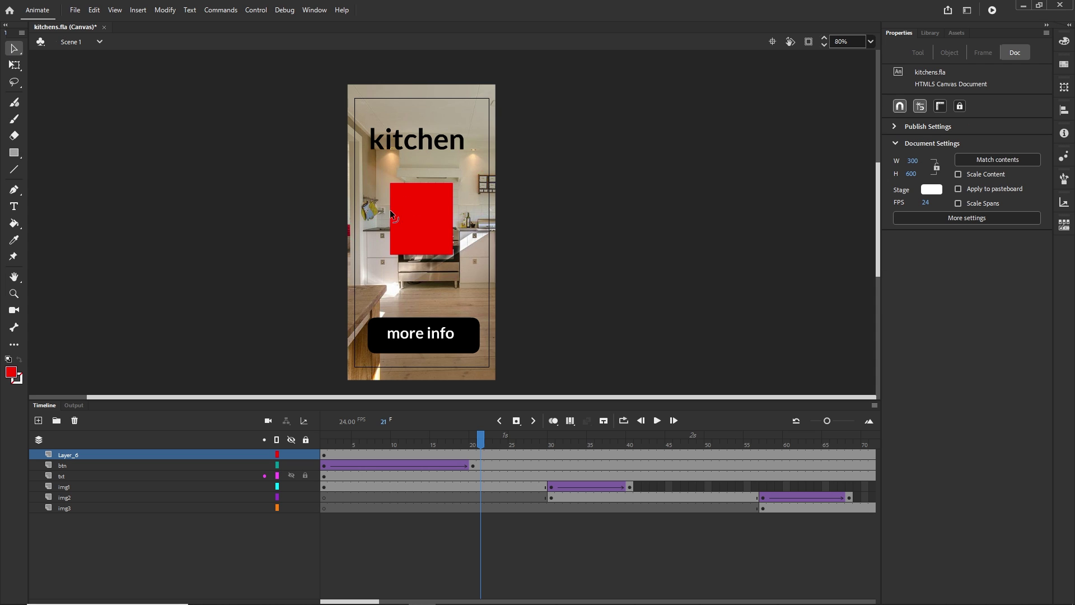
Step: Publish the banner and open the published images folder
click(74, 10)
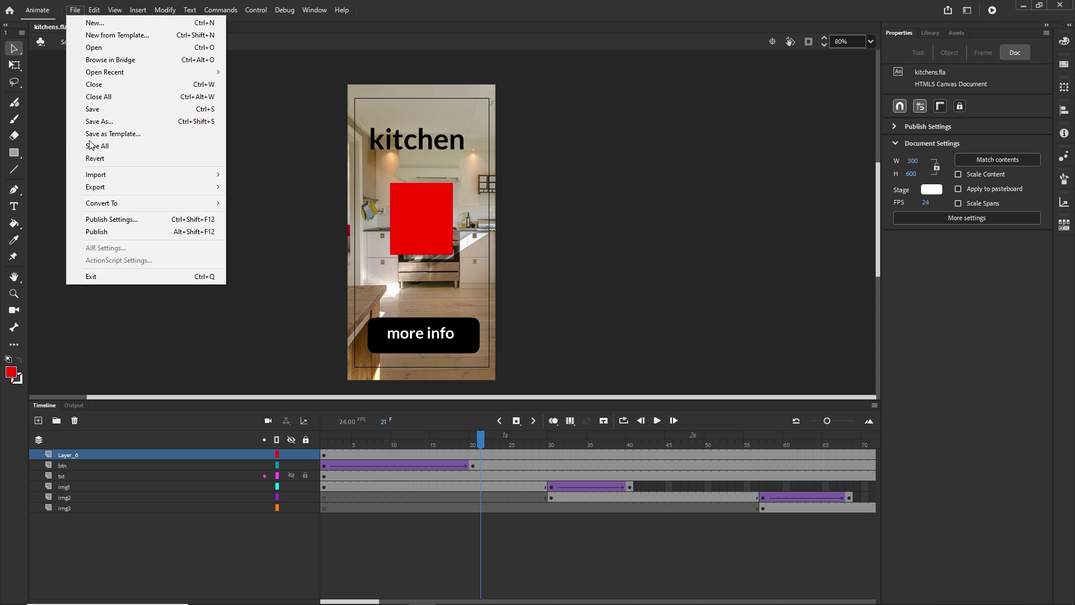
click(111, 234)
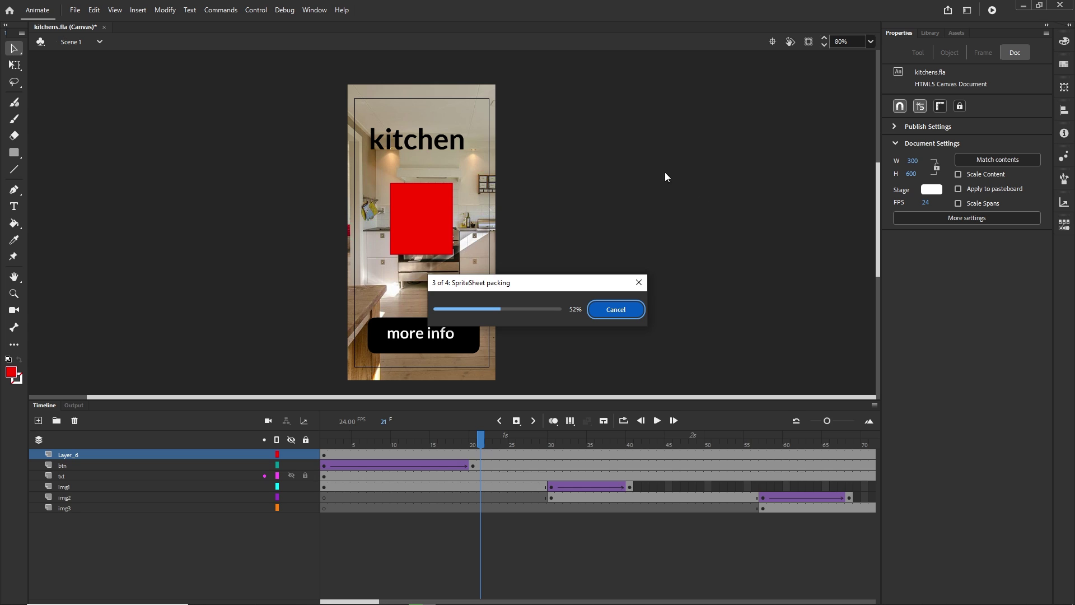
click(257, 594)
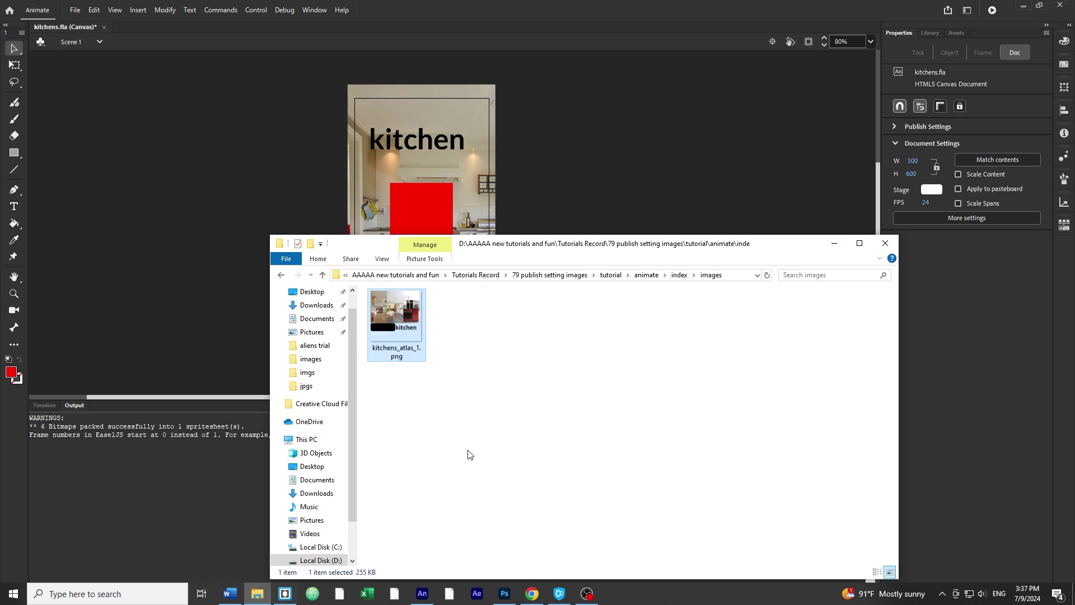
double_click(397, 308)
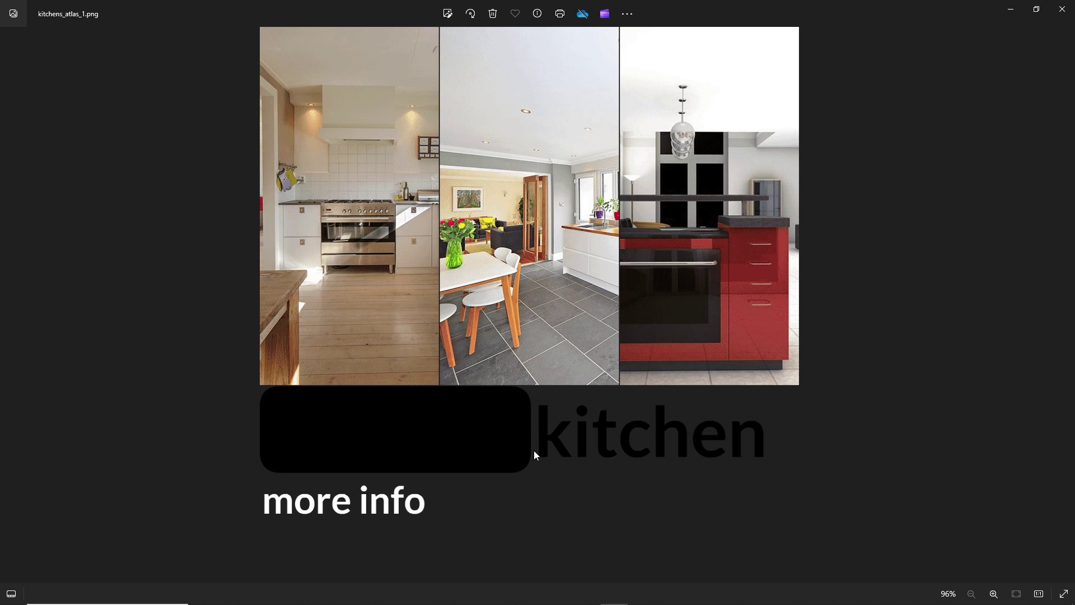
click(1063, 9)
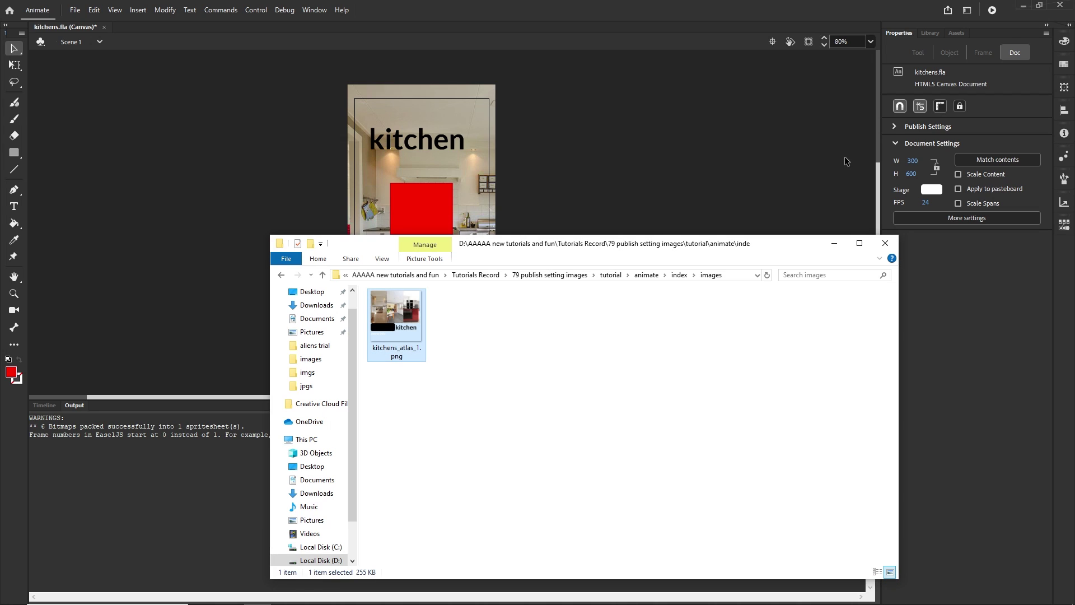
click(834, 243)
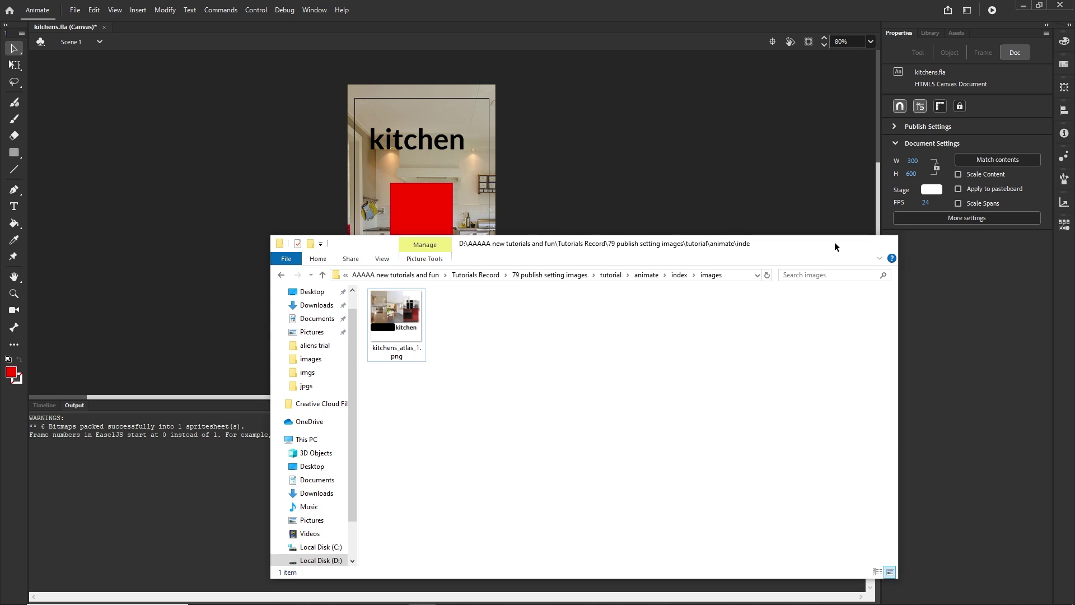
click(14, 152)
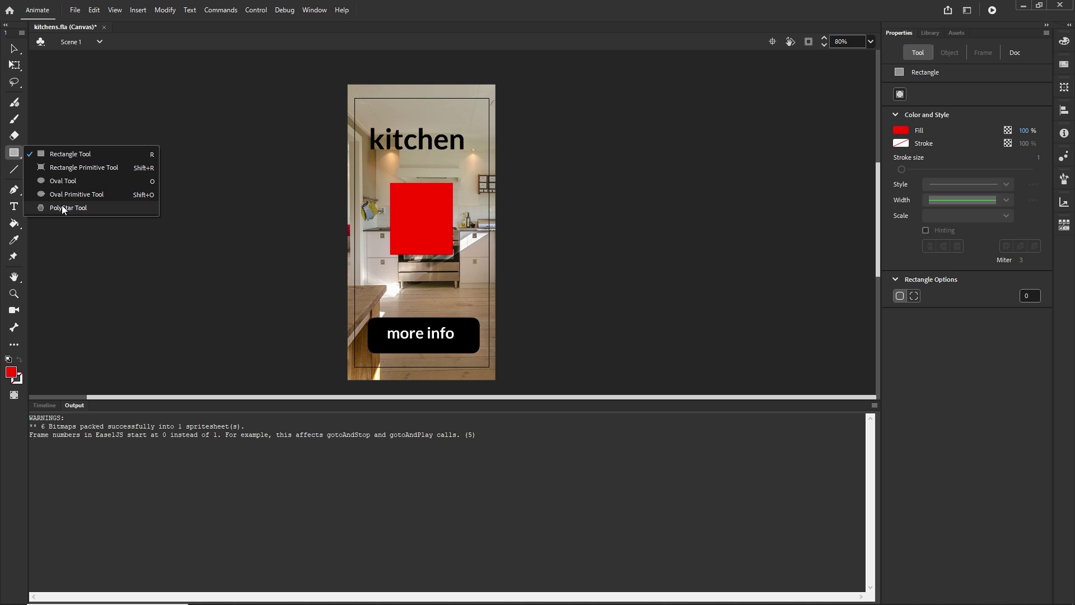
click(20, 162)
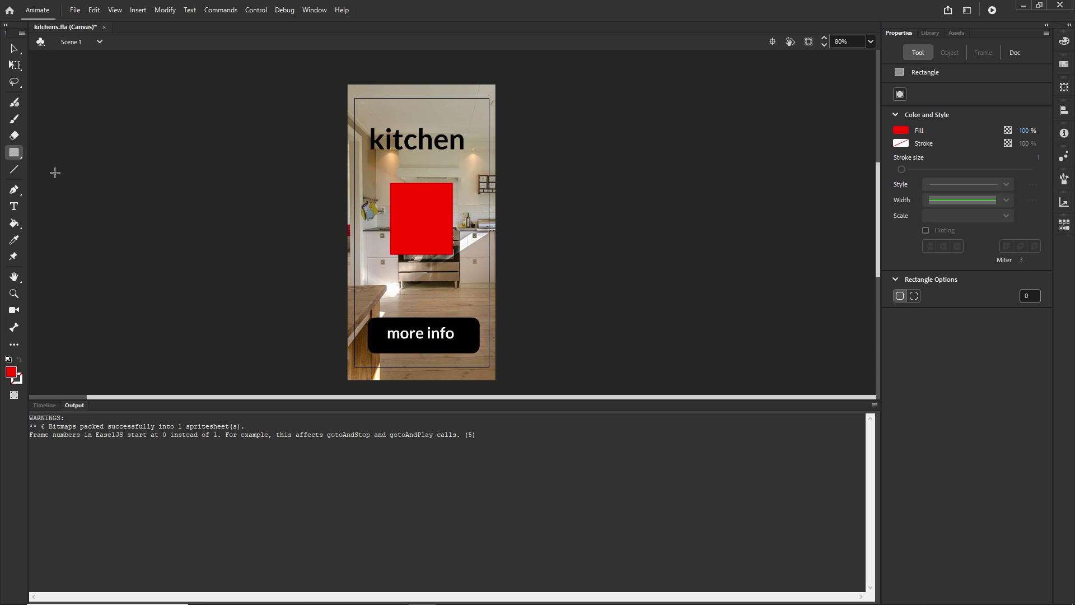
click(258, 595)
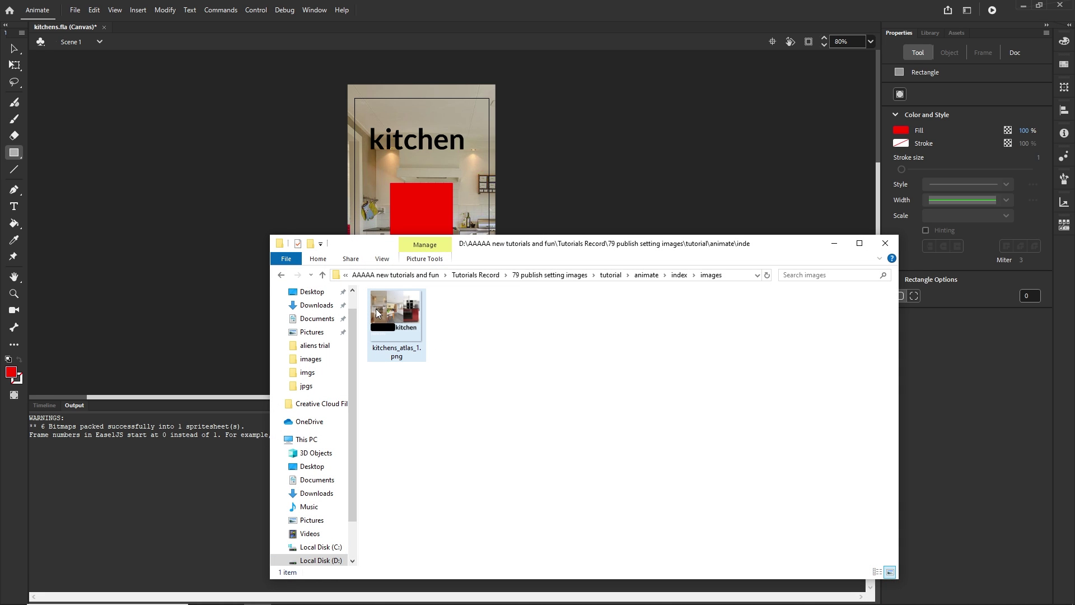
Step: Select kitchens_atlas_1.png, minimize Explorer, and open Animate's Publish Settings
click(375, 308)
click(835, 244)
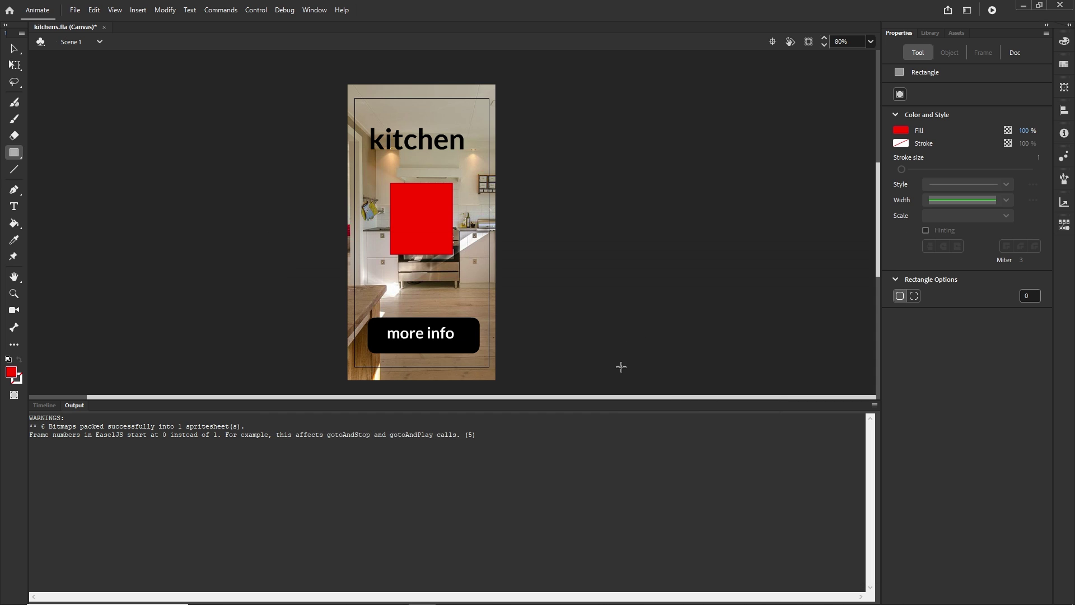
click(75, 10)
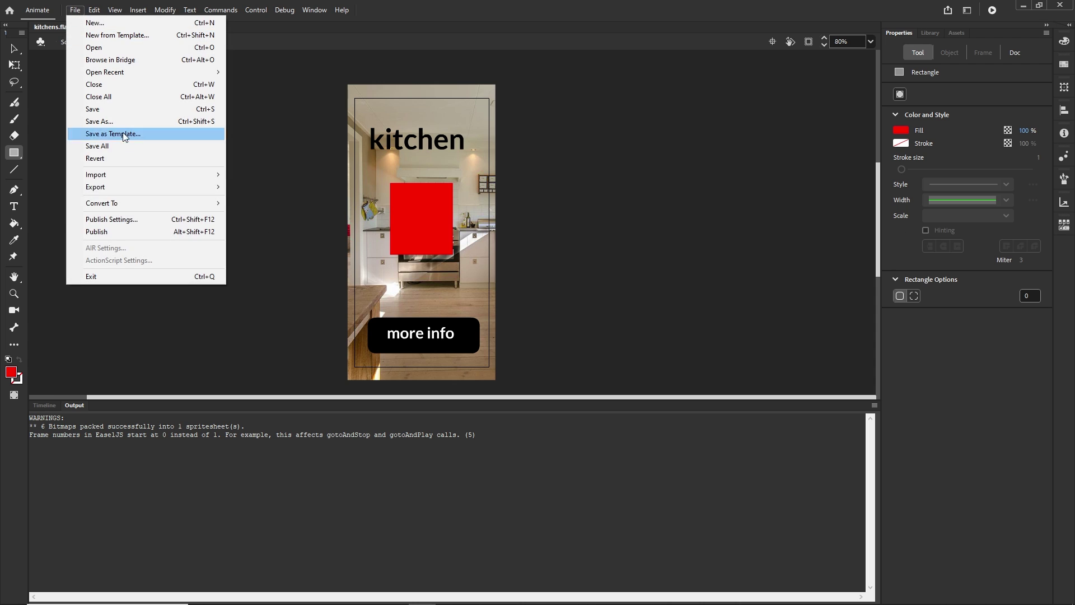
click(124, 219)
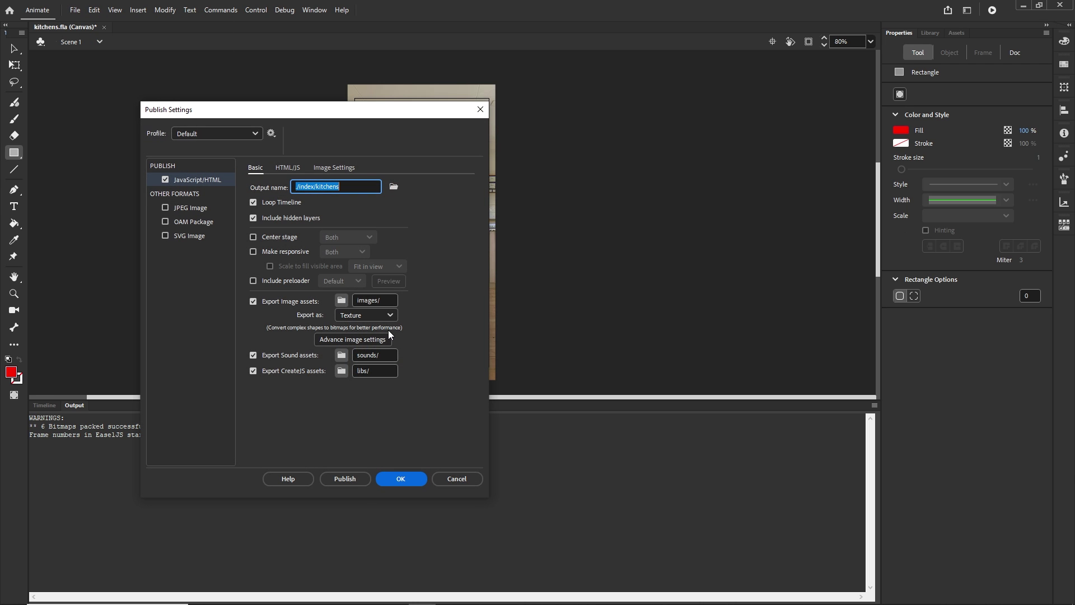
Step: Set image Export as to Spritesheet and apply the publish settings
click(388, 317)
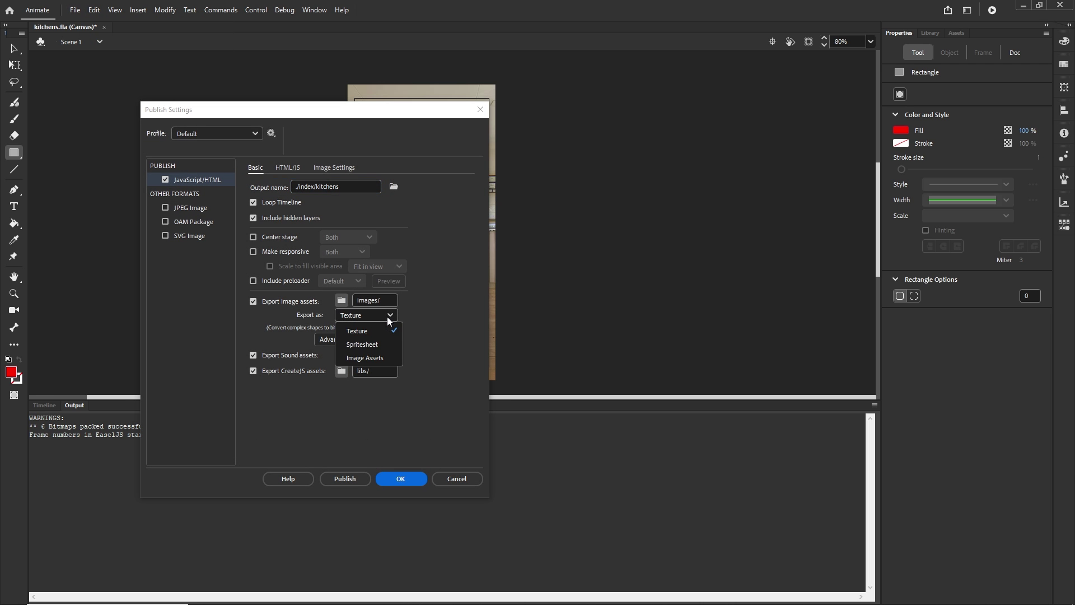
click(367, 344)
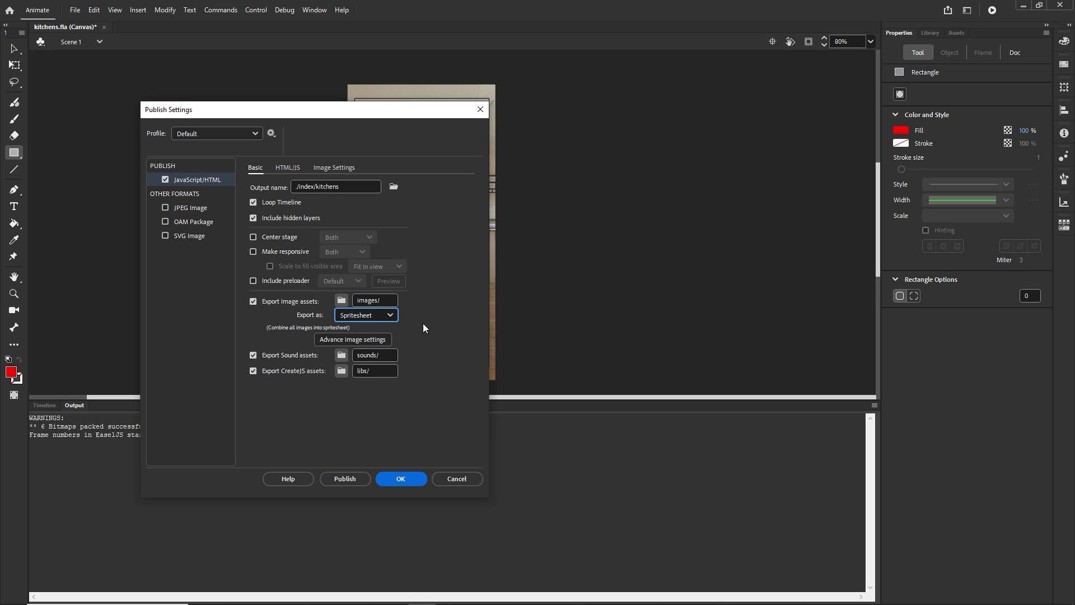
click(401, 478)
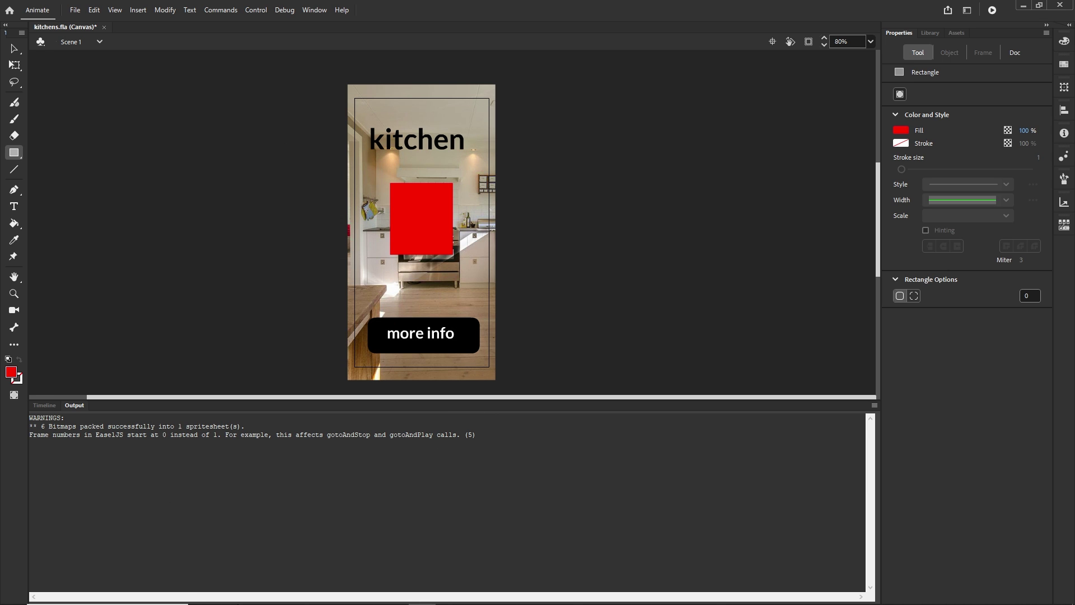
Step: Delete images, kitchens.html and kitchens.js from the index folder
click(261, 594)
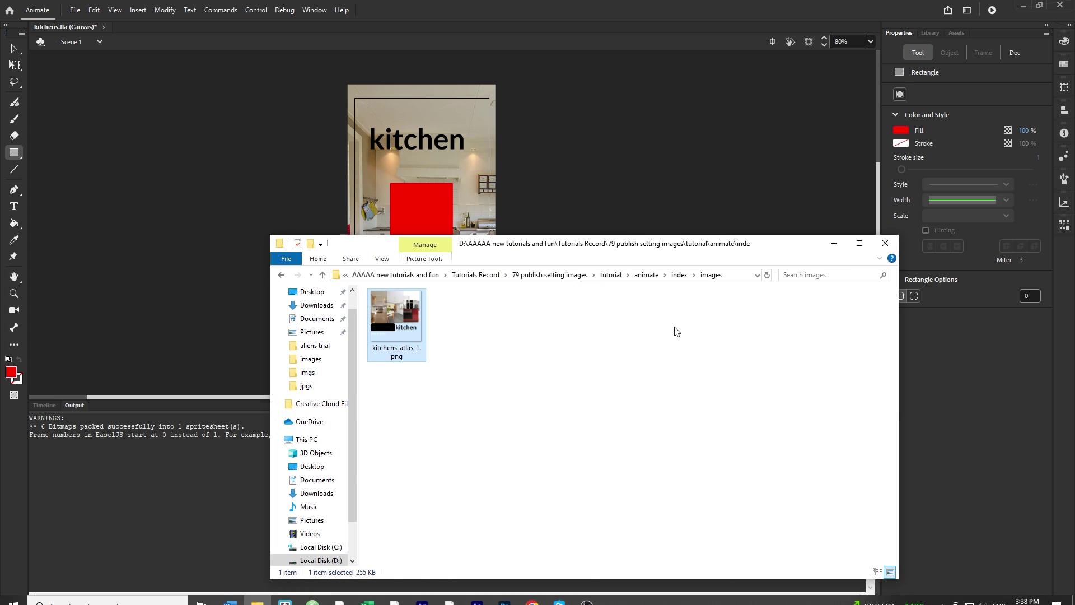
click(680, 275)
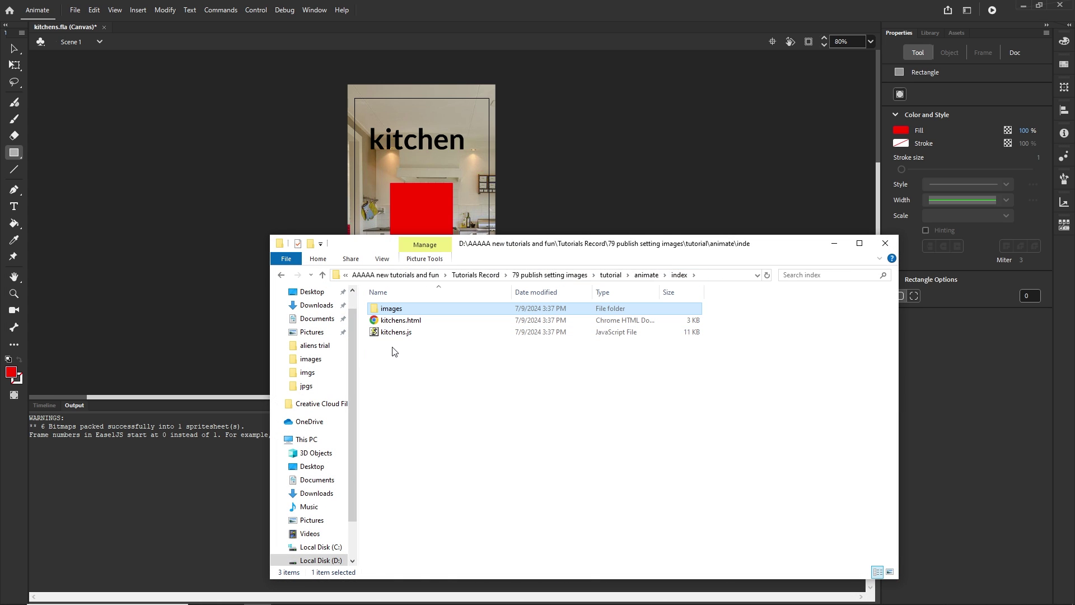
click(391, 332)
shift+click(385, 310)
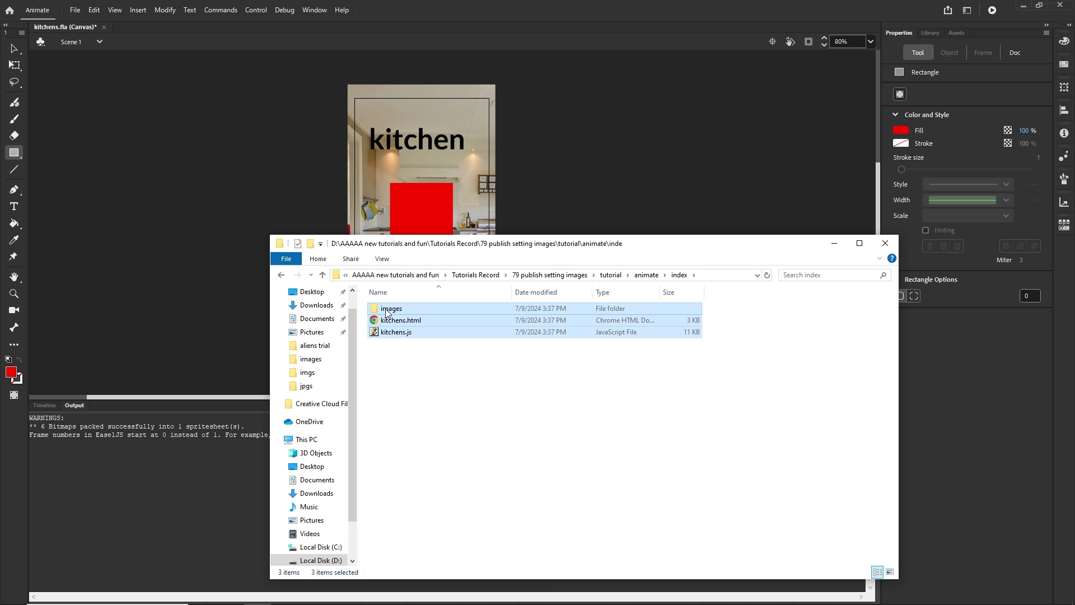
key(Delete)
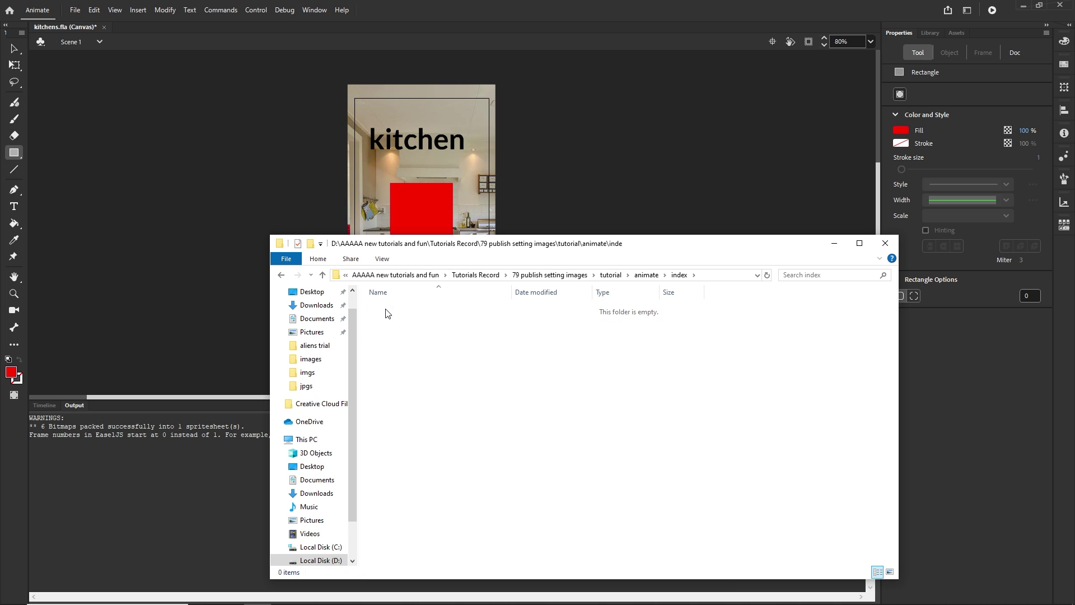
Step: With Explorer minimized, set image Export as to Spritesheet in Publish Settings
click(828, 246)
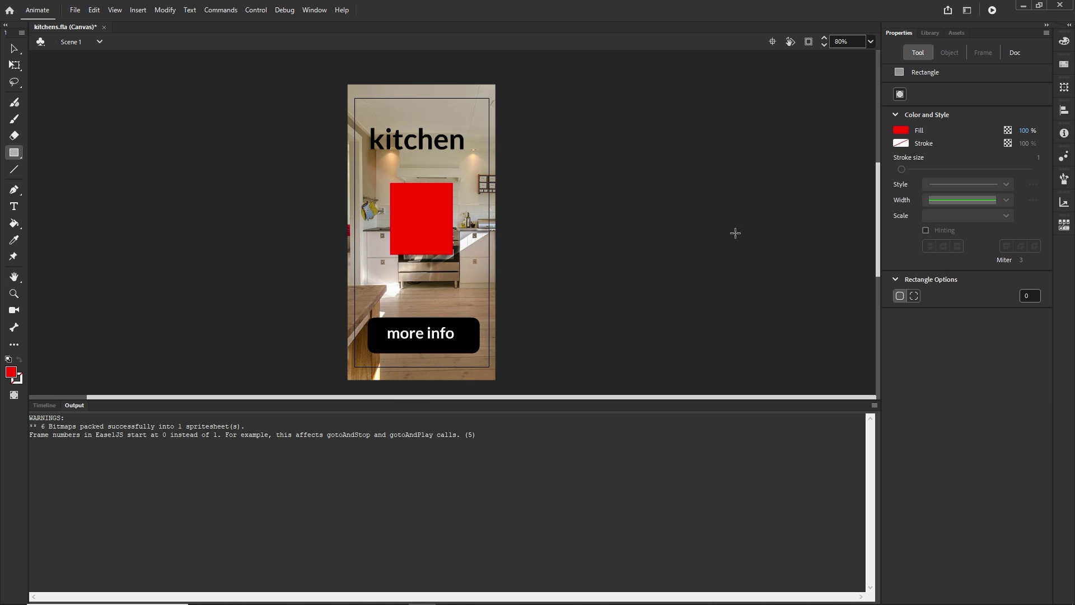
click(75, 10)
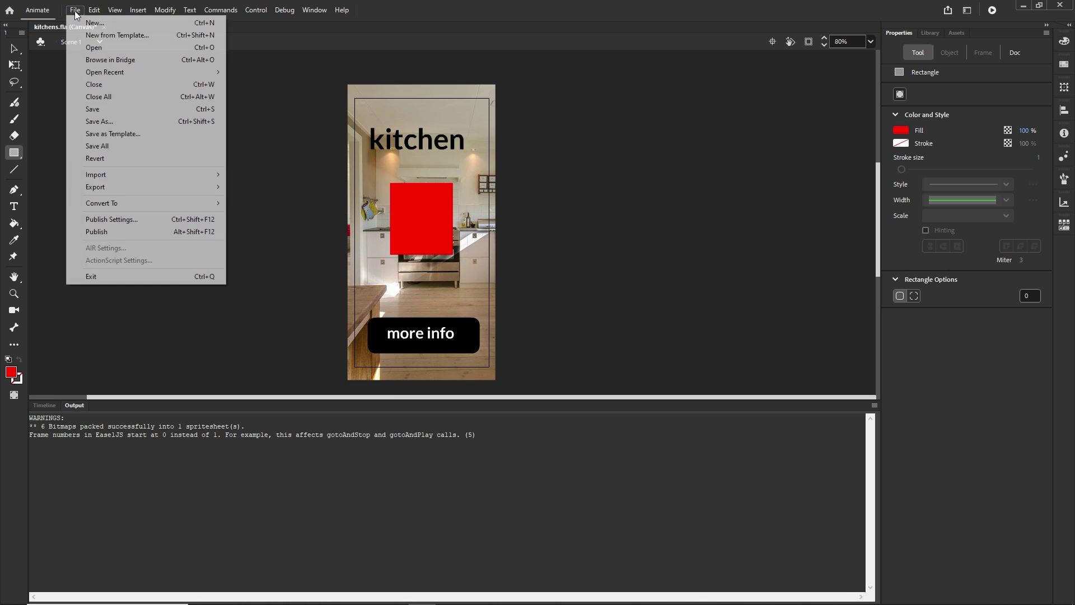
click(115, 220)
click(381, 317)
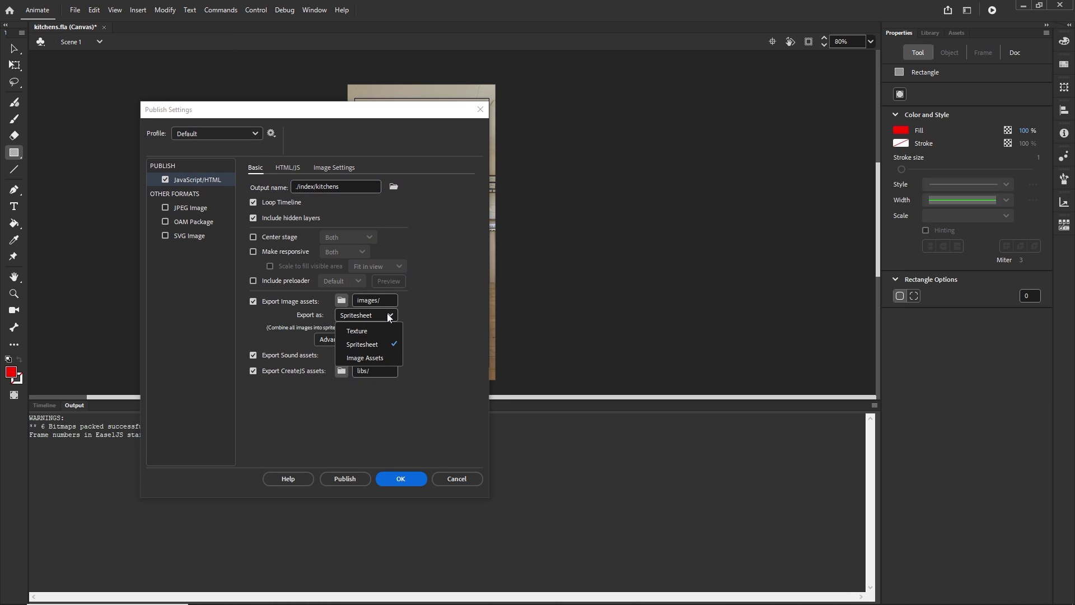
click(361, 345)
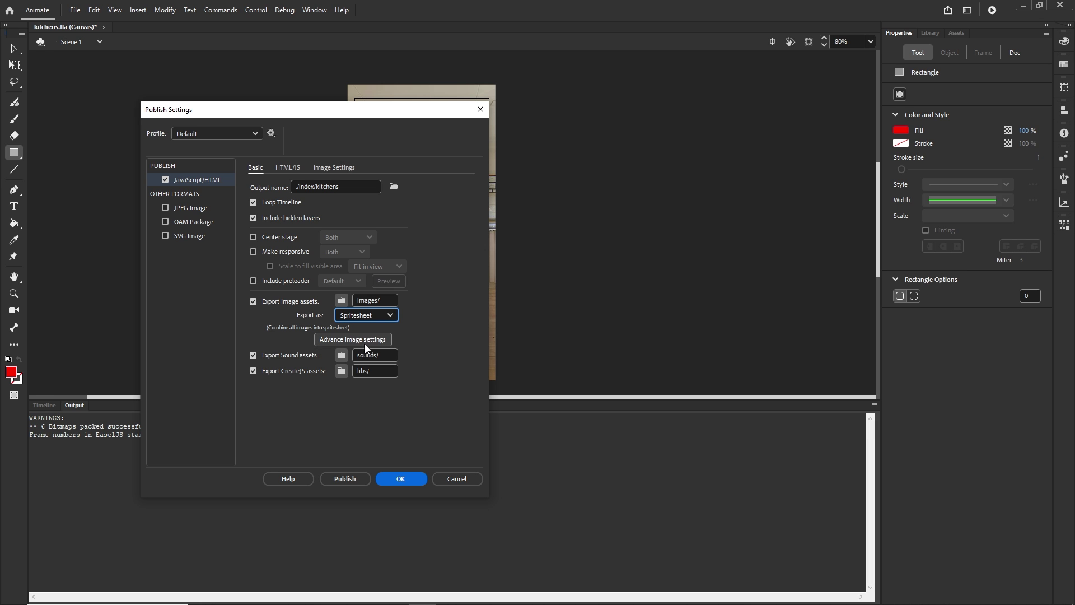
click(415, 478)
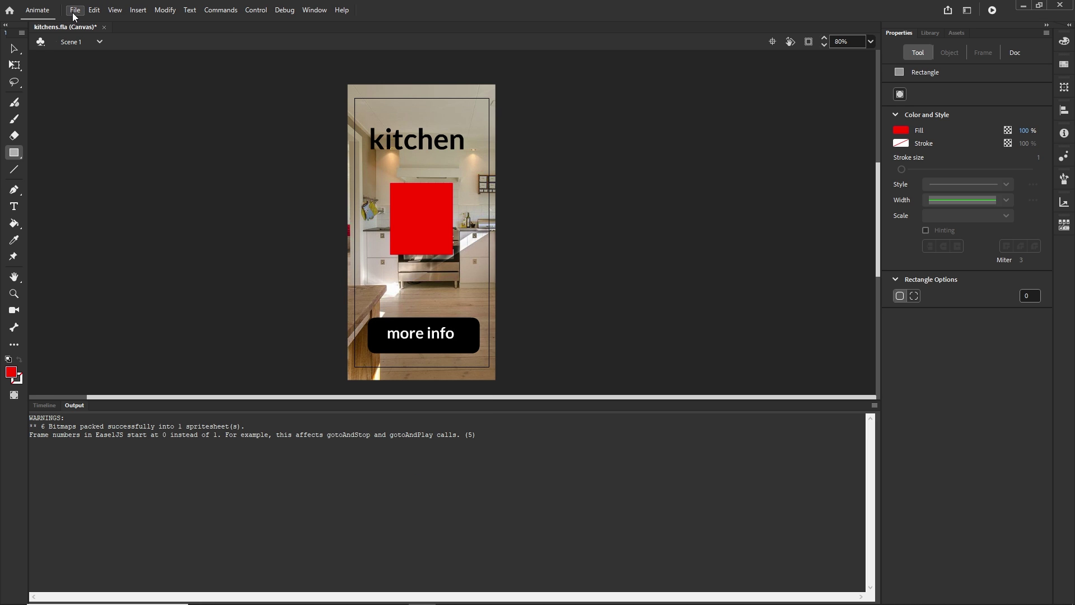
Step: Publish, then view images/kitchens_atlas_1.png full size and close it
click(74, 10)
click(117, 235)
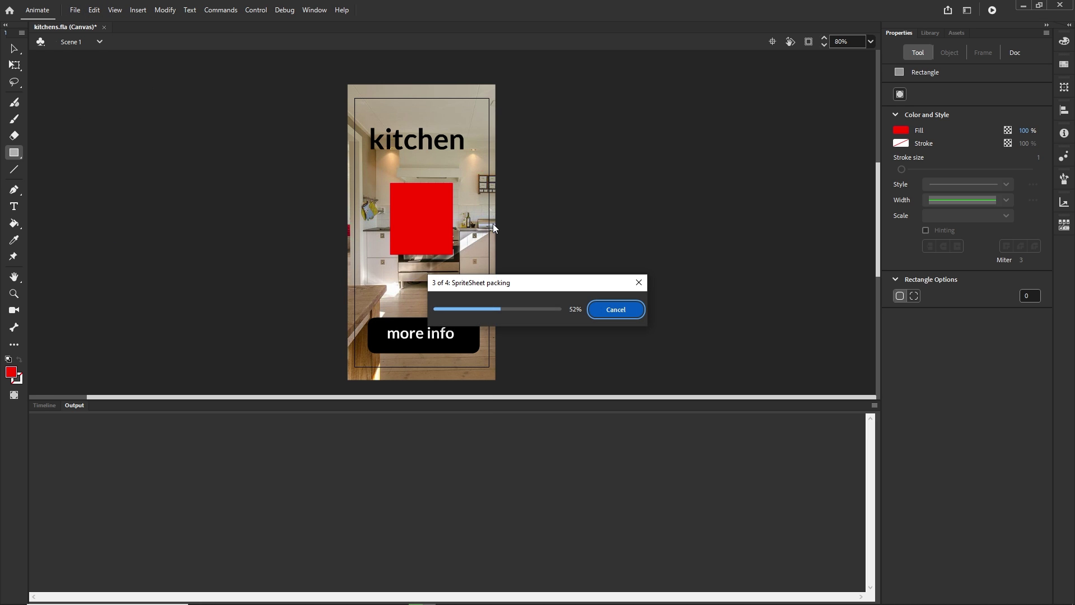
click(262, 599)
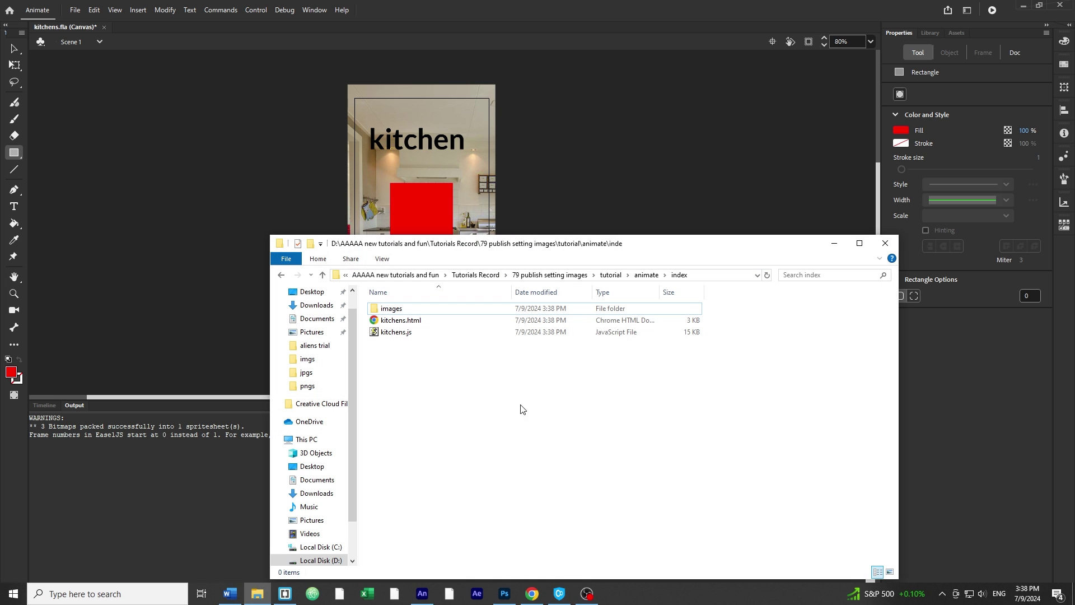
double_click(392, 310)
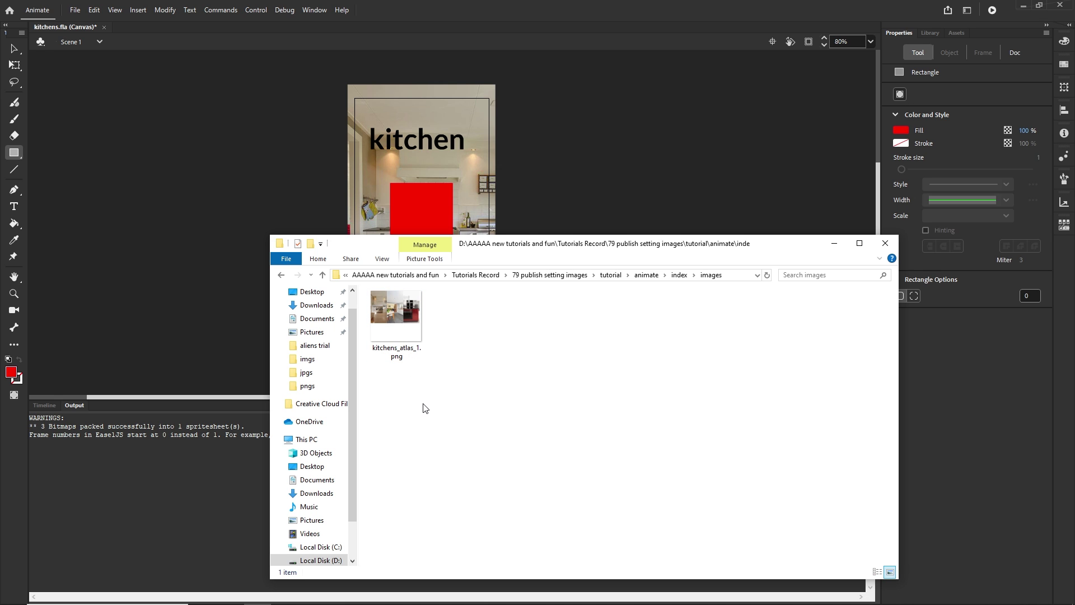
double_click(402, 308)
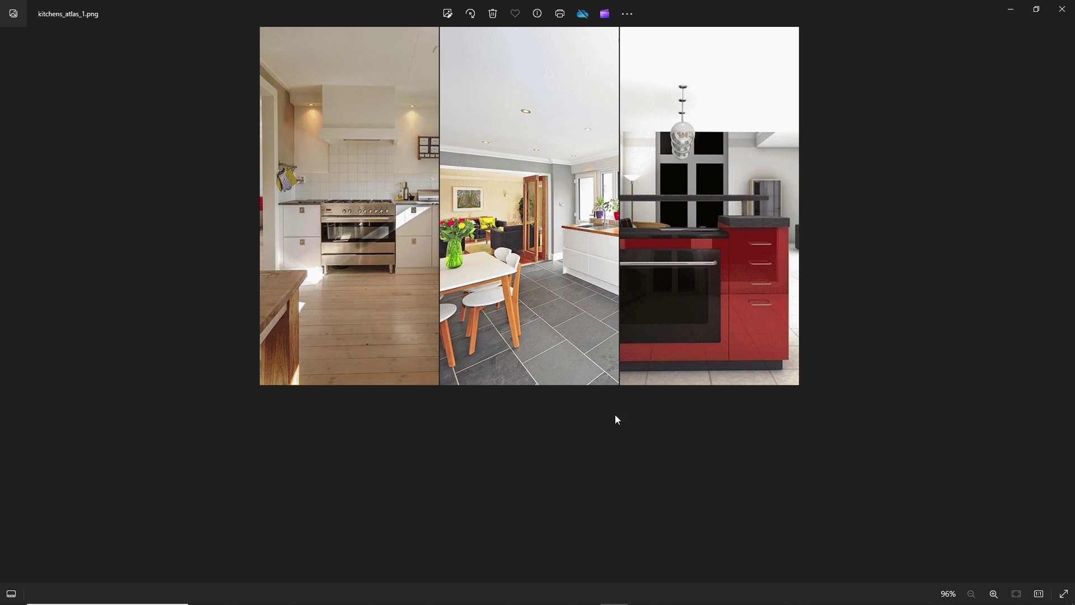
click(1062, 9)
Step: Switch the spritesheet image format from PNG to JPEG only, then republish
click(76, 9)
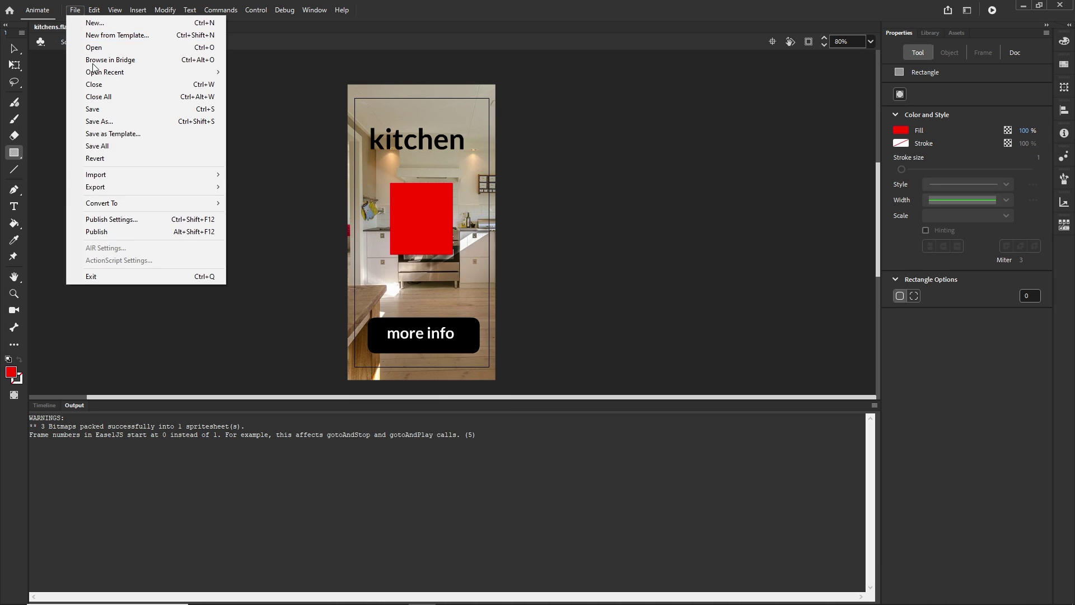
click(132, 220)
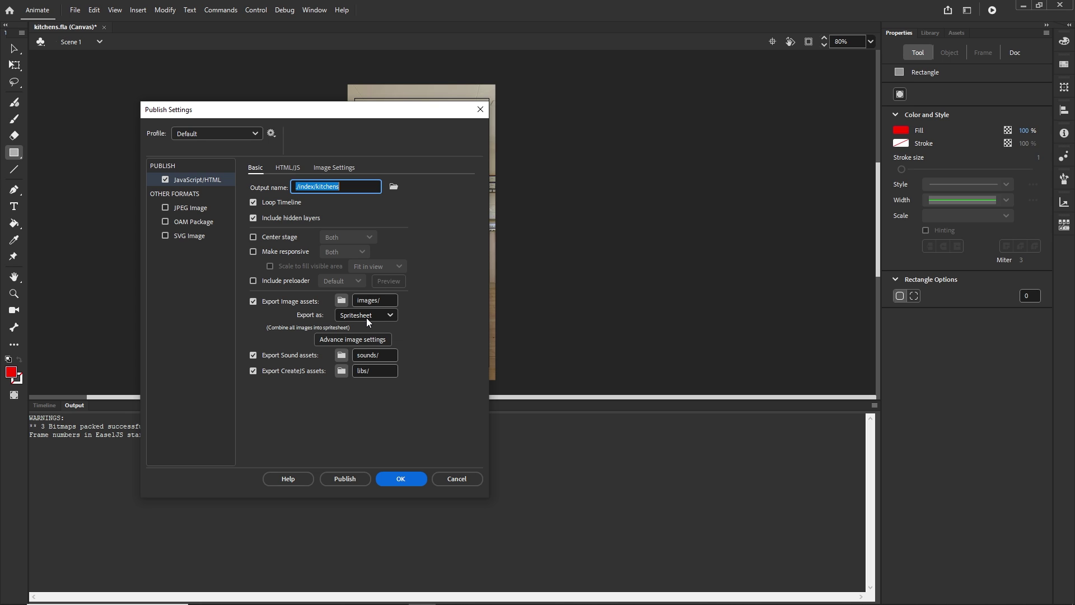
click(336, 171)
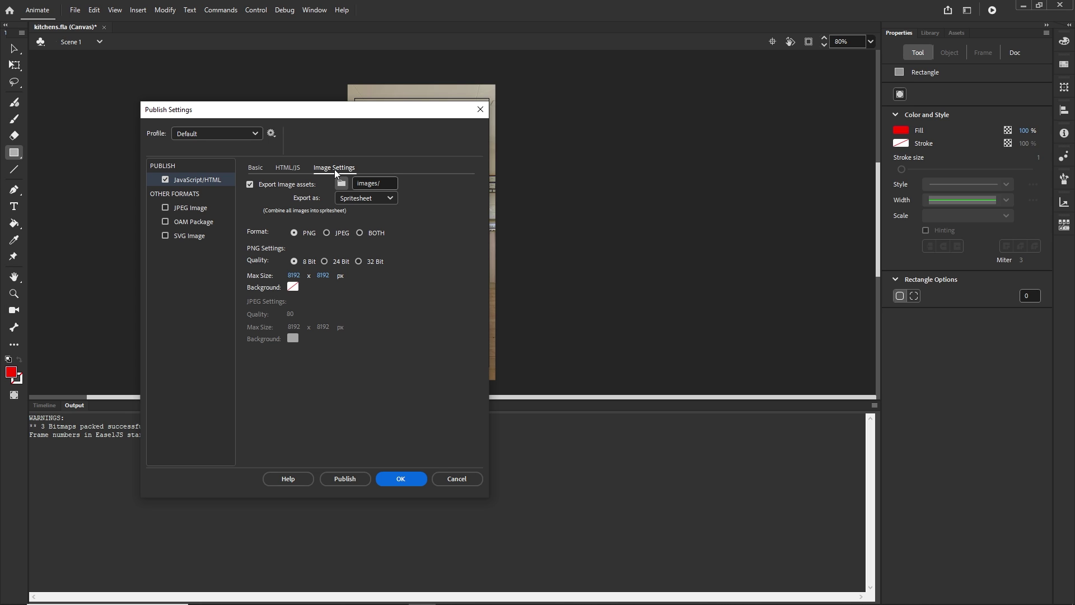
click(326, 233)
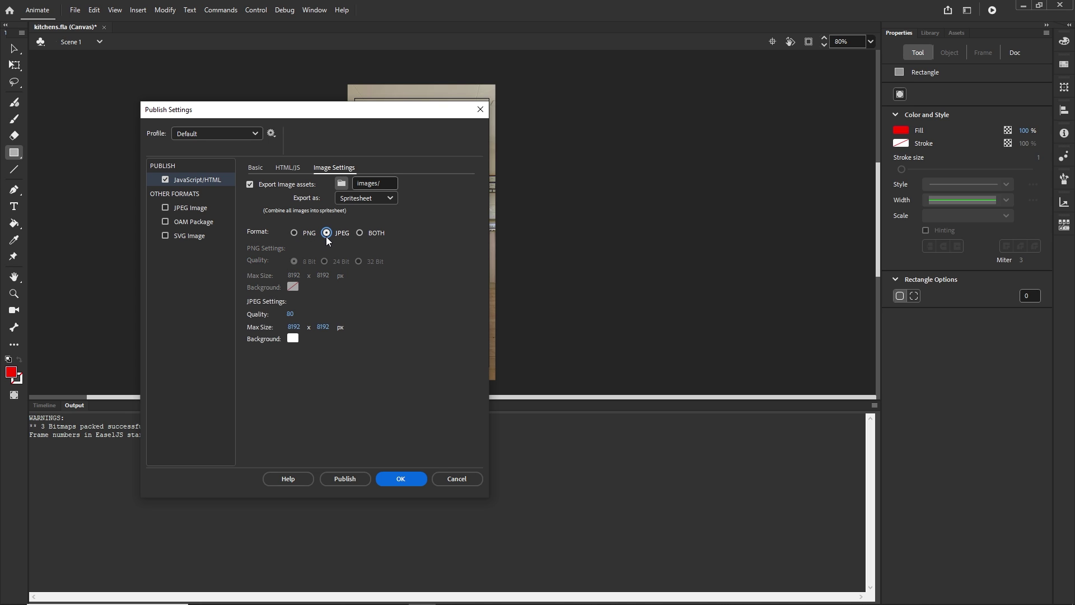
click(360, 233)
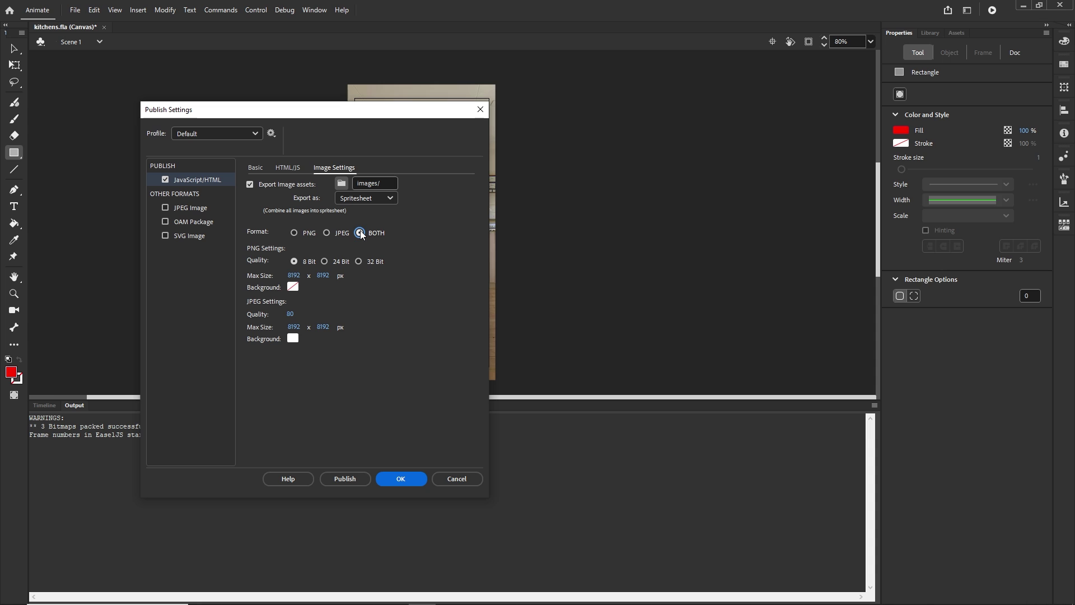
click(327, 233)
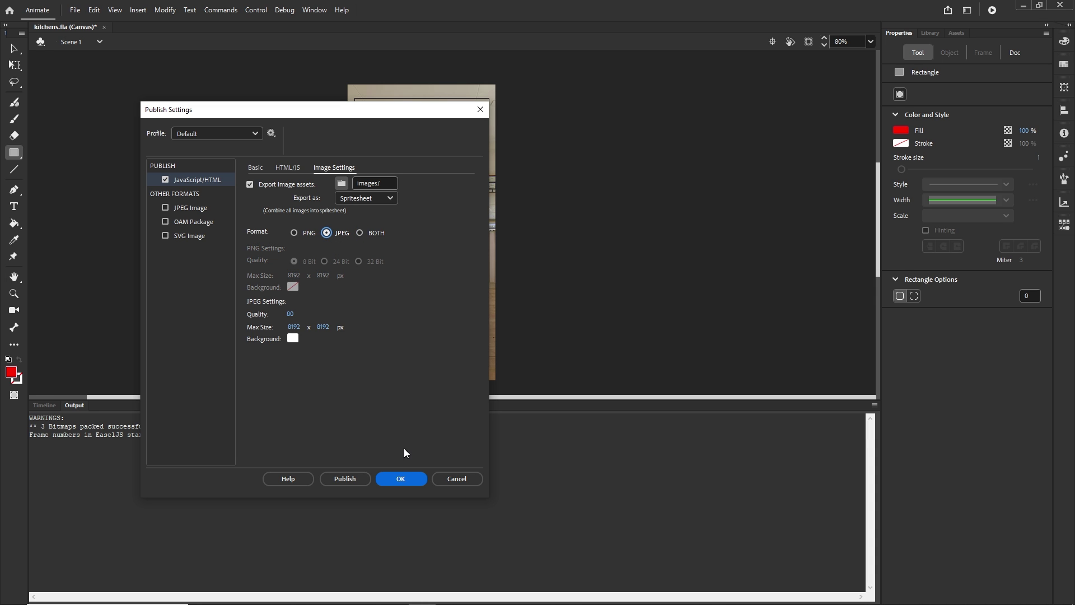
click(401, 479)
click(74, 10)
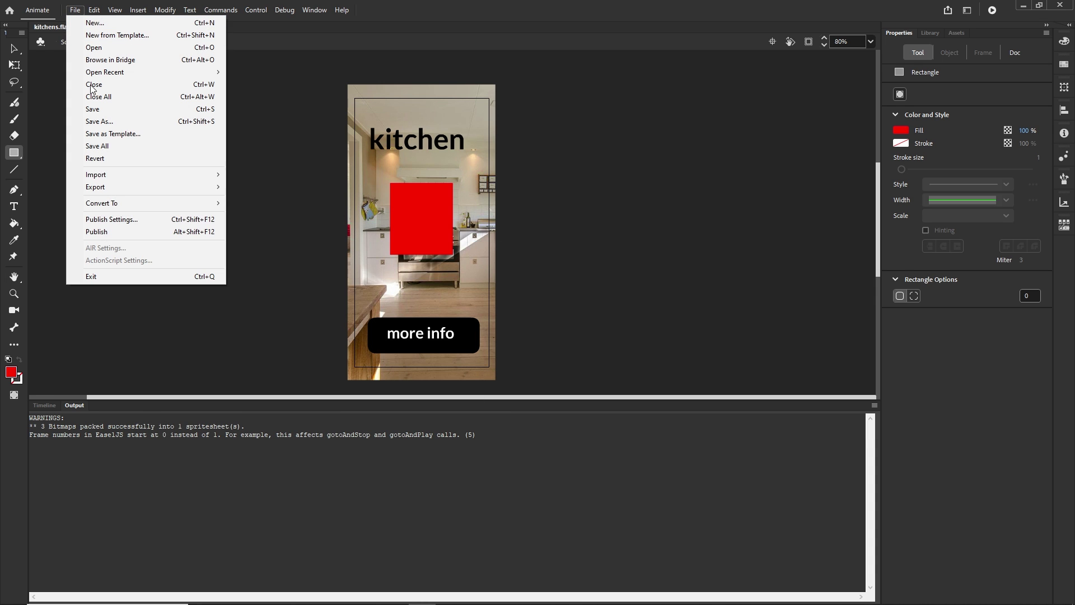
click(123, 227)
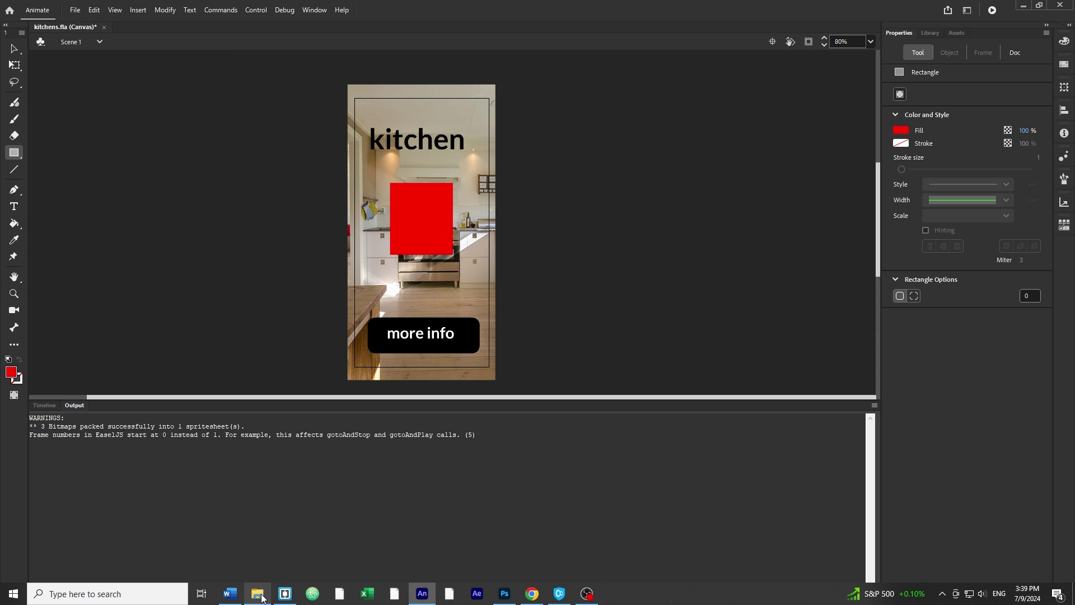
Step: Compare the file sizes of the JPEG and PNG spritesheets in the images folder
click(262, 597)
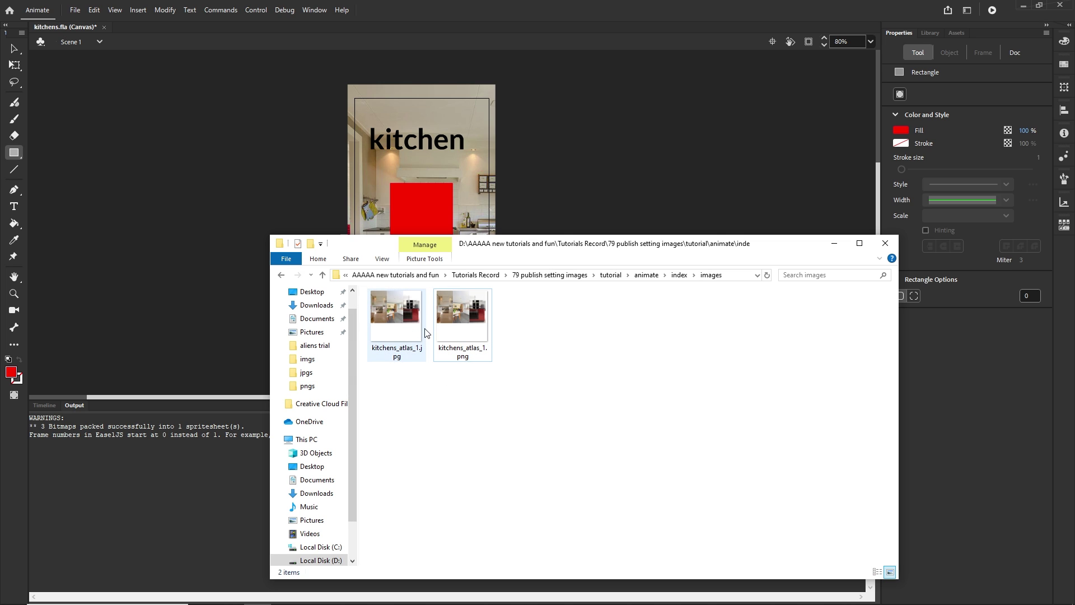
click(387, 310)
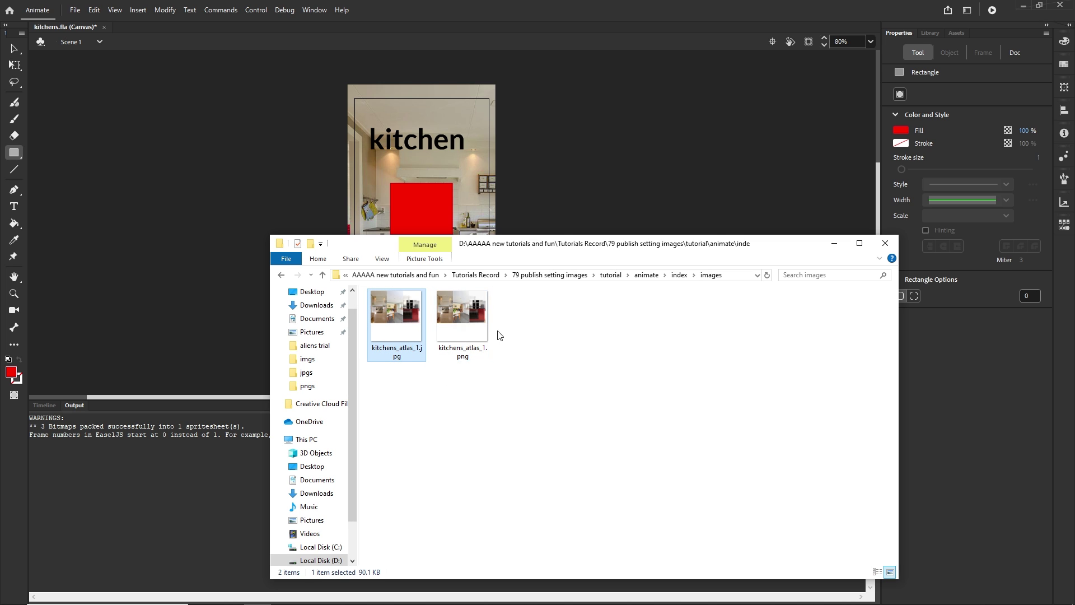
click(462, 315)
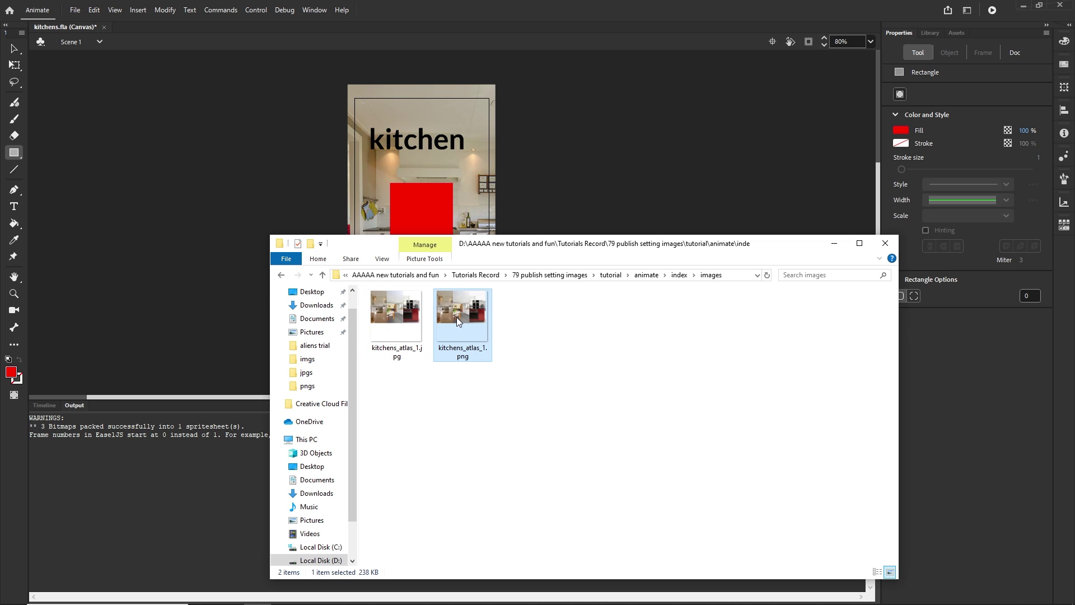
Step: Back in the index folder, delete all three published items
key(alt+Left)
drag(395, 344, 386, 310)
key(Delete)
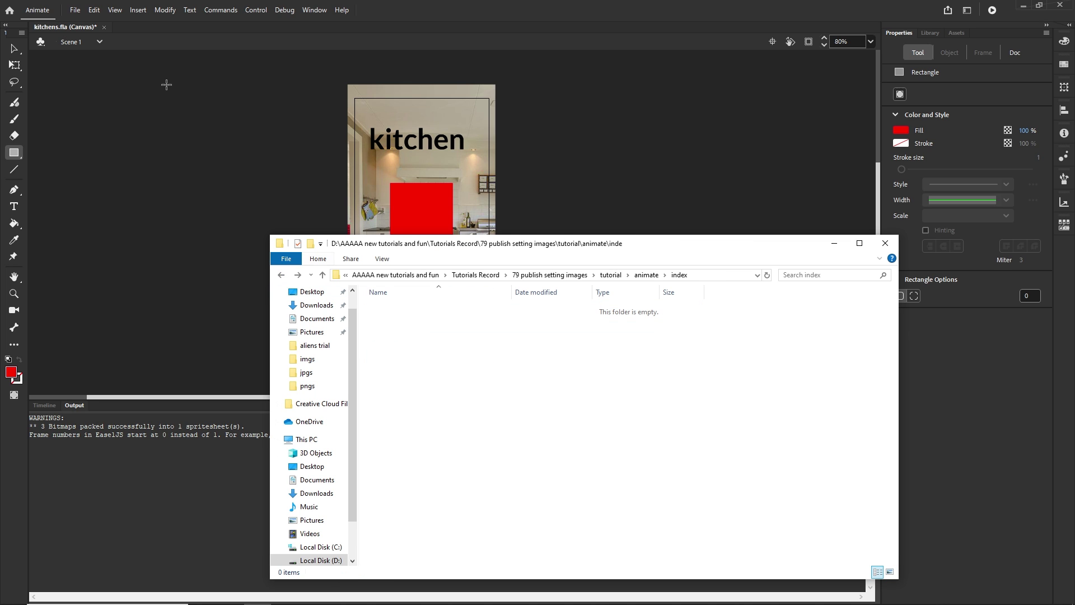
Step: Republish and view kitchens_atlas_1.jpg (1024×1024, 90.1 KB) from the images folder
click(76, 10)
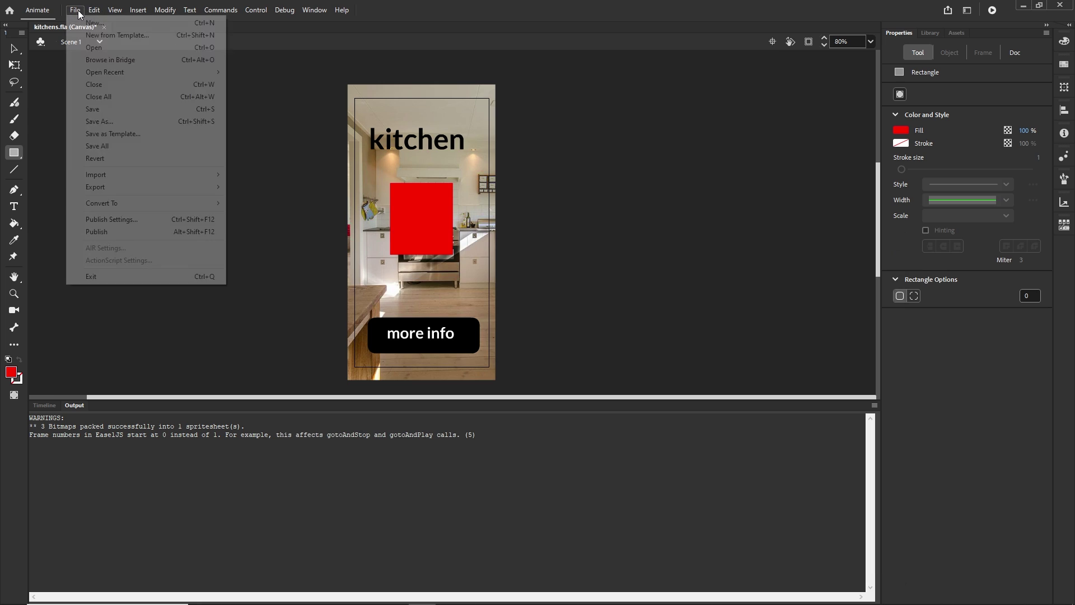
click(109, 230)
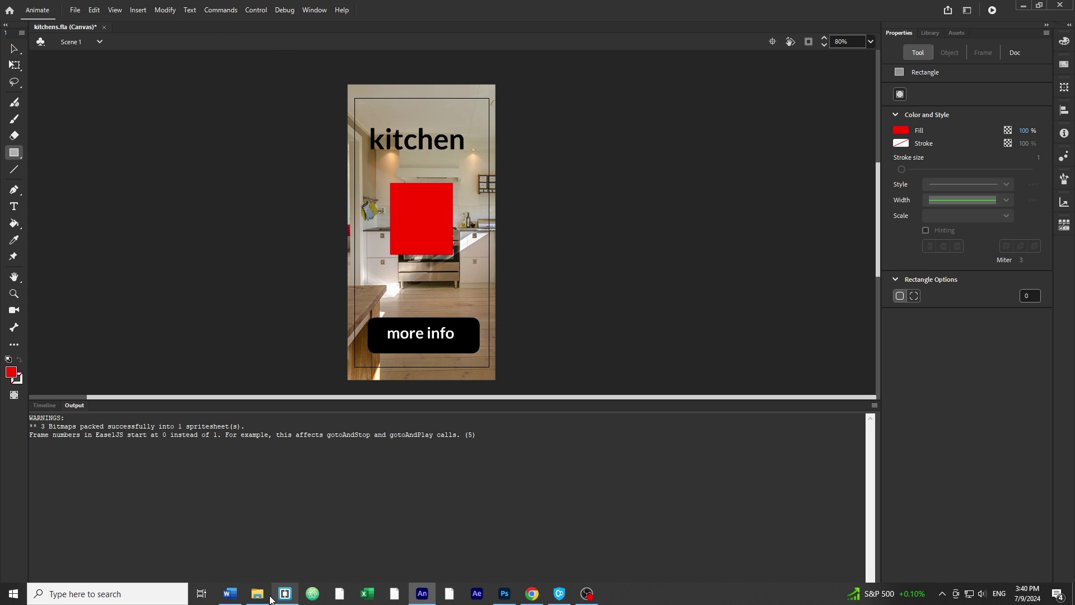
click(257, 594)
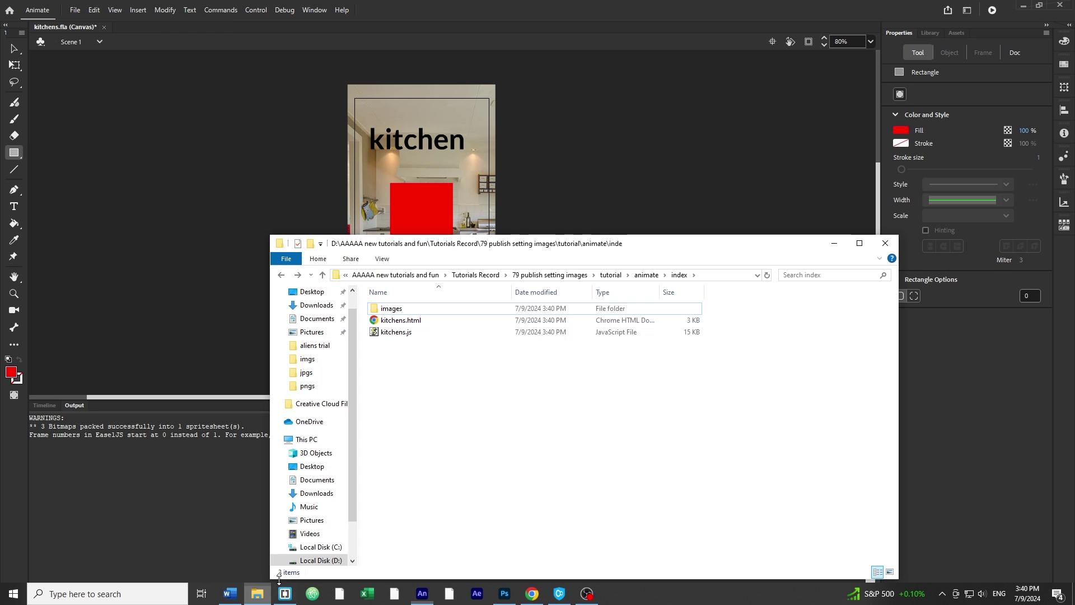
double_click(392, 310)
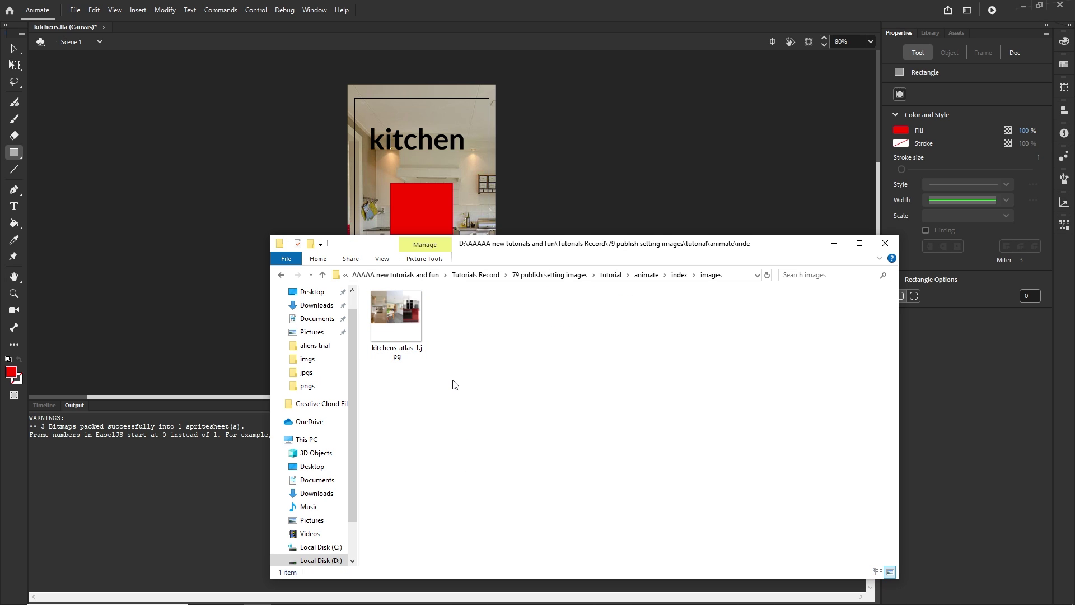
mouse_move(392, 307)
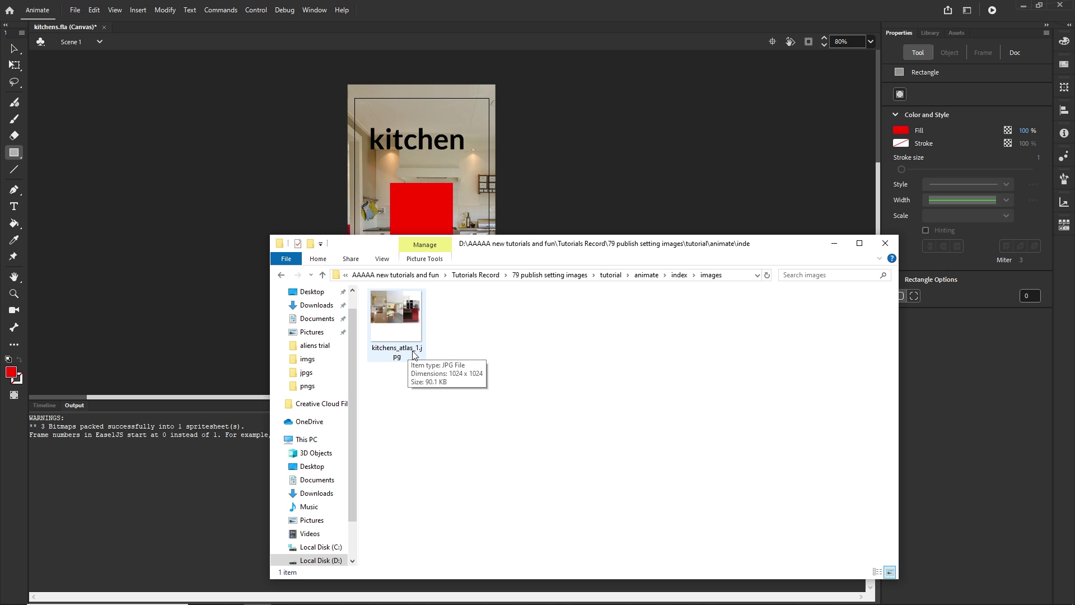
double_click(394, 316)
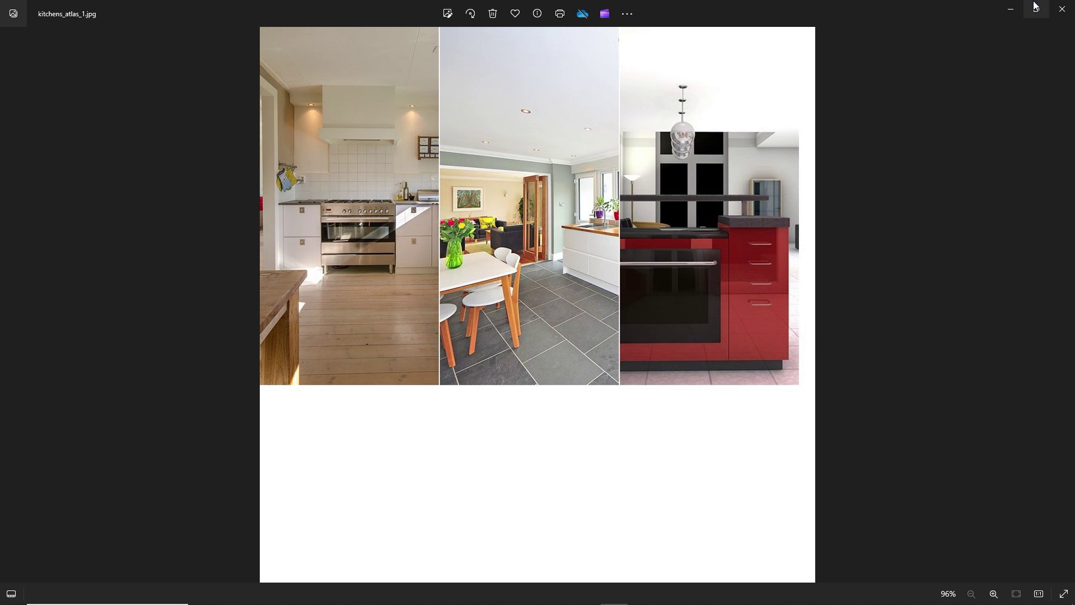
click(1062, 9)
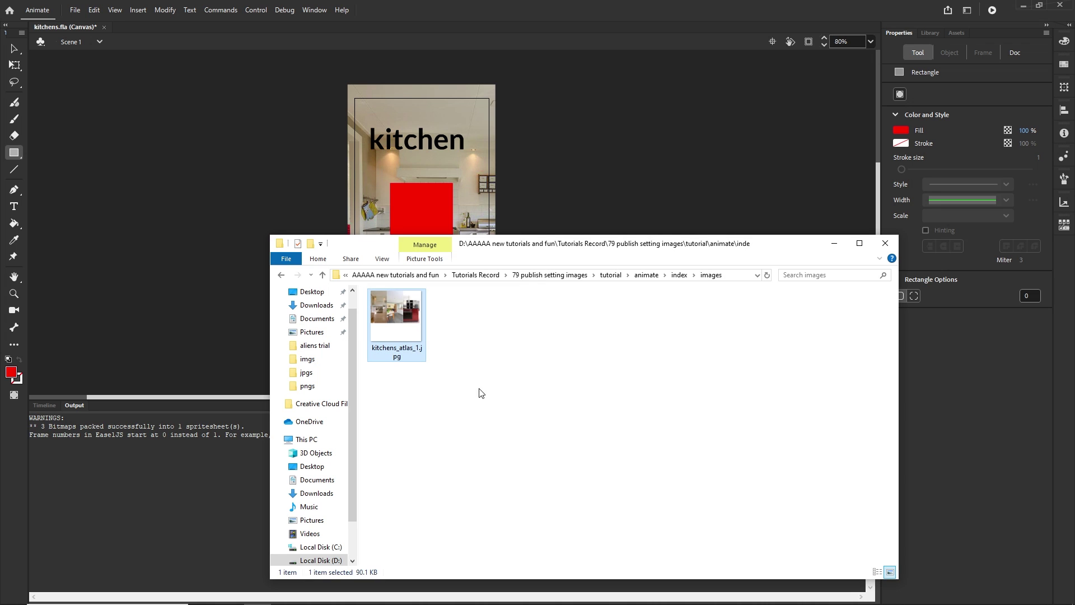
Step: Raise the spritesheet JPEG Quality in Image Settings from 80 to 100
click(75, 9)
click(112, 219)
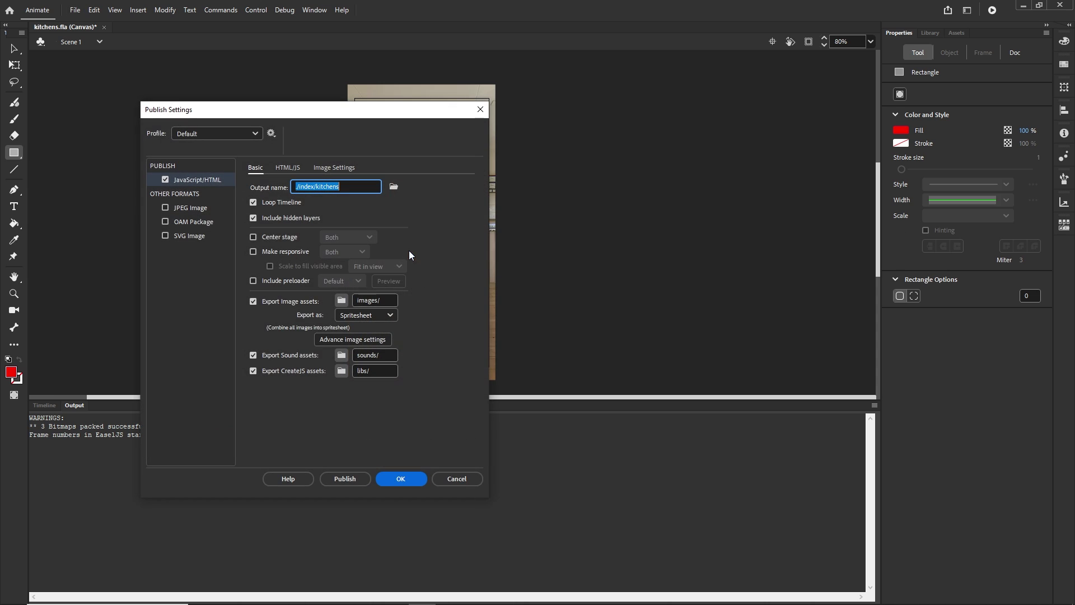
click(345, 167)
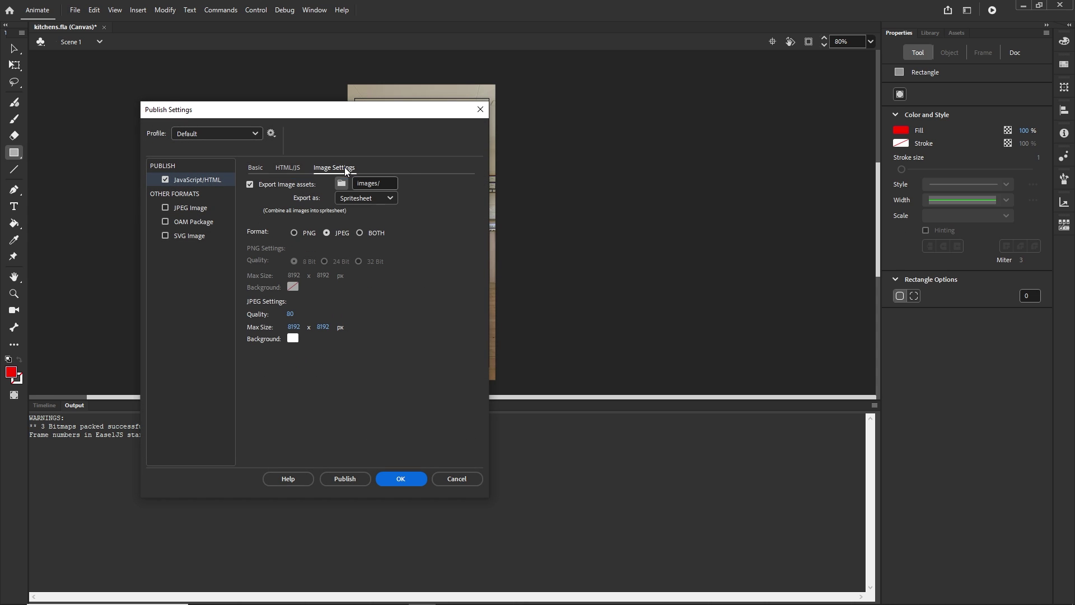
click(290, 315)
text(100)
click(401, 479)
Step: Minimize the Explorer window and republish the banner
click(271, 598)
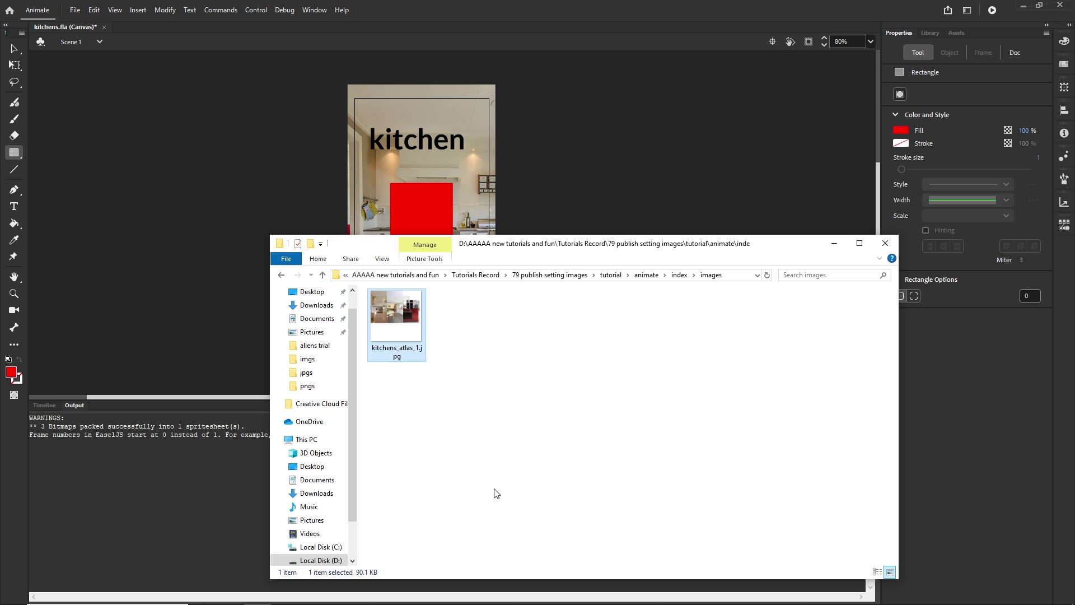
click(834, 243)
click(76, 10)
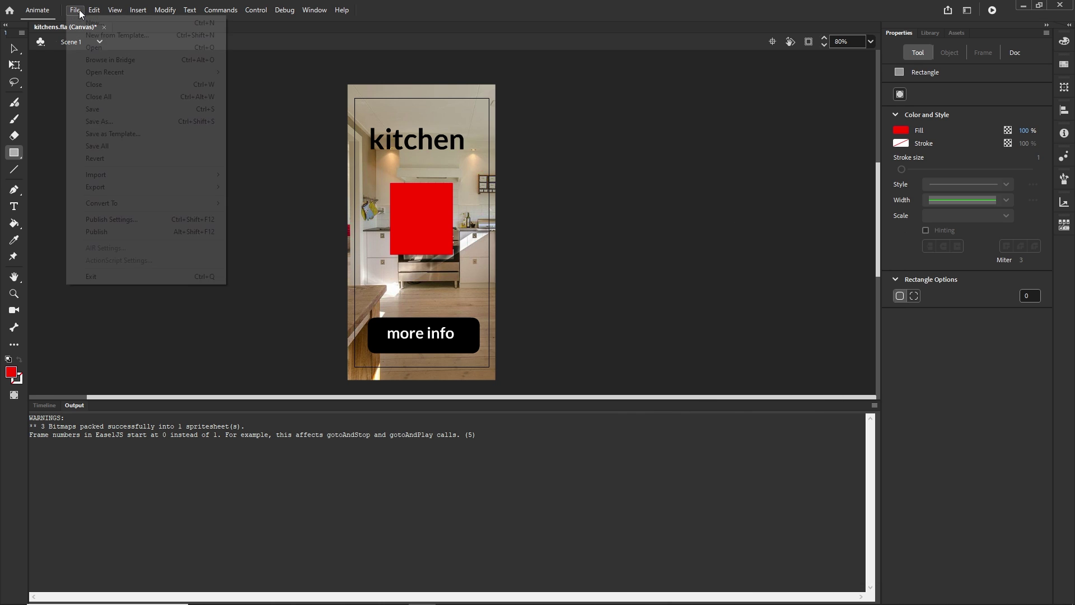
click(110, 235)
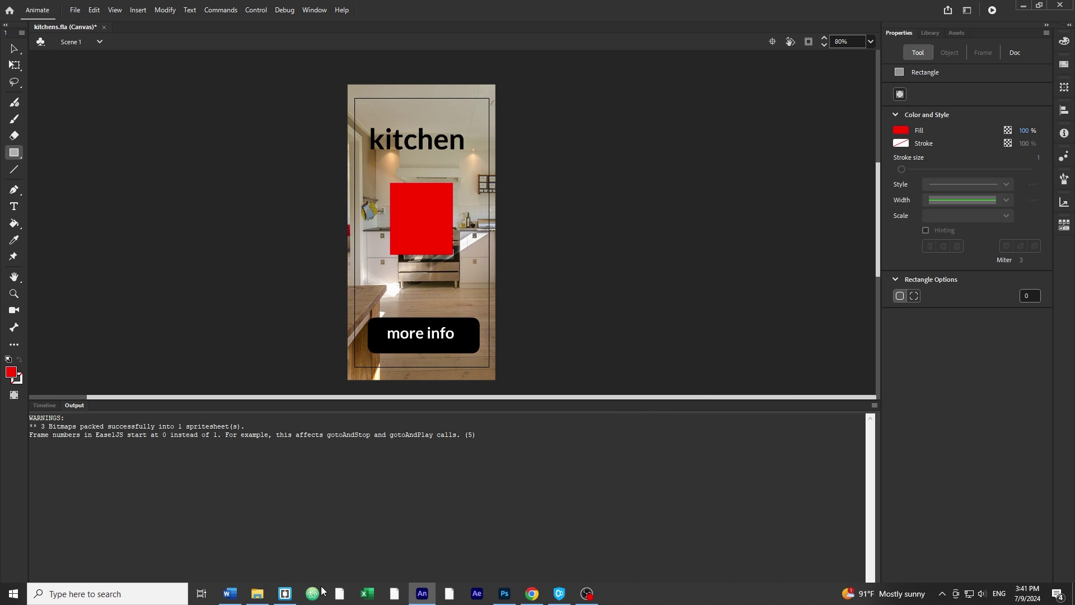
Step: Check kitchens_atlas_1.jpg is now 293 KB, then reopen images from index
click(257, 595)
click(403, 318)
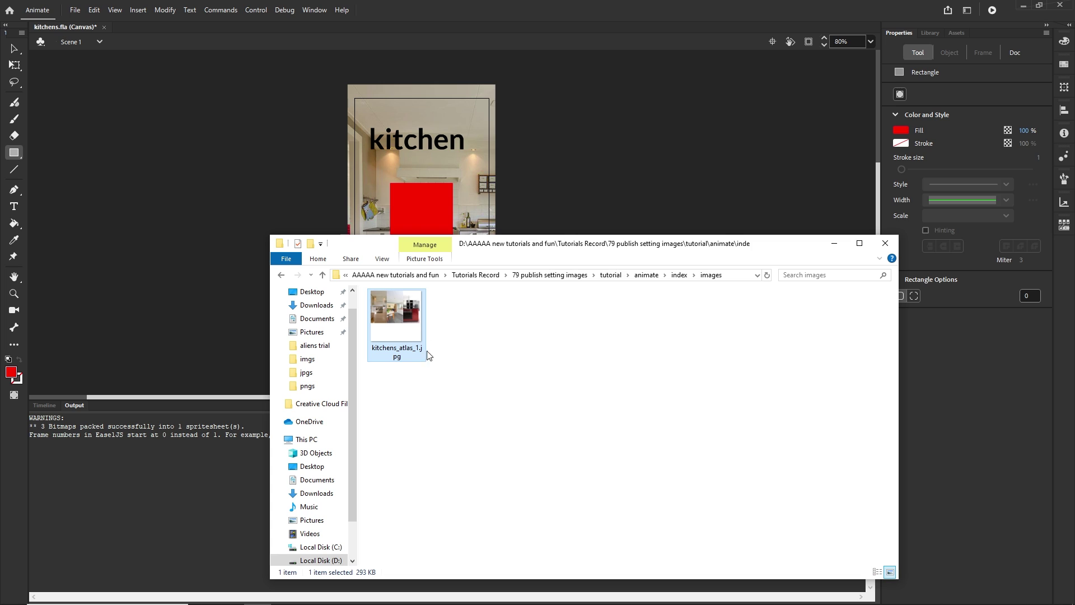
click(282, 275)
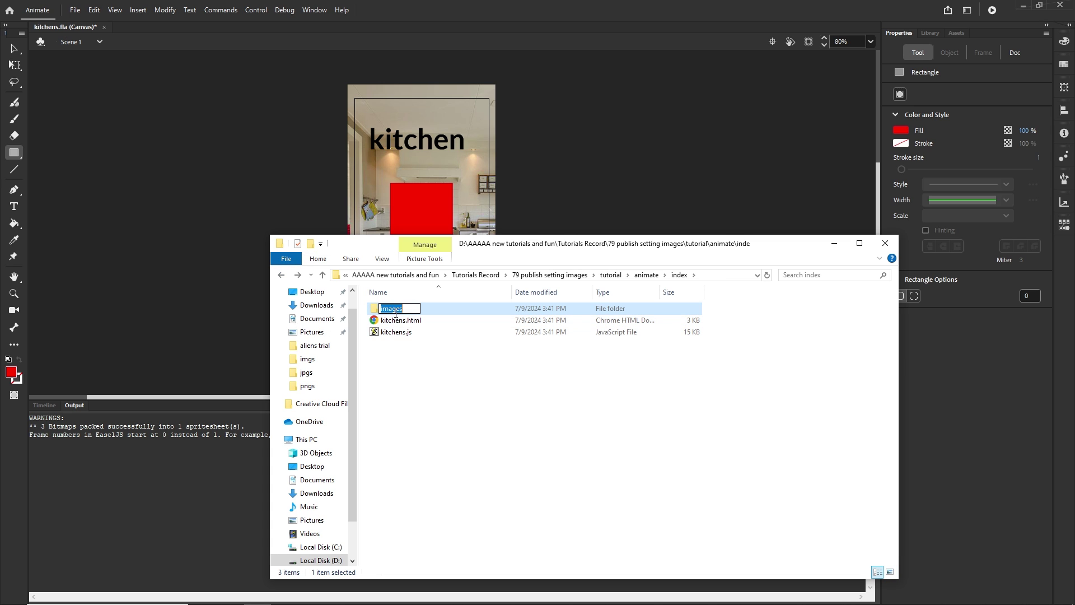
double_click(399, 310)
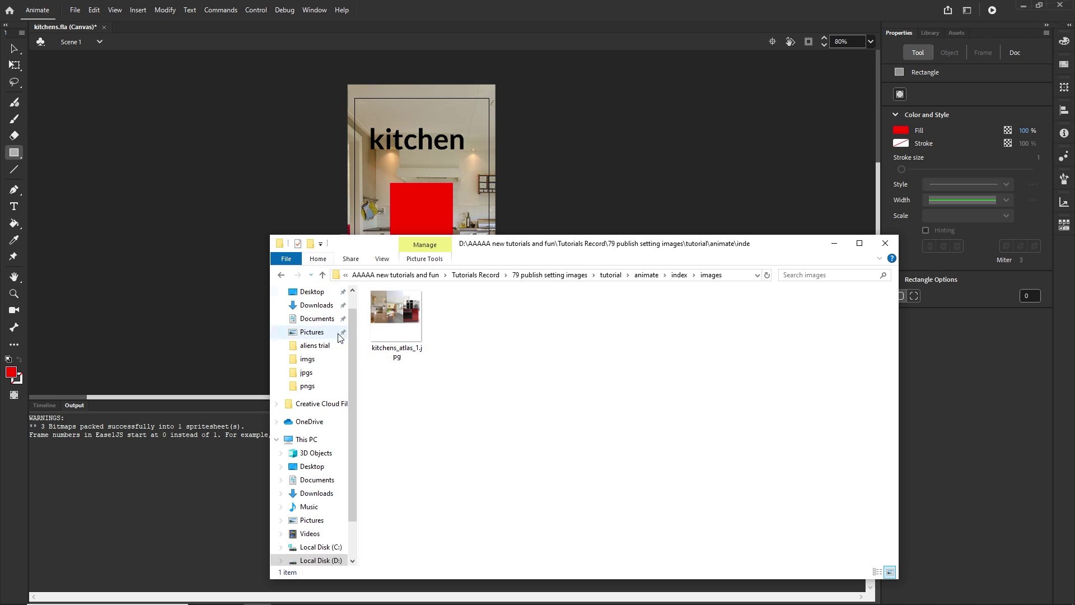
Step: Set JPEG Quality to 60 in Image Settings and republish the banner
click(74, 10)
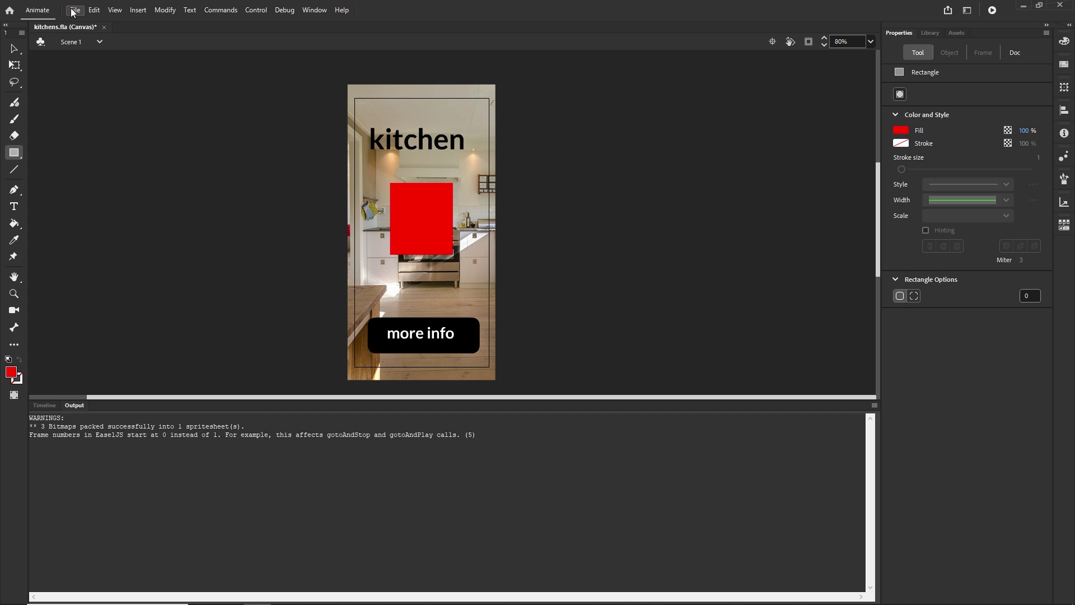
click(119, 221)
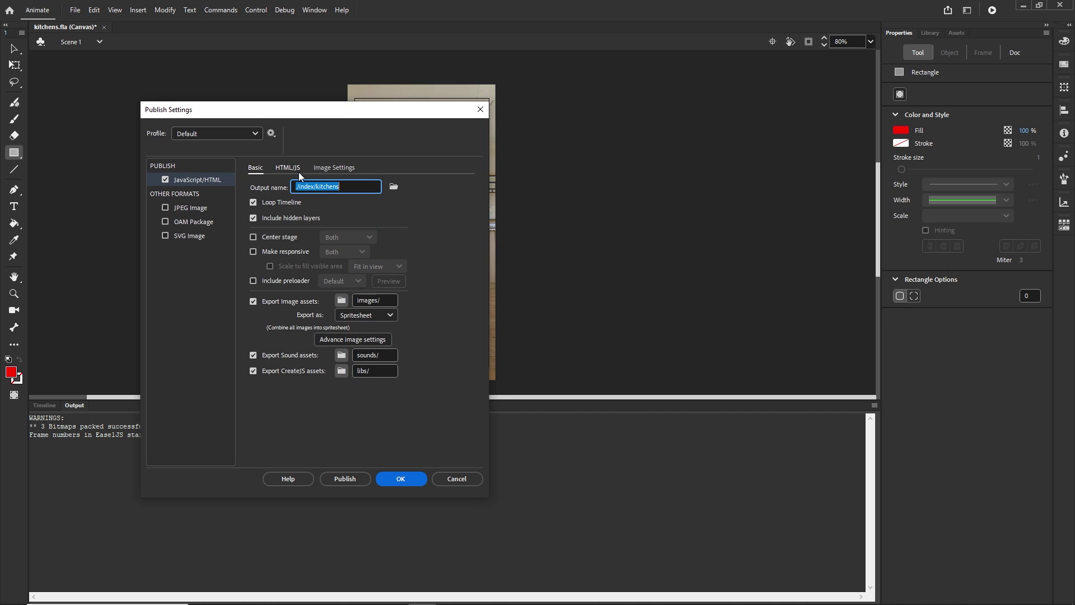
click(334, 167)
click(295, 311)
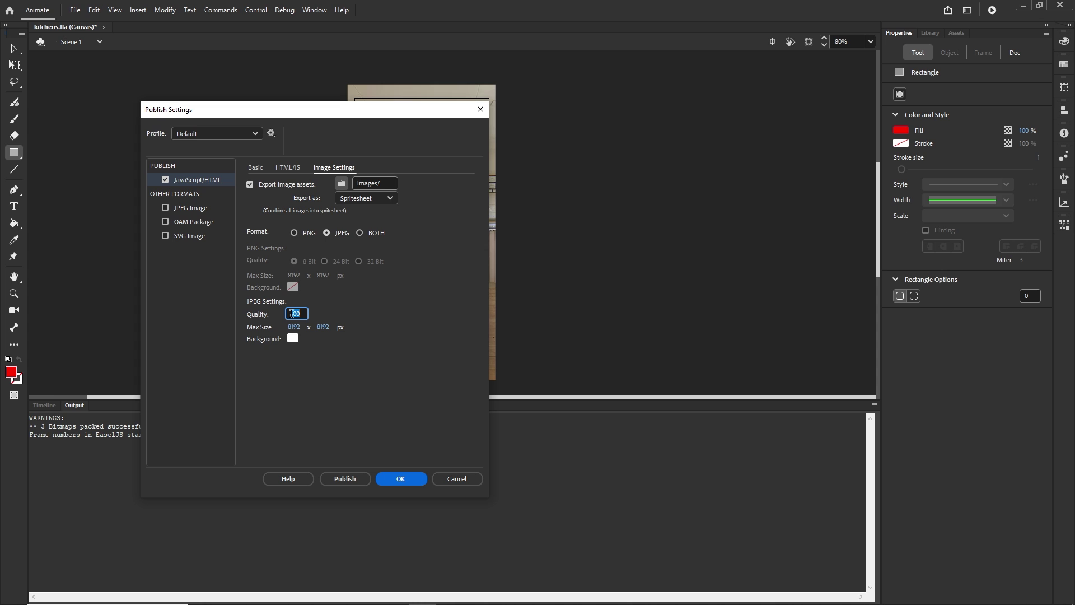
text(60)
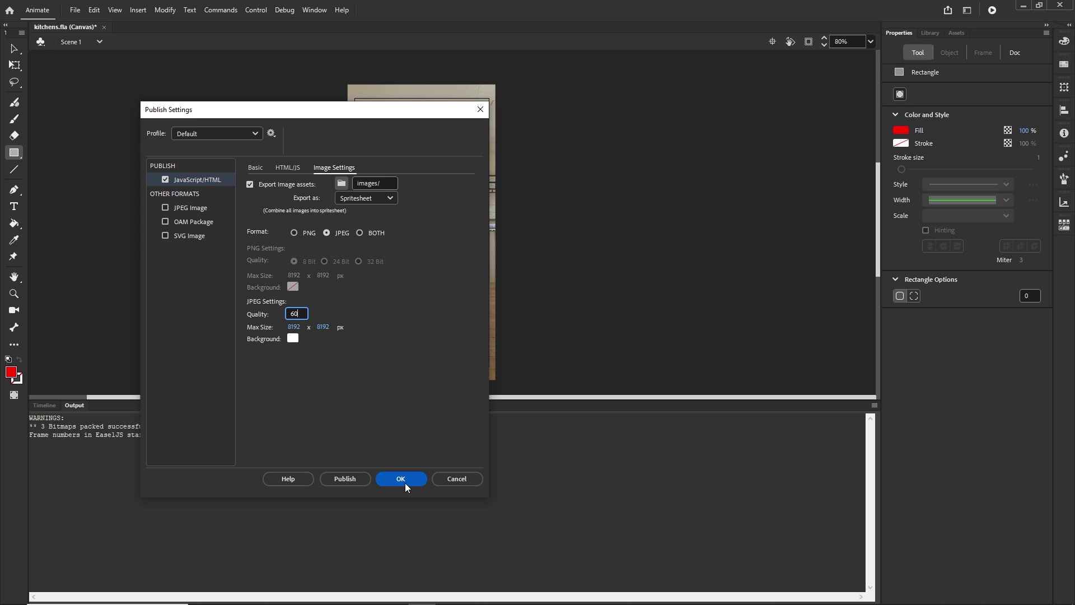
click(404, 480)
click(78, 12)
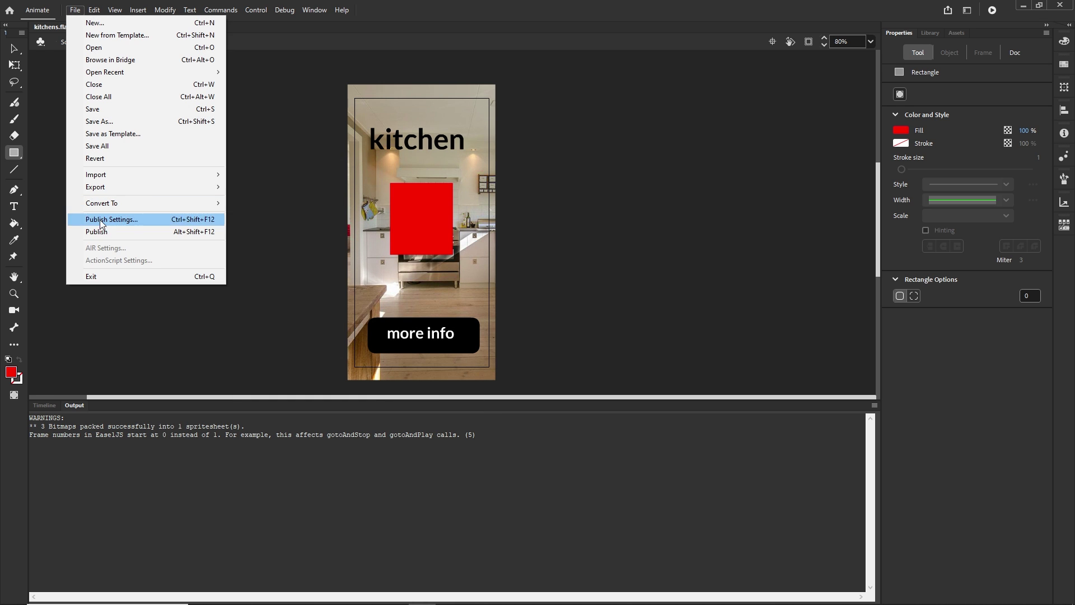
click(202, 232)
Step: Confirm the republished kitchens_atlas_1.jpg is now 64.2 KB, then set Explorer aside
click(263, 595)
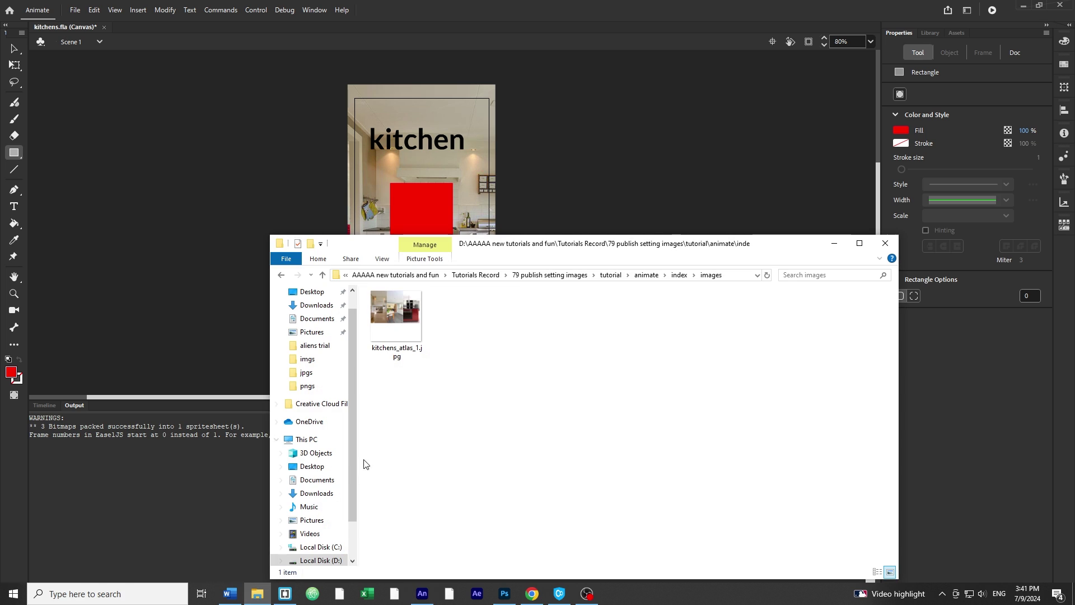
click(402, 327)
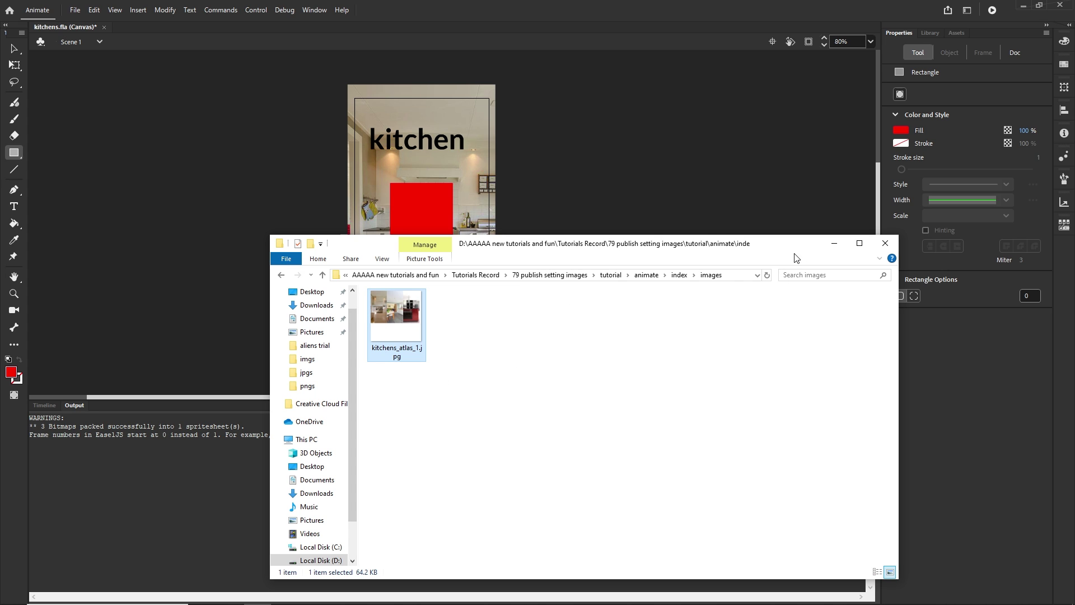
click(826, 244)
Step: Delete Layer_6 along with its red rectangle
click(45, 406)
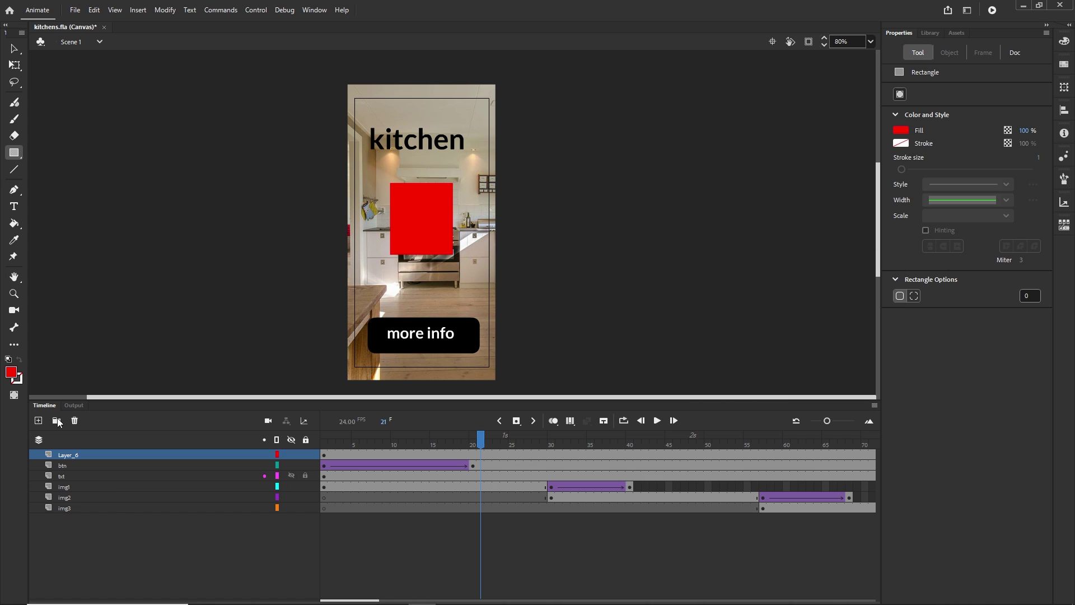
click(197, 549)
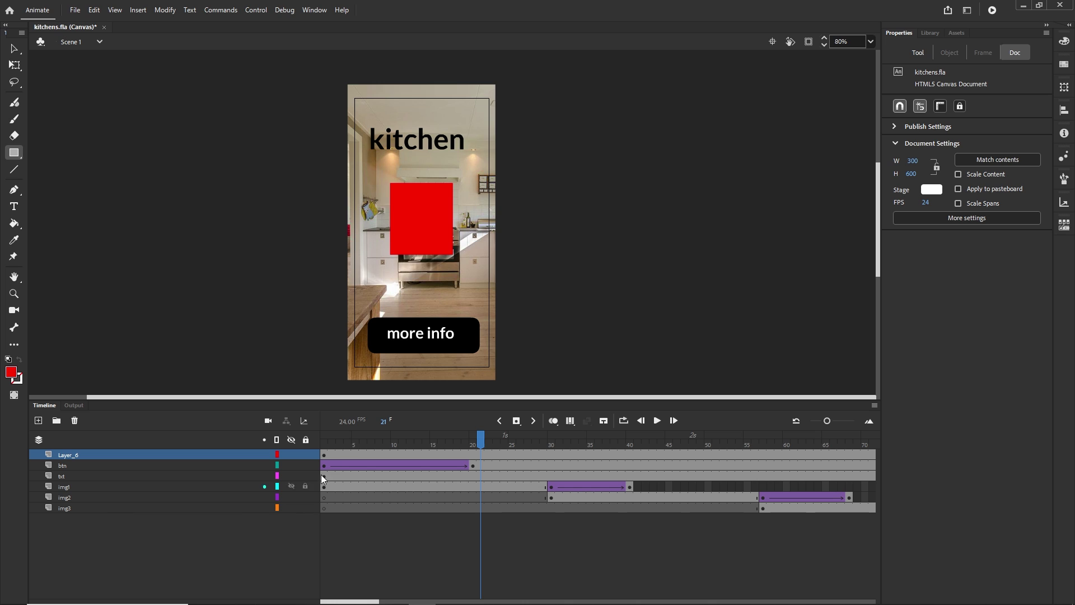
click(19, 53)
click(79, 455)
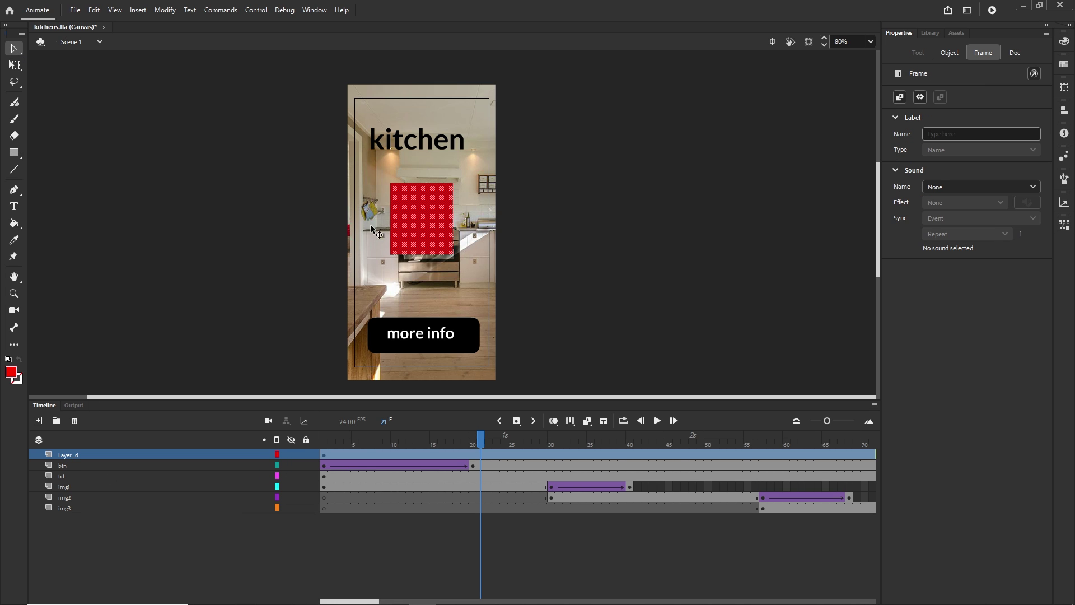
click(75, 421)
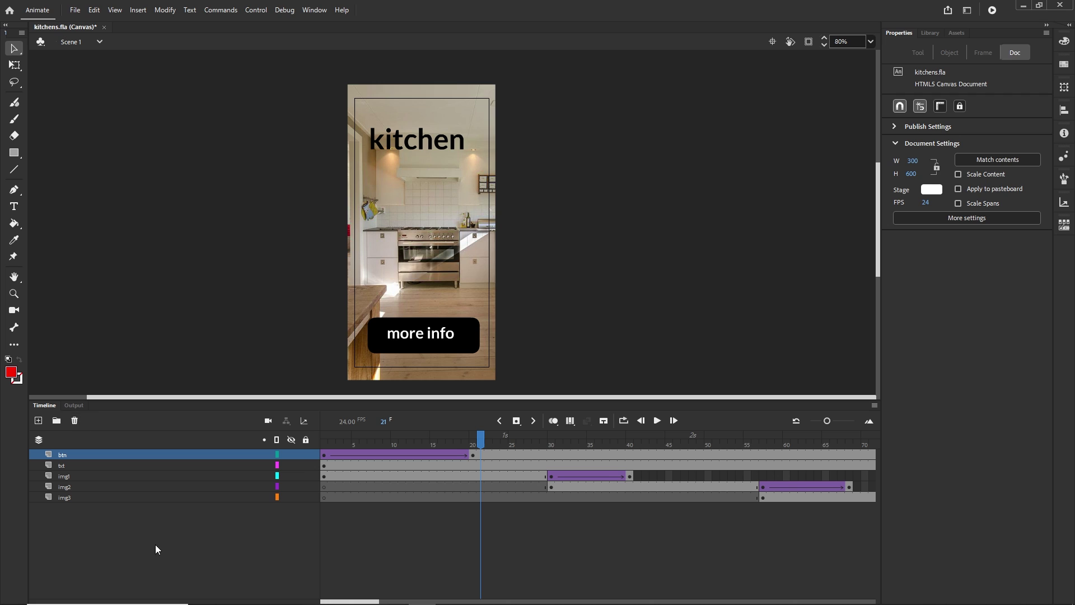
Step: Add a new top layer and name it logo1
click(38, 421)
click(66, 454)
double_click(65, 454)
text(t)
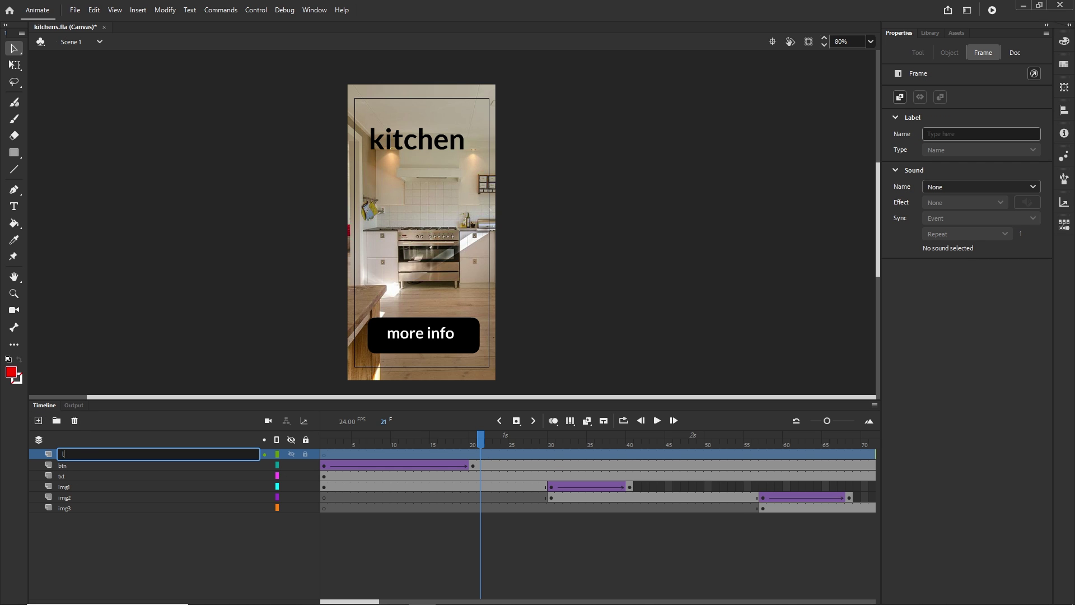
text(ogo1)
key(Return)
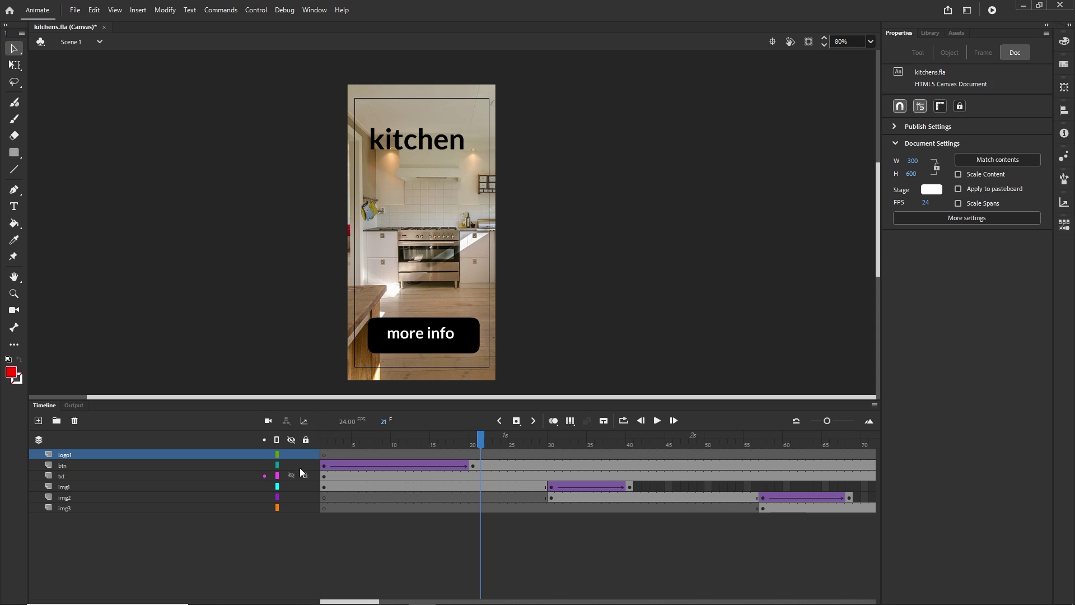
click(257, 594)
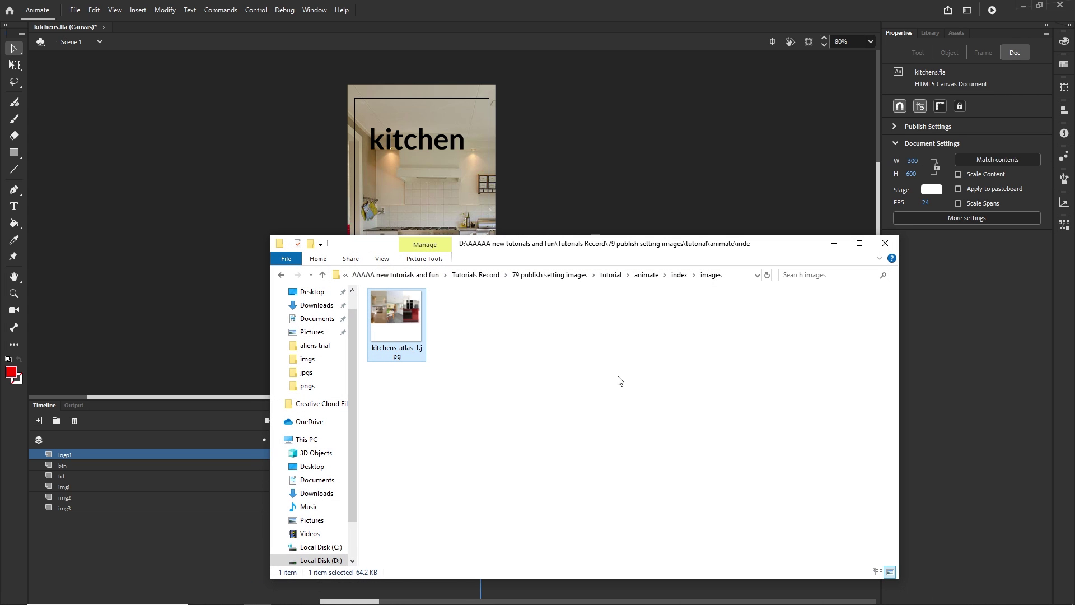
Step: Navigate up from the images folder to tutorial and open its pngs folder
click(680, 275)
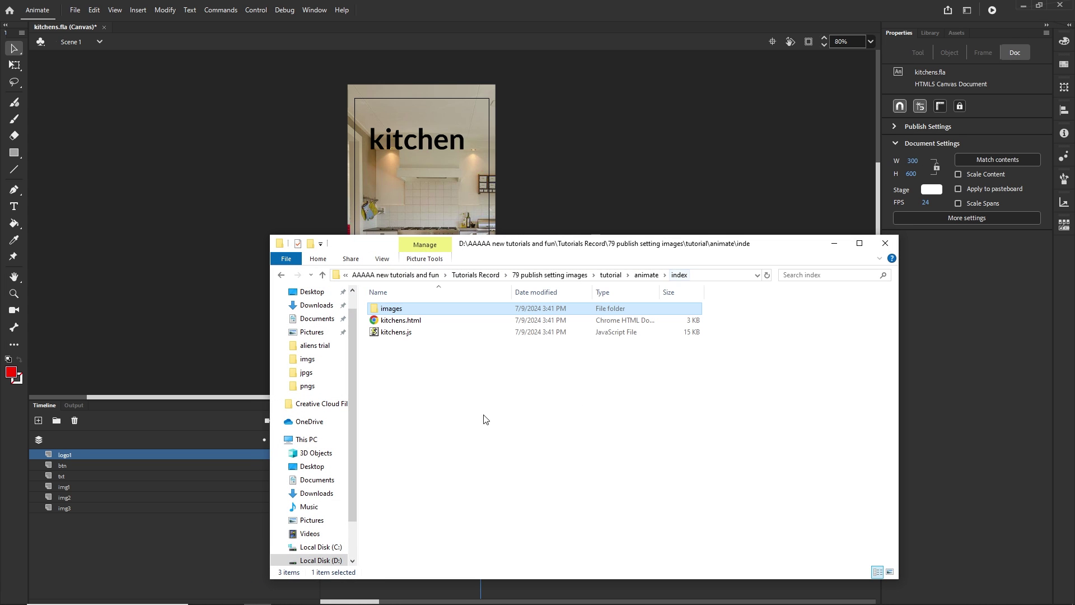
click(647, 275)
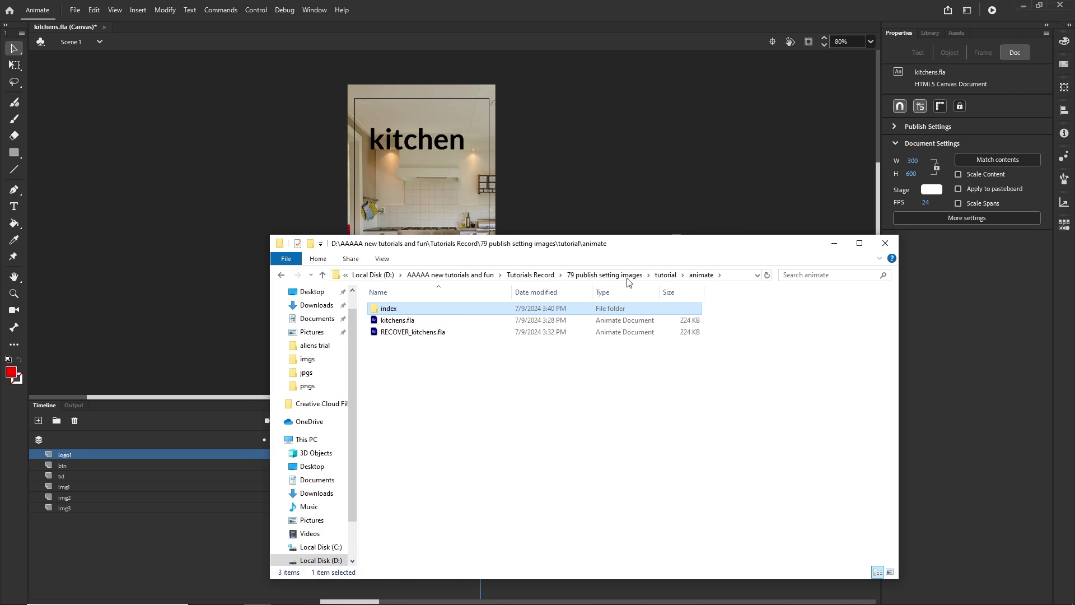
click(665, 275)
click(504, 394)
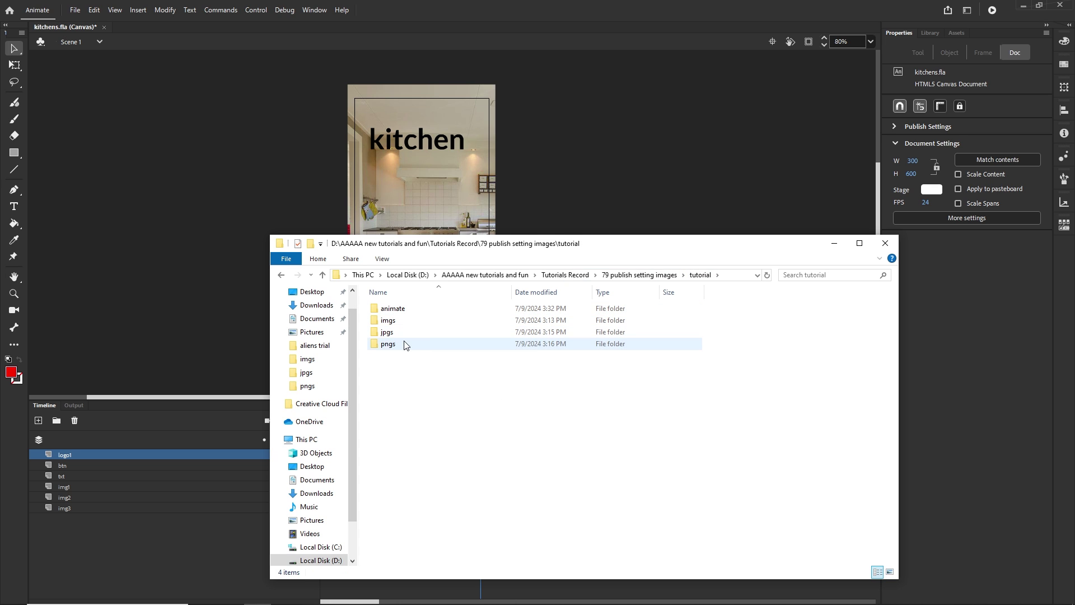
double_click(392, 349)
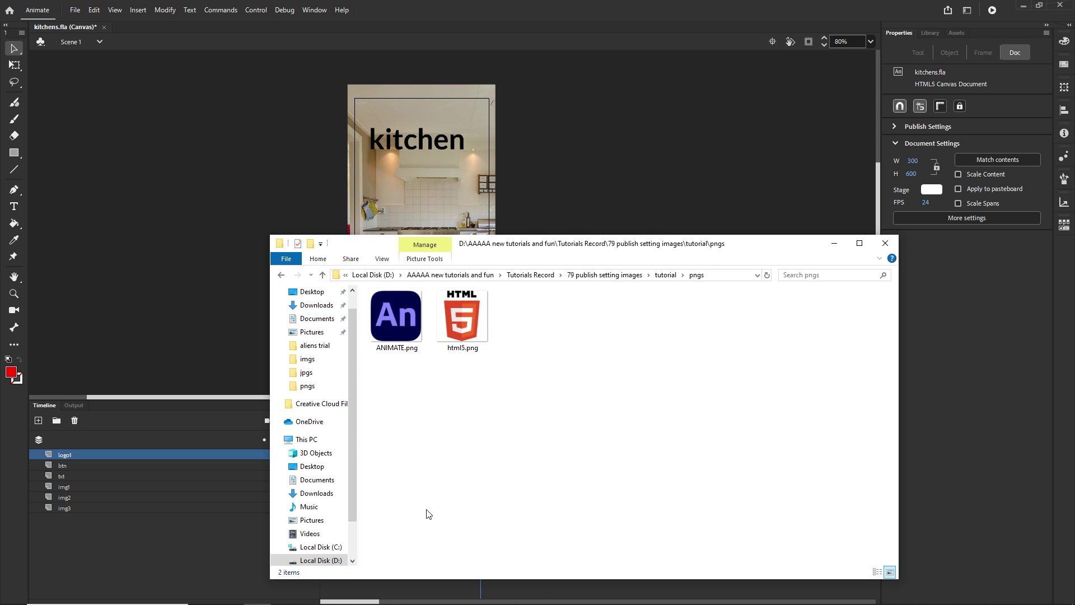
Step: Drag ANIMATE.png from the pngs folder onto the banner stage
click(405, 335)
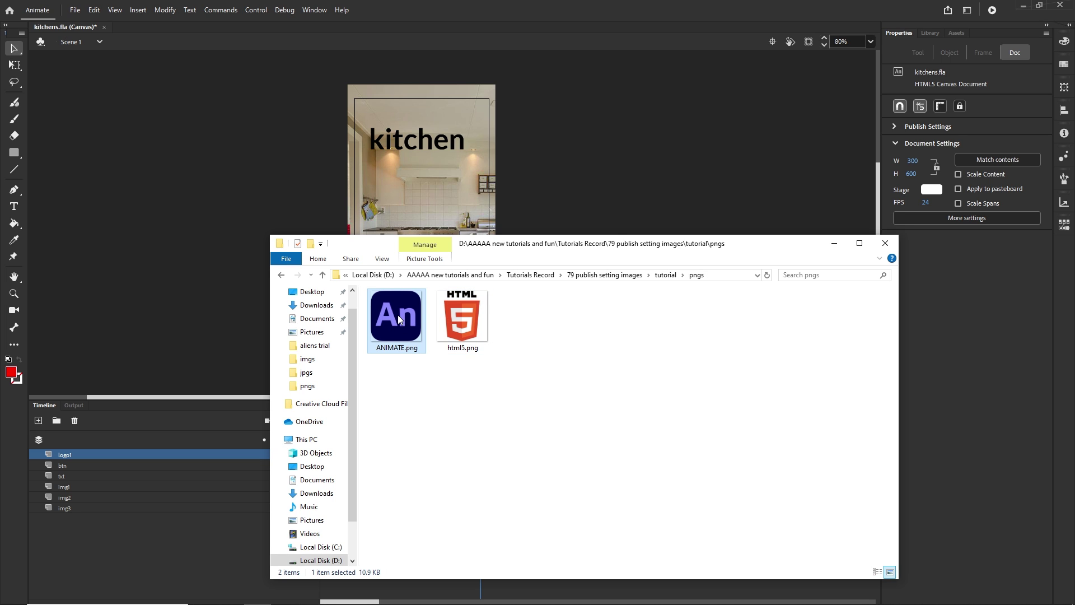
click(478, 316)
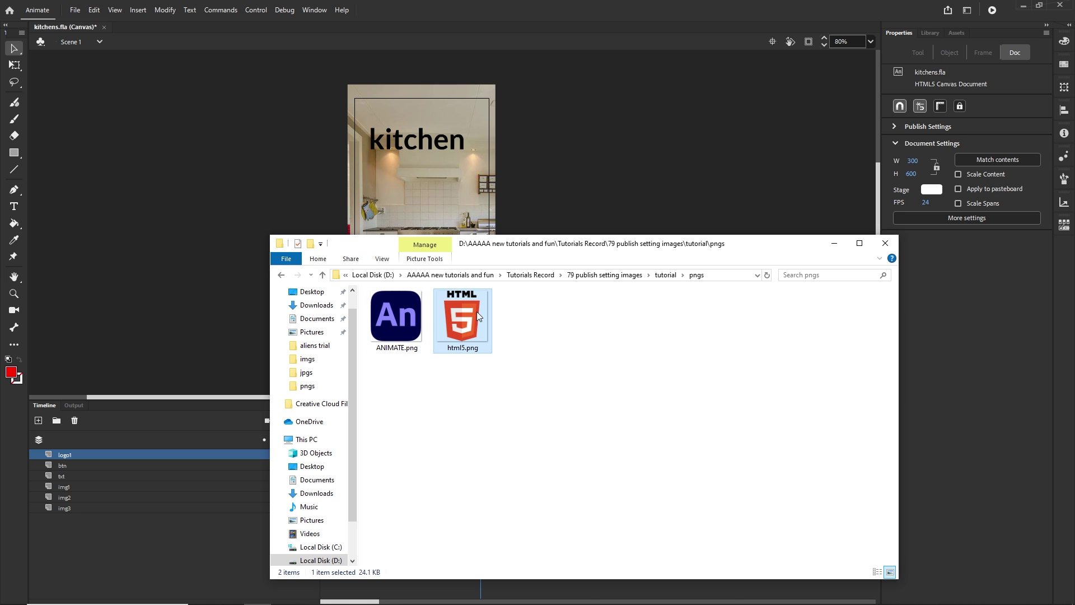
click(413, 321)
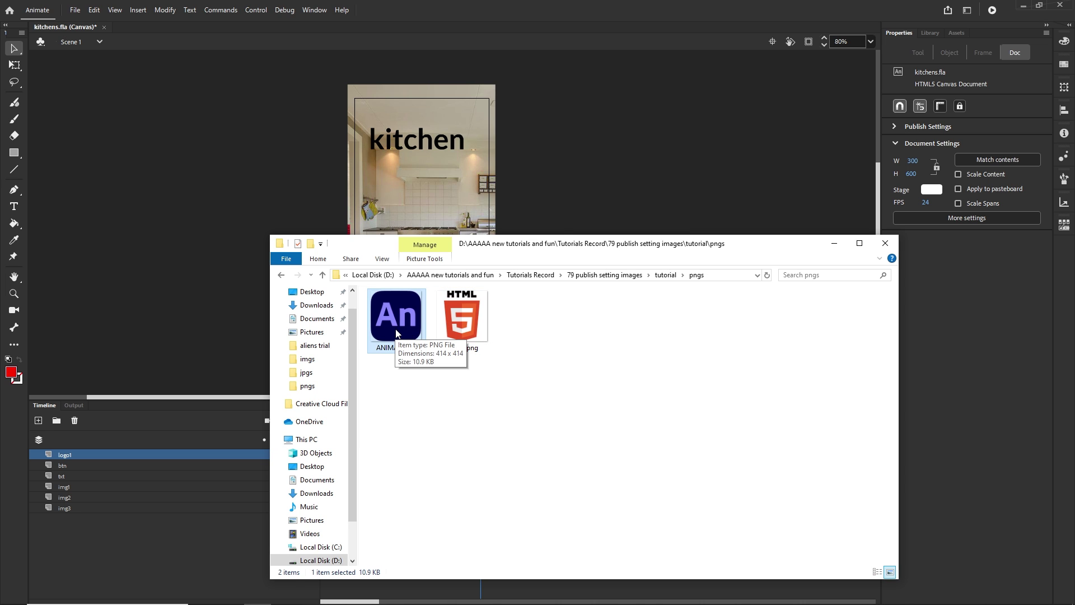
drag(397, 334, 399, 209)
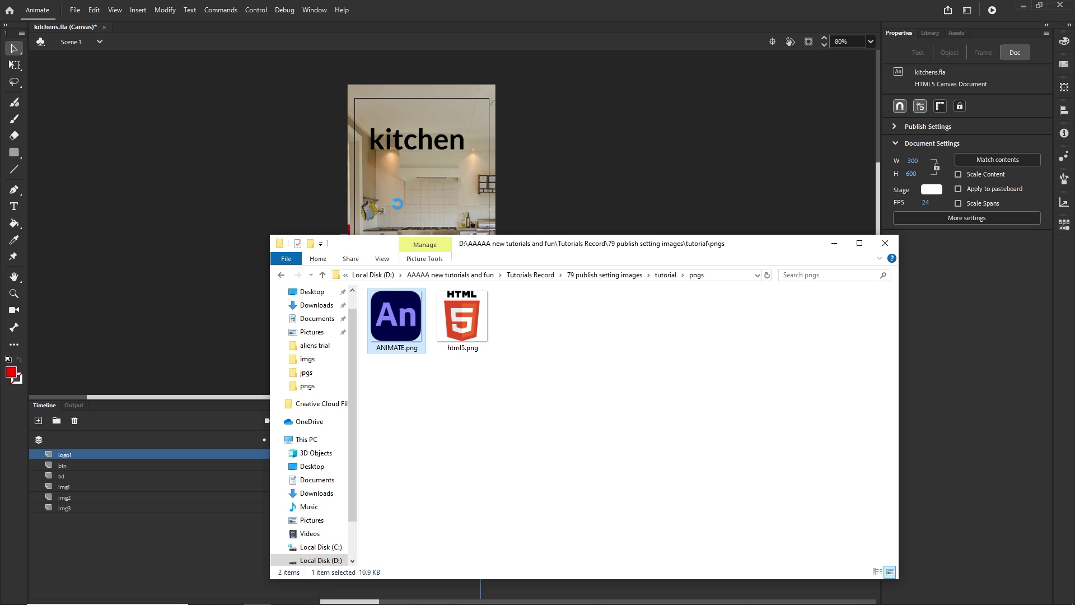
Step: Scale the An logo down to 166×166 px with Free Transform, then preview the banner in the browser
click(832, 249)
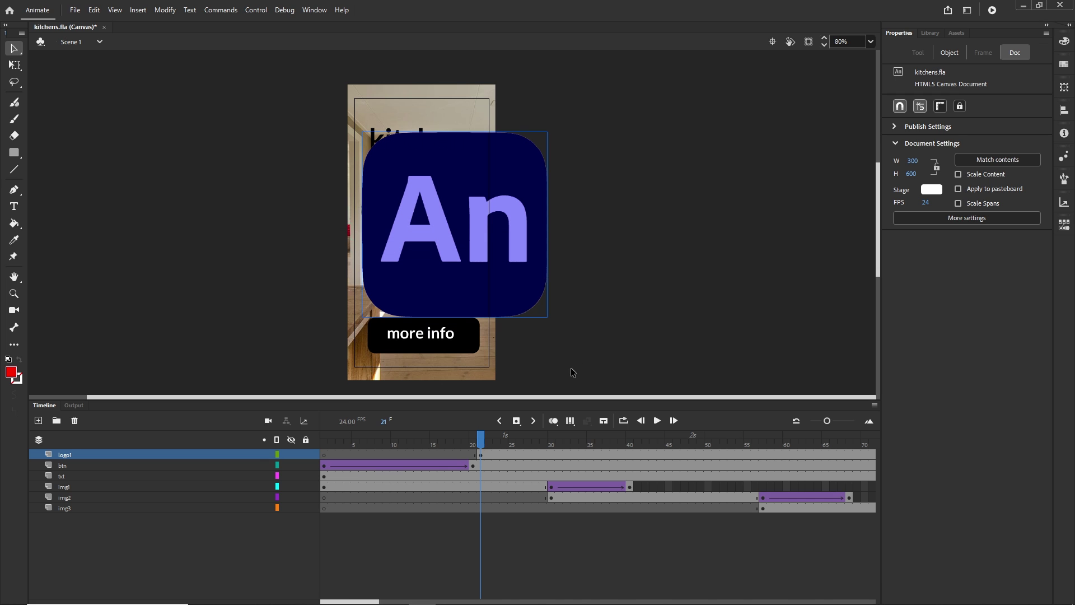
key(q)
click(486, 204)
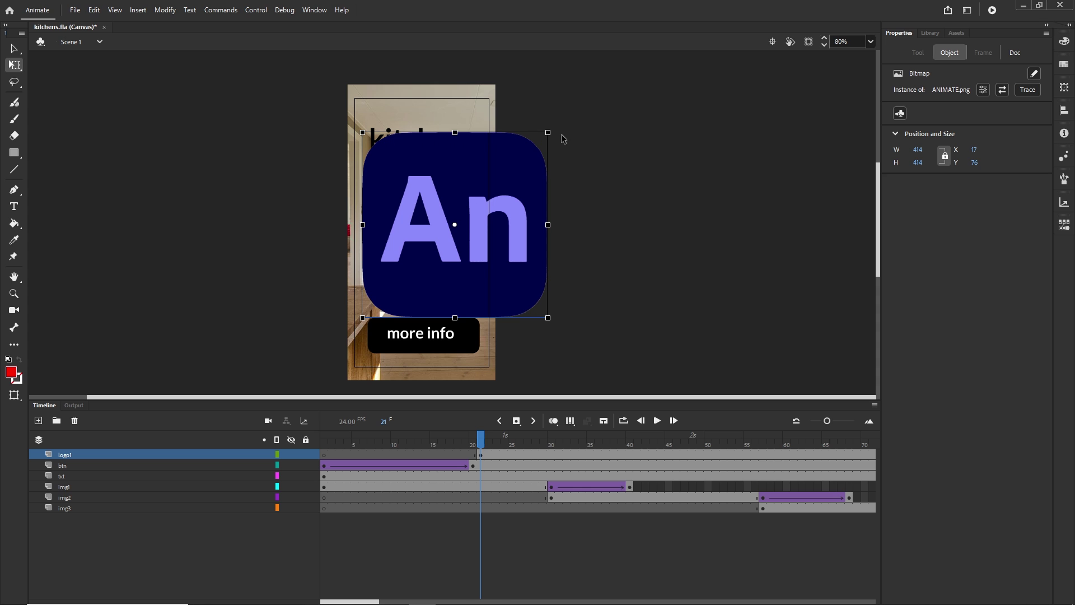
drag(548, 132, 407, 209)
click(610, 240)
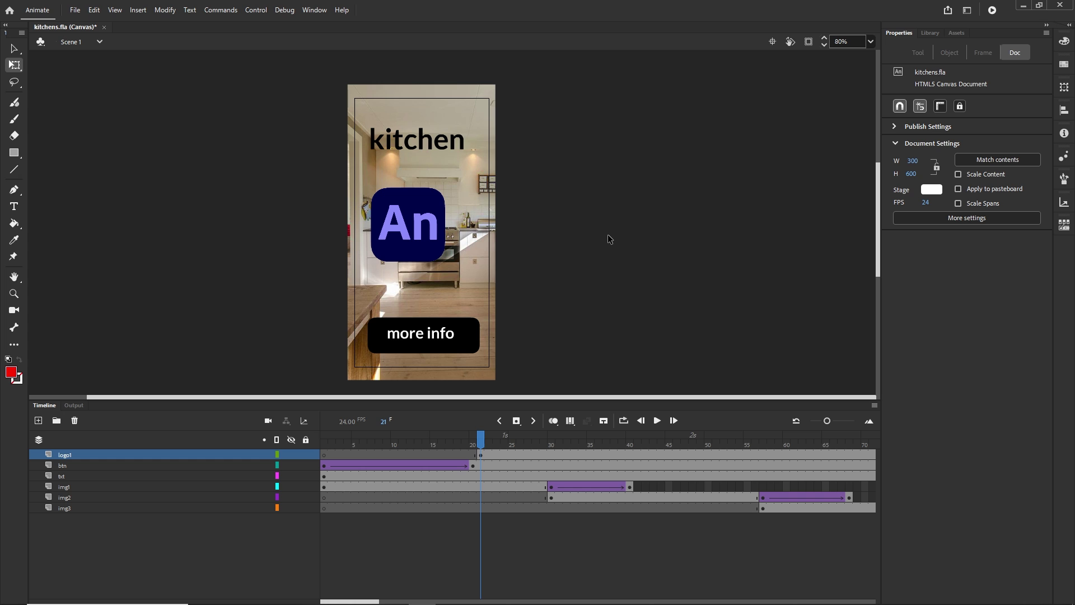
key(ctrl+Return)
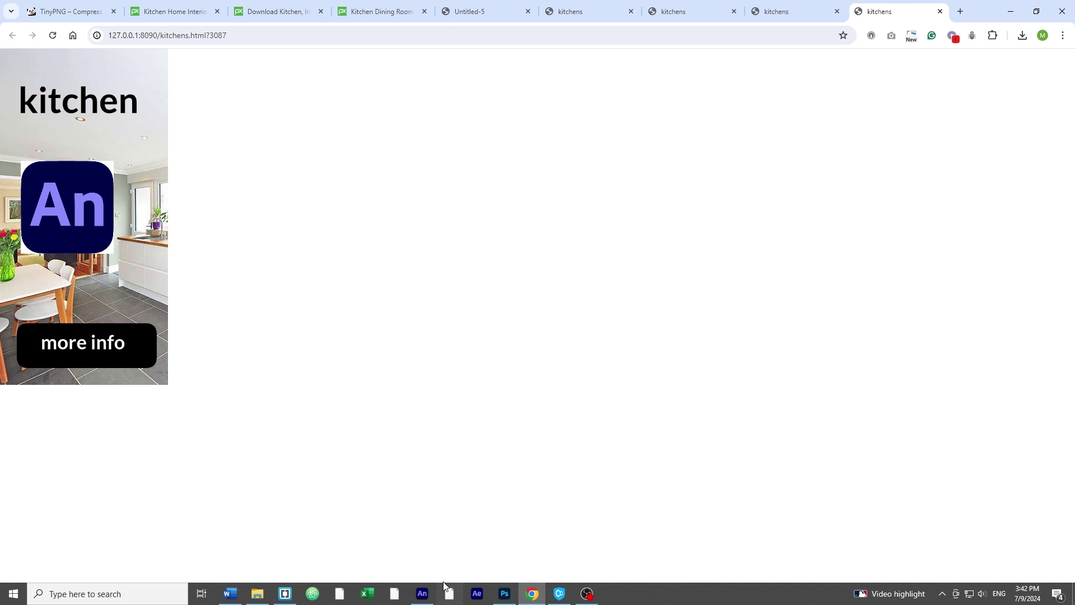
click(422, 594)
Step: Play the timeline from frame 1, check the An logo around frames 19–21, then test the banner
click(54, 406)
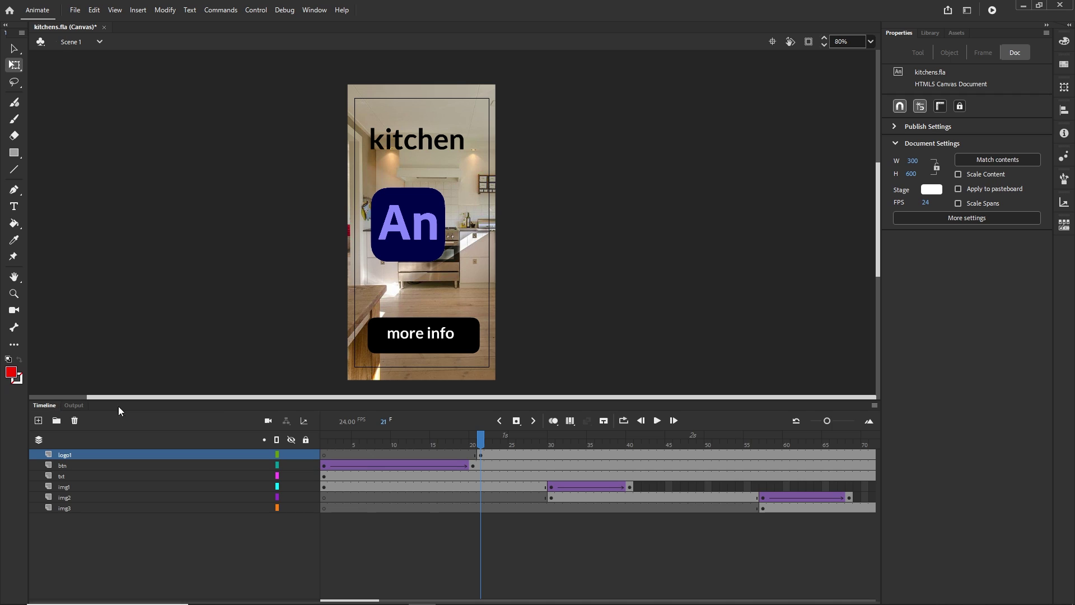
click(323, 456)
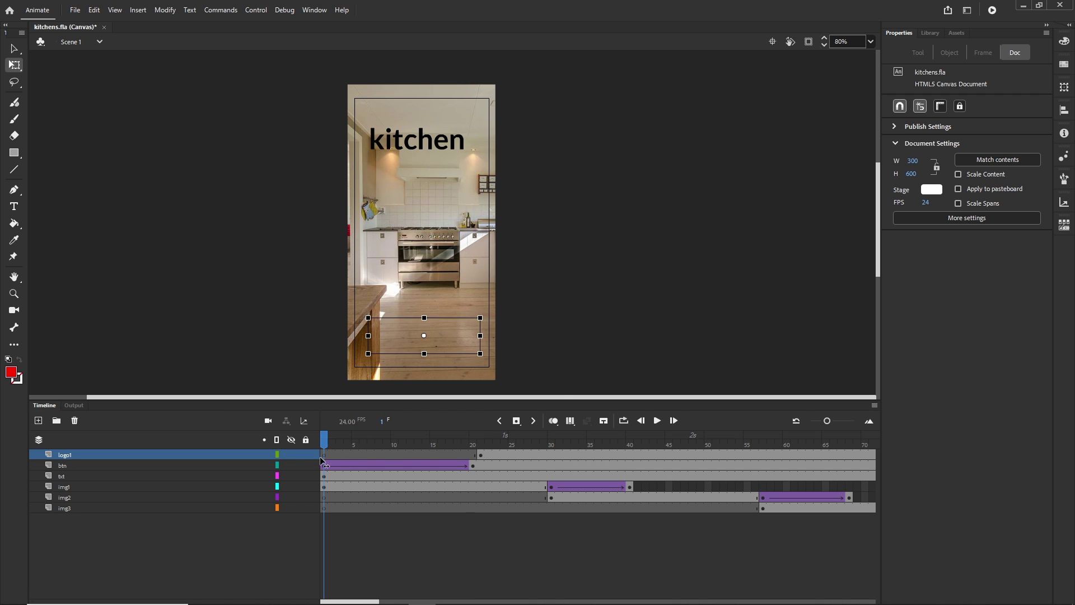
key(Return)
click(482, 453)
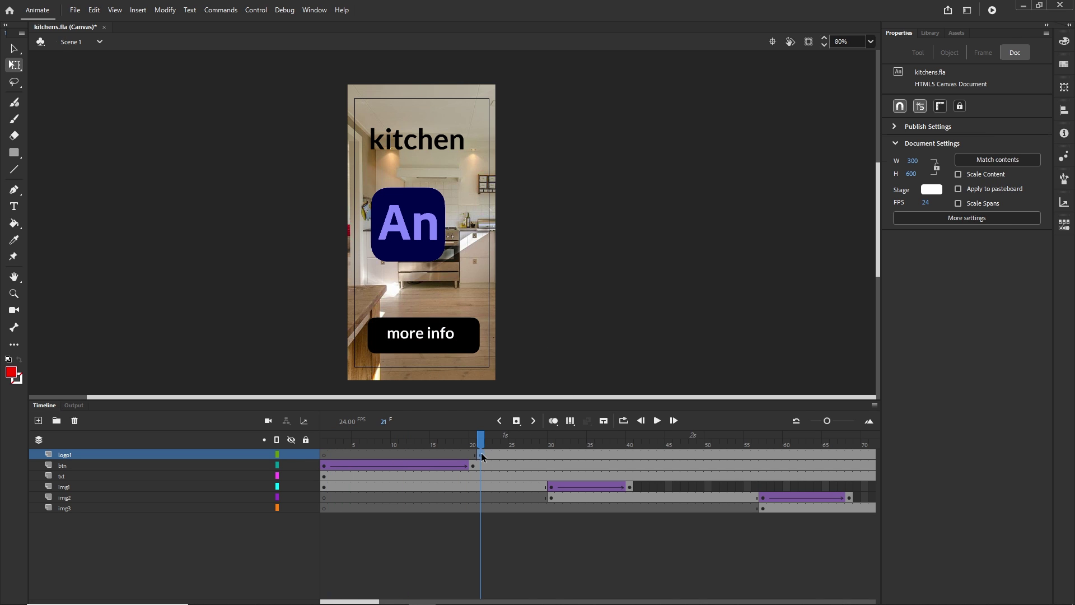
mouse_move(481, 442)
mouse_down()
mouse_move(469, 444)
mouse_move(480, 443)
mouse_up()
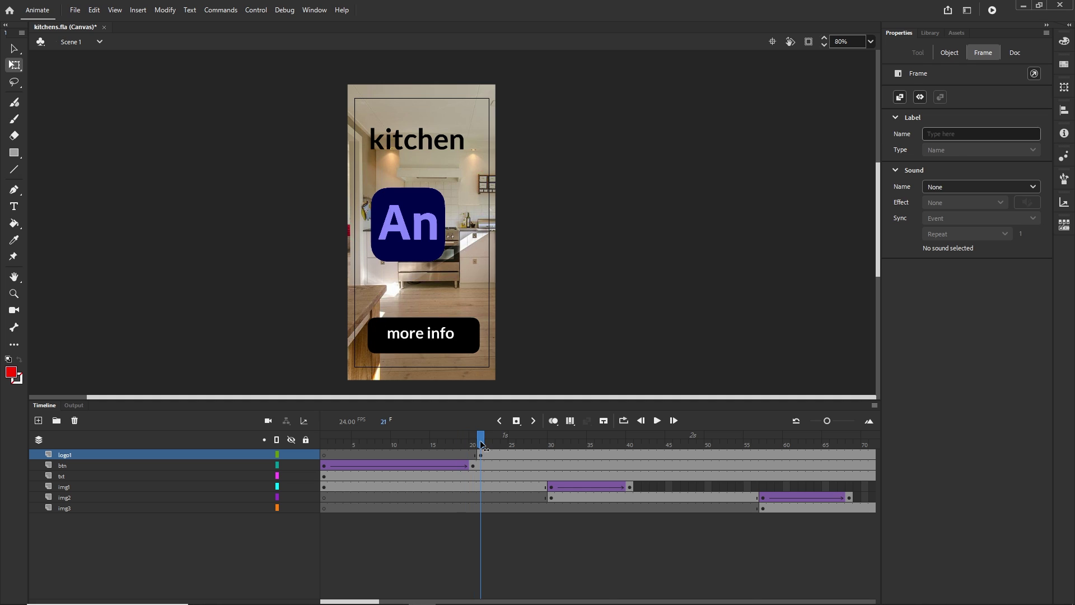
click(479, 455)
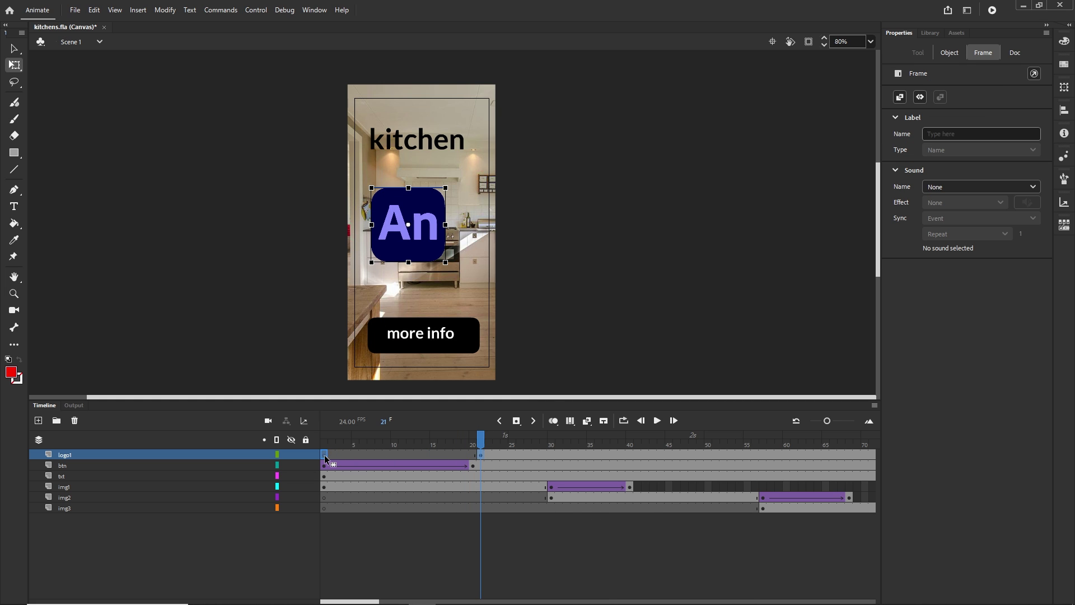
key(ctrl+Return)
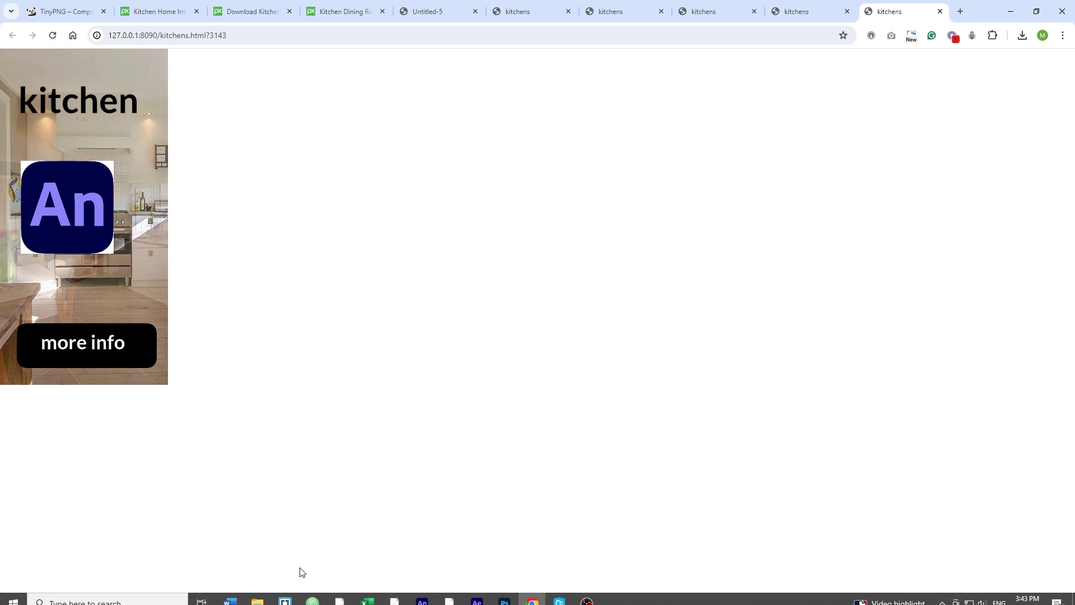
Step: Watch the banner play in Chrome with the An logo, then bring Animate back
click(257, 594)
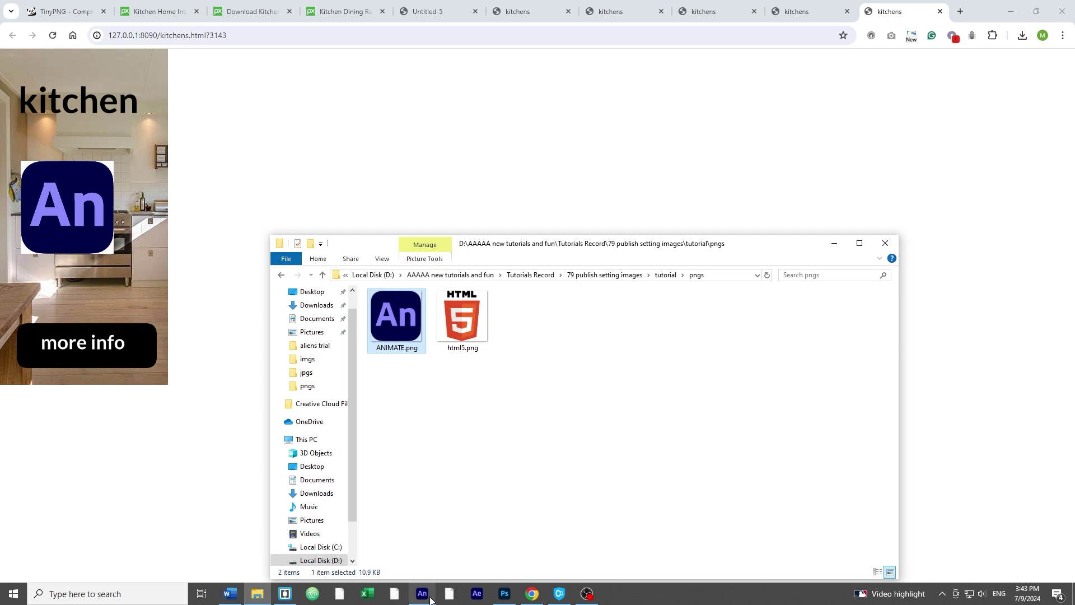
click(430, 599)
click(74, 11)
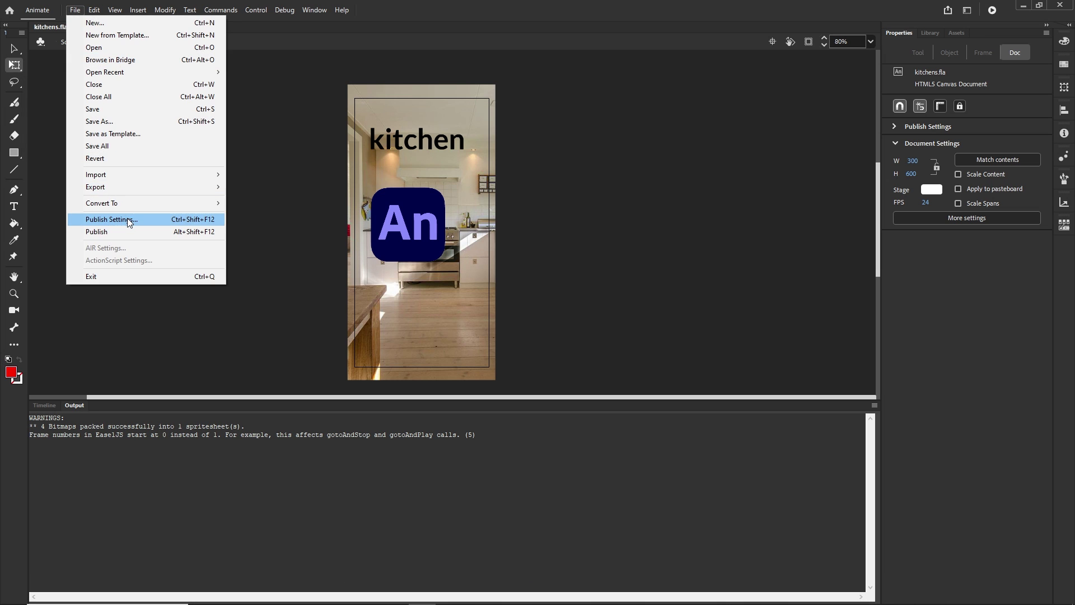
Step: Set the image spritesheet format to JPEG in Publish Settings
click(111, 220)
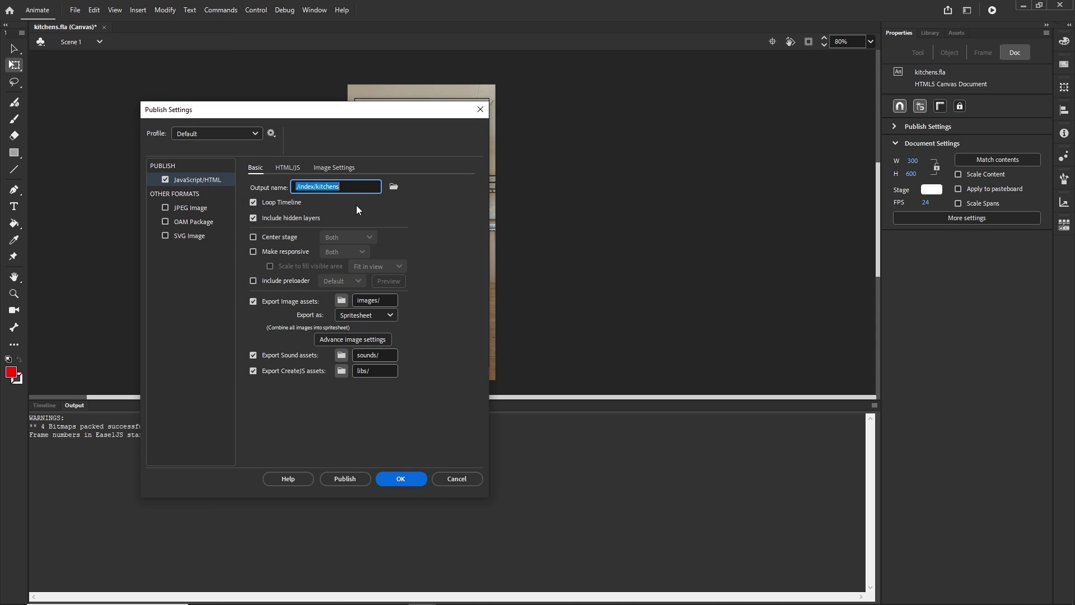
click(338, 168)
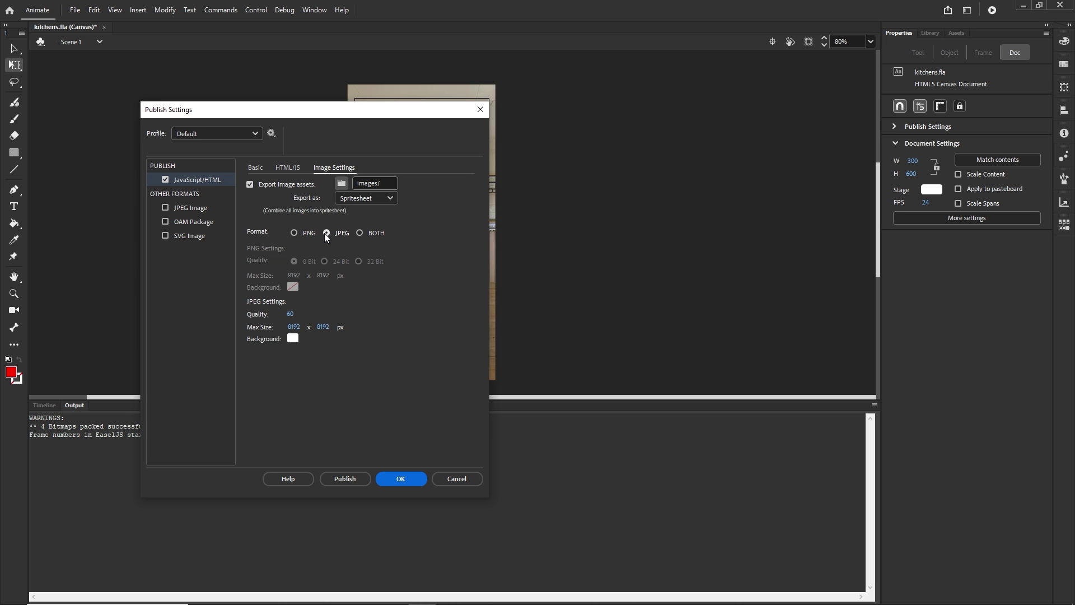
click(407, 485)
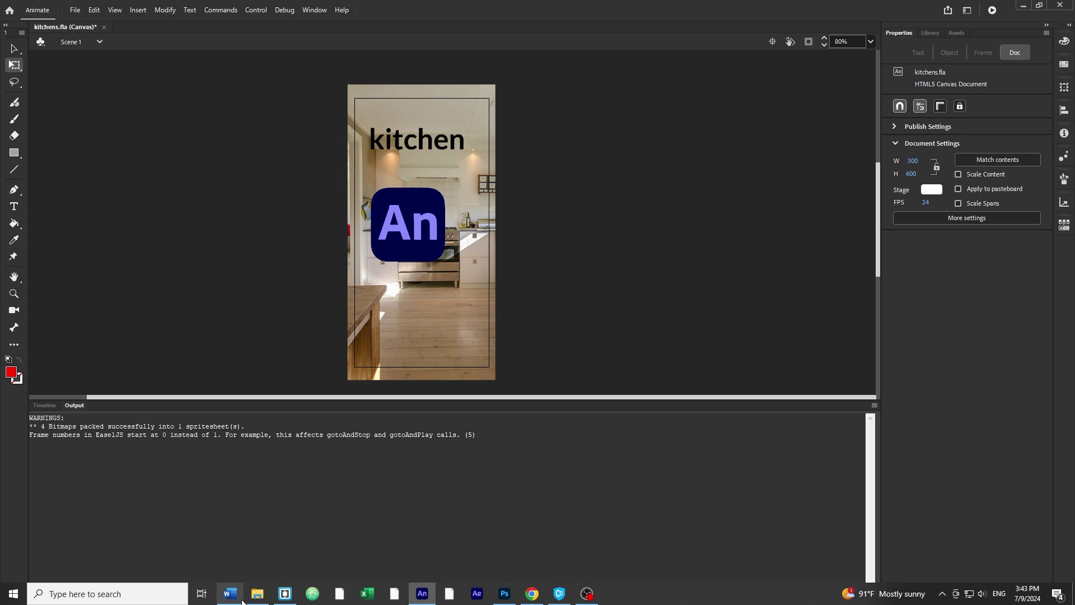
click(75, 10)
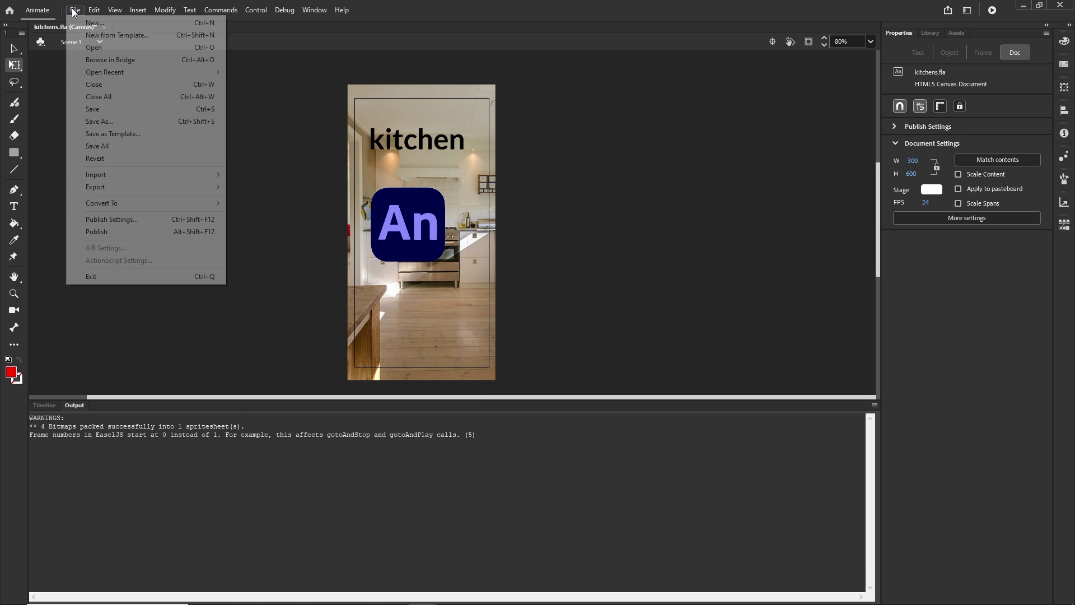
Step: Publish the banner and view the 87.1 KB kitchens_atlas_1.jpg in tutorial > animate > index > images
click(113, 231)
click(268, 595)
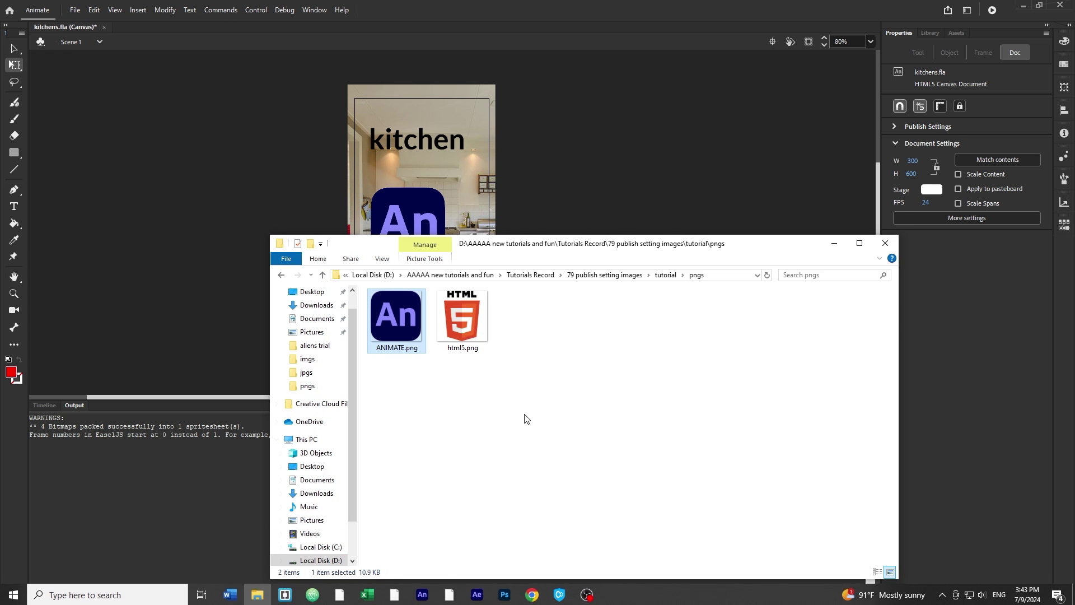
click(664, 275)
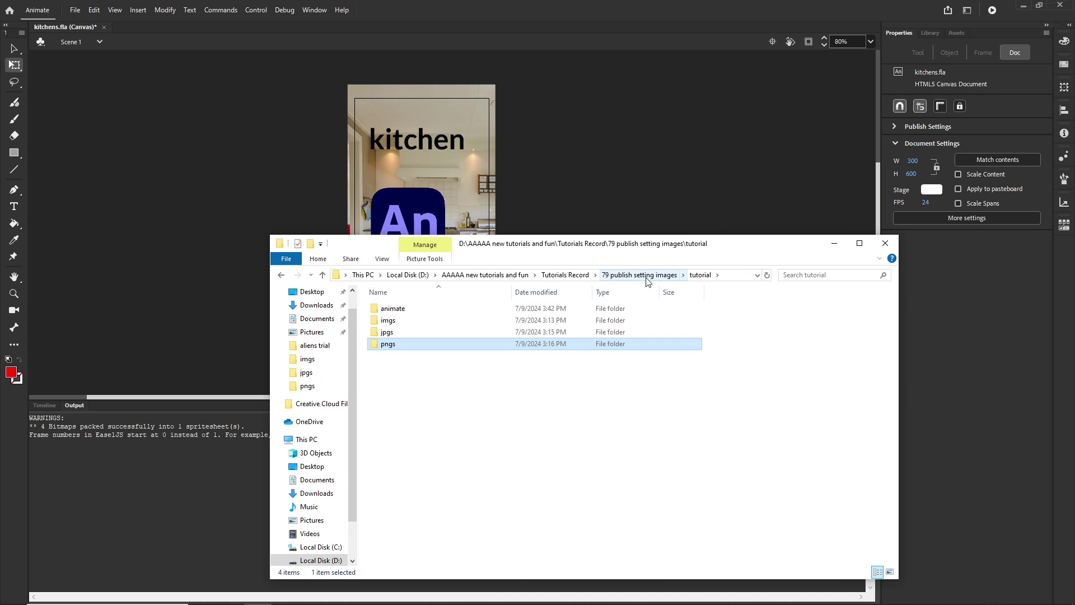
click(405, 310)
double_click(404, 310)
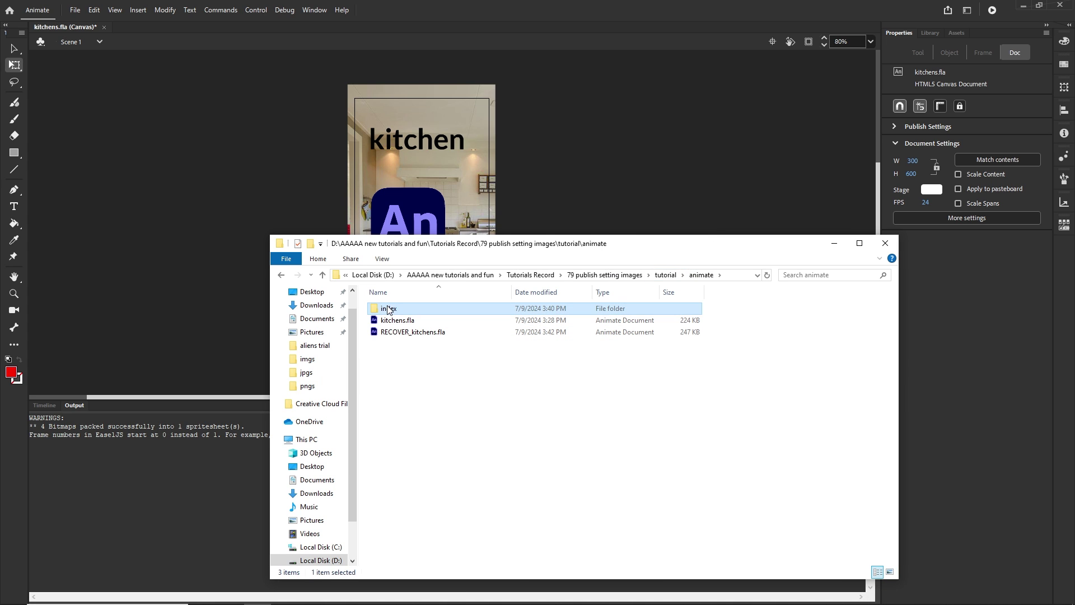
double_click(393, 310)
double_click(394, 310)
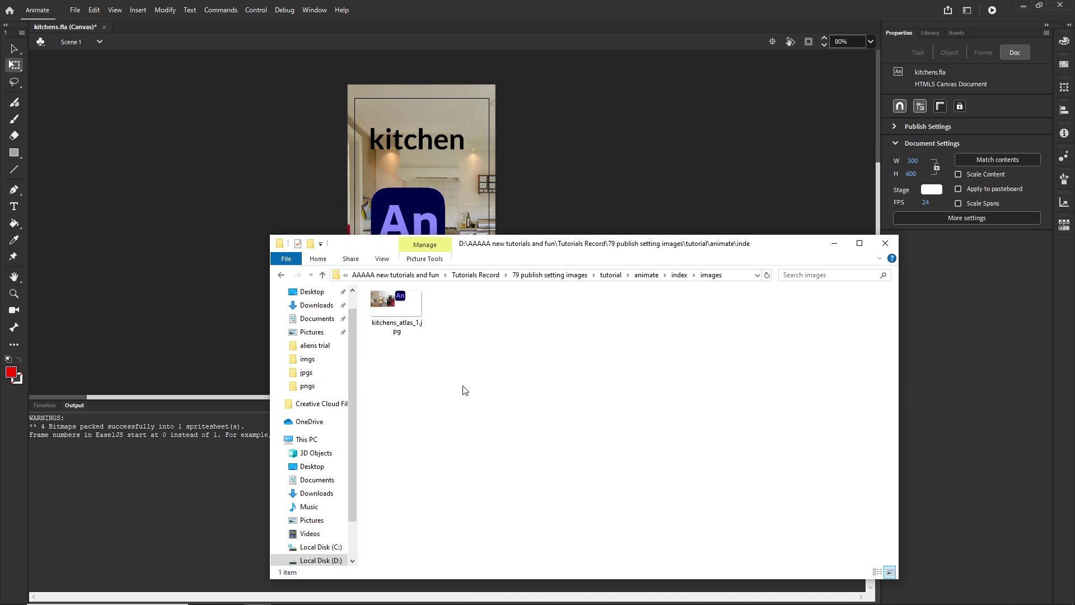
click(391, 312)
double_click(391, 312)
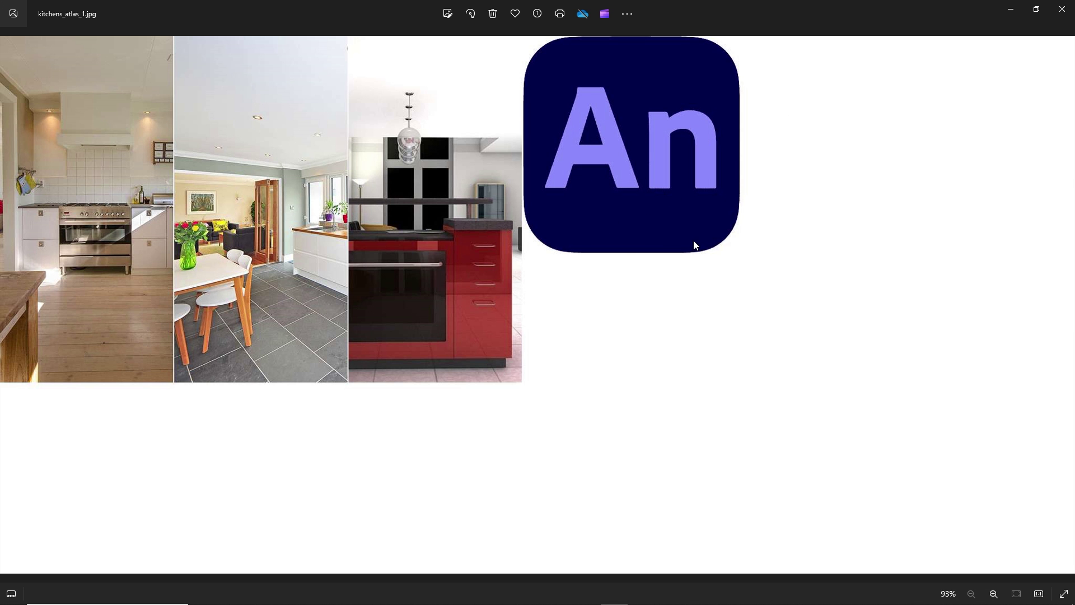
click(1063, 9)
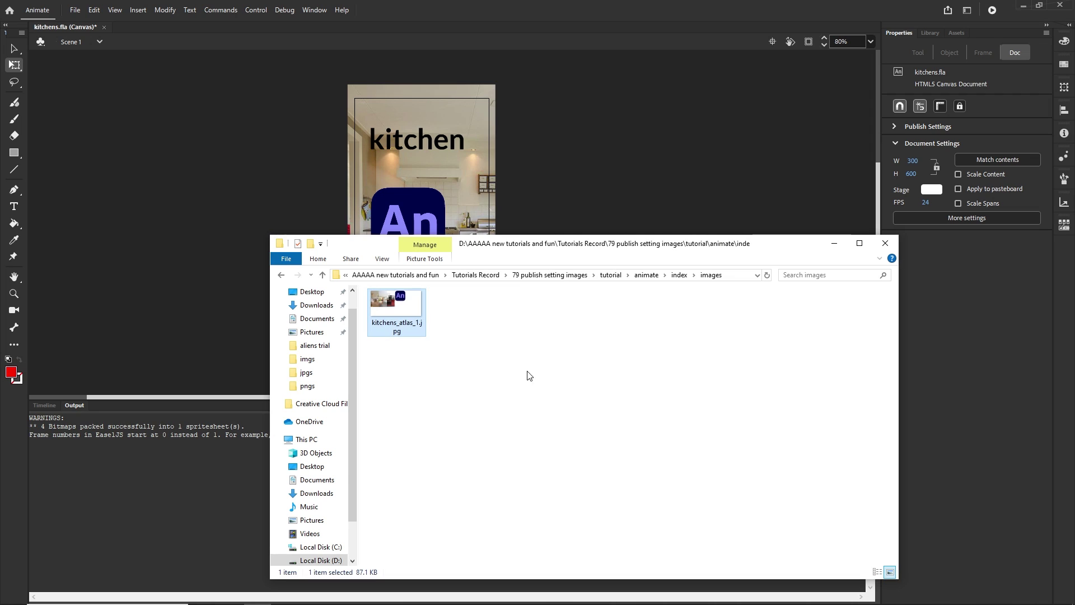
Step: Delete the images folder, kitchens.html and kitchens.js from the index folder
click(281, 274)
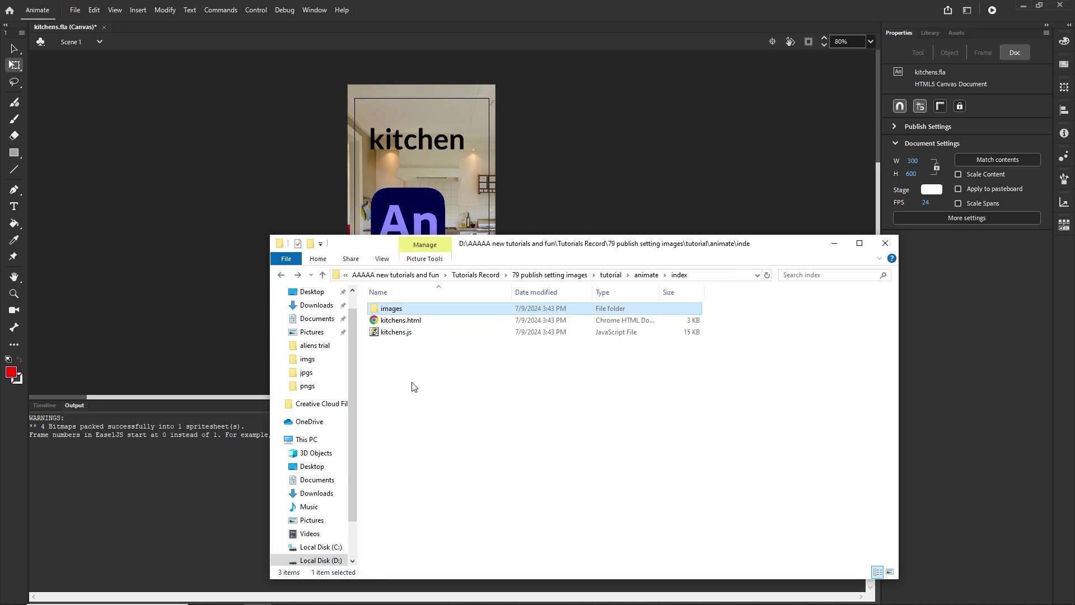
click(392, 333)
shift+click(388, 308)
key(Delete)
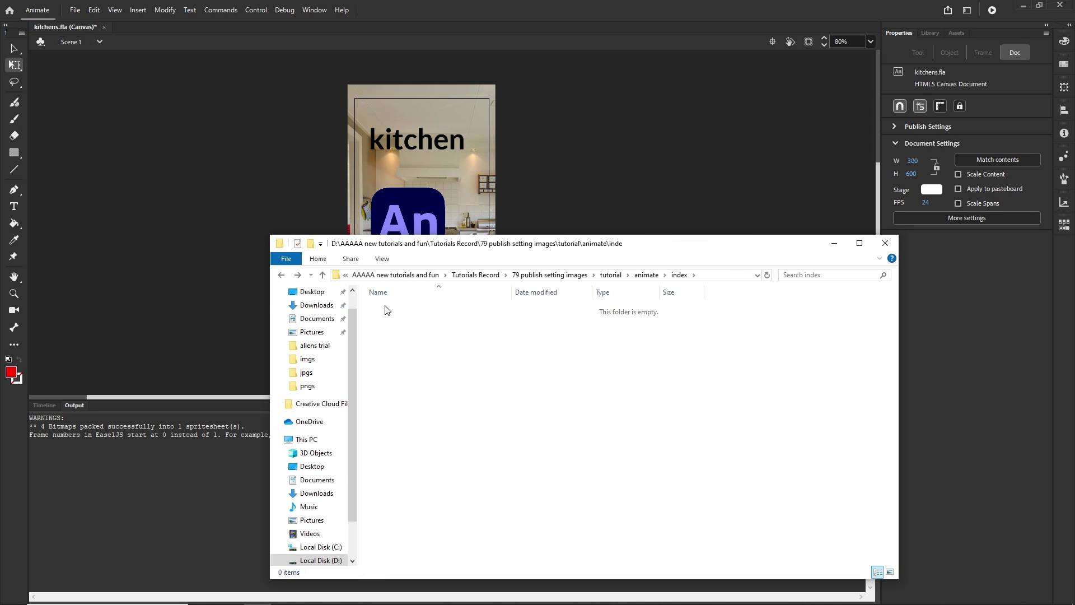
Step: Switch image export from Spritesheet to Texture in Publish Settings and publish again
click(75, 10)
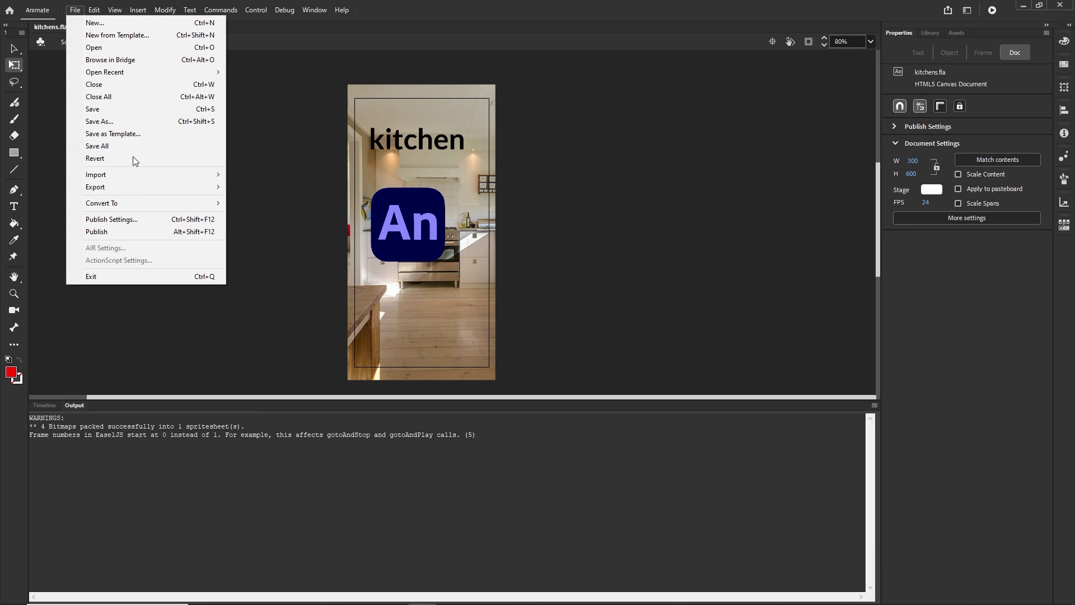
click(112, 220)
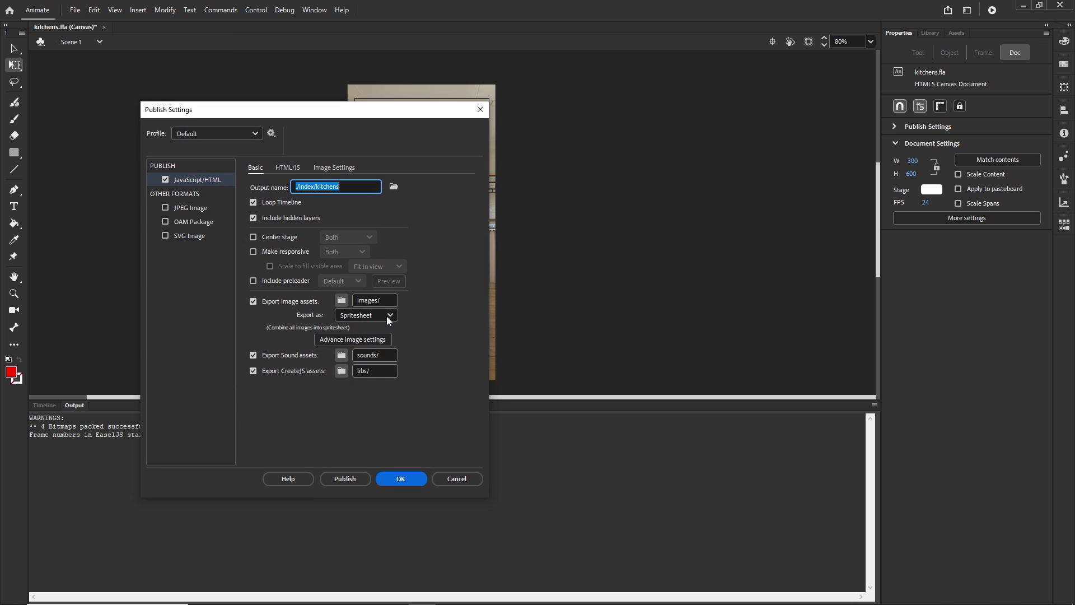
click(387, 315)
click(356, 327)
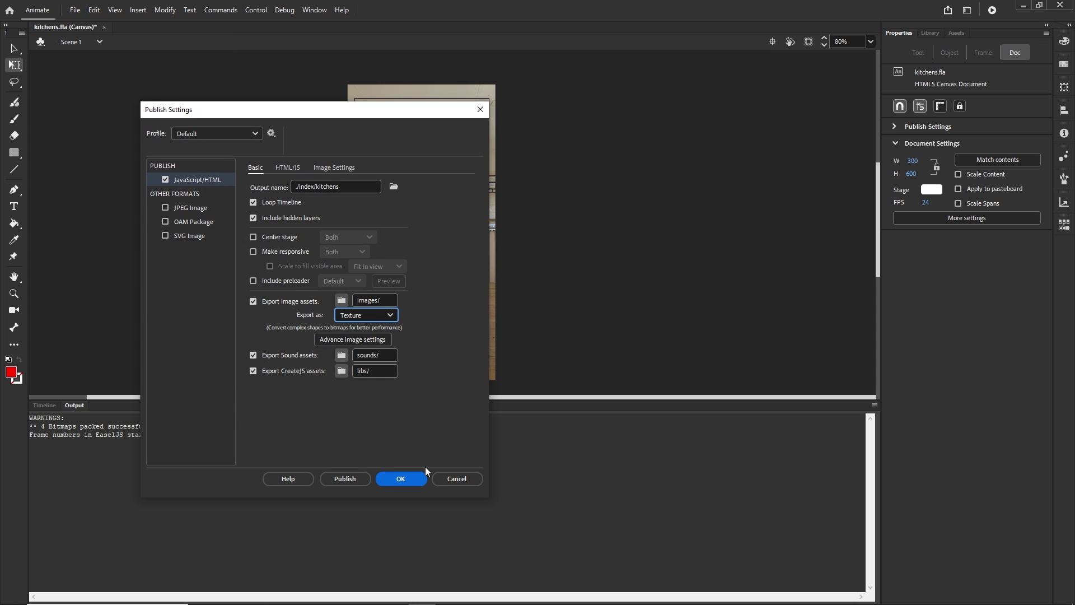
click(415, 477)
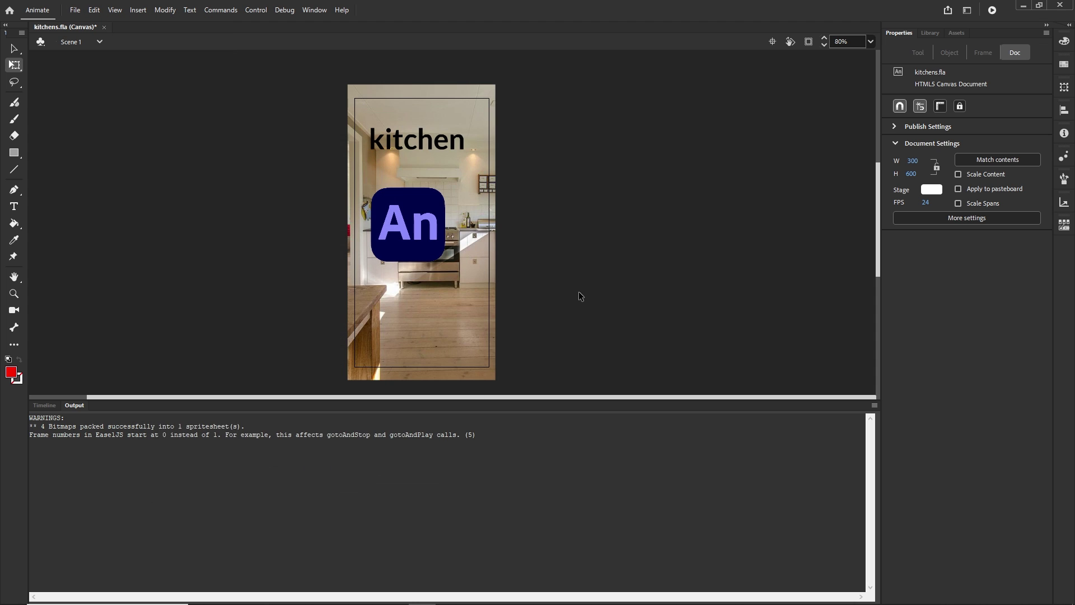
click(74, 10)
click(121, 231)
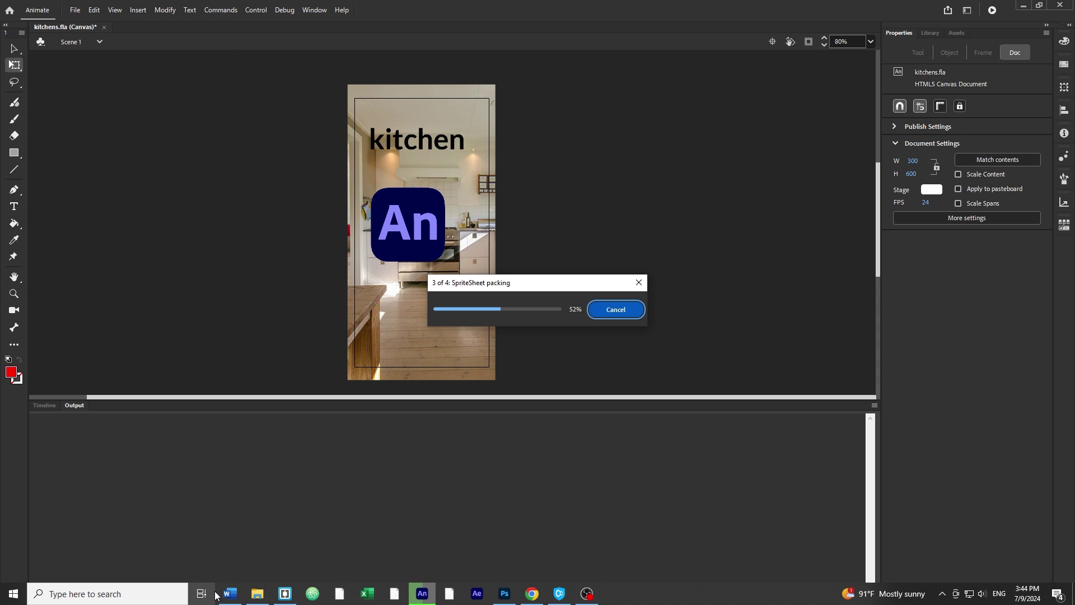
Step: Test the banner, then view the new kitchens_atlas_1.png atlas in the images folder
key(ctrl+Return)
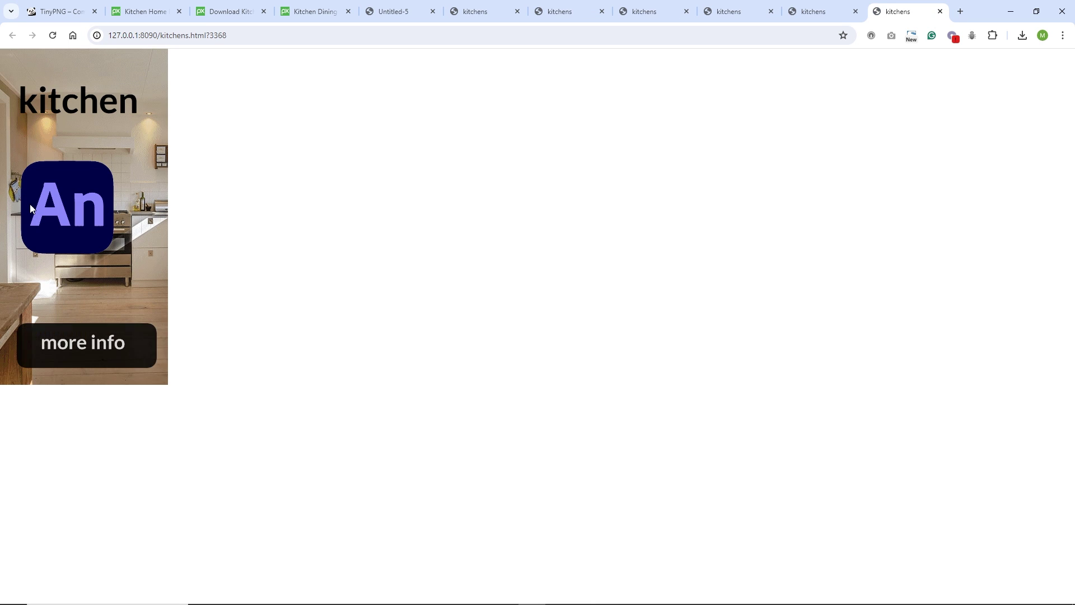
click(284, 599)
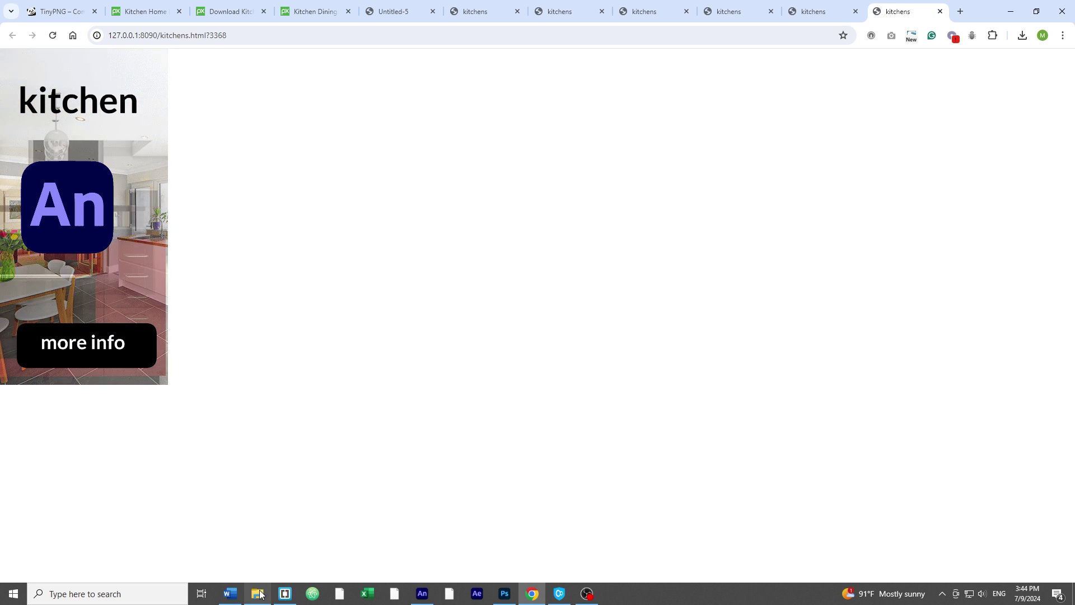
double_click(391, 309)
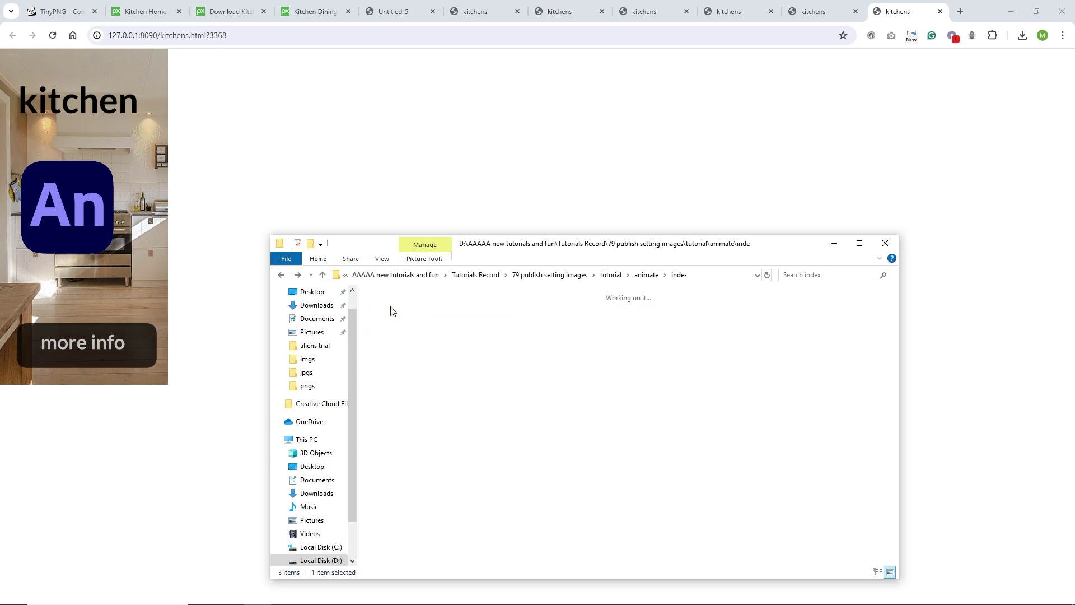
click(375, 326)
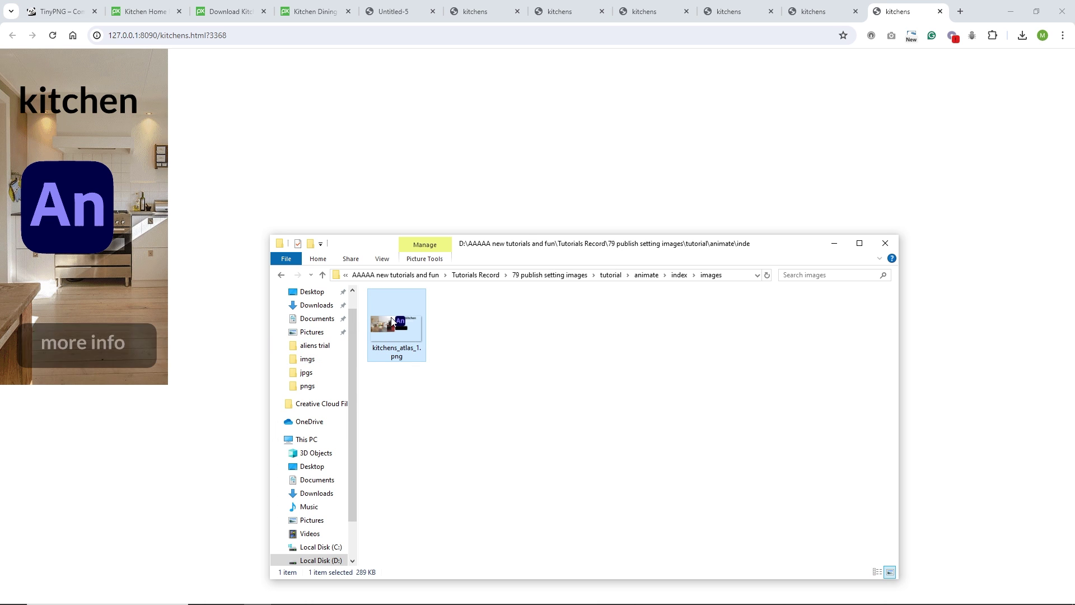
double_click(399, 337)
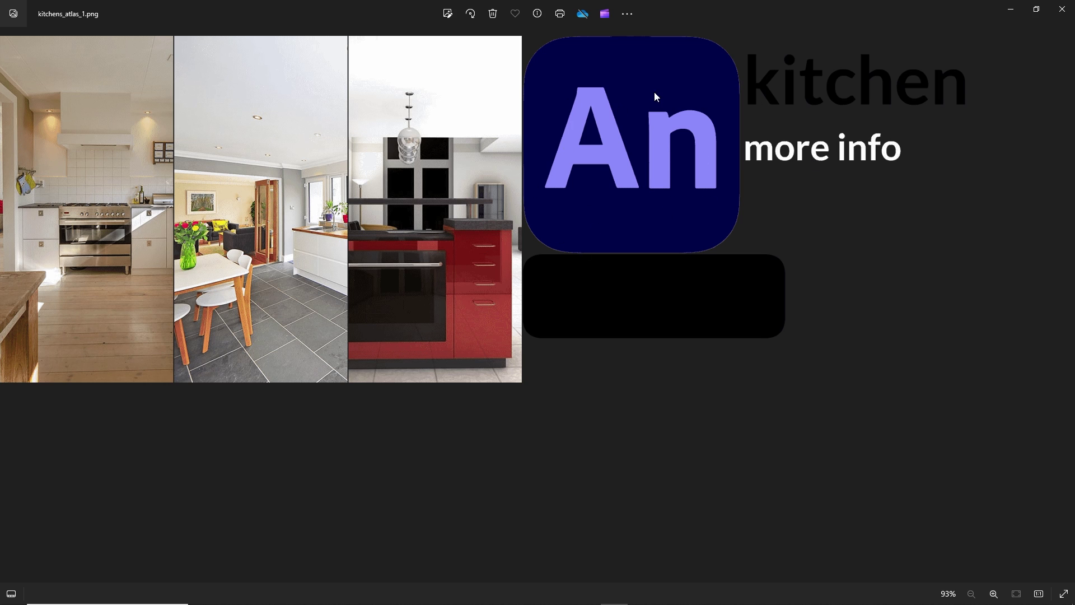
click(1062, 9)
Step: Delete the three published items from the index folder and return to Animate
click(281, 275)
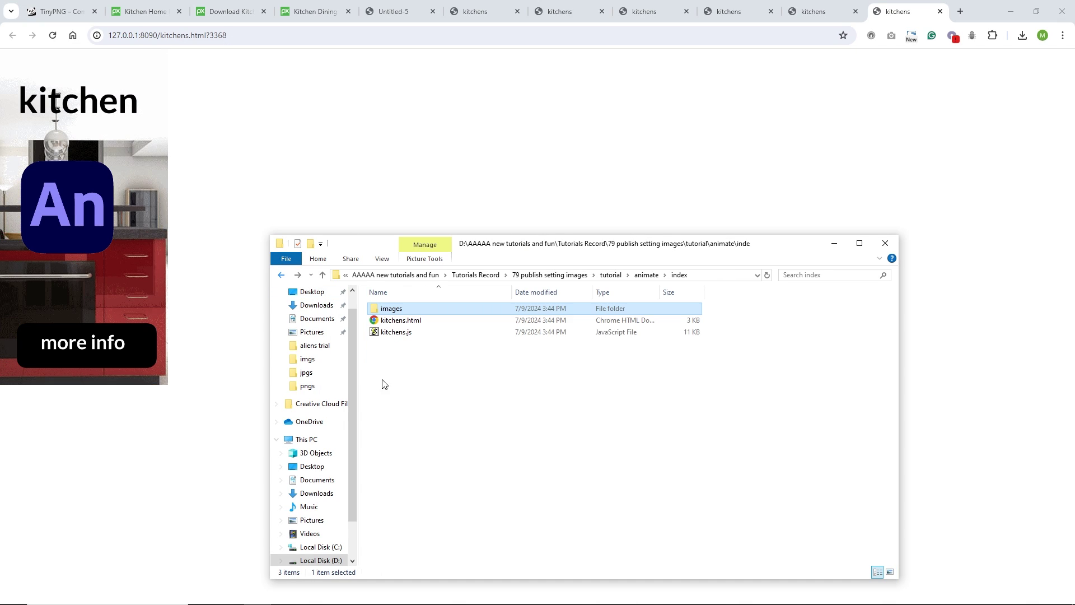
drag(385, 343, 387, 307)
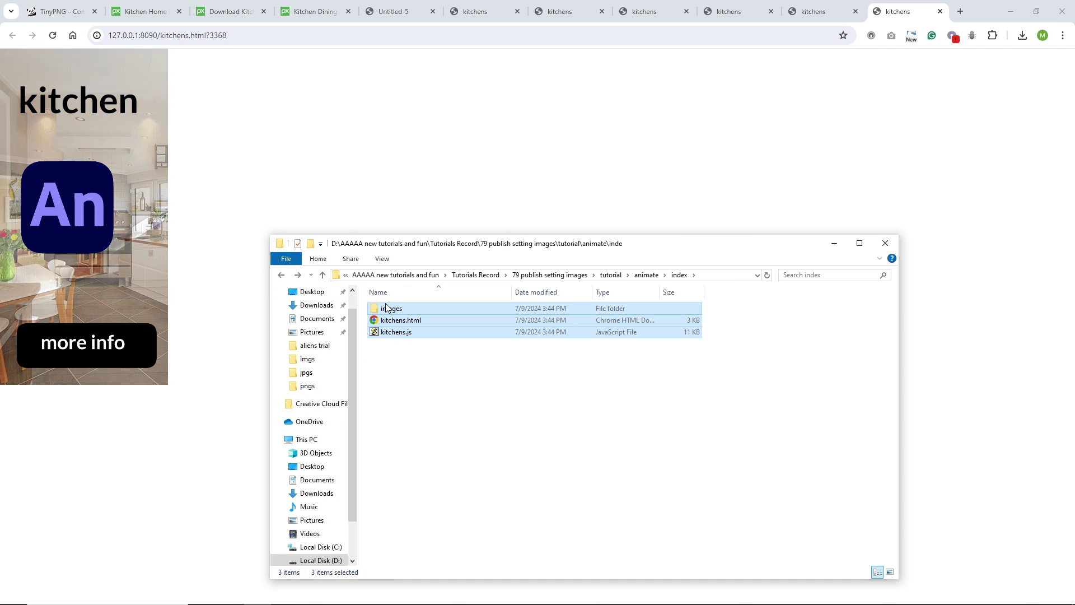
key(Delete)
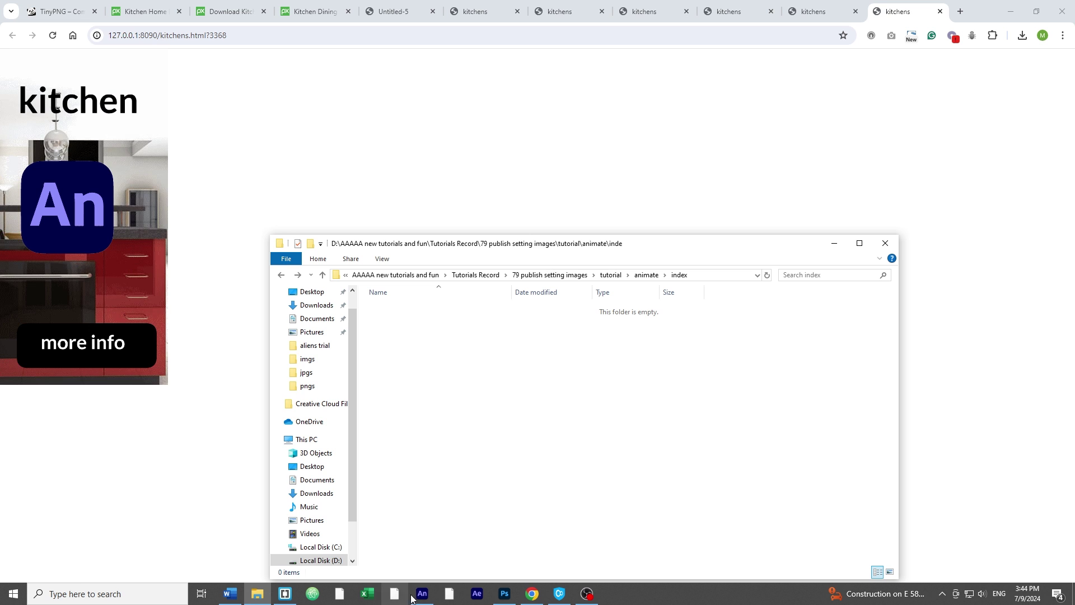
click(422, 594)
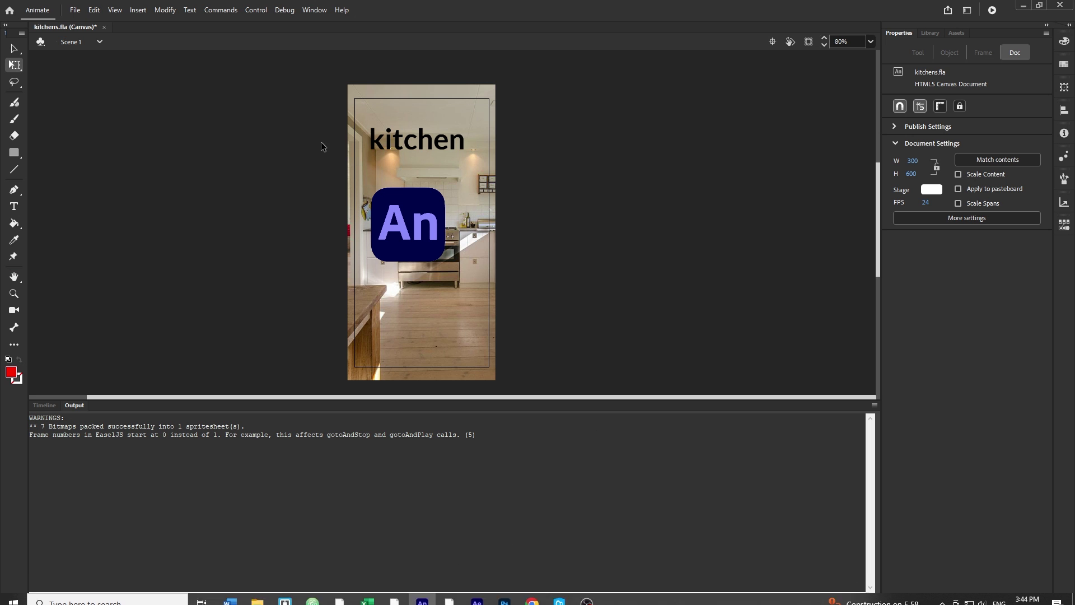
Step: In Publish Settings, export images as a Spritesheet in both formats, JPEG quality 80 and PNG 32 Bit
click(74, 10)
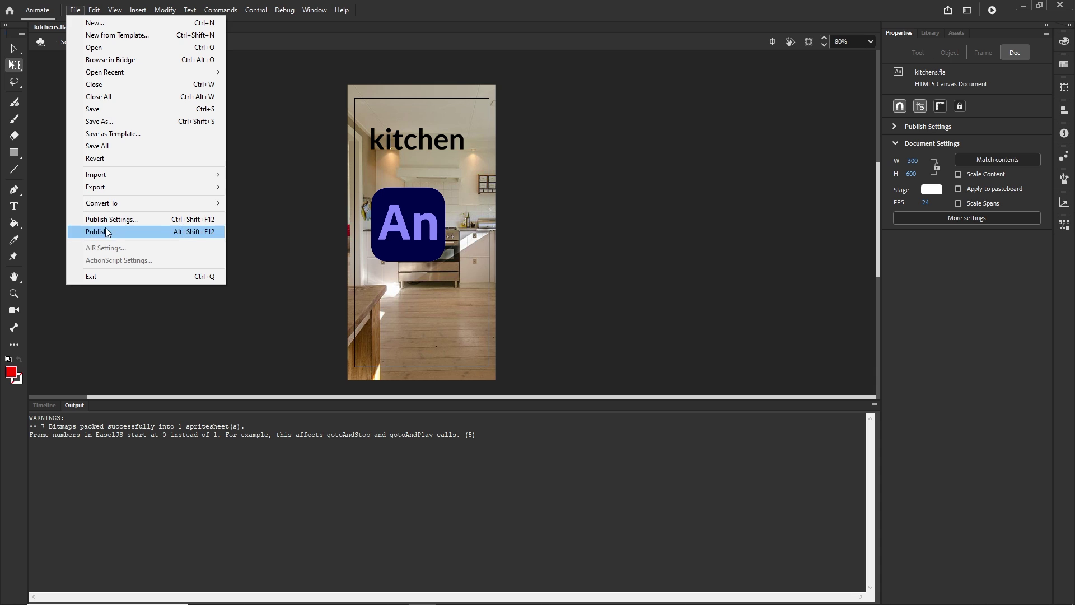
click(113, 219)
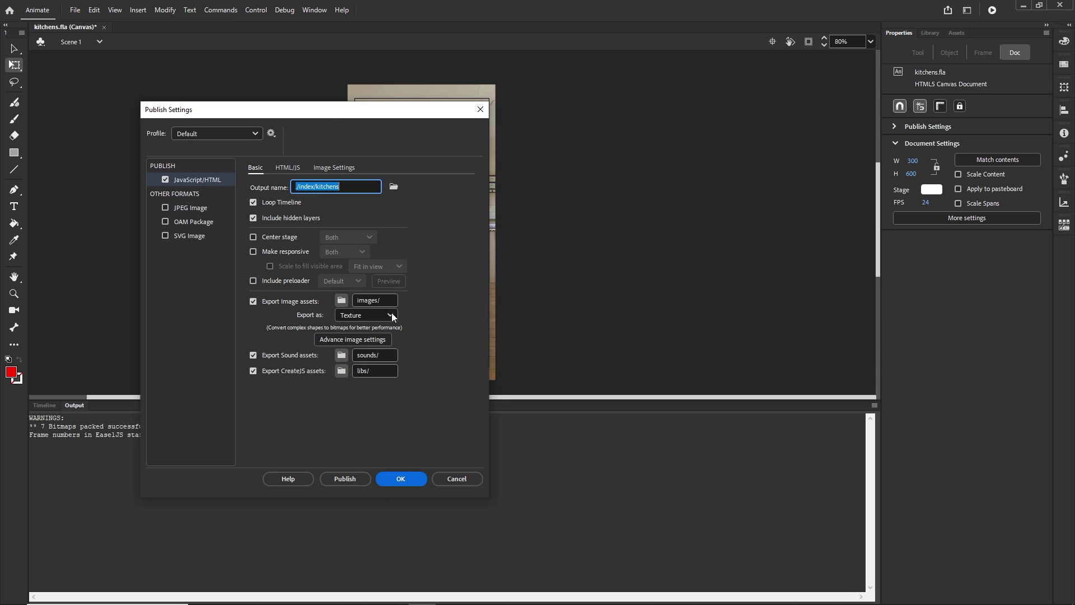
click(392, 315)
click(365, 345)
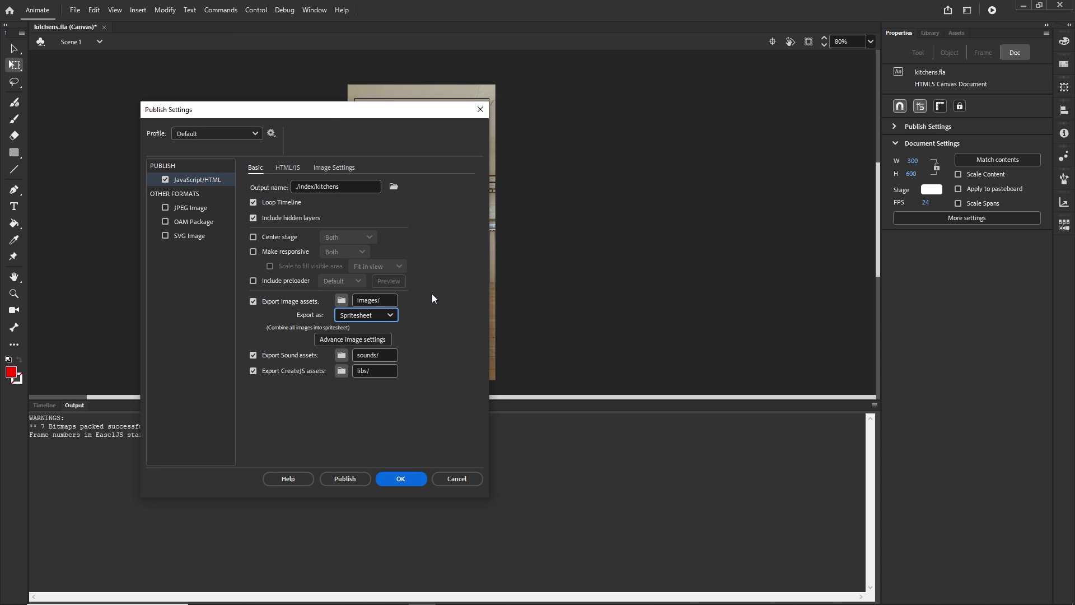
click(324, 170)
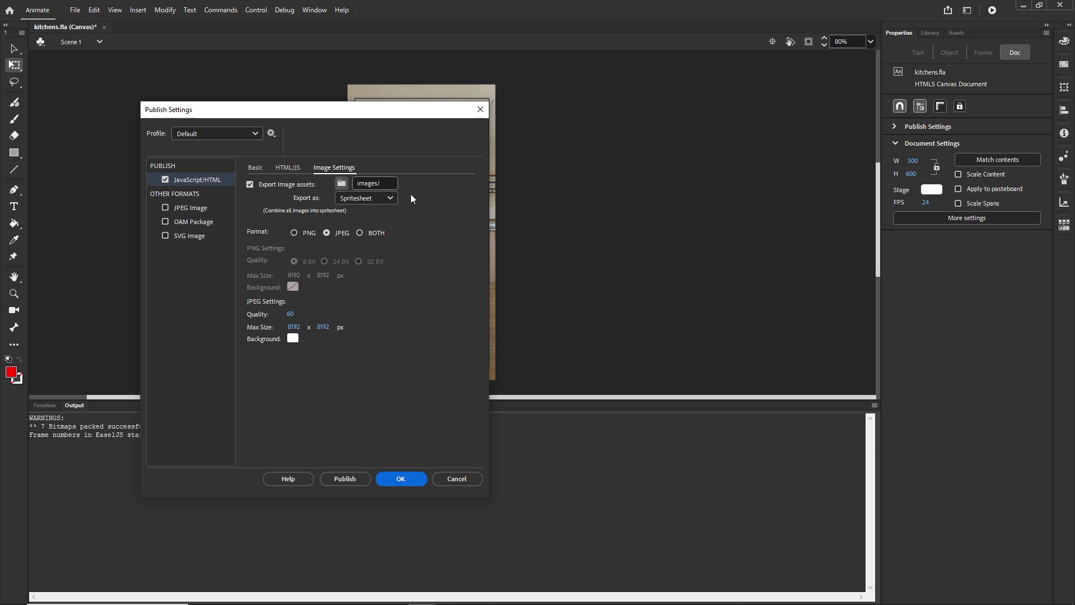
click(359, 234)
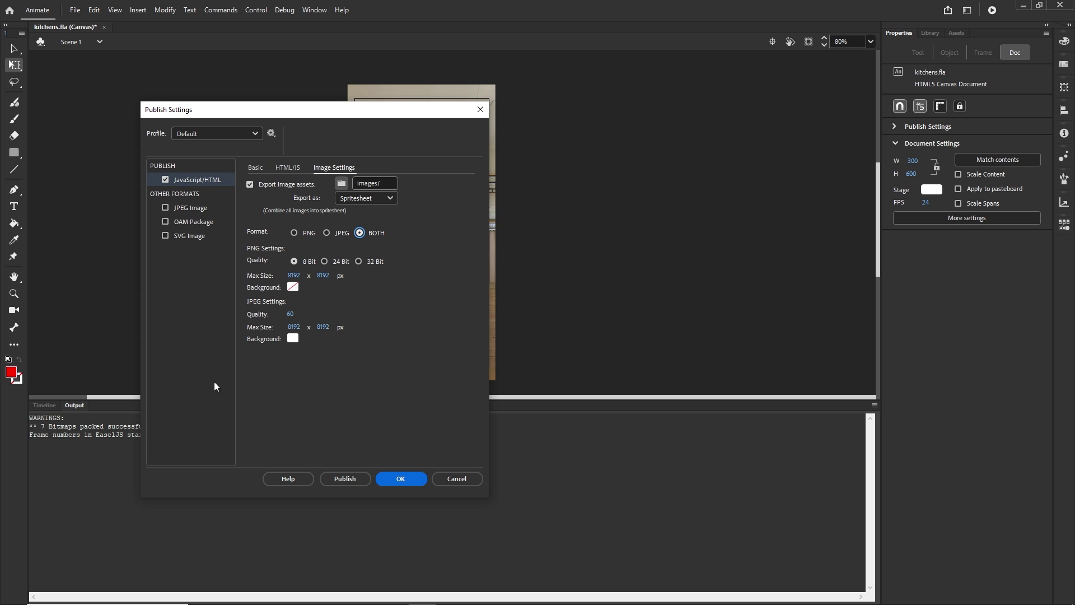
click(292, 313)
text(80)
click(391, 385)
click(359, 261)
click(401, 481)
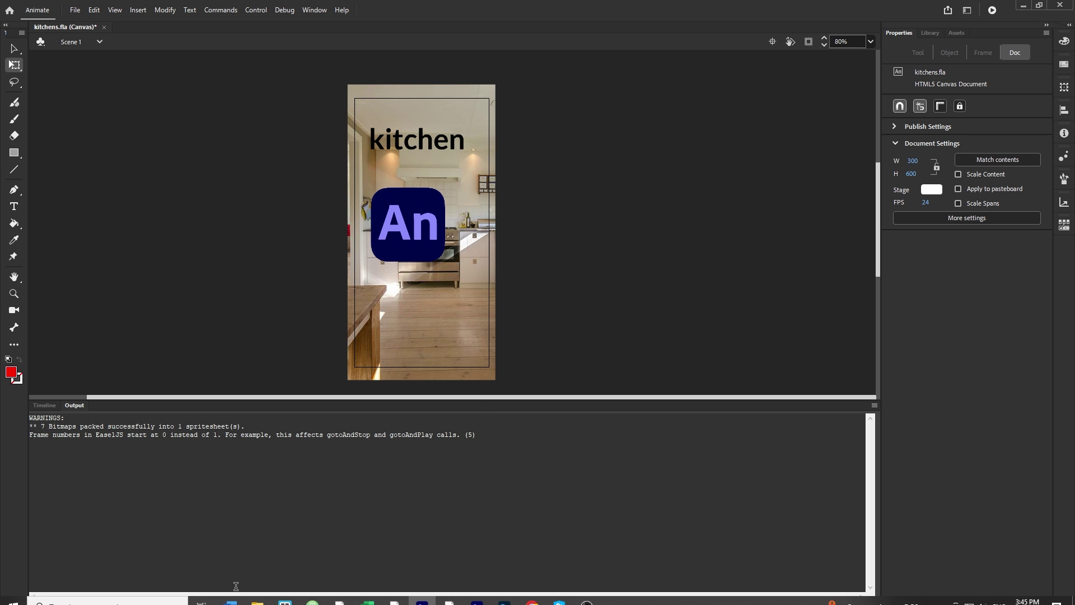
Step: Publish the banner with the new spritesheet settings
click(258, 594)
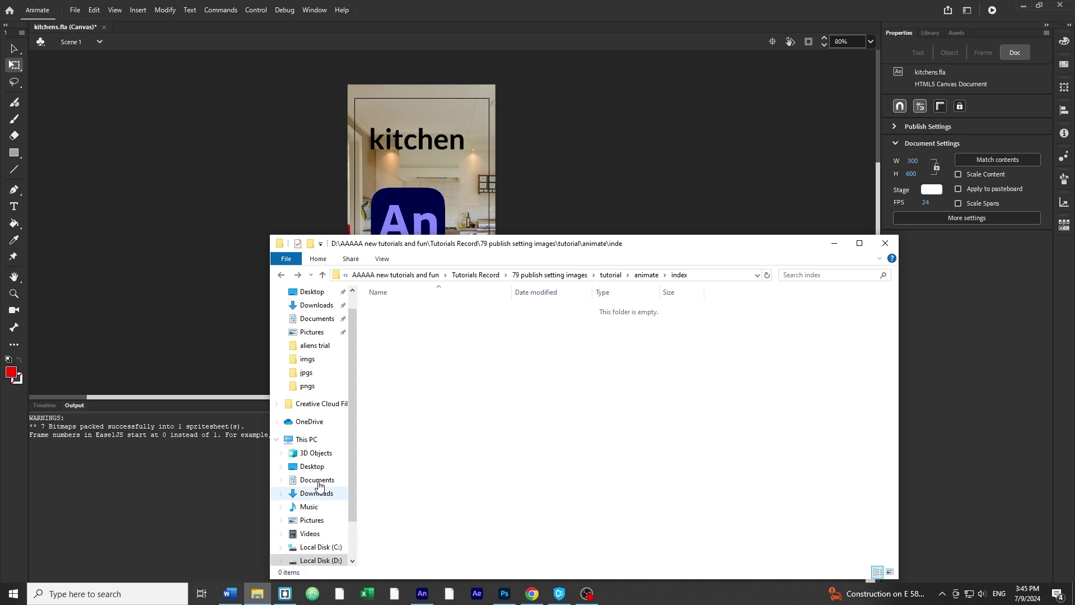
click(647, 275)
click(824, 247)
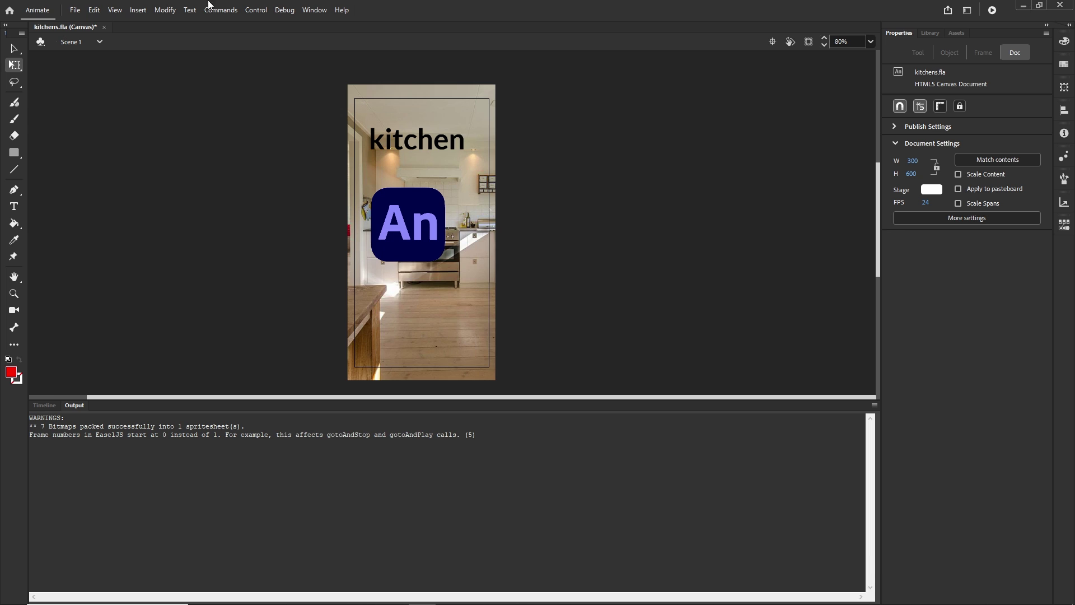
click(75, 10)
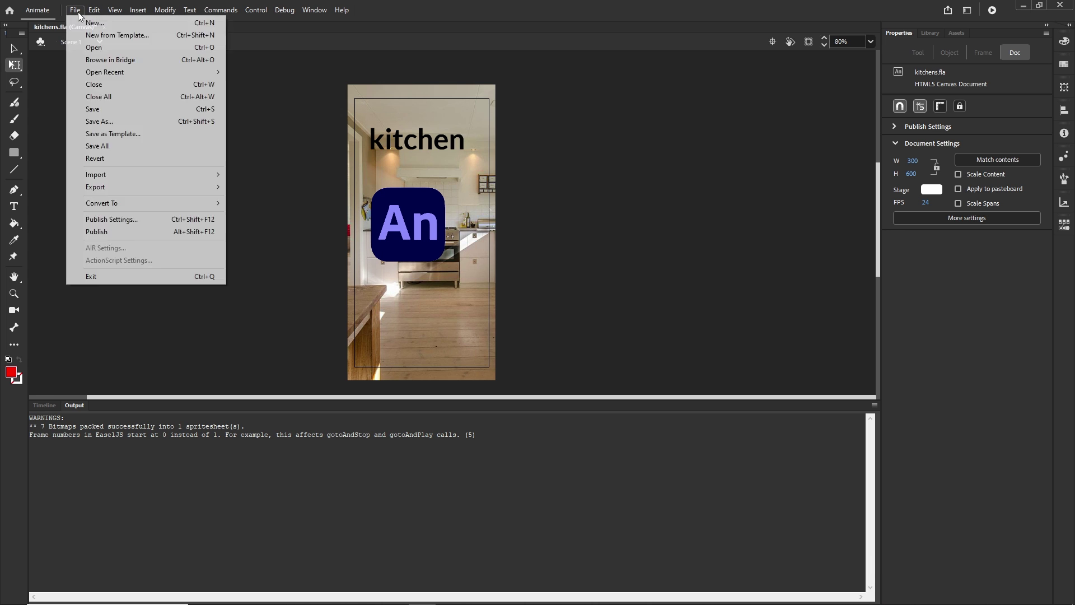
click(106, 232)
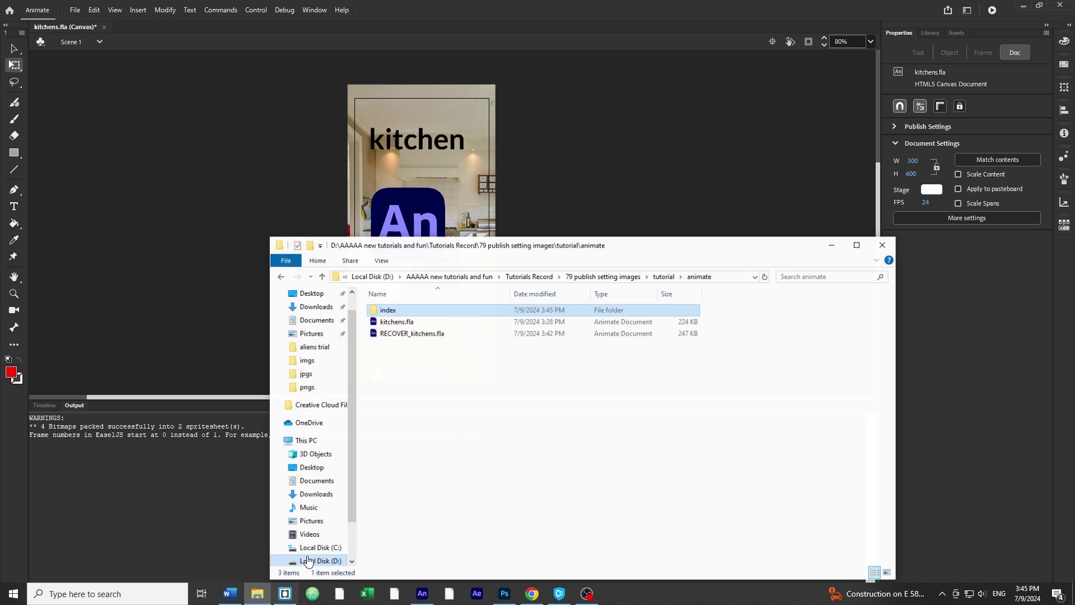
Step: Check index/images for the JPEG atlas kitchens_atlas_NP_1.jpg and PNG atlas kitchens_atlas_P_1.png
click(258, 594)
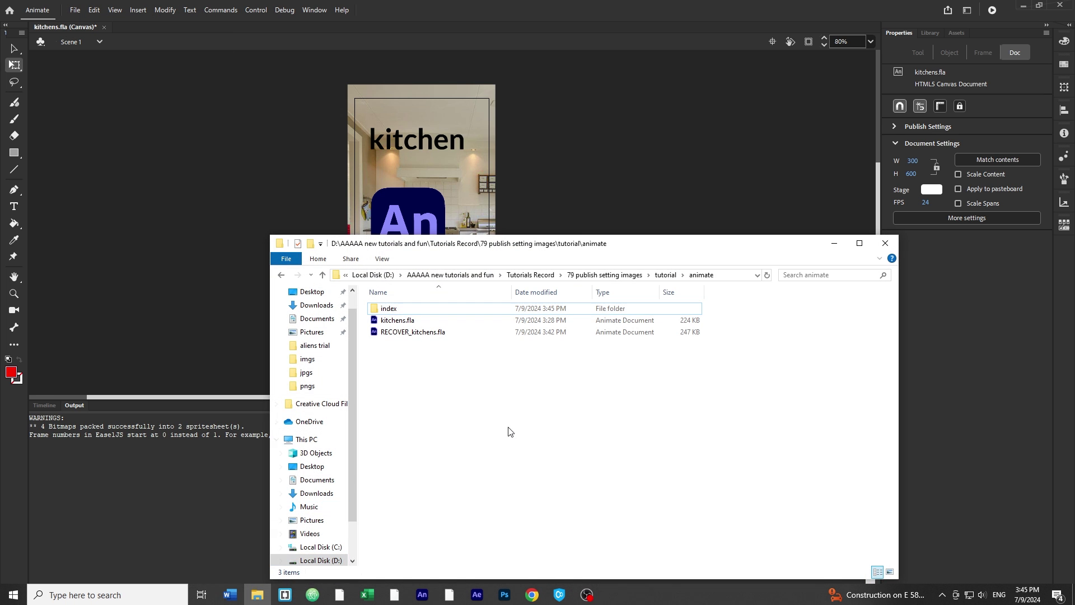
double_click(385, 308)
double_click(384, 308)
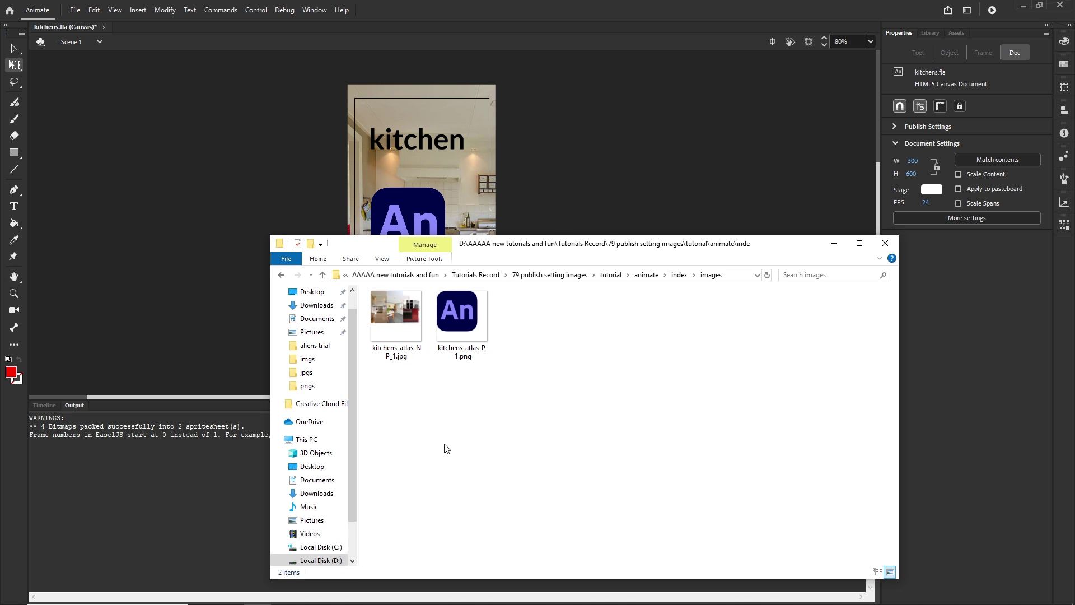
click(409, 322)
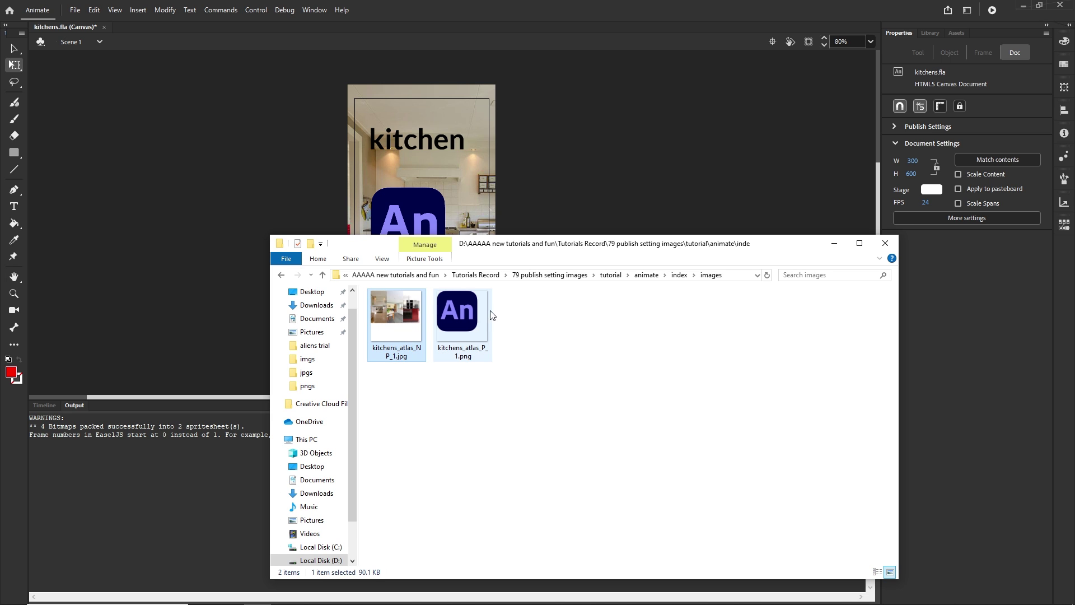
double_click(398, 311)
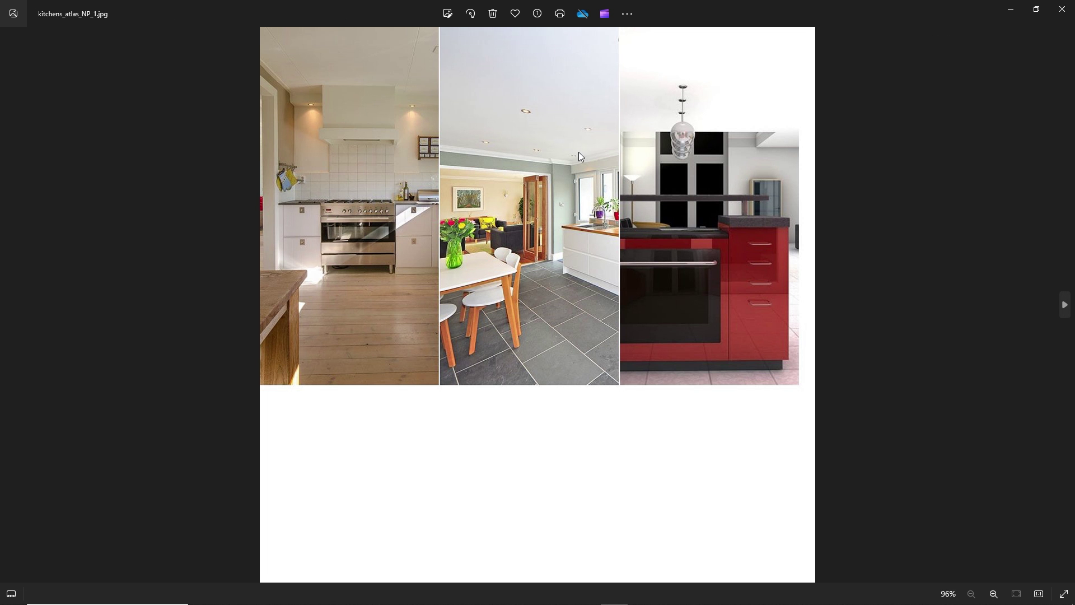
click(1062, 9)
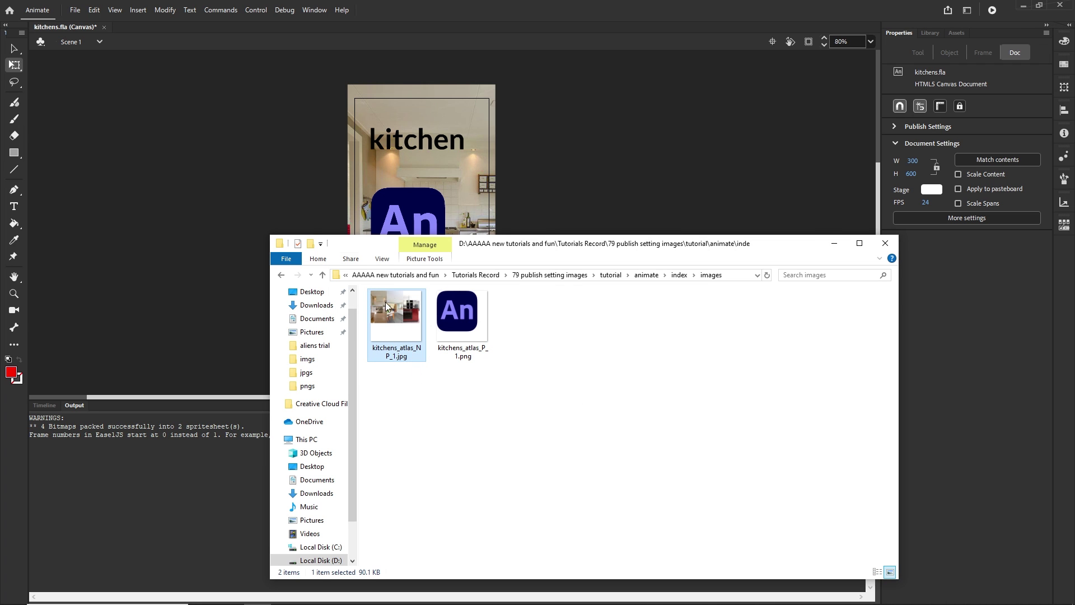
click(494, 490)
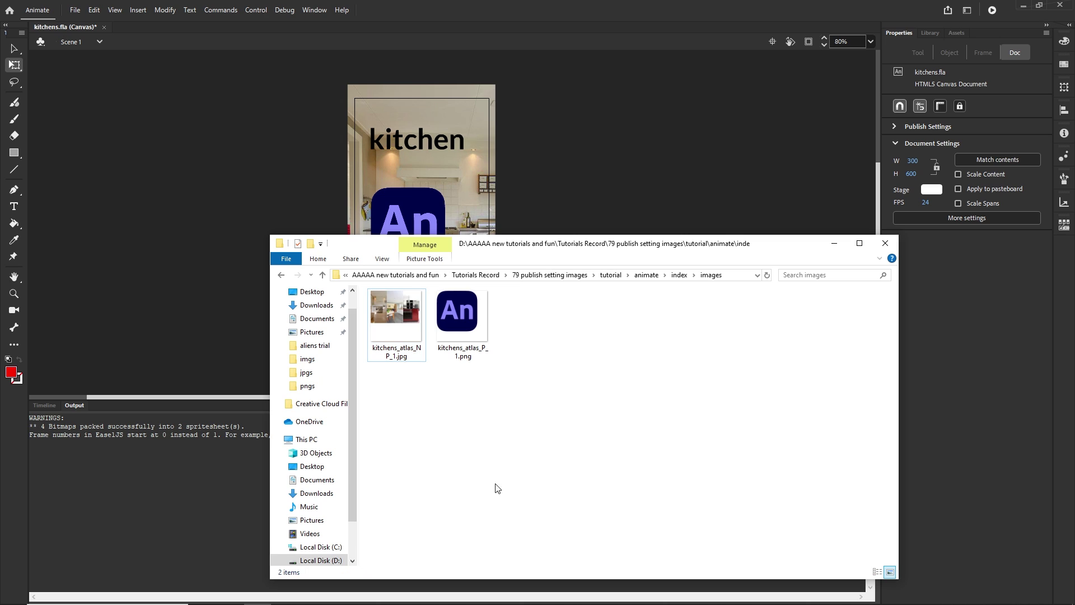
click(455, 307)
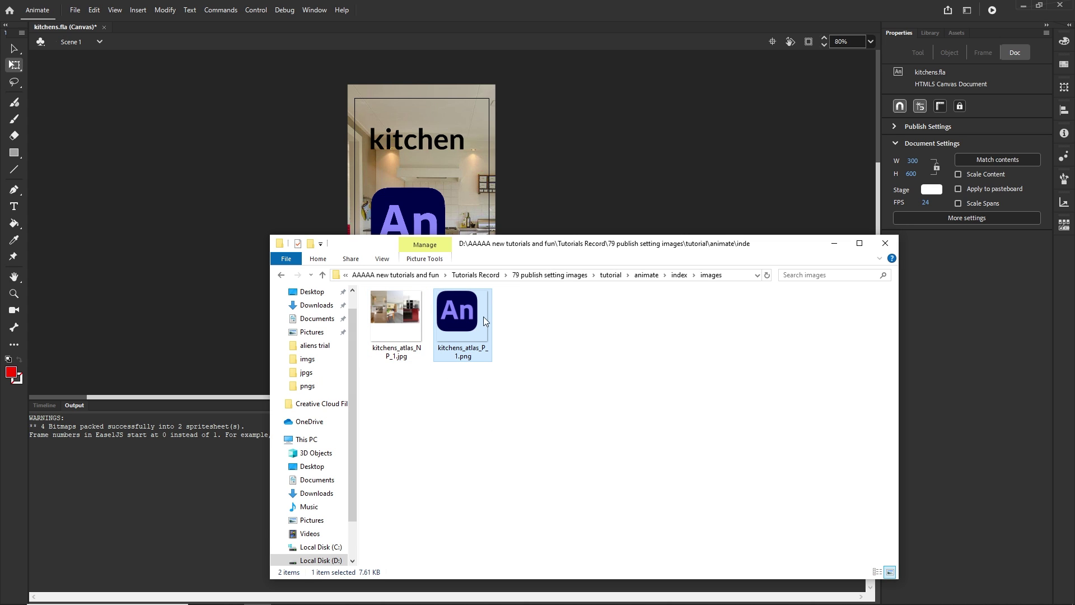
mouse_move(477, 331)
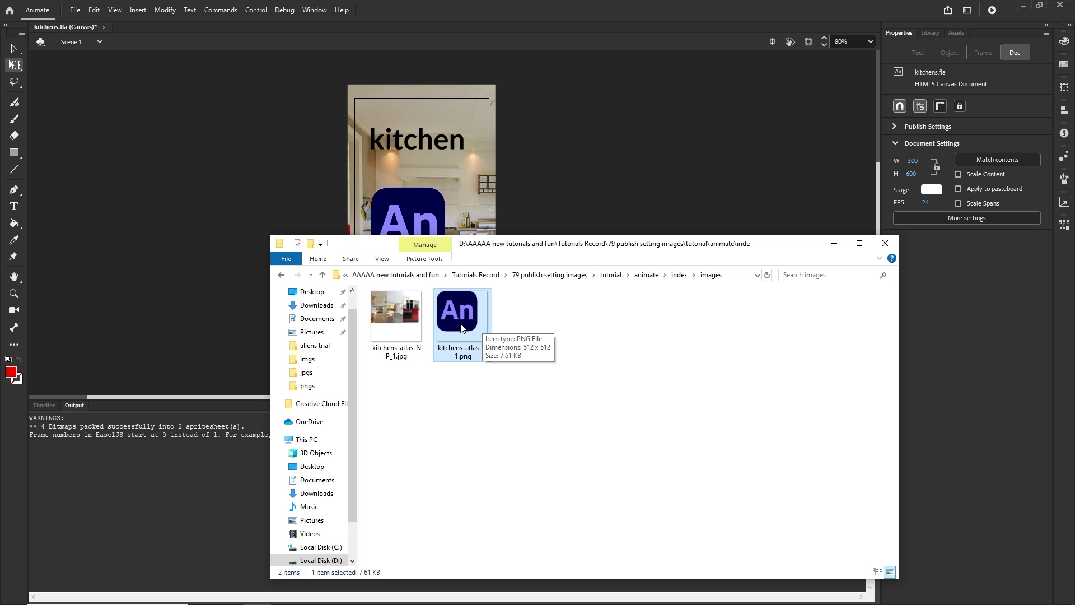
Step: Navigate File Explorer to the tutorial's pngs folder containing html5.png
click(281, 275)
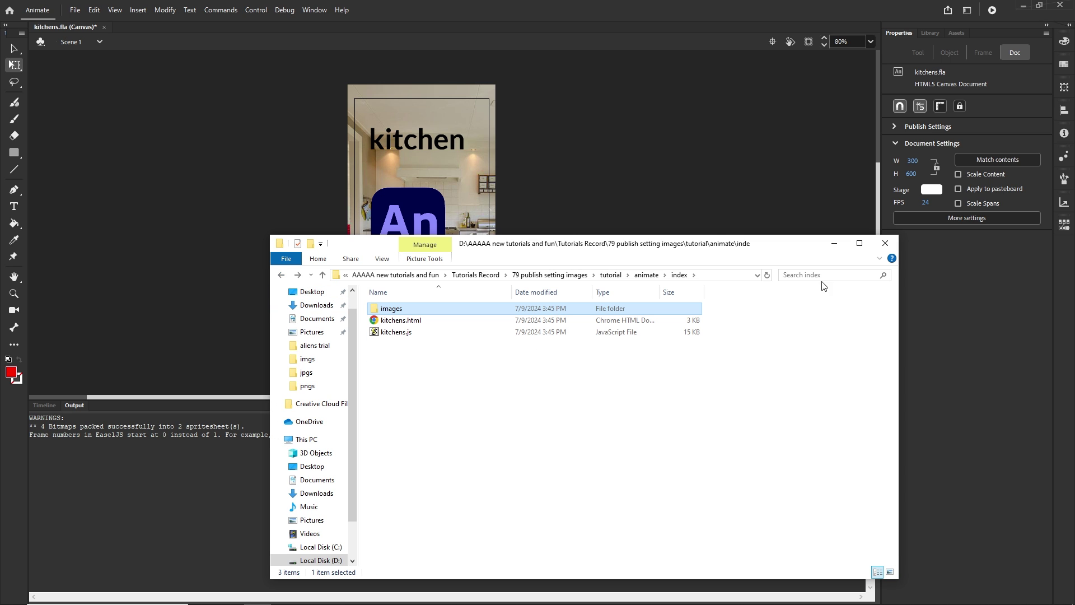
click(834, 243)
click(56, 407)
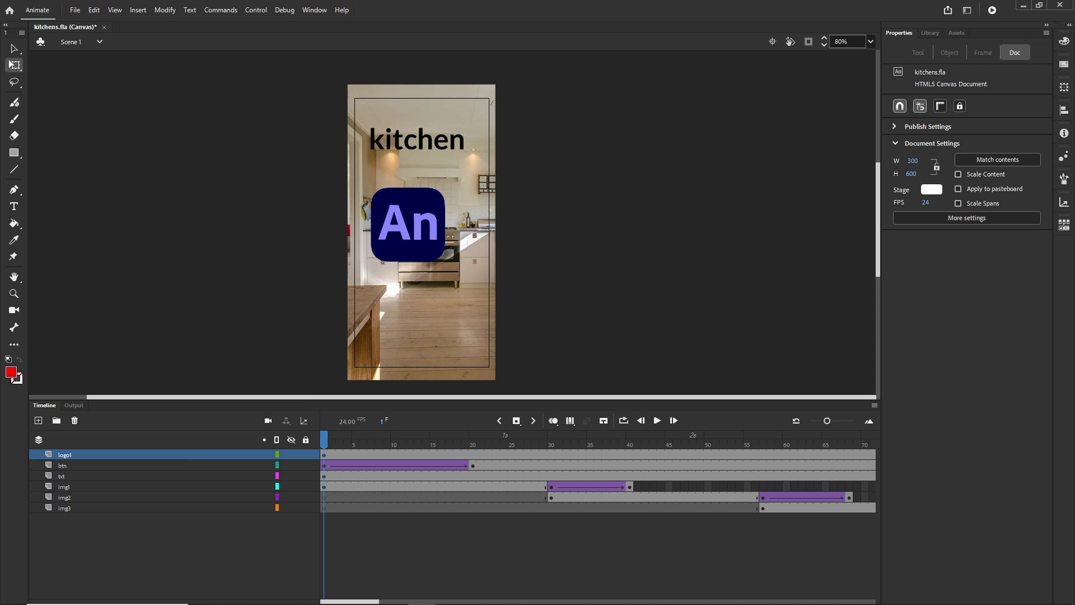
click(259, 597)
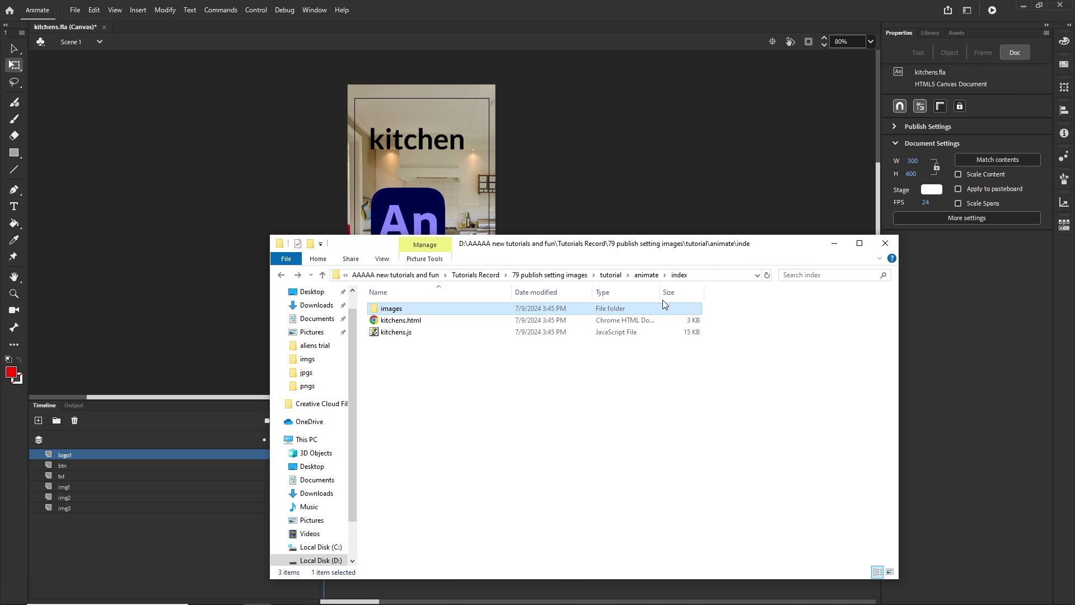
click(647, 275)
click(669, 277)
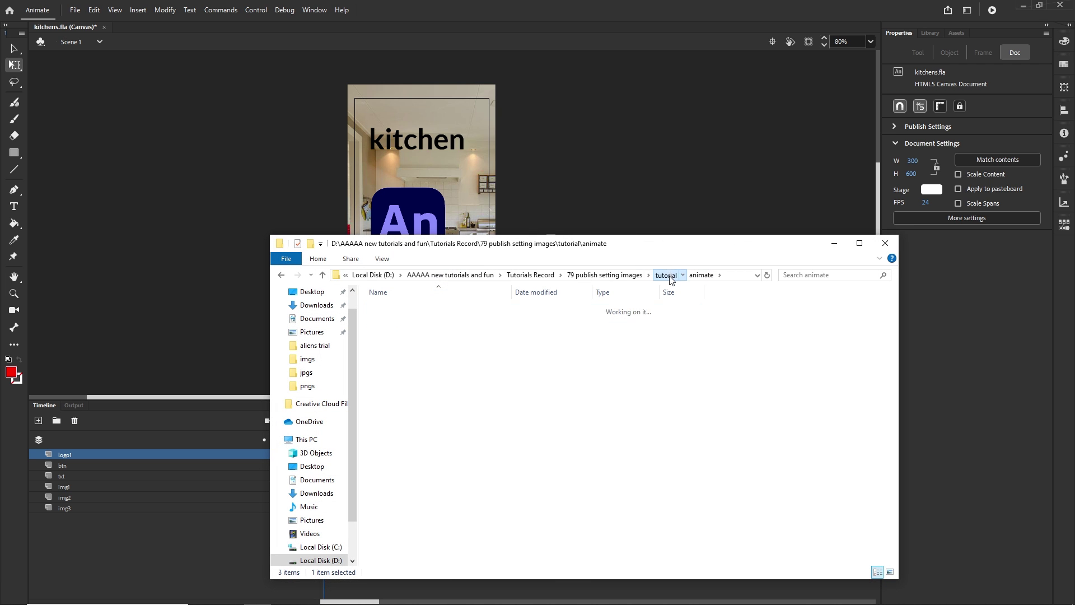
double_click(387, 350)
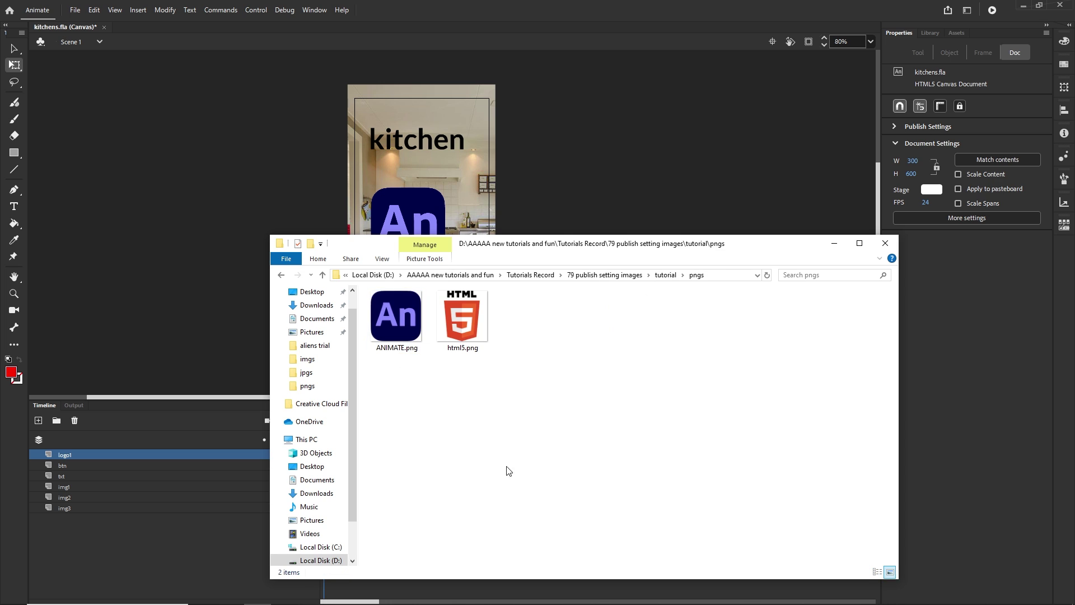
Step: Add a new layer above logo1 named logo2
click(42, 420)
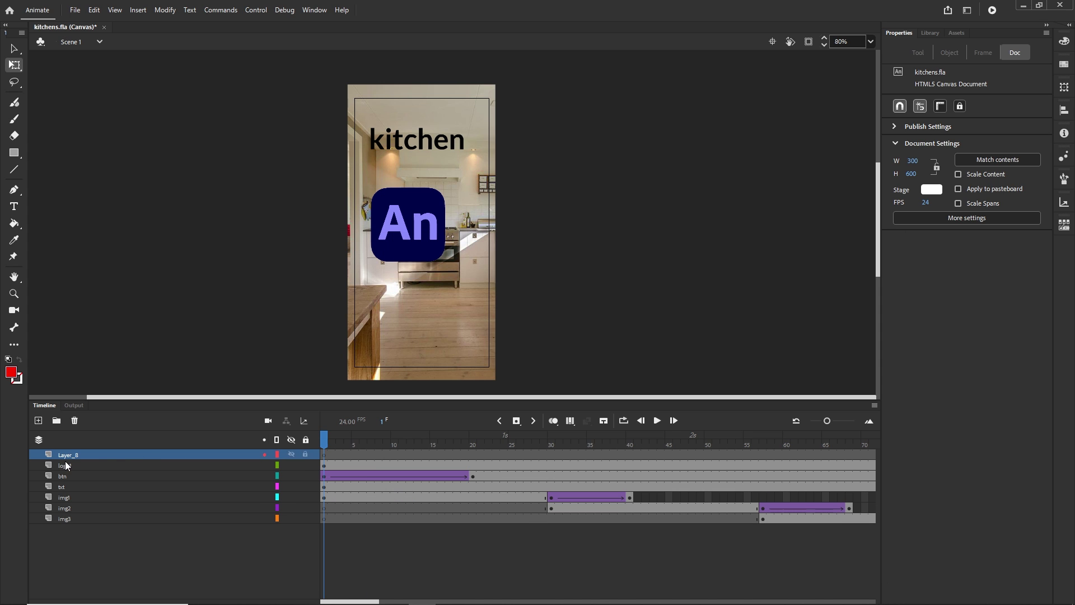
double_click(71, 454)
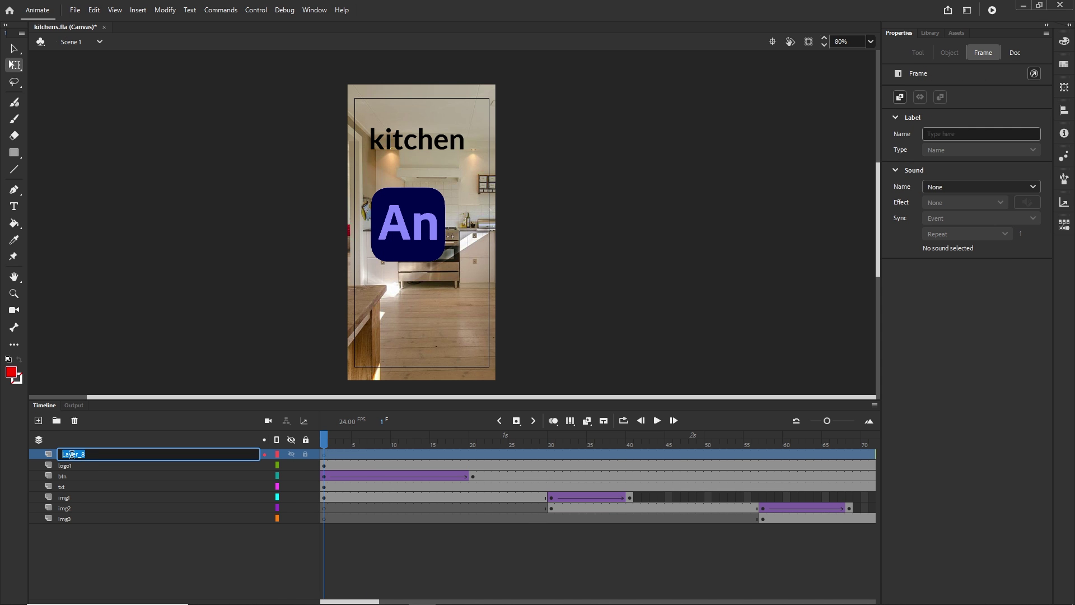
text(logo2)
click(140, 361)
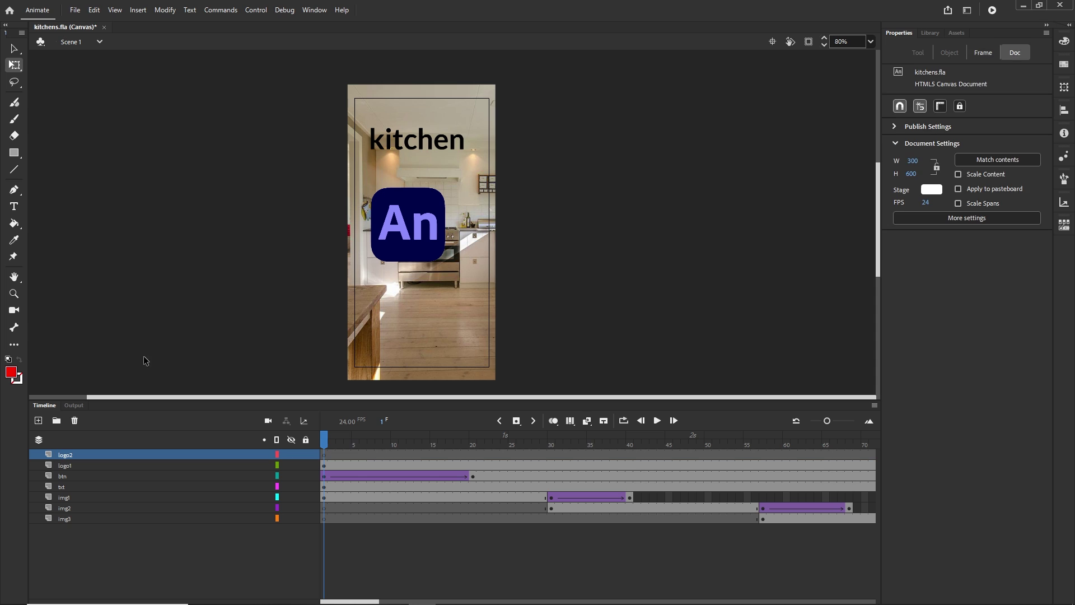
Step: Drag html5.png onto the stage, shrink it and position it beneath the An logo
click(252, 599)
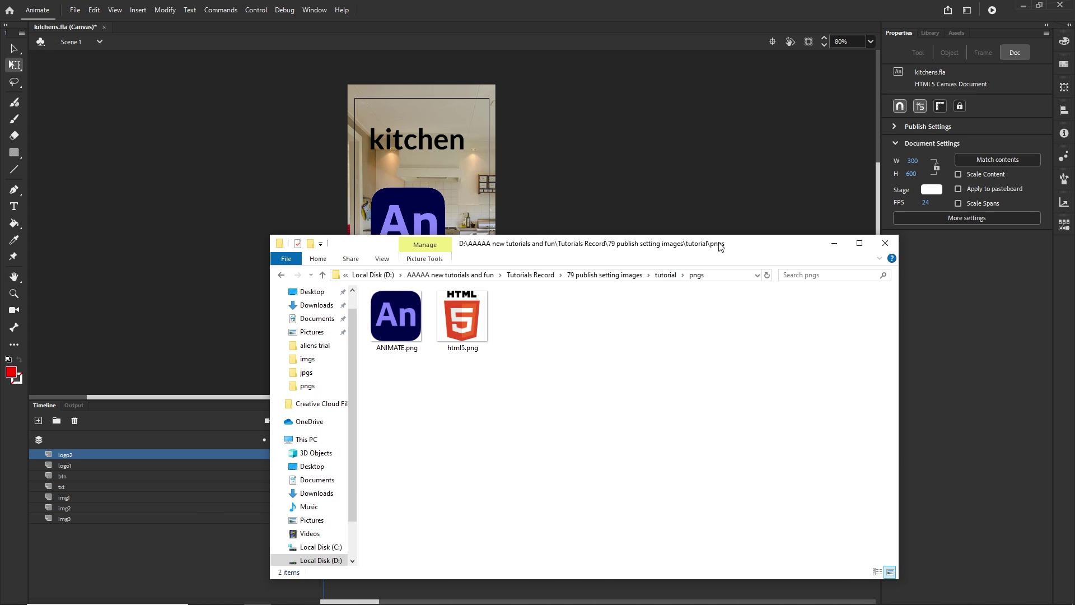
drag(766, 247, 753, 397)
drag(444, 470, 442, 328)
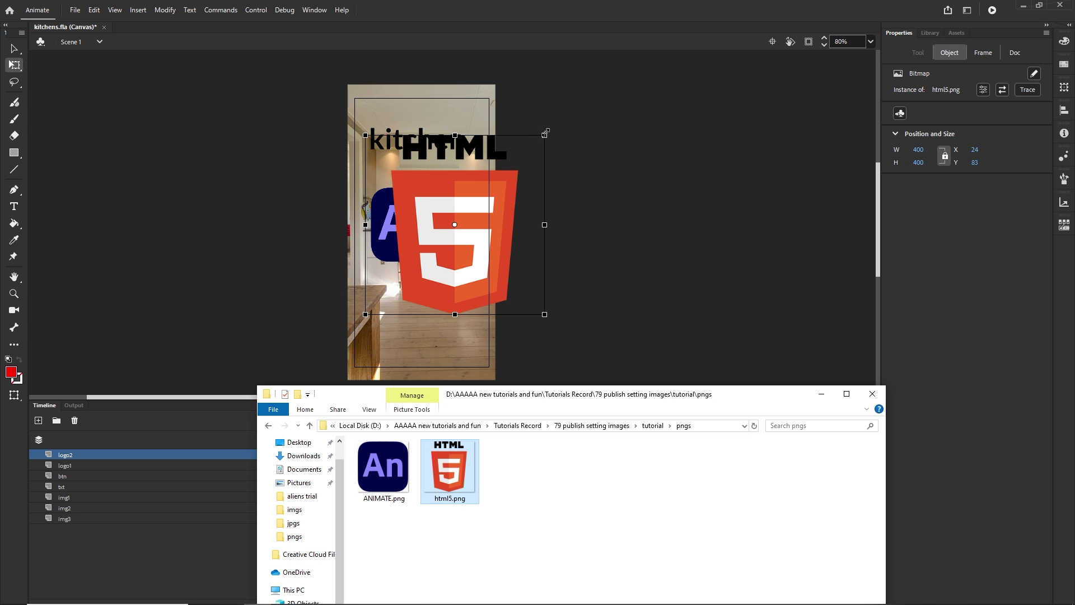
drag(546, 133, 511, 170)
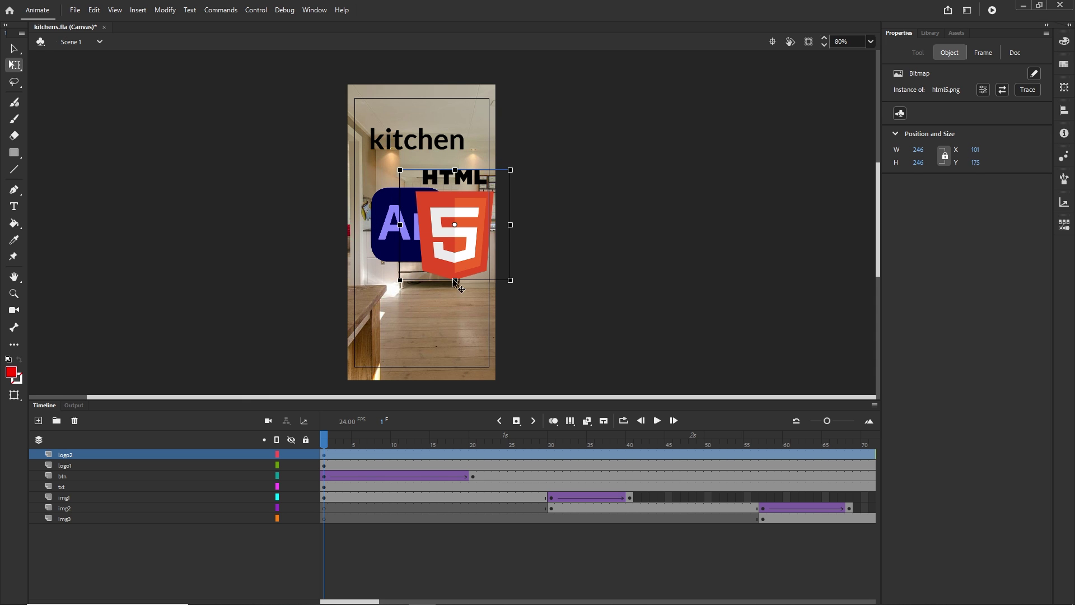
drag(454, 255, 454, 342)
drag(510, 257, 499, 261)
click(548, 300)
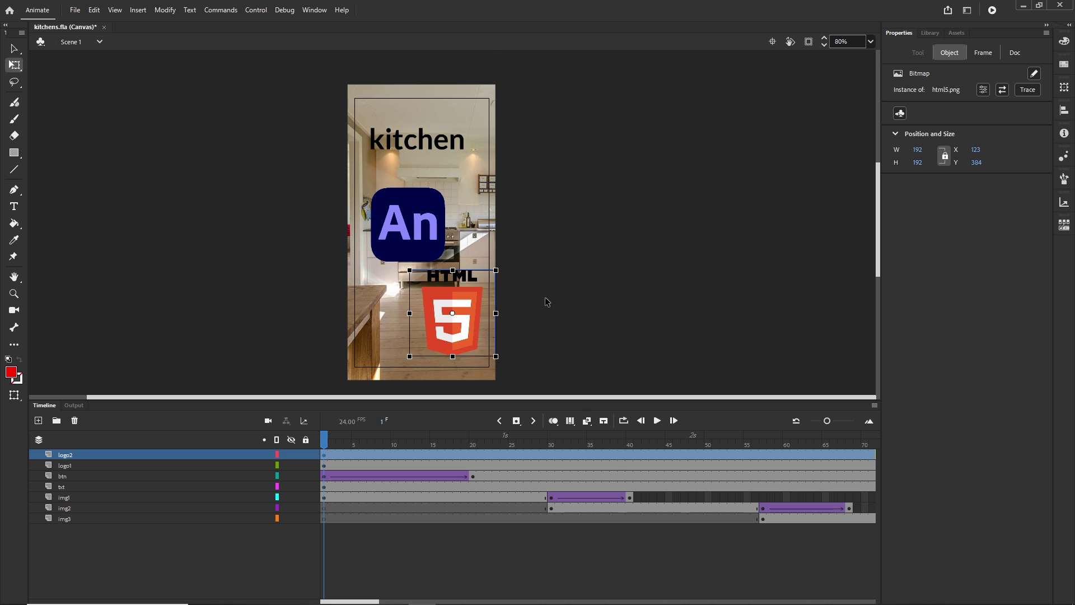
click(79, 12)
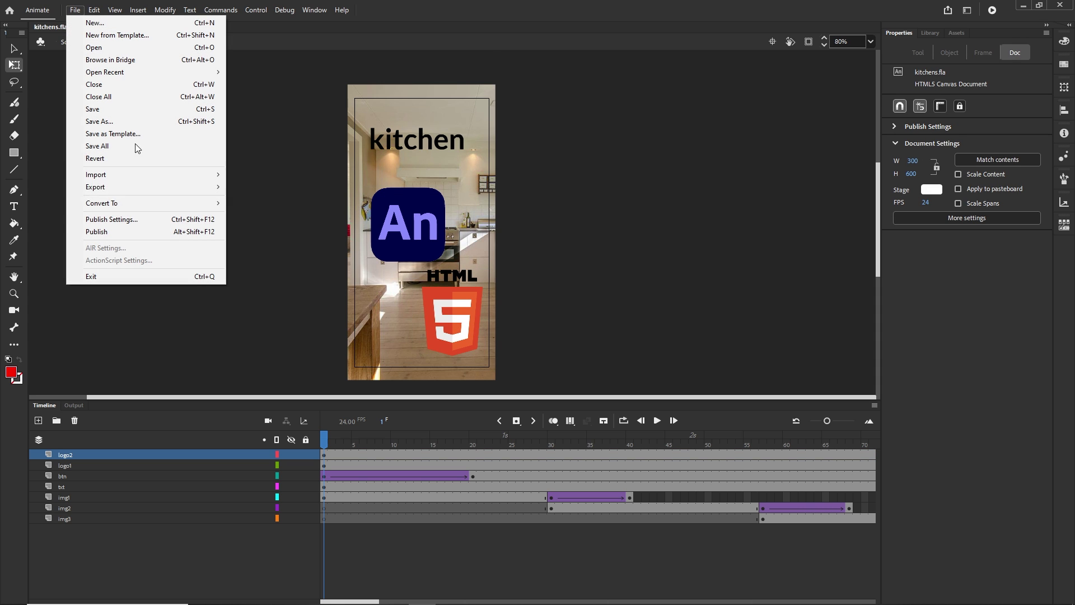
Step: Set the image export format to JPEG, then publish and preview the banner in the browser
click(144, 218)
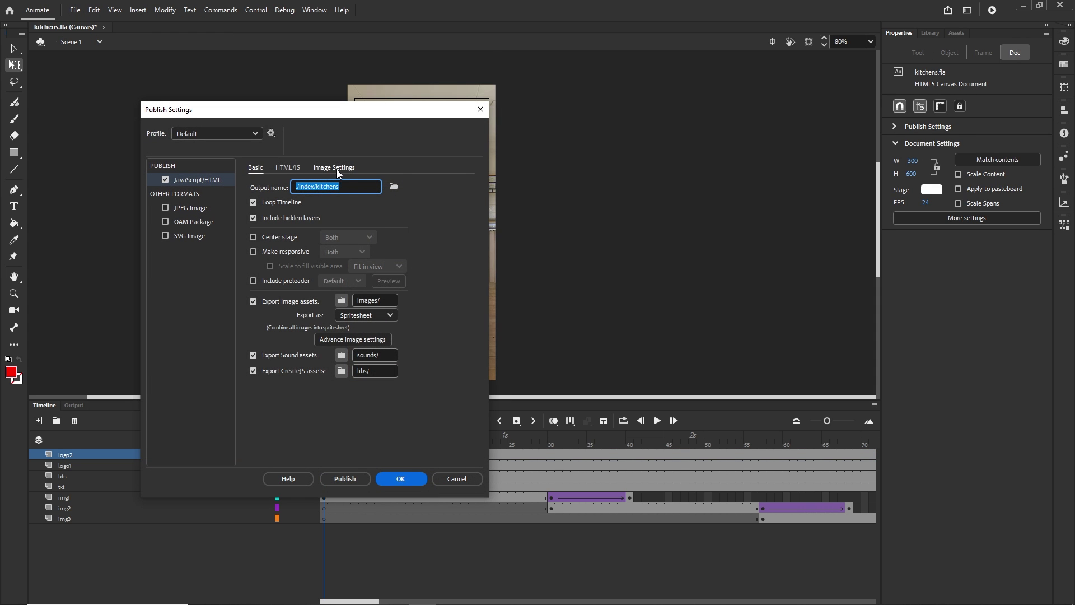
click(338, 169)
click(327, 233)
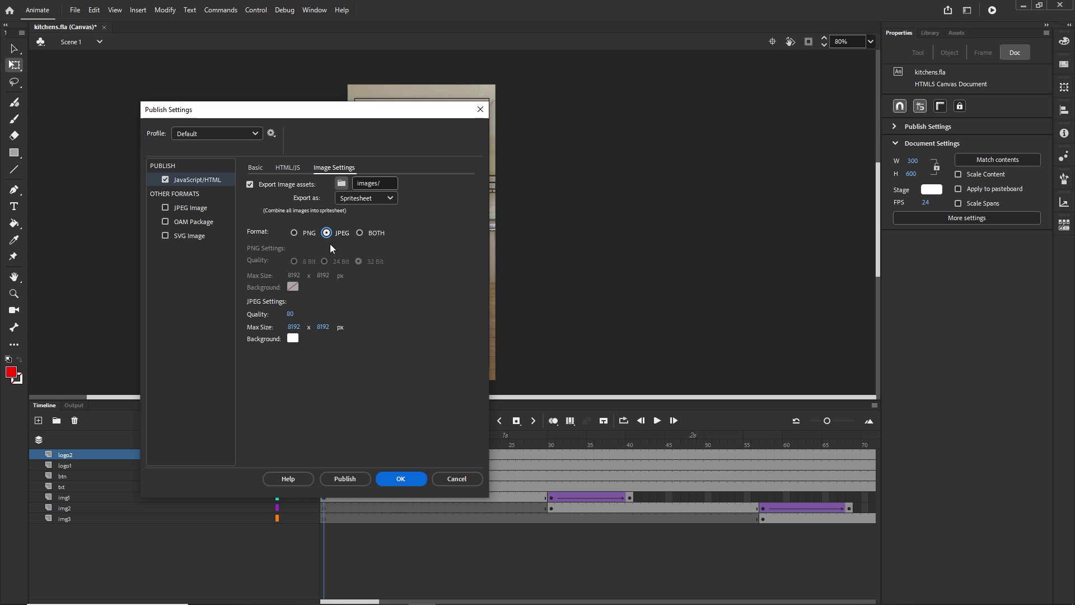
click(403, 482)
key(ctrl+Return)
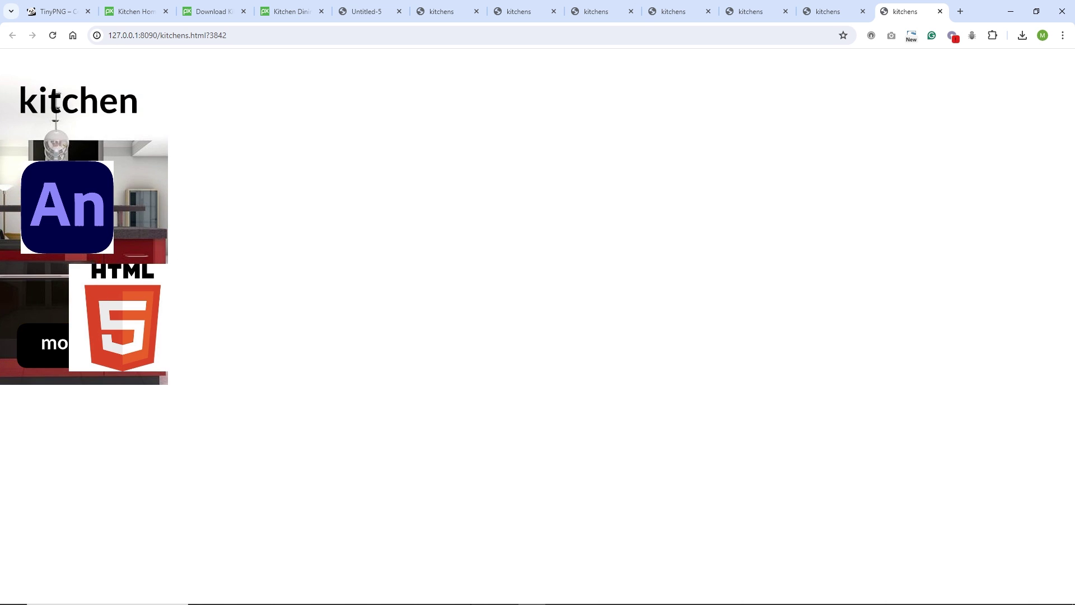
Step: Delete all previously published files from the tutorial\animate\index folder
click(257, 601)
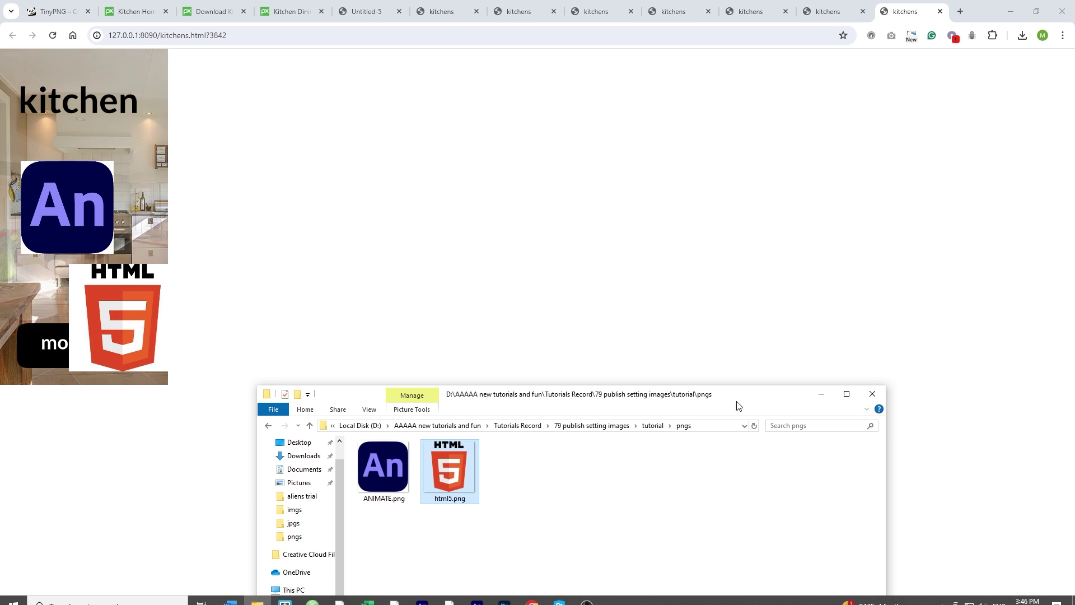
drag(739, 405, 731, 335)
click(588, 356)
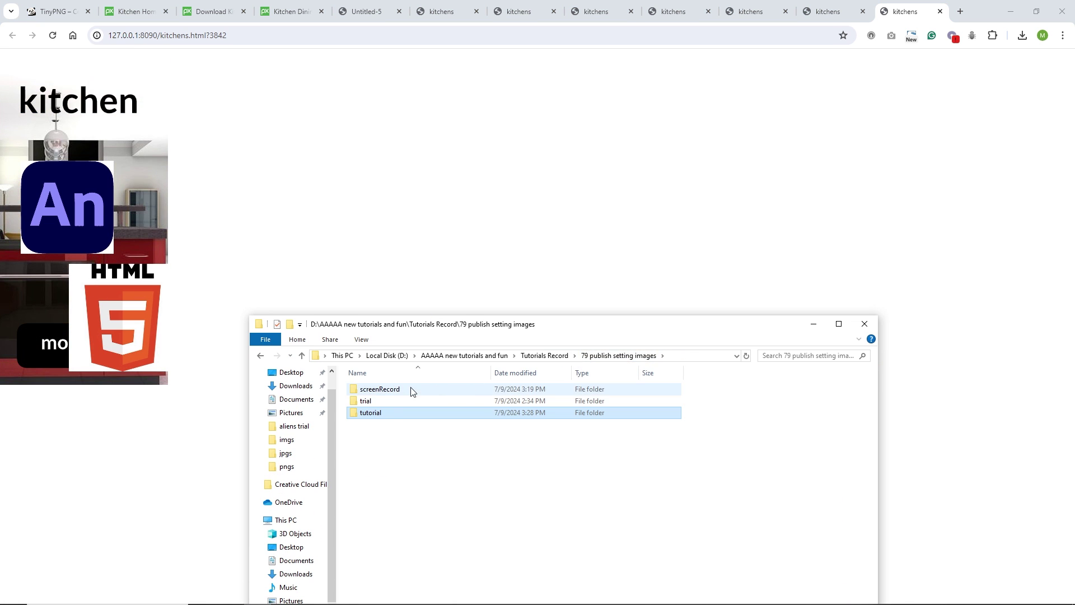
double_click(376, 413)
double_click(375, 392)
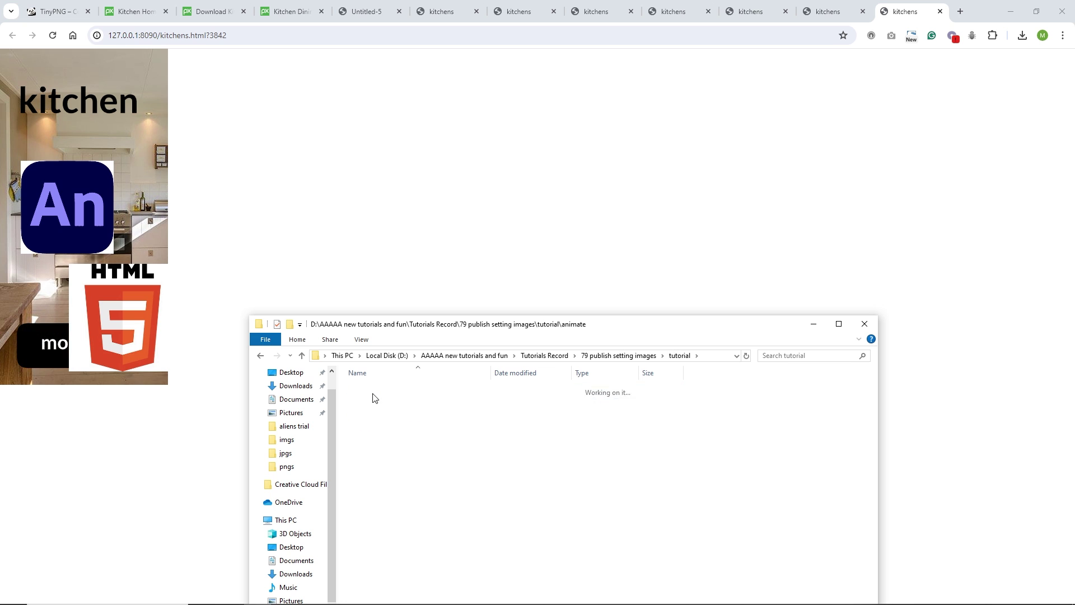
double_click(375, 390)
key(ctrl+a)
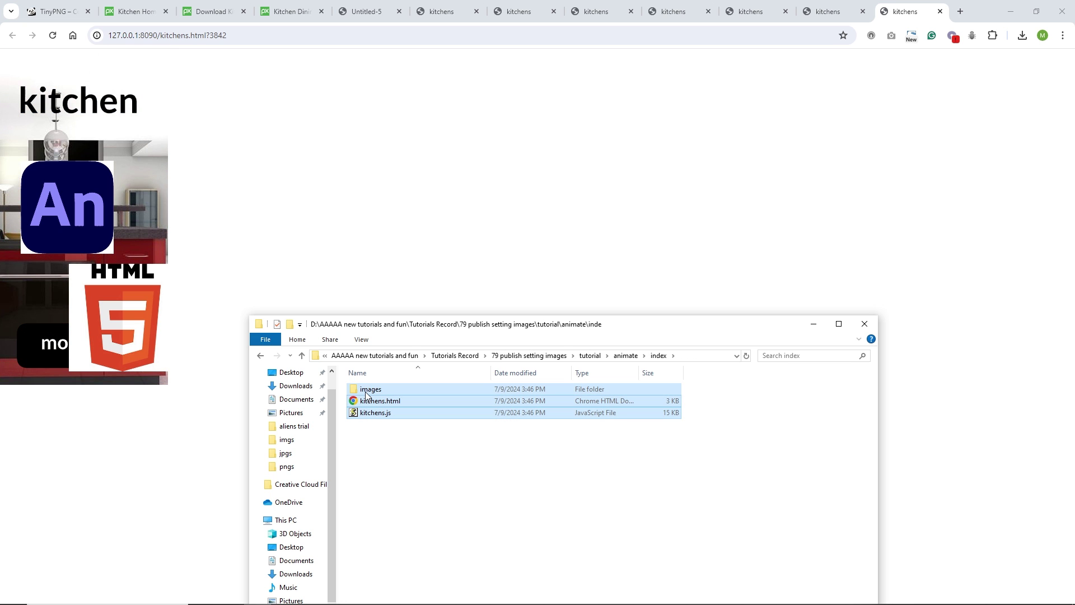
key(Delete)
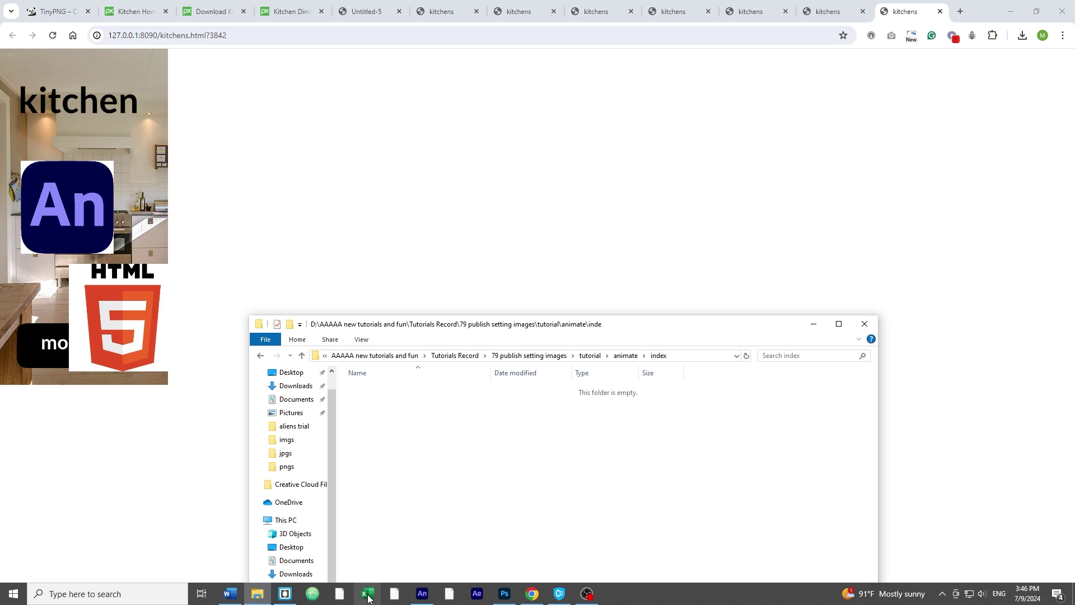
click(422, 593)
Step: Keep Spritesheet export and set image format to both PNG and JPEG in Publish Settings
click(74, 10)
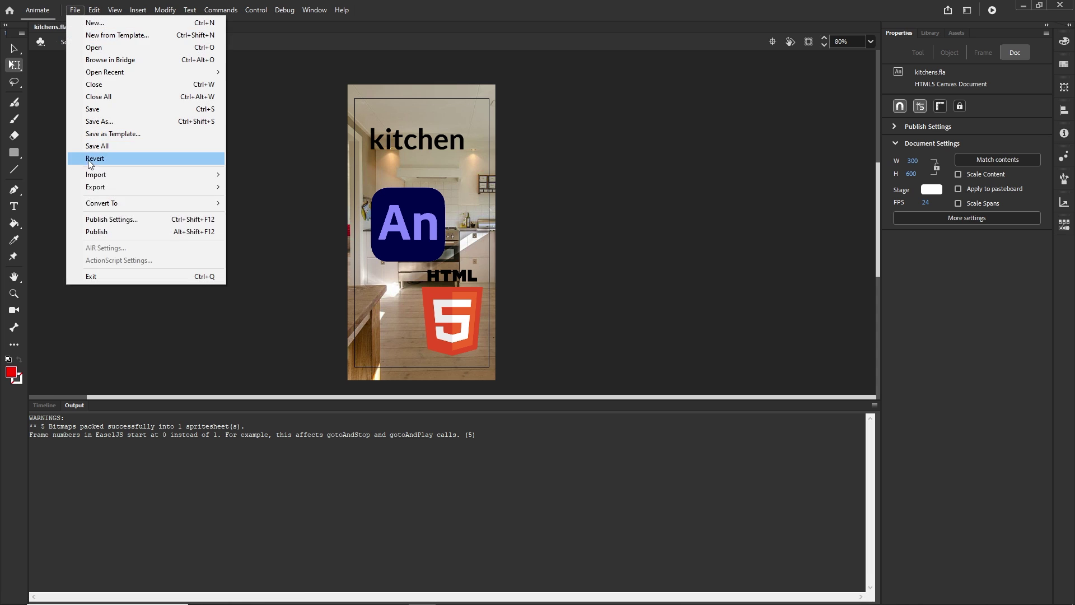
click(109, 219)
click(342, 168)
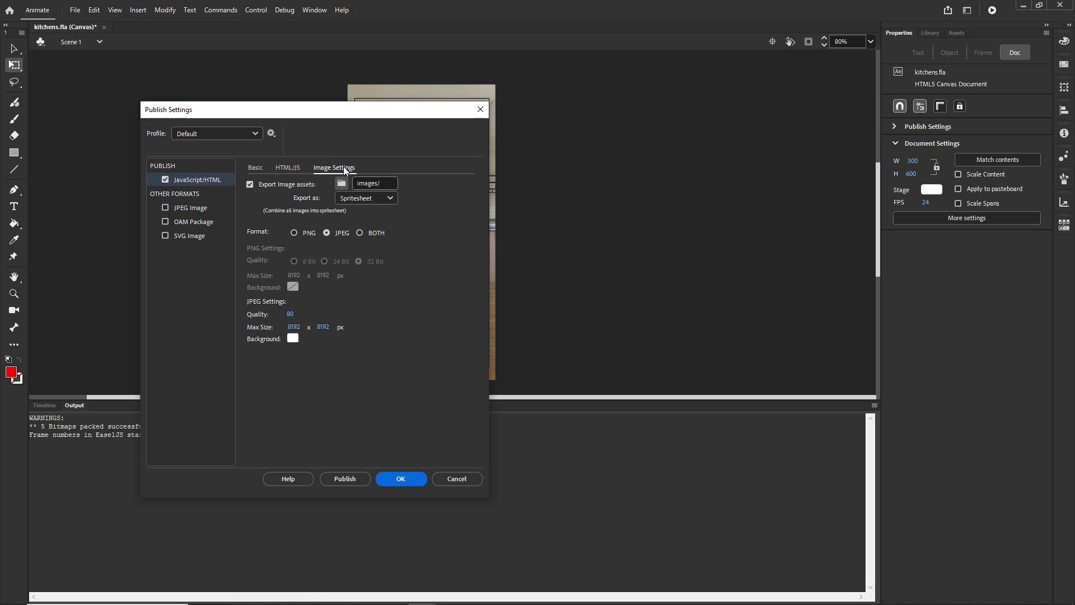
click(391, 200)
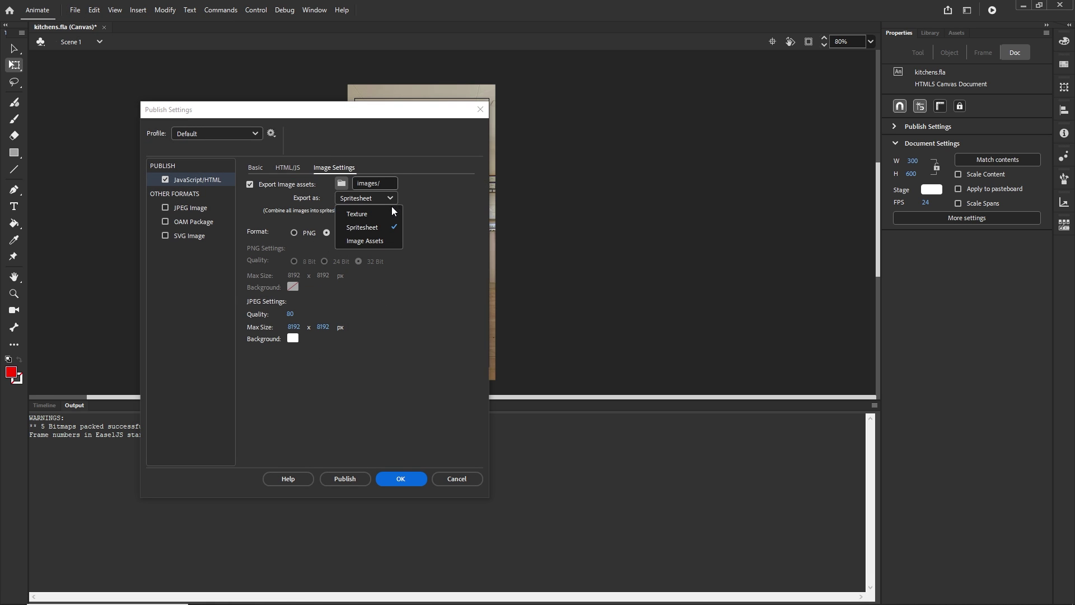
click(371, 229)
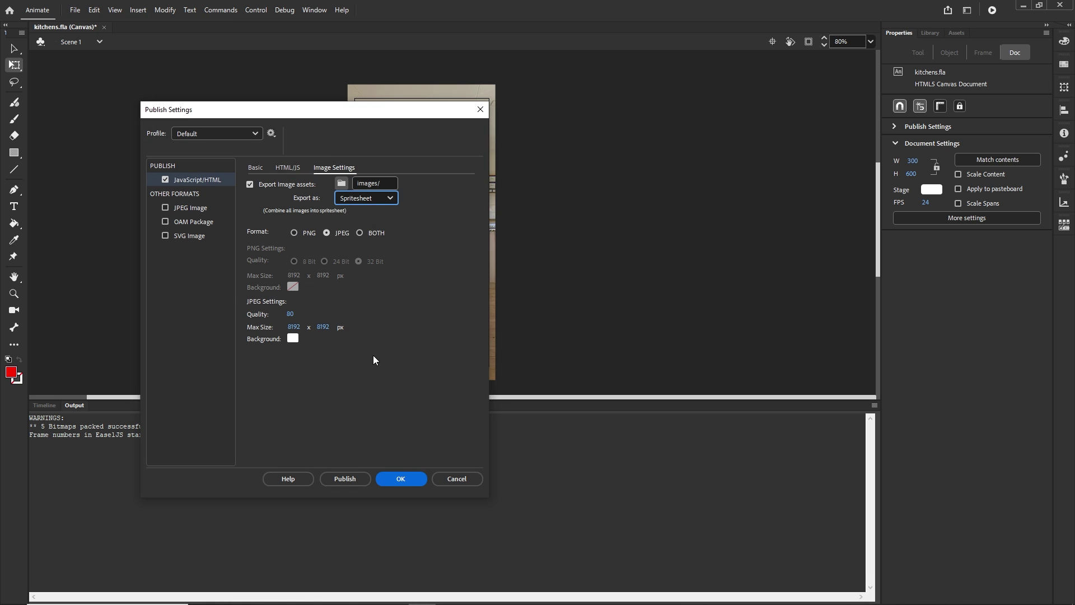
click(361, 233)
click(403, 478)
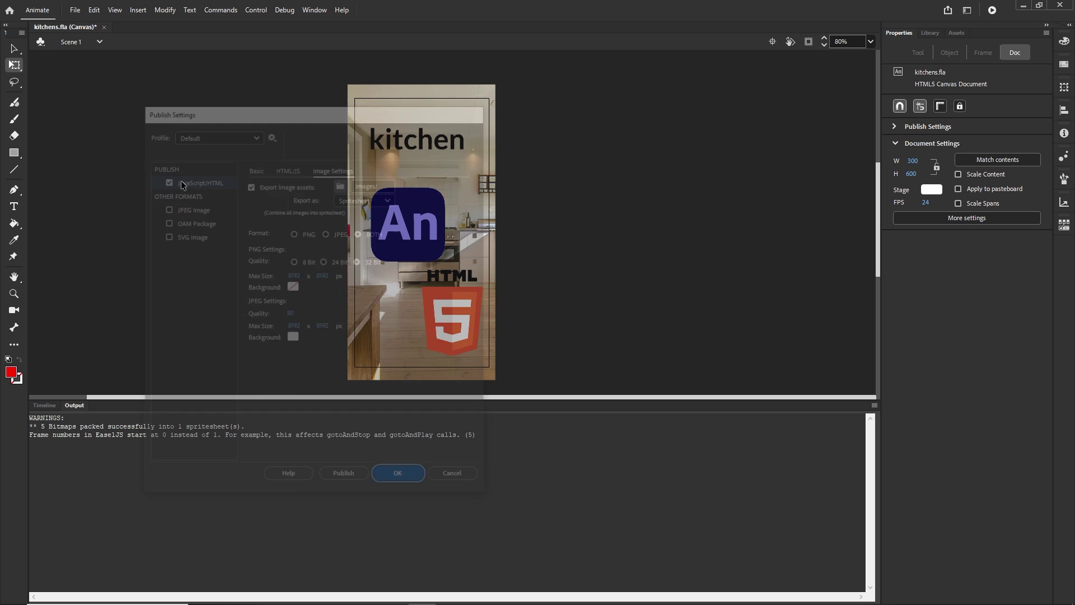
Step: Publish the banner and open the refilled index folder
click(73, 11)
click(95, 234)
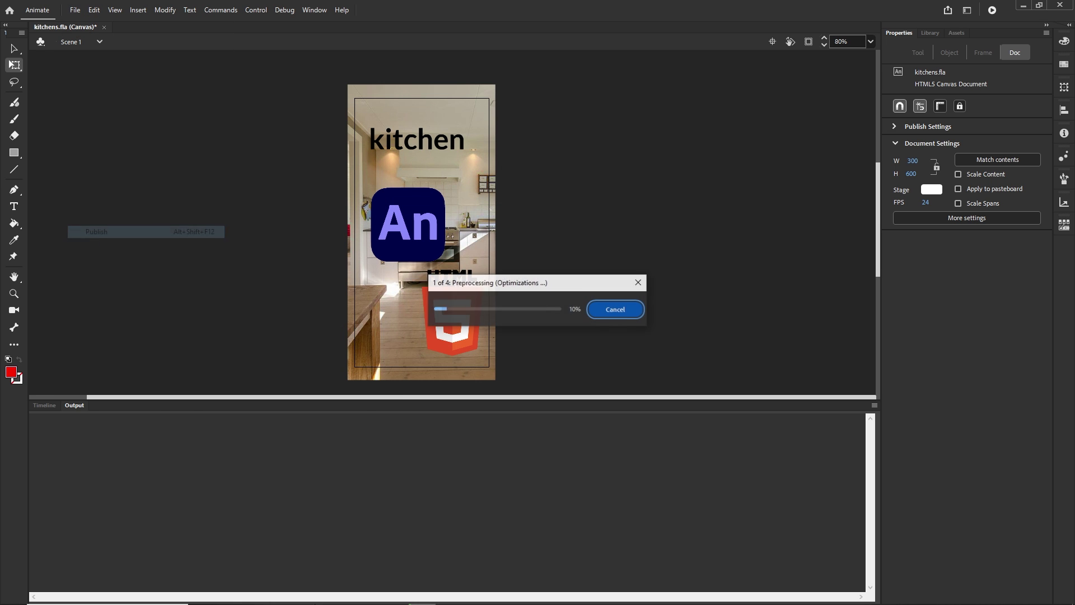
click(272, 595)
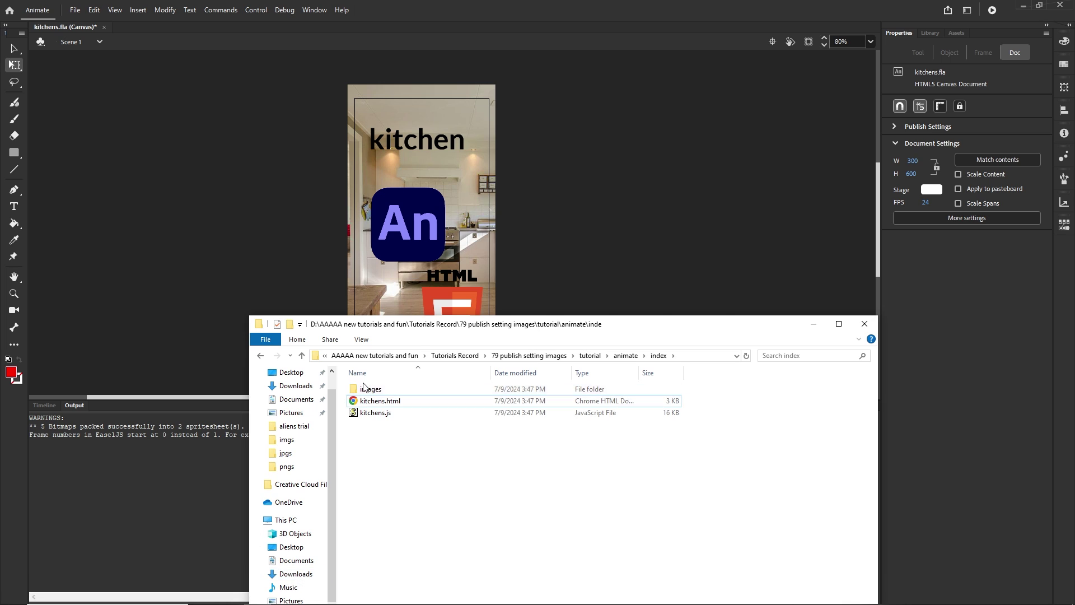
double_click(364, 387)
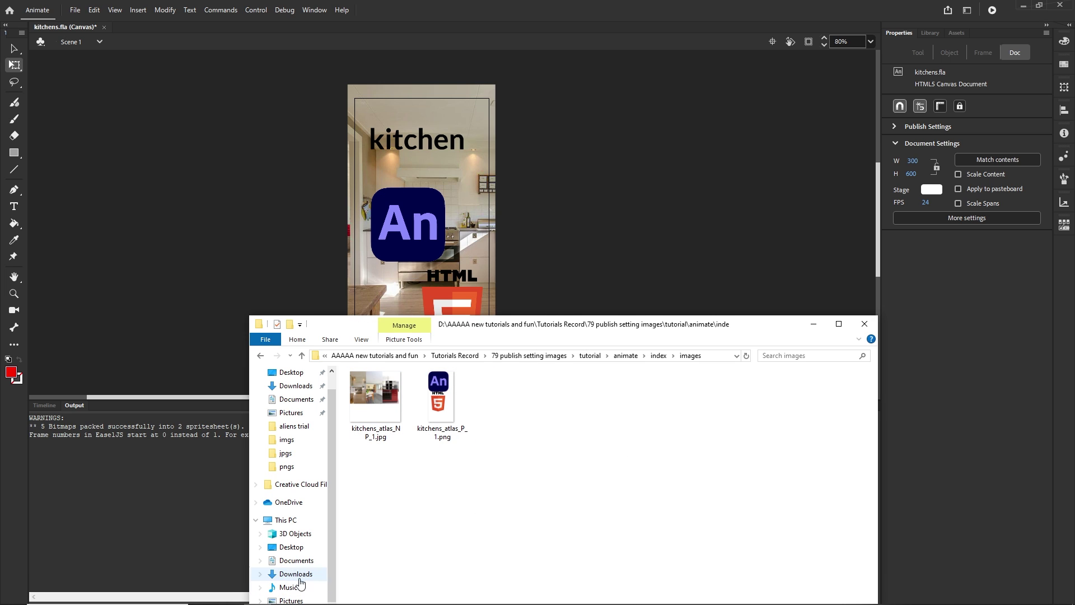
double_click(438, 406)
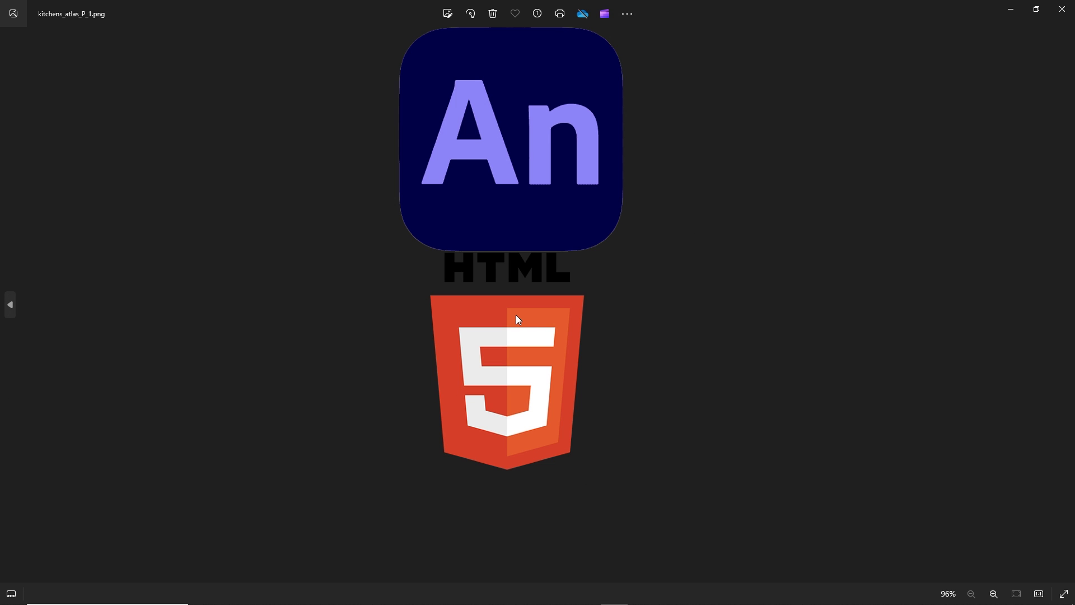
click(1063, 10)
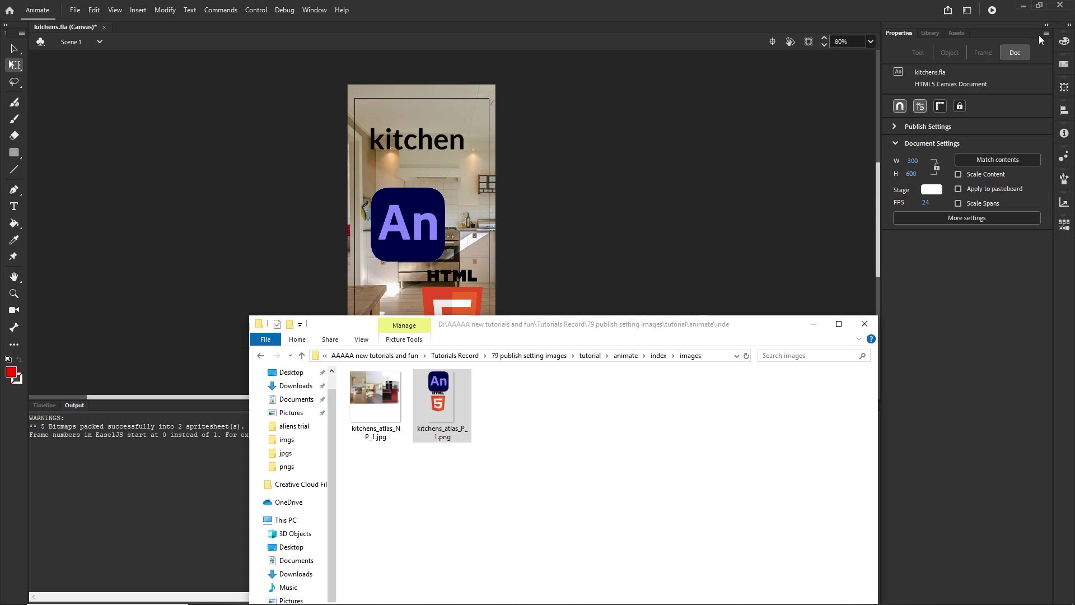
click(358, 384)
double_click(359, 385)
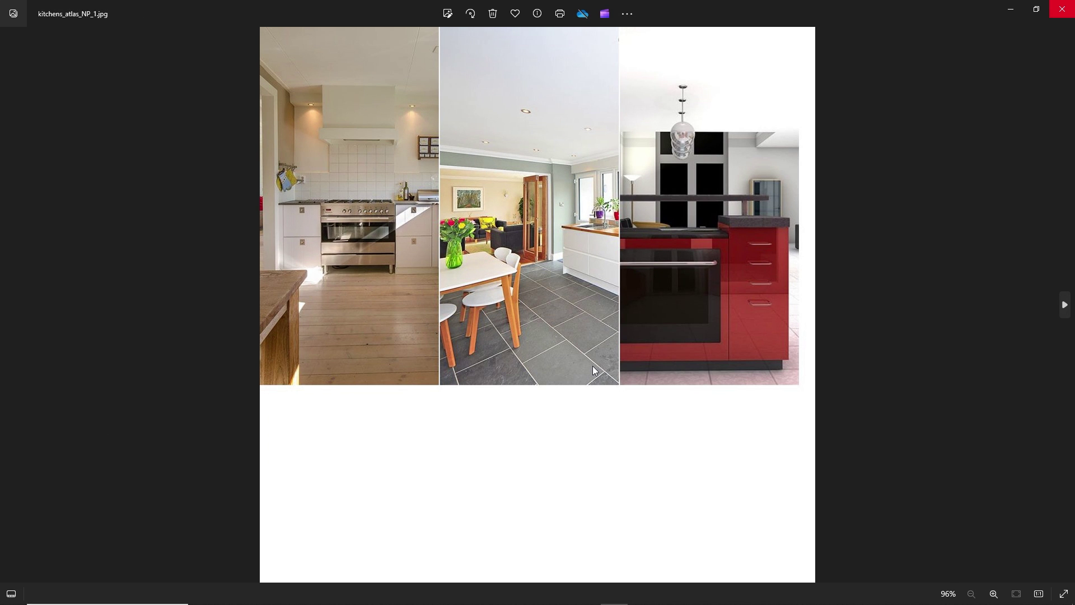
click(1061, 10)
click(521, 425)
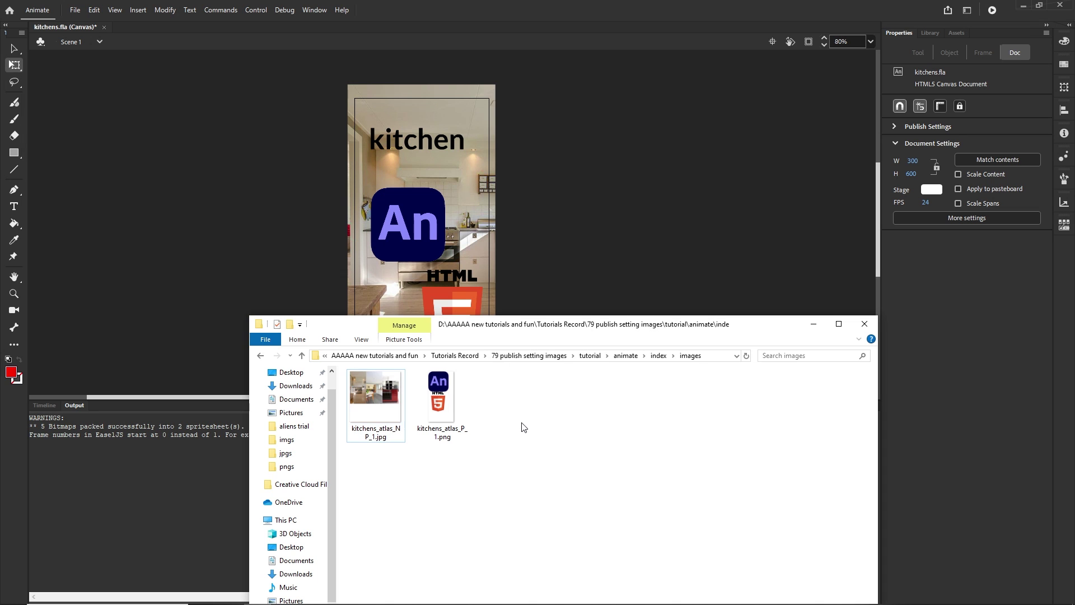
click(261, 357)
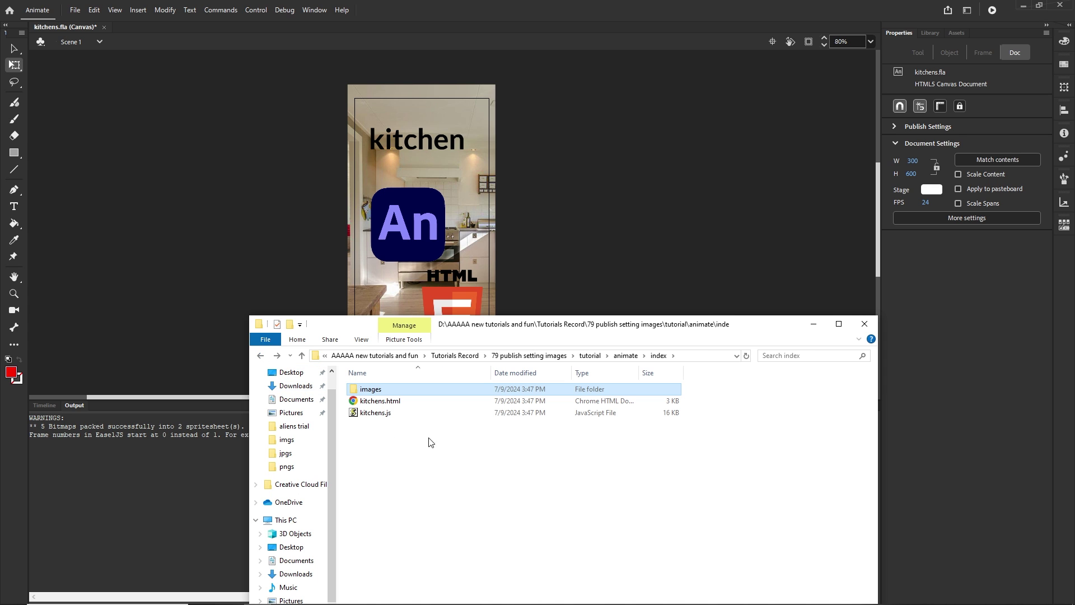
click(380, 418)
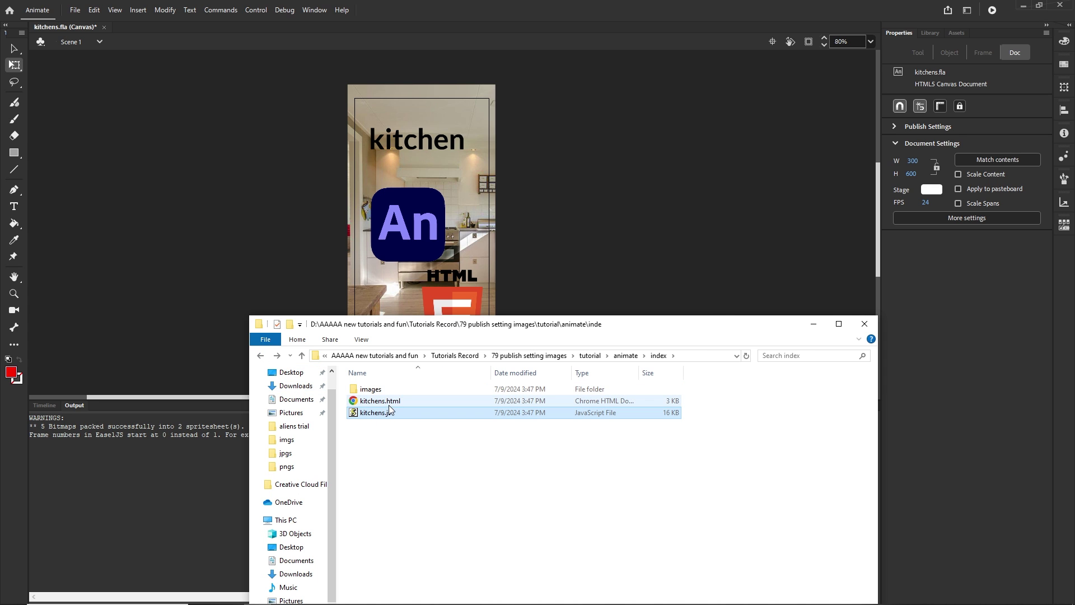
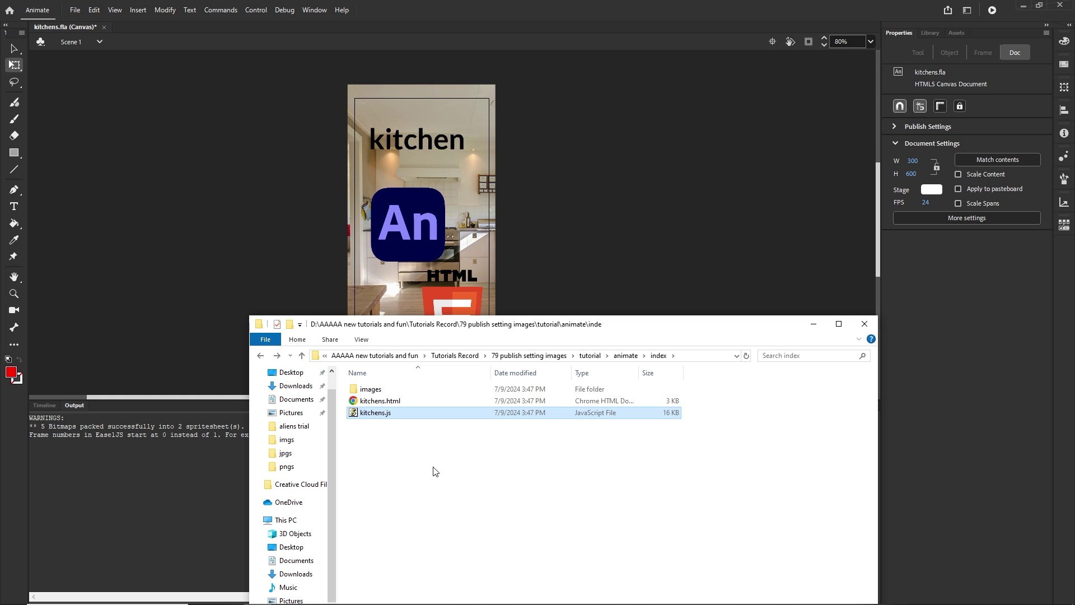
Step: Clear the file selection and minimize the File Explorer window showing the index folder
click(471, 479)
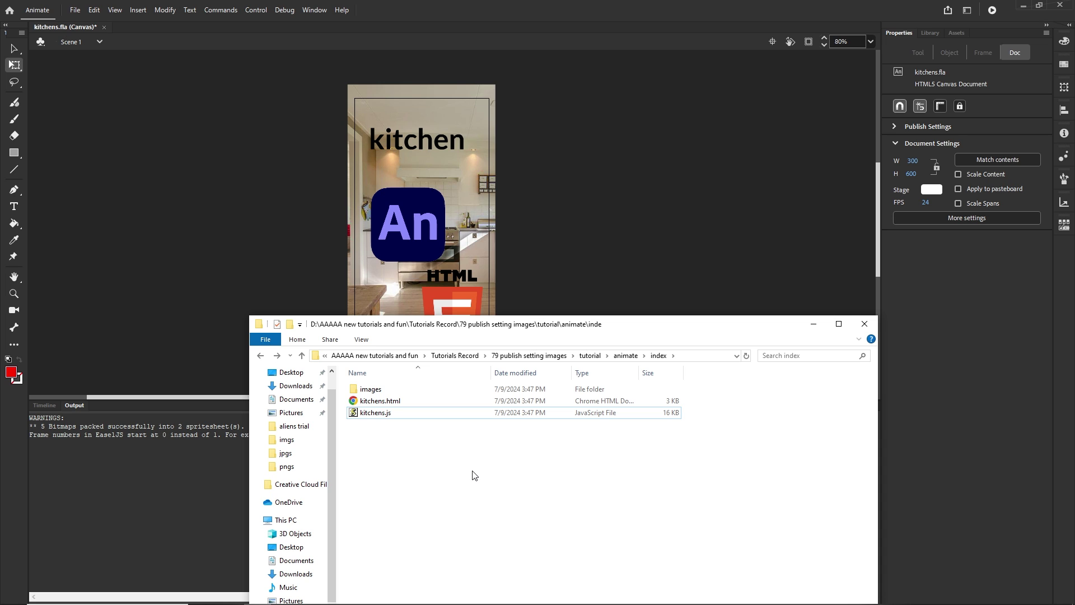
click(813, 324)
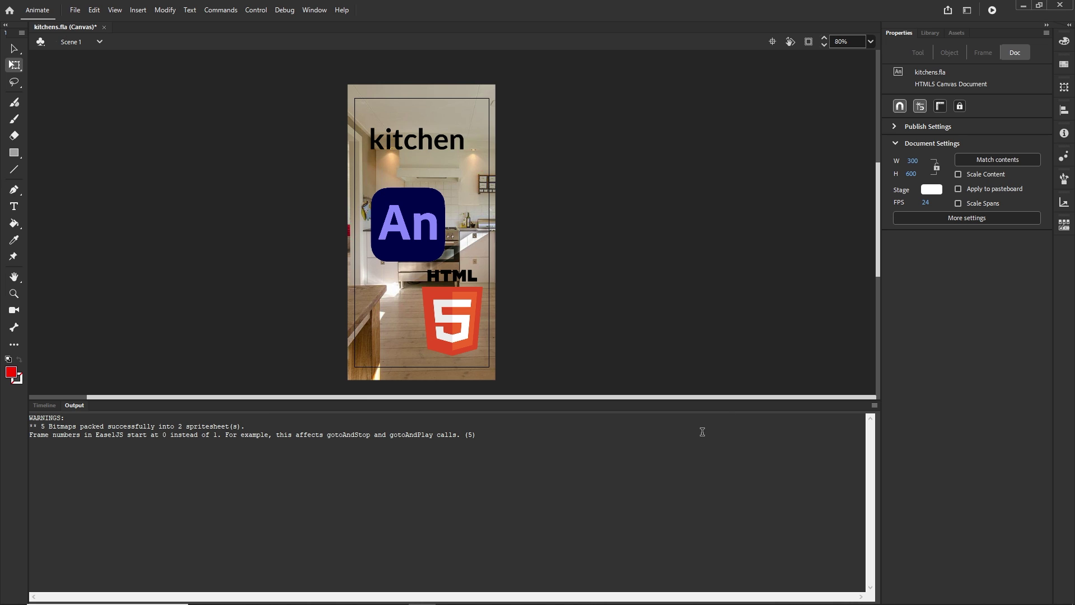
Step: Turn off Hosted Libraries on the HTML/JS publish settings tab and republish kitchens.fla
click(76, 13)
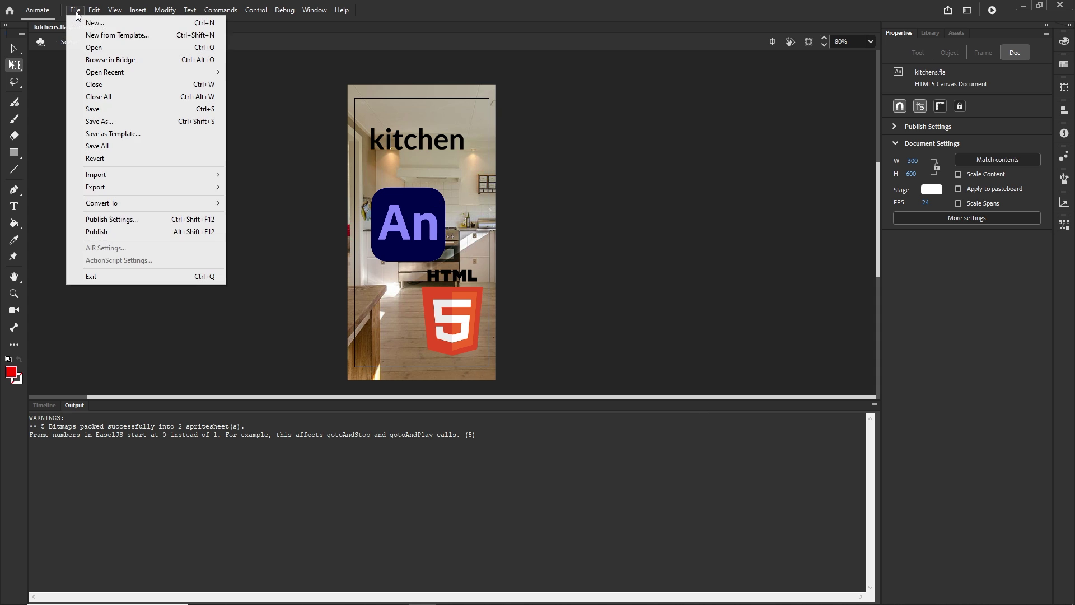
click(111, 219)
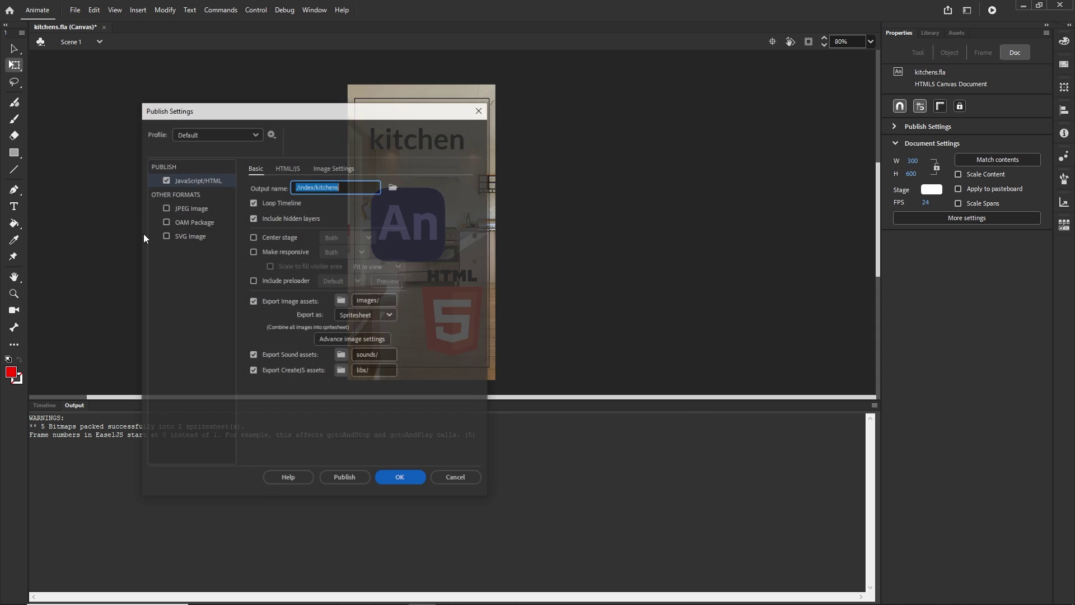
click(289, 170)
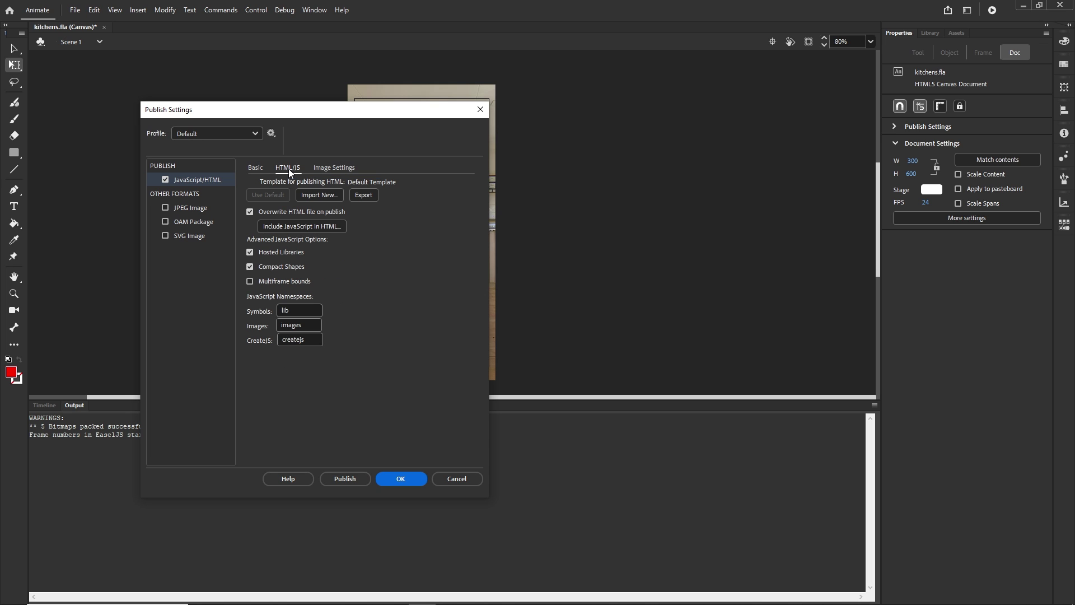
click(250, 253)
click(392, 477)
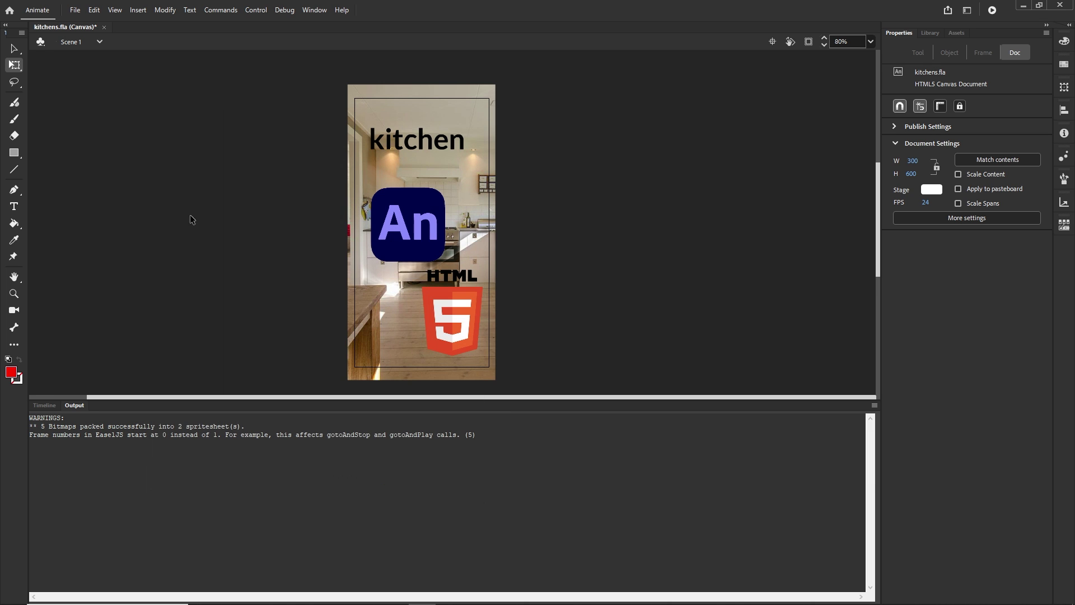
click(75, 10)
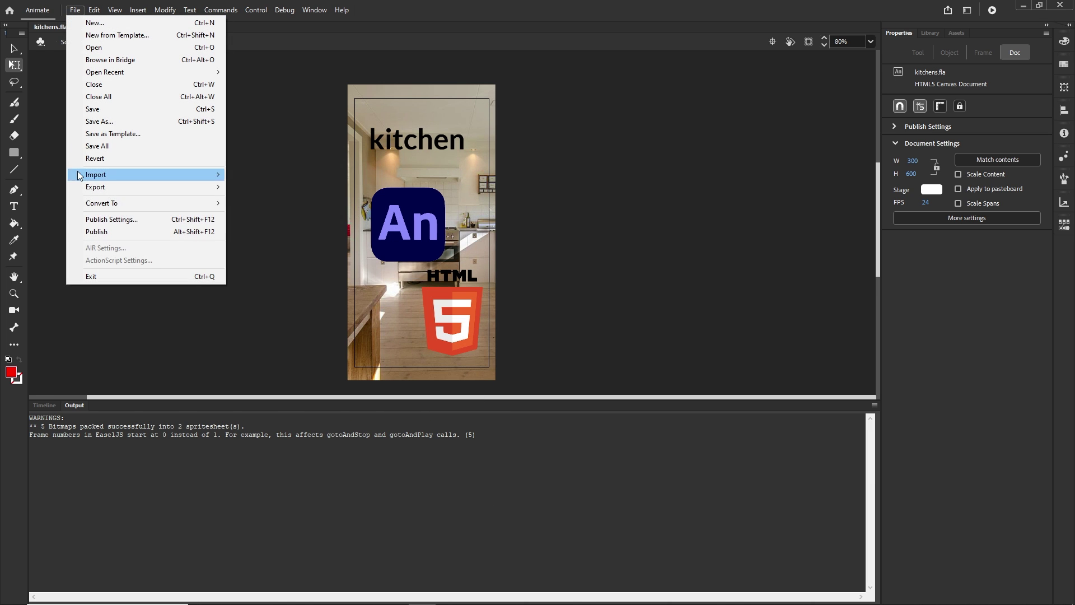
click(96, 233)
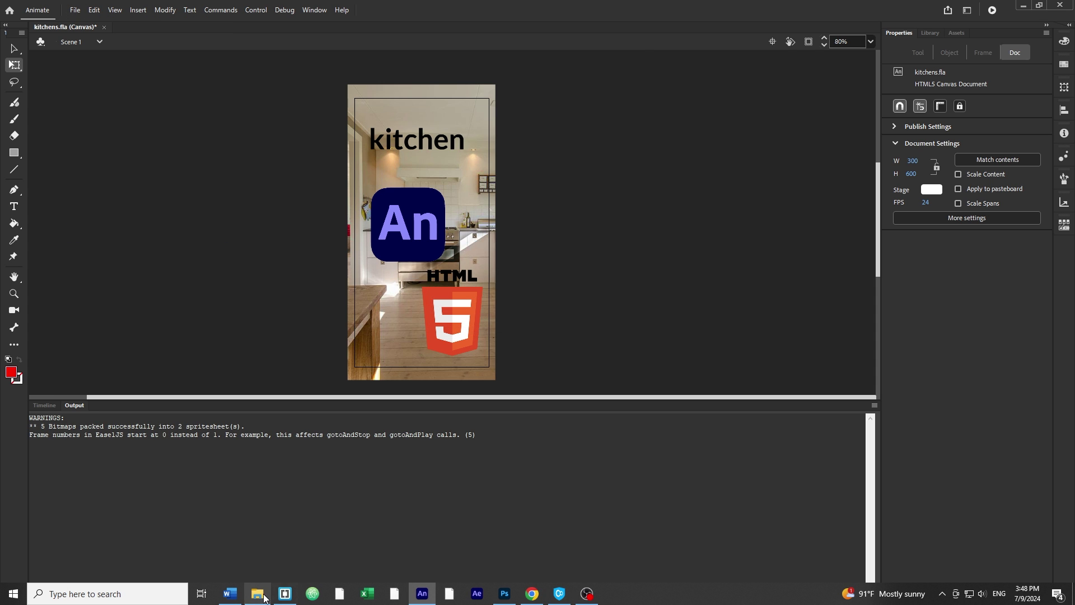
Step: In the restored Explorer window, inspect the new libs > 1.0.0 folder, then return to index
click(257, 594)
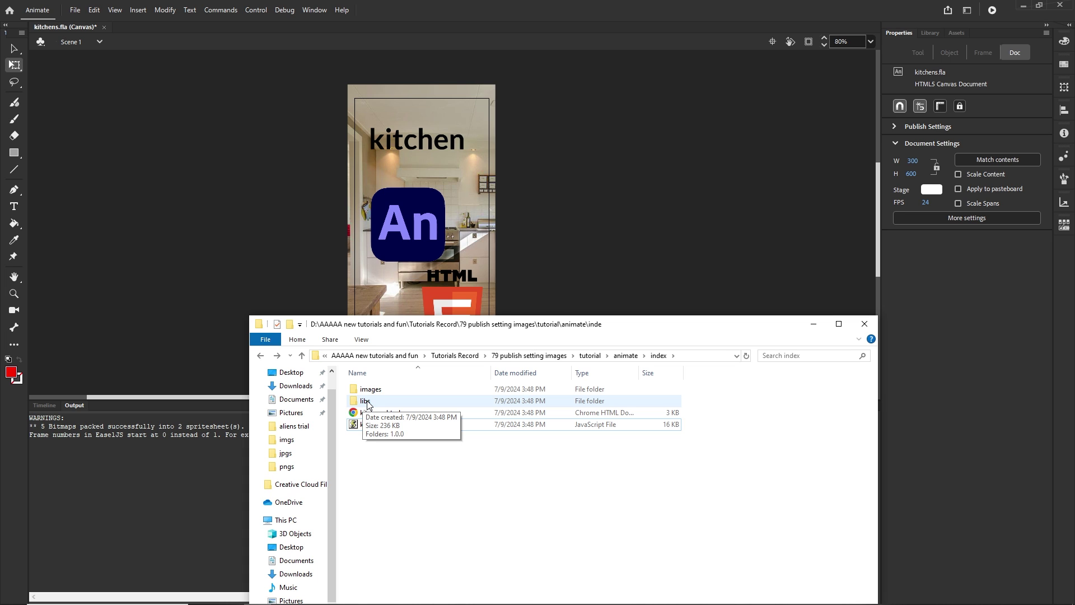
click(369, 404)
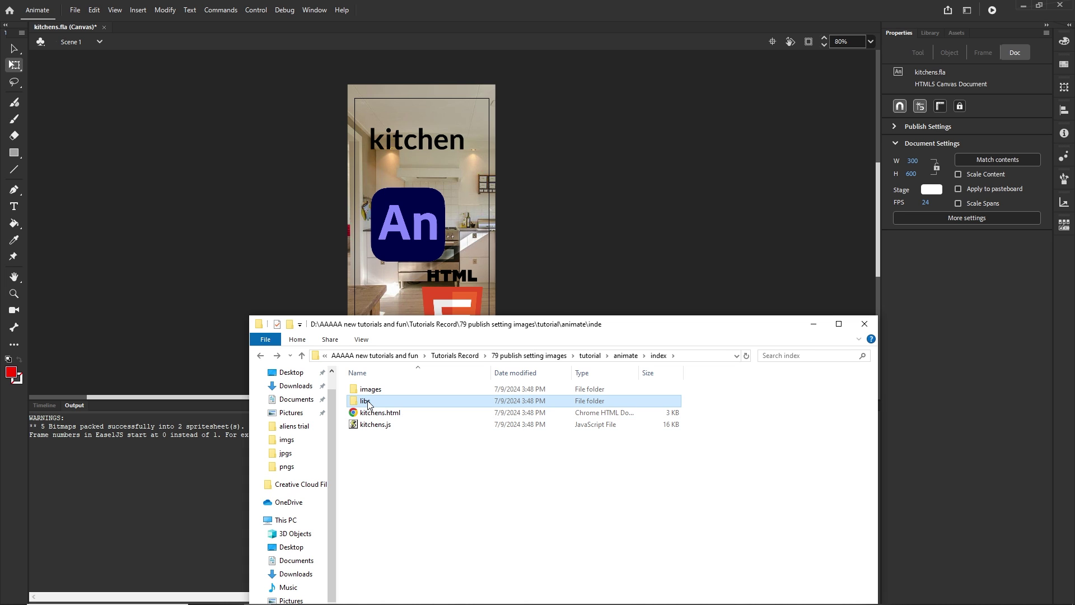
click(390, 471)
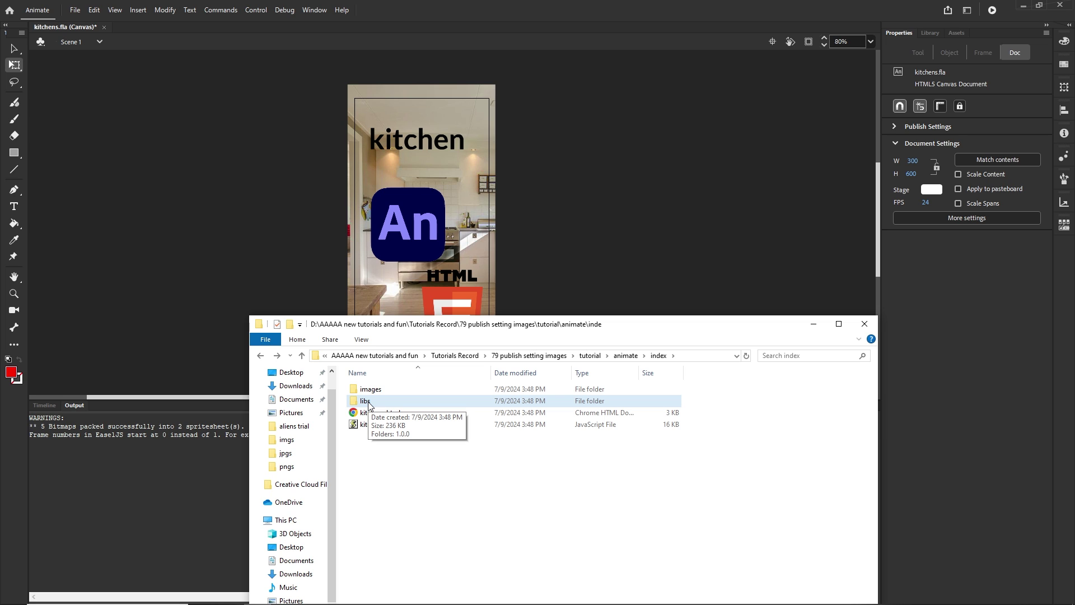
double_click(369, 402)
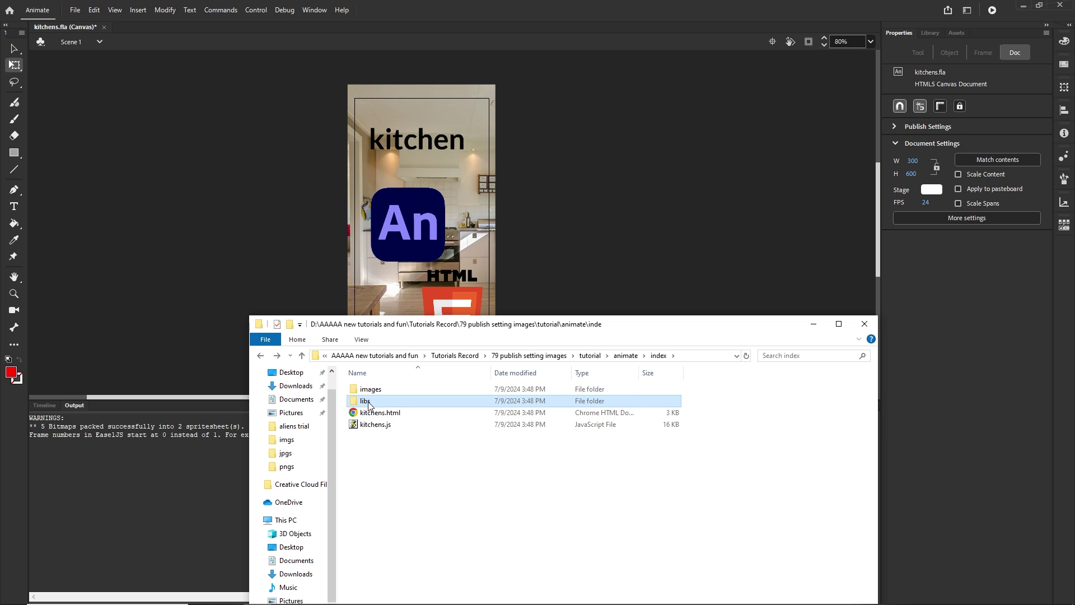
click(369, 391)
double_click(369, 391)
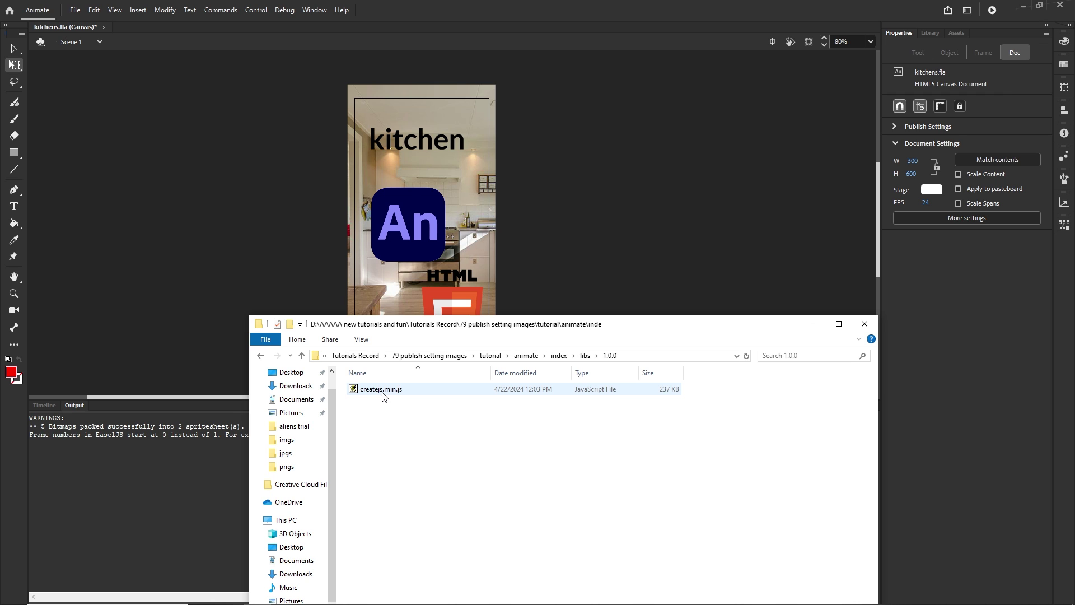
click(369, 391)
drag(681, 324, 660, 216)
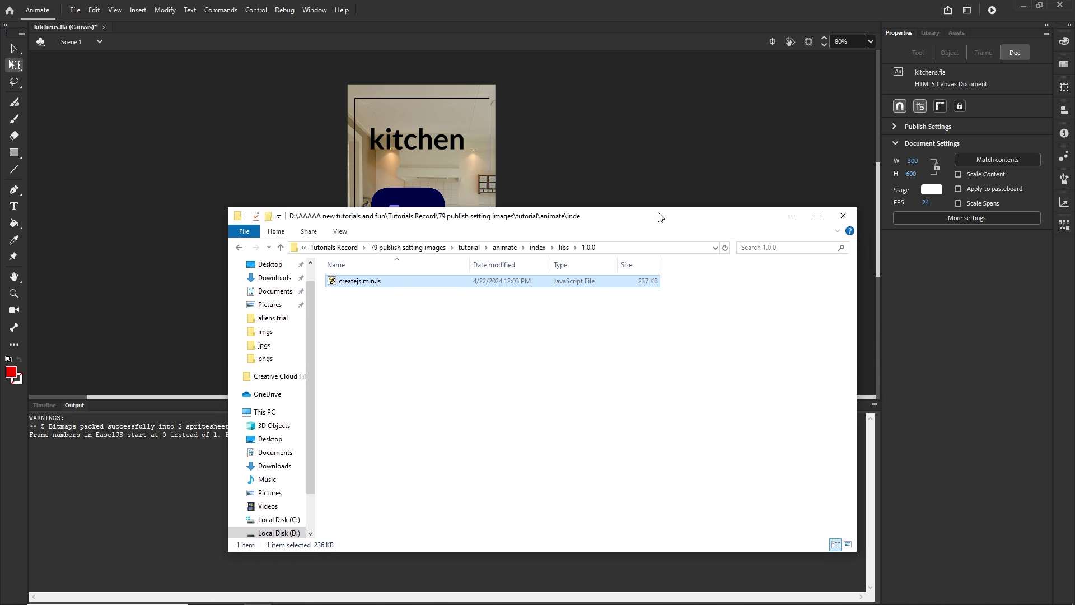
click(239, 248)
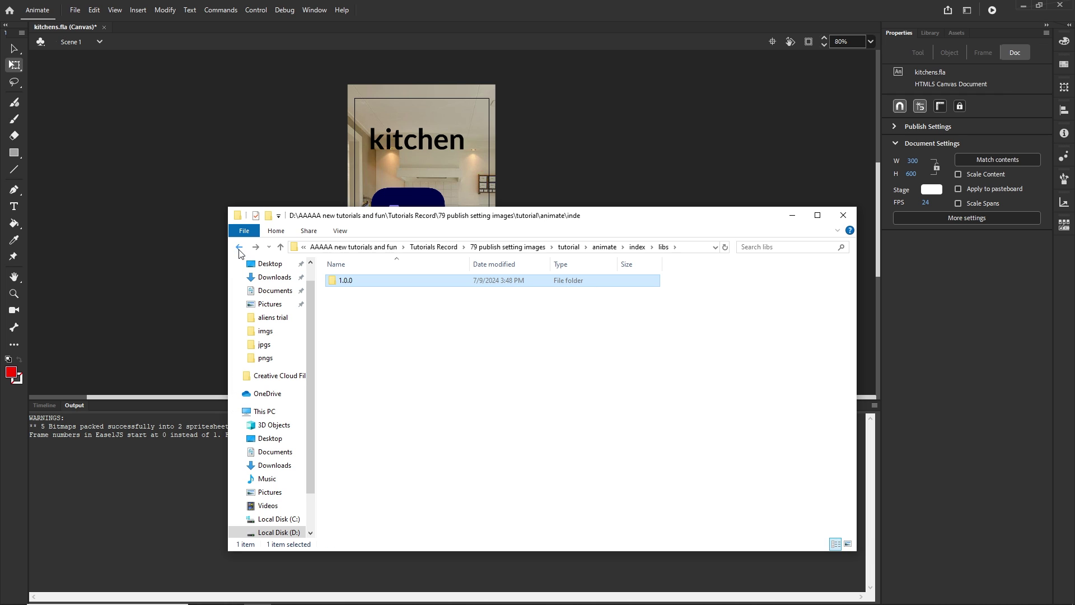
click(239, 248)
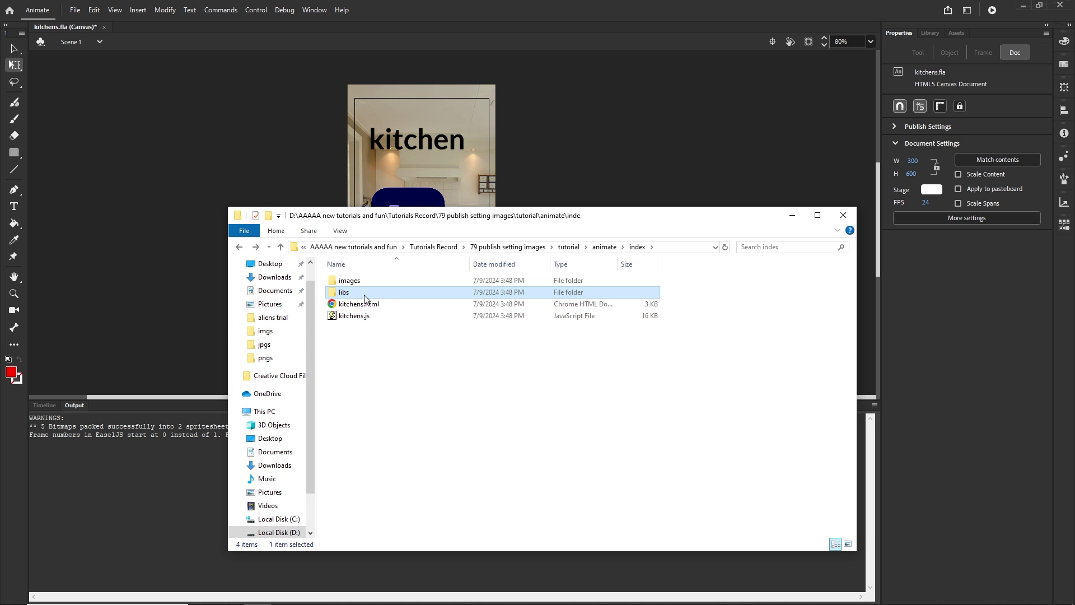
Step: Check the sizes of kitchens_atlas_NP_1.jpg and kitchens_atlas_P_1.png, then go up to animate
click(375, 396)
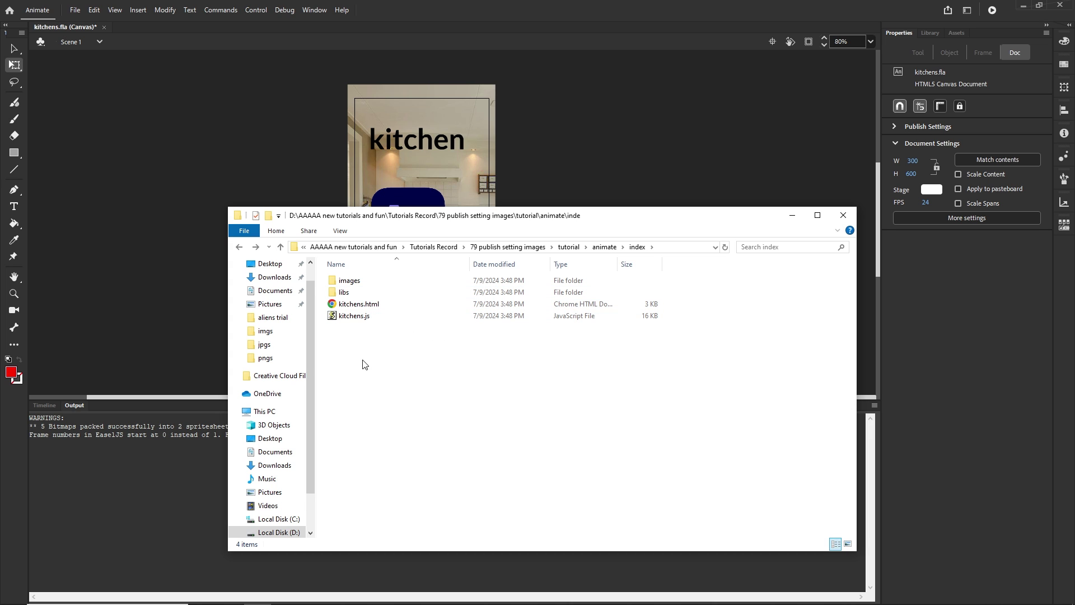
double_click(350, 280)
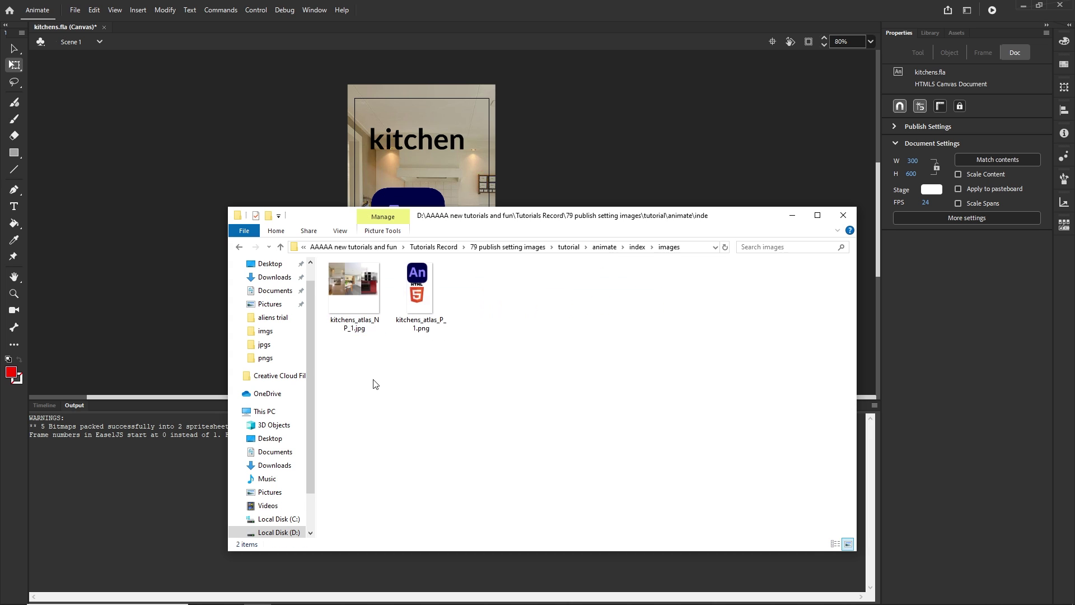
click(348, 278)
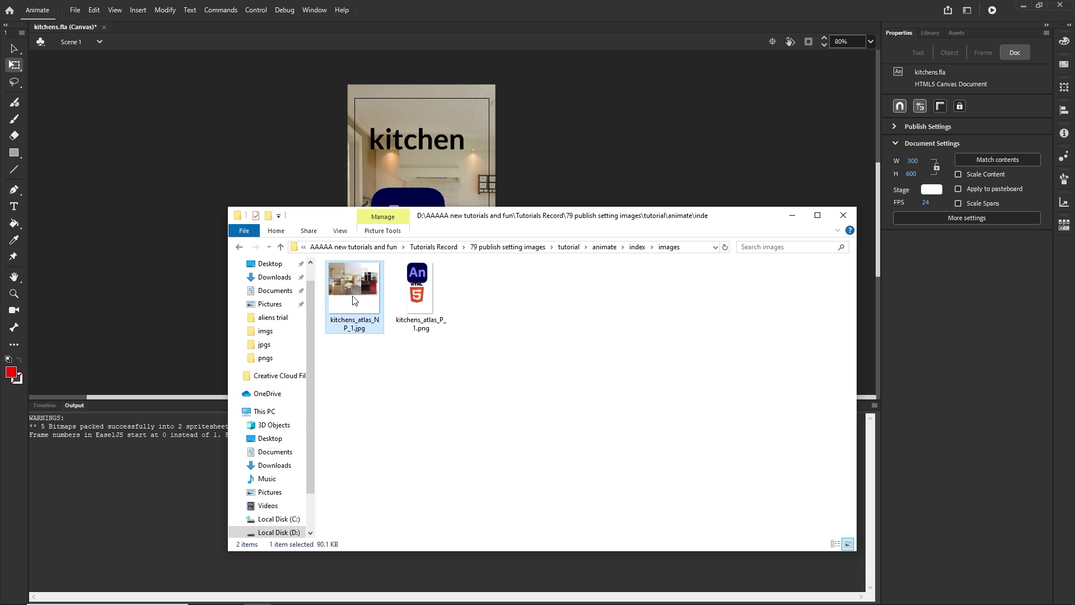
click(418, 275)
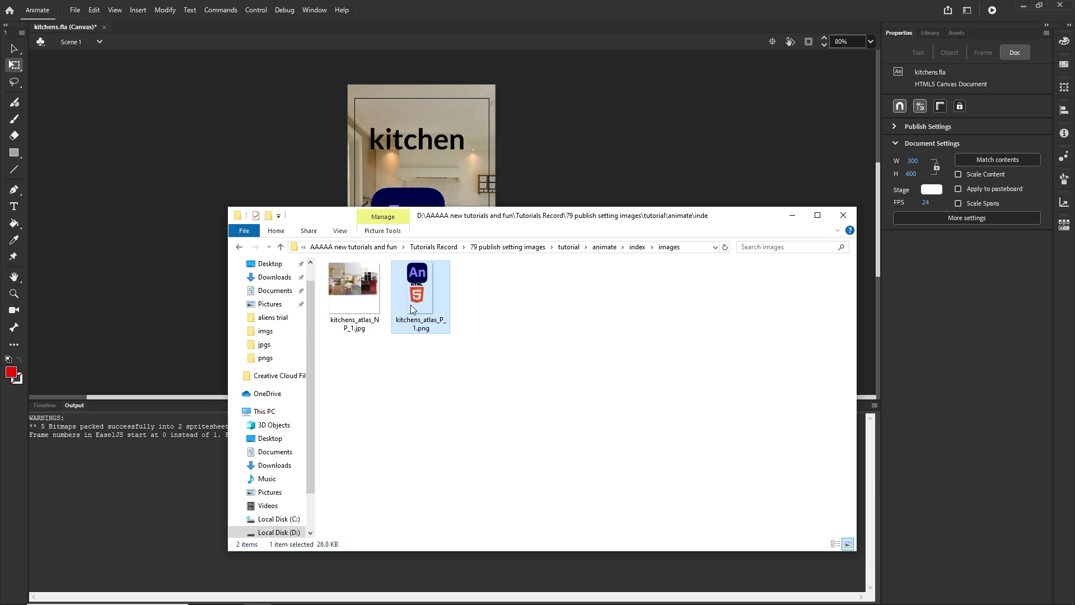
click(239, 248)
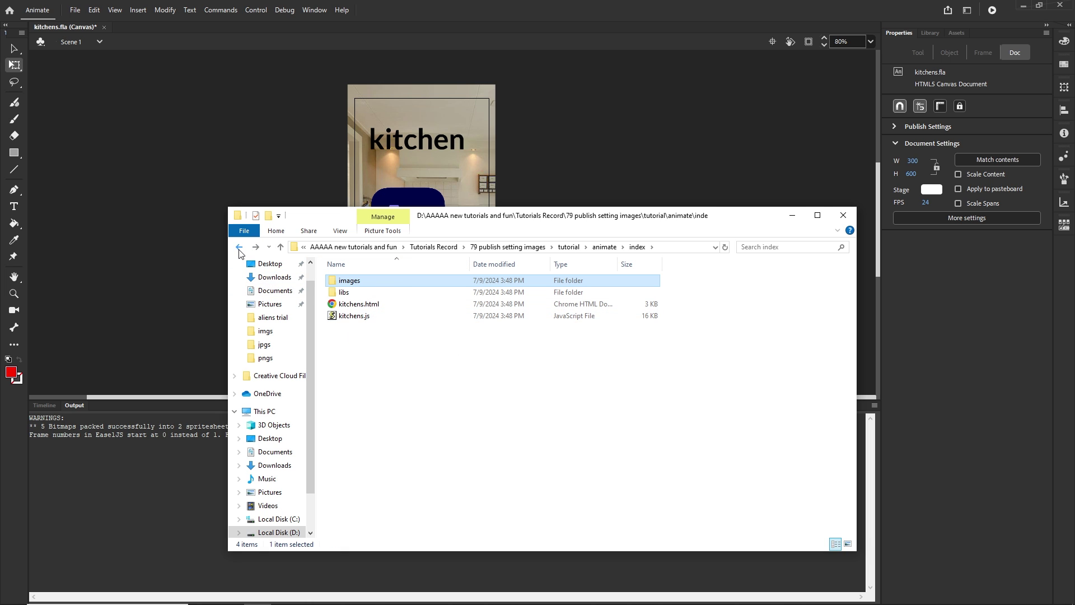
click(239, 247)
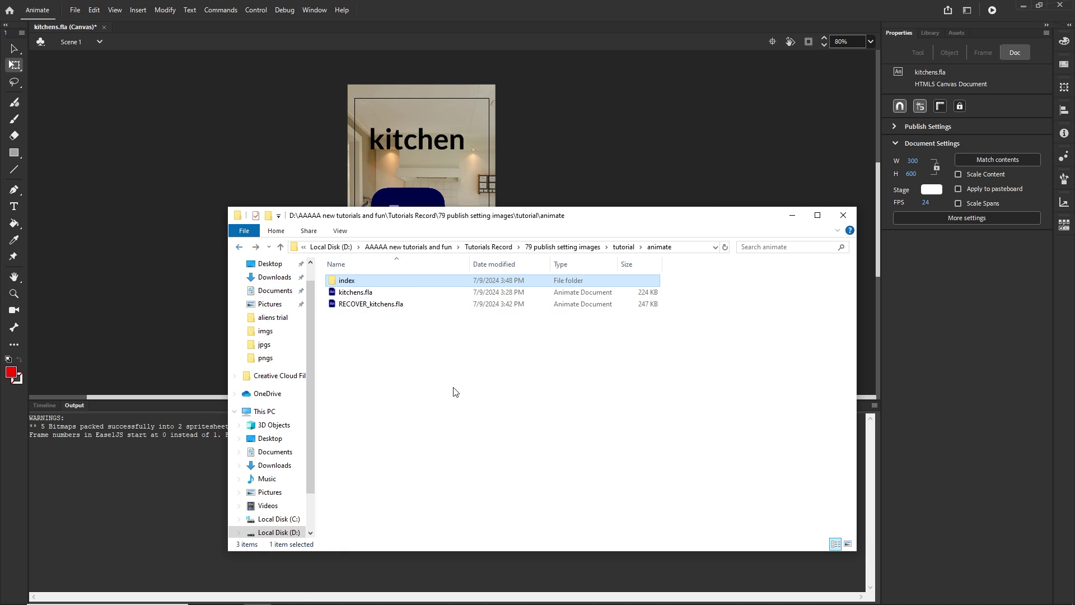
right_click(353, 285)
mouse_move(515, 498)
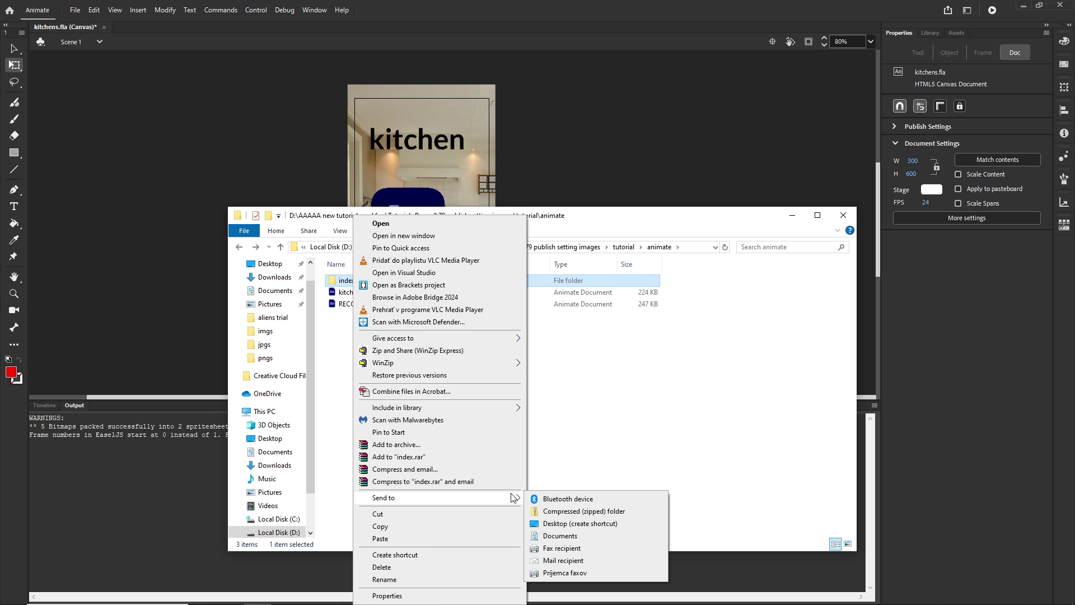
click(600, 514)
click(459, 420)
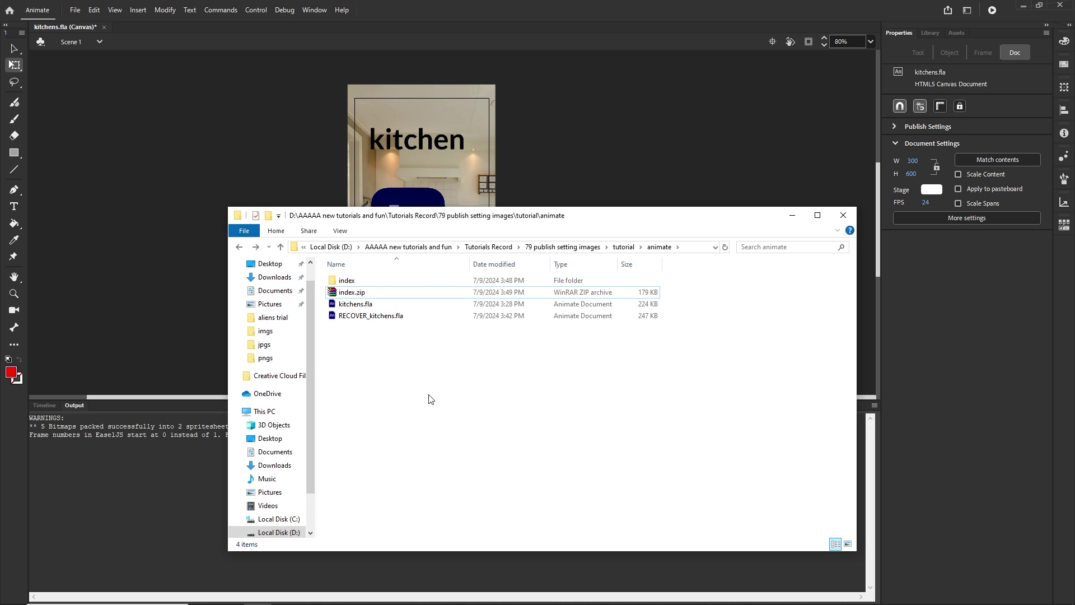
click(342, 297)
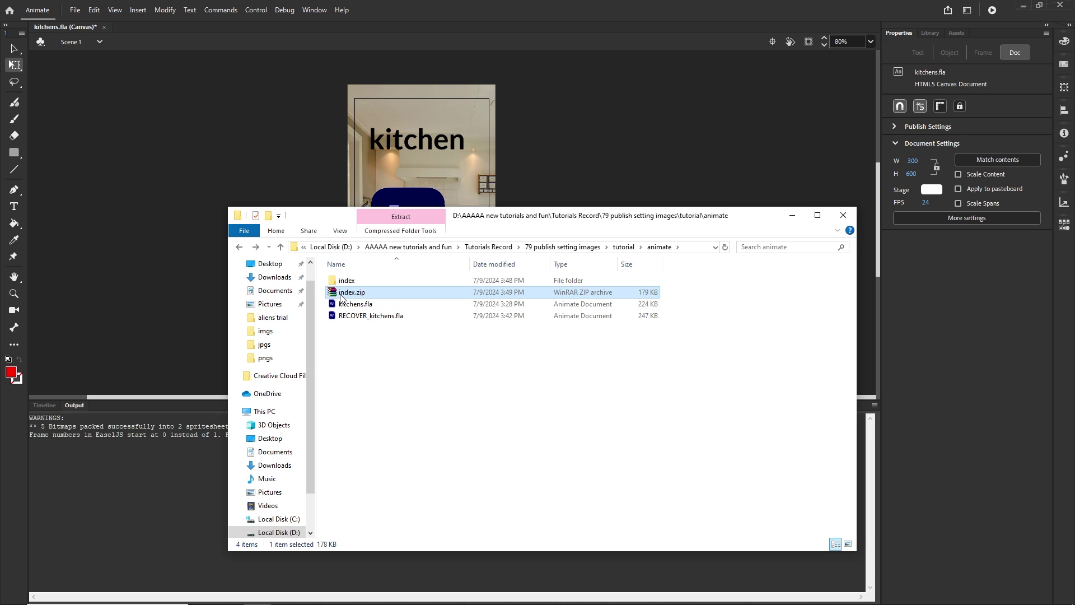
key(Delete)
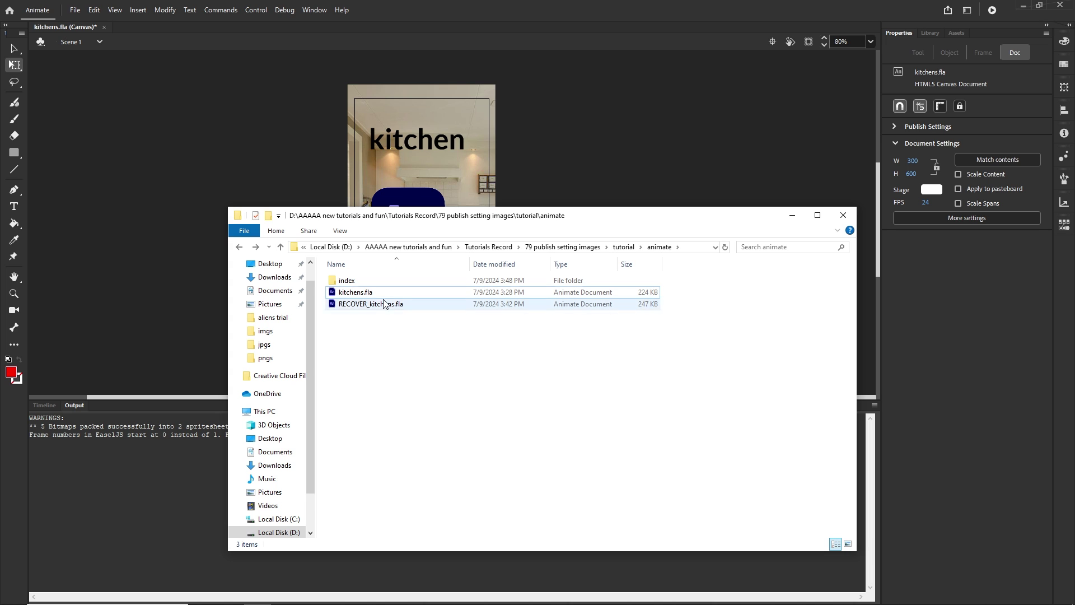
Step: Compare the JPG (90.1 KB) and PNG (26.8 KB) atlas sizes, select the PNG, then bring up Chrome
double_click(345, 281)
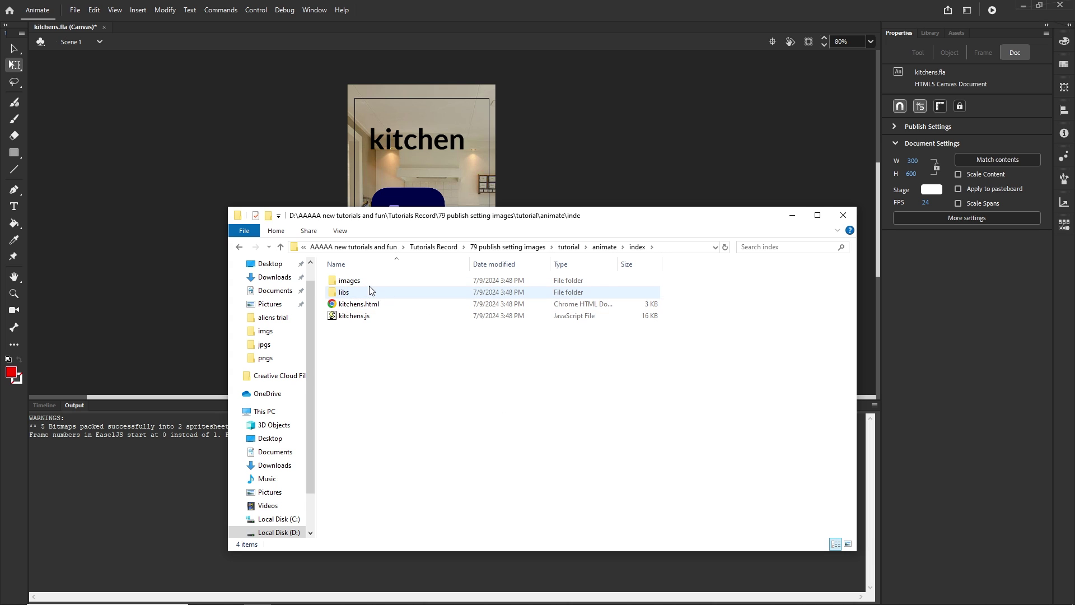
double_click(352, 281)
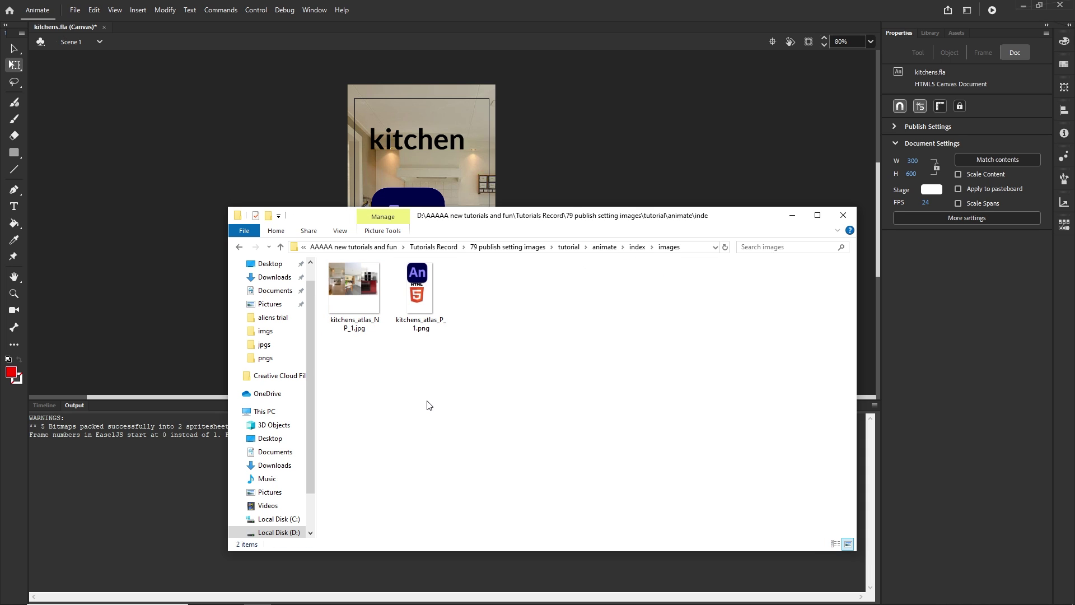
click(340, 286)
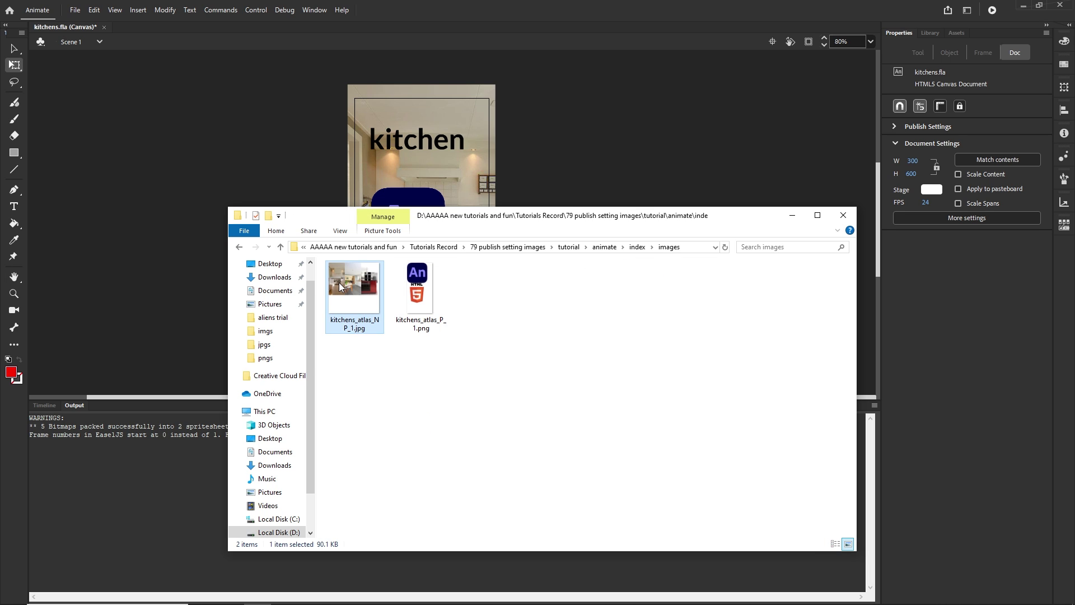
click(411, 287)
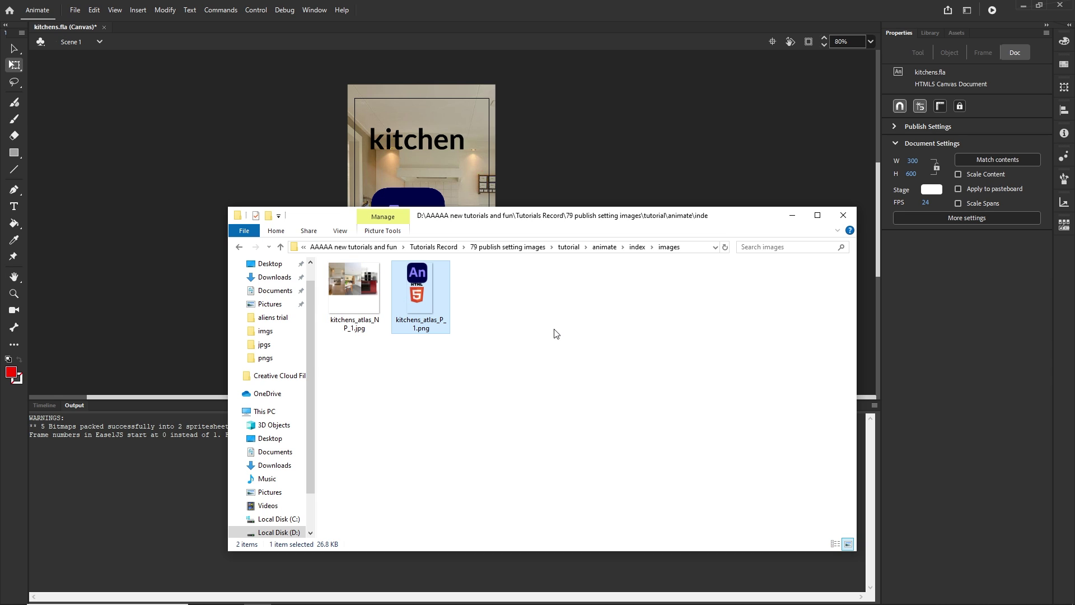
click(556, 333)
click(424, 304)
click(532, 596)
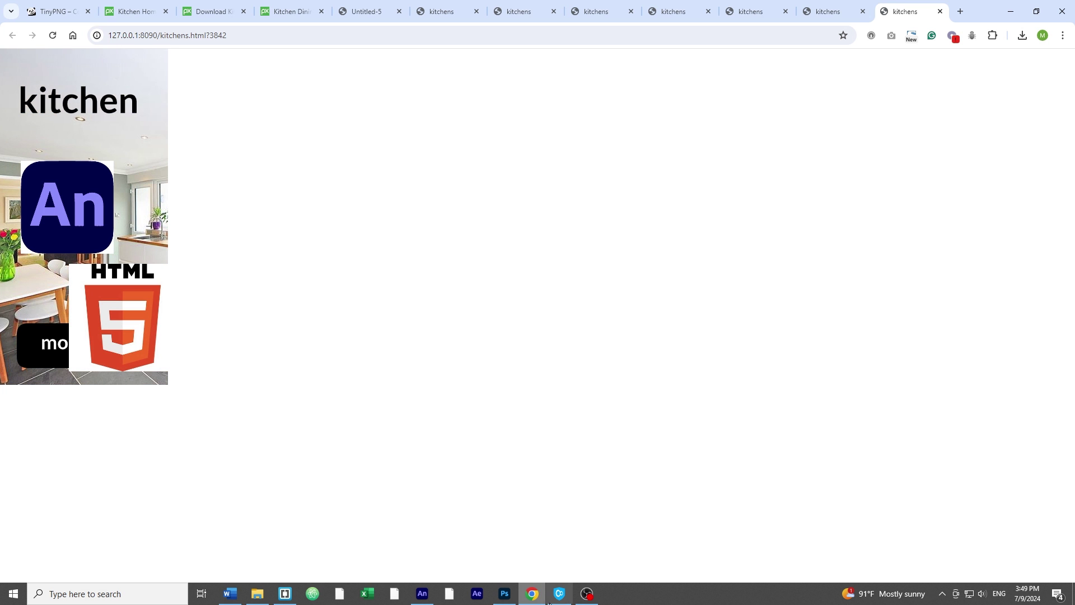
Step: Drop kitchens_atlas_P_1.png from the images folder onto TinyPNG, shrinking it from 28 KB to 12 KB
click(61, 11)
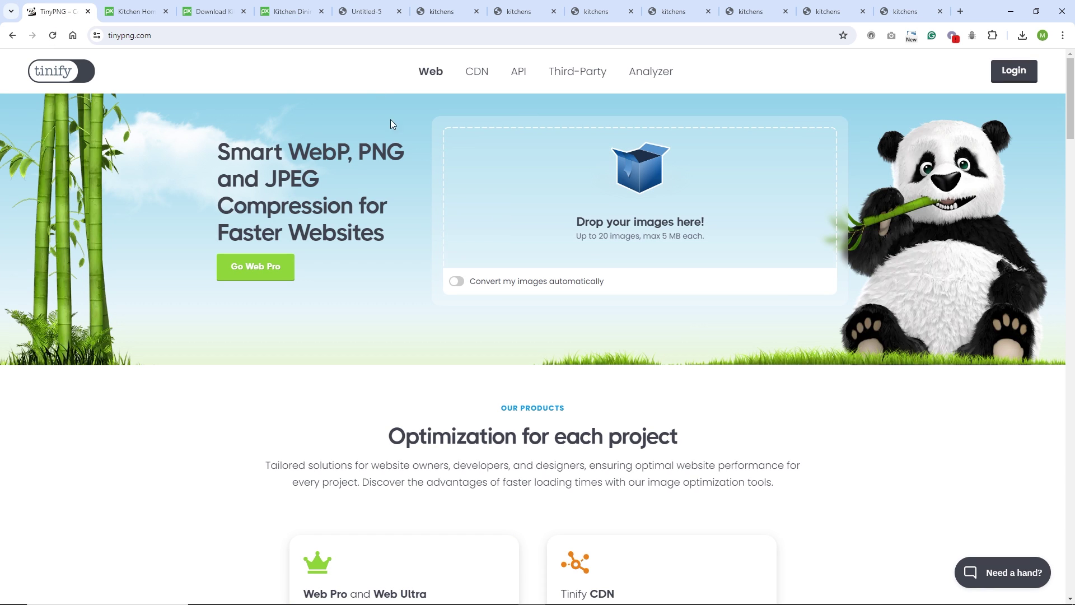
click(259, 593)
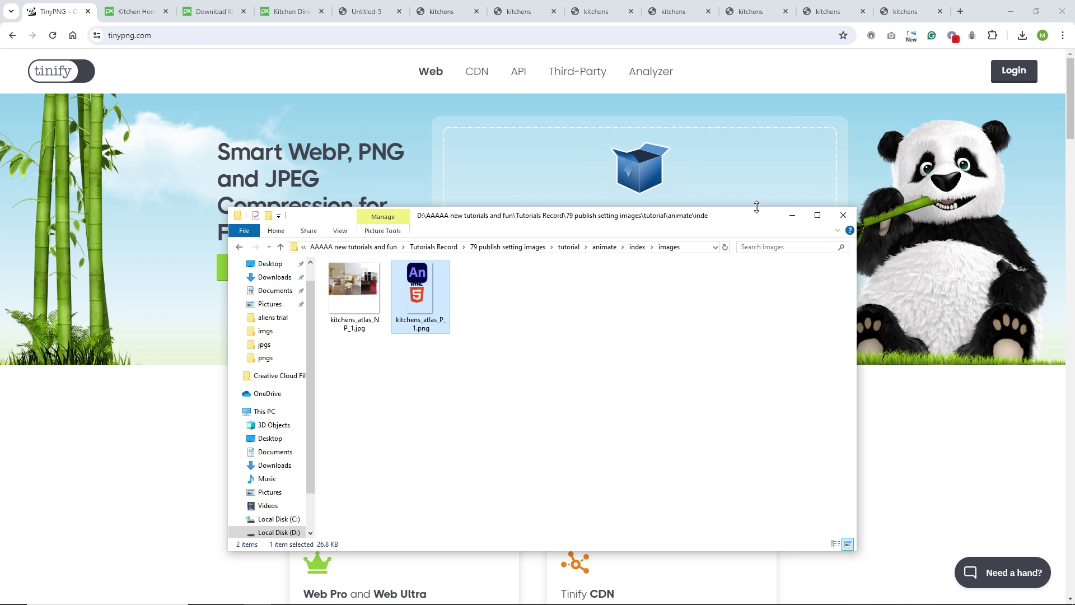
drag(753, 226, 736, 350)
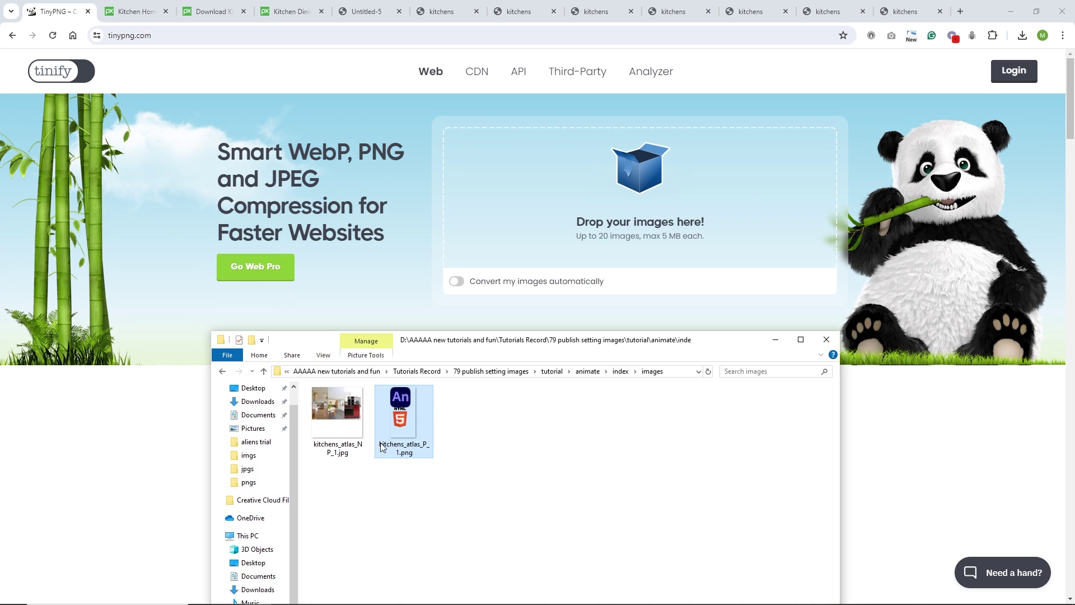
drag(398, 418, 573, 214)
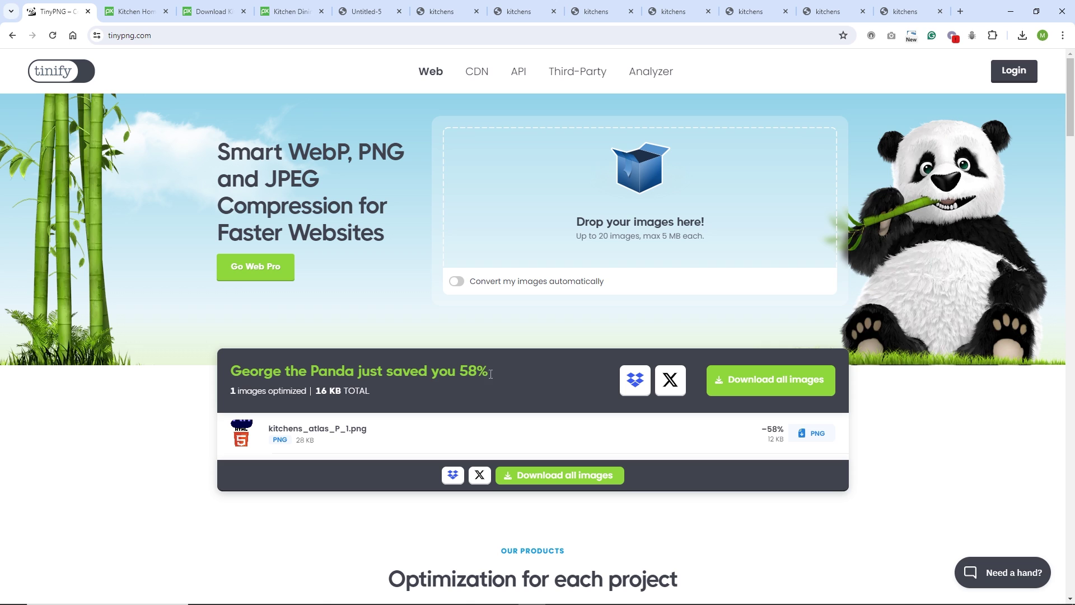
Step: Download the compressed PNG and browse the Save As dialog to tutorial > animate > index > images
click(814, 432)
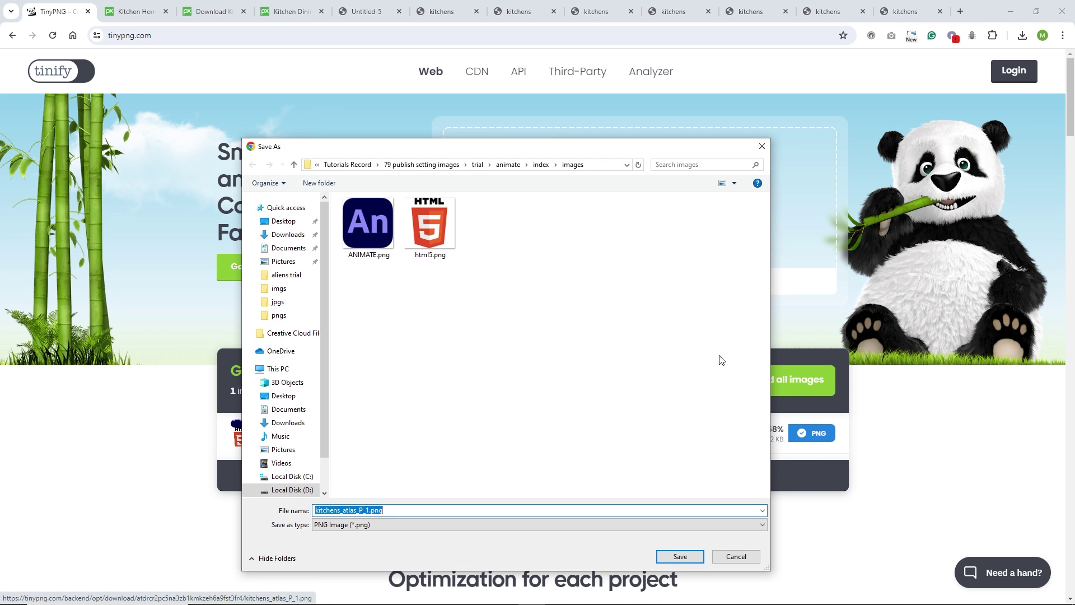
click(507, 164)
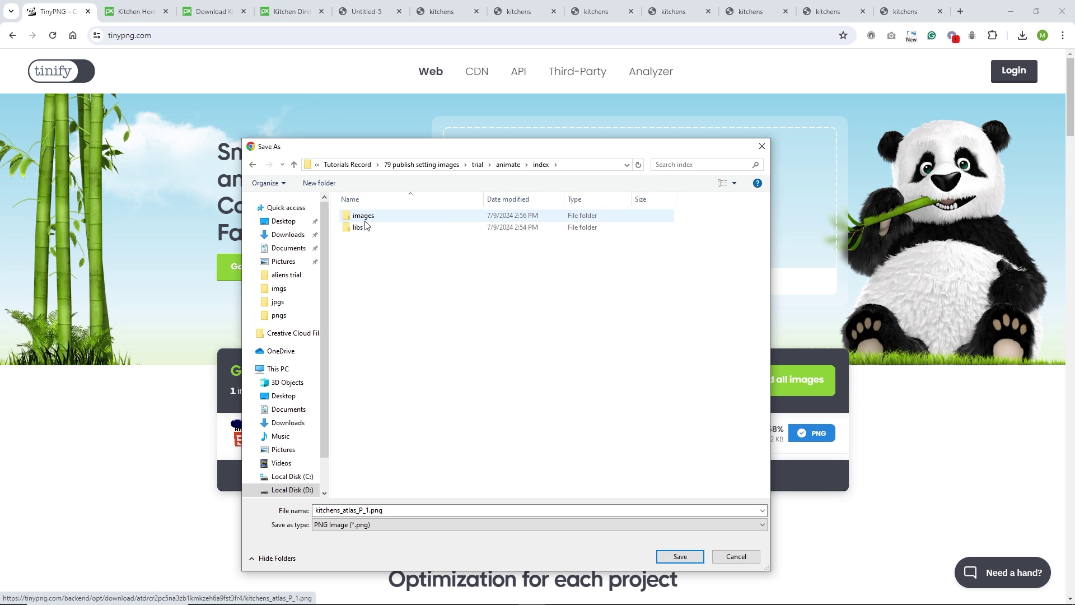
double_click(367, 221)
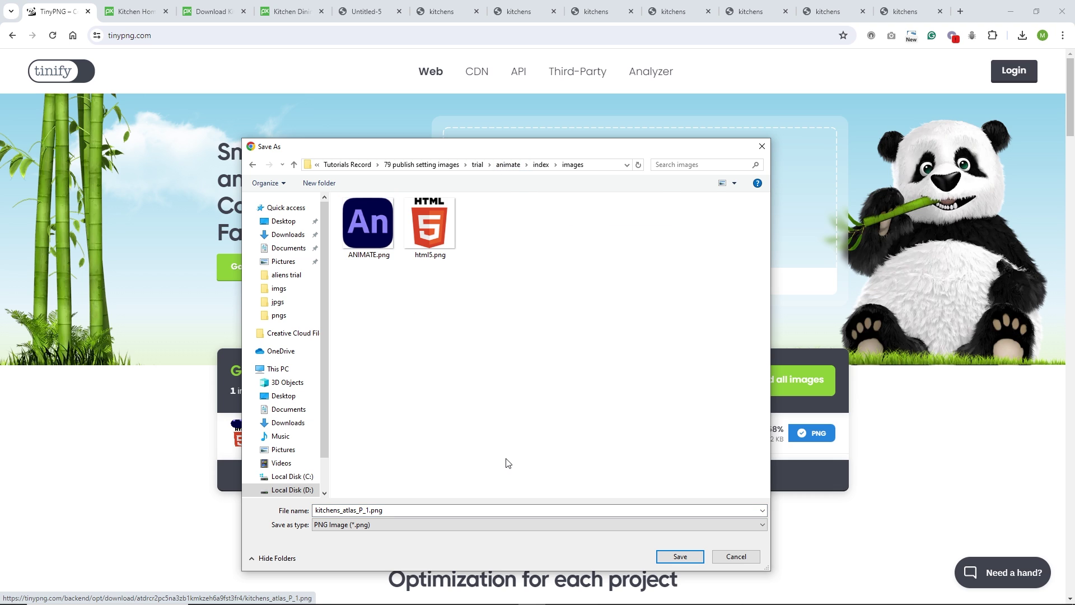
click(436, 165)
double_click(366, 240)
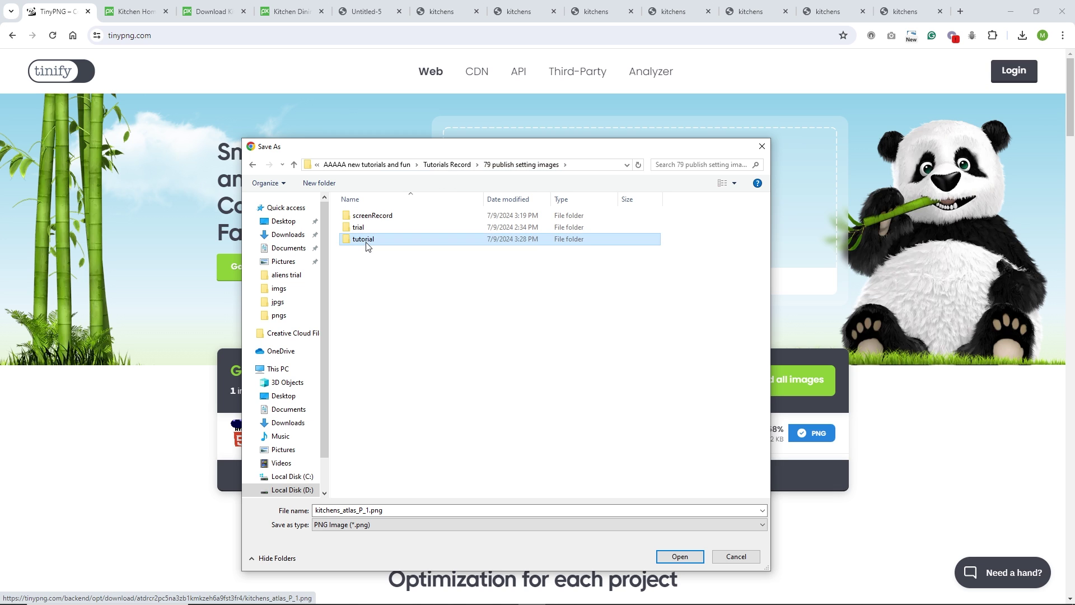
double_click(365, 218)
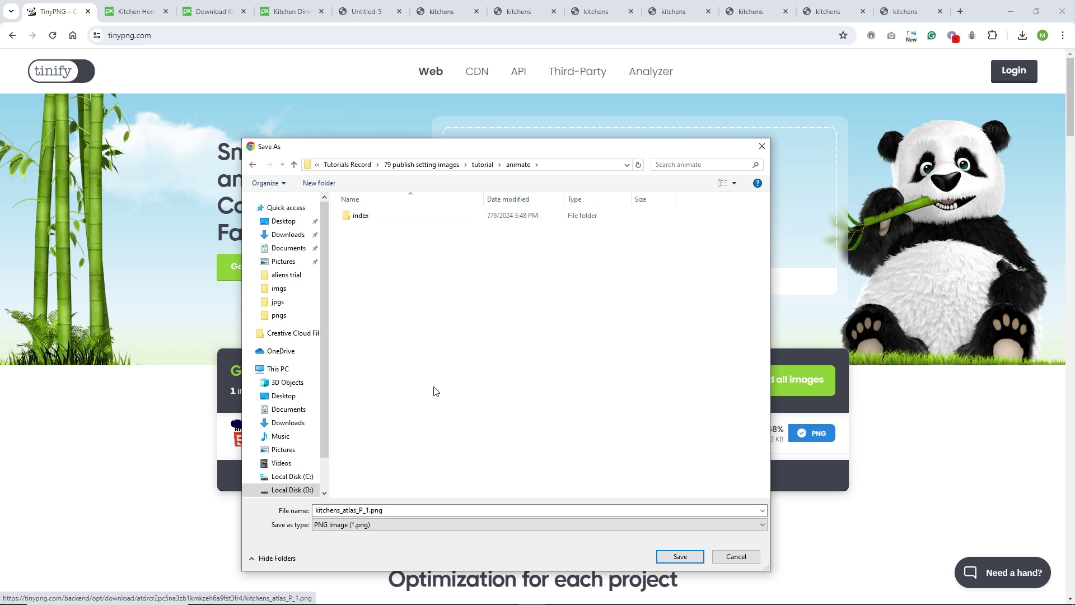
double_click(367, 220)
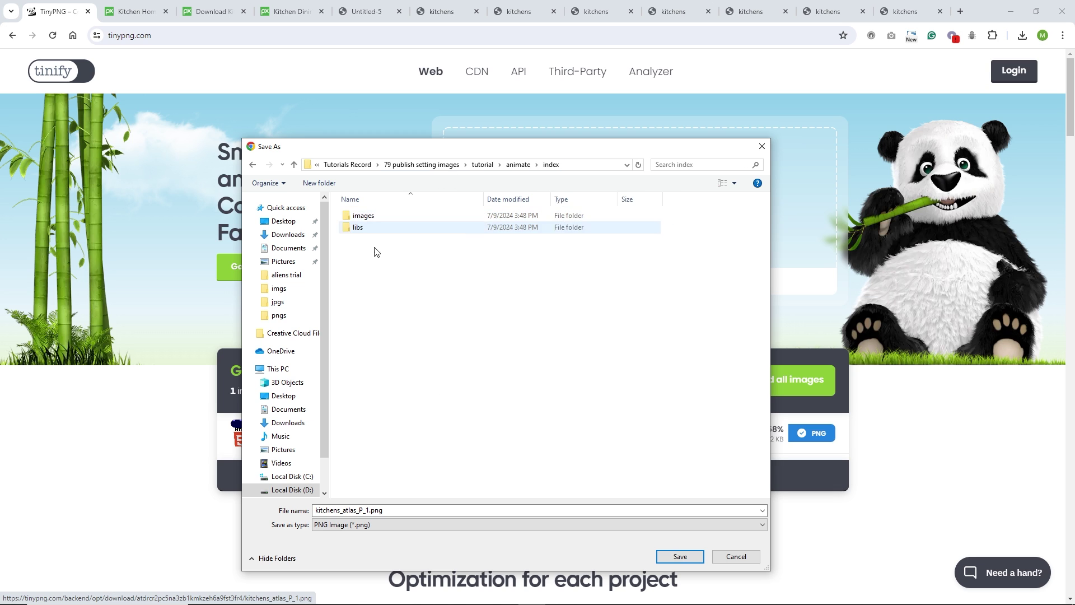
double_click(364, 216)
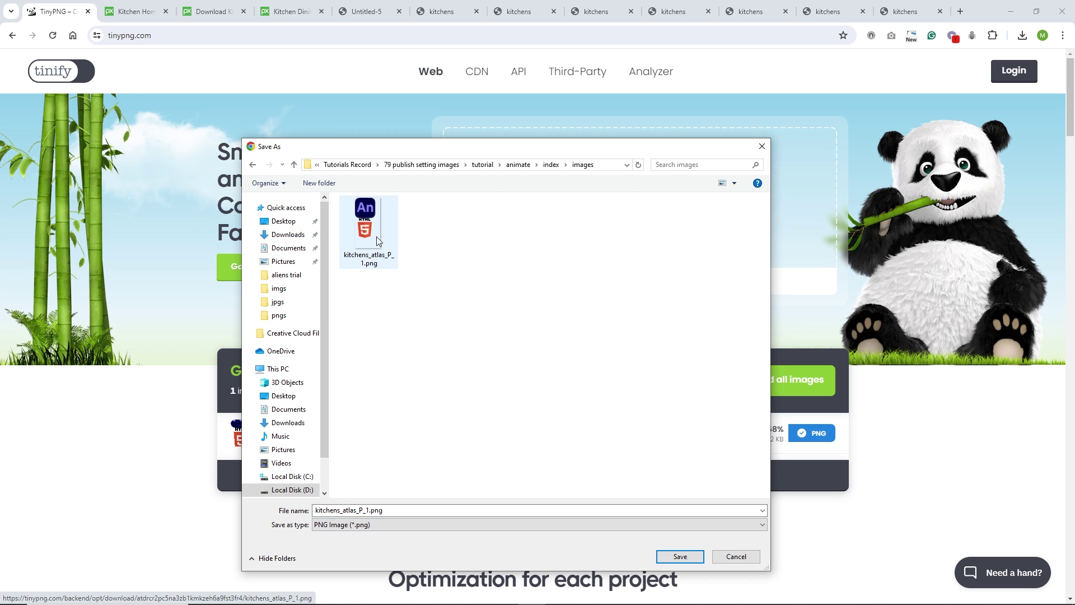
Step: Save it as kitchens_atlas_P_1.png, replacing the existing atlas file
click(363, 510)
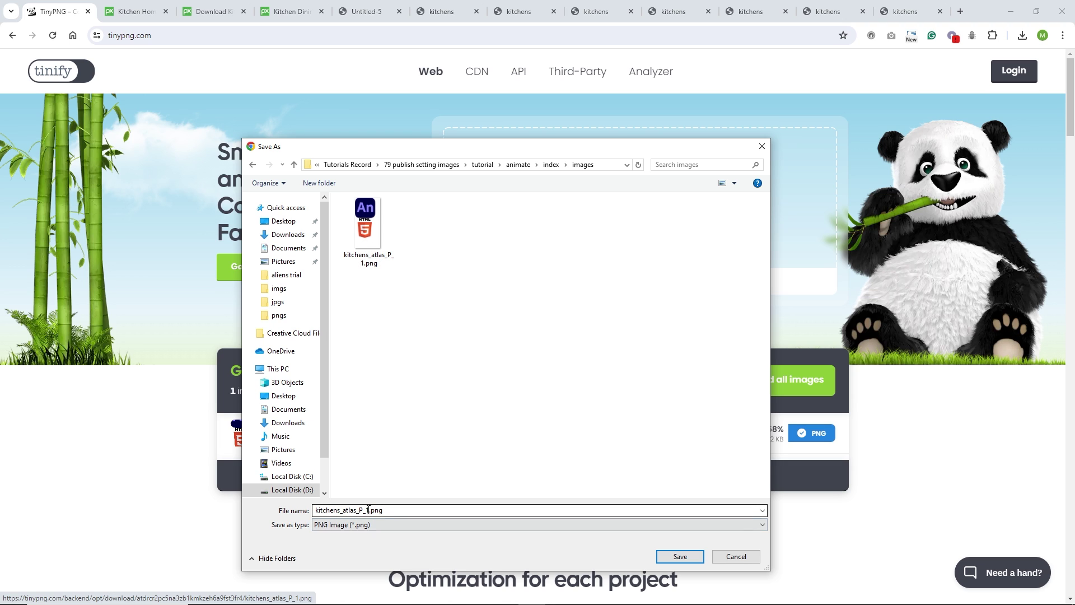
double_click(369, 510)
click(370, 510)
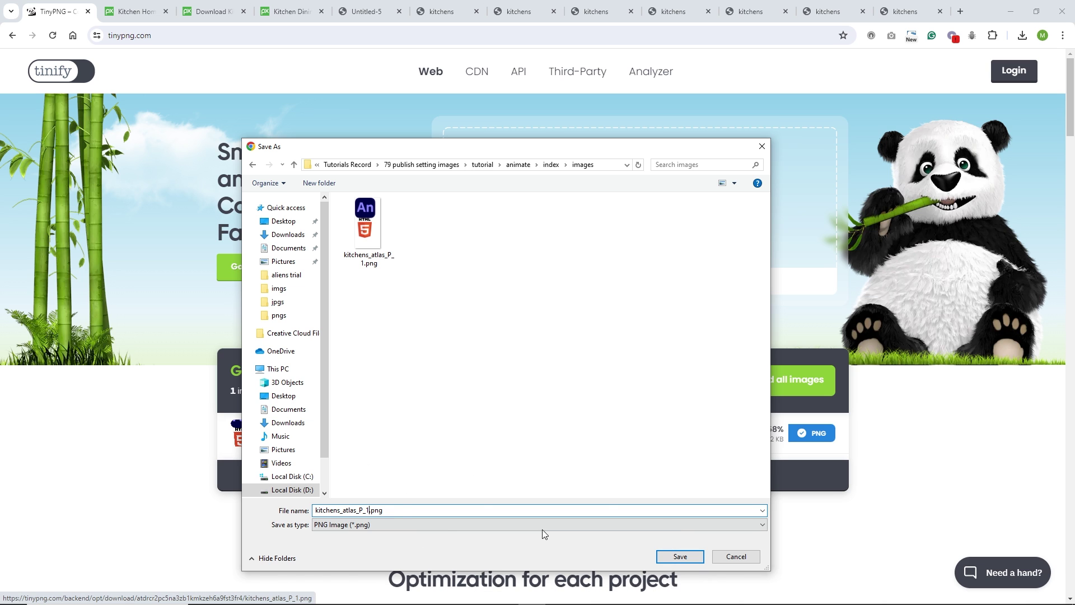
click(680, 556)
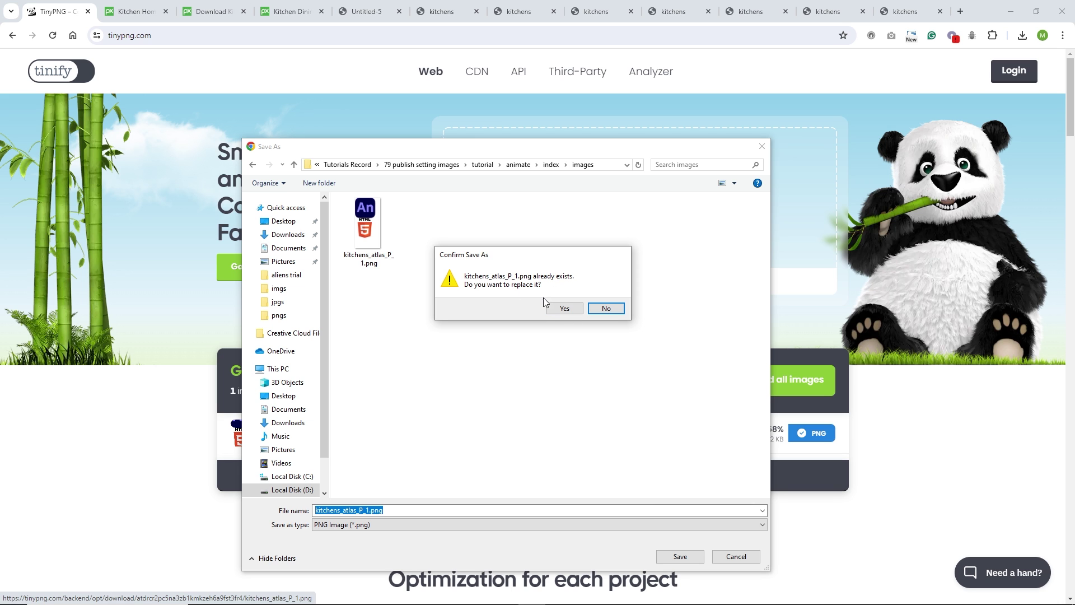
click(564, 309)
Step: Check the compressed PNG atlas's new size, then go back up to the animate folder
click(274, 595)
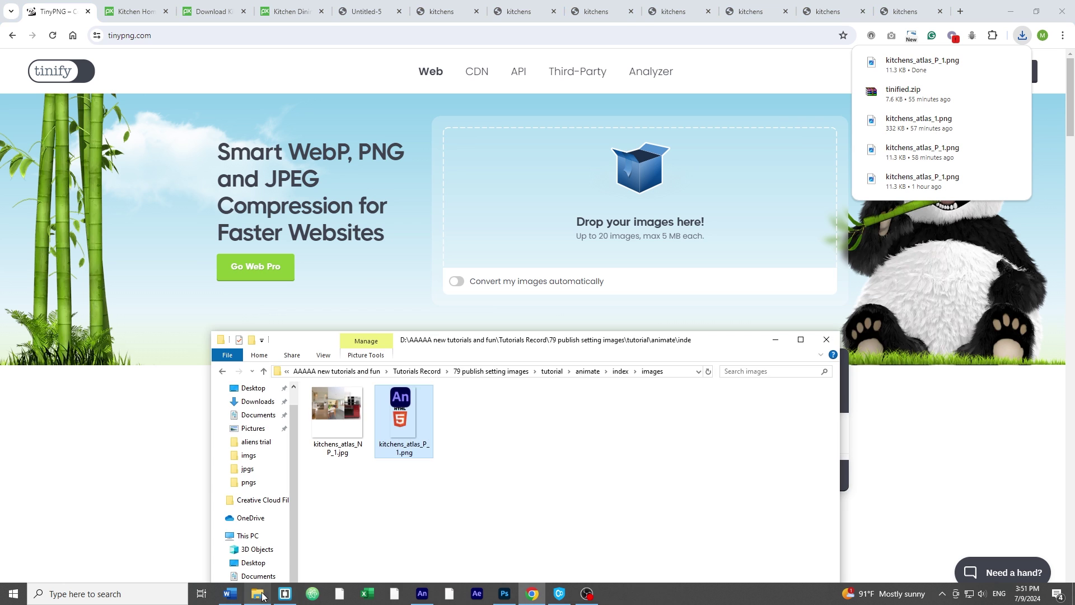
drag(714, 351, 706, 192)
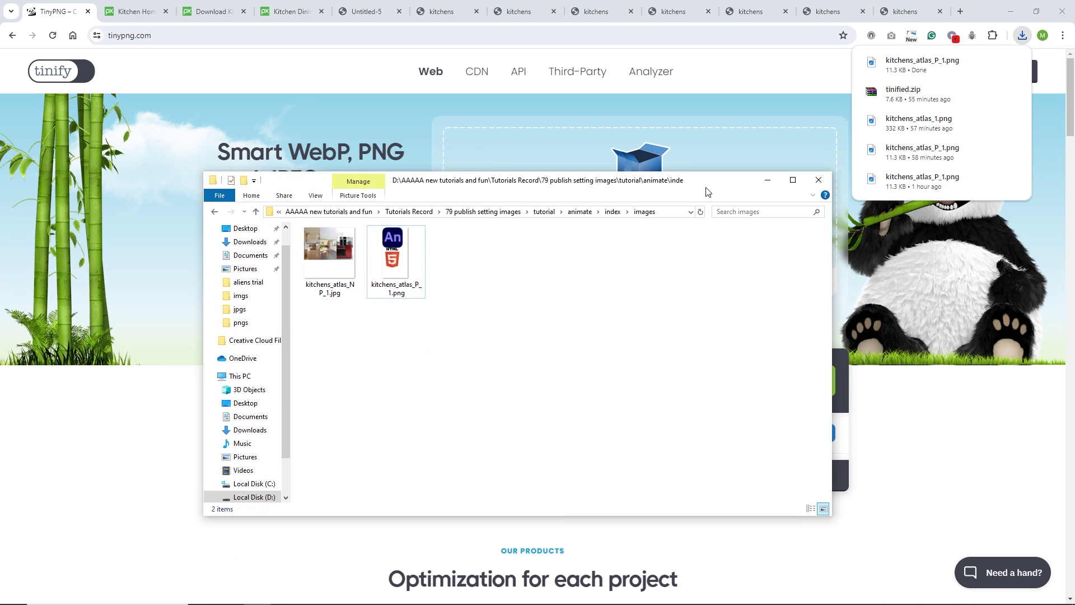
click(398, 261)
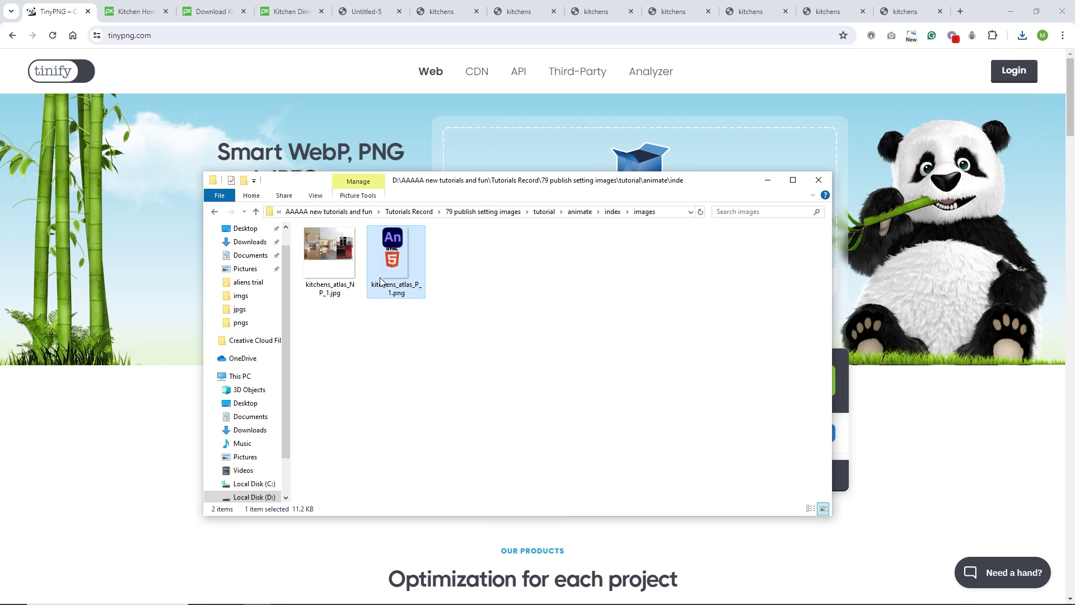
click(215, 212)
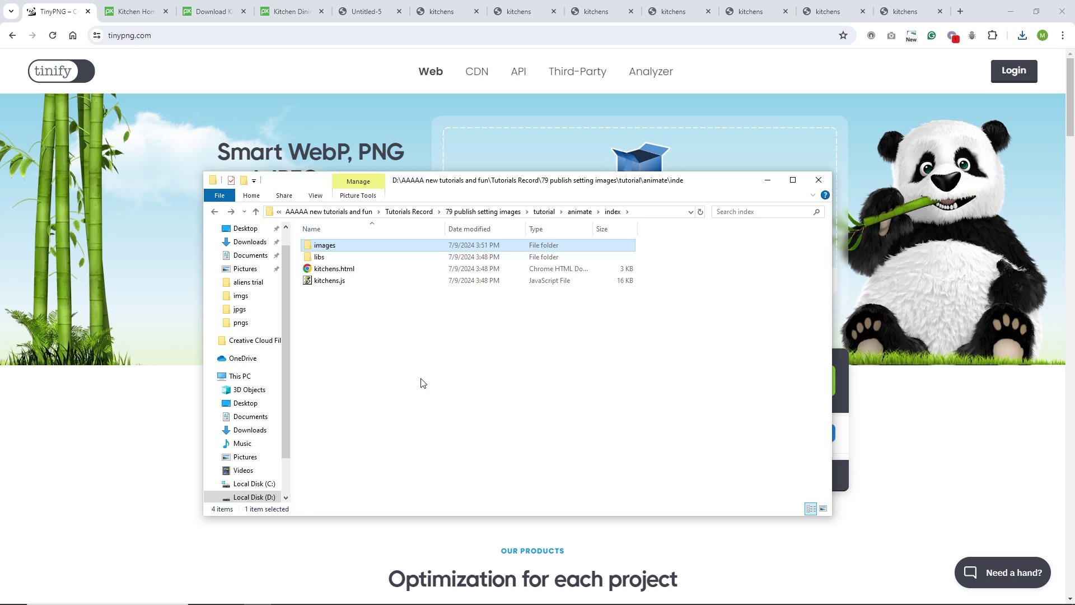
click(215, 211)
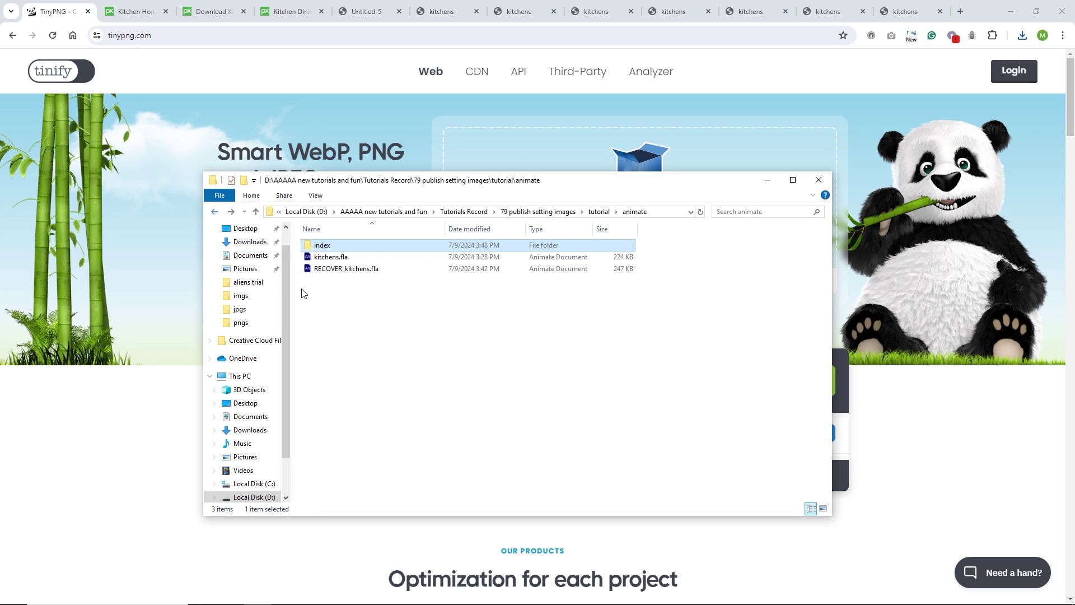
Step: Zip the index folder into index.zip, then delete the archive and reopen the index folder
right_click(325, 248)
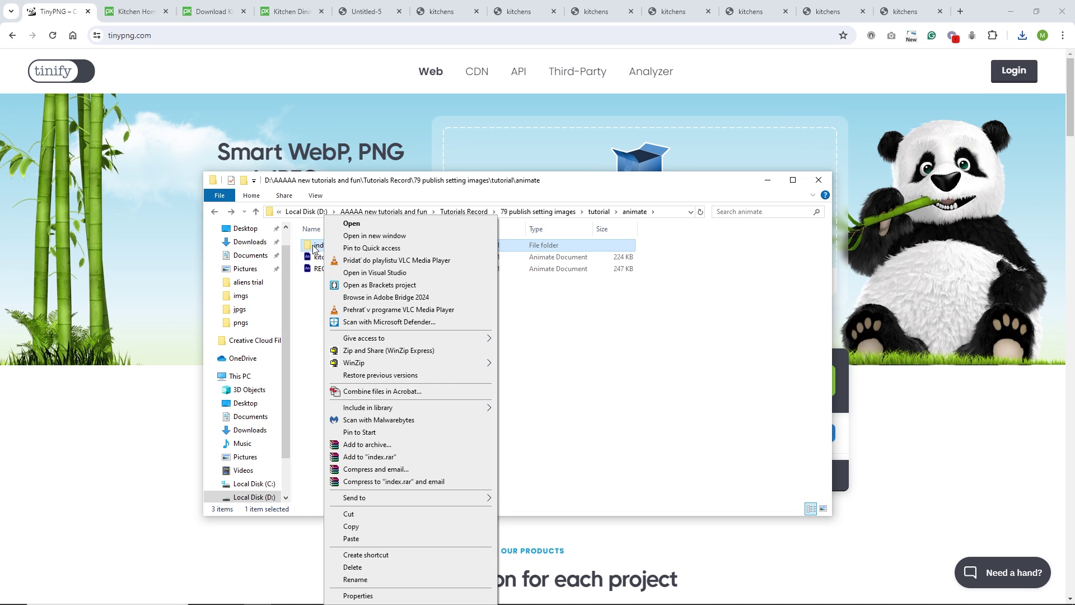
mouse_move(486, 497)
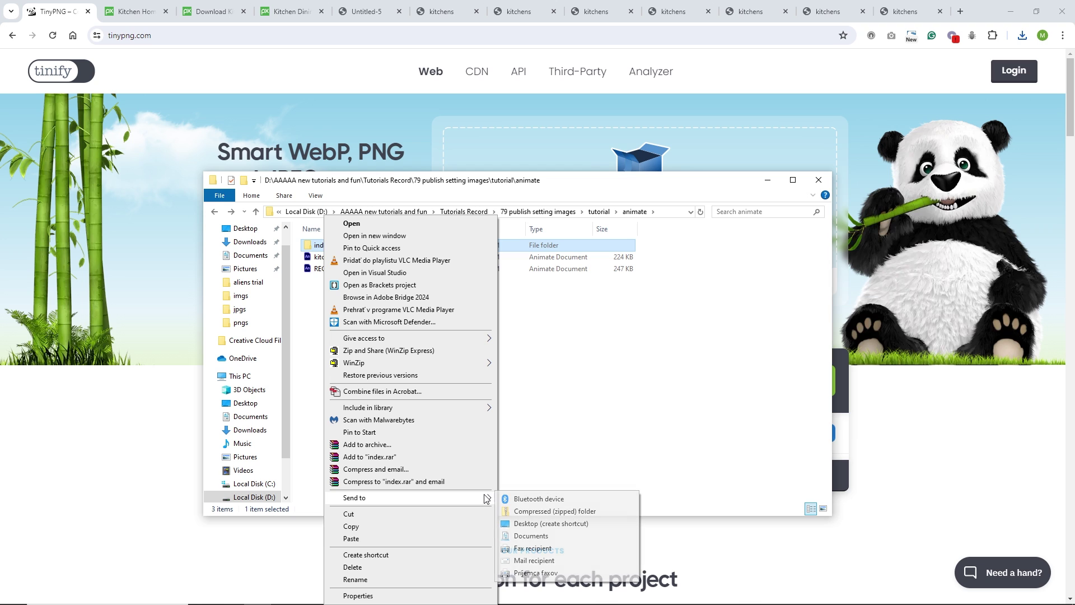
click(556, 512)
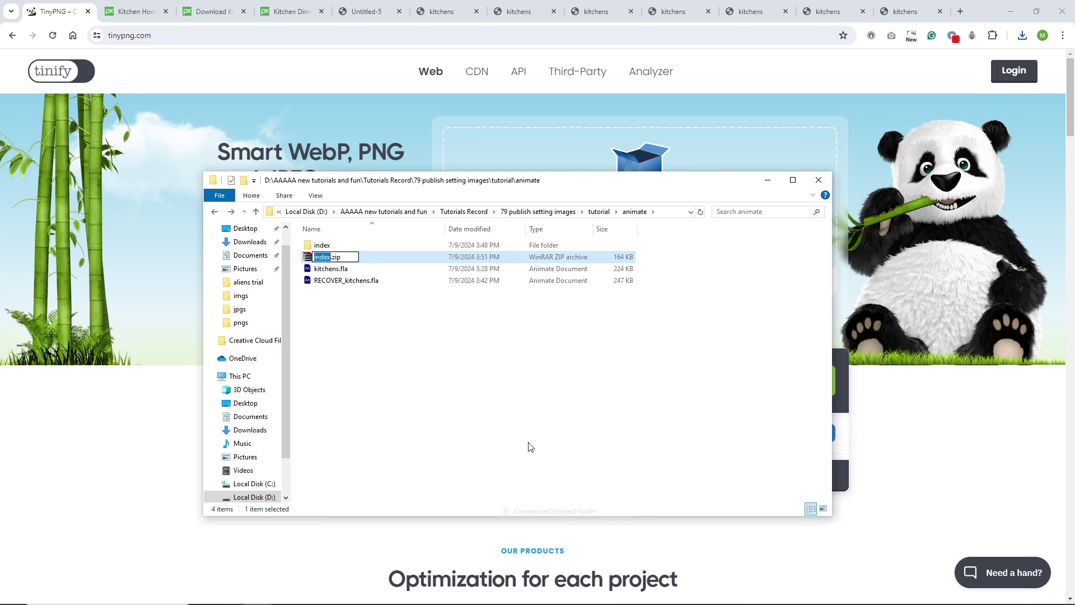
click(450, 412)
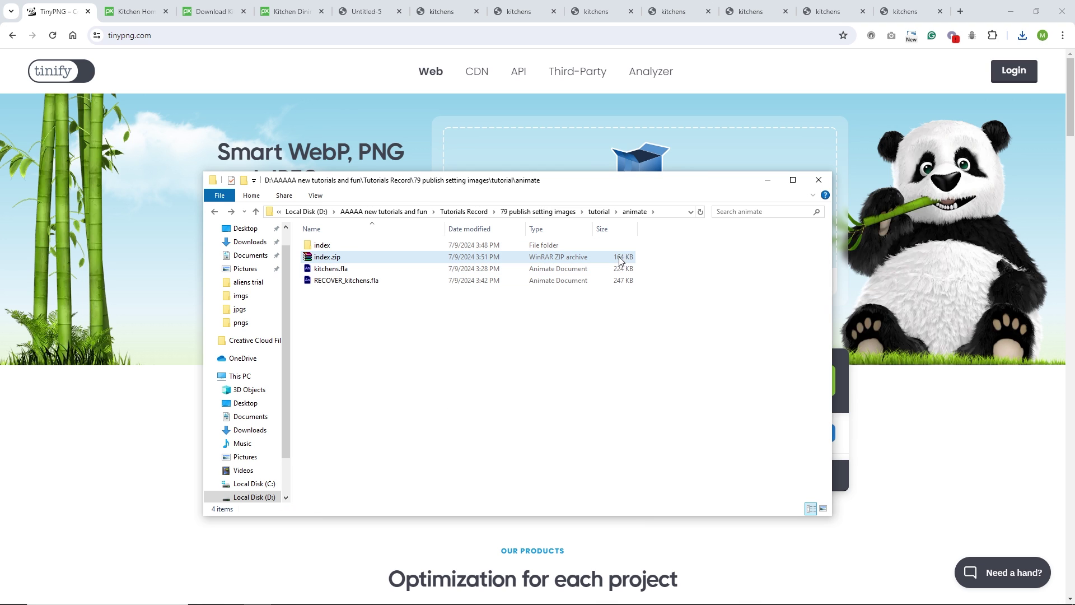
click(330, 257)
key(Delete)
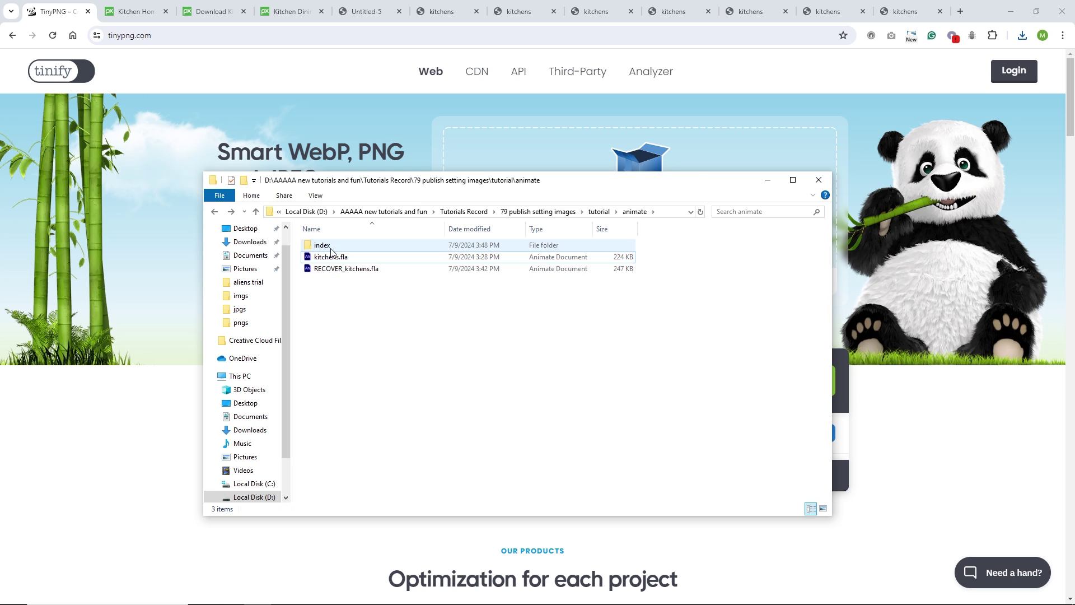
double_click(334, 246)
mouse_move(521, 592)
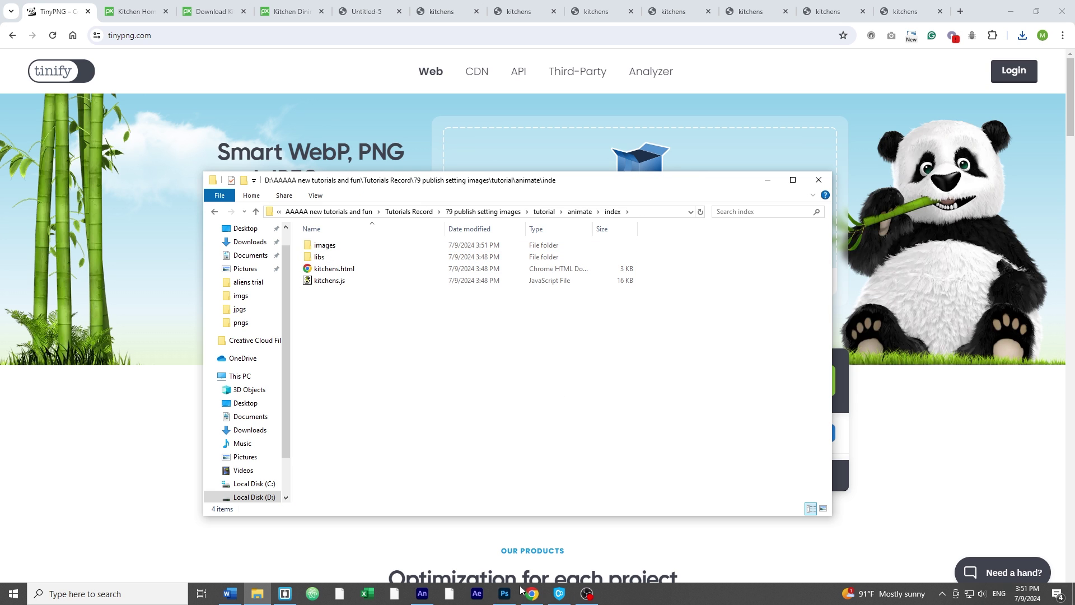
Step: Change JPEG Quality from 80 to 60 in the Image Settings publish options and republish kitchens.fla
click(423, 595)
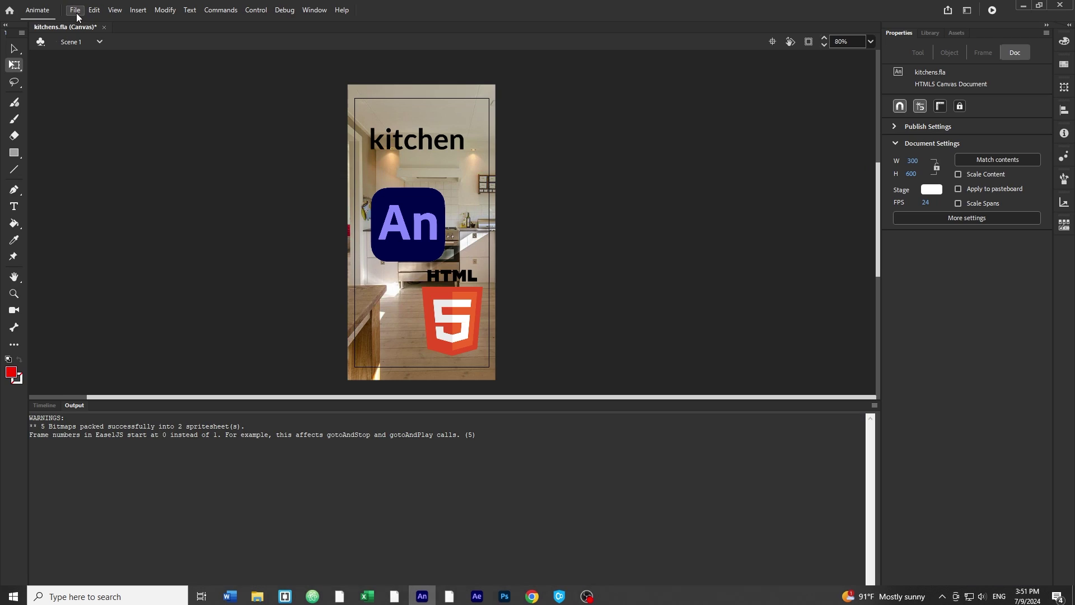
click(74, 11)
click(123, 219)
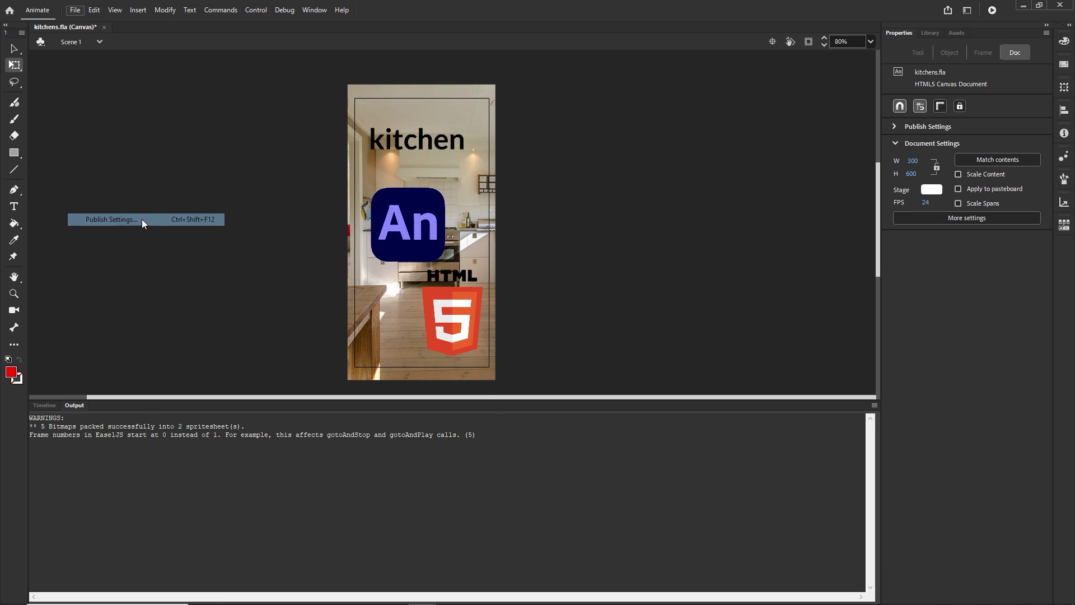
click(333, 172)
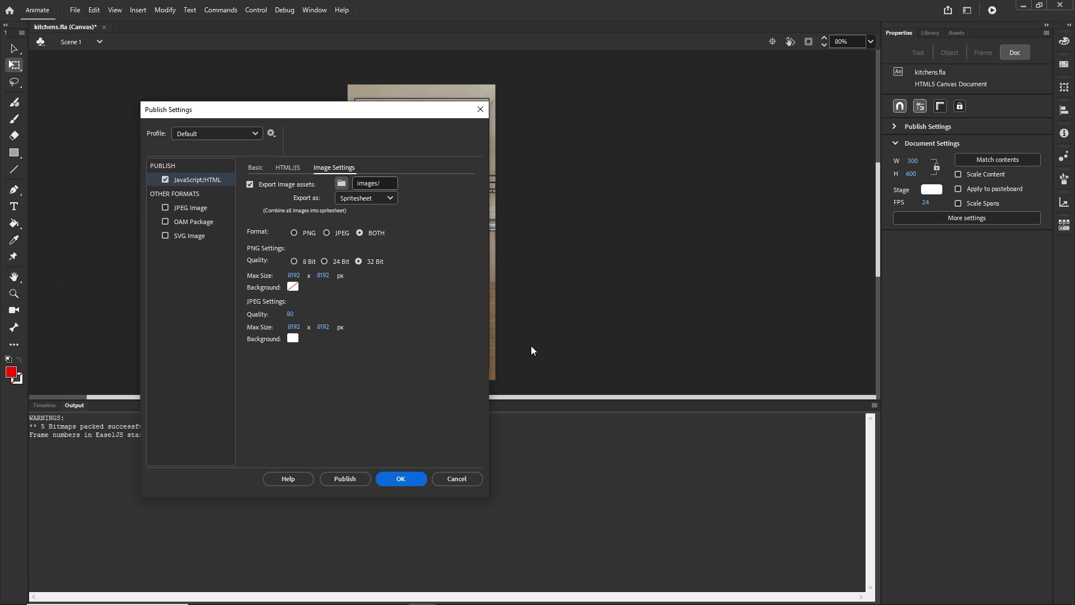
click(291, 315)
text(6)
click(401, 479)
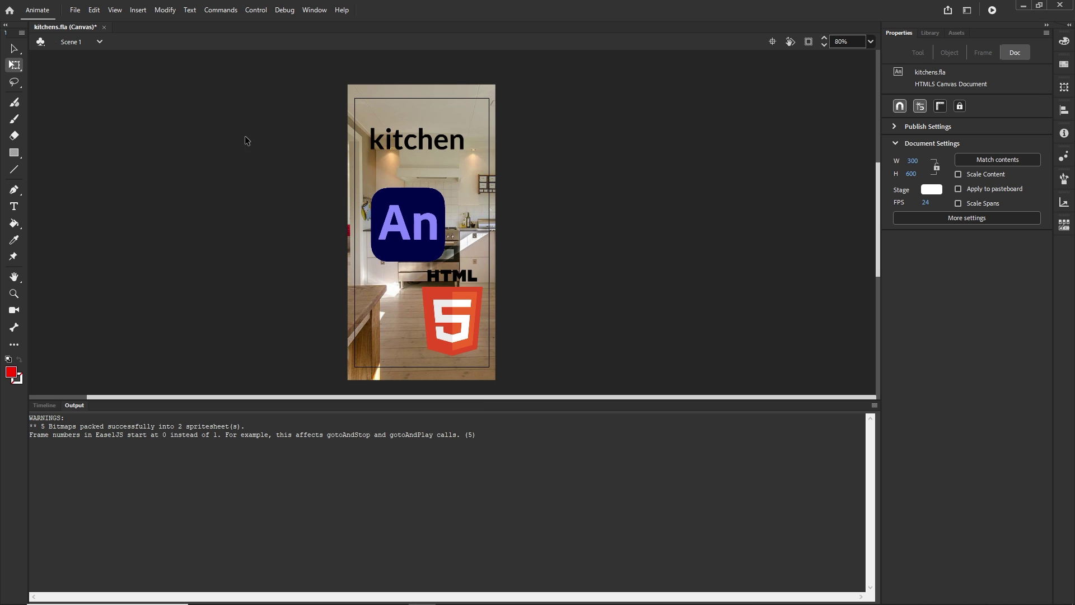
click(75, 10)
click(110, 231)
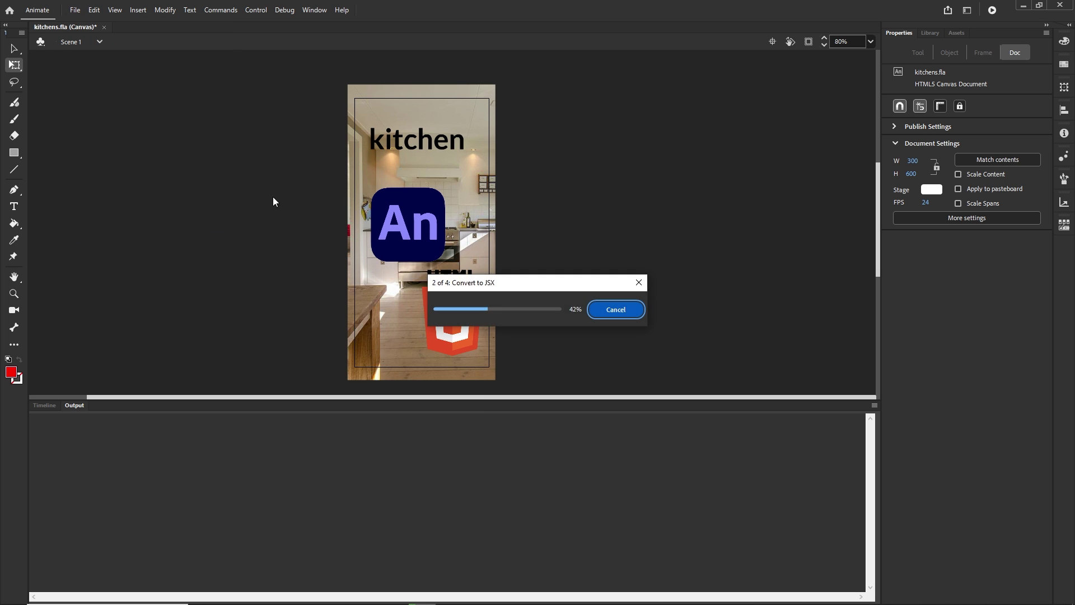
Step: Open index > images and read the atlas sizes (JPG now 64.2 KB), then return to TinyPNG
click(257, 596)
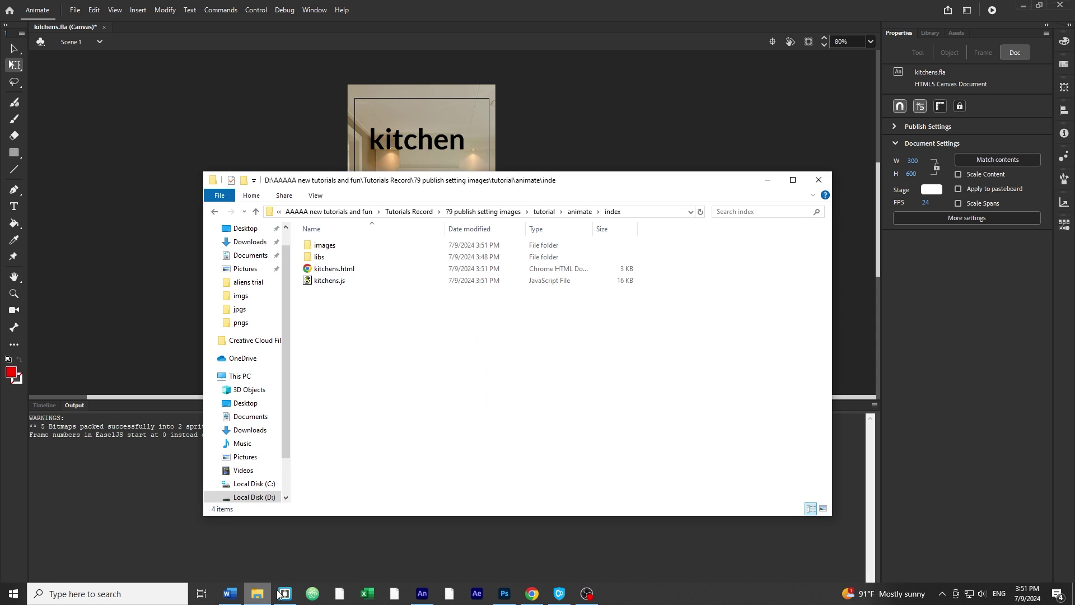
click(583, 212)
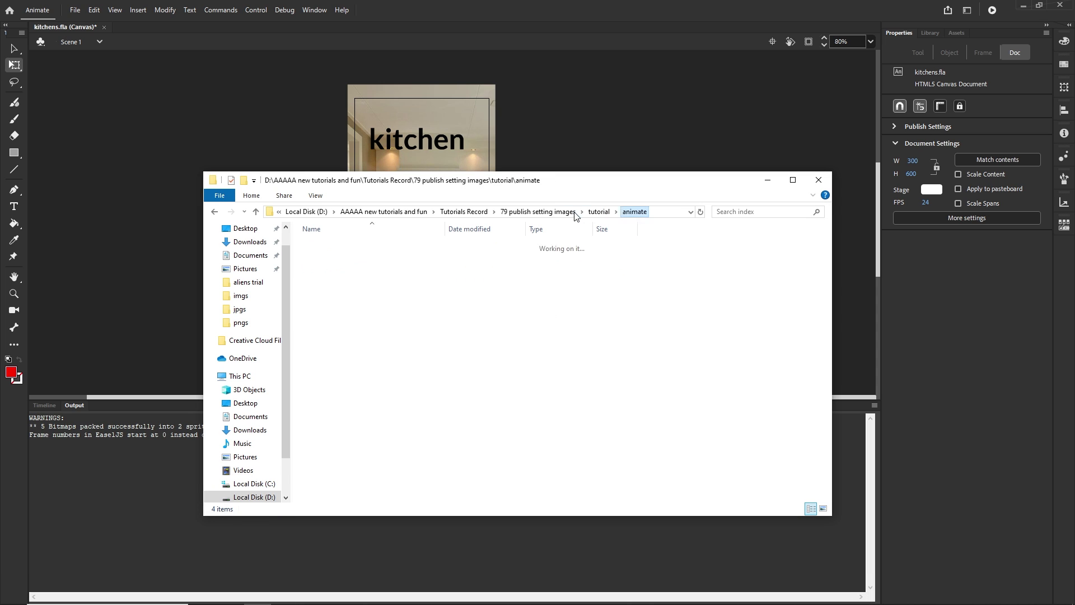
double_click(330, 246)
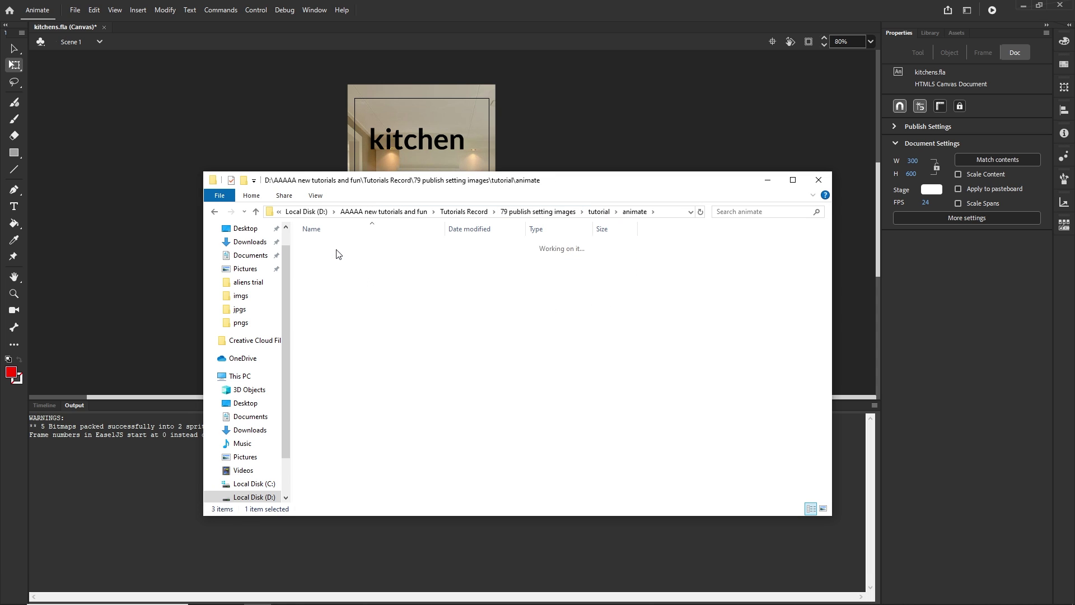
double_click(329, 246)
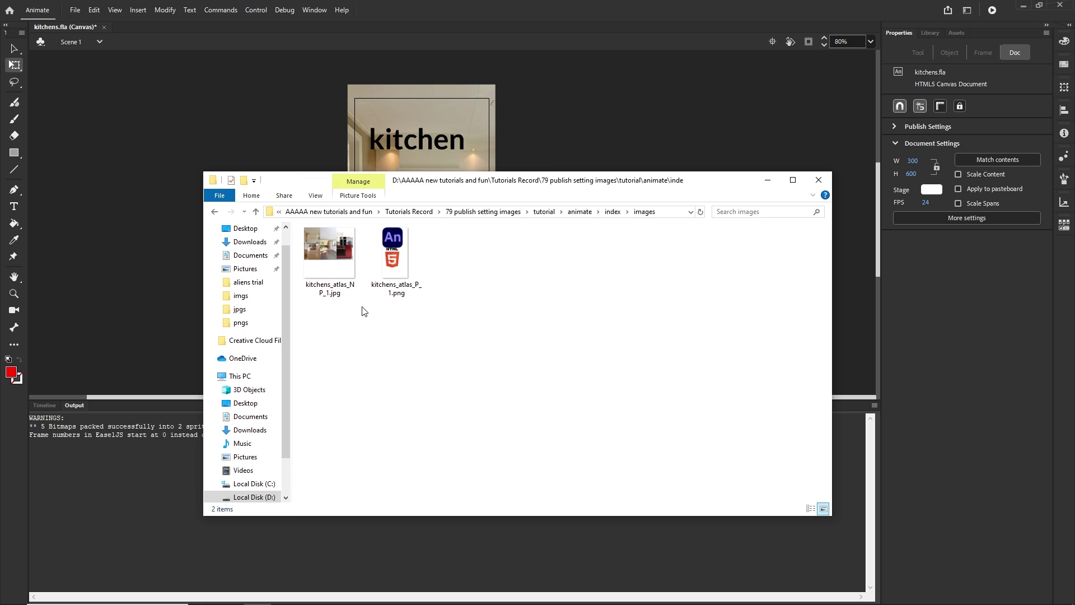
click(340, 259)
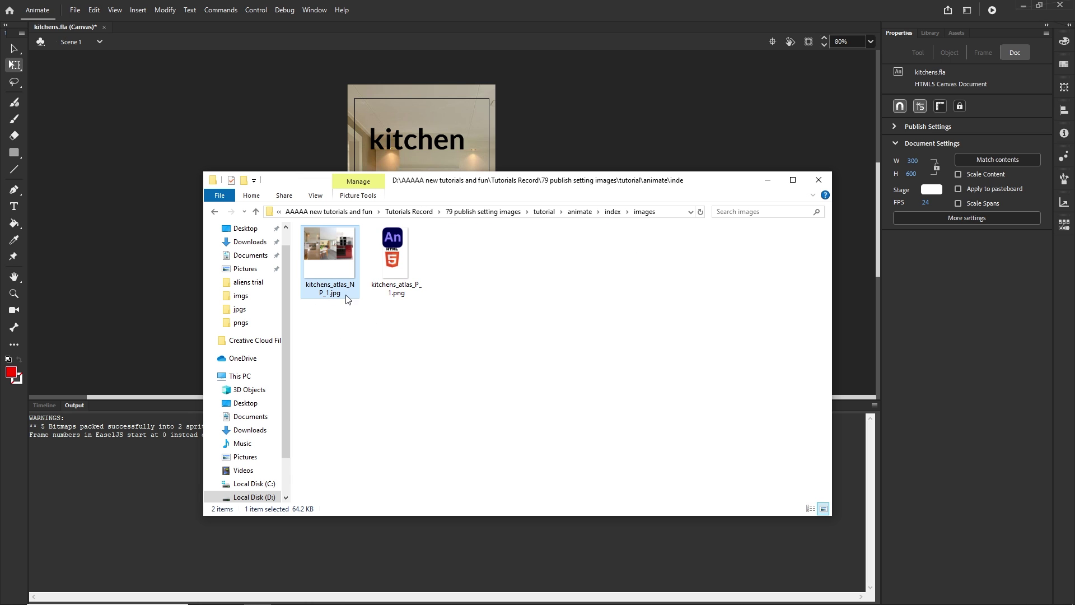
click(394, 261)
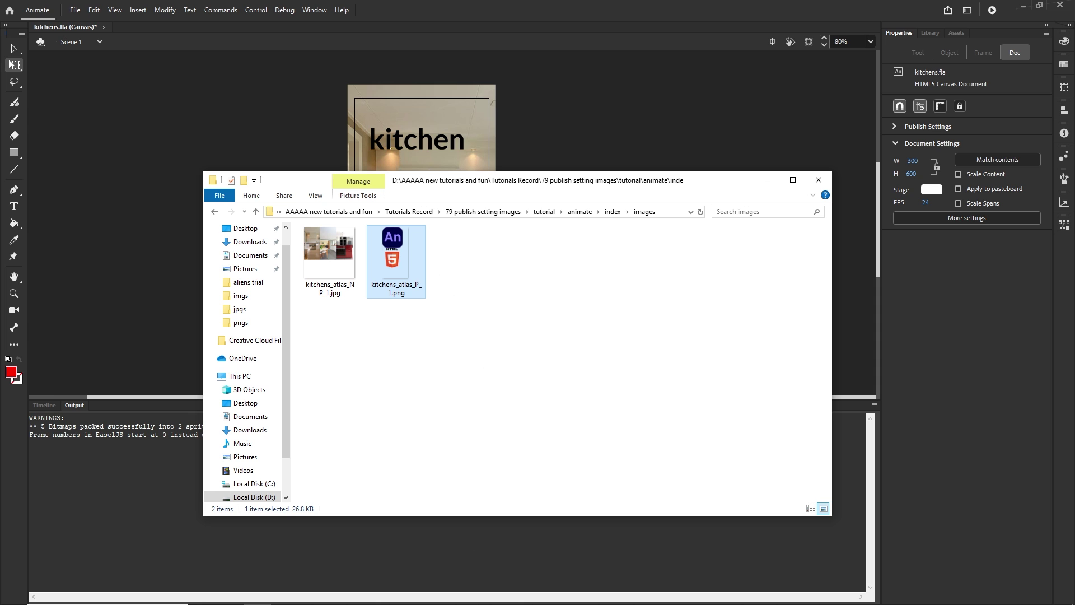
mouse_move(504, 597)
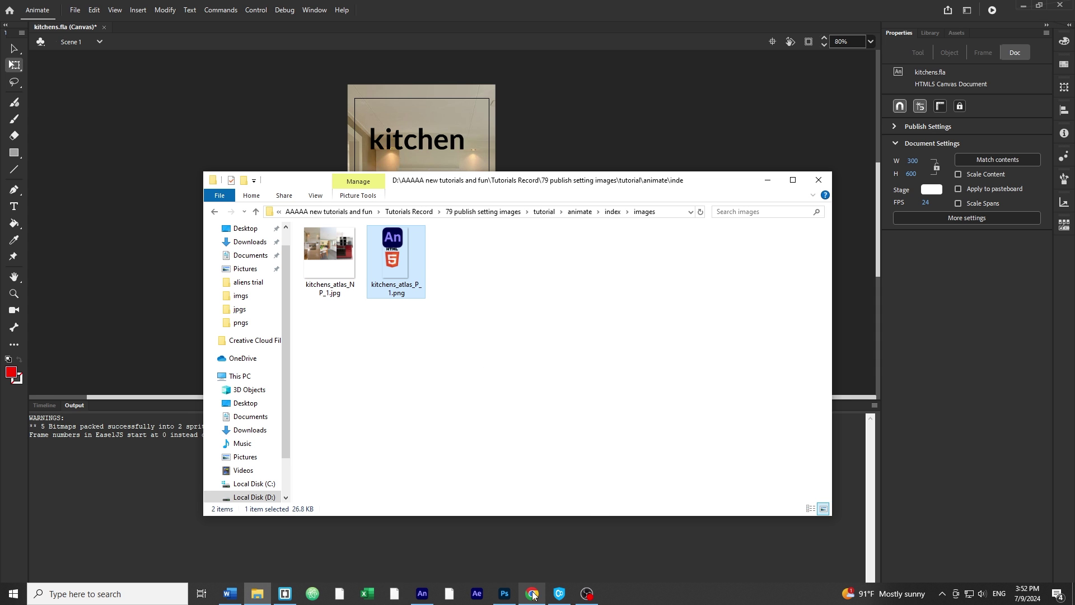
click(537, 549)
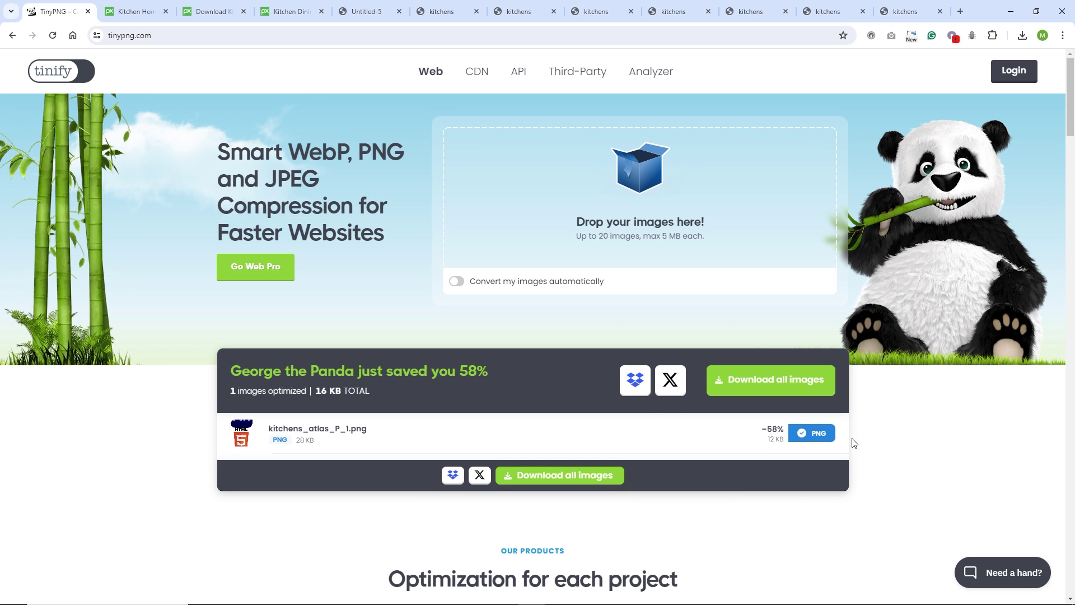
Step: Download the compressed PNG as kitchens_atlas_P_1.png, replacing the atlas in the images folder
click(818, 434)
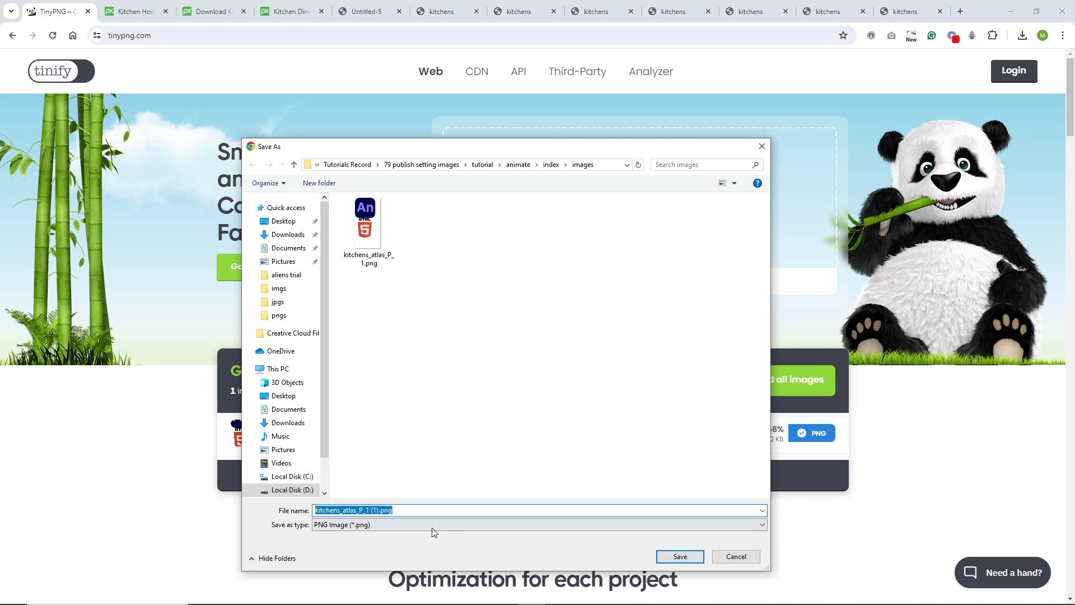
click(381, 511)
click(667, 551)
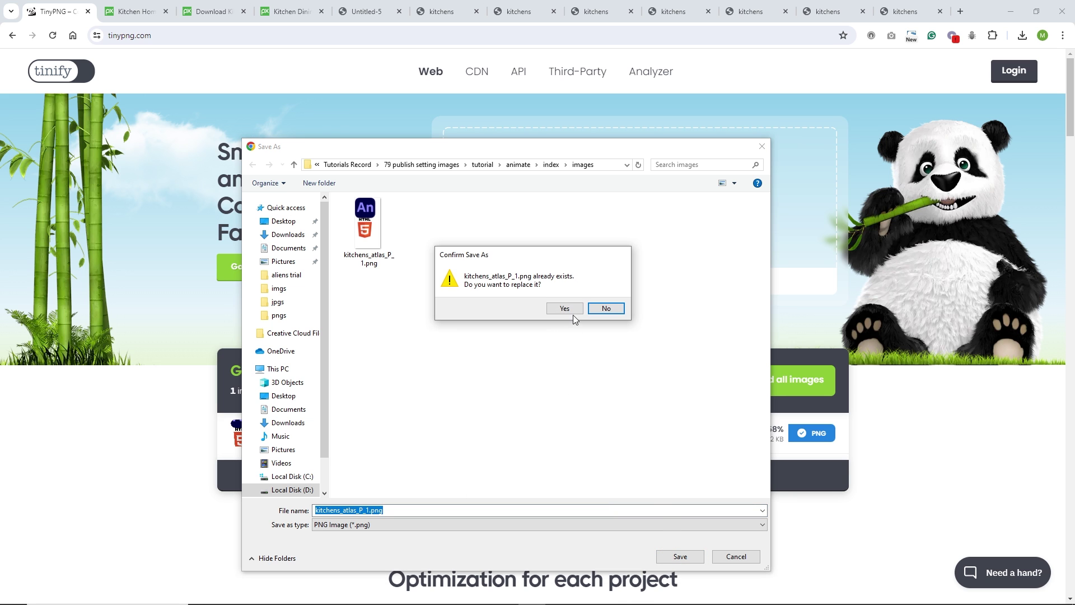
click(570, 311)
Step: Compare the file sizes of the JPG atlas and the smaller PNG atlas in the images folder
click(261, 594)
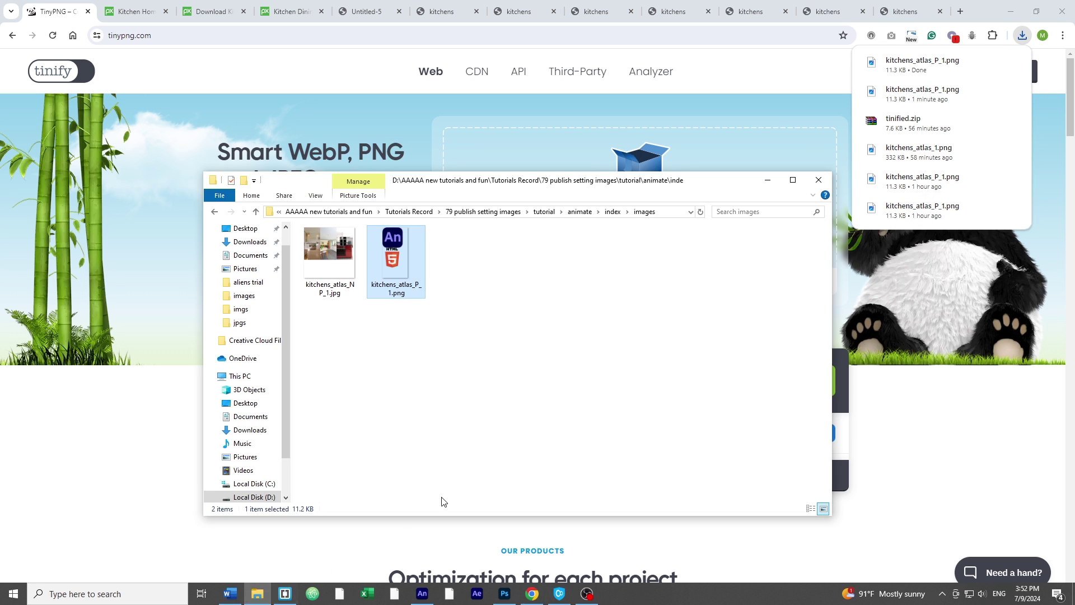
click(332, 261)
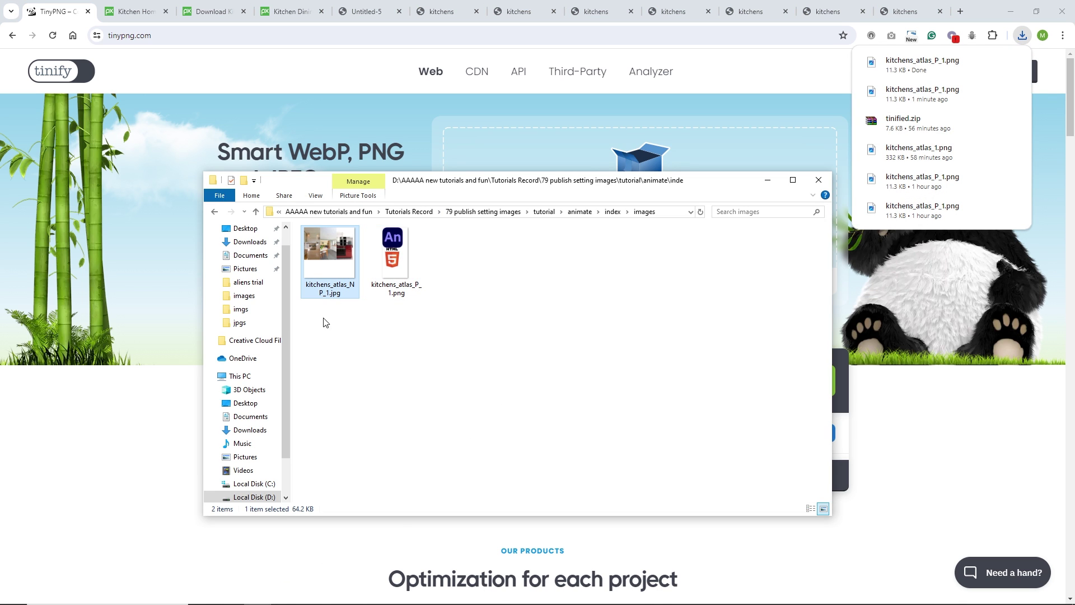
click(392, 260)
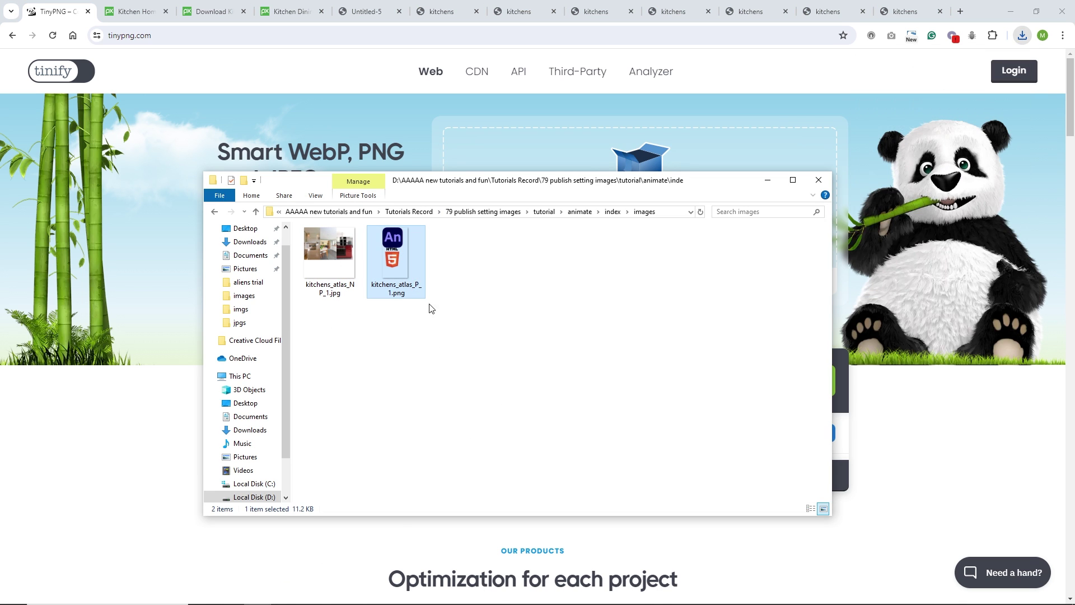
click(214, 213)
click(214, 212)
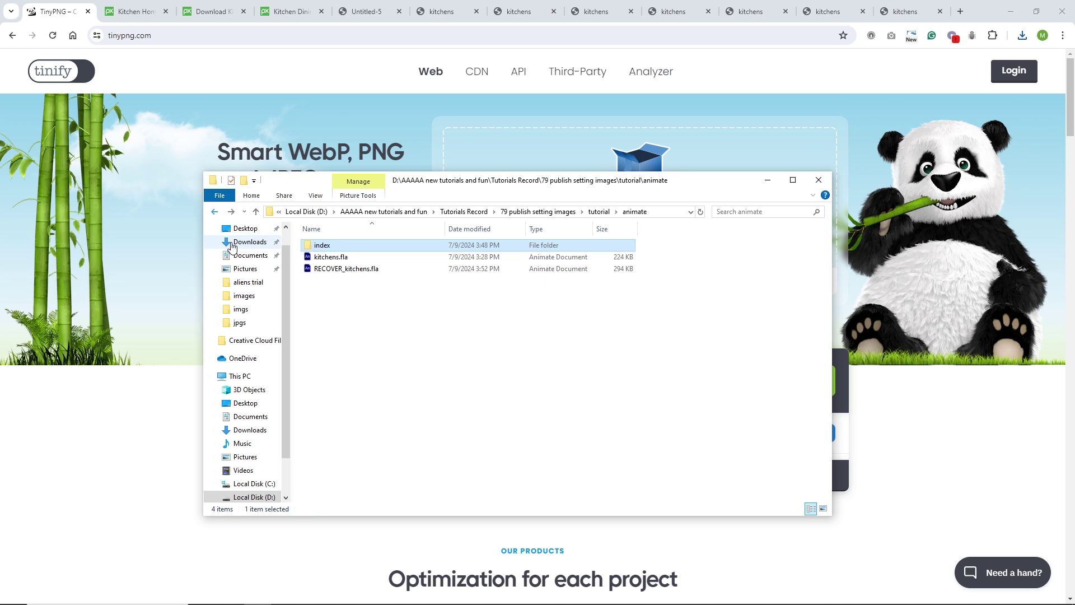
Step: Compress the index folder into a zip archive named index.zip
right_click(335, 251)
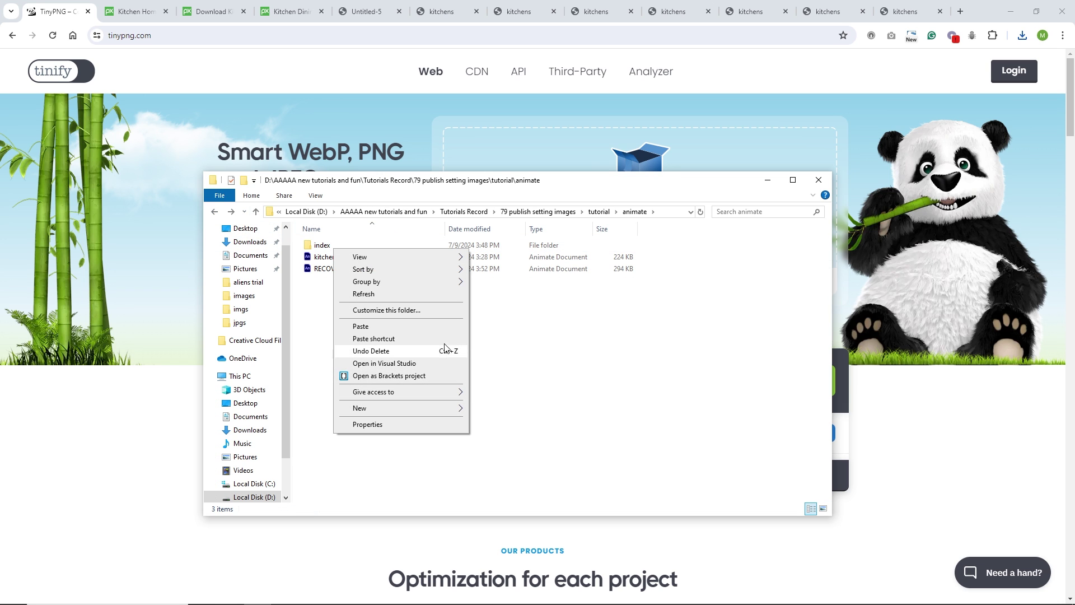
click(554, 397)
right_click(330, 249)
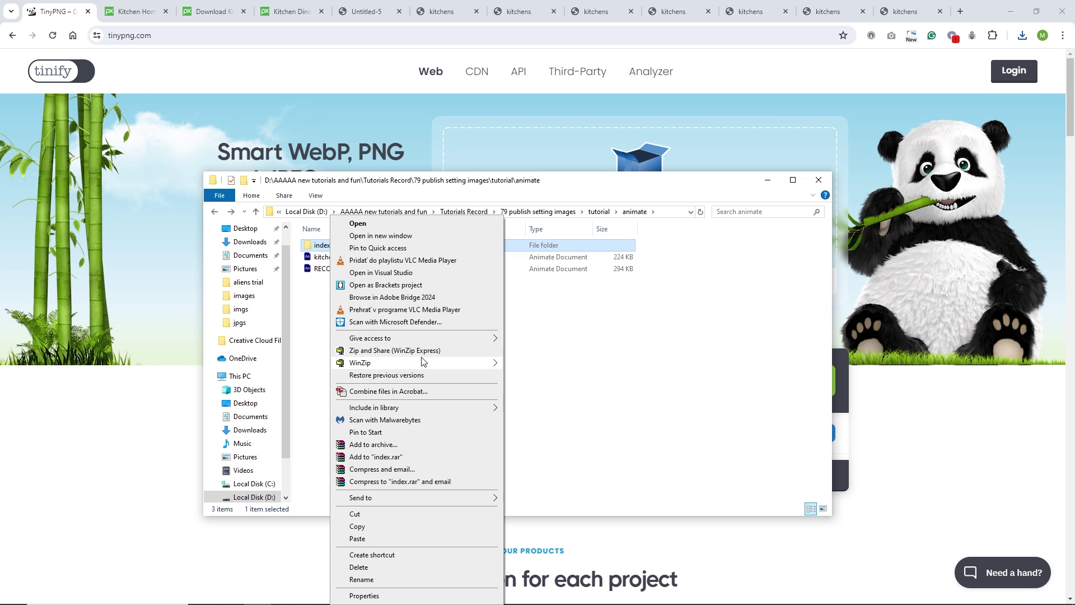
mouse_move(450, 496)
click(542, 510)
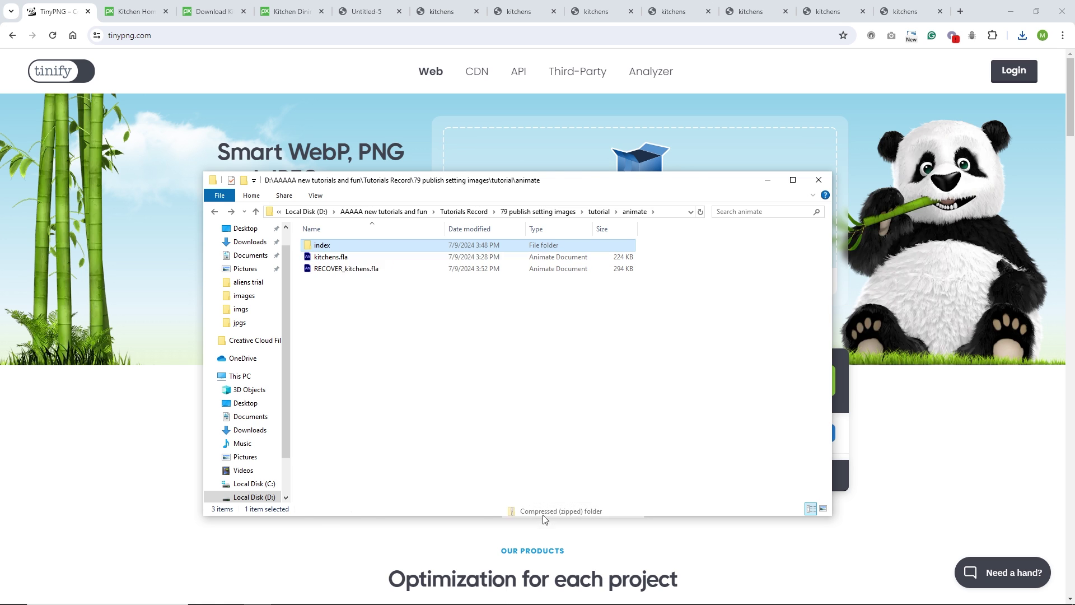
click(475, 401)
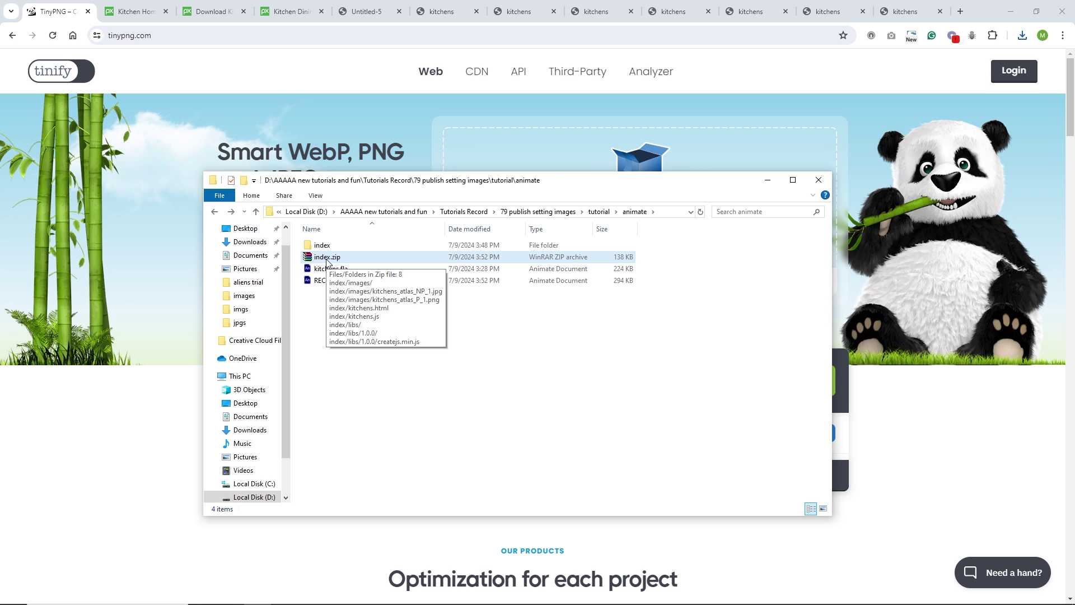
Step: Check the size of index.zip and review the index folder's contents
click(328, 261)
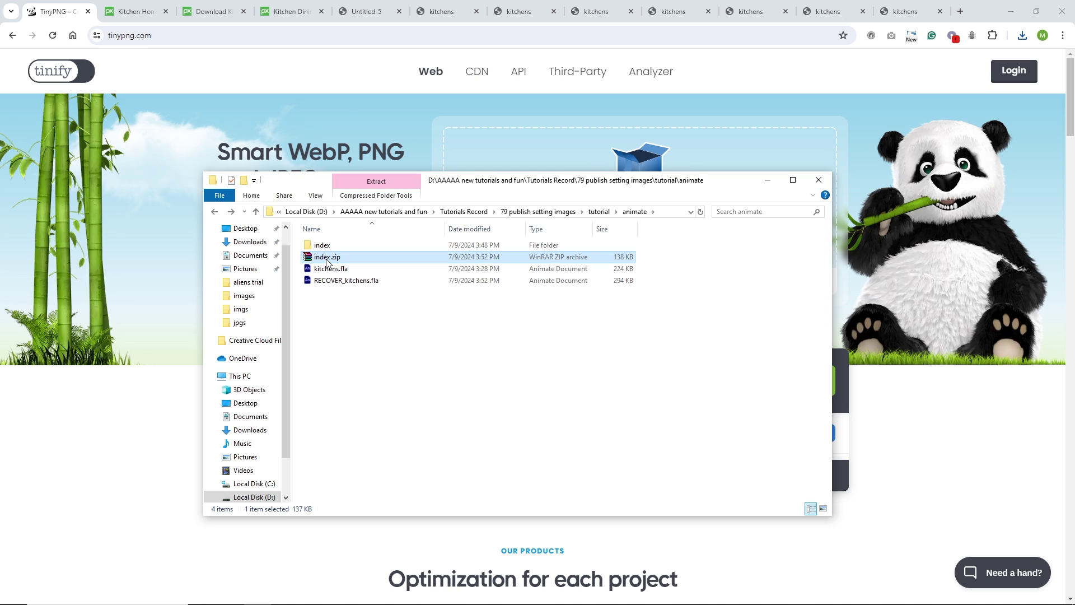
mouse_move(443, 596)
double_click(322, 247)
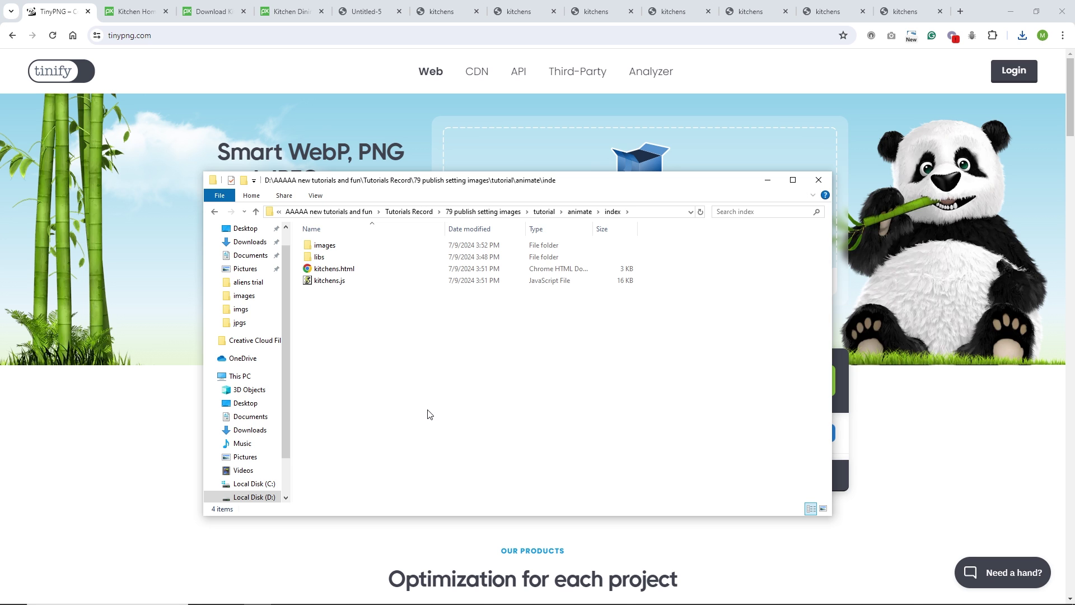
mouse_move(361, 571)
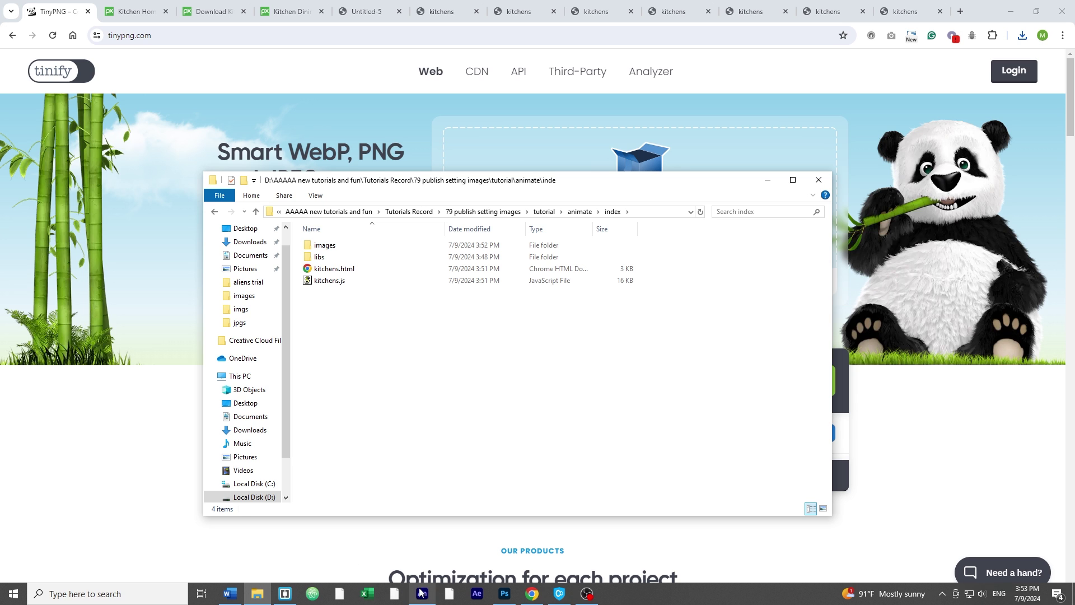
Step: Delete the old index.zip and remove every previously published file from the index folder
click(214, 212)
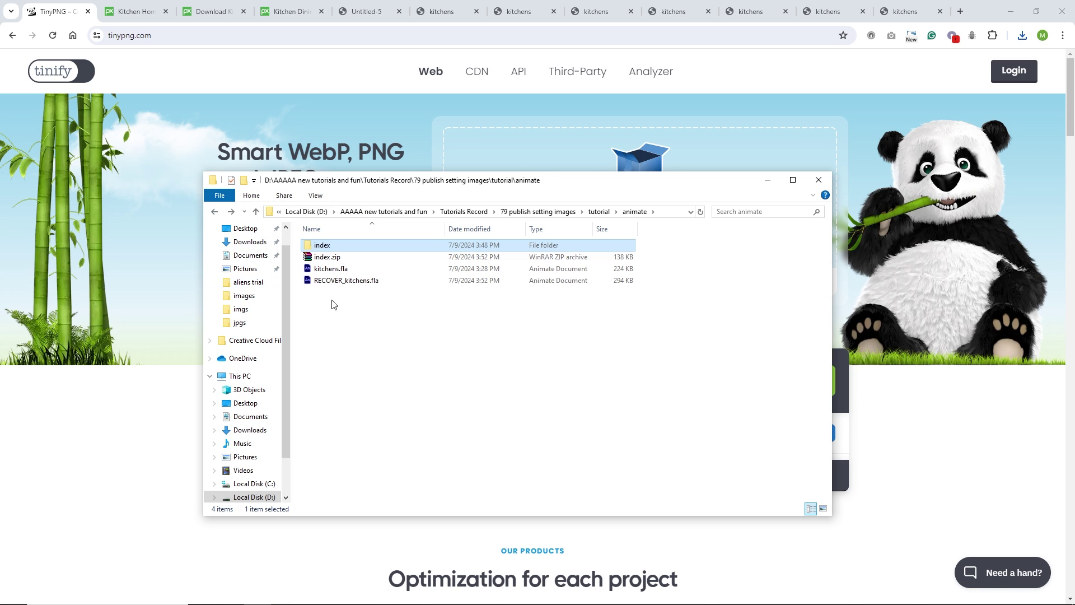
click(326, 260)
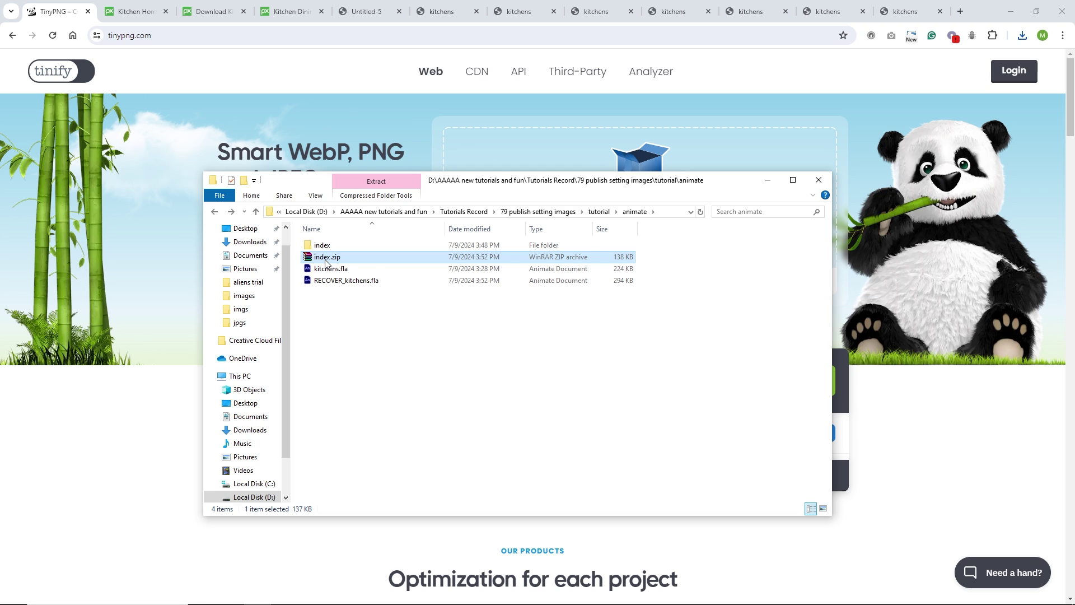
key(Delete)
double_click(329, 247)
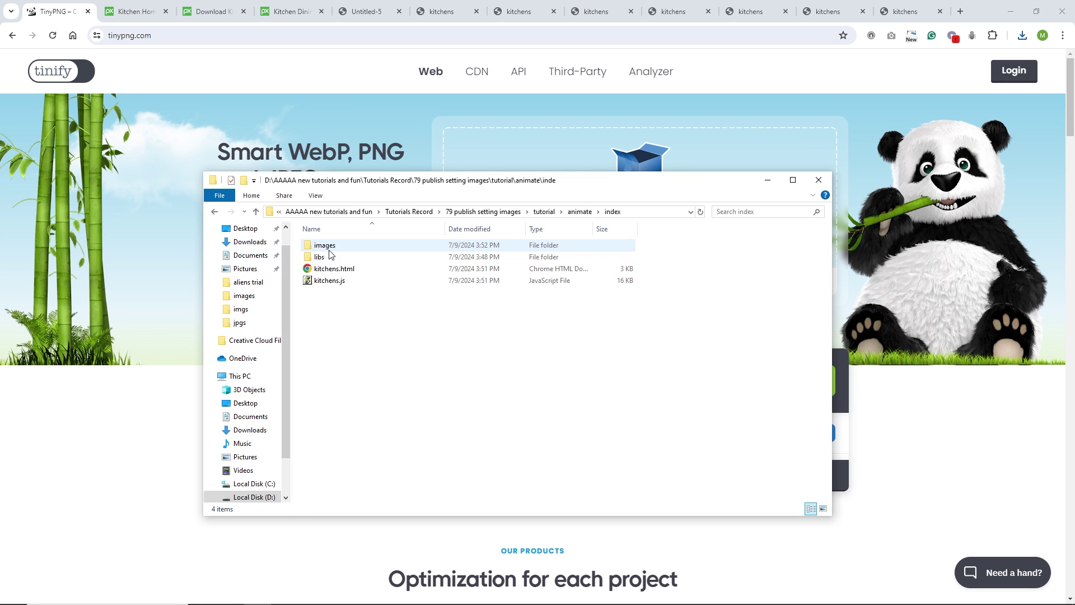
key(ctrl+a)
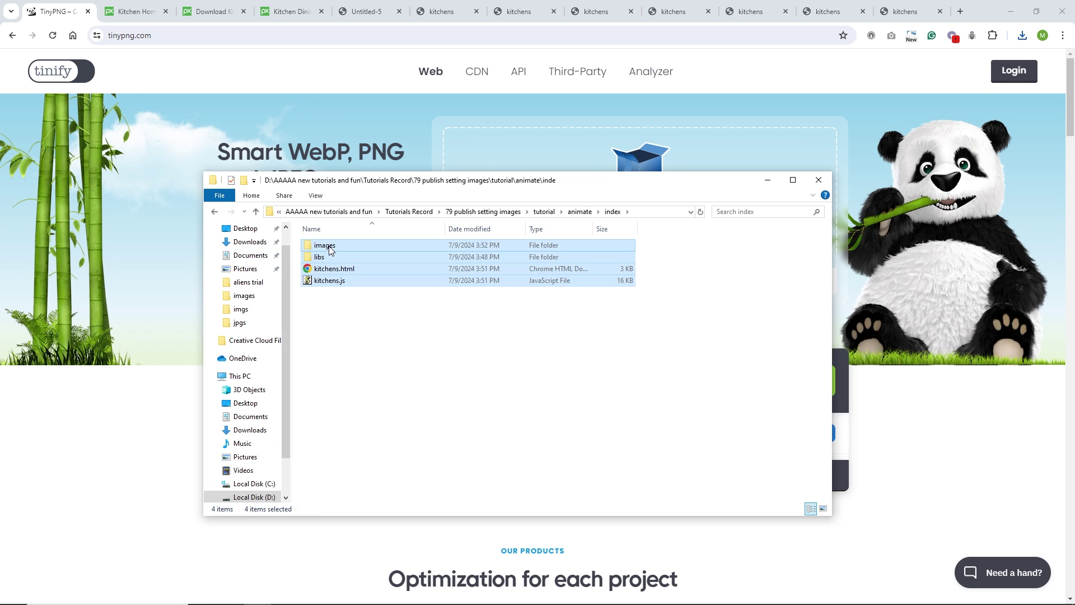
key(Delete)
Step: Change Publish Settings' Export as option to Image Assets, then republish kitchens.fla
click(423, 593)
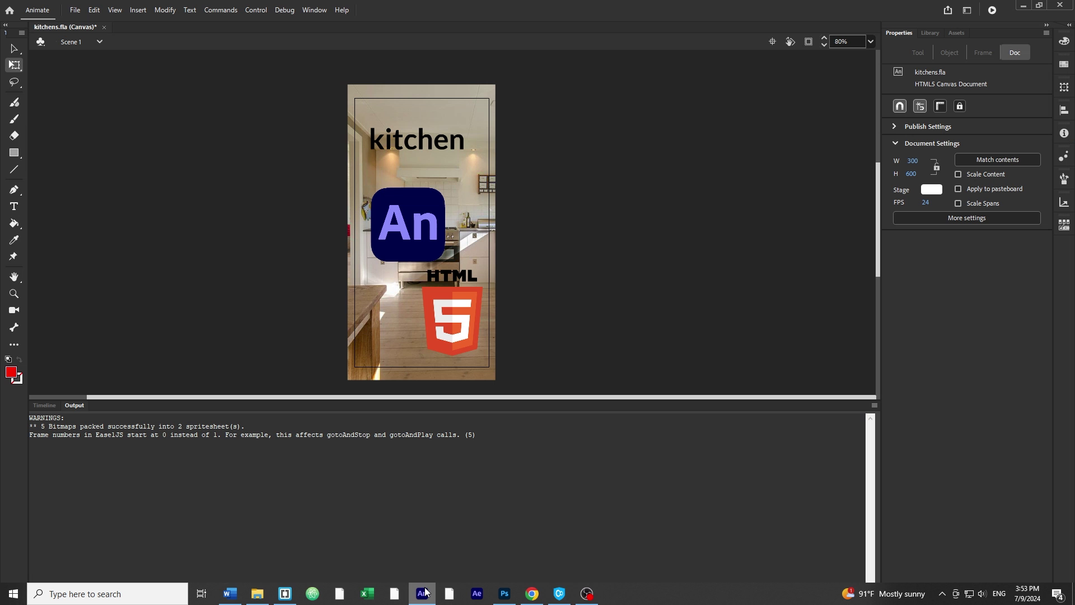
click(79, 12)
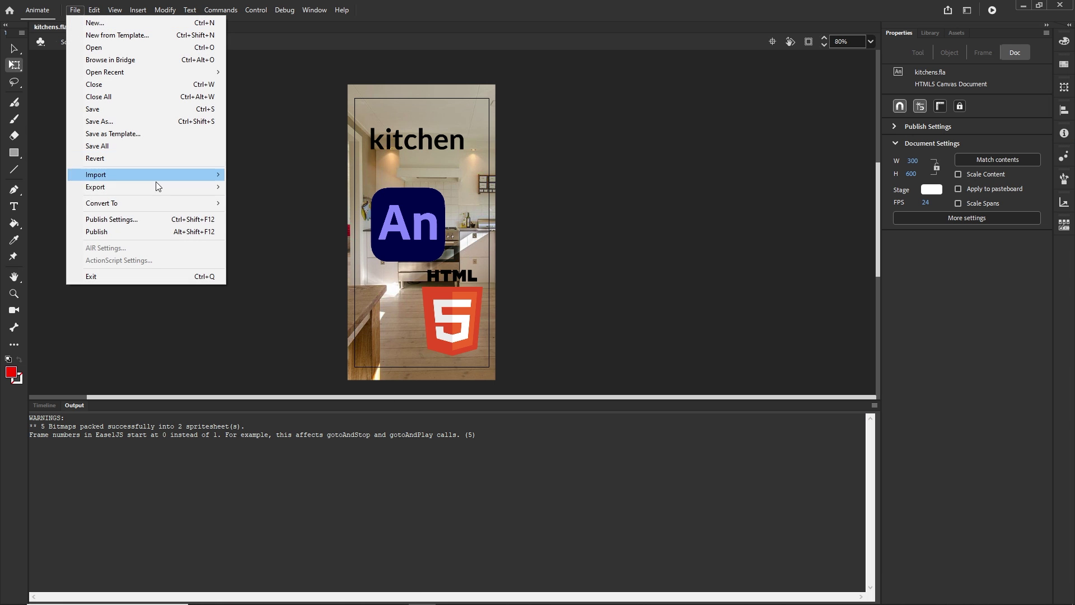
click(143, 217)
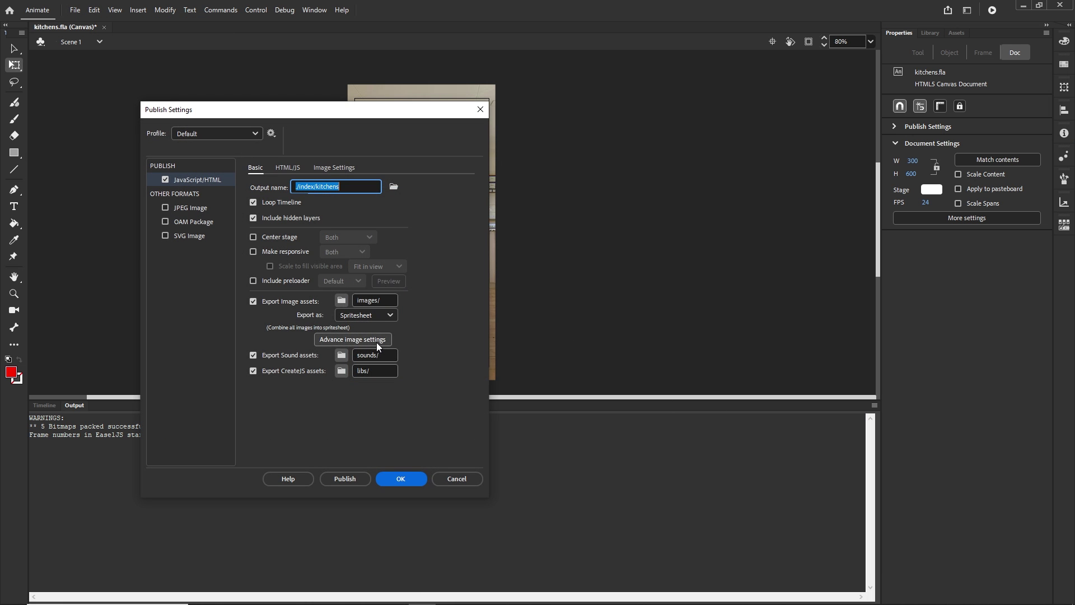
click(393, 316)
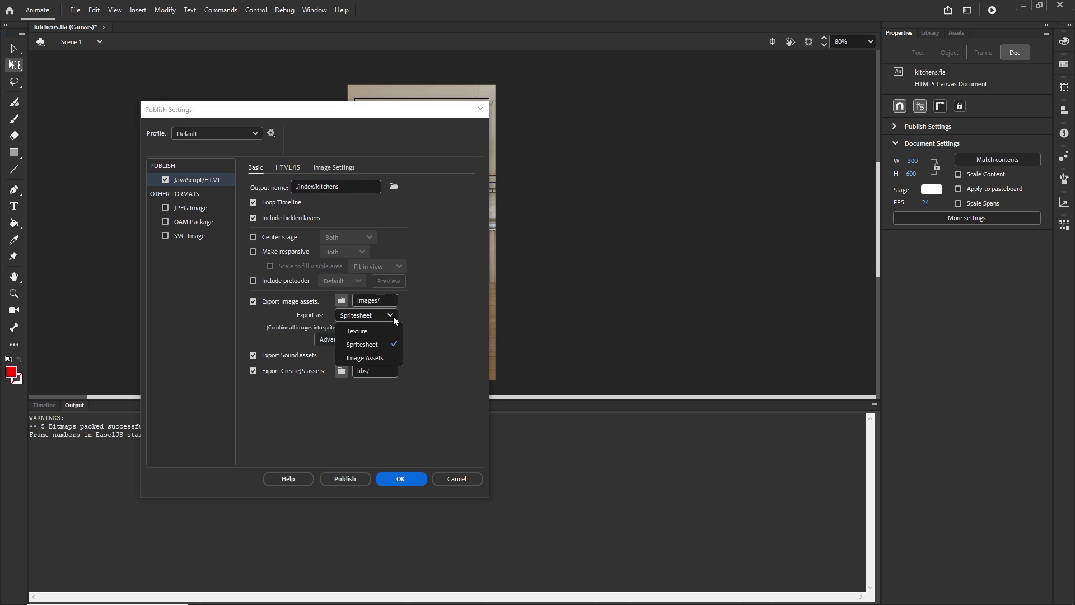
click(371, 357)
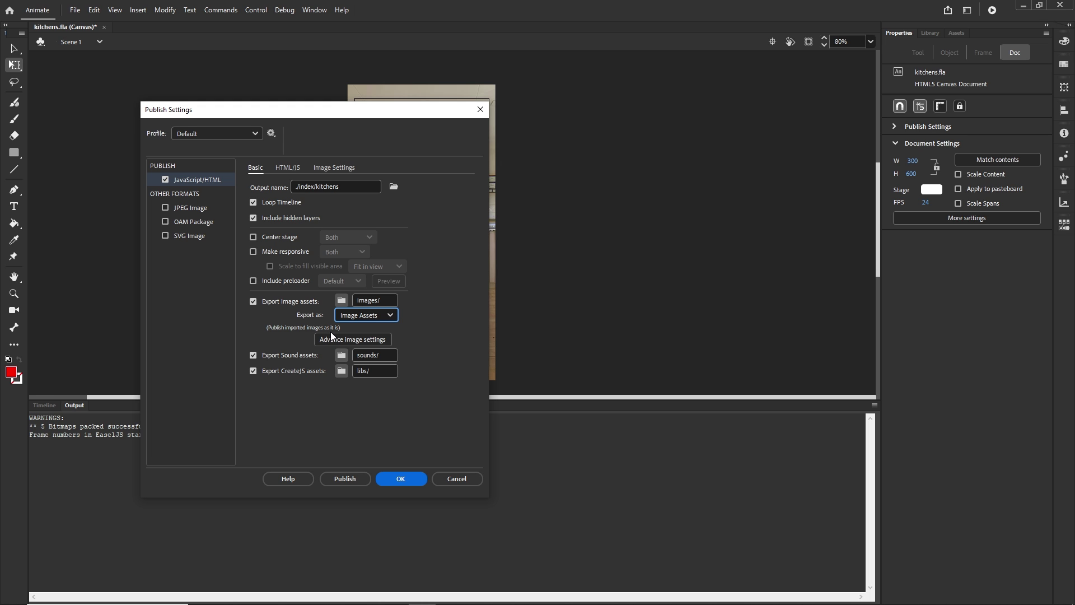
click(405, 477)
click(70, 11)
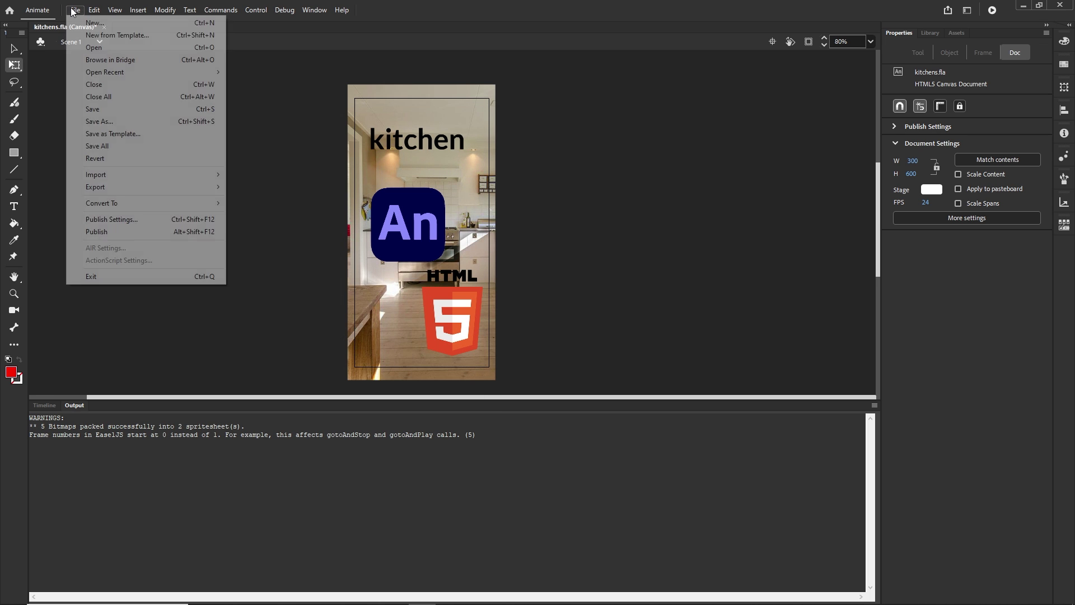
click(97, 231)
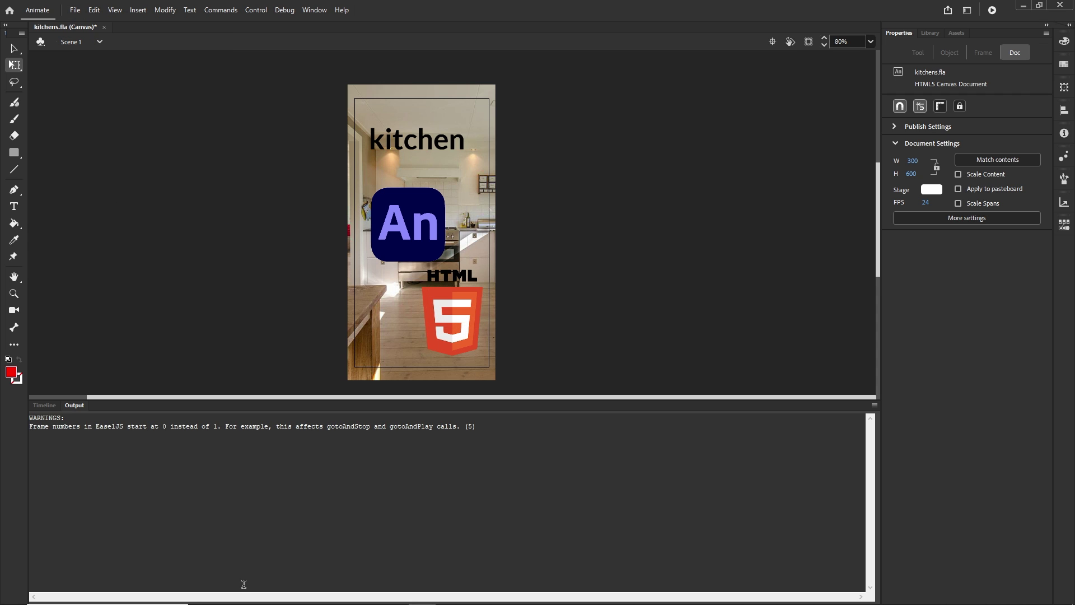
Step: Check the file sizes of ANIMATE.png, html5.png, img1.jpg, img2.jpg and img3.jpg
click(258, 598)
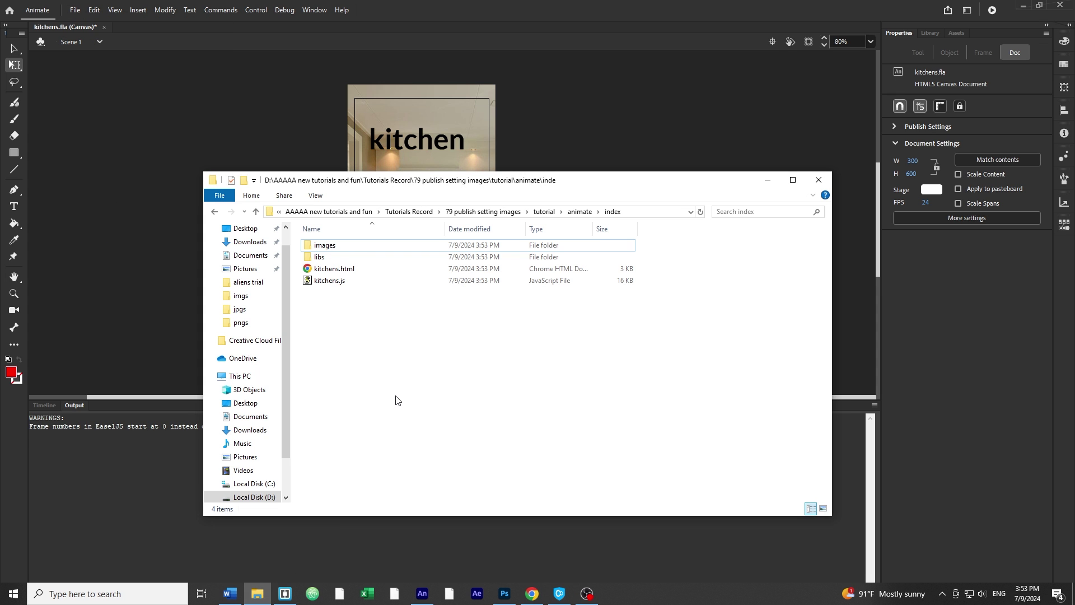
double_click(317, 248)
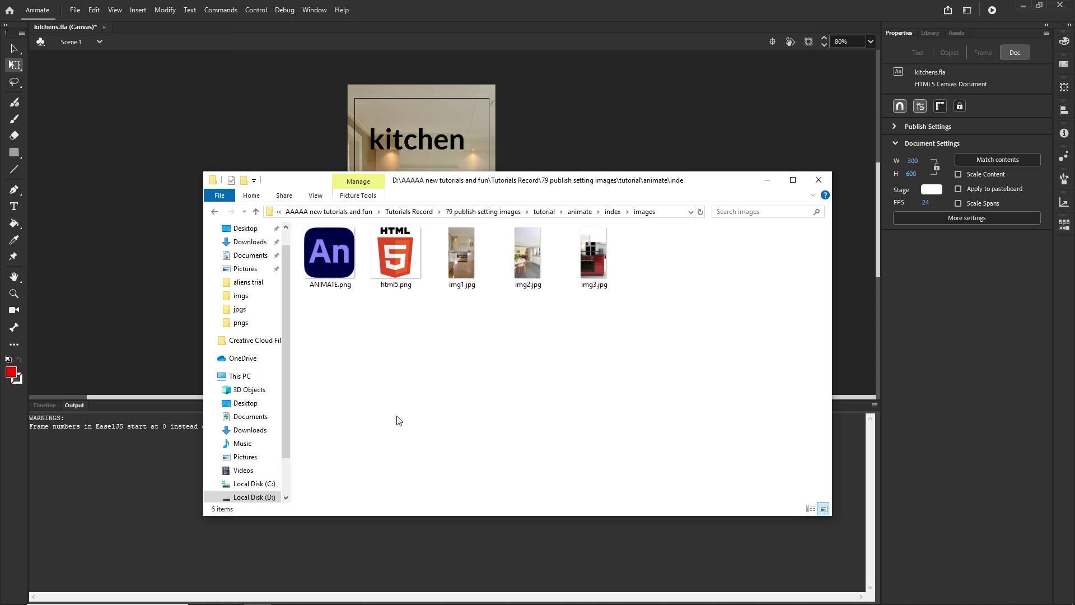
click(335, 278)
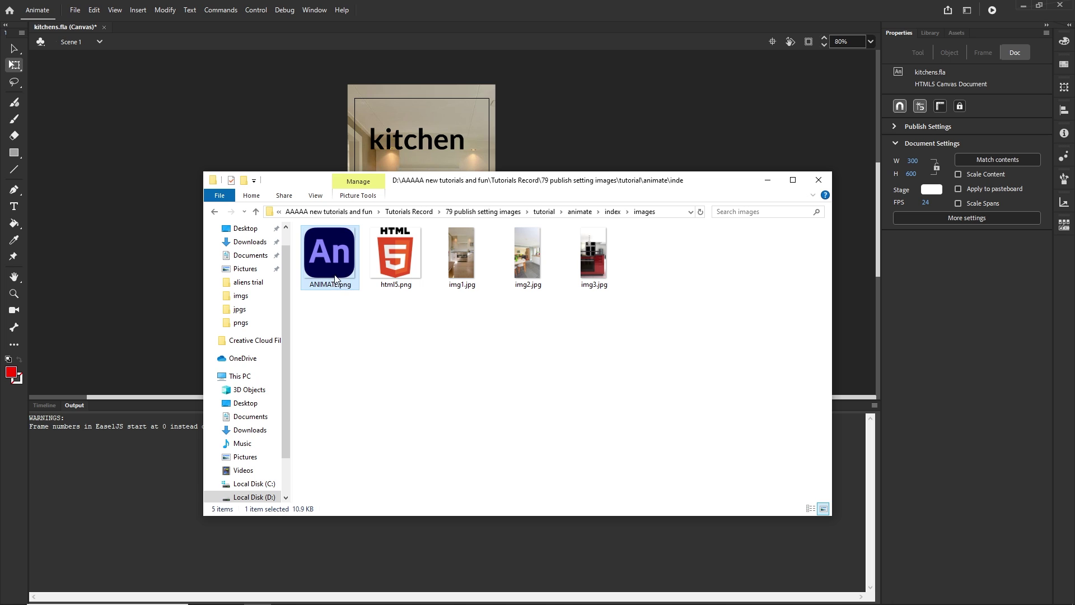
click(415, 261)
click(465, 273)
click(540, 273)
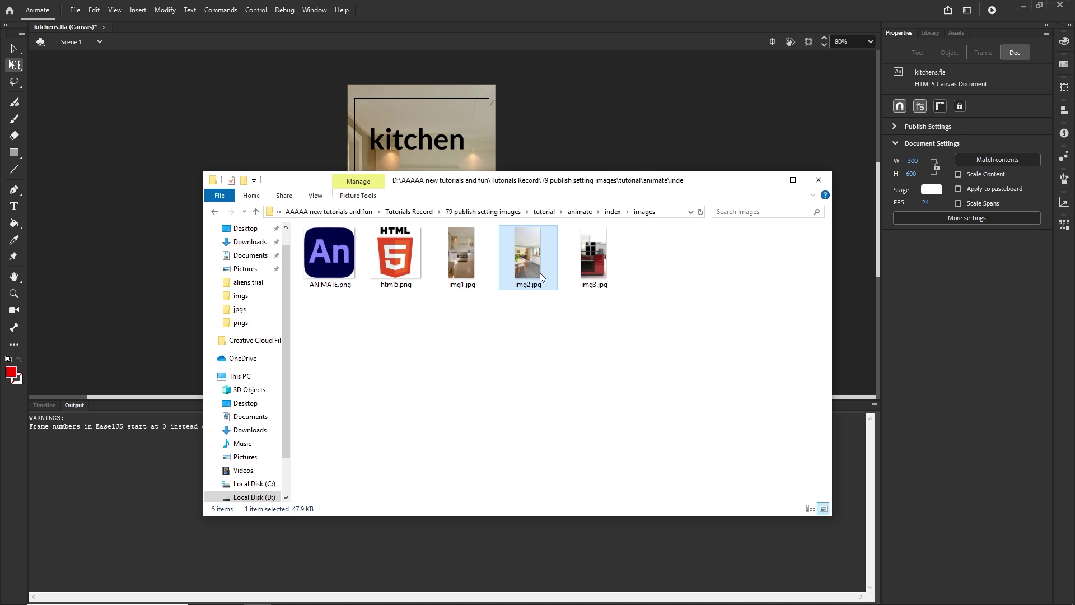
click(600, 282)
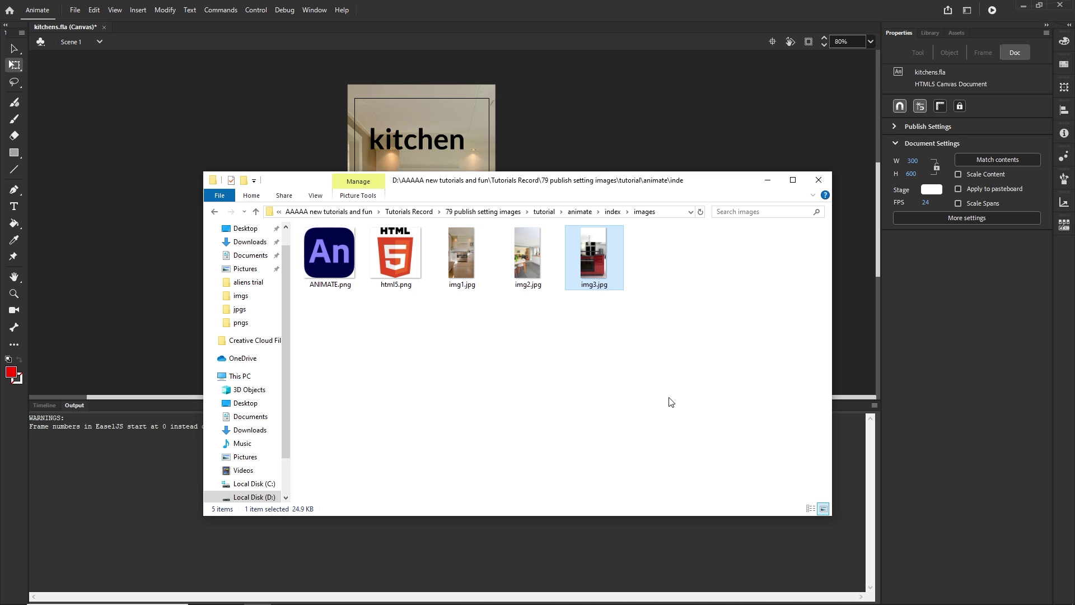
click(670, 398)
click(589, 263)
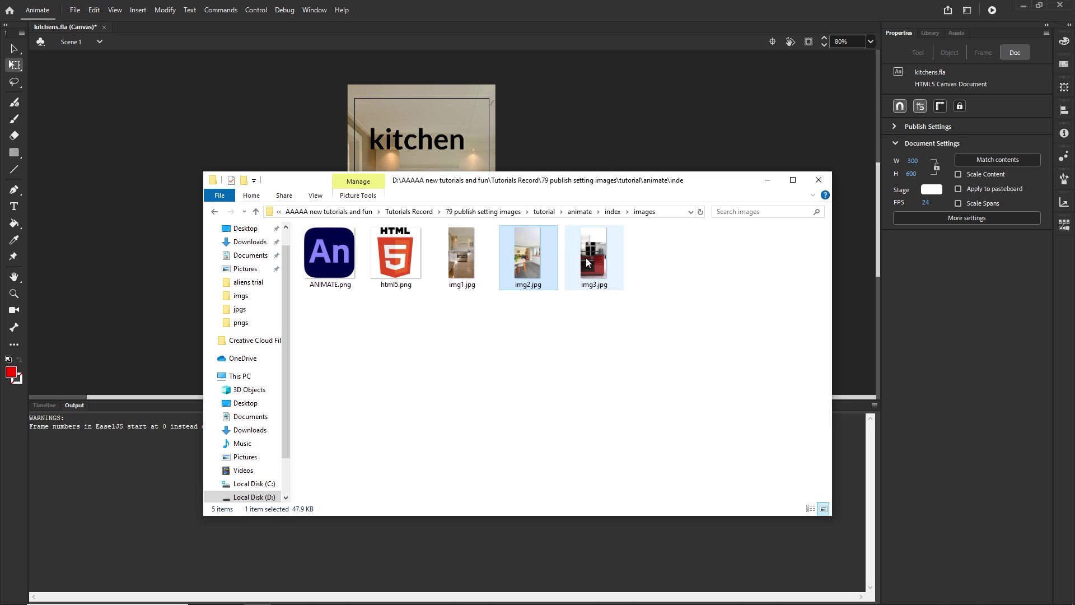
click(396, 267)
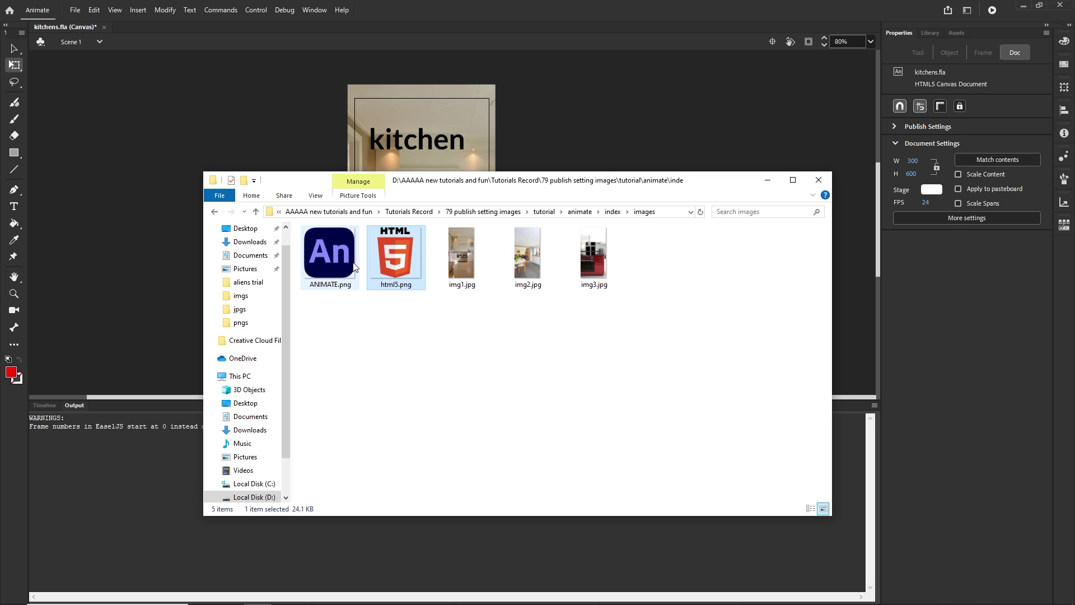
click(334, 266)
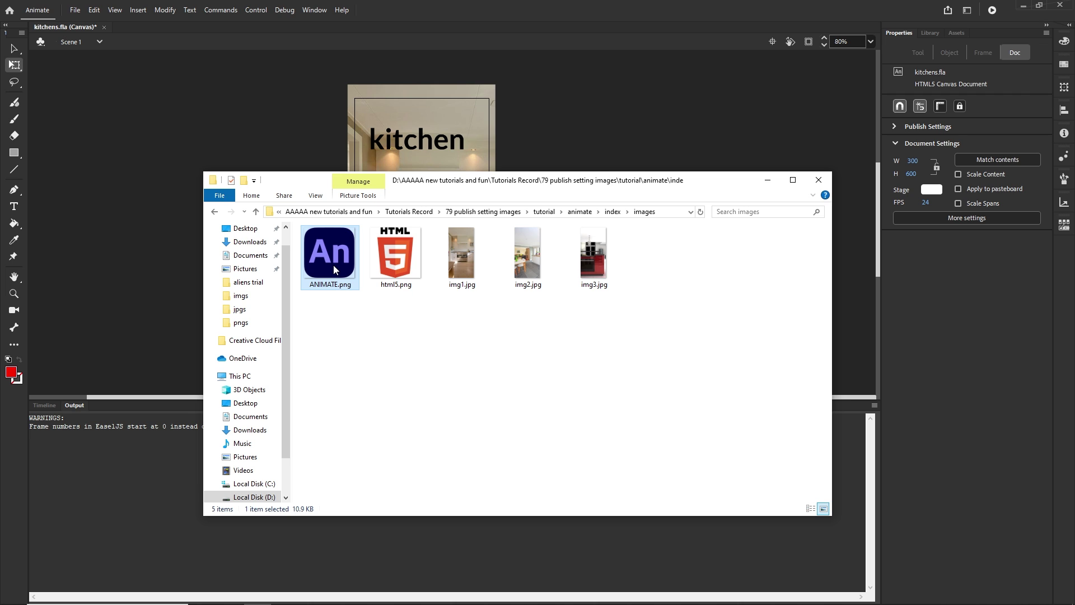
Step: Zip the republished index folder as index.zip and select the new archive
click(215, 212)
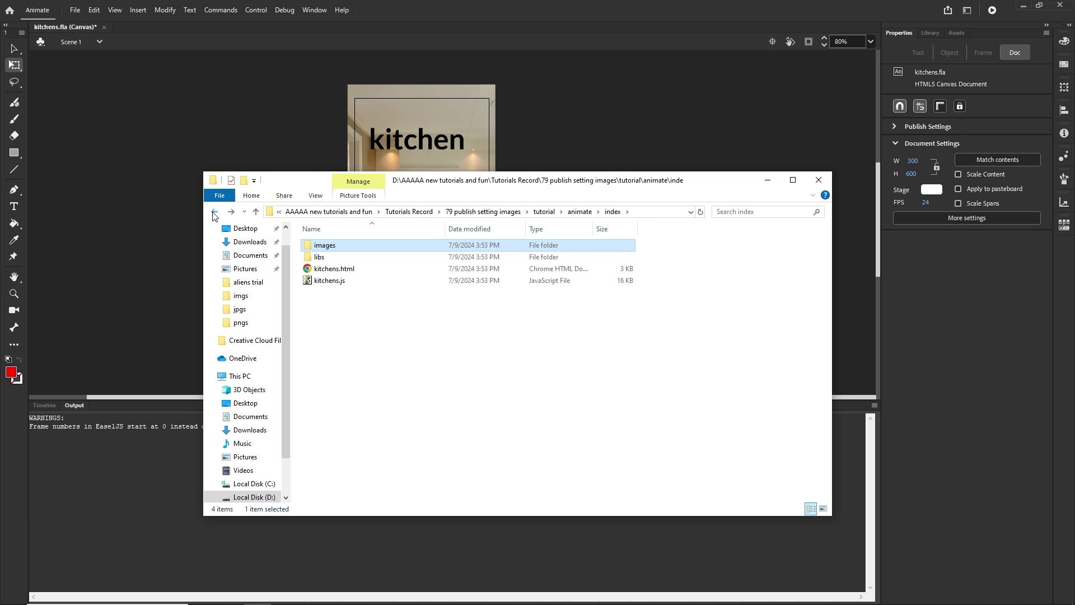
click(213, 212)
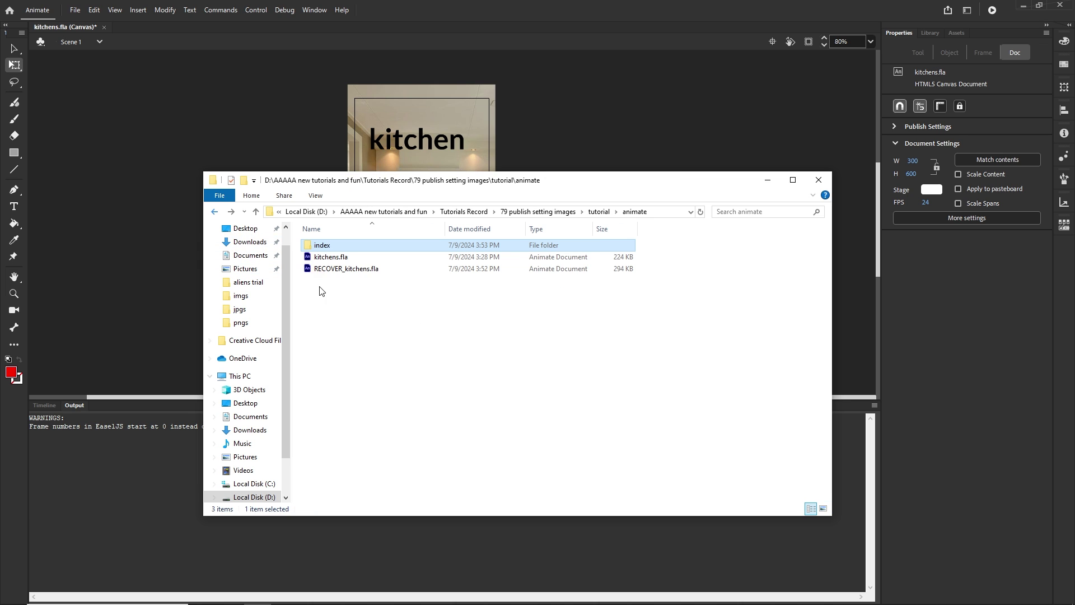
click(321, 252)
right_click(322, 247)
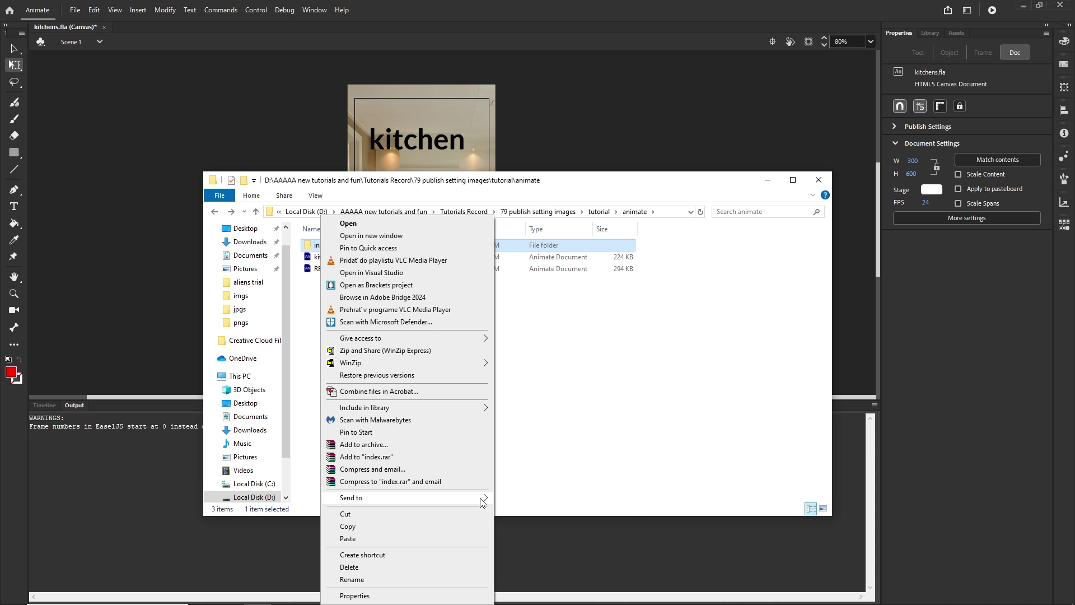
mouse_move(483, 503)
click(538, 511)
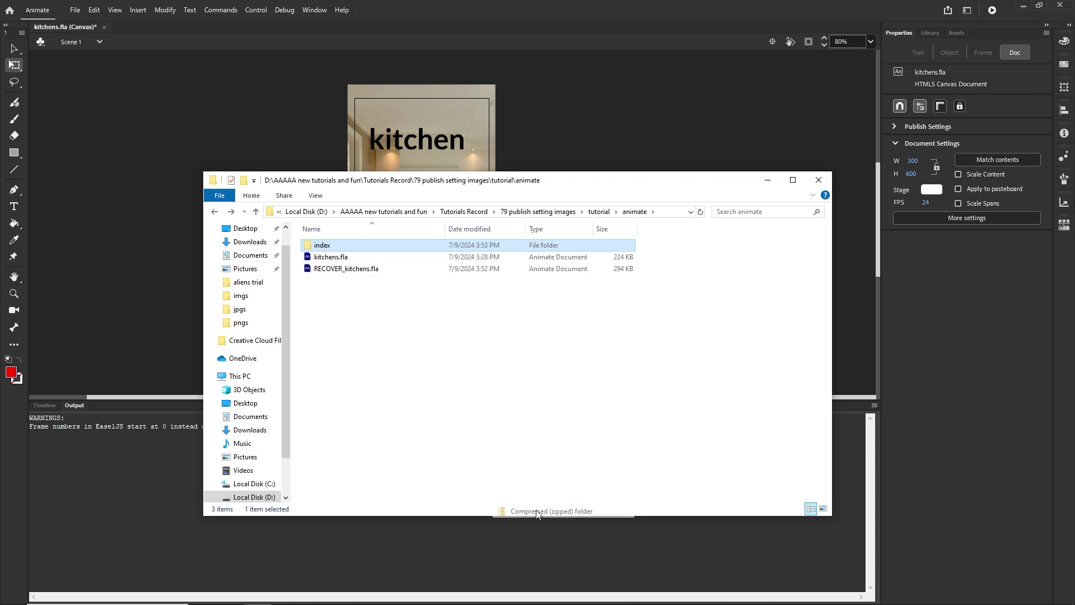
click(466, 401)
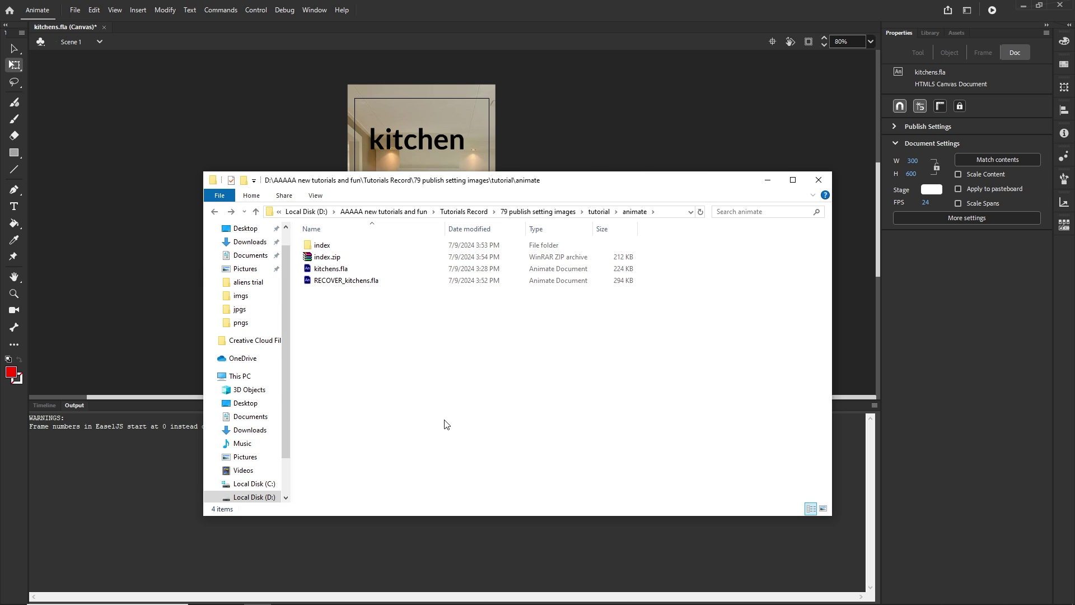
click(327, 260)
Step: Delete the new index.zip and select ANIMATE.png and html5.png in index\images
key(Delete)
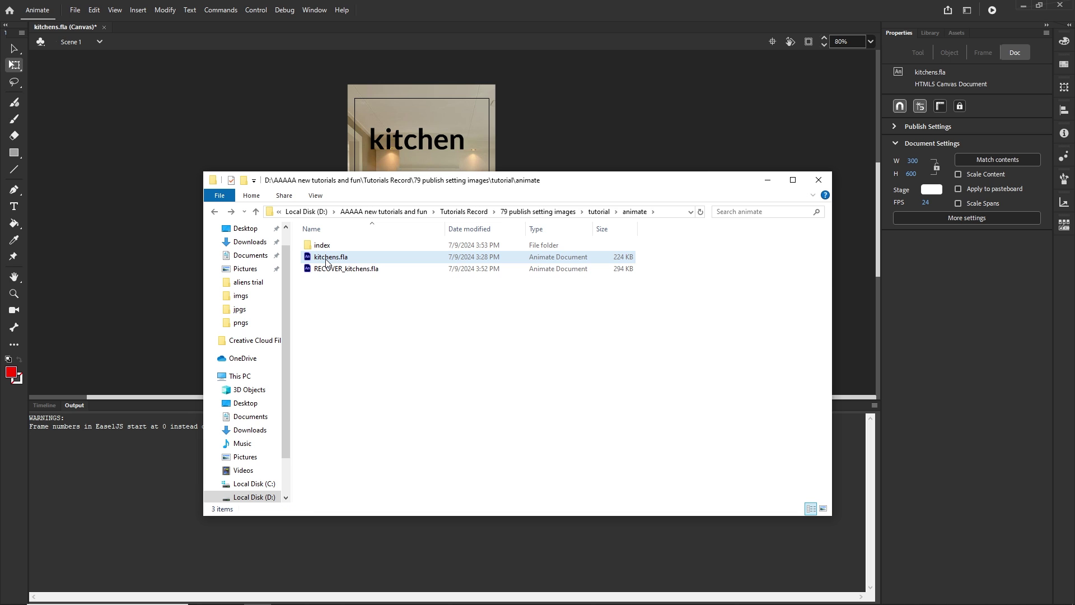
double_click(322, 245)
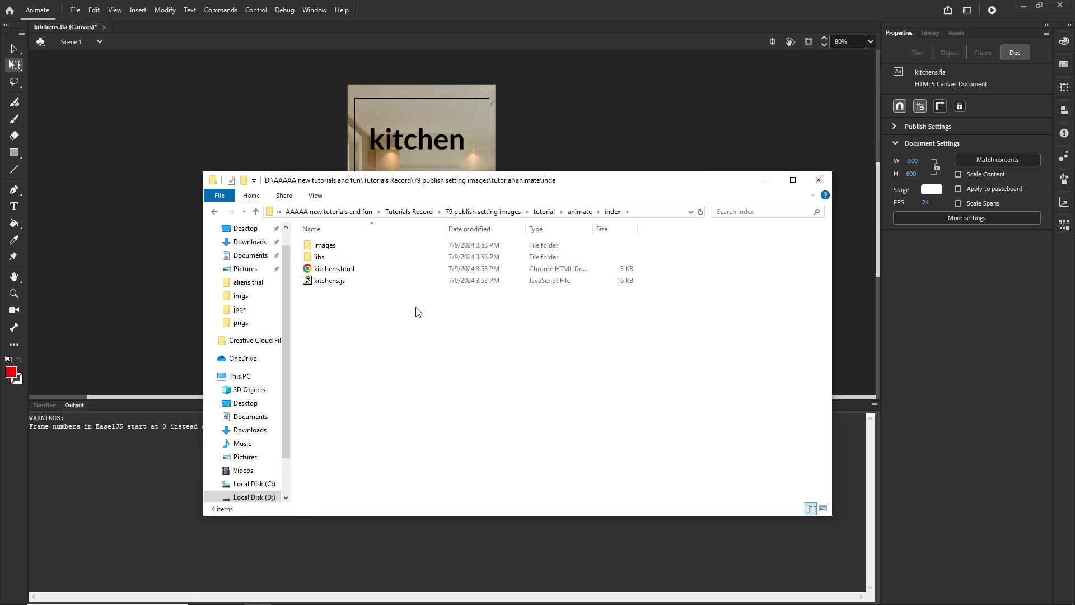
click(336, 250)
double_click(337, 252)
click(395, 274)
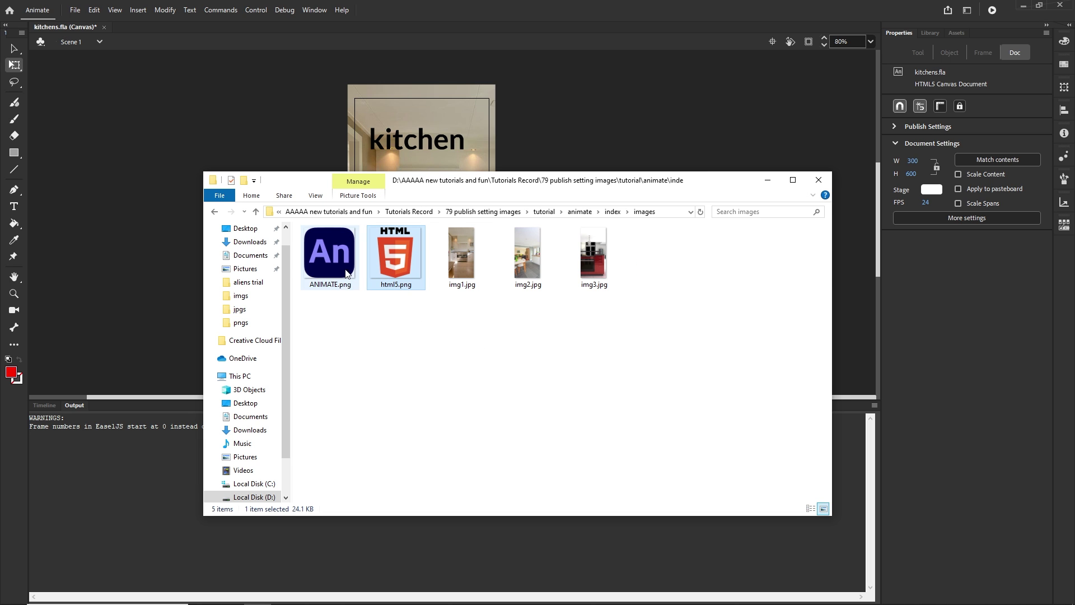
ctrl+click(327, 275)
Step: Reload TinyPNG and upload ANIMATE.png and html5.png for compression
click(518, 594)
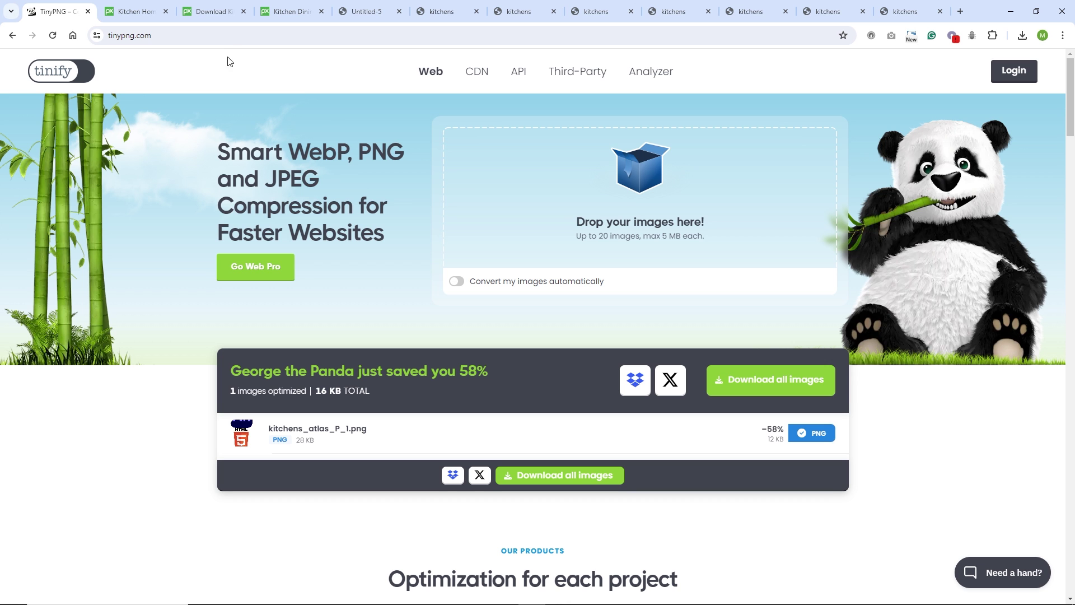
click(237, 38)
key(Return)
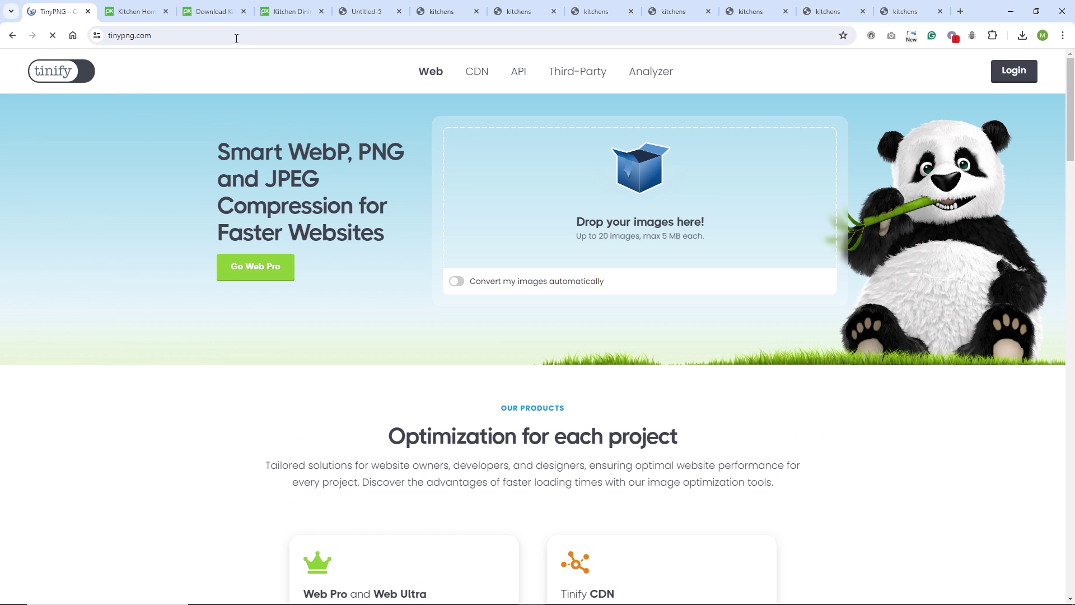
click(257, 594)
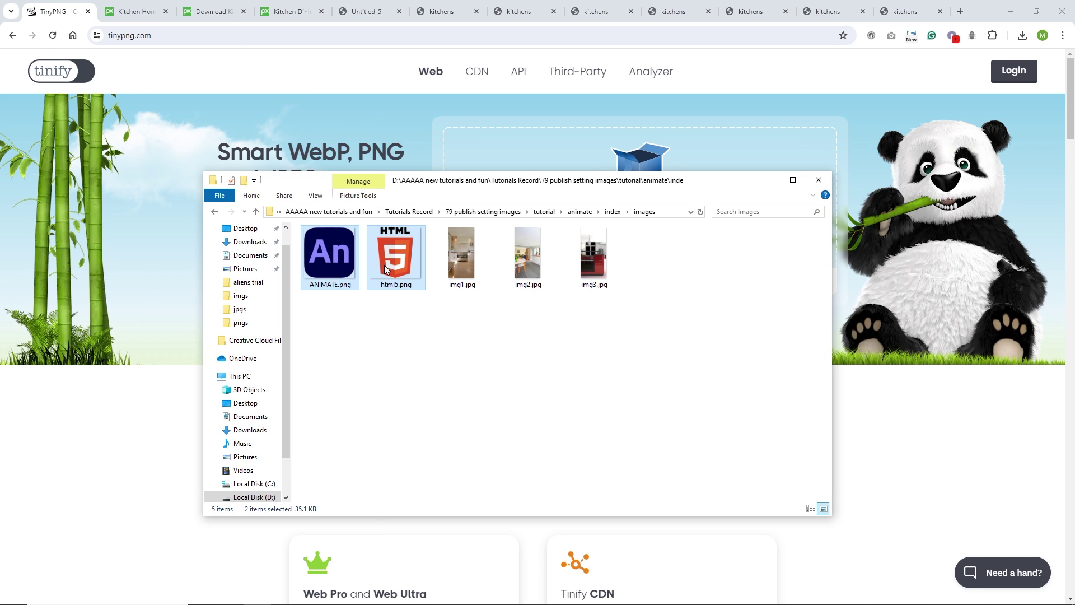
drag(334, 267, 505, 160)
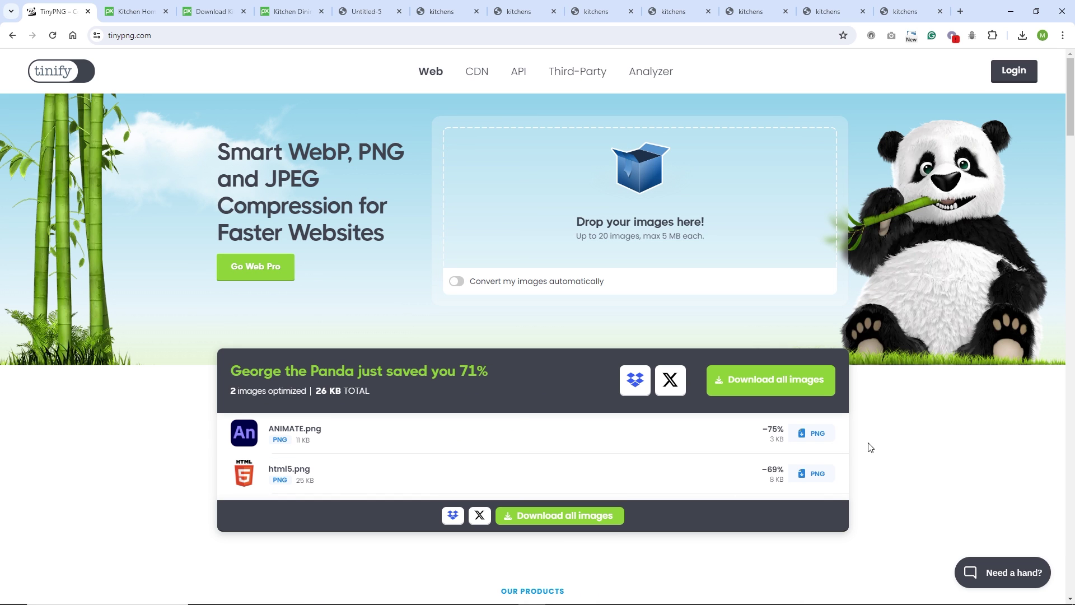
Step: Save all compressed images as tinified.zip in the images folder
click(812, 433)
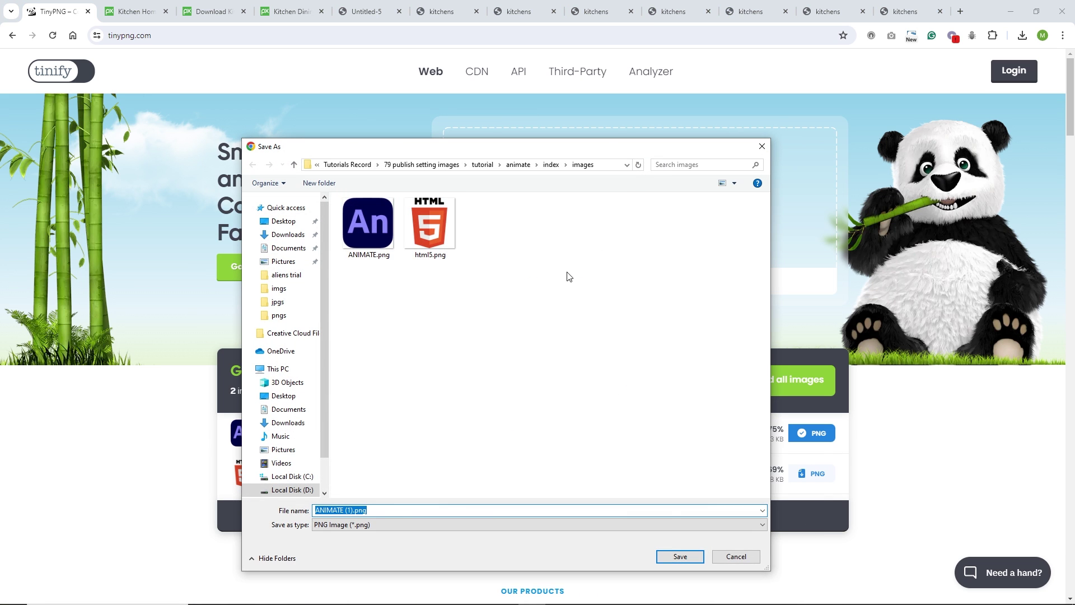
click(742, 561)
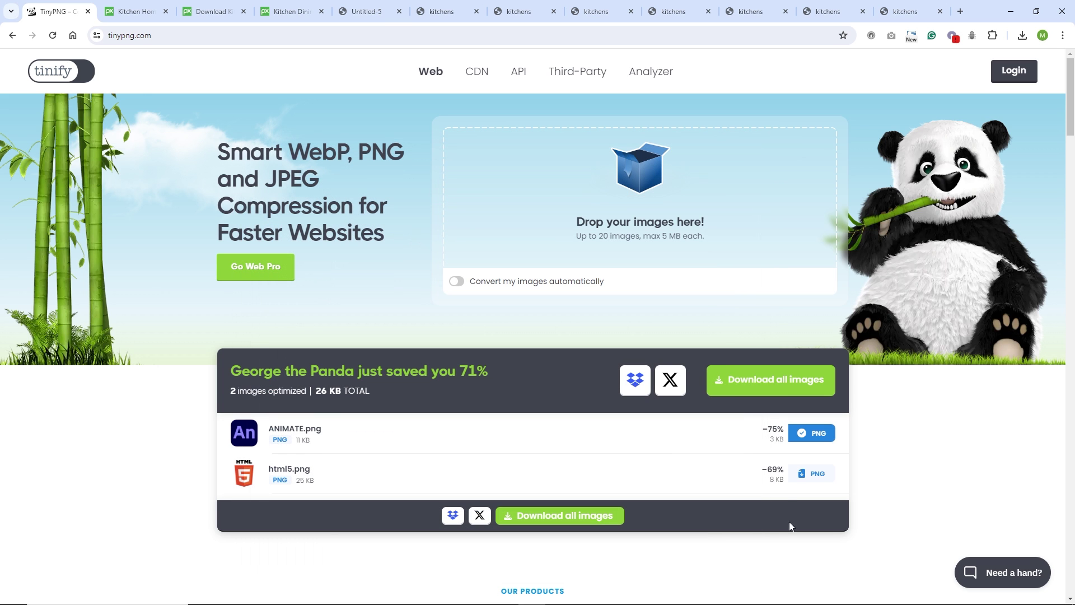
click(772, 391)
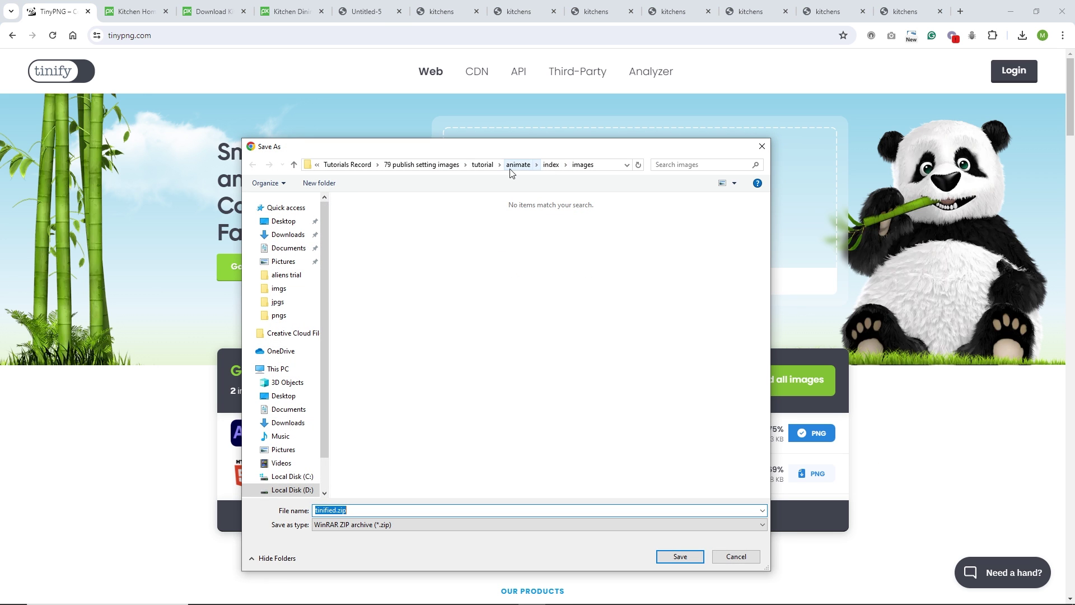
click(673, 560)
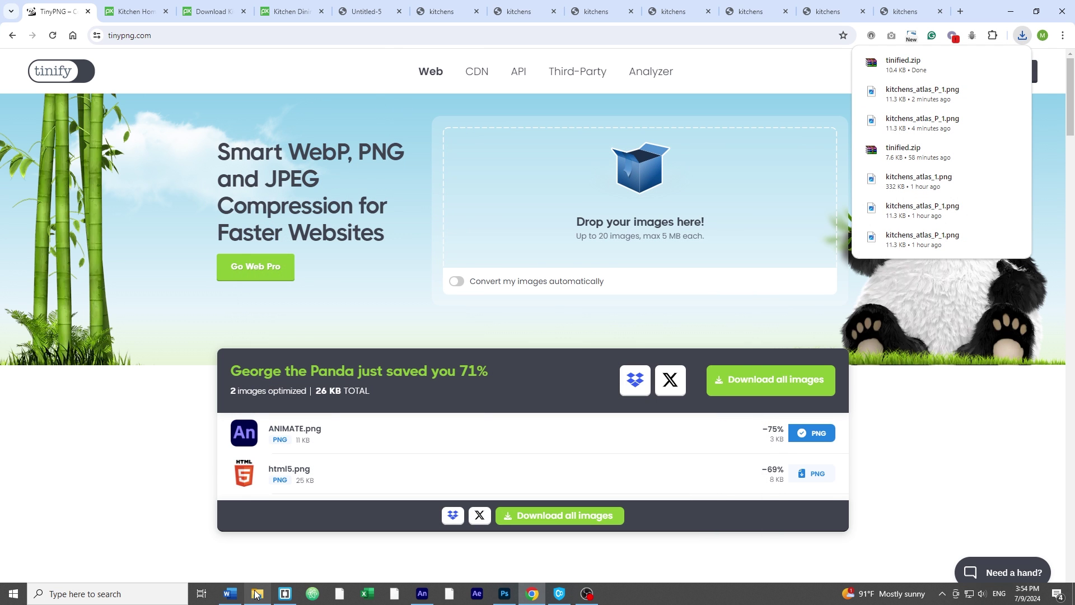
Step: Extract tinified.zip over the original PNGs and delete the zip
click(257, 594)
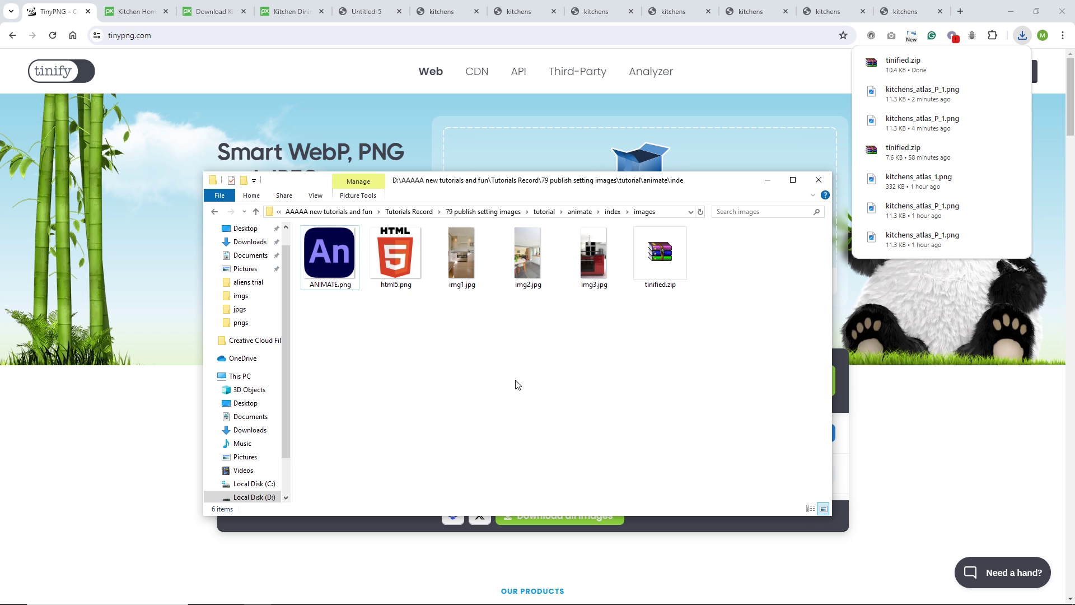
right_click(661, 256)
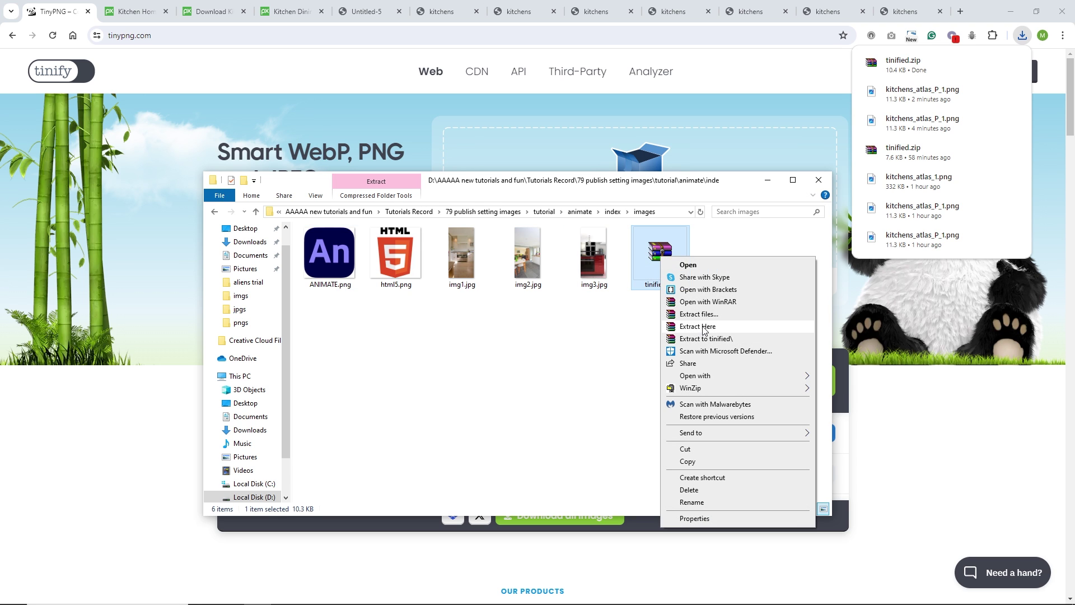
click(704, 328)
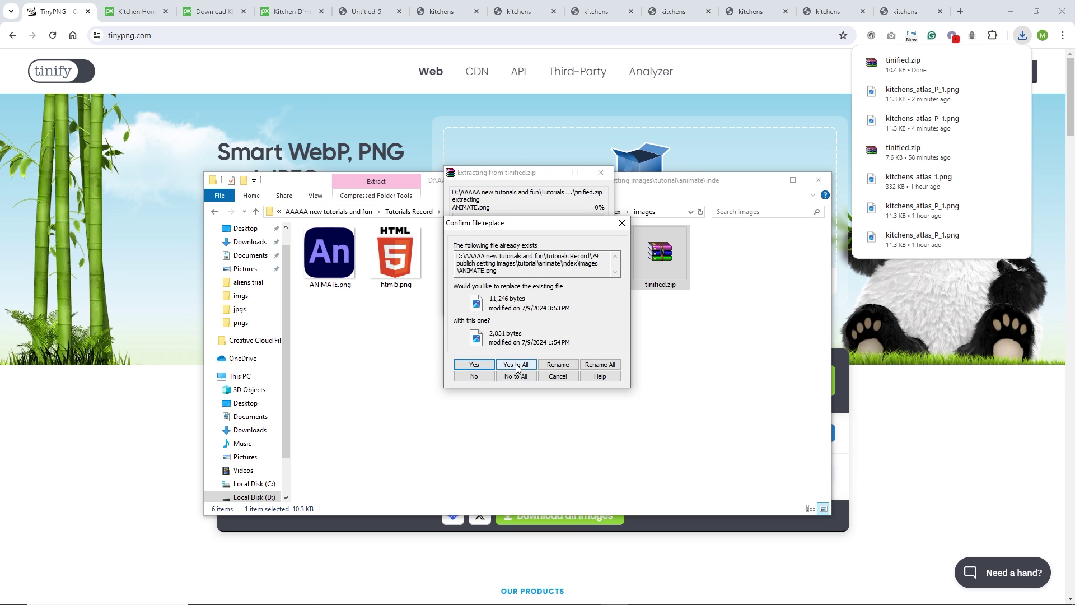
click(516, 365)
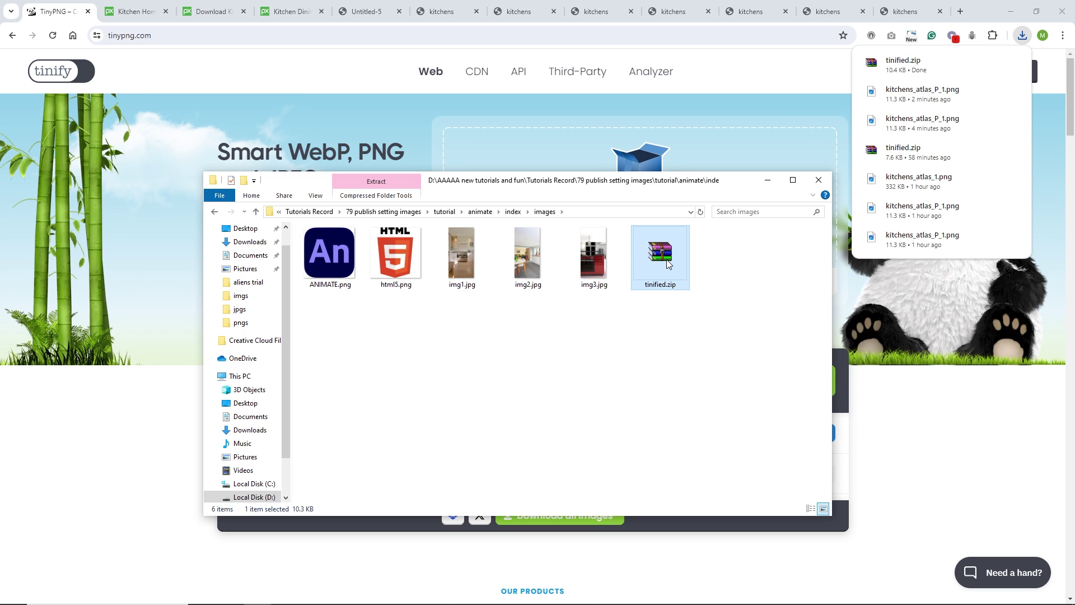
key(Delete)
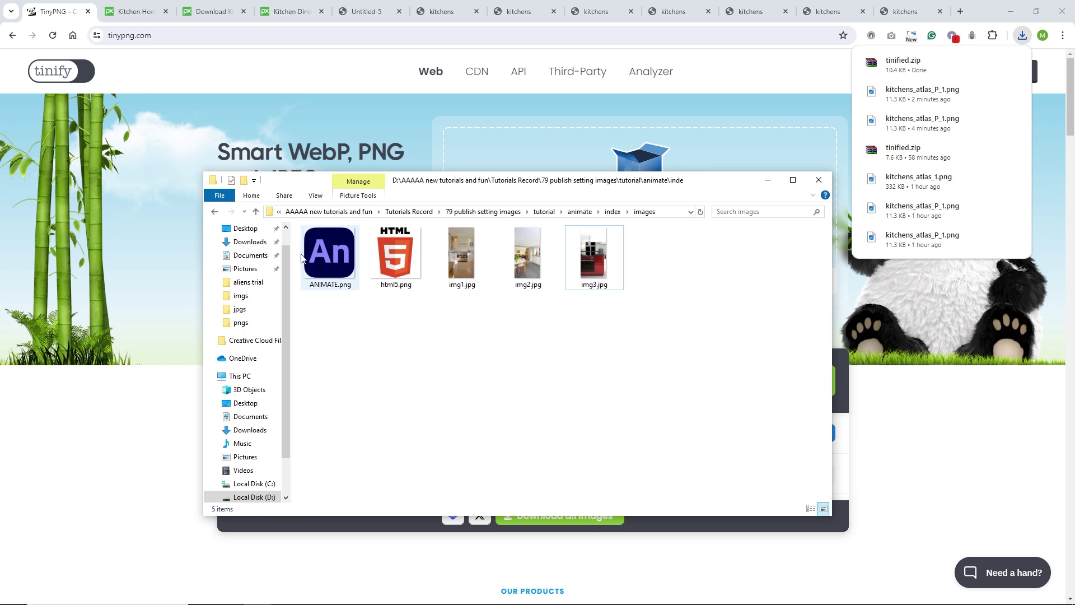
Step: Compress the index folder into a new index.zip in the animate folder
click(218, 212)
click(218, 212)
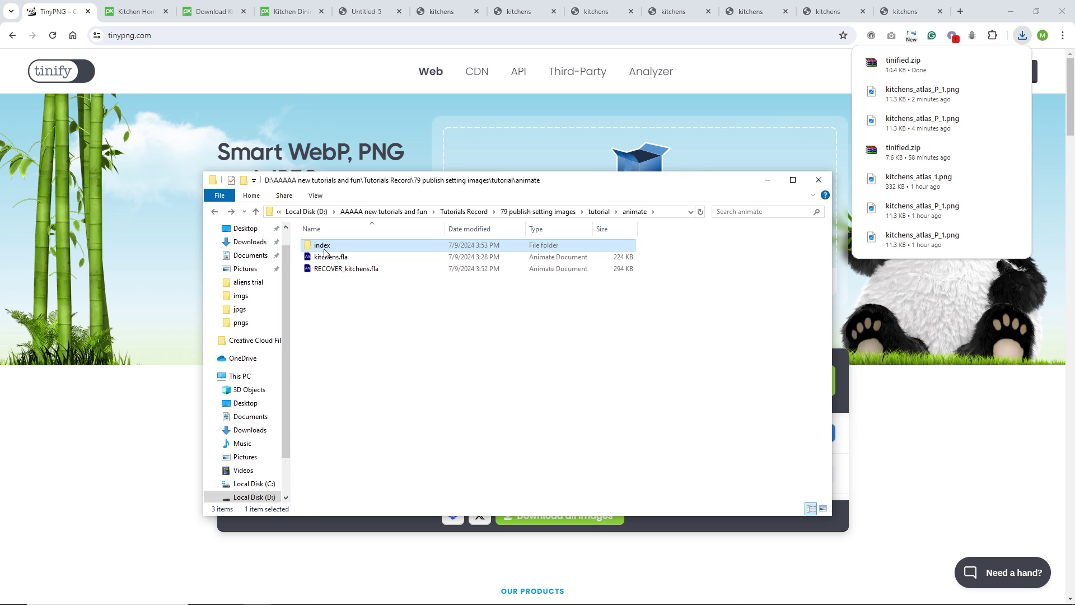
right_click(324, 249)
mouse_move(456, 498)
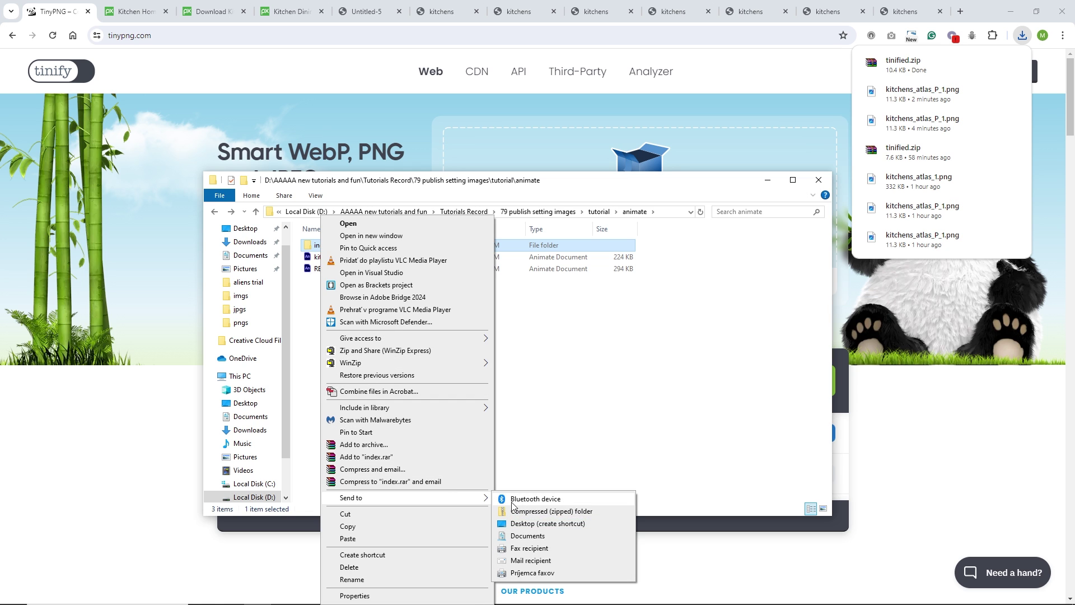
click(518, 511)
click(496, 381)
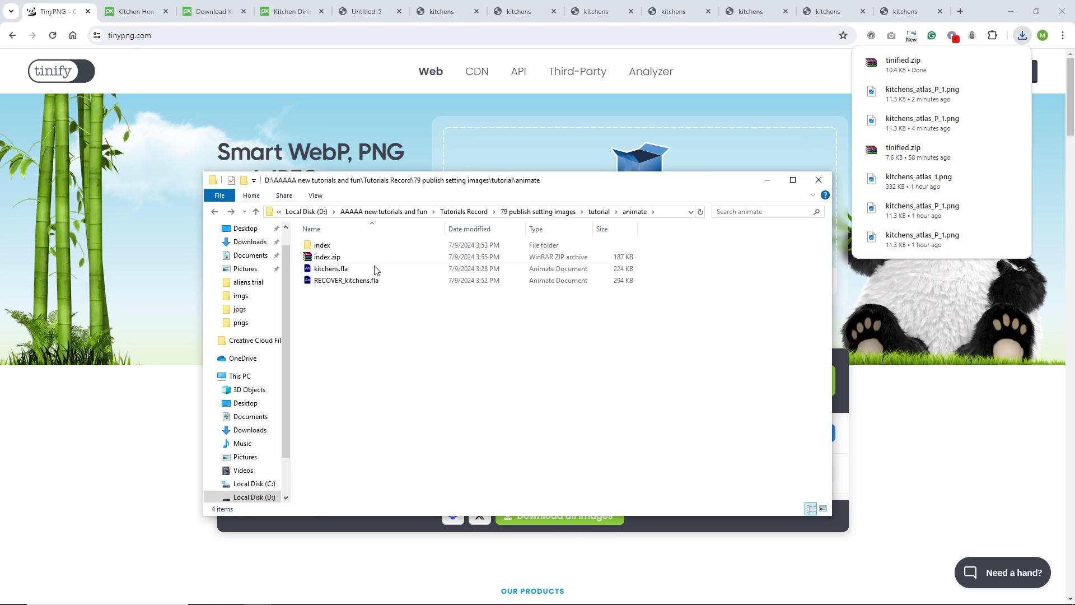
Step: Delete index.zip from the animate folder and return to kitchens.fla in Animate
click(334, 261)
key(Delete)
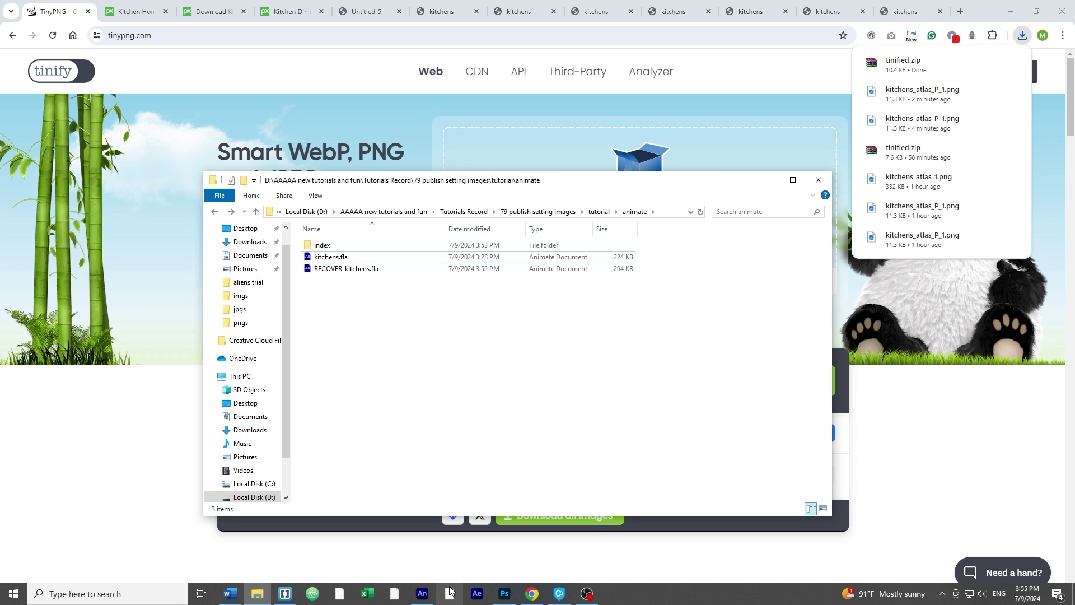
click(422, 593)
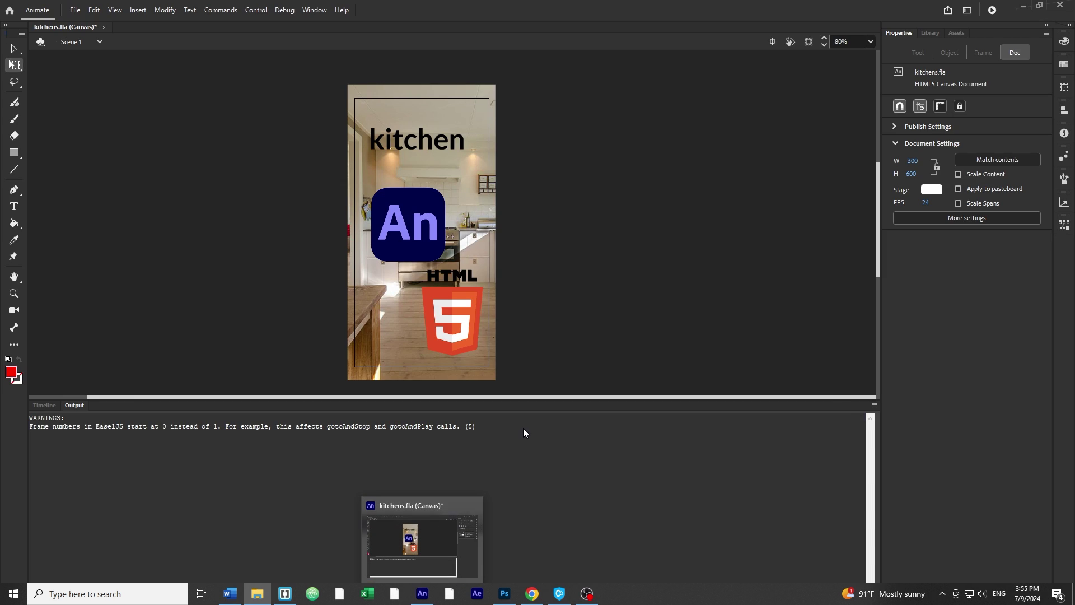
click(423, 593)
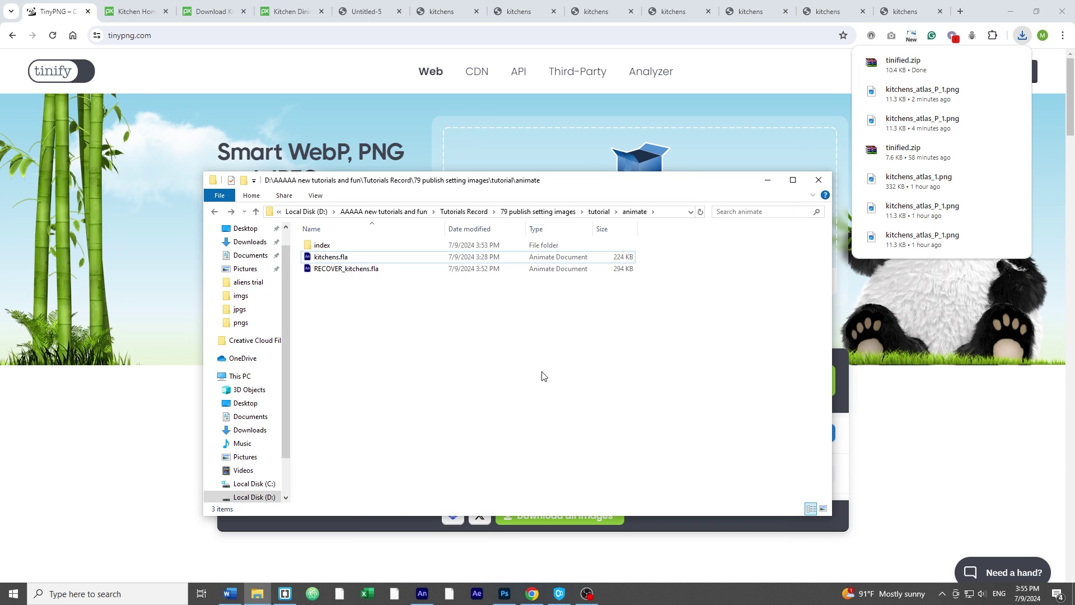
click(423, 594)
click(75, 10)
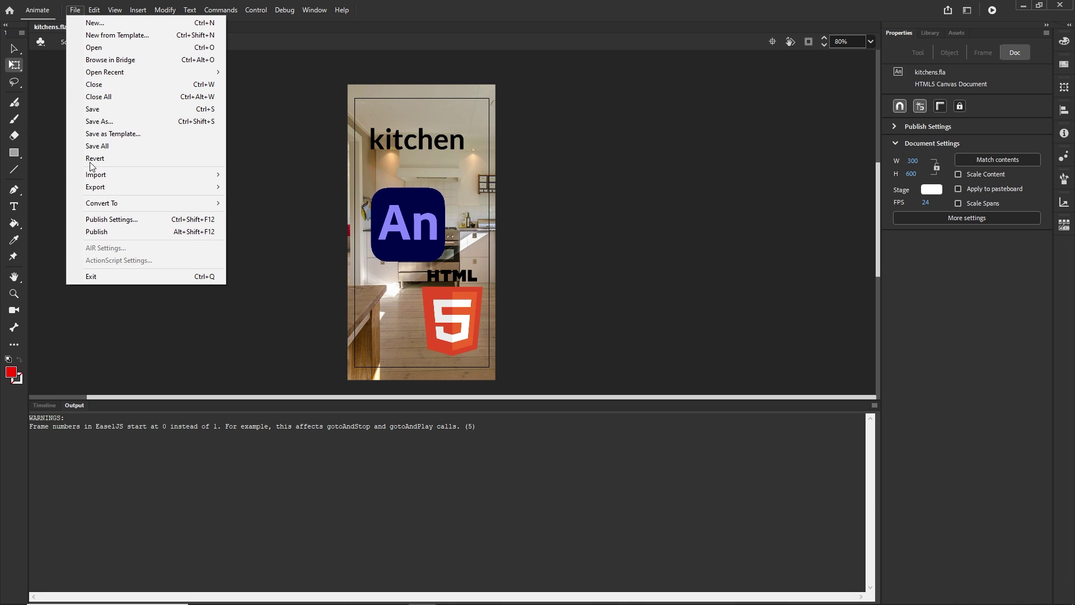
Step: Review the Image Settings and HTML/JS tabs, then set Export as to Texture instead of Spritesheet
click(100, 219)
click(395, 317)
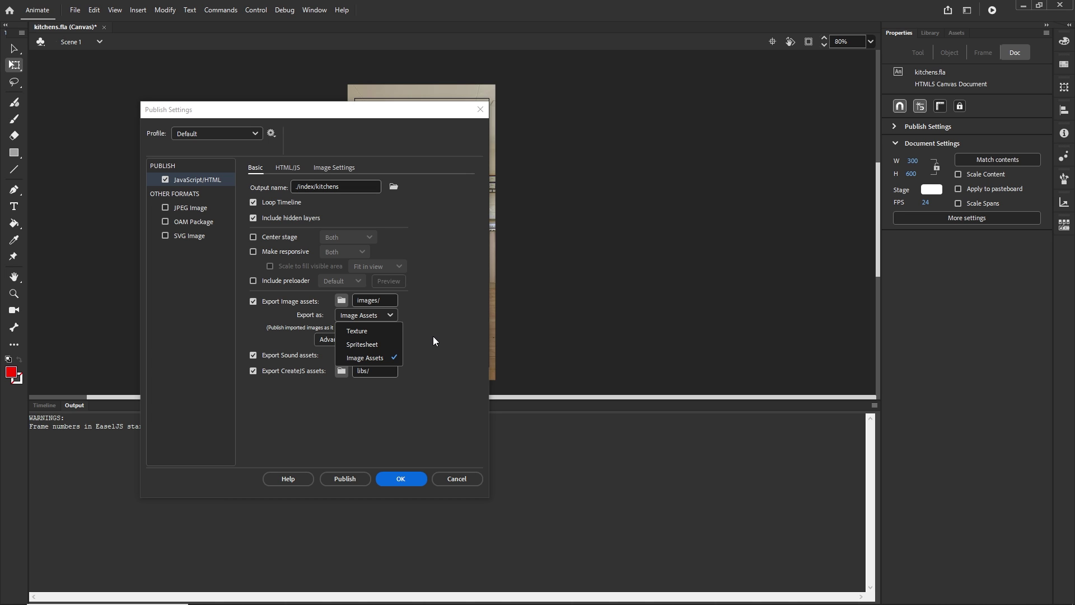
click(356, 345)
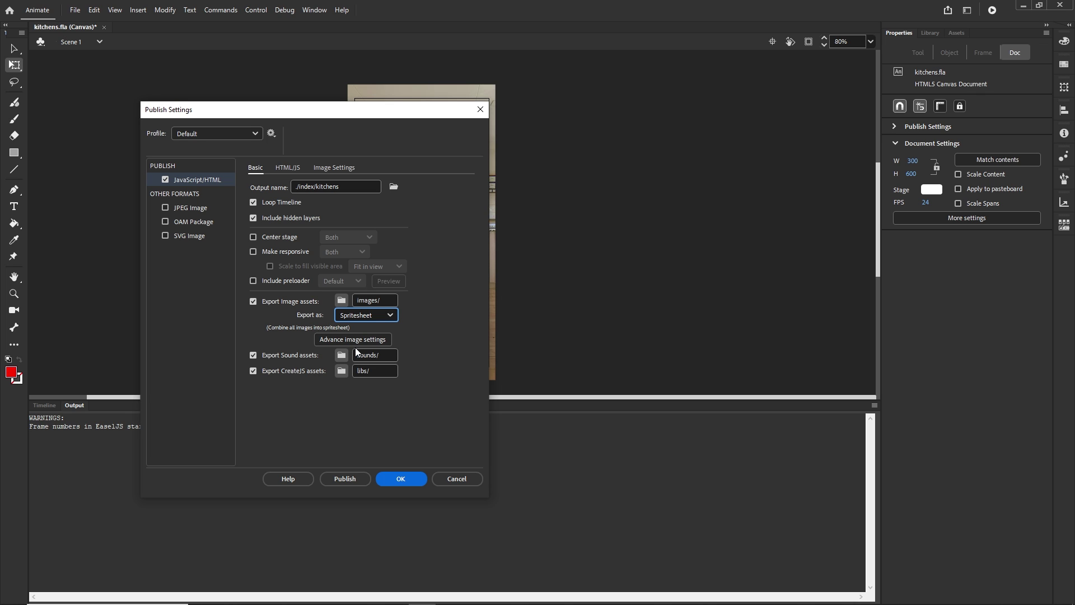
click(335, 168)
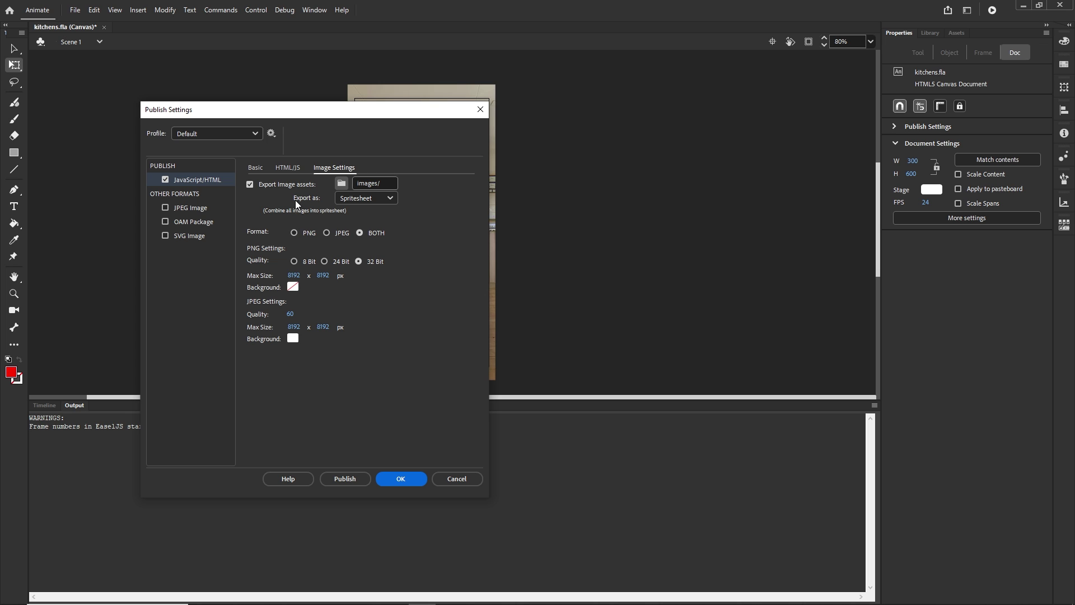
click(288, 170)
click(258, 169)
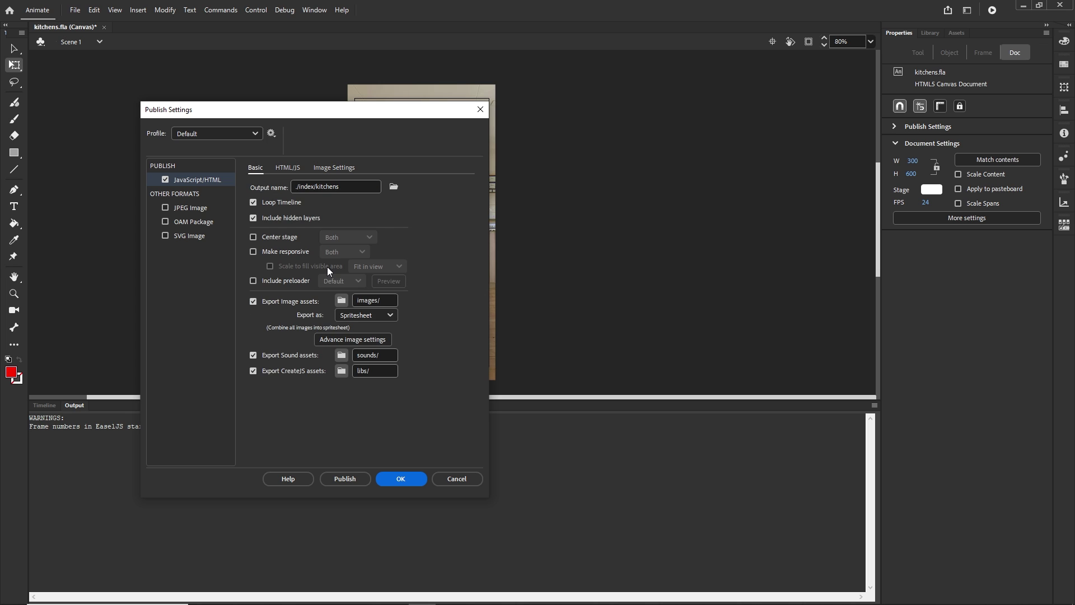
click(389, 316)
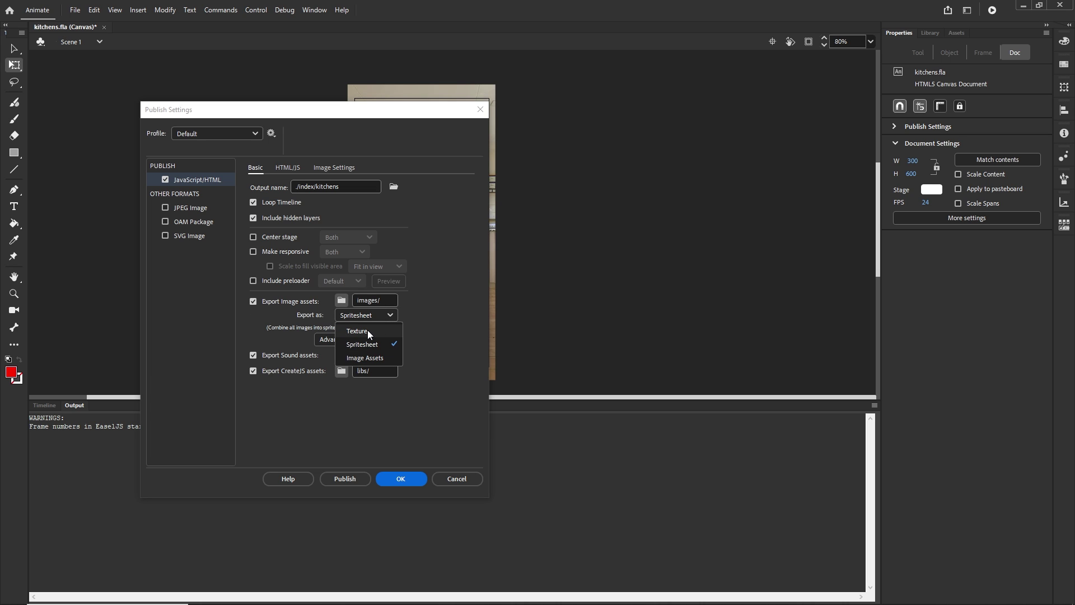
click(367, 331)
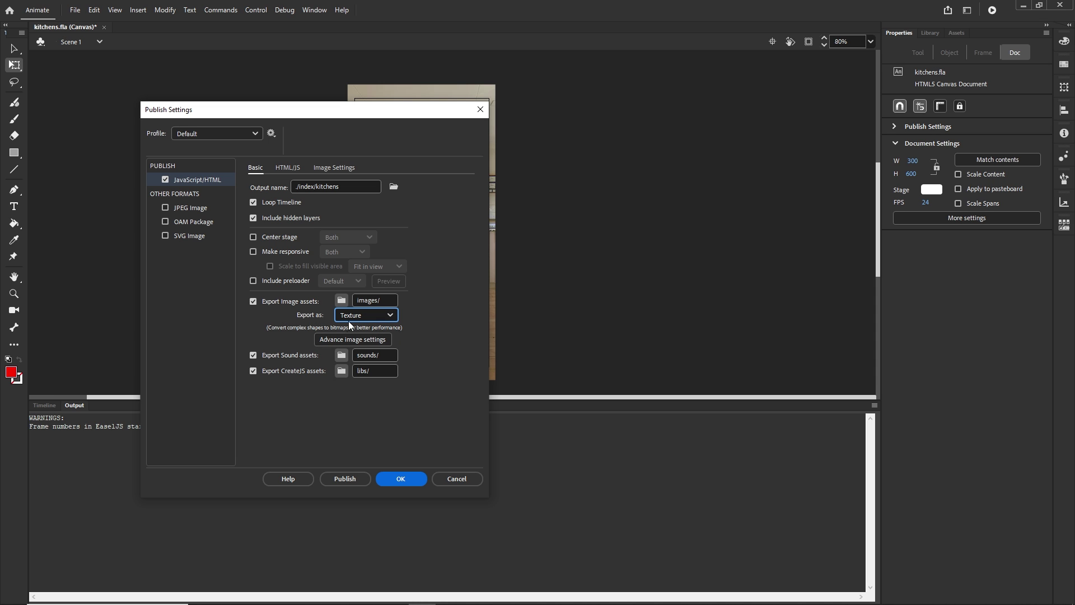
click(257, 594)
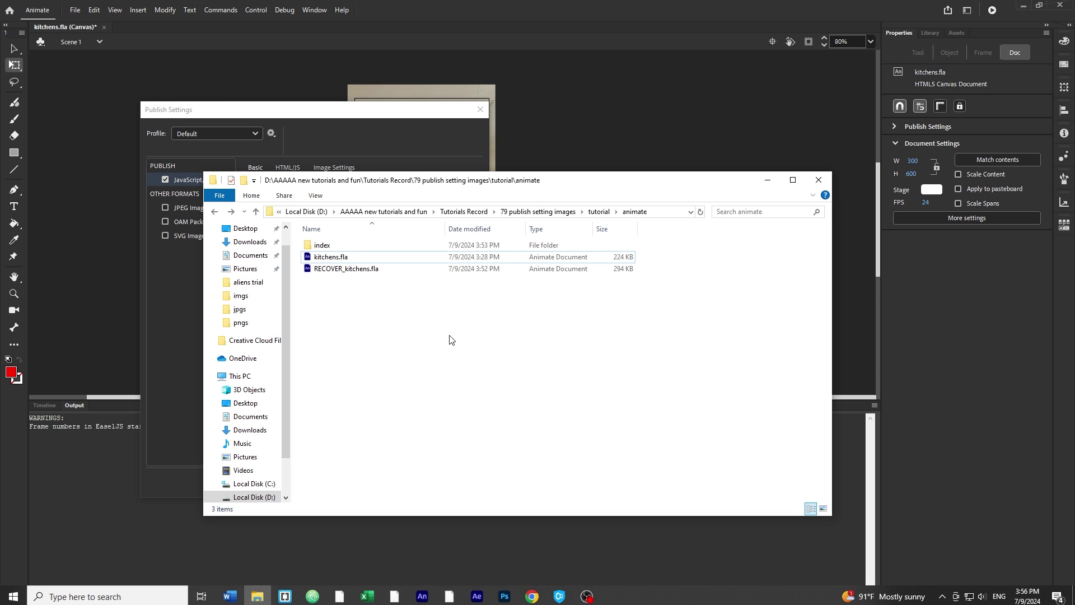
Step: Delete all old published files from the index folder
double_click(322, 245)
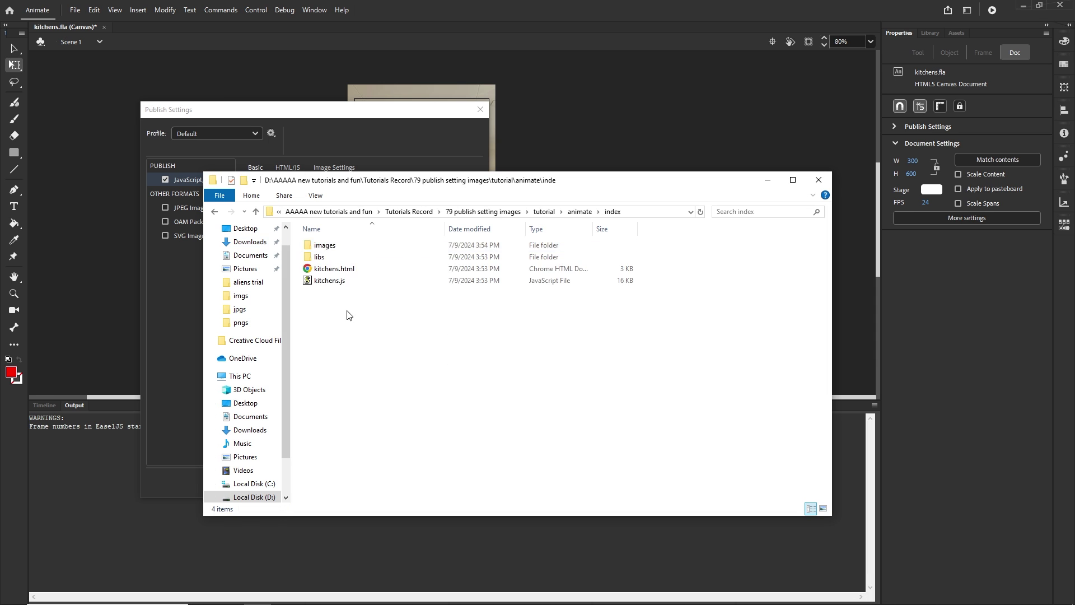
drag(360, 308, 325, 247)
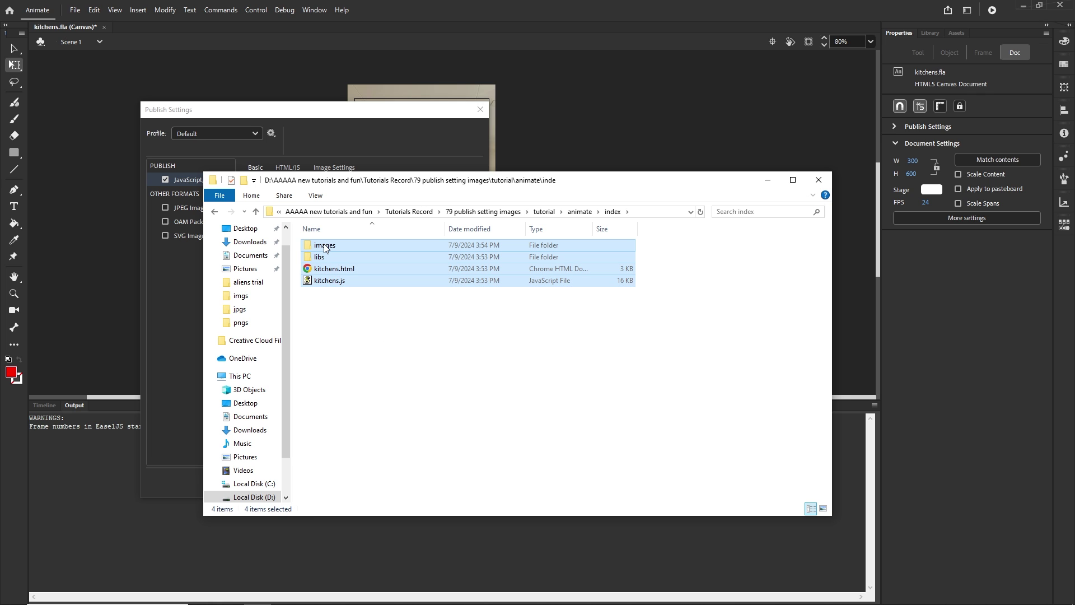
key(Delete)
Step: Review Image Settings and accept the Texture-based publish settings
click(433, 137)
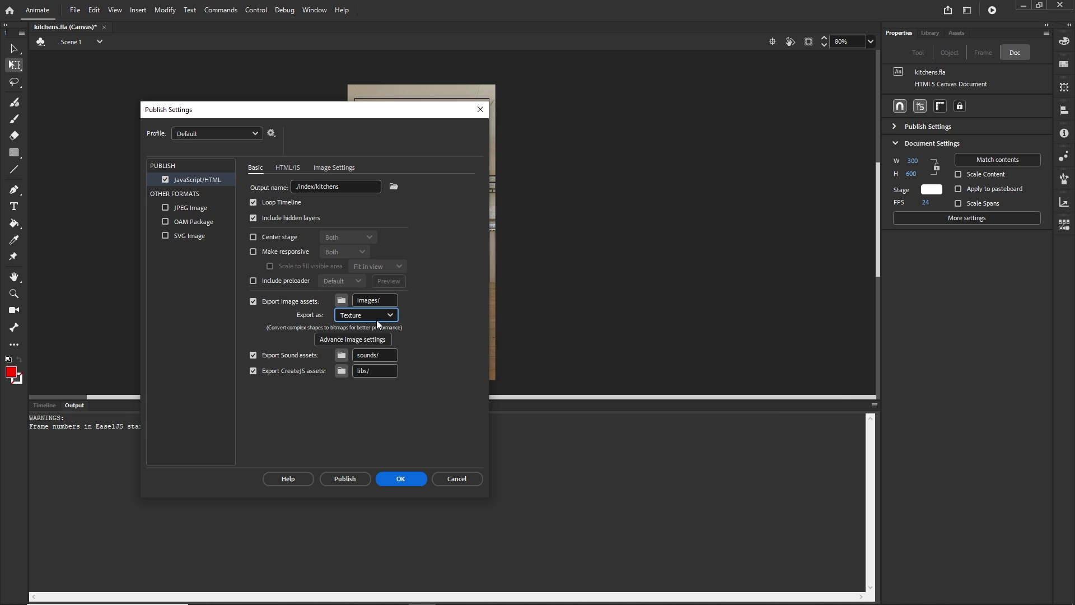
click(338, 171)
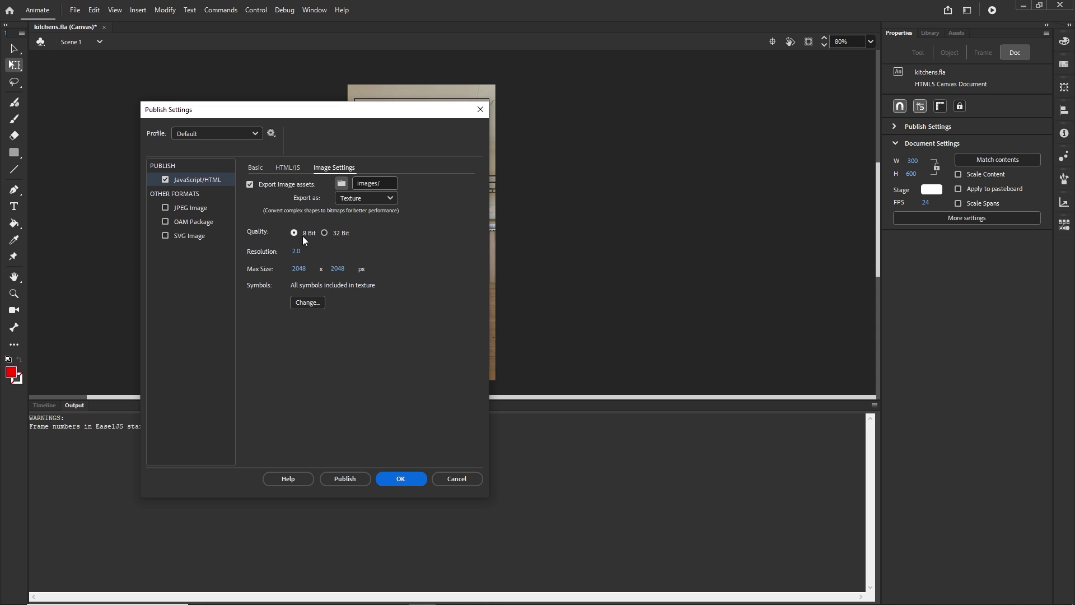
click(401, 479)
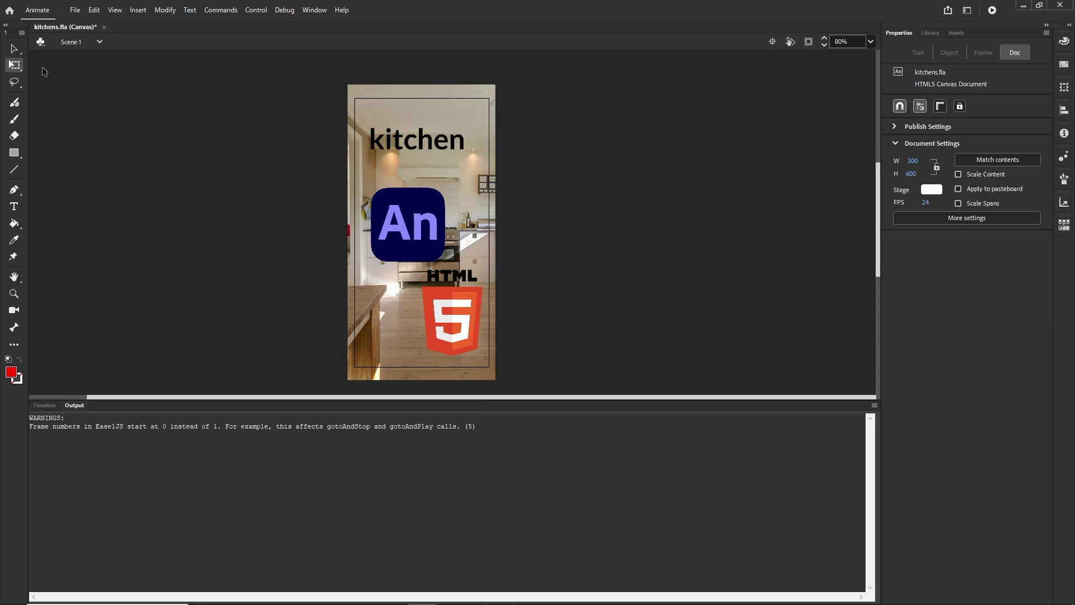
Step: Publish the banner and inspect the packed kitchens_atlas_1.png and its size in index\images
click(74, 10)
click(89, 230)
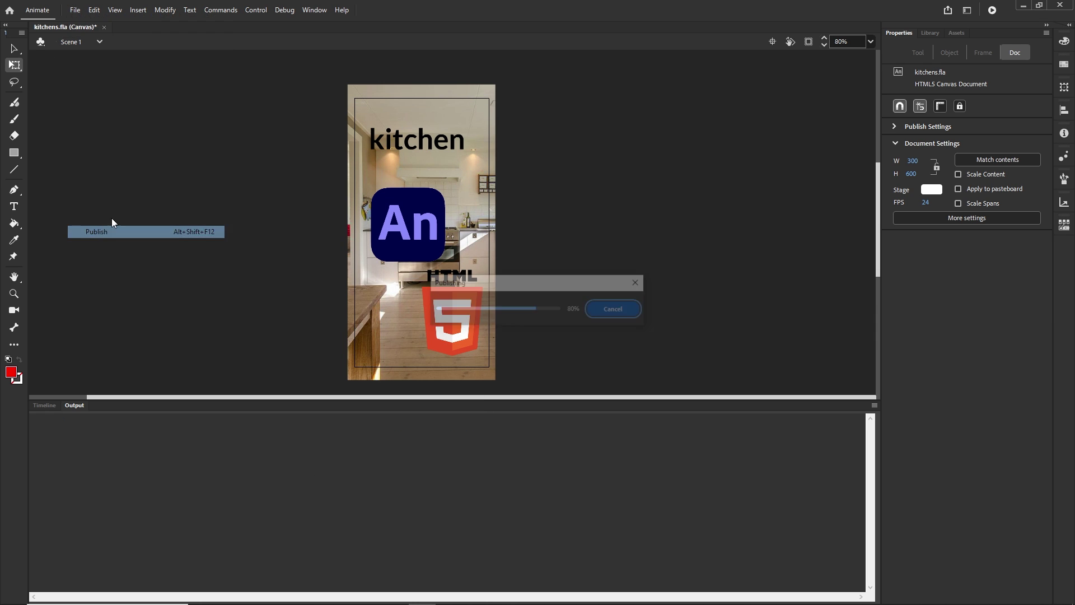
click(257, 595)
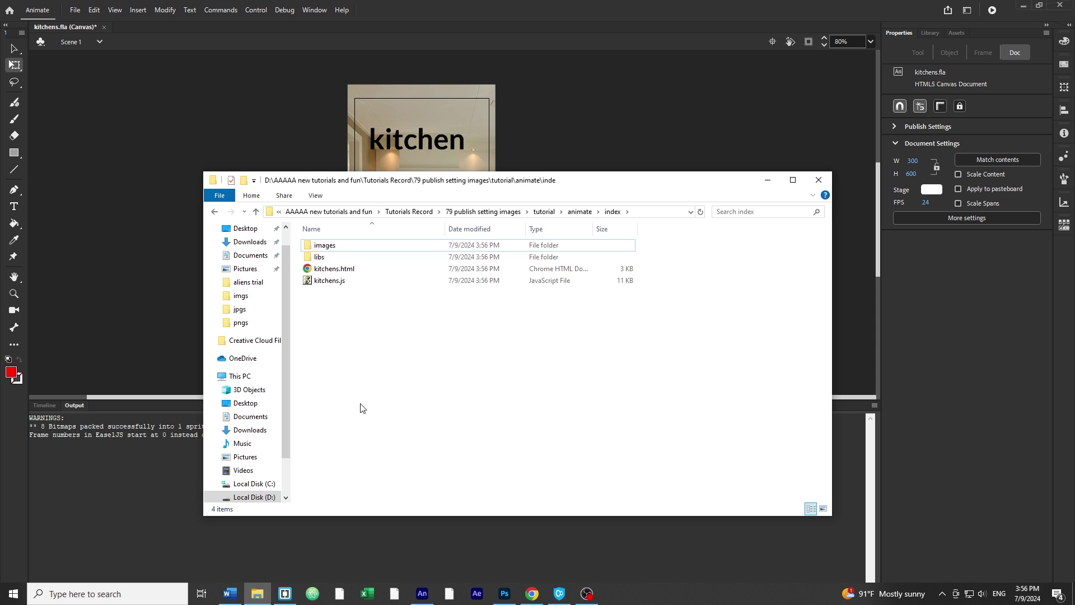
double_click(325, 245)
click(339, 280)
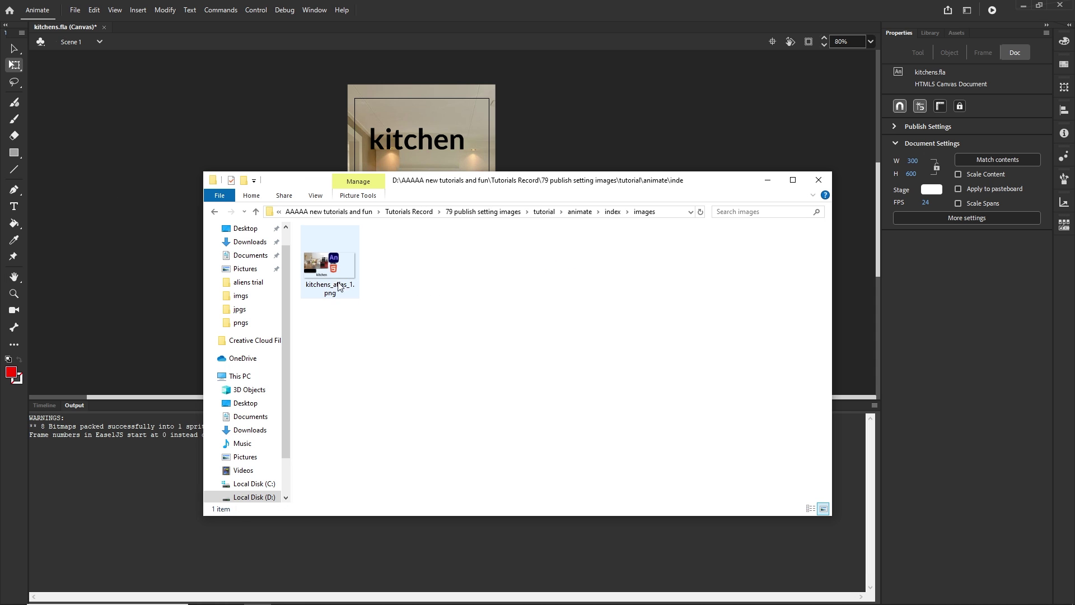
double_click(341, 270)
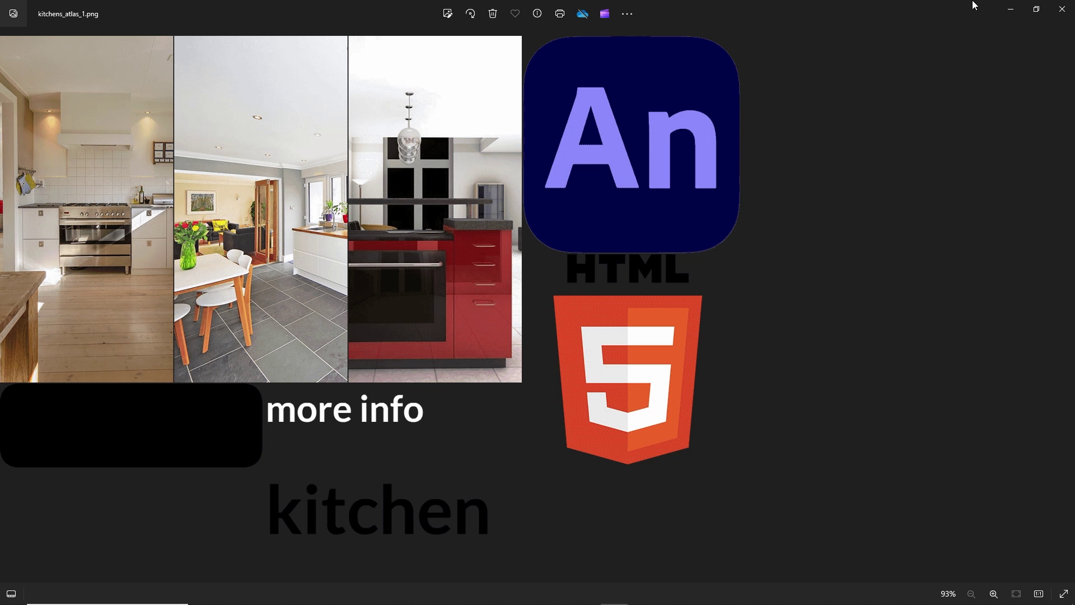
click(1062, 9)
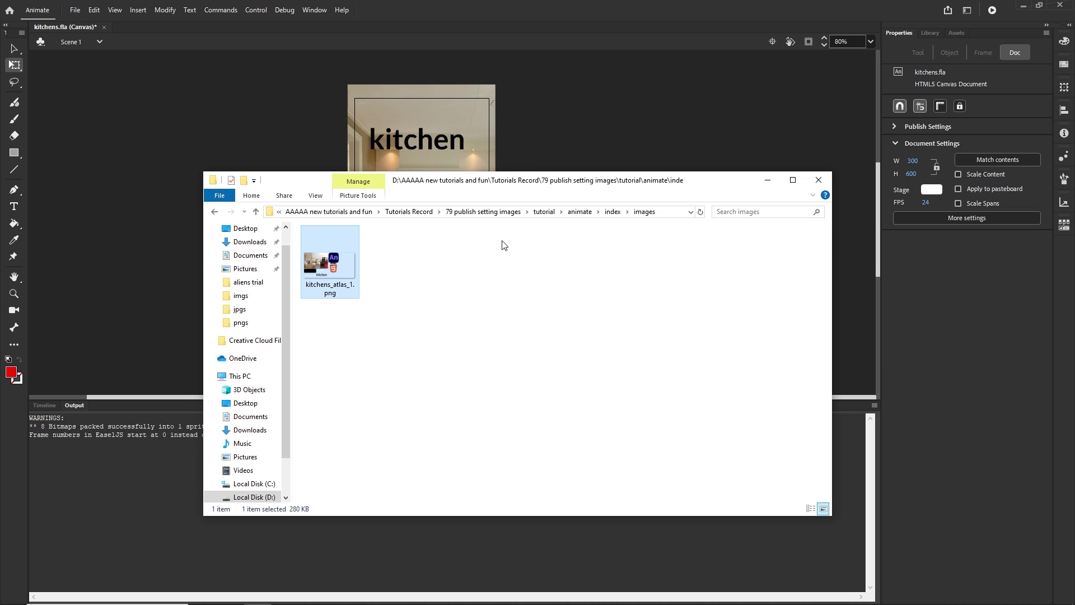
click(315, 287)
Step: Reload TinyPNG and upload kitchens_atlas_1.png for compression
click(532, 594)
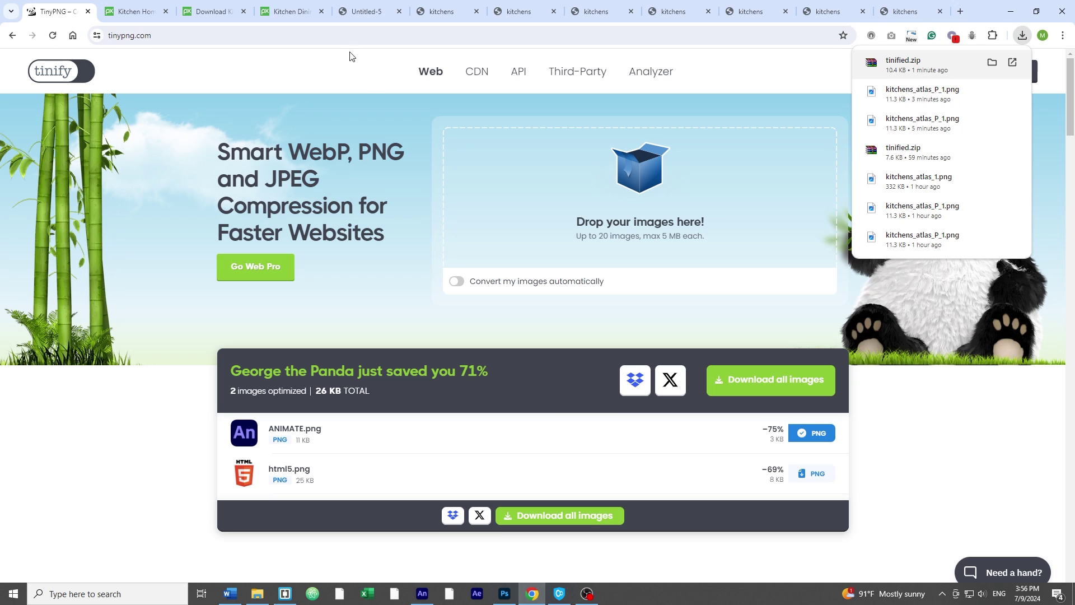
click(322, 35)
key(Return)
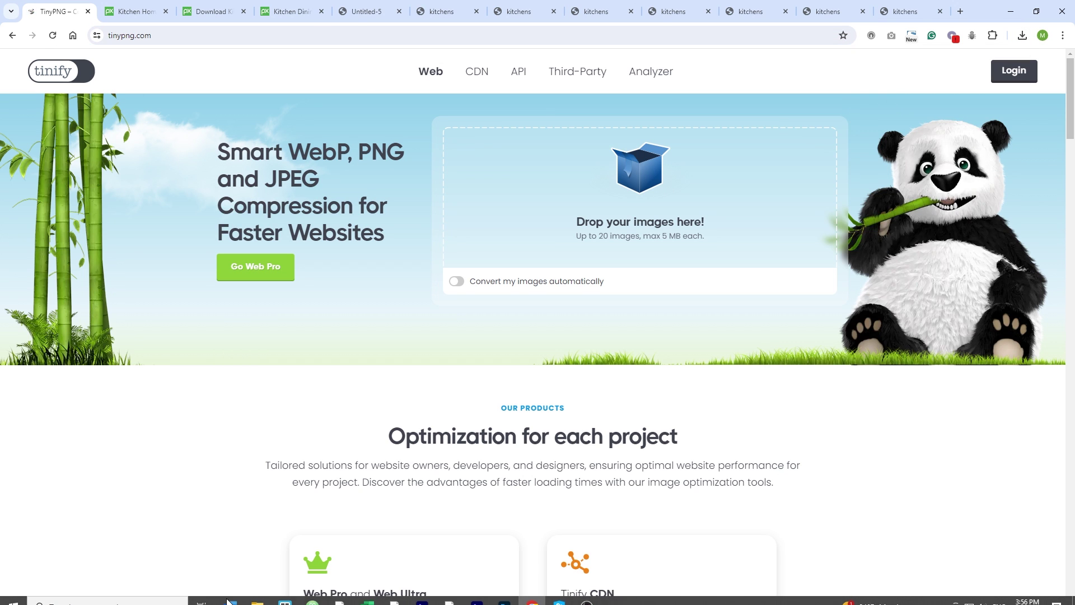
click(257, 594)
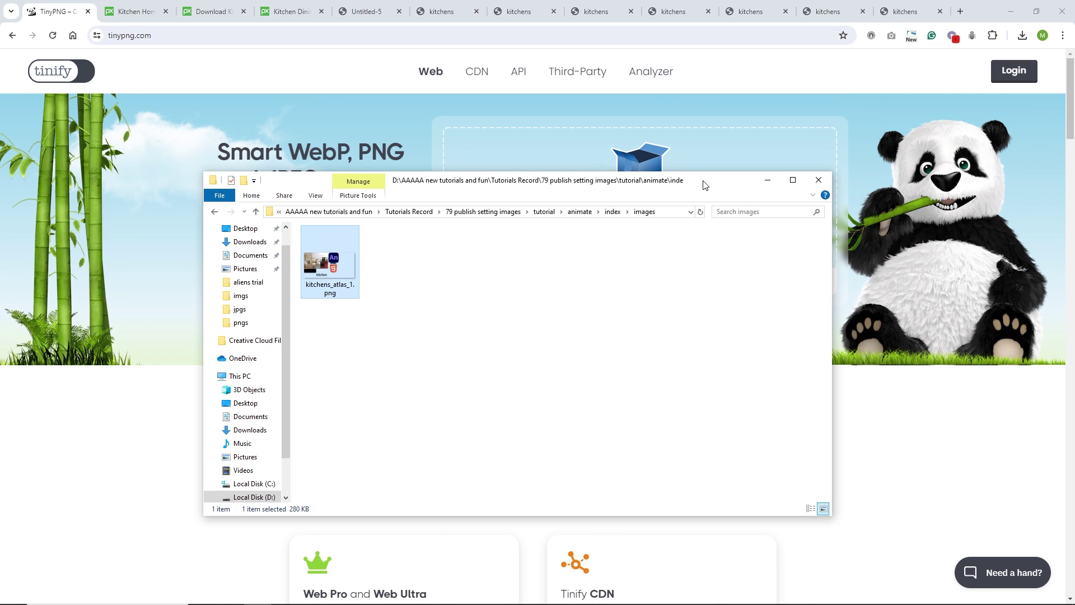
drag(704, 185, 661, 329)
drag(308, 419, 496, 246)
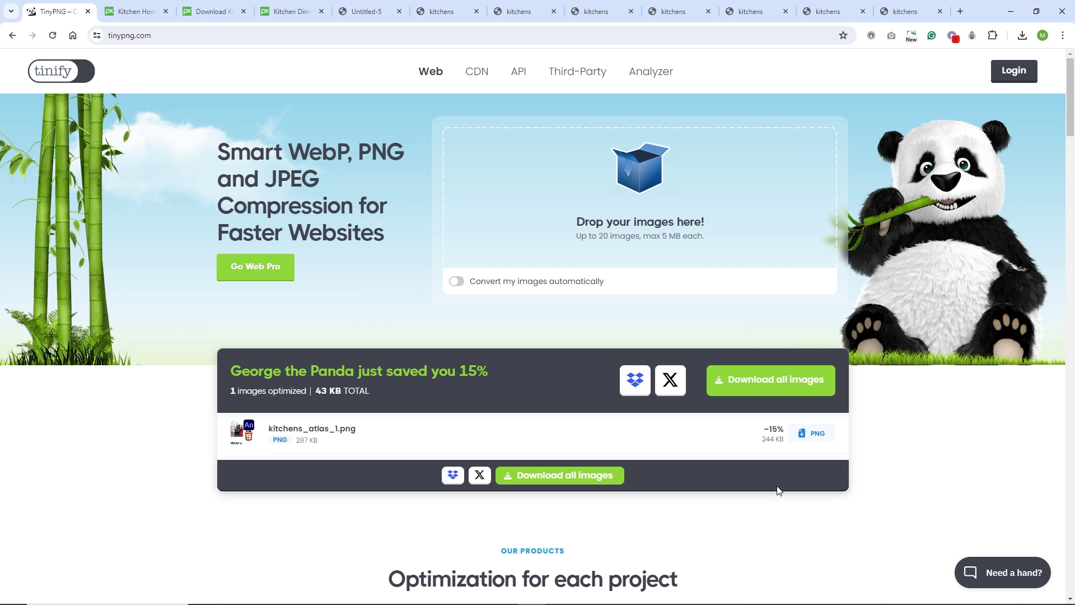
Step: Save the compressed atlas as kitchens_atlas_1.png, replacing the original in the images folder
click(816, 434)
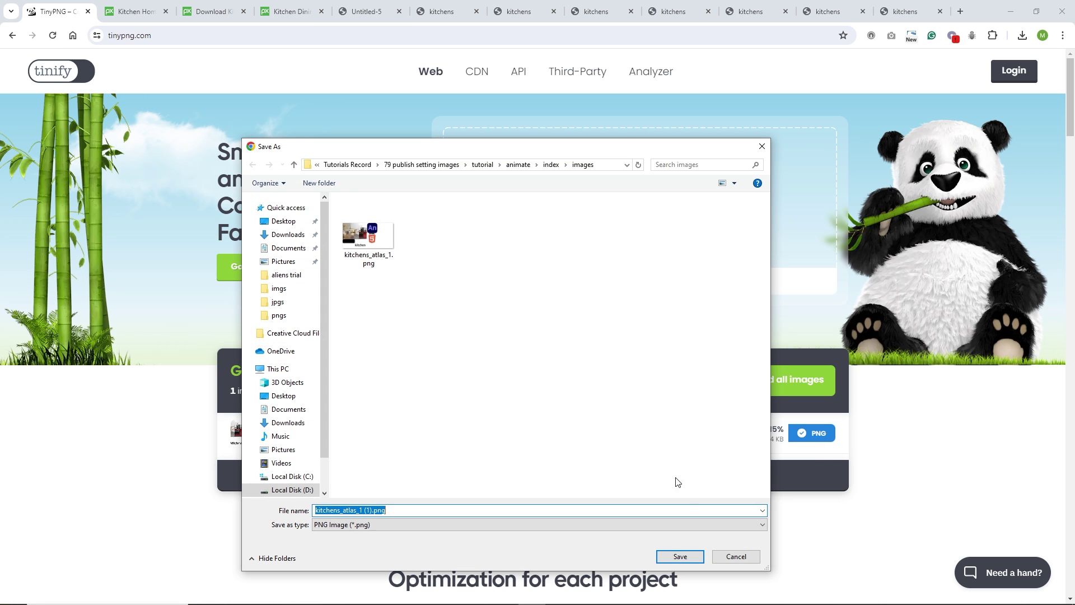
click(376, 510)
key(BackSpace)
key(BackSpace)
key(BackSpace)
key(BackSpace)
click(681, 556)
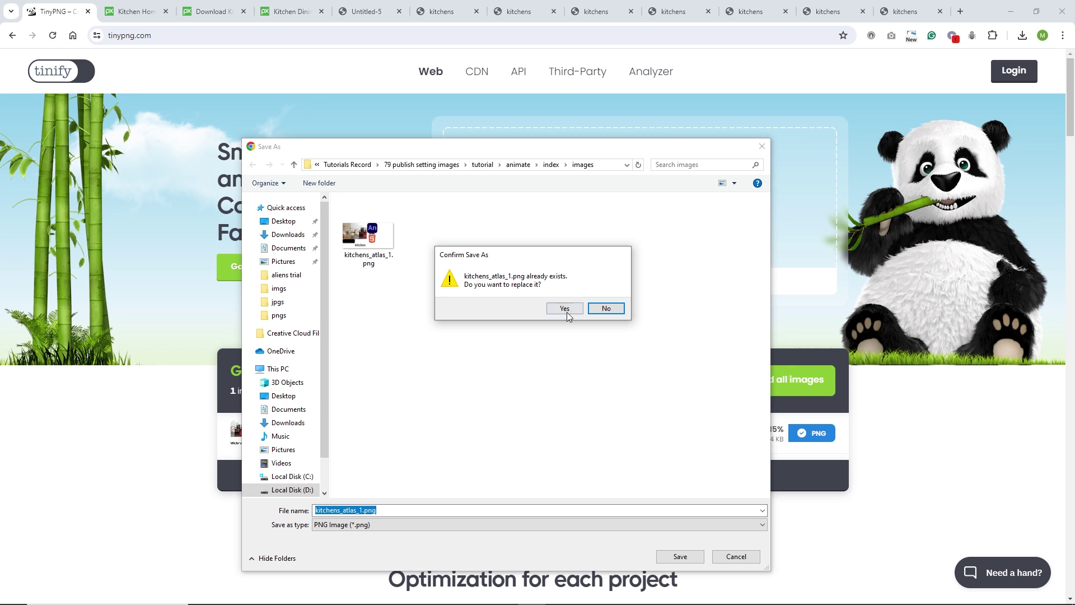
click(564, 308)
Step: From the images folder, go up to the animate folder and zip the index folder into index.zip
click(257, 594)
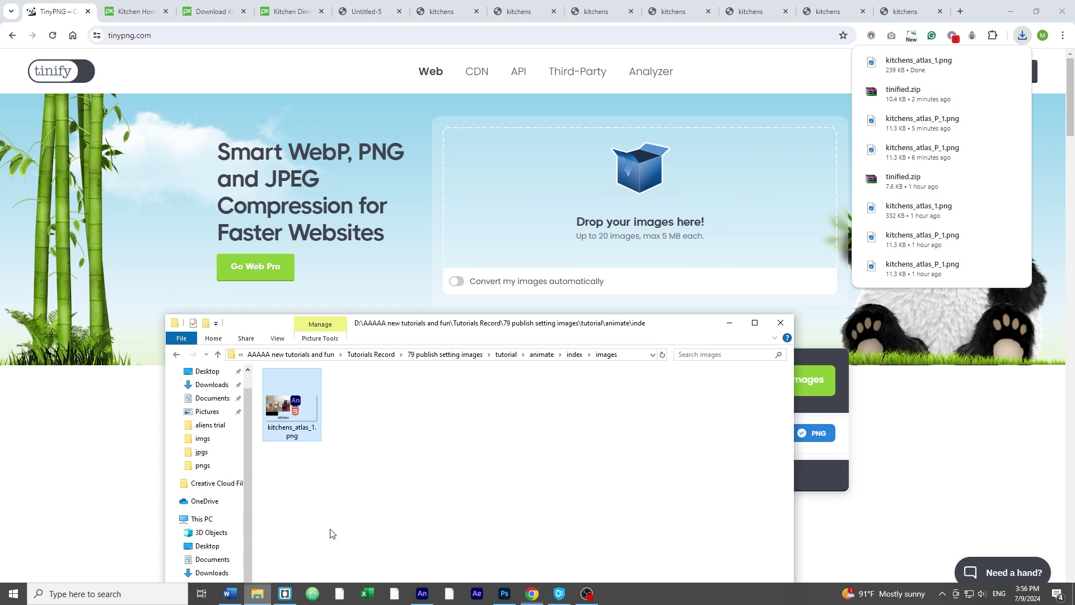
click(575, 355)
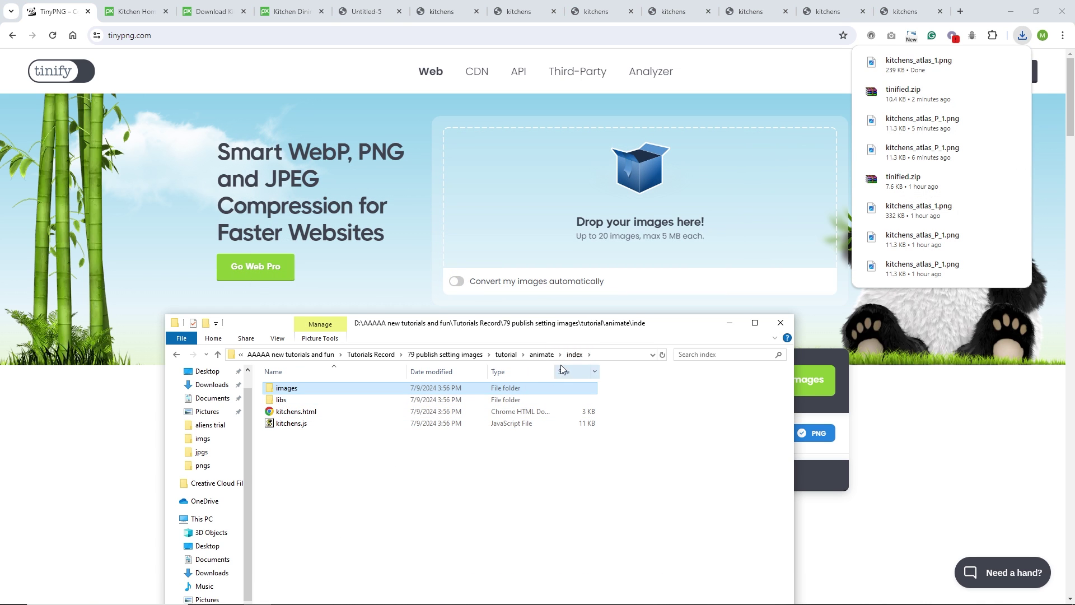
click(542, 355)
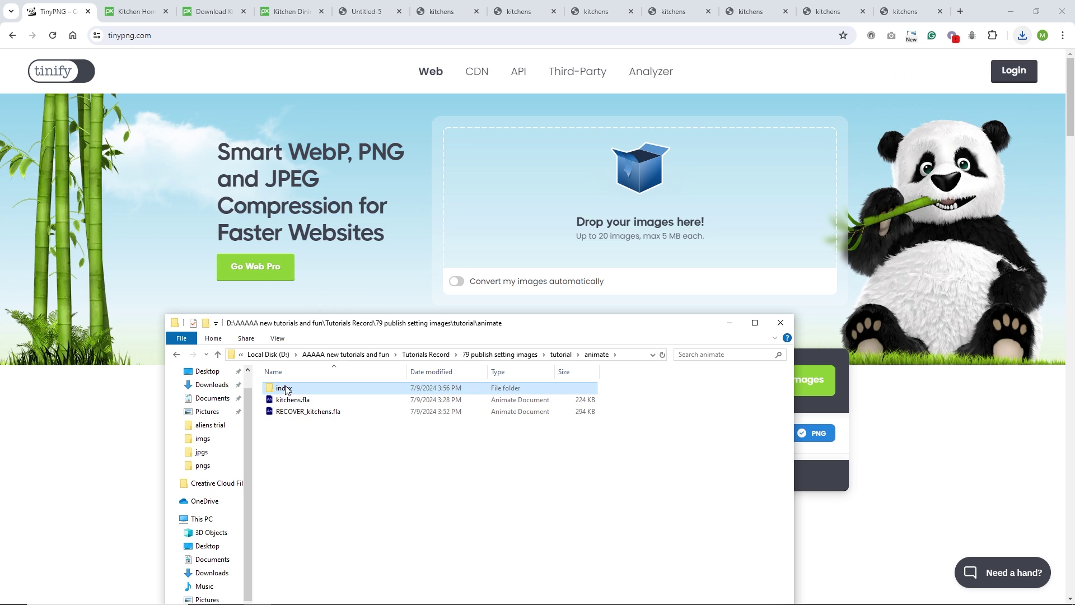
right_click(286, 390)
mouse_move(403, 497)
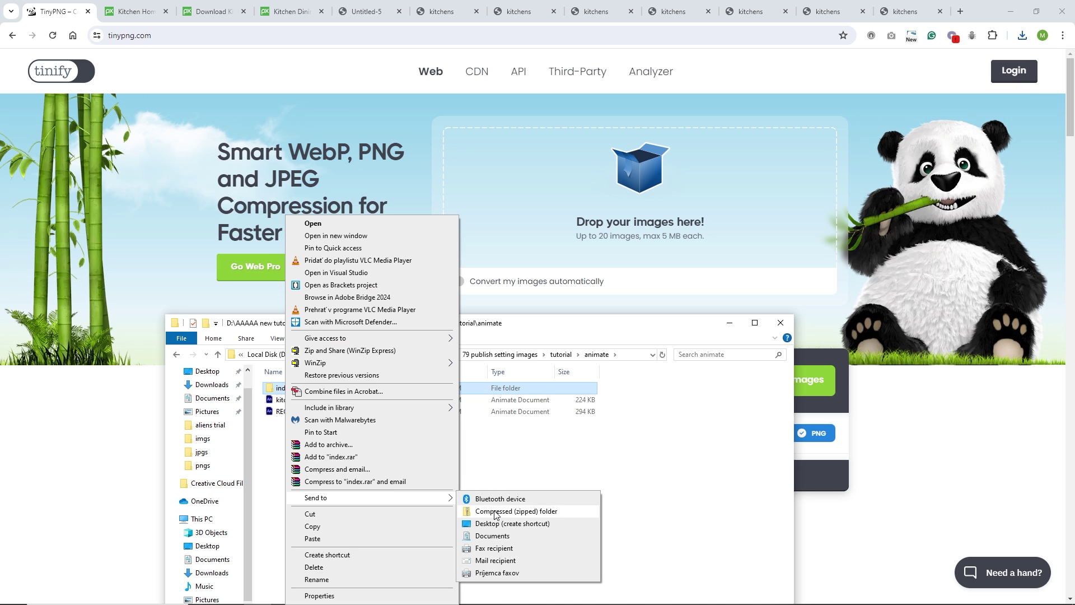
click(494, 513)
click(509, 494)
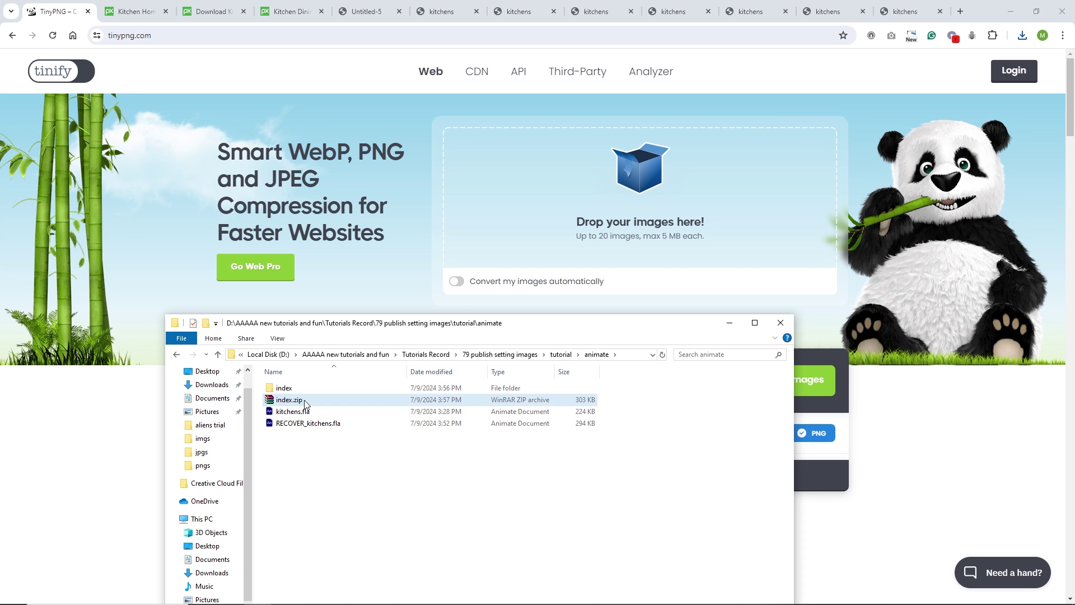
Step: In Animate, open Publish Settings and keep Texture as the image export format
click(423, 594)
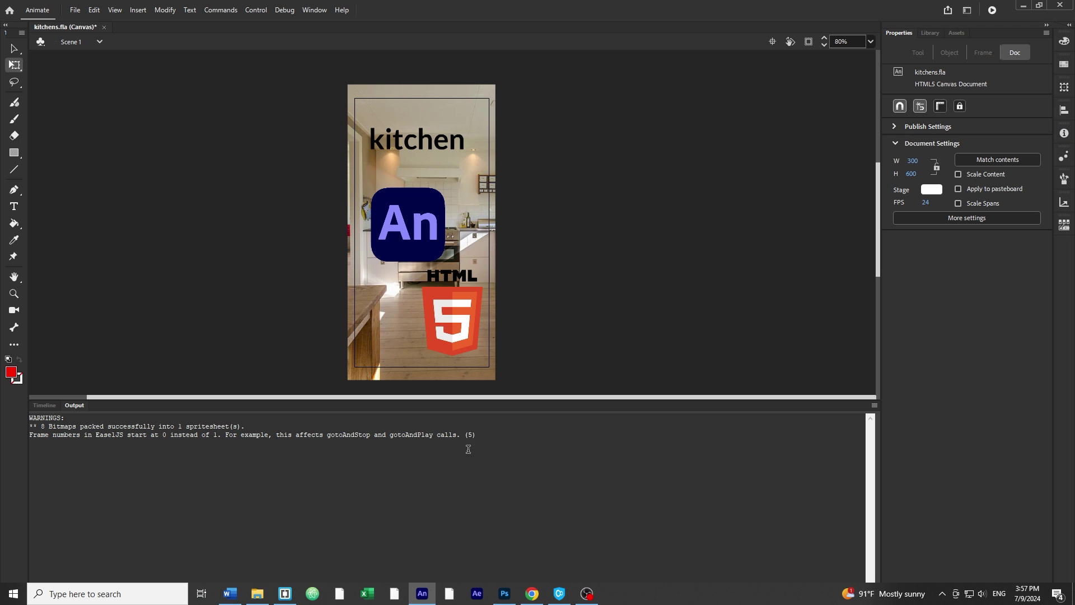
click(75, 10)
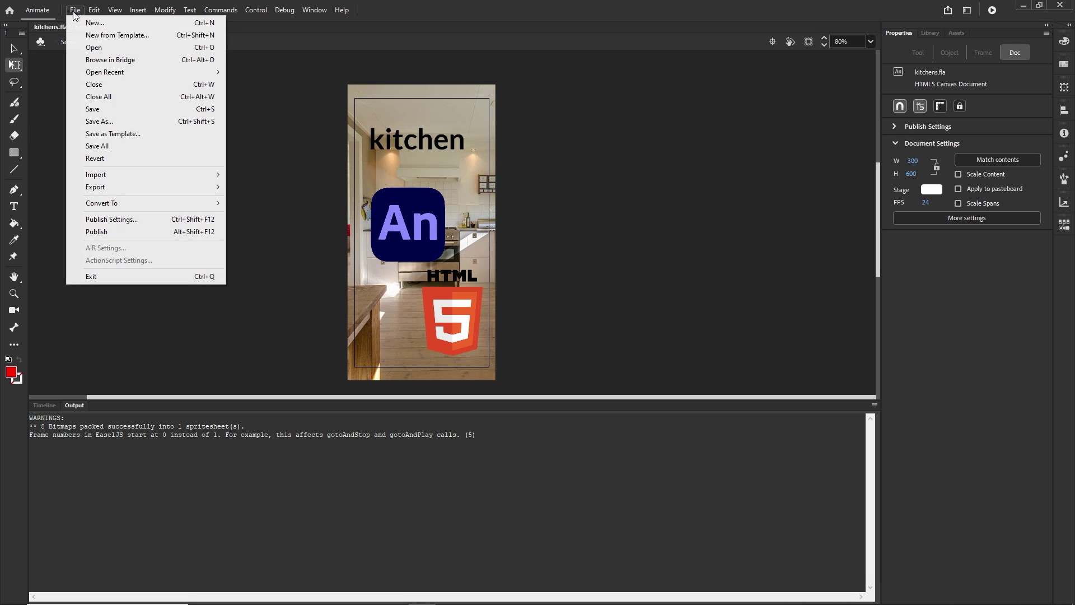
click(120, 219)
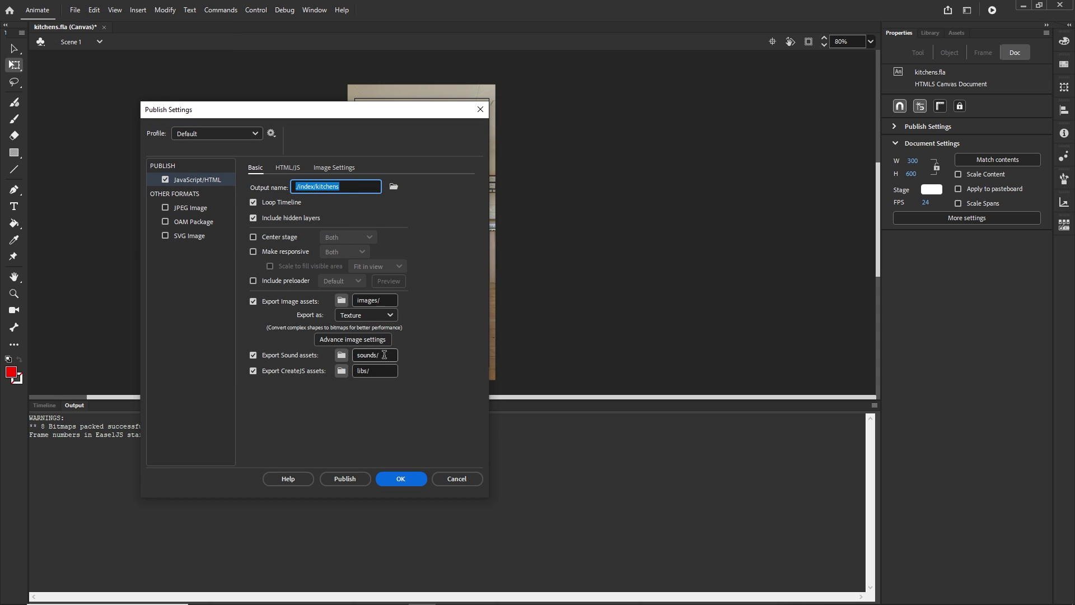
click(391, 315)
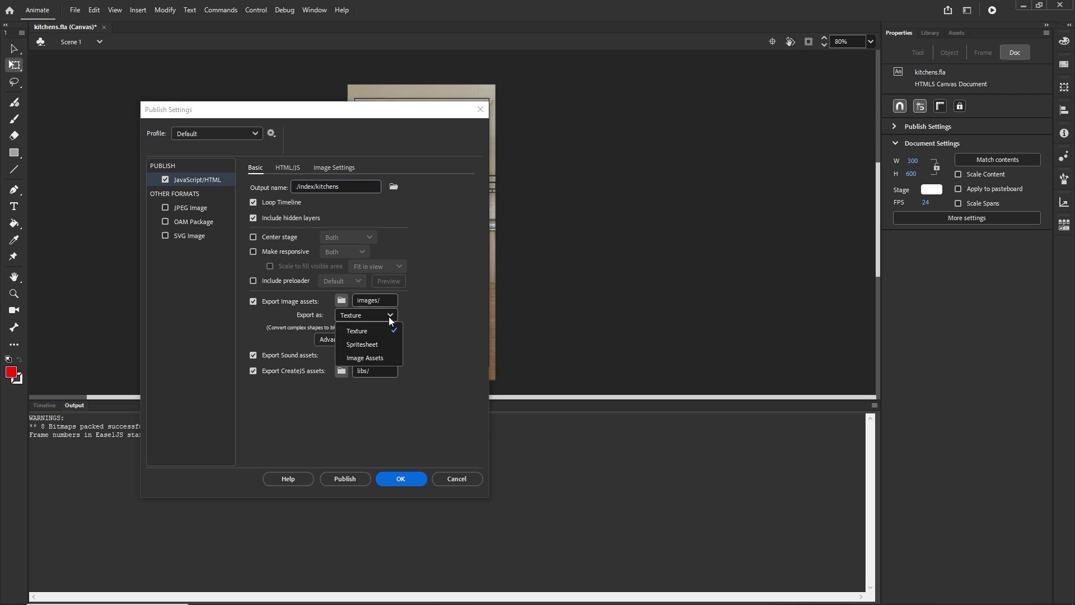
click(411, 409)
Step: Review the Image Settings, HTML/JS and Basic publish options
click(340, 168)
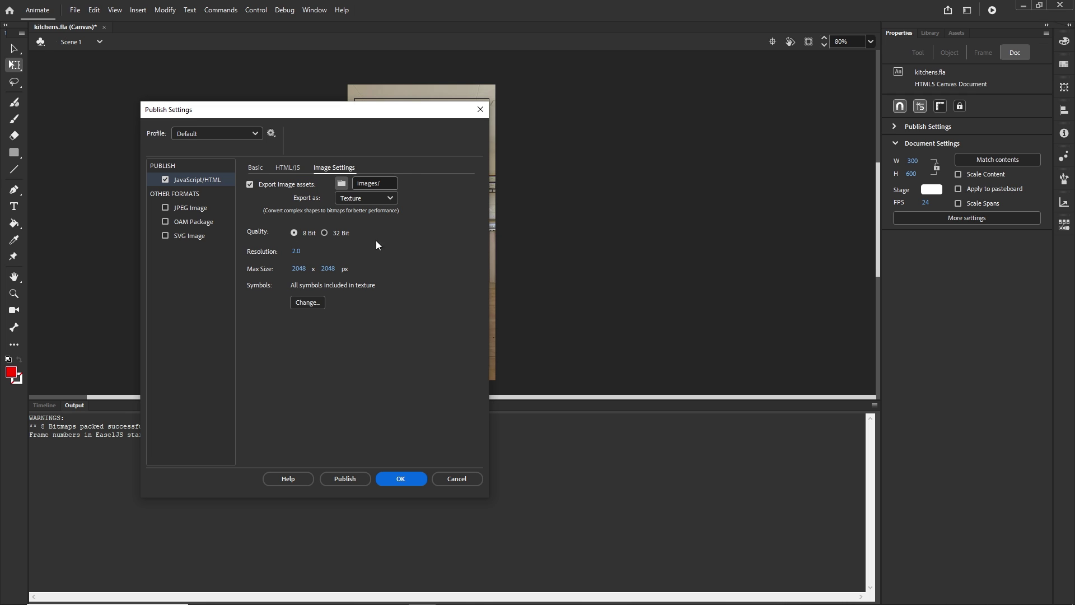
click(290, 167)
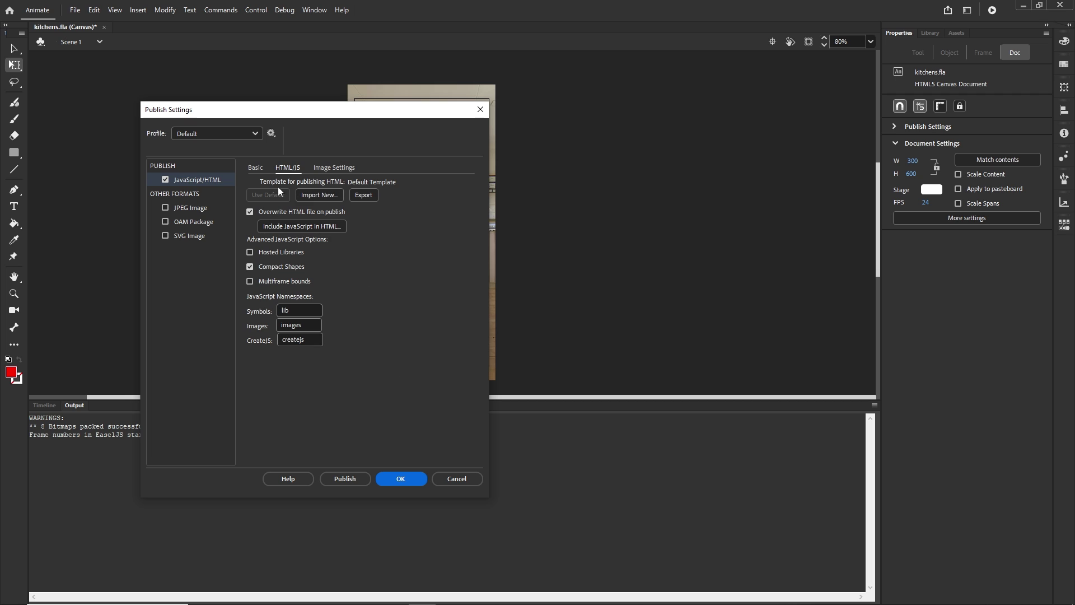
click(256, 168)
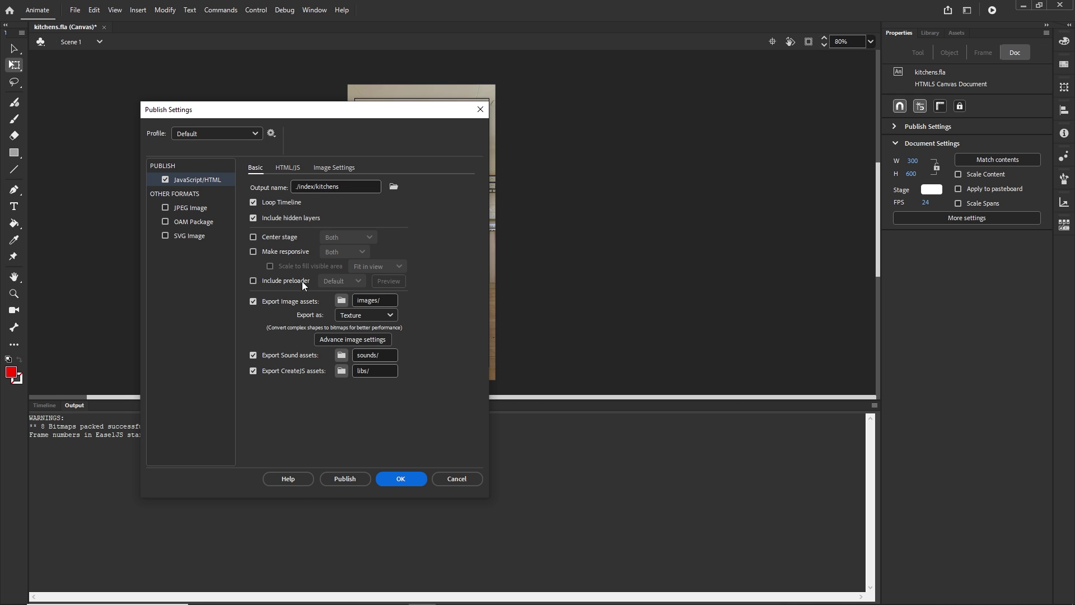